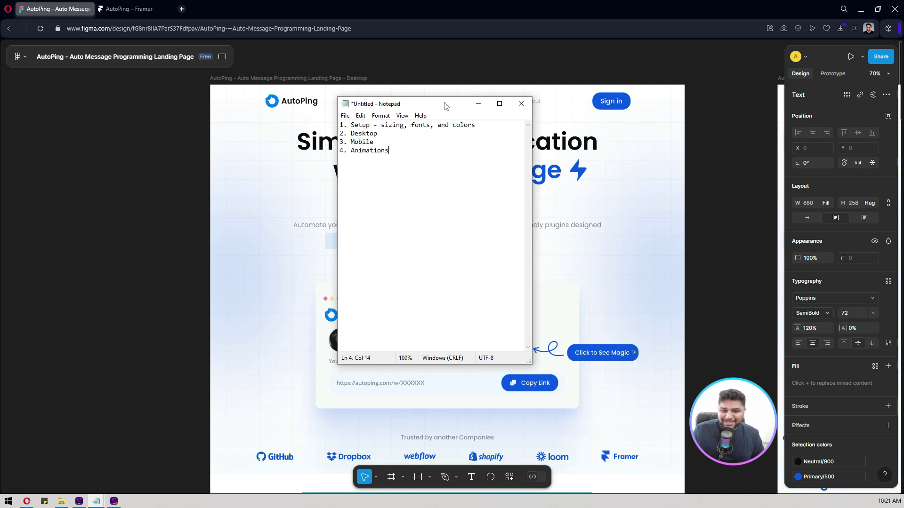
Clear the notes window off the landing page design and examine the hero heading's typography and selection colors
drag(446, 109, 733, 150)
click(765, 145)
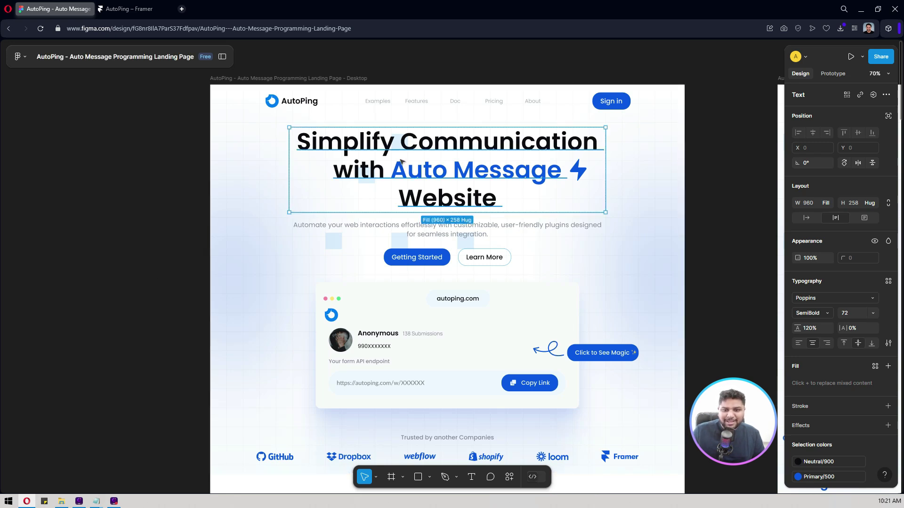
click(299, 104)
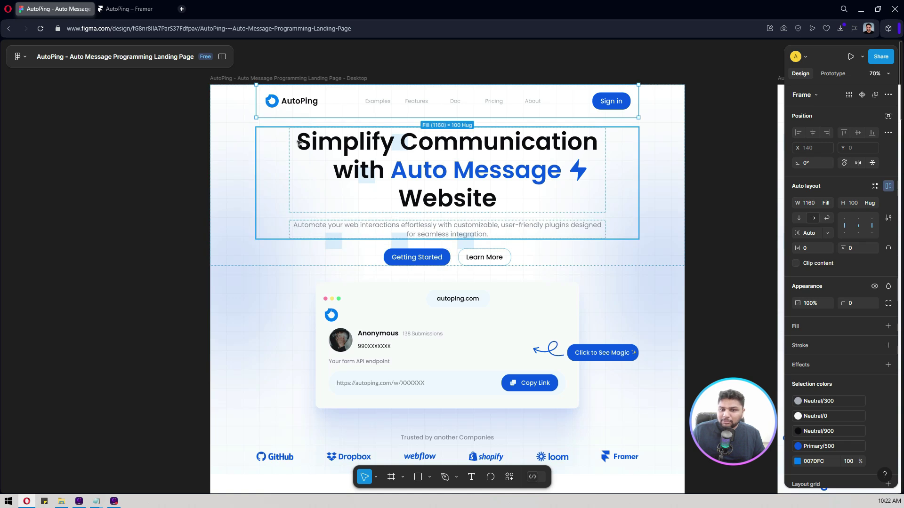
double_click(354, 152)
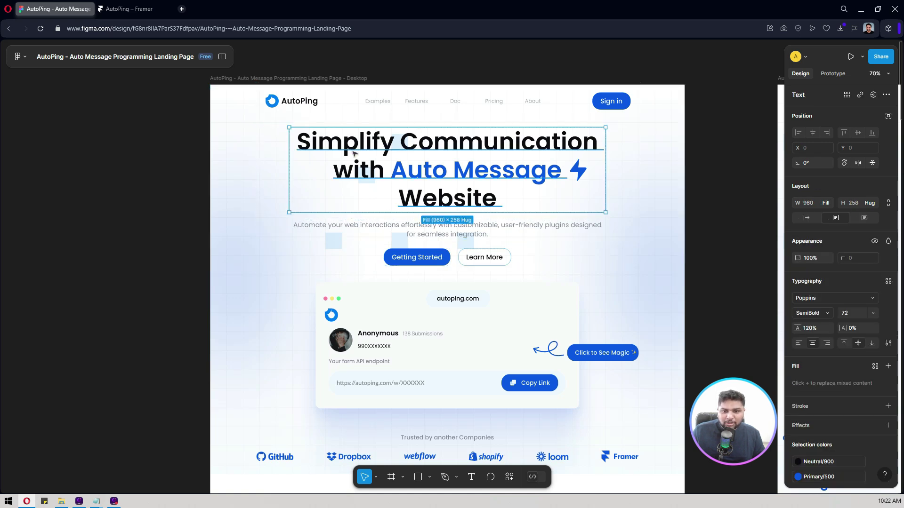
scroll(823, 259, down, 1)
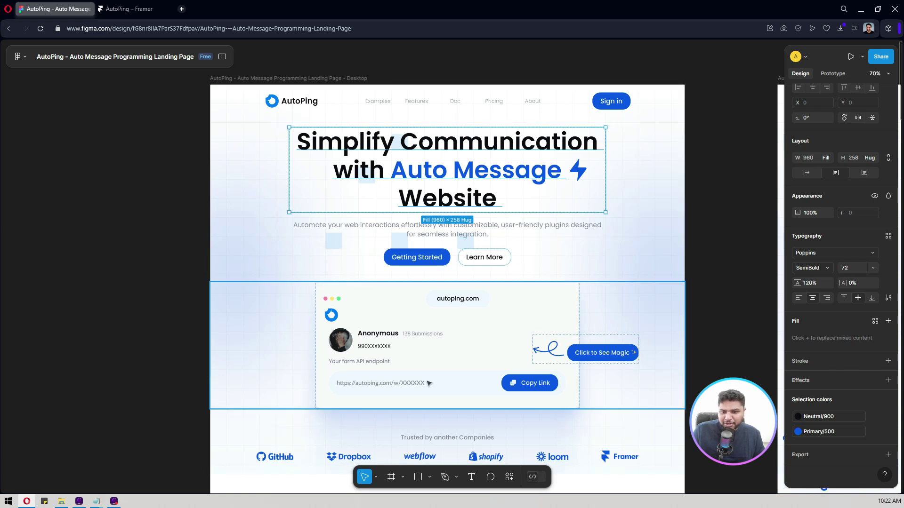
scroll(136, 258, down, 1)
scroll(136, 260, down, 1)
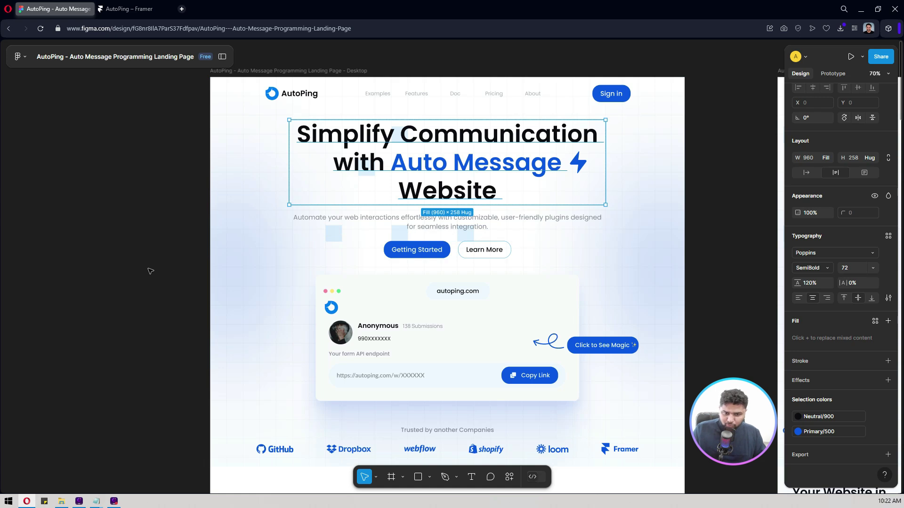
click(135, 10)
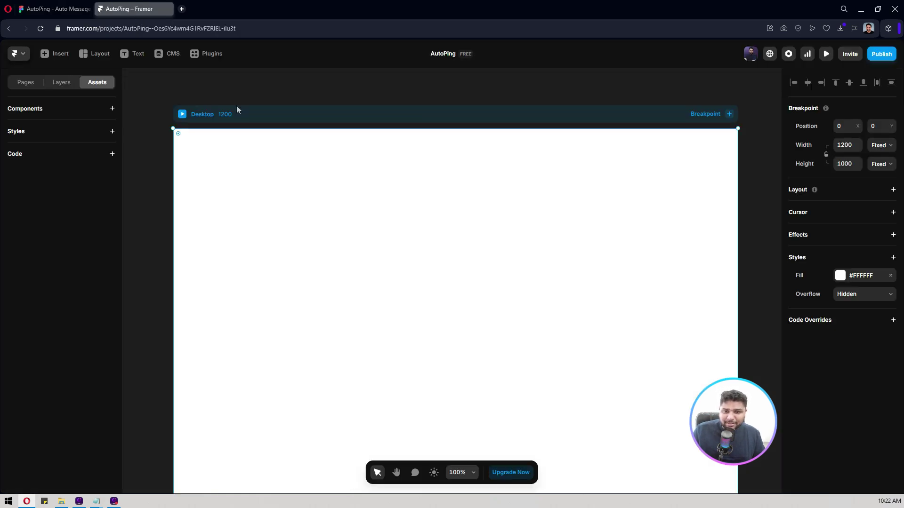
click(278, 84)
scroll(330, 91, right, 1)
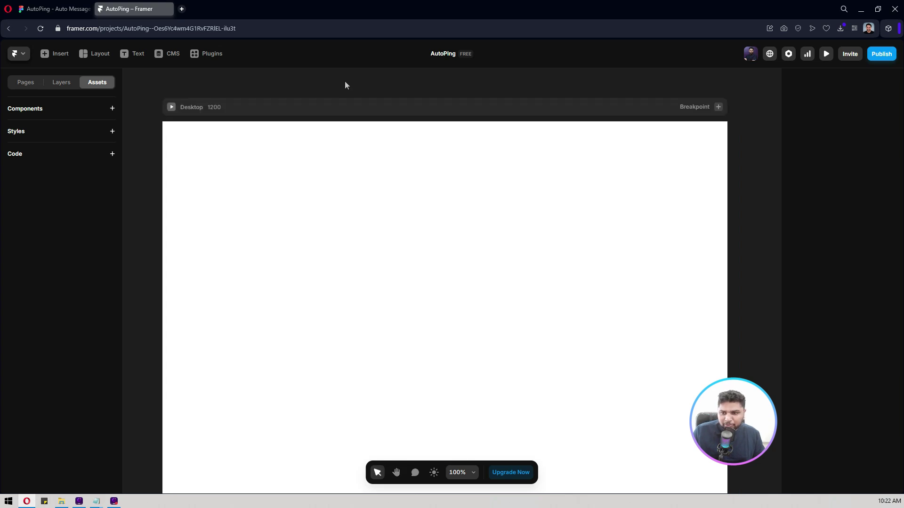
key(h)
drag(365, 84, 363, 78)
key(v)
key(ctrl+Tab)
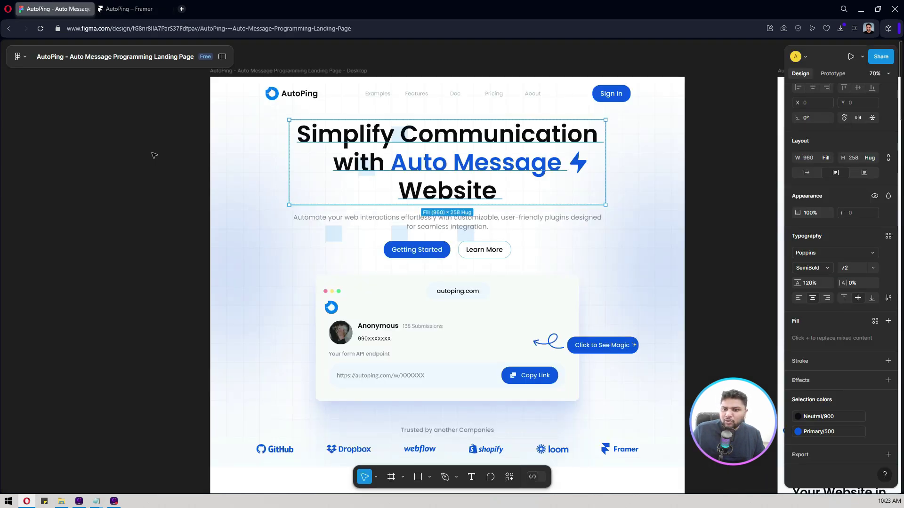
Switch to the AutoPing project in Framer and add a Heading 1 text style
click(127, 7)
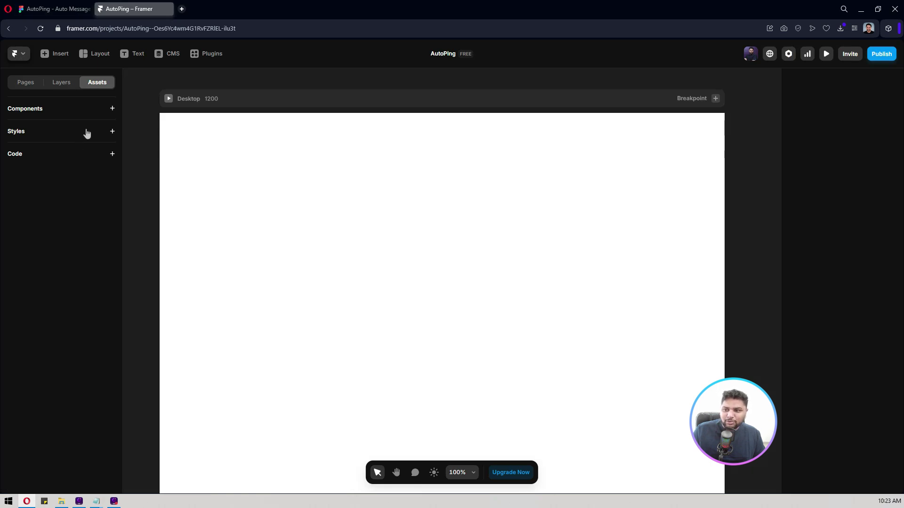
click(110, 131)
mouse_move(128, 161)
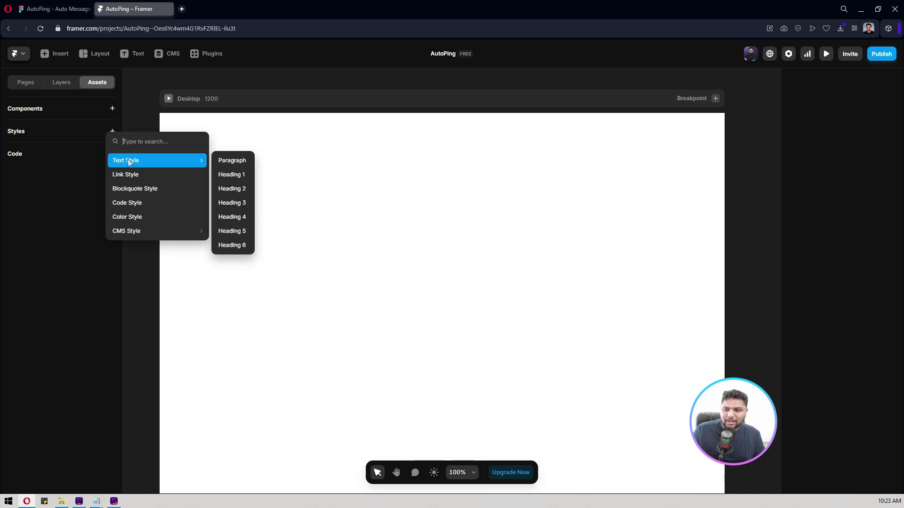
click(230, 175)
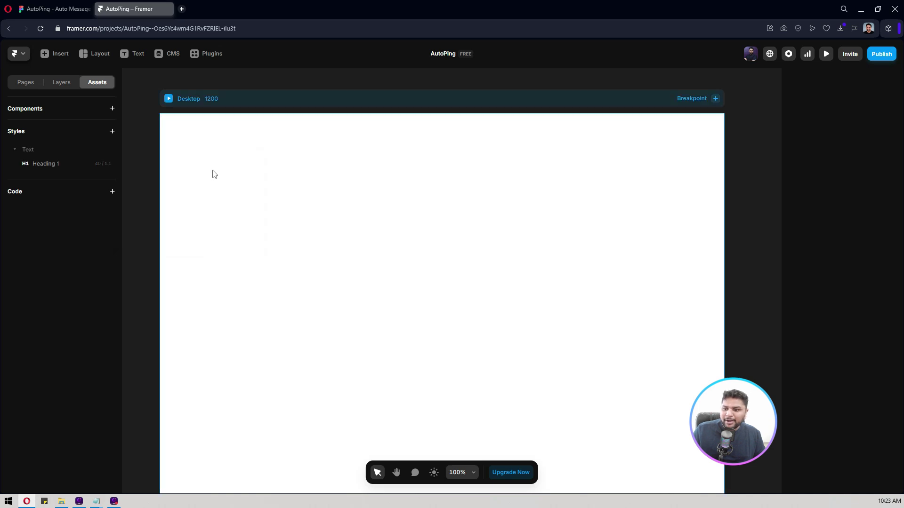
Set the Heading 1 style's font to Poppins
click(94, 167)
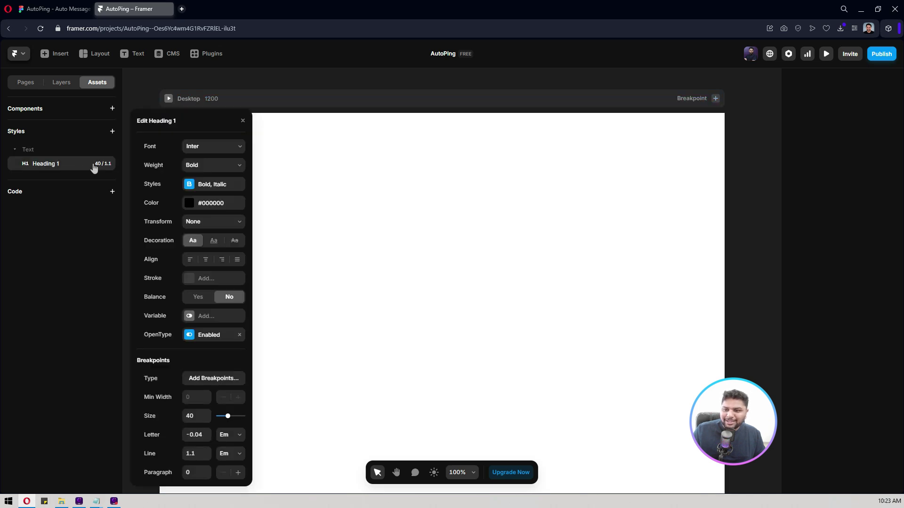
click(227, 146)
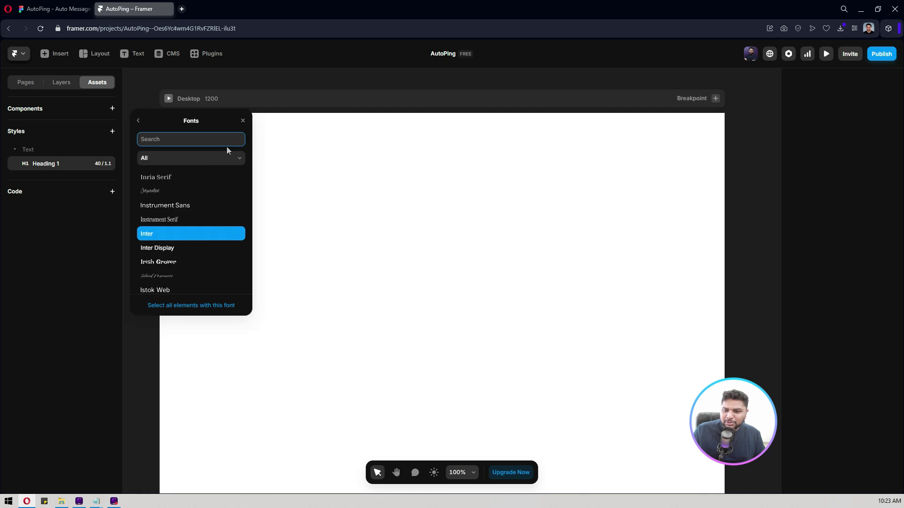
text(pop)
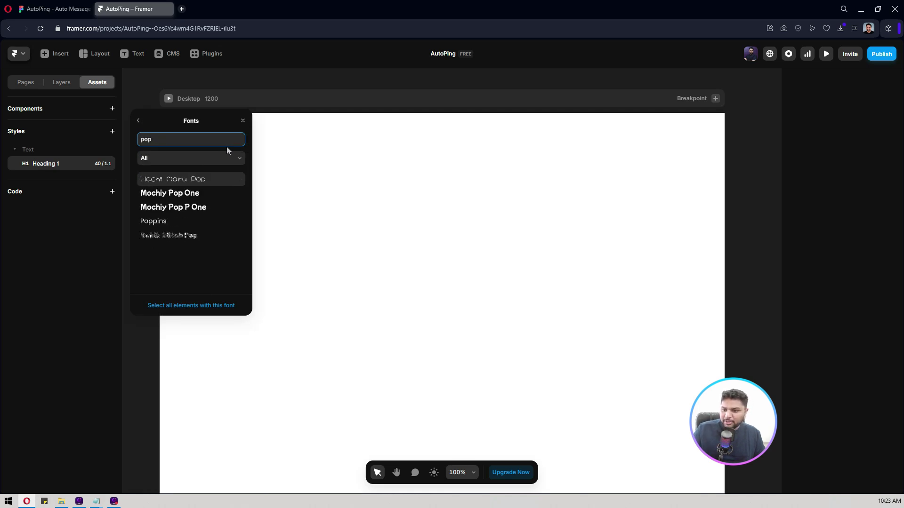
click(168, 222)
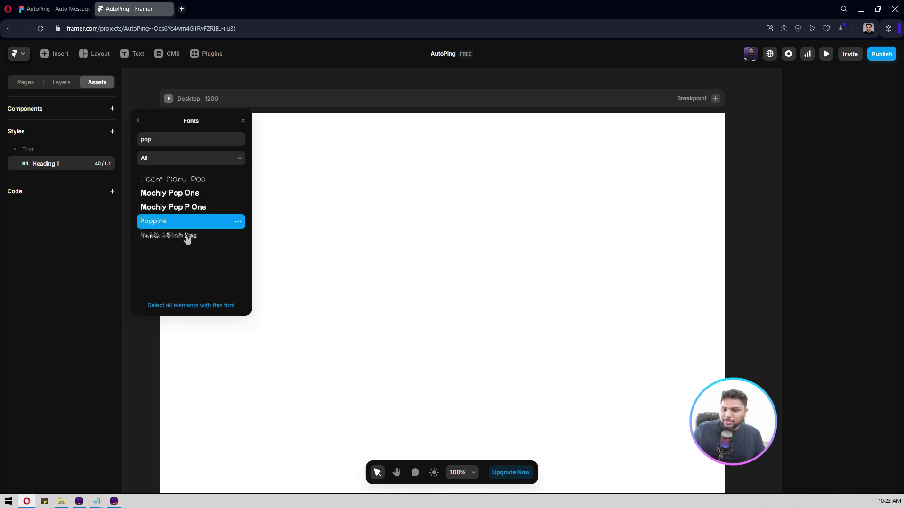
click(138, 120)
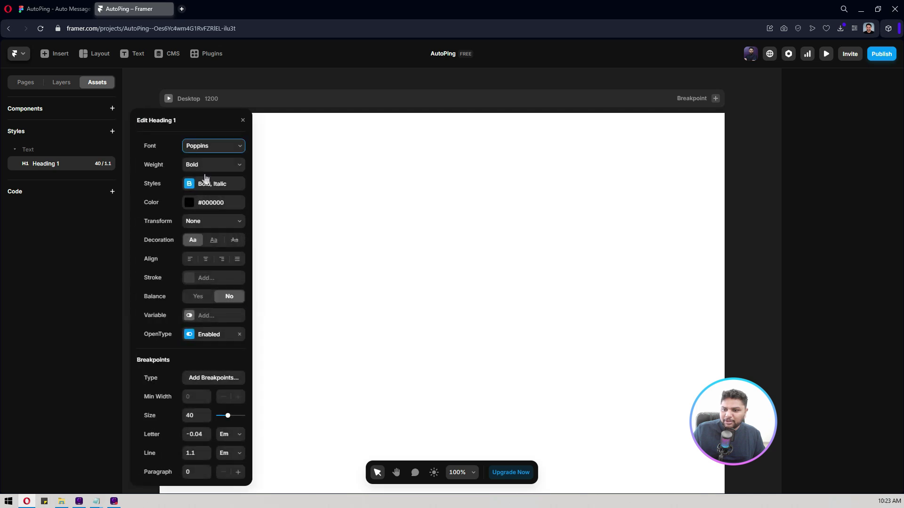
Check the hero heading's size and line height in Figma, and set Framer's Heading 1 style to size 72 and line height 1.5
click(77, 10)
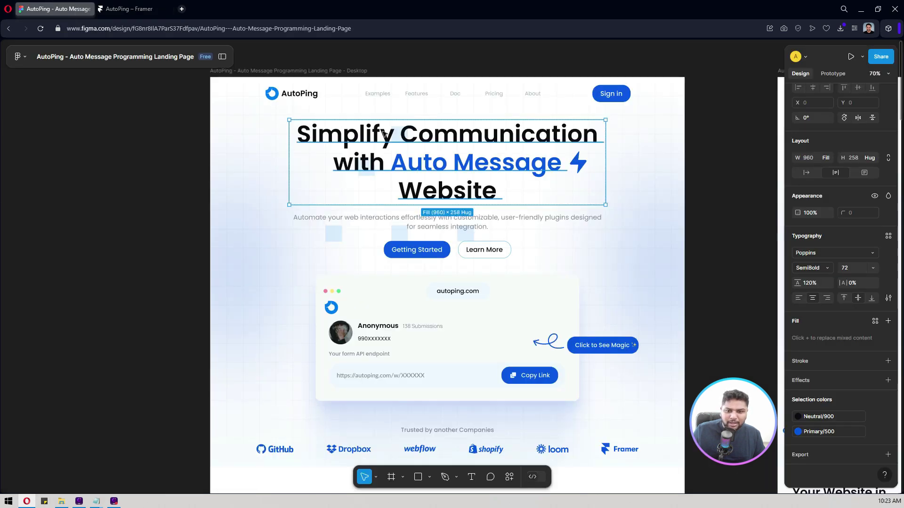
click(855, 273)
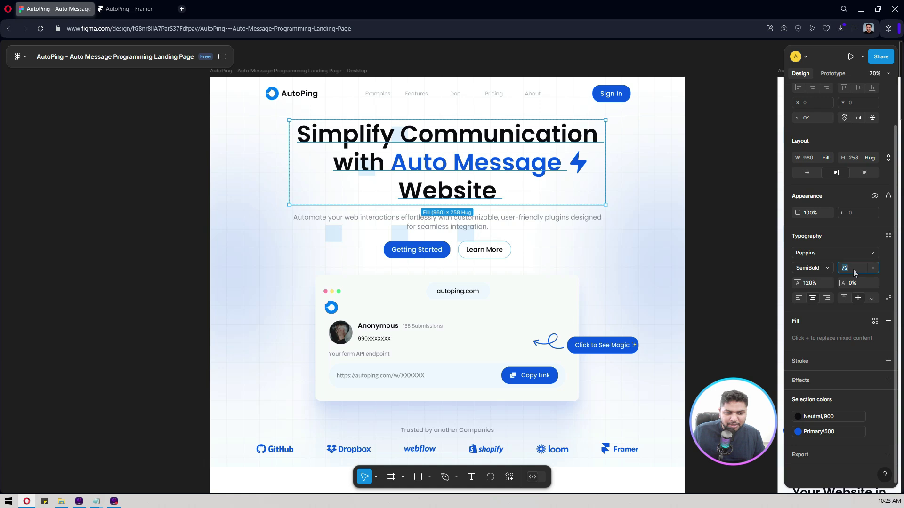
click(813, 285)
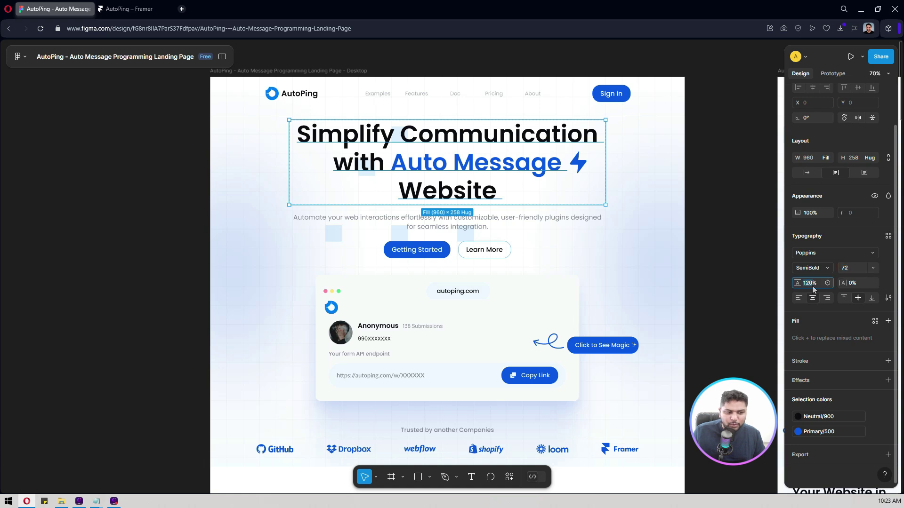
click(134, 7)
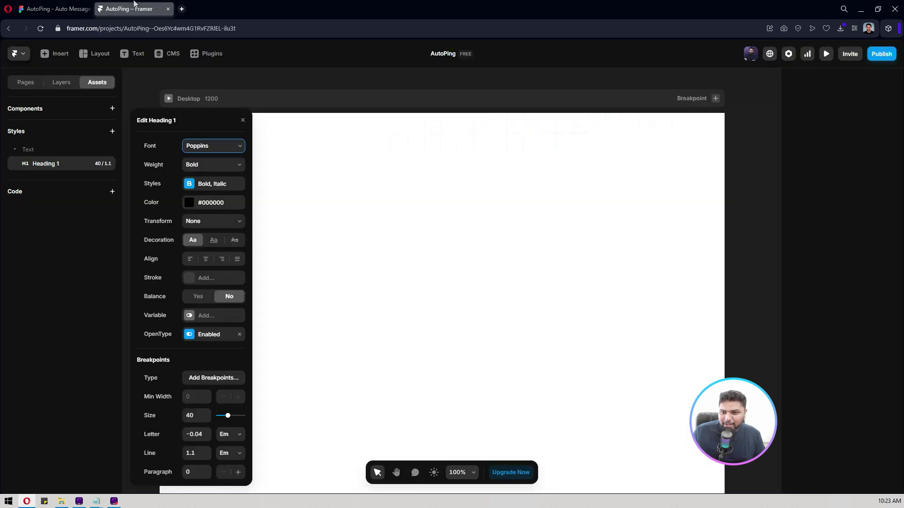
click(189, 415)
text(72)
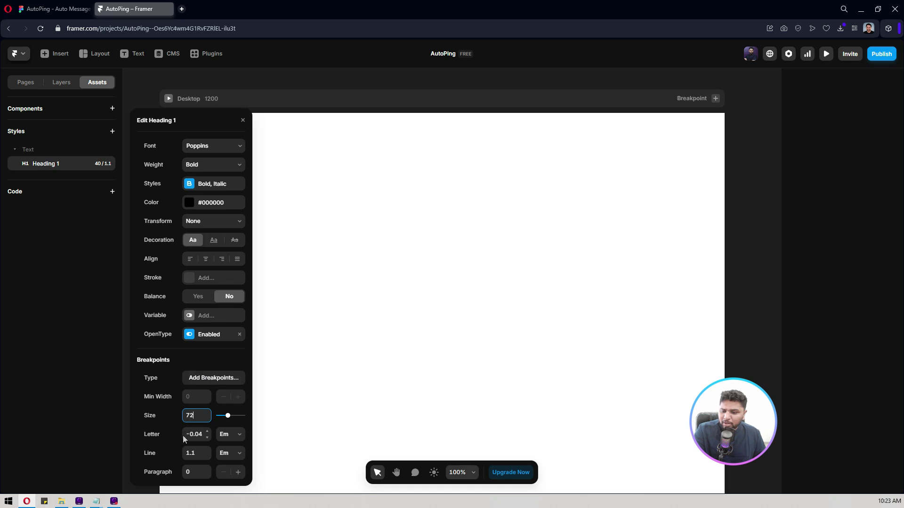
click(197, 454)
text(1)
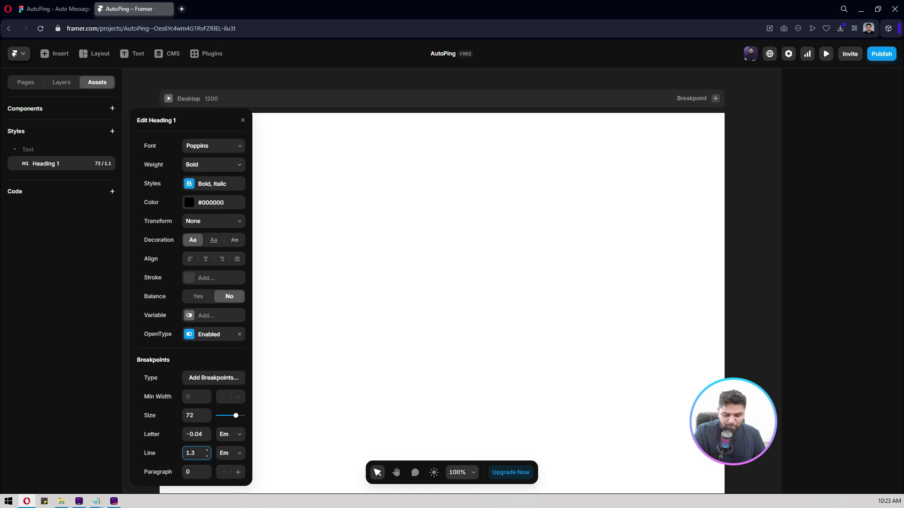
text(.5)
click(164, 451)
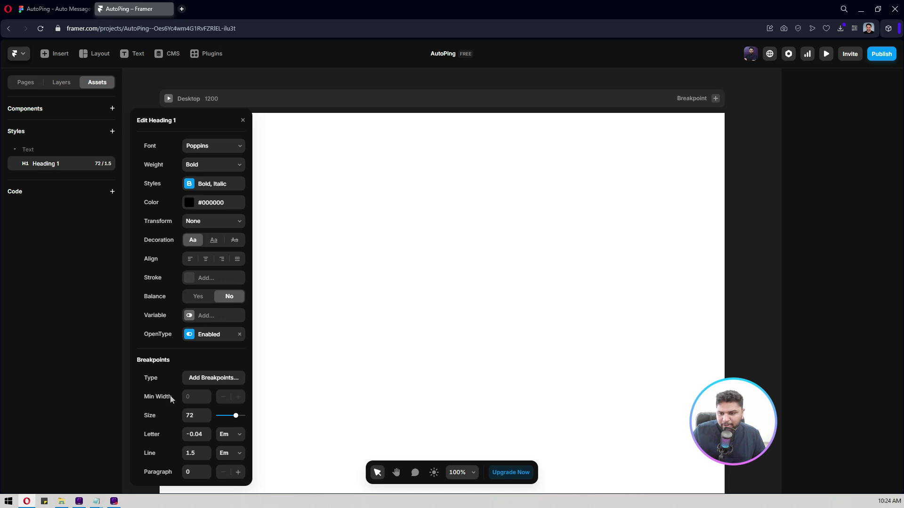
Switch to Figma and copy the hex code 0D0D12 from the hero heading's Neutral/900 color style
click(58, 6)
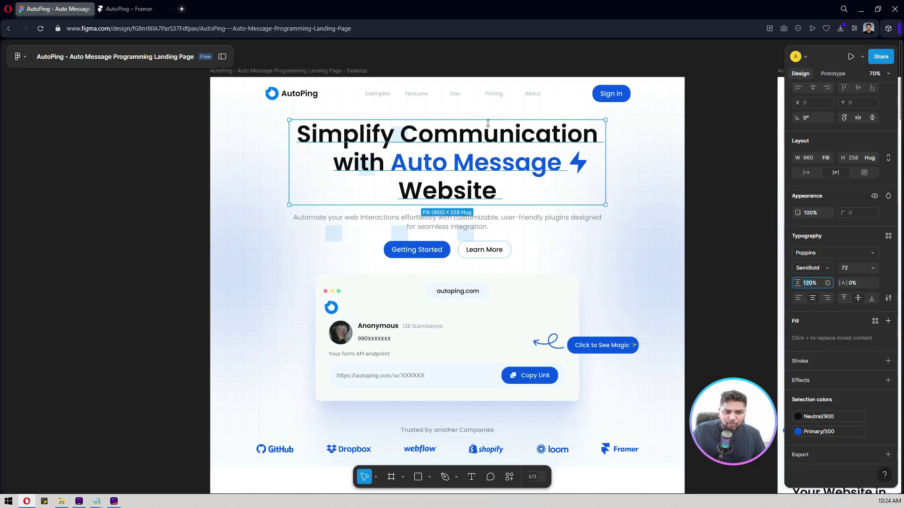
click(831, 417)
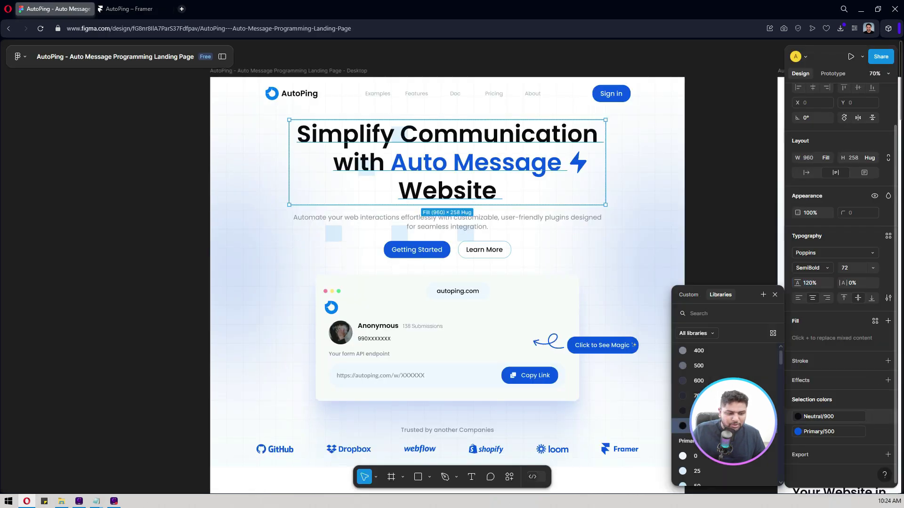
click(796, 417)
click(562, 475)
key(ctrl+c)
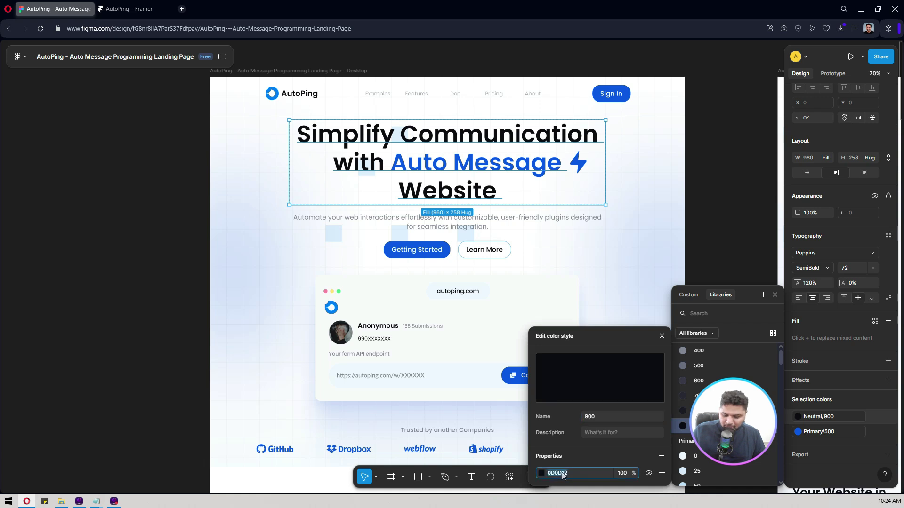
Switch to Framer and set the Heading 1 style's color to the copied hex value 0D0D12
click(115, 5)
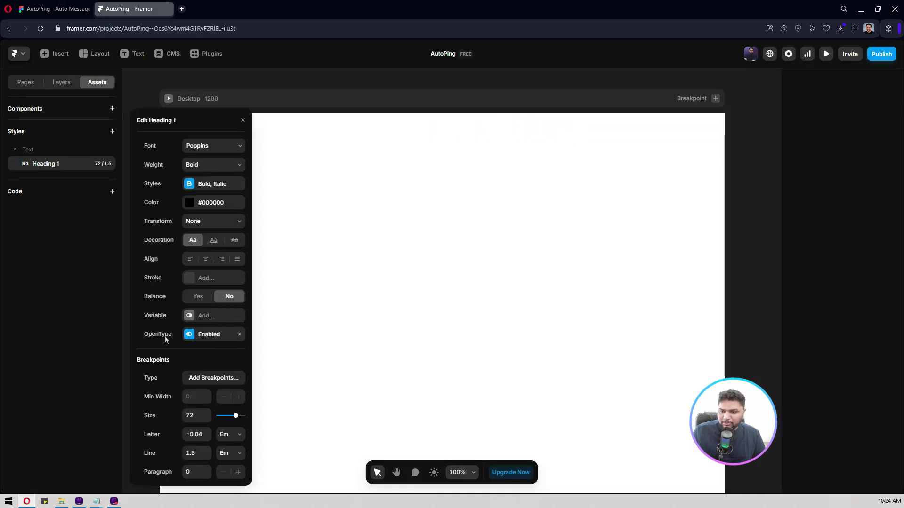
click(214, 203)
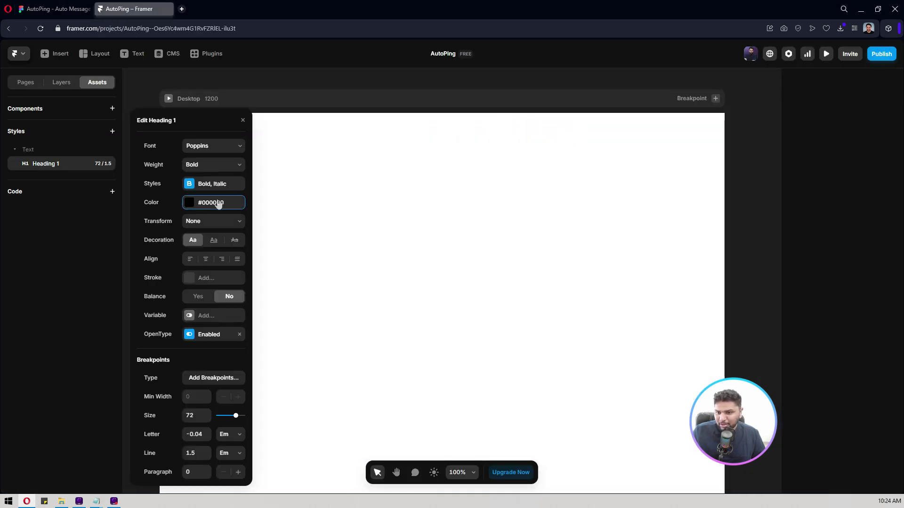
click(232, 207)
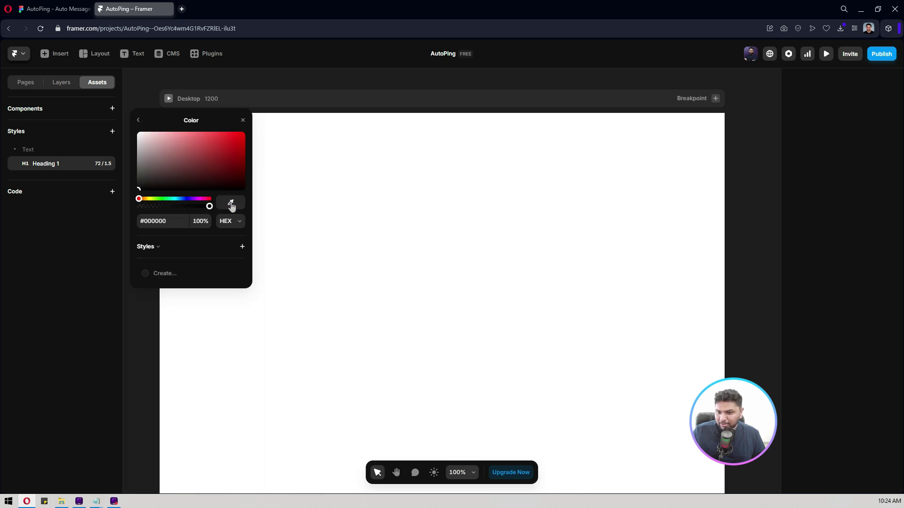
click(164, 223)
key(ctrl+v)
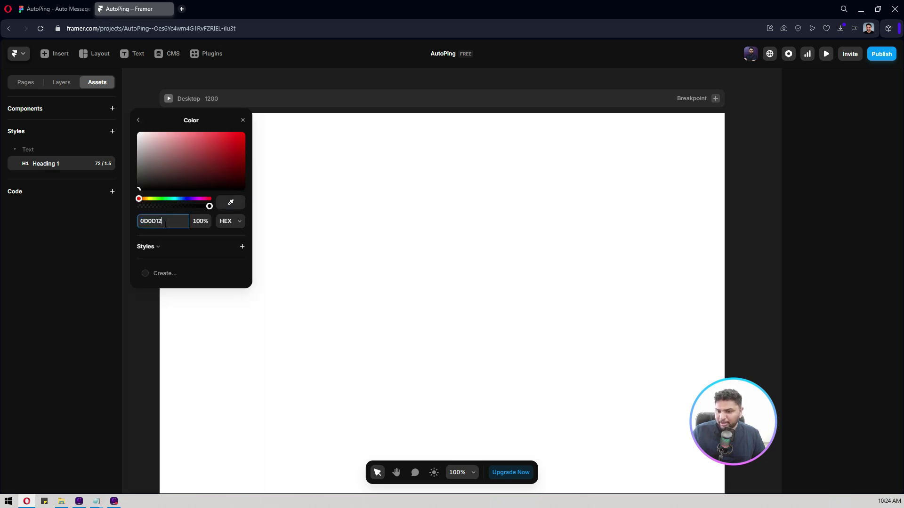
Save the Heading 1 style's 0D0D12 color as a new color style named N-900
click(243, 247)
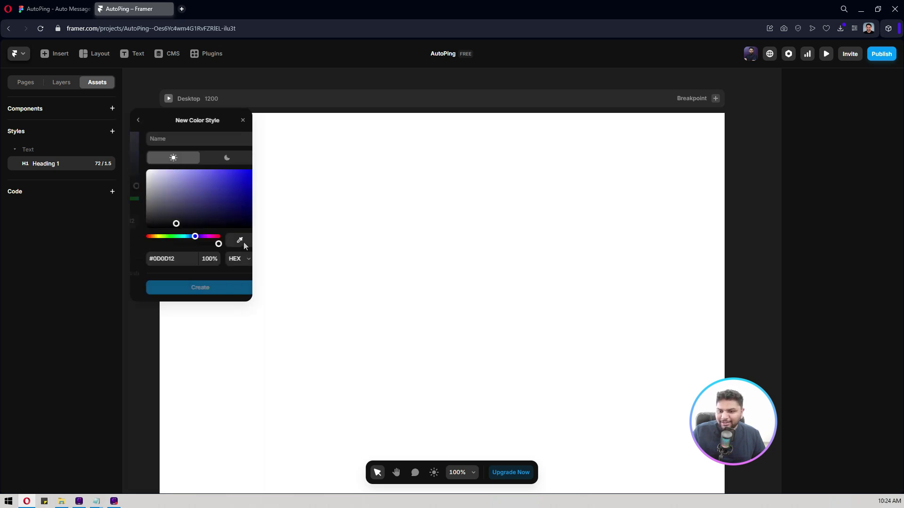
click(69, 5)
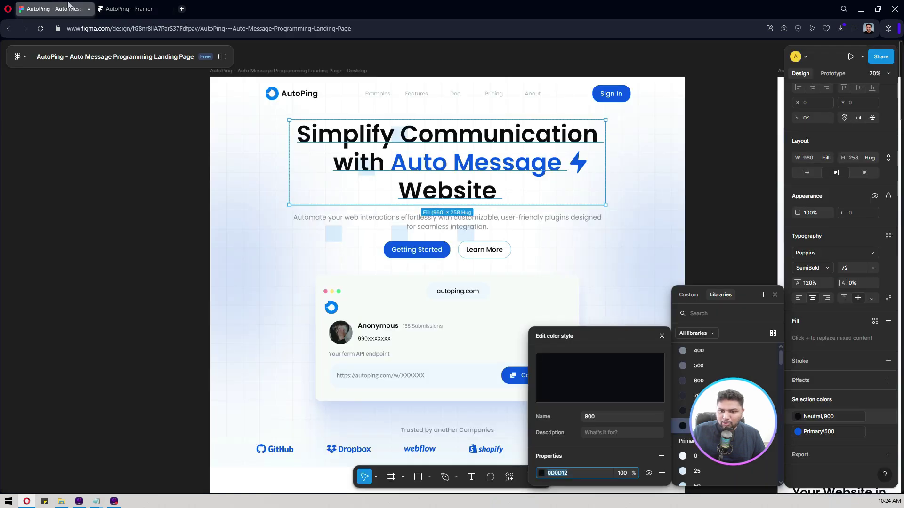
click(135, 11)
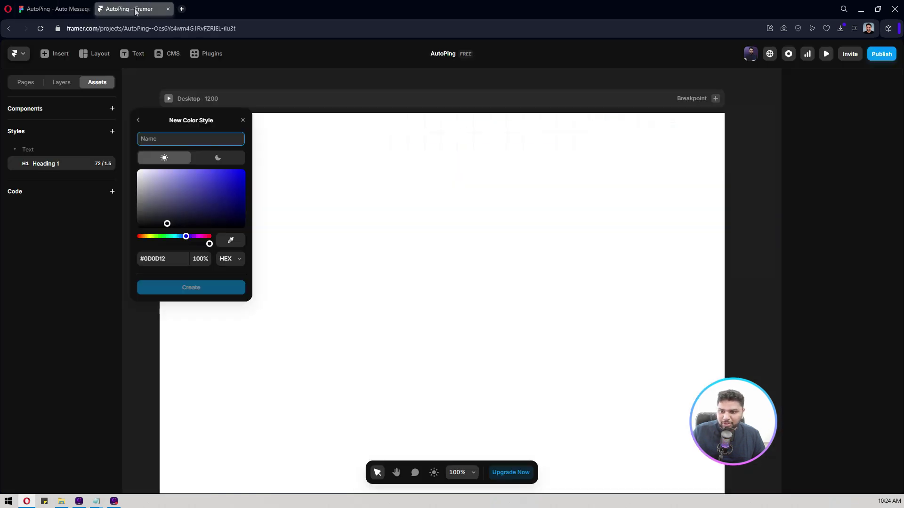
text(N900)
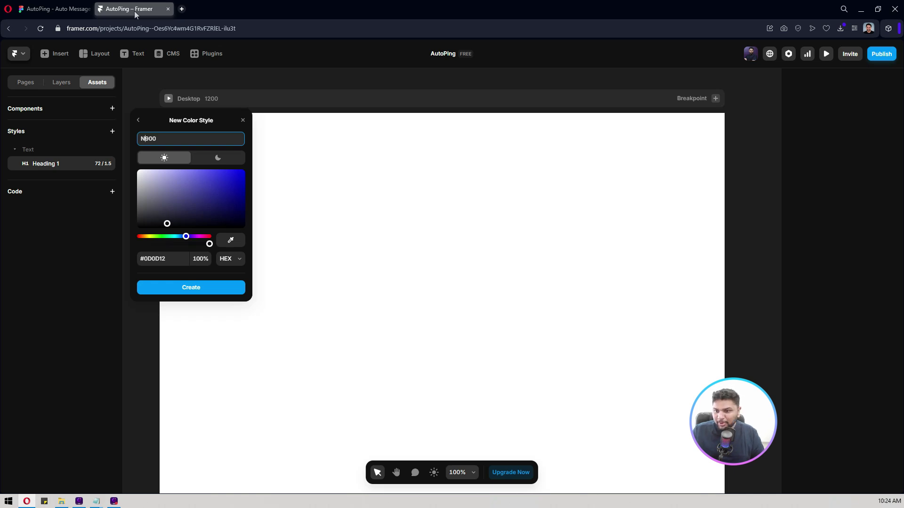
text(-)
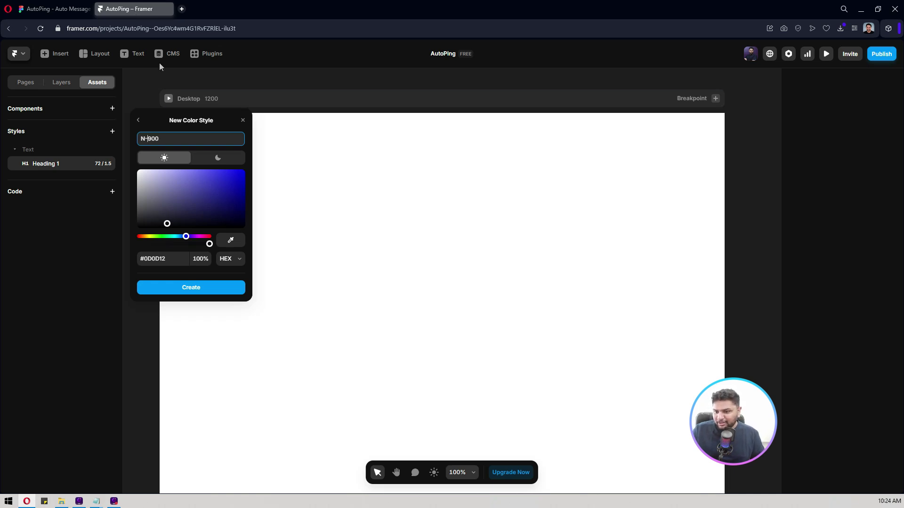
click(203, 288)
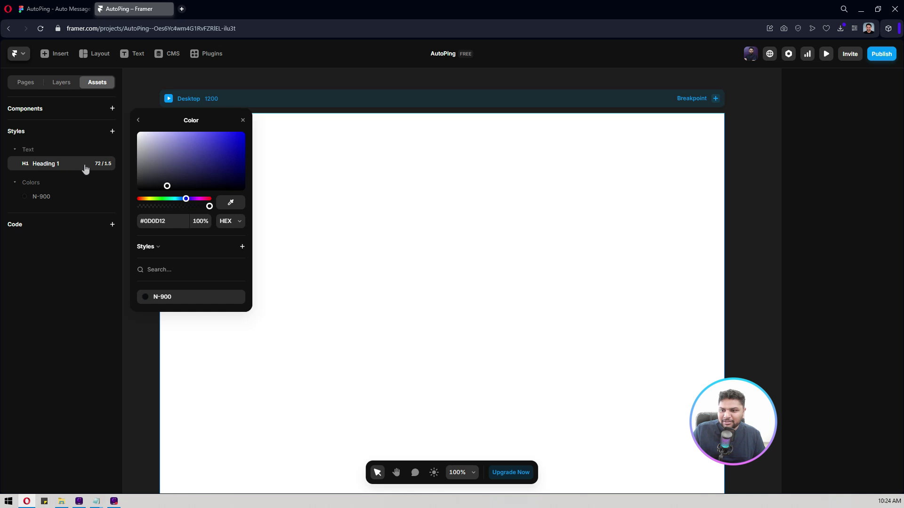
click(243, 120)
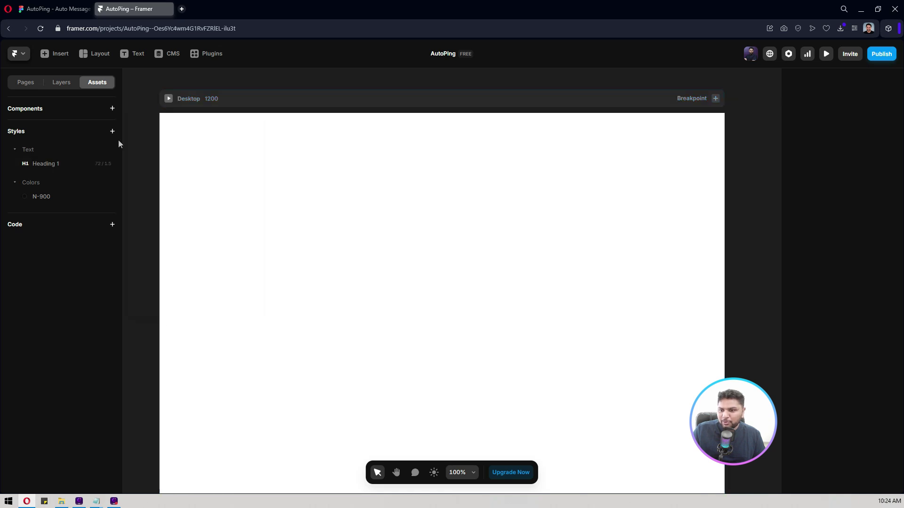
Check the hero subtitle's typography in Figma, and add a Paragraph text style in Framer
click(54, 8)
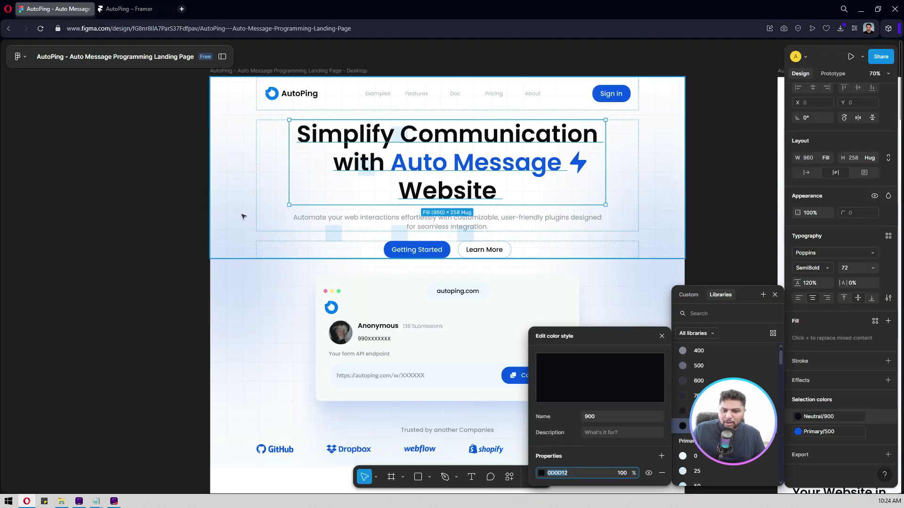
click(379, 224)
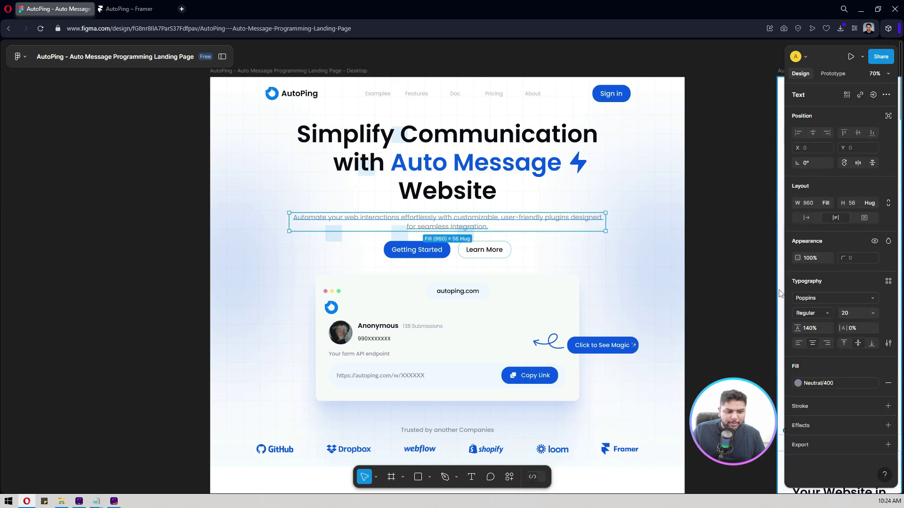
click(141, 8)
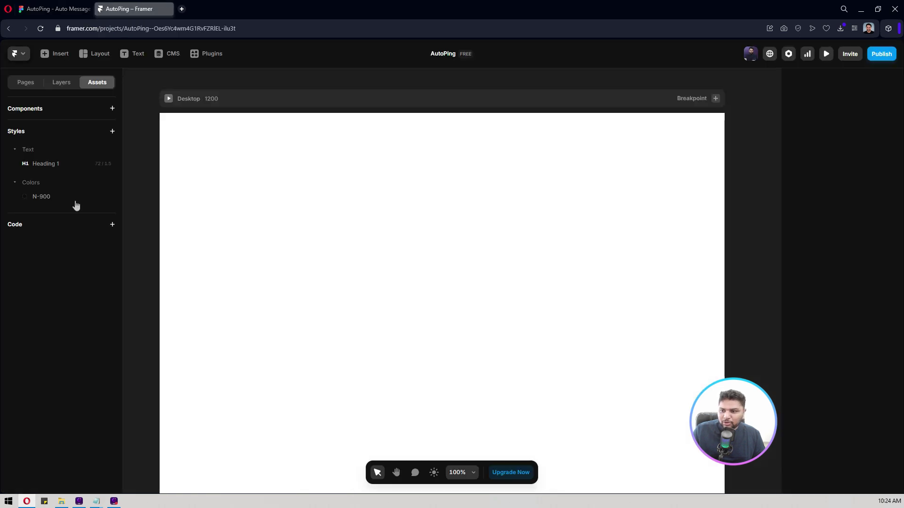
click(112, 132)
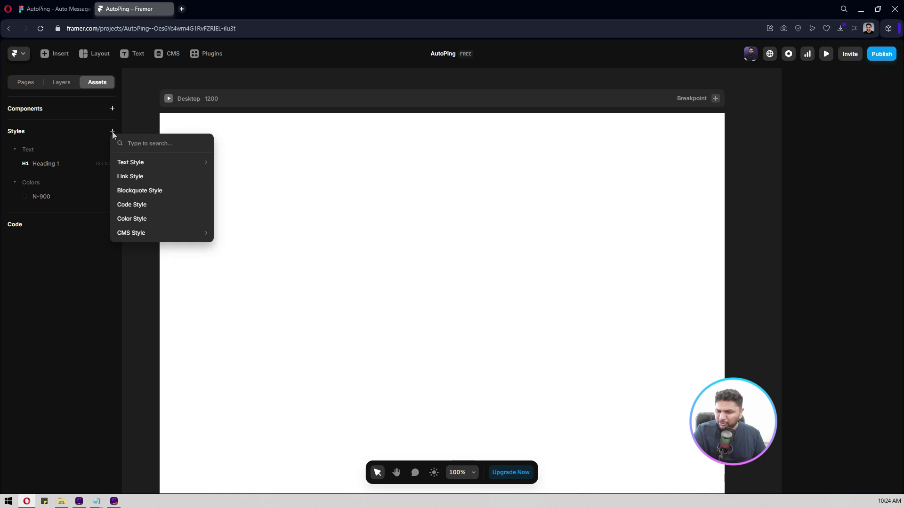
mouse_move(179, 165)
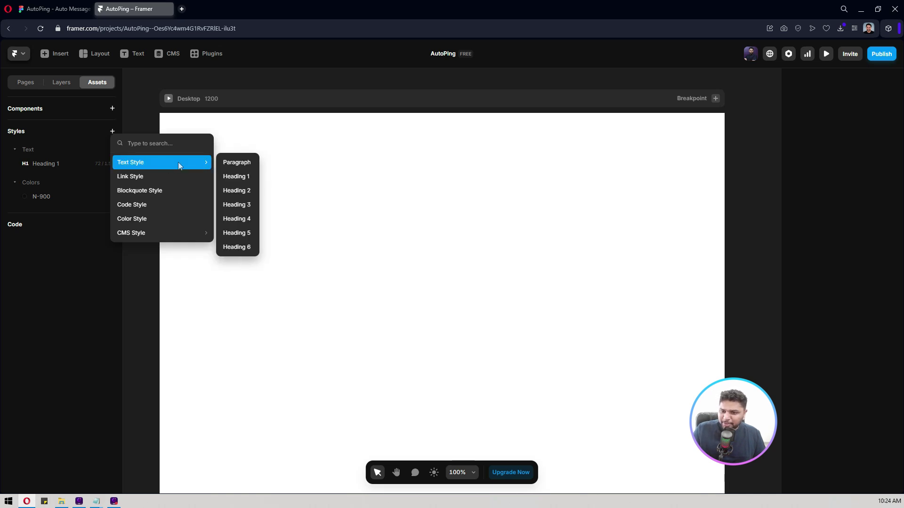
click(235, 162)
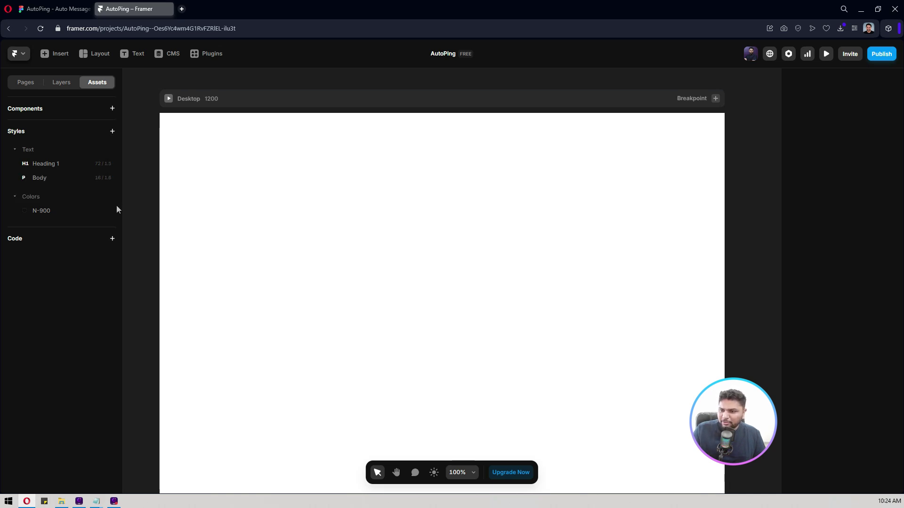
Set the Body text style's font to Poppins
click(46, 182)
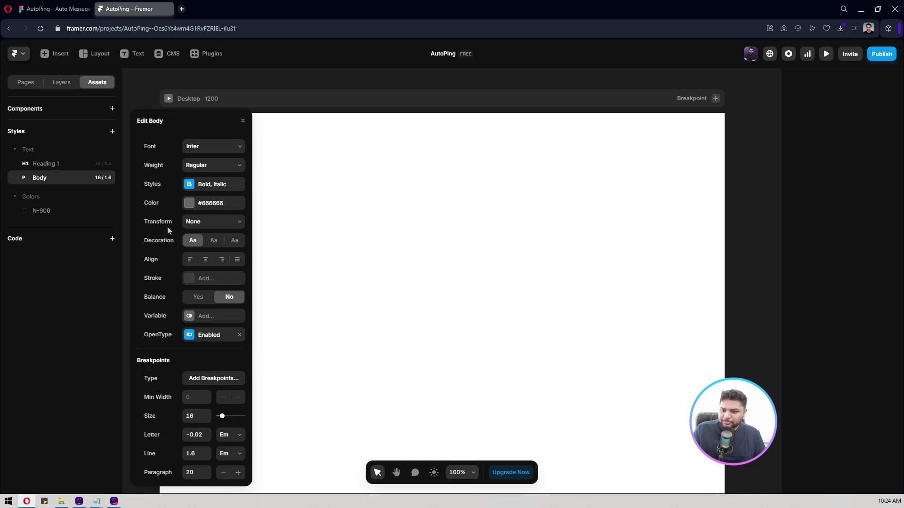
click(213, 147)
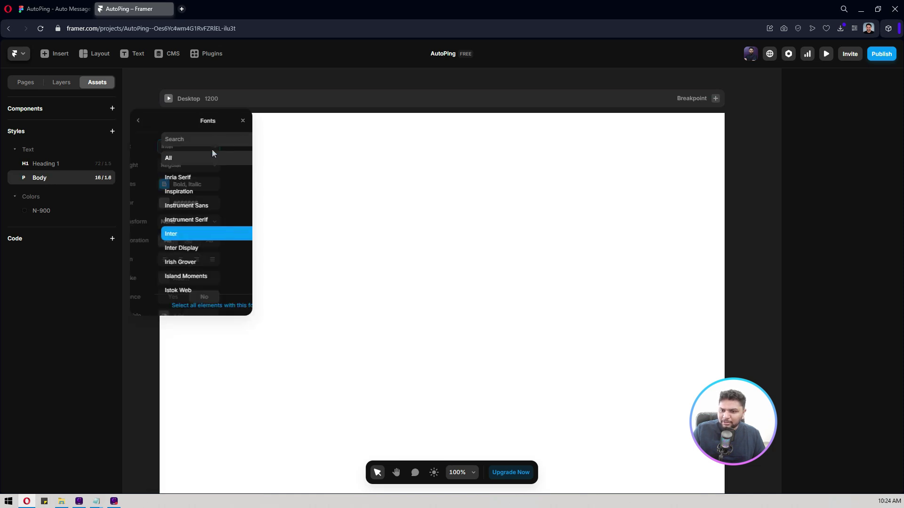
text(pop)
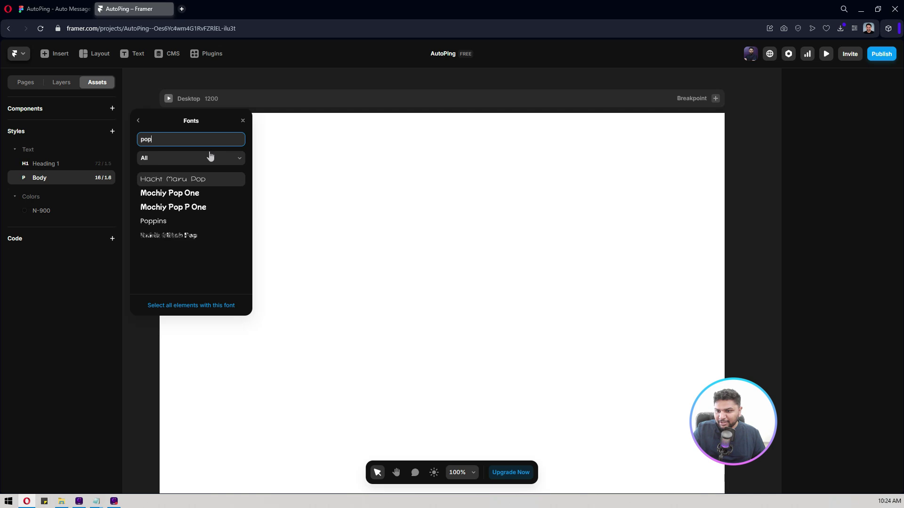
click(139, 122)
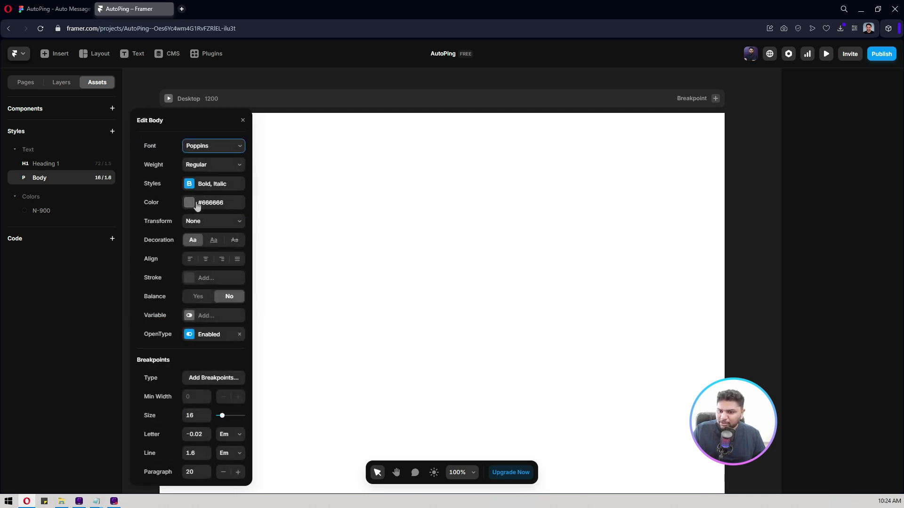
Switch to Figma and copy the hex code 808897 from the hero subtitle's Neutral/400 color style
click(54, 8)
click(819, 384)
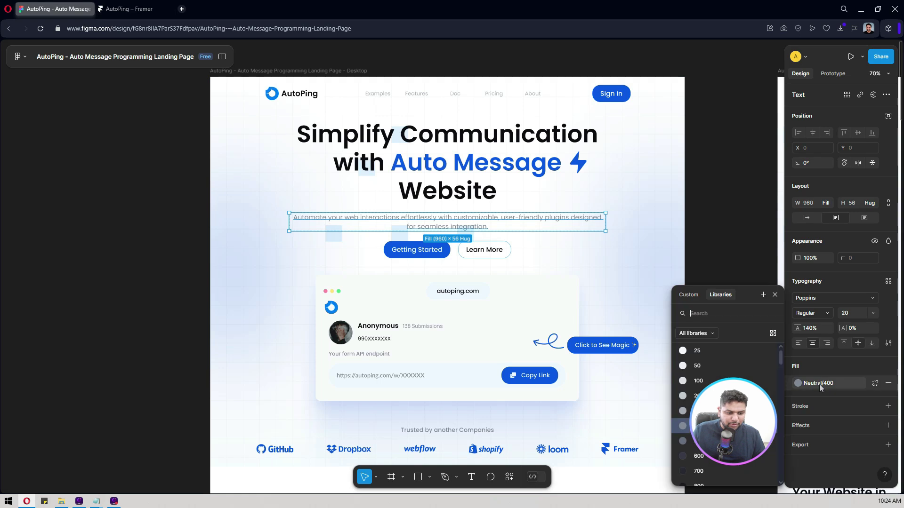
click(770, 426)
click(559, 475)
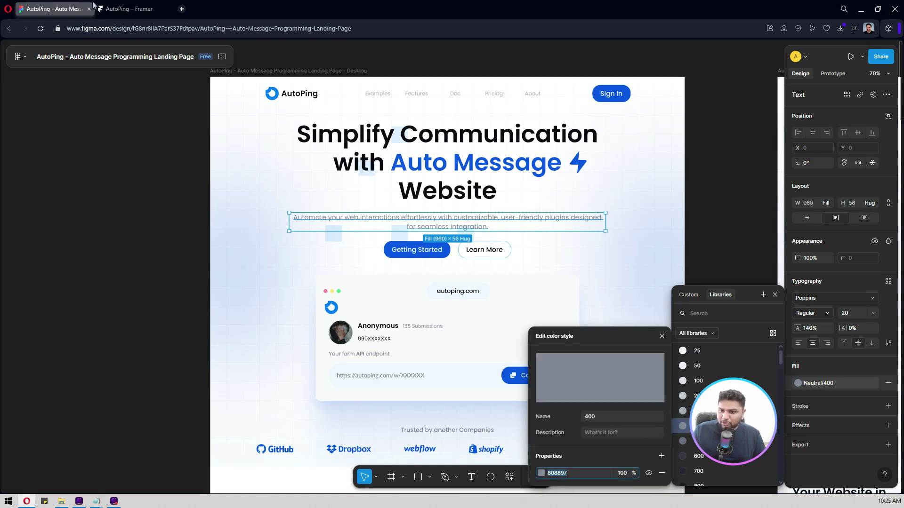
Switch to Framer, set the Body style's color to 808897 and save it as a color style named N-400
click(147, 5)
click(211, 203)
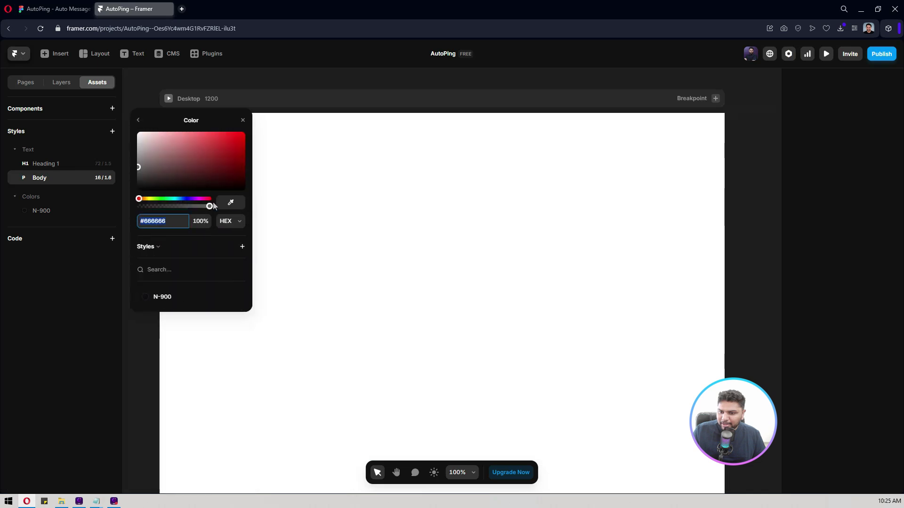
click(242, 247)
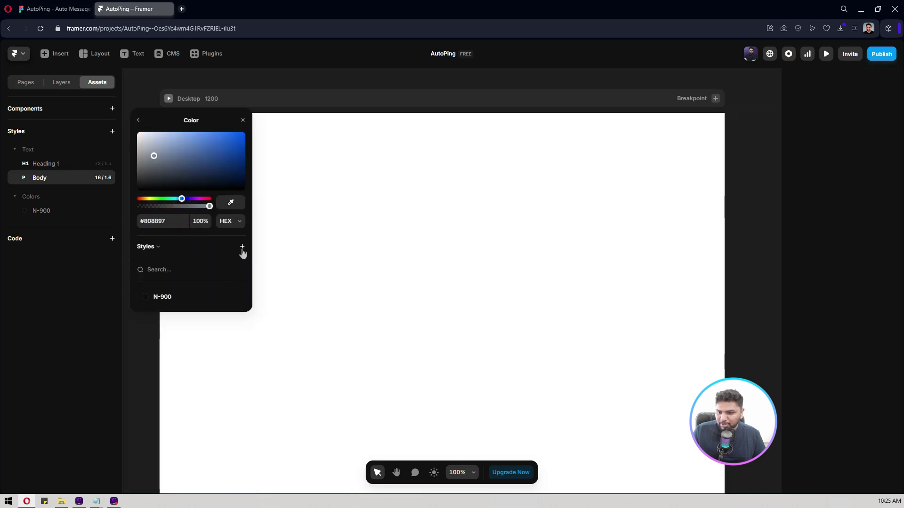
text(N-400)
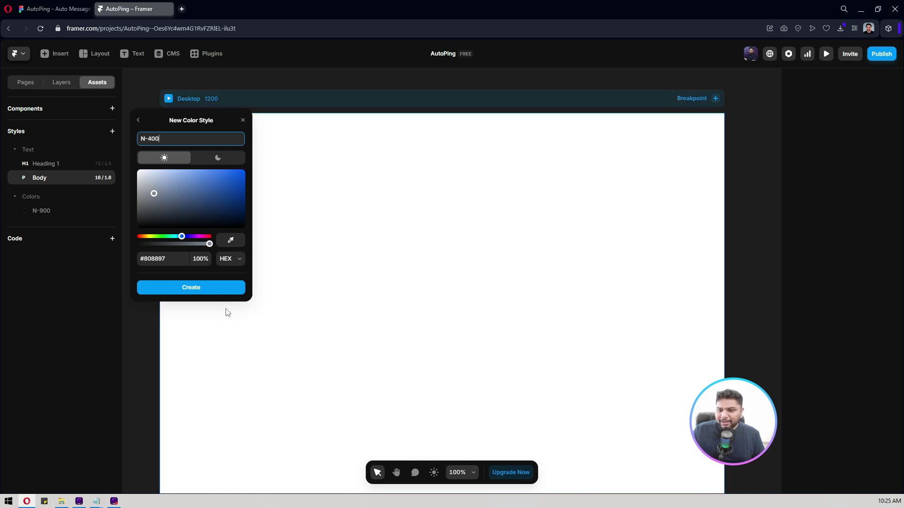
click(216, 287)
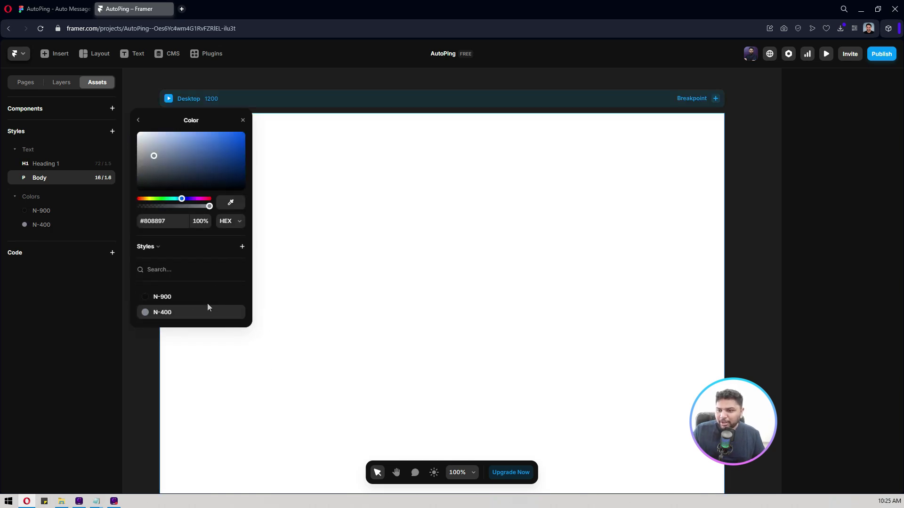
Set the Body text style's size to 20
click(138, 120)
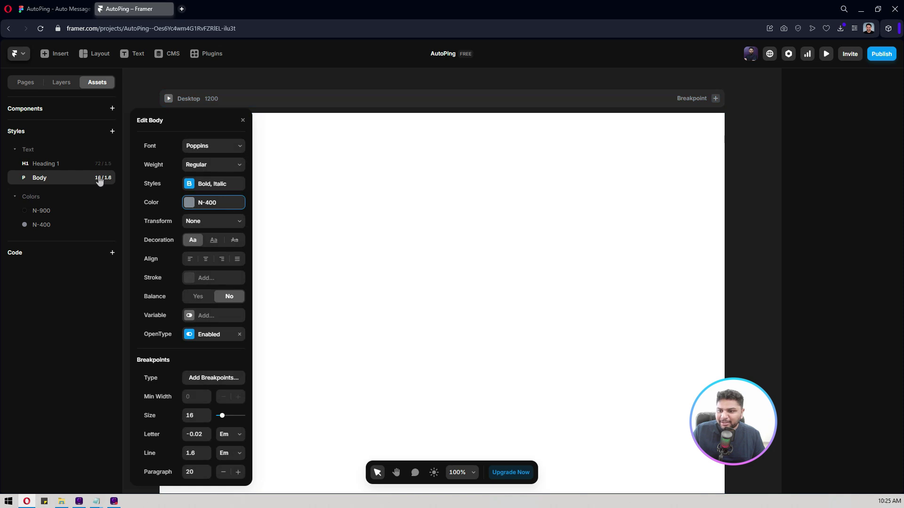
click(194, 415)
text(20)
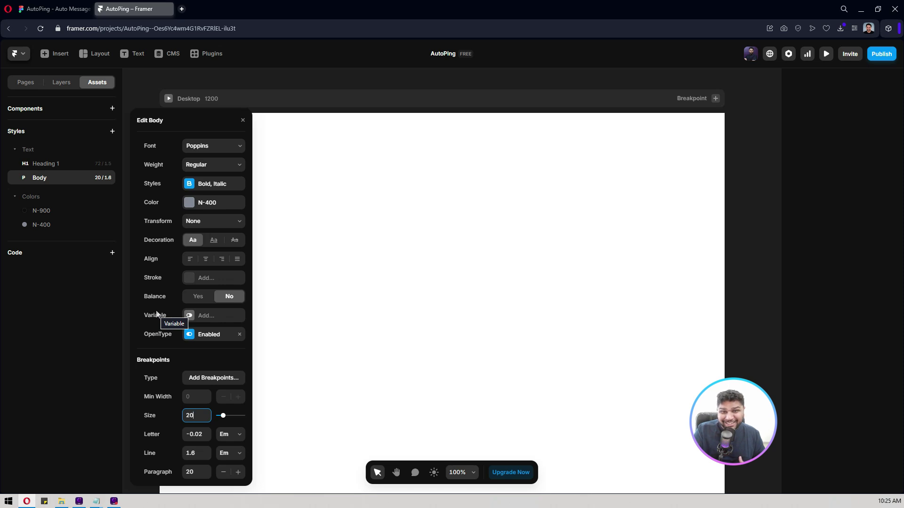
Switch to Figma and copy the hex code of the hero heading's Primary/500 color style
key(ctrl+Tab)
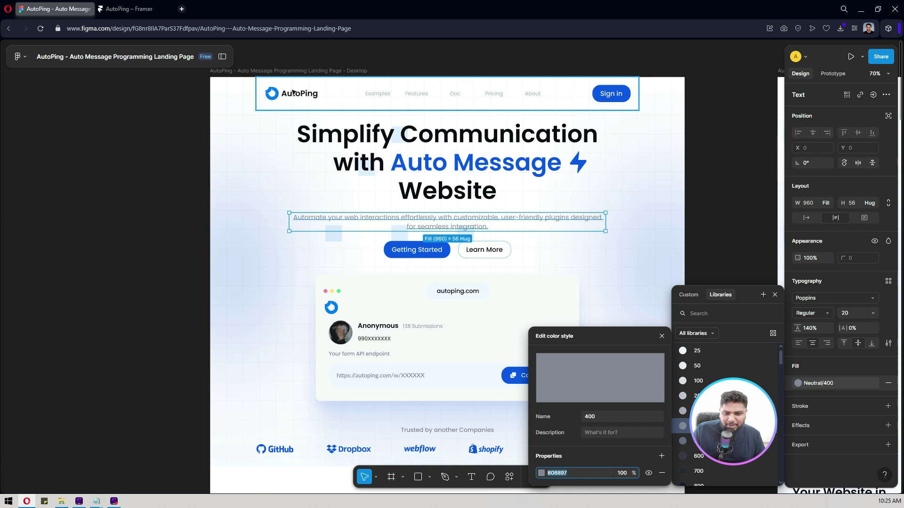
scroll(136, 193, down, 5)
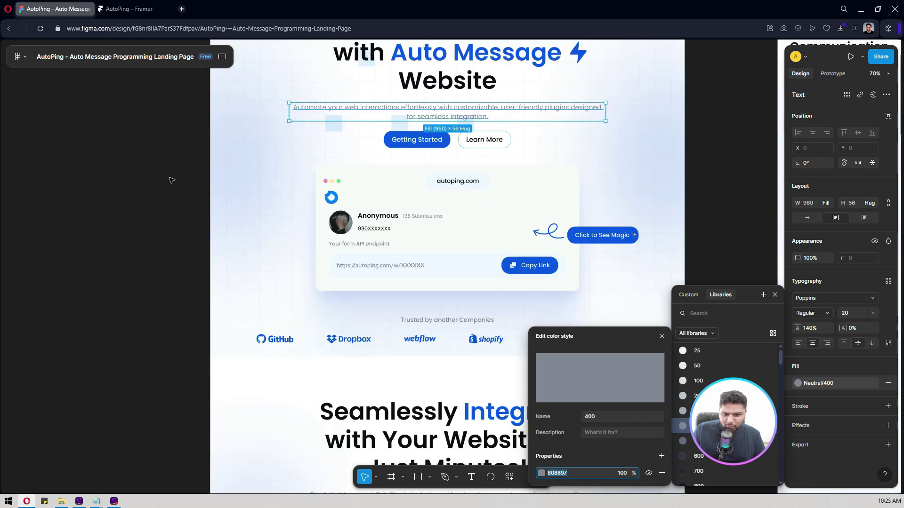
scroll(172, 181, down, 3)
scroll(172, 180, up, 8)
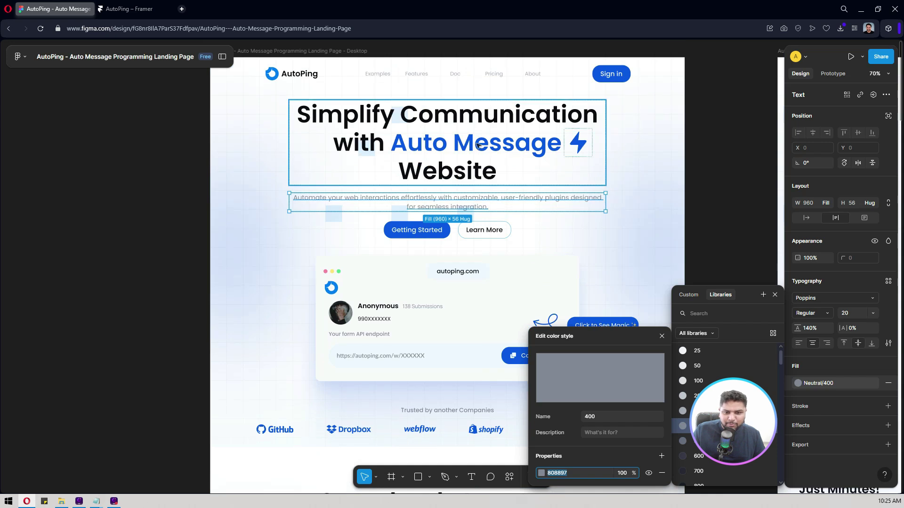
click(548, 181)
scroll(853, 353, down, 2)
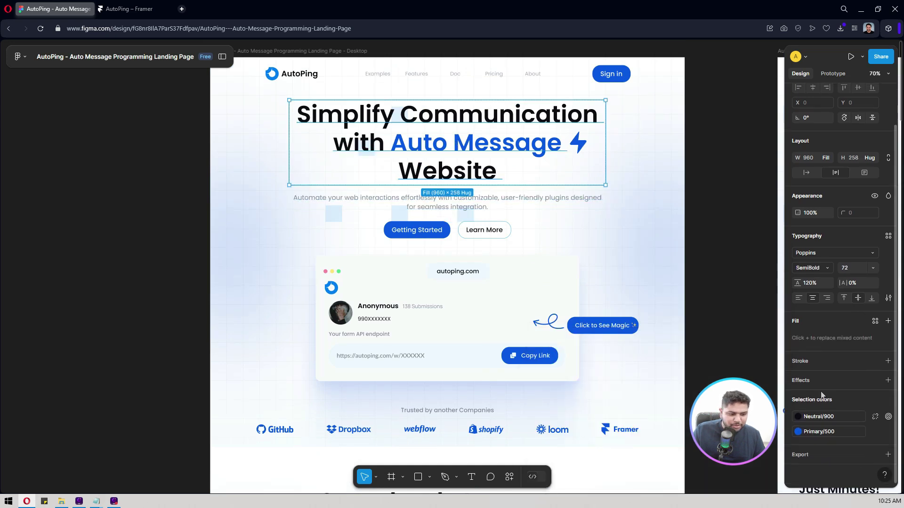
click(798, 431)
click(774, 427)
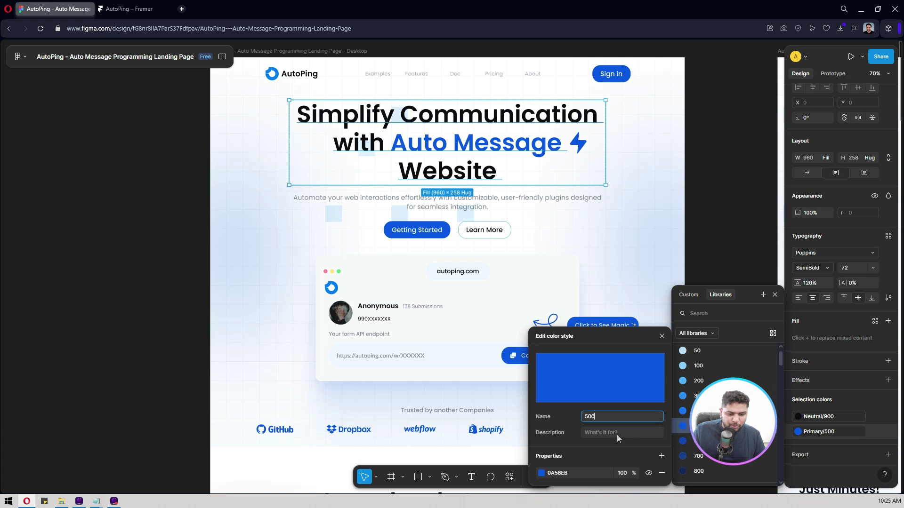
click(575, 474)
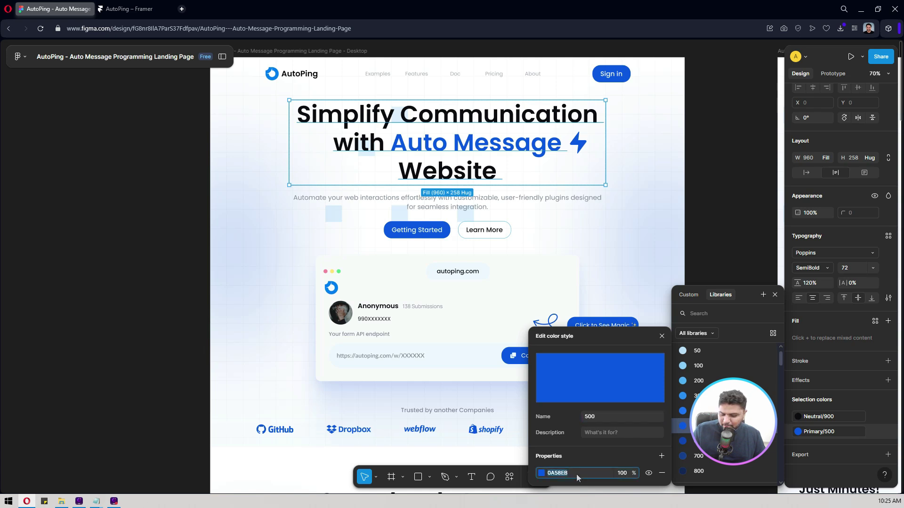
Switch to Framer and create a color style named P-500 with the copied Primary/500 hex value
click(159, 5)
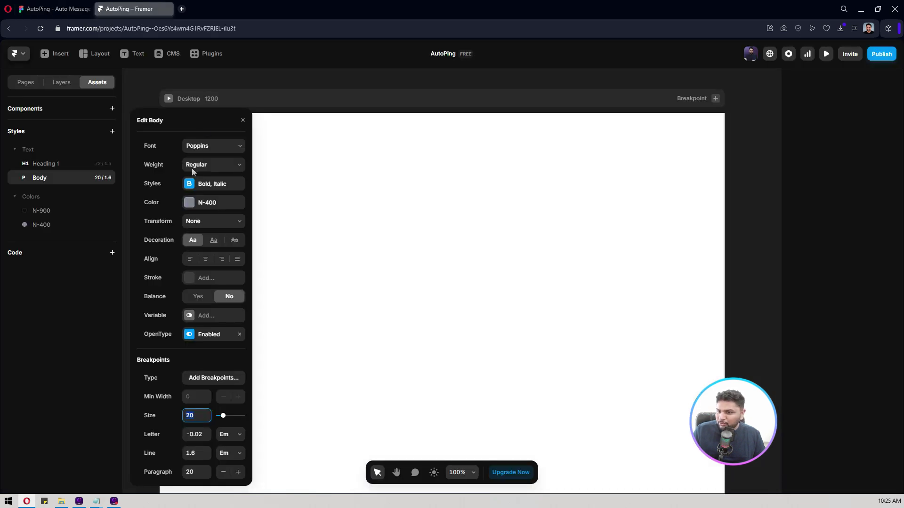
click(243, 120)
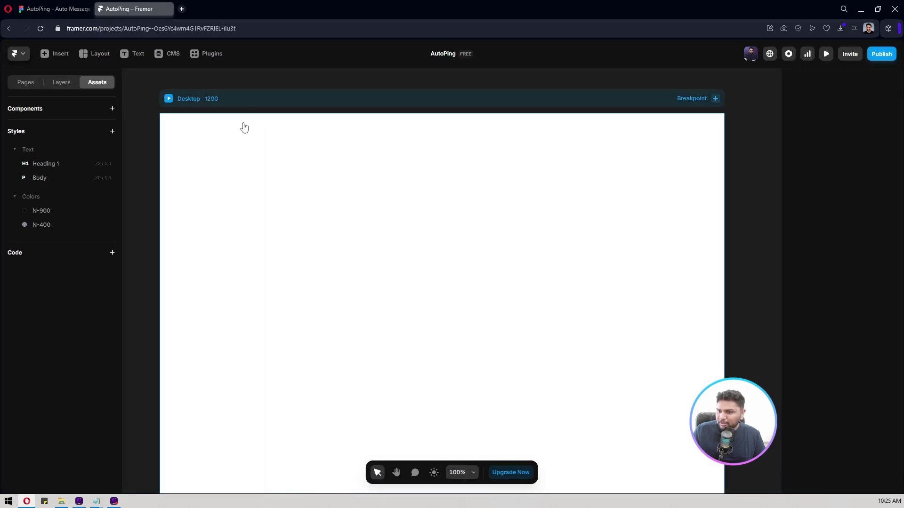
click(112, 132)
click(134, 216)
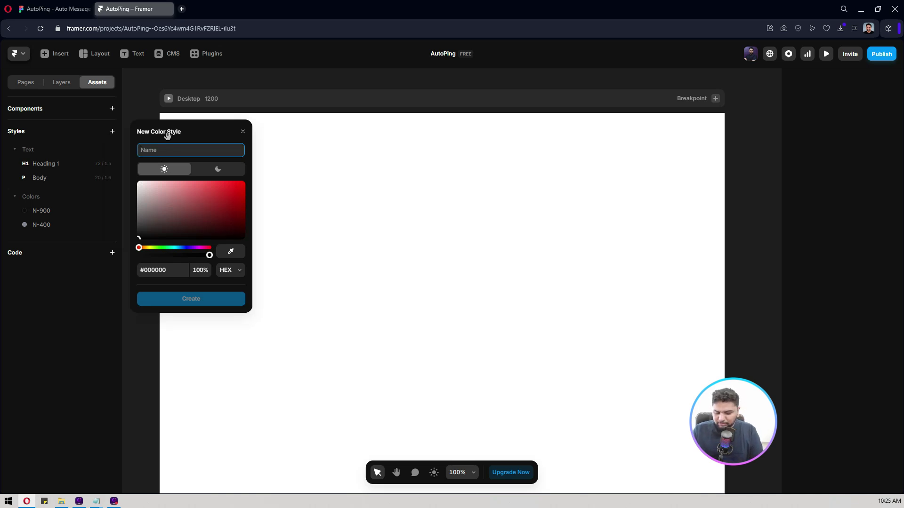
text(P-500)
key(Tab)
key(ctrl+v)
click(190, 298)
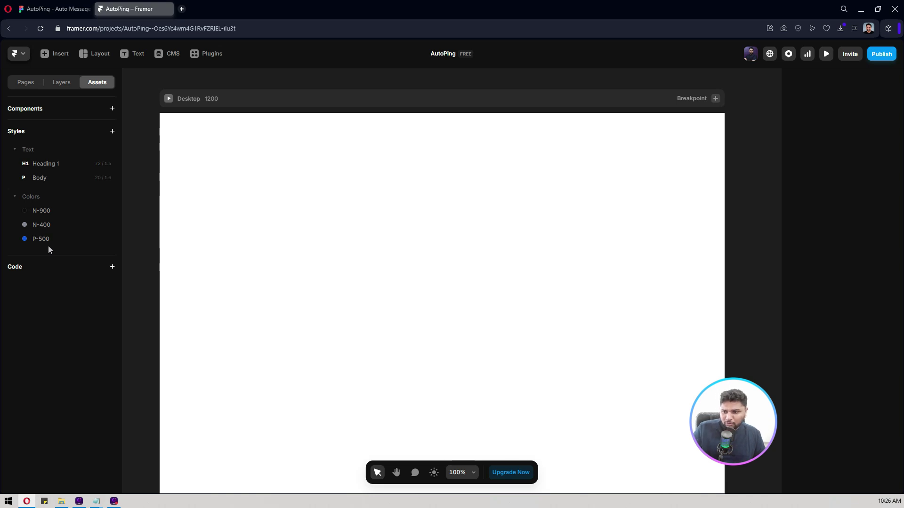
Switch to Figma and examine the typography and fill color of the Features navigation link and the "Trusted by another Companies" text
key(ctrl+Tab)
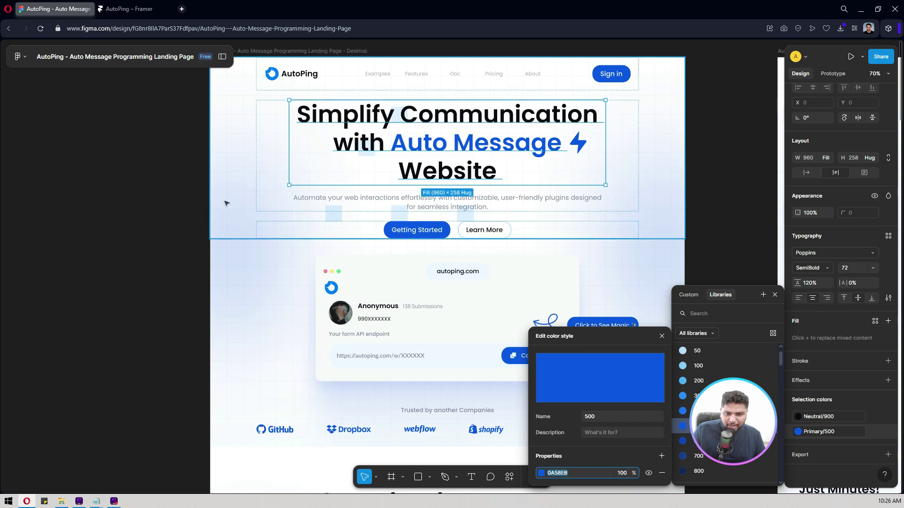
click(416, 73)
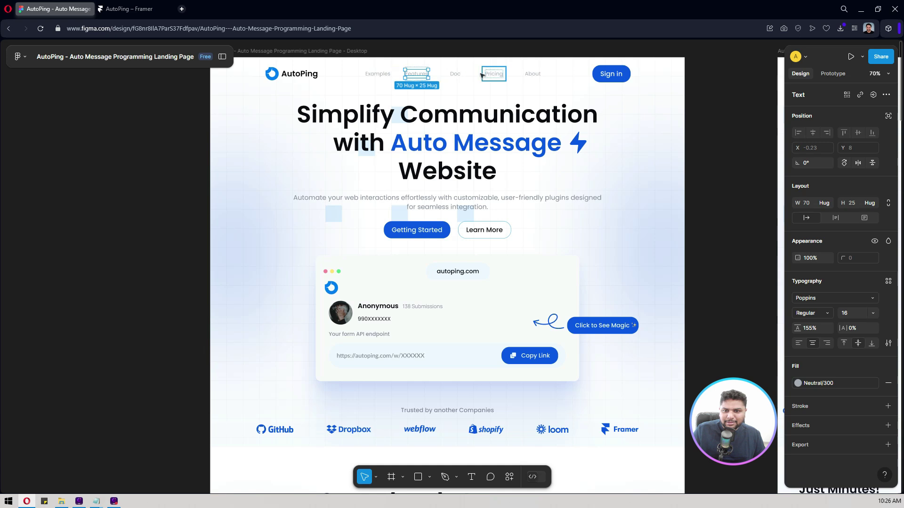
scroll(452, 130, up, 2)
scroll(427, 100, up, 3)
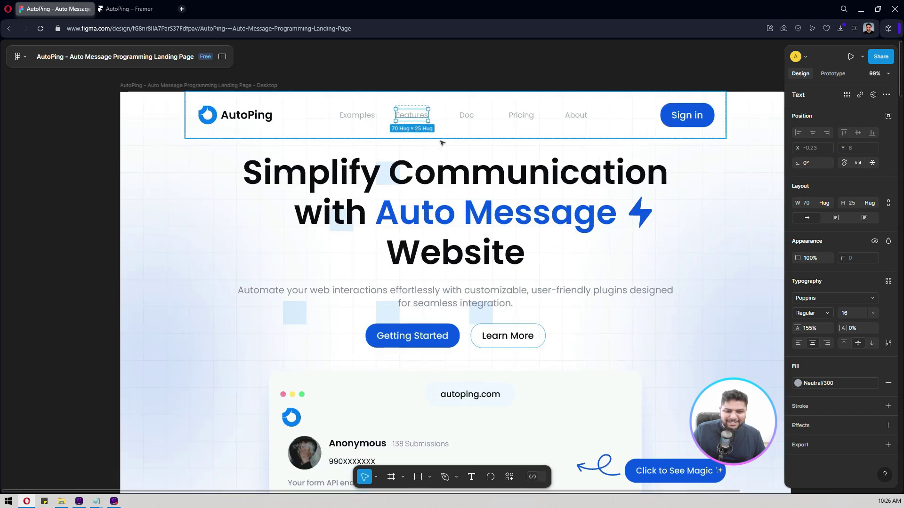
scroll(188, 254, down, 2)
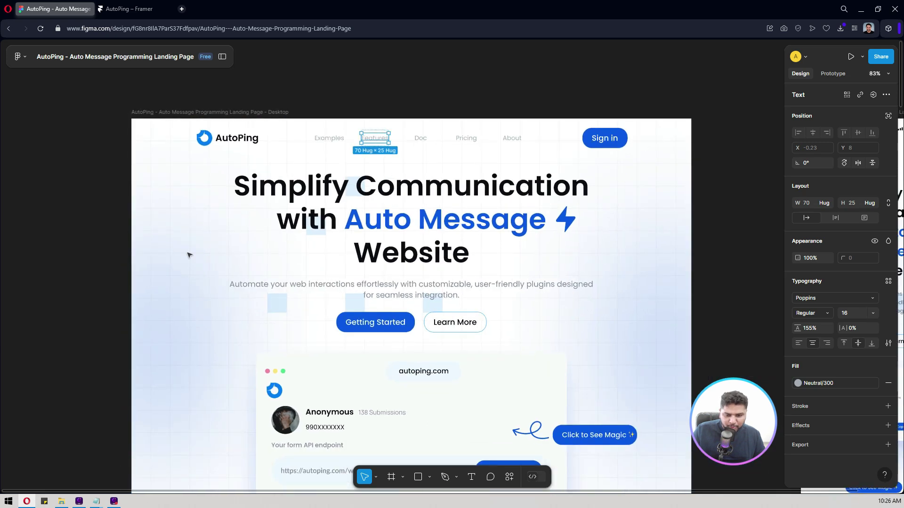
scroll(189, 254, down, 3)
scroll(189, 255, up, 2)
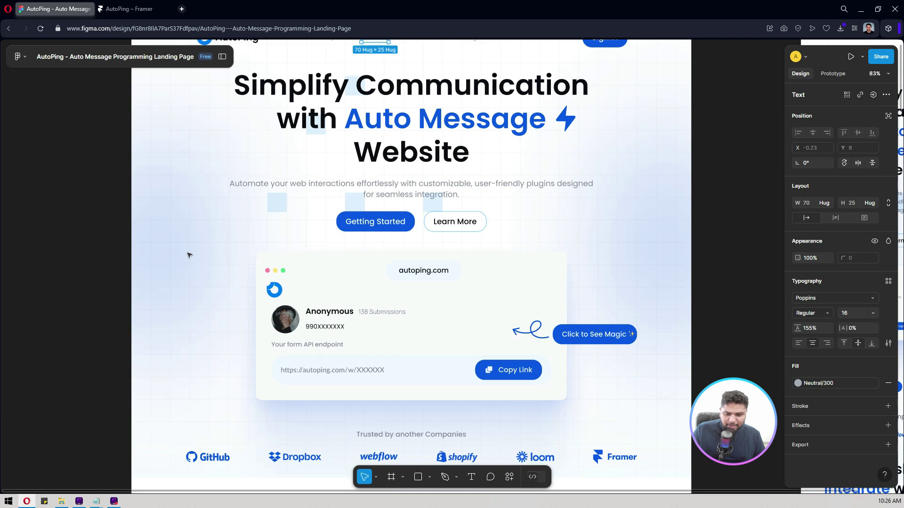
scroll(188, 254, down, 2)
click(405, 401)
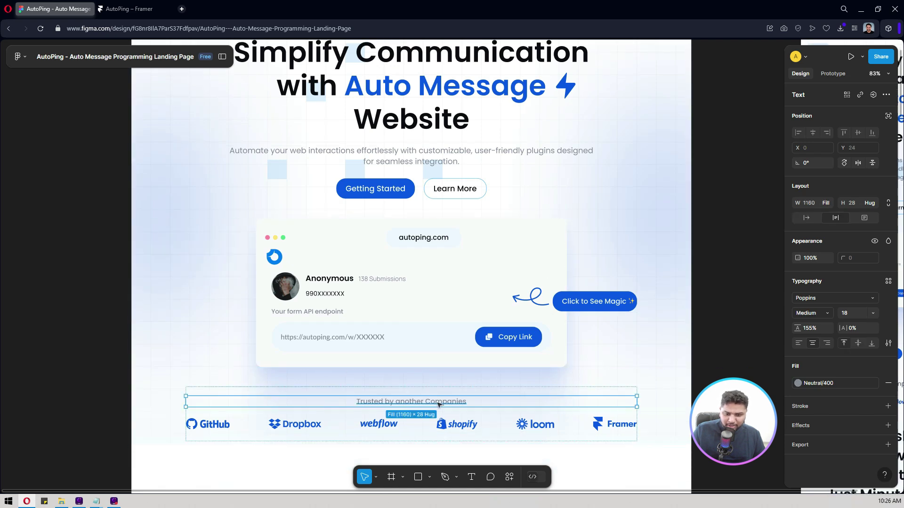
click(817, 387)
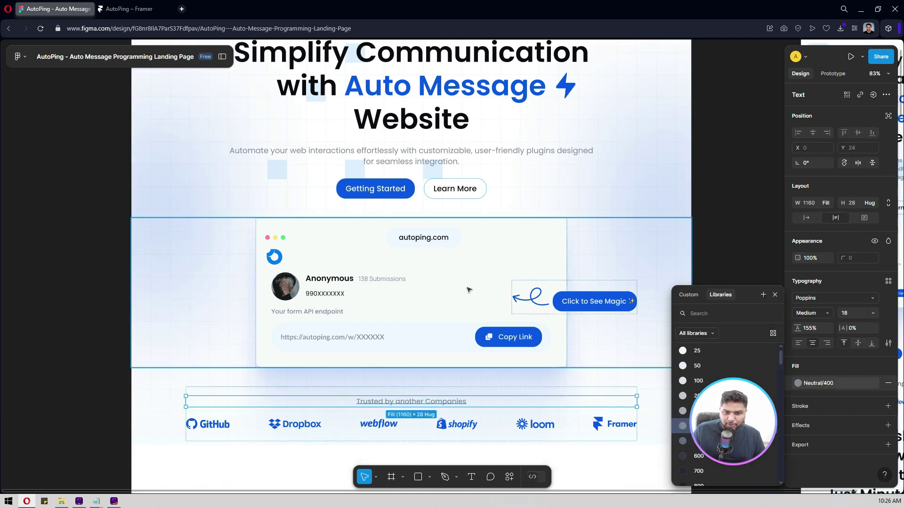
Switch to Framer to check the saved color styles, and return to Figma to examine the hero heading's typography
click(136, 6)
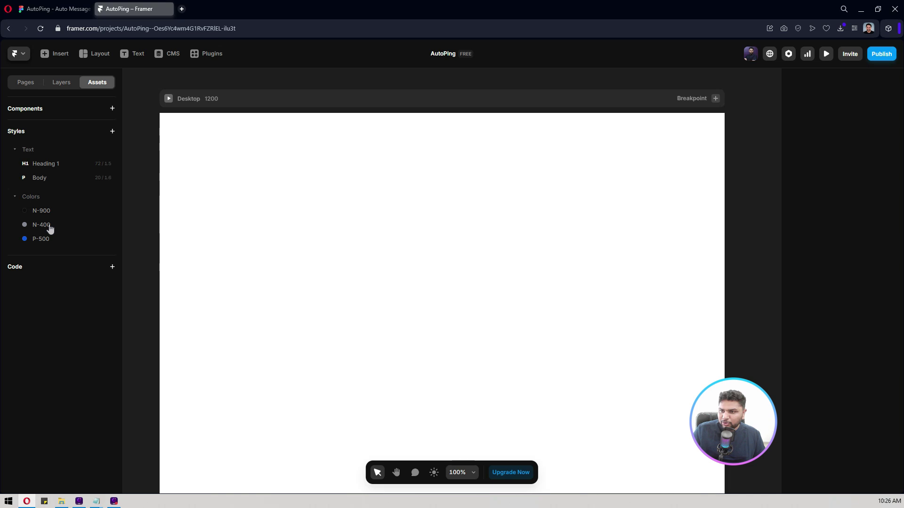
key(ctrl+Tab)
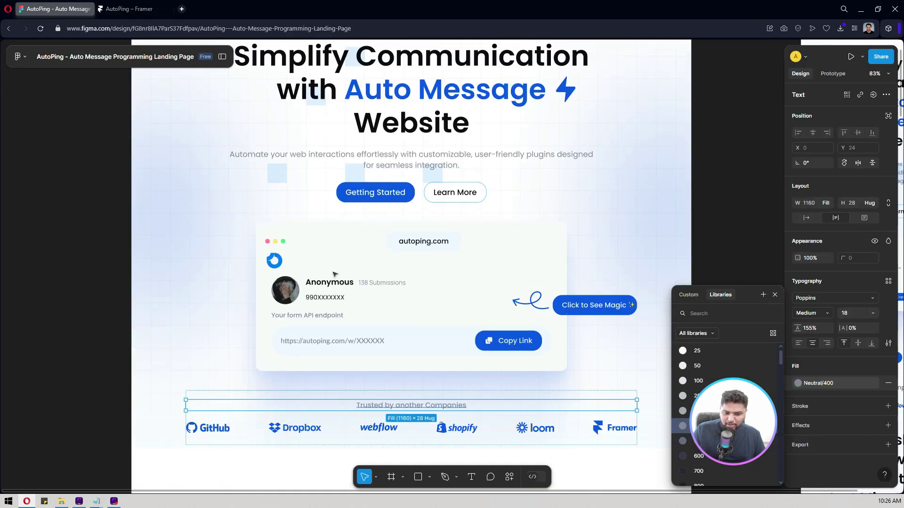
scroll(335, 274, up, 2)
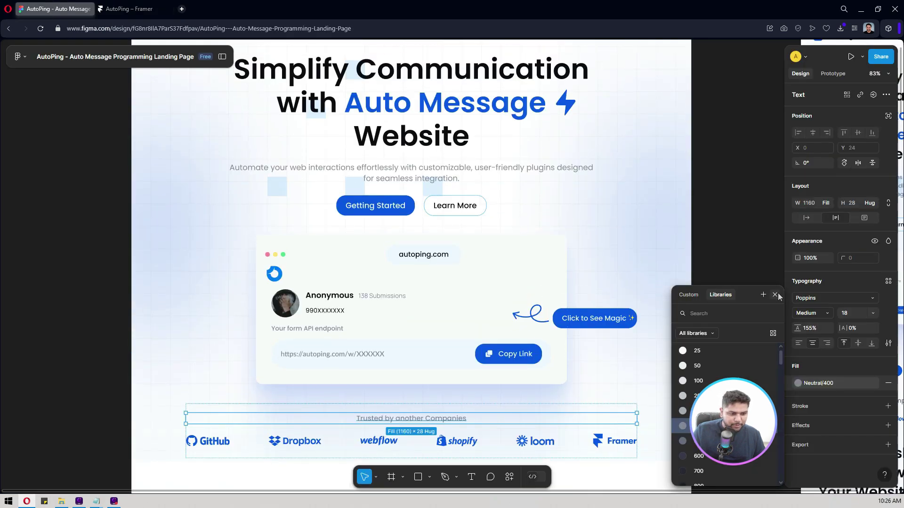
click(776, 295)
scroll(381, 187, up, 5)
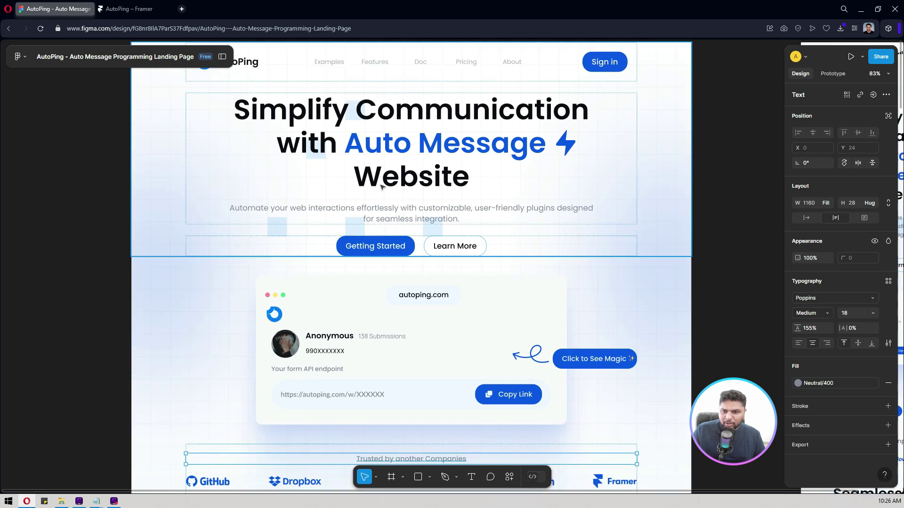
scroll(382, 187, up, 2)
click(325, 200)
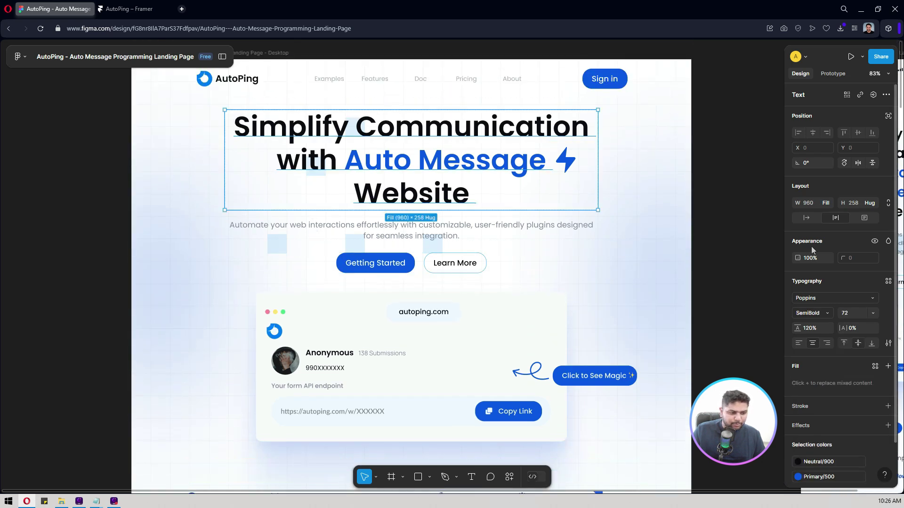
Switch to Framer and set the Heading 1 text style's weight to Semibold
click(130, 9)
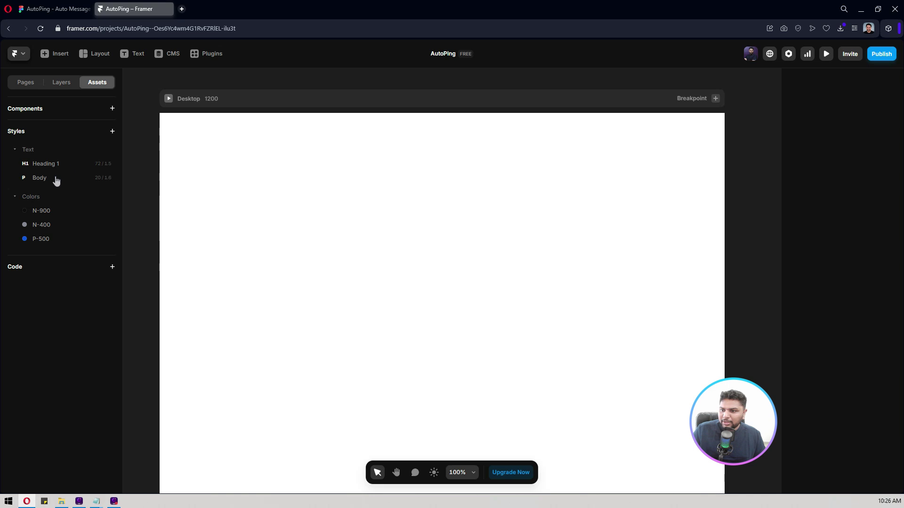
click(47, 165)
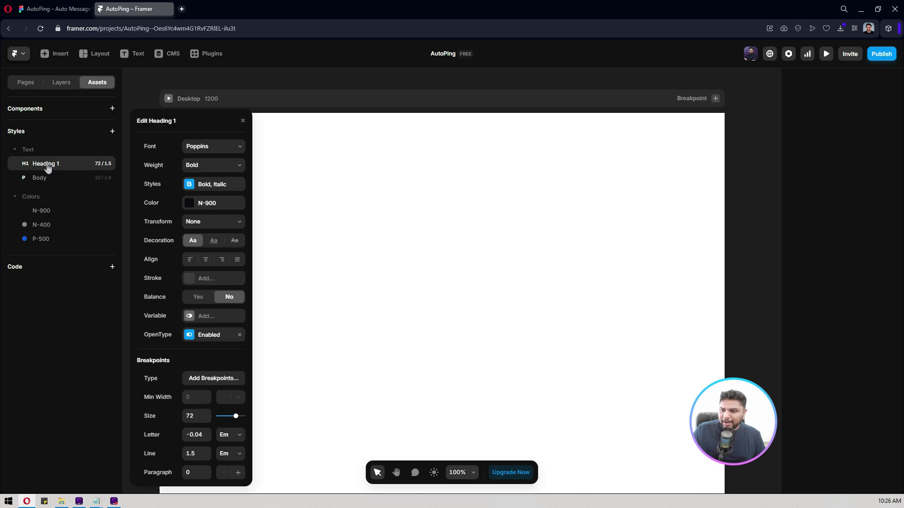
click(211, 165)
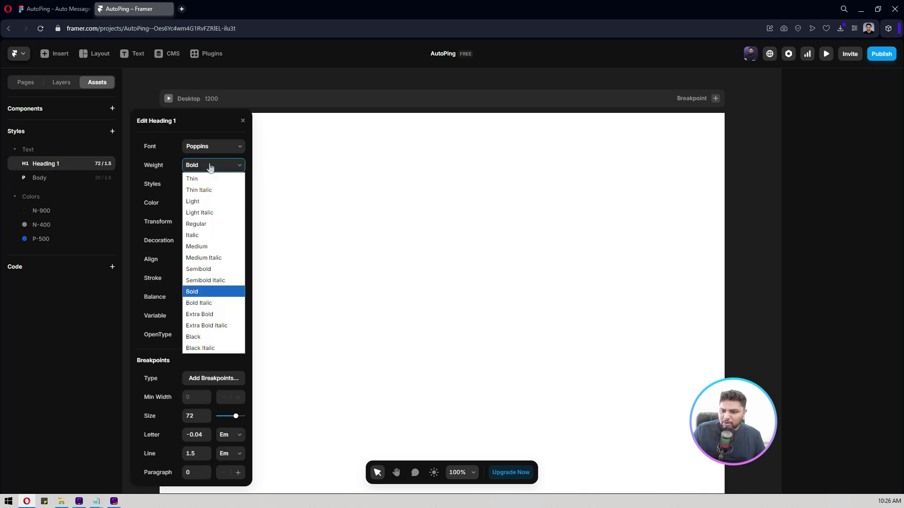
click(199, 269)
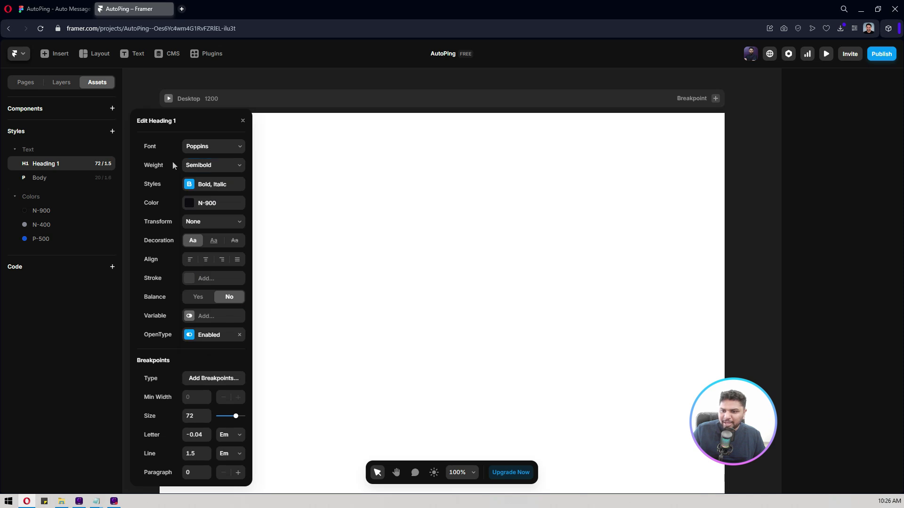
click(243, 121)
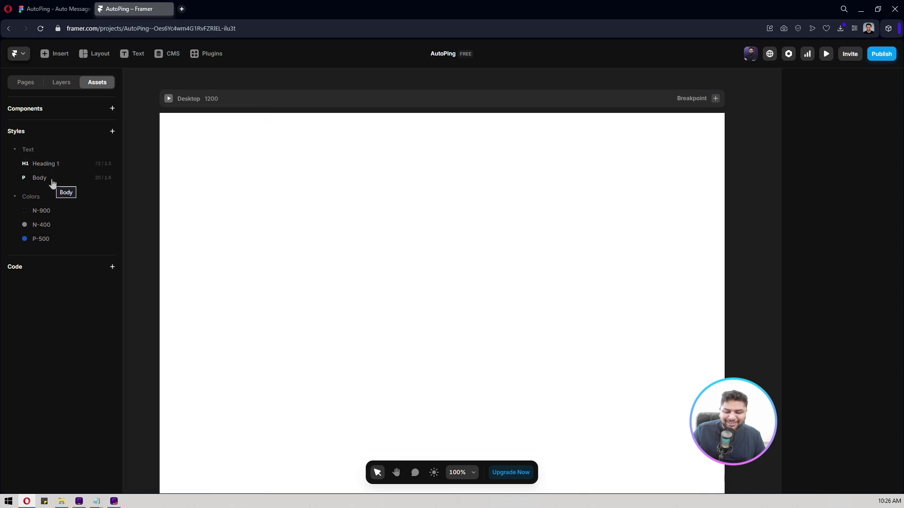
Try the Heading 1 text style on a temporary text reading "Heading 1" on the Desktop page, and delete that text
click(136, 53)
click(273, 193)
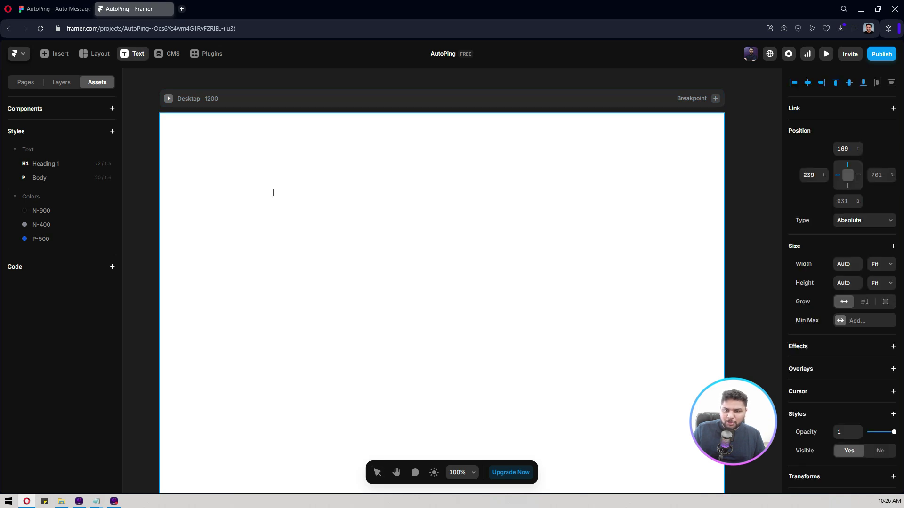
text(Heading 1)
key(Escape)
scroll(869, 282, down, 5)
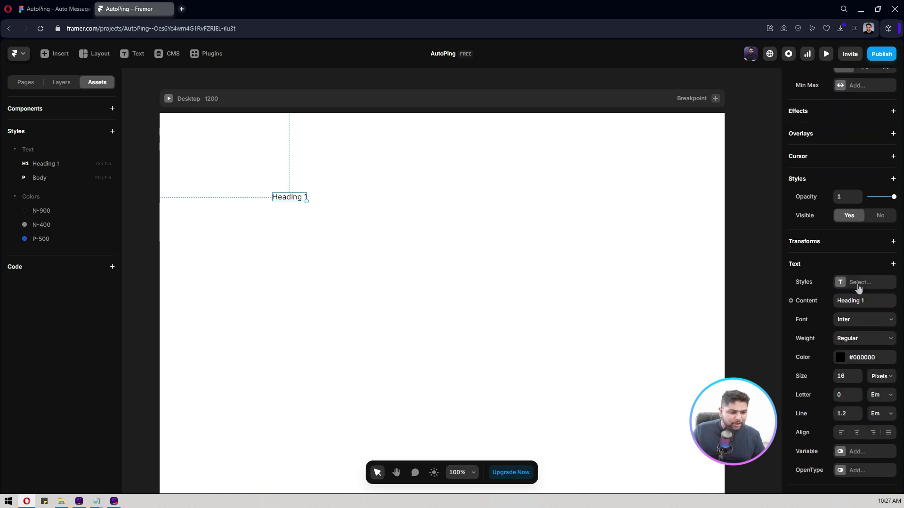
click(860, 282)
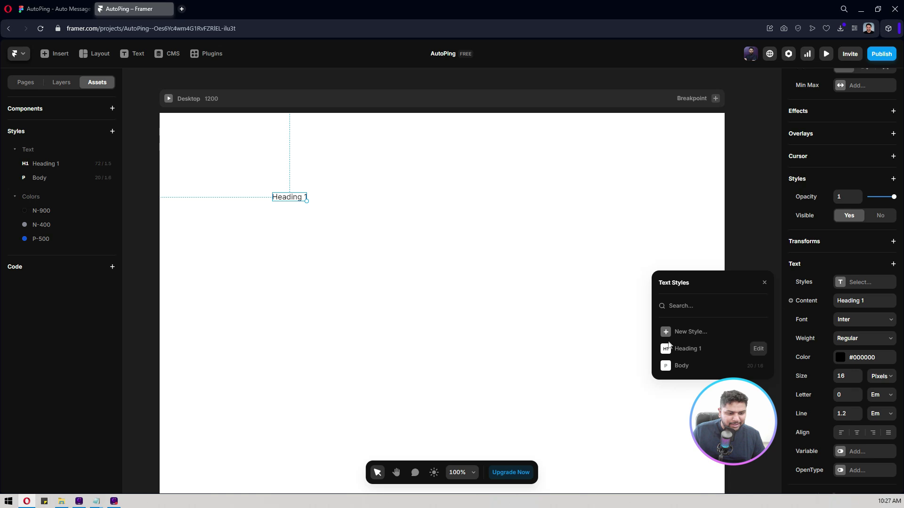
click(687, 348)
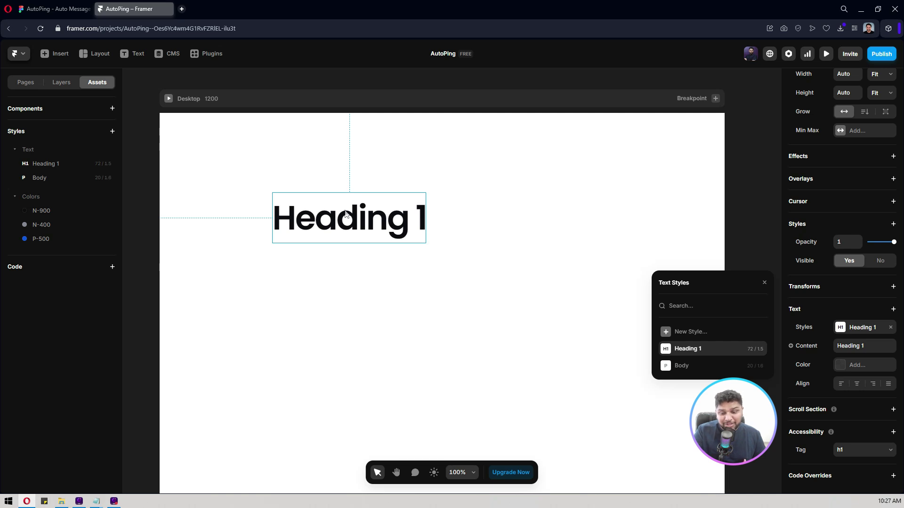
key(Delete)
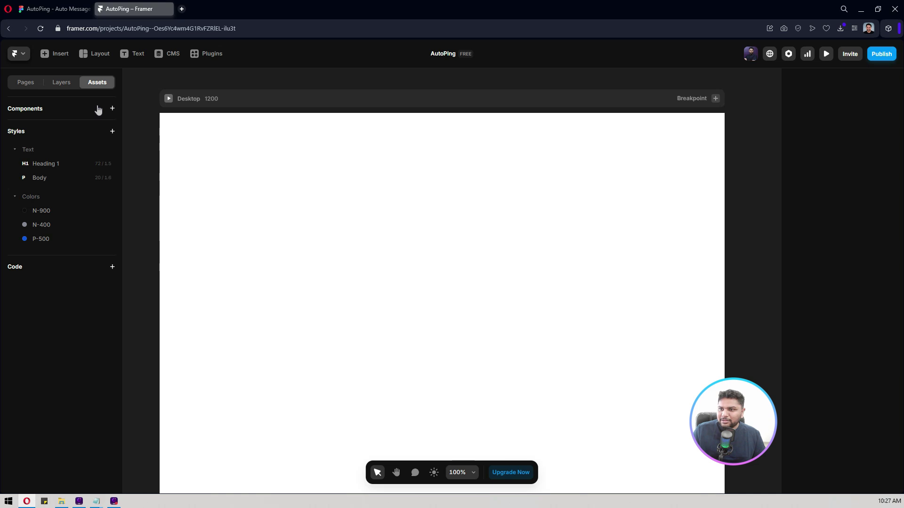
click(64, 9)
click(131, 4)
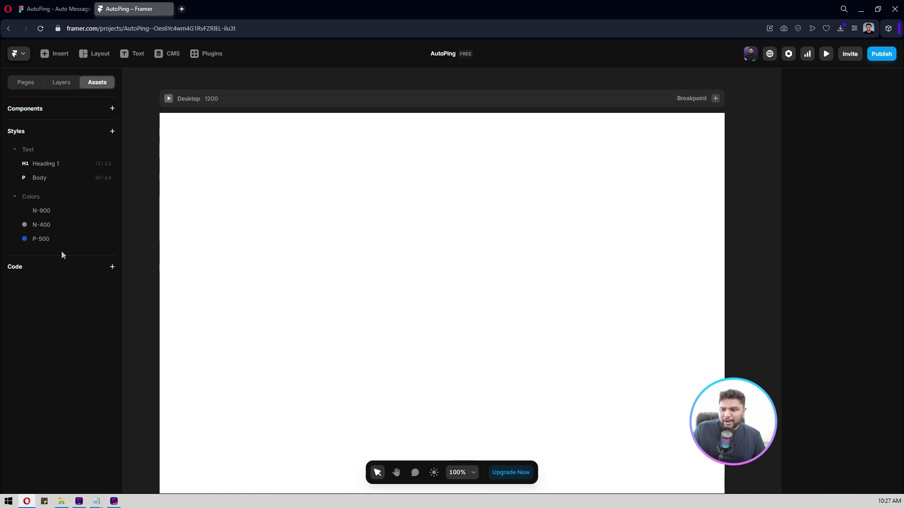
click(71, 108)
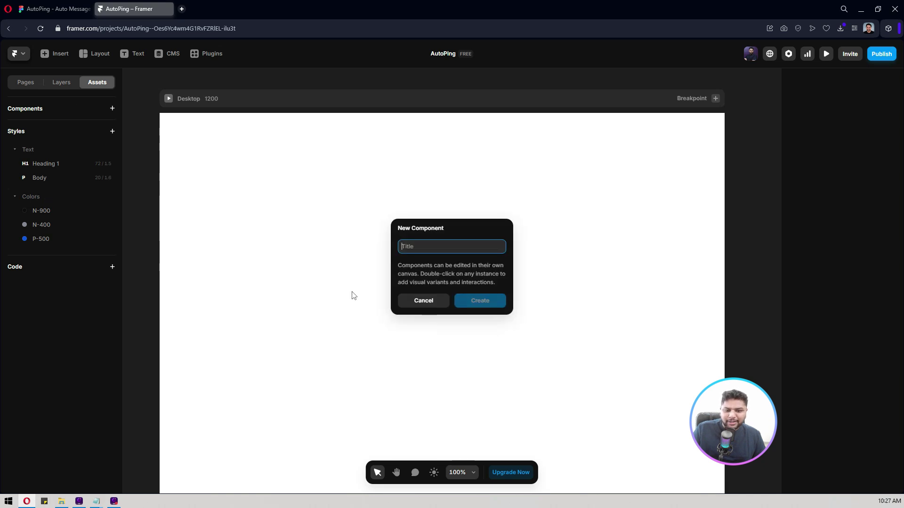
click(420, 301)
Switch to Figma and set the Getting Started button's auto layout alignment to center
click(56, 9)
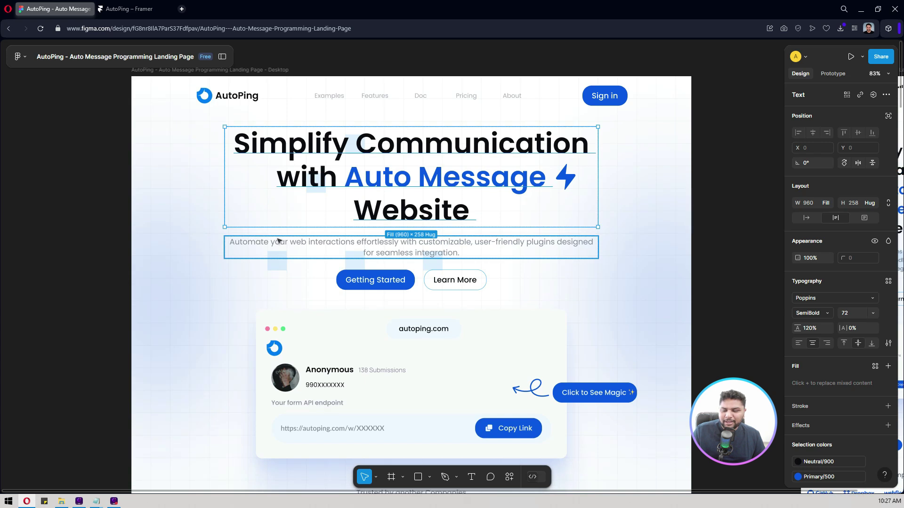
key(ctrl+Tab)
key(ctrl+Tab)
click(137, 5)
click(16, 6)
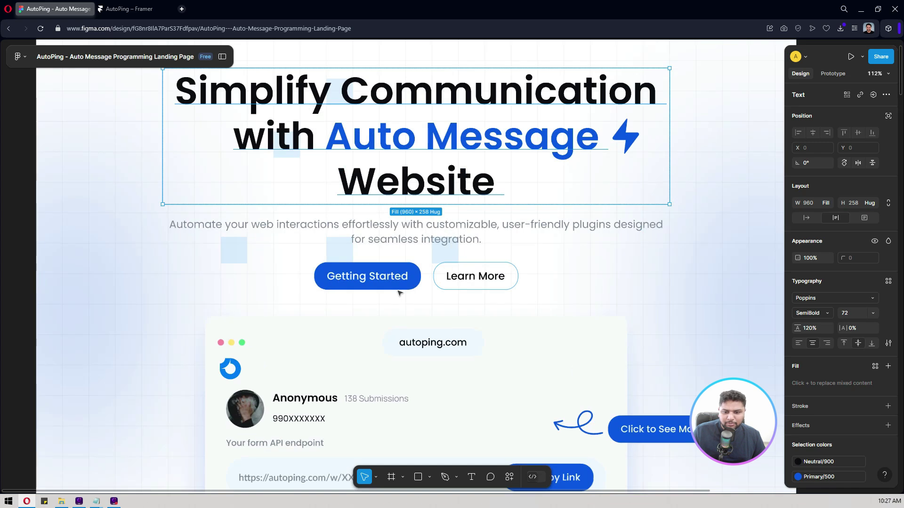
click(358, 270)
click(319, 281)
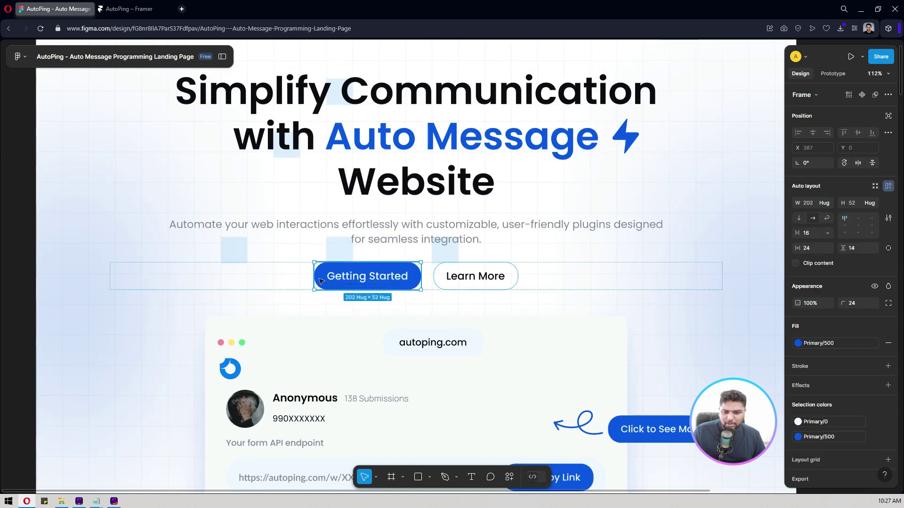
click(857, 228)
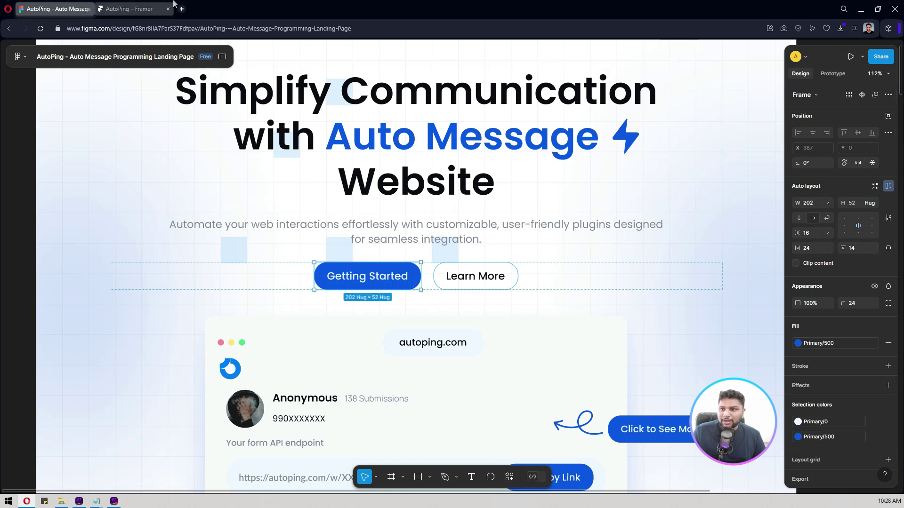
Switch to Framer and draw a frame about 197 by 82 in the upper middle of the Desktop page
click(127, 9)
click(99, 54)
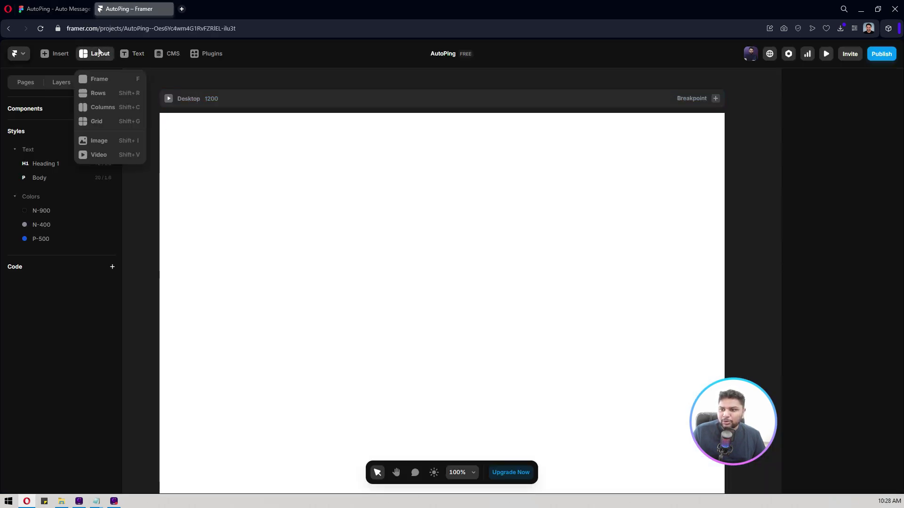
click(95, 80)
mouse_move(362, 202)
mouse_down()
mouse_move(415, 234)
mouse_move(455, 240)
mouse_up()
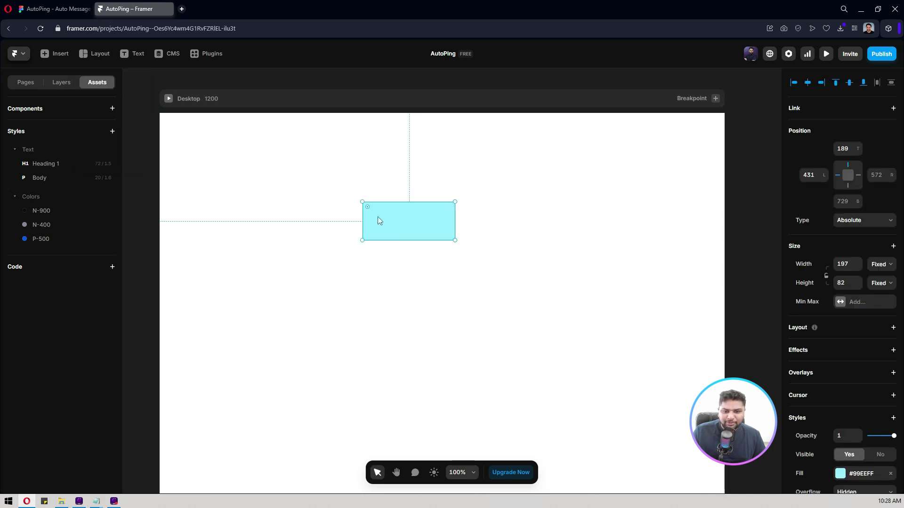
Add the text "Button text" inside the new frame, and select the frame to show it in the page's layer tree
click(59, 8)
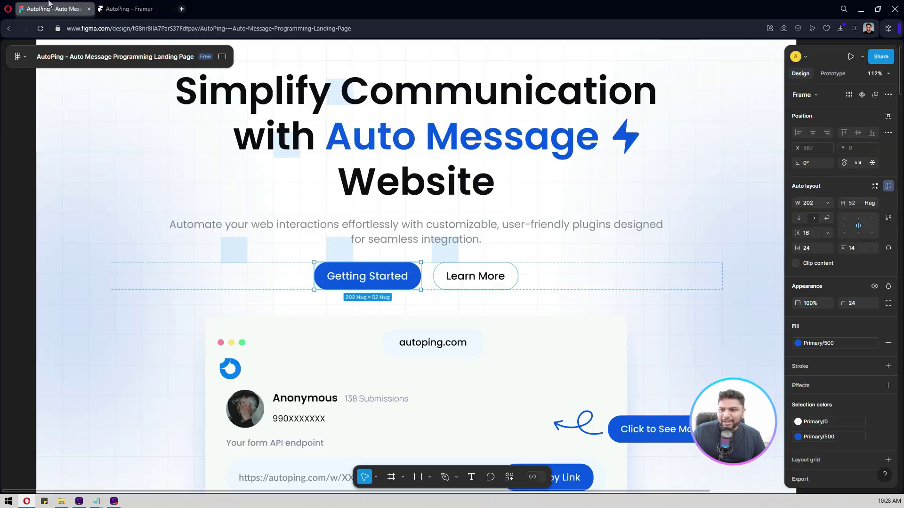
click(115, 9)
click(134, 54)
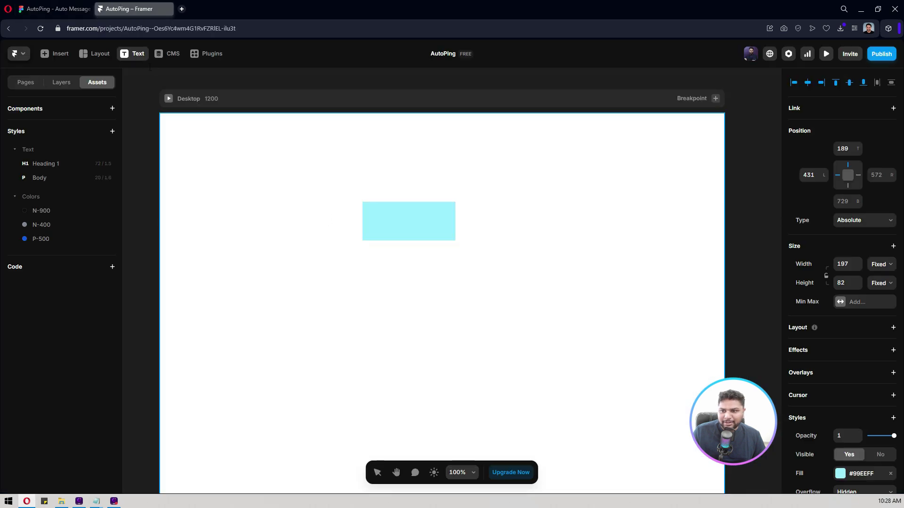
click(375, 221)
text(B)
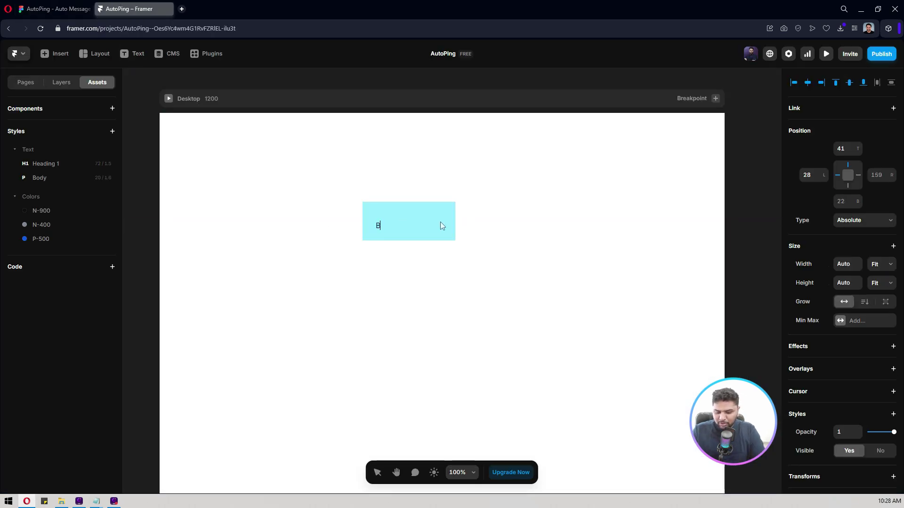
text(utton text)
key(Escape)
click(446, 295)
click(414, 219)
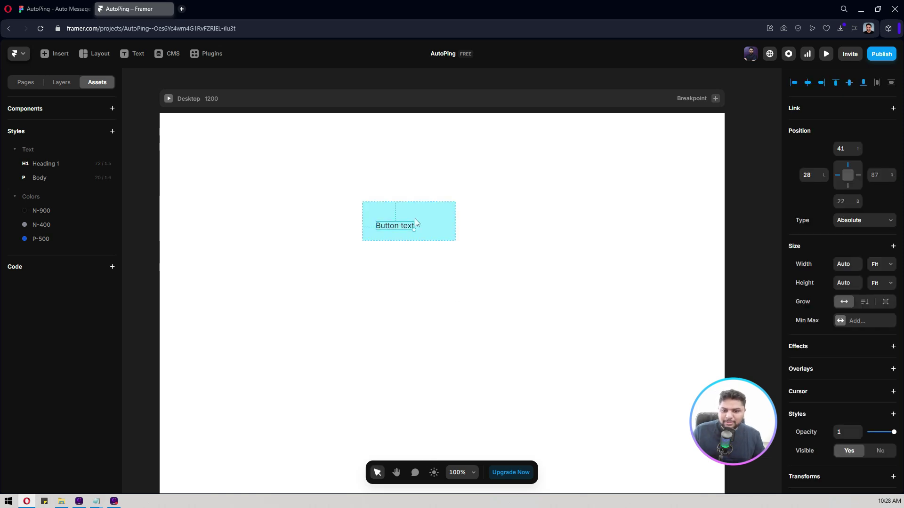
click(61, 83)
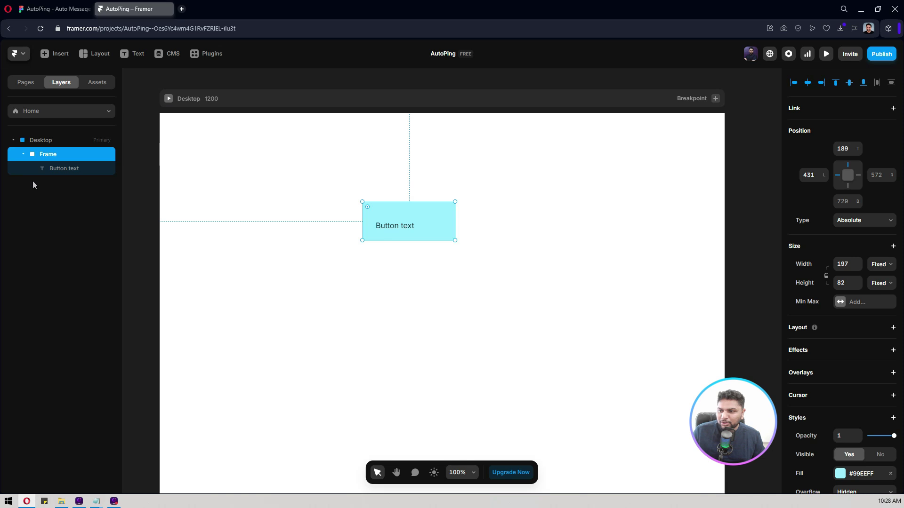
Rename the new frame layer on the Desktop page to "button"
double_click(55, 154)
text(b)
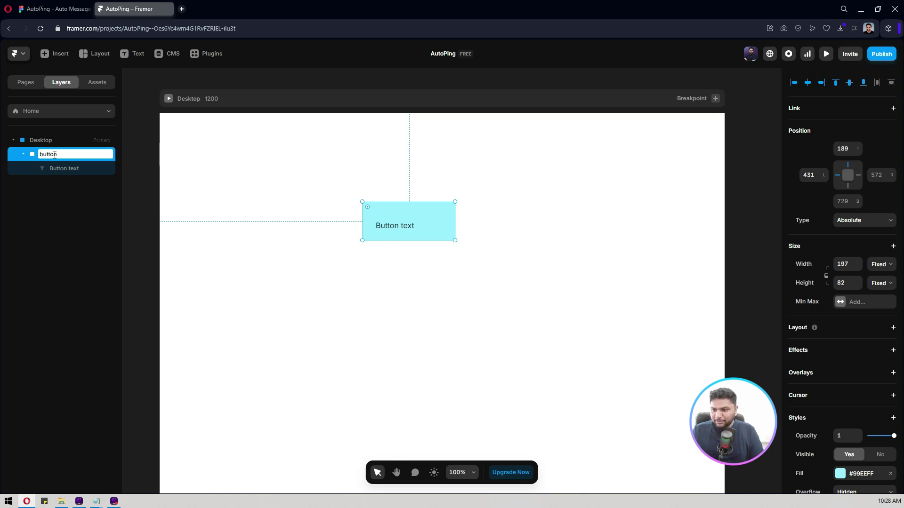
text(utton)
key(Return)
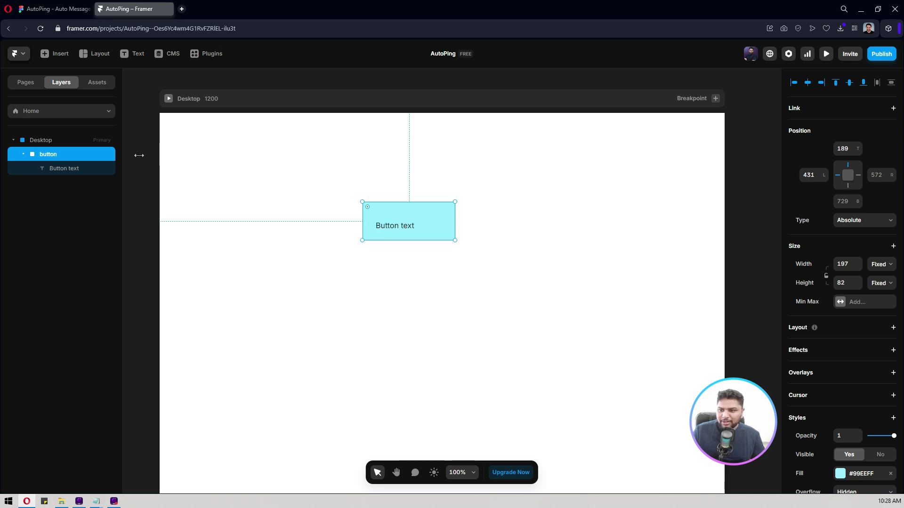
Add a stack layout to the button frame and set both its width and height to fit content
scroll(829, 249, down, 1)
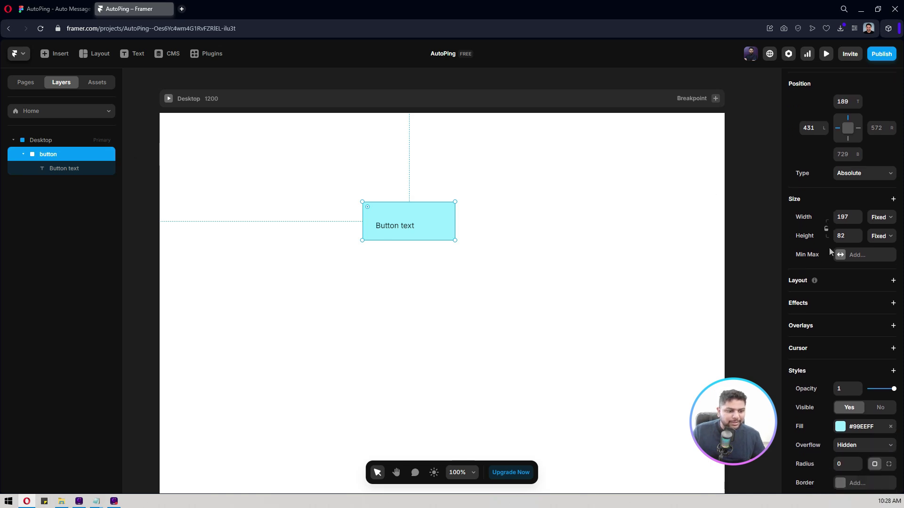
click(824, 281)
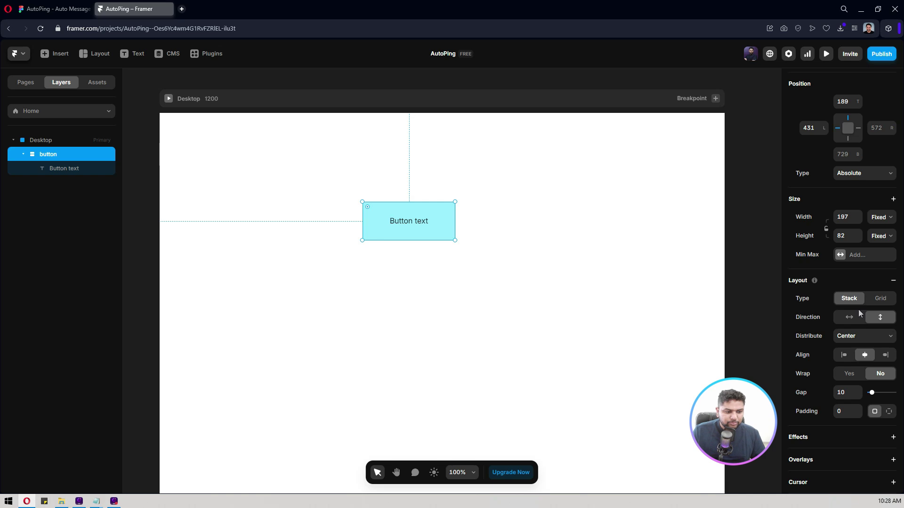
click(882, 217)
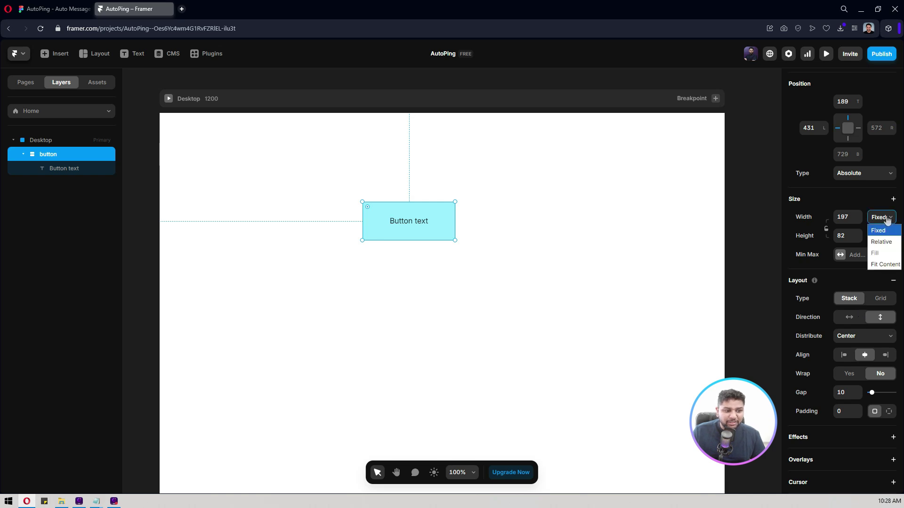
click(880, 264)
click(883, 239)
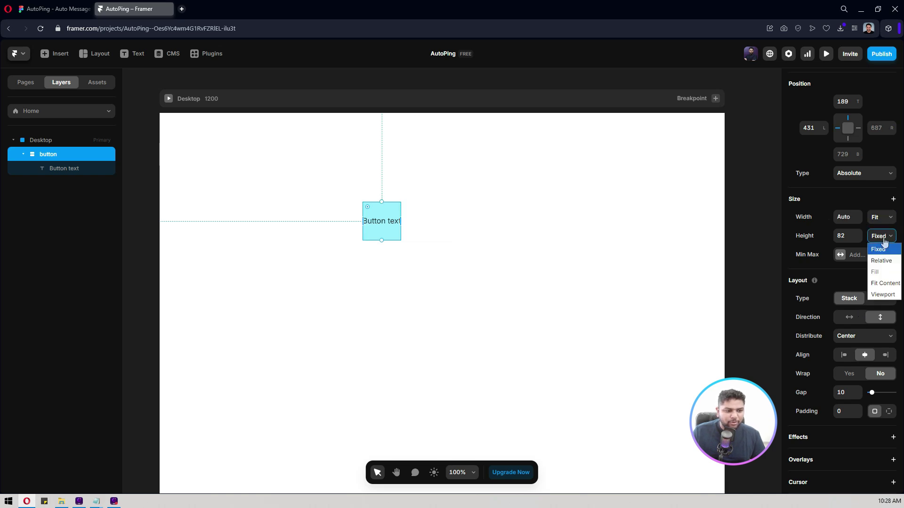
click(882, 295)
click(881, 236)
click(884, 284)
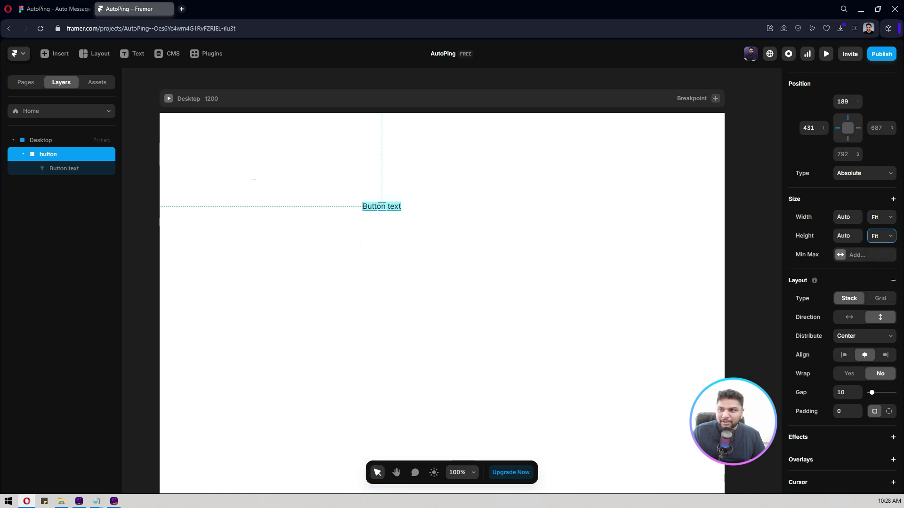
Check the Getting Started button's auto layout in Figma, and set the Framer button's right and left padding to 16
click(69, 4)
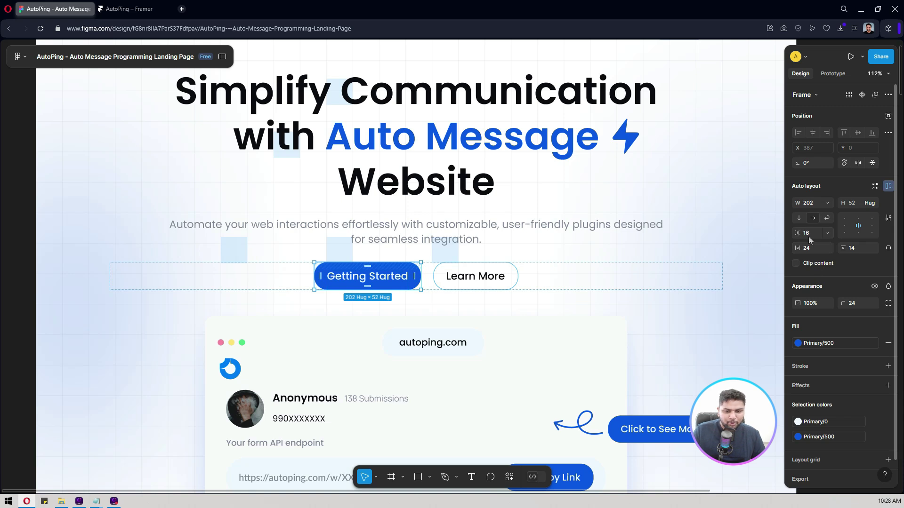
click(125, 8)
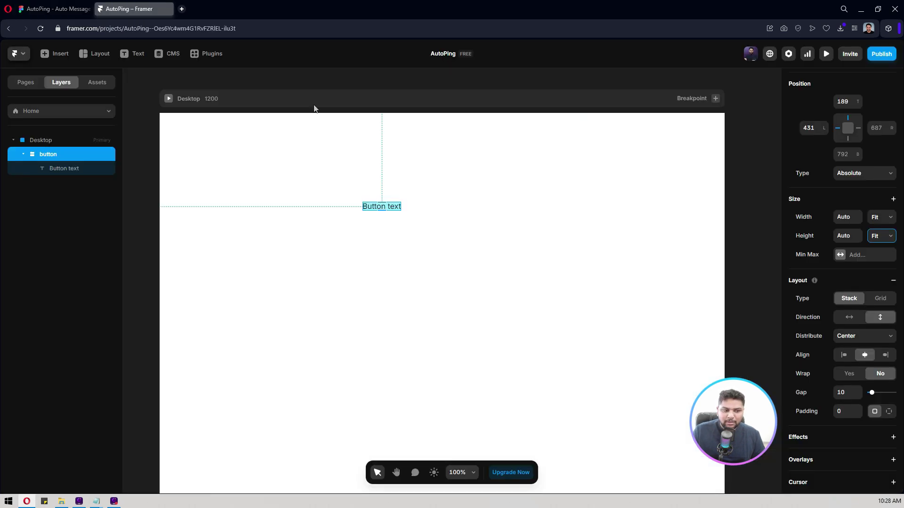
scroll(848, 280, down, 3)
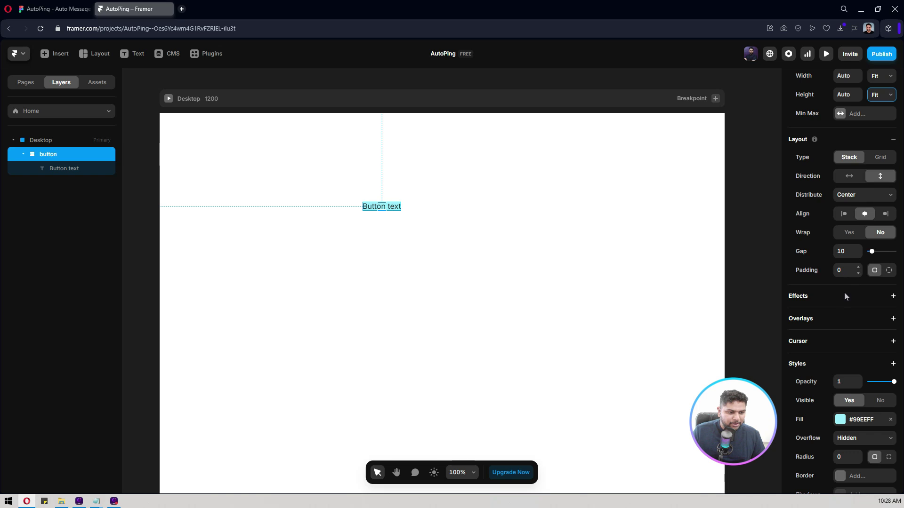
click(888, 270)
key(Tab)
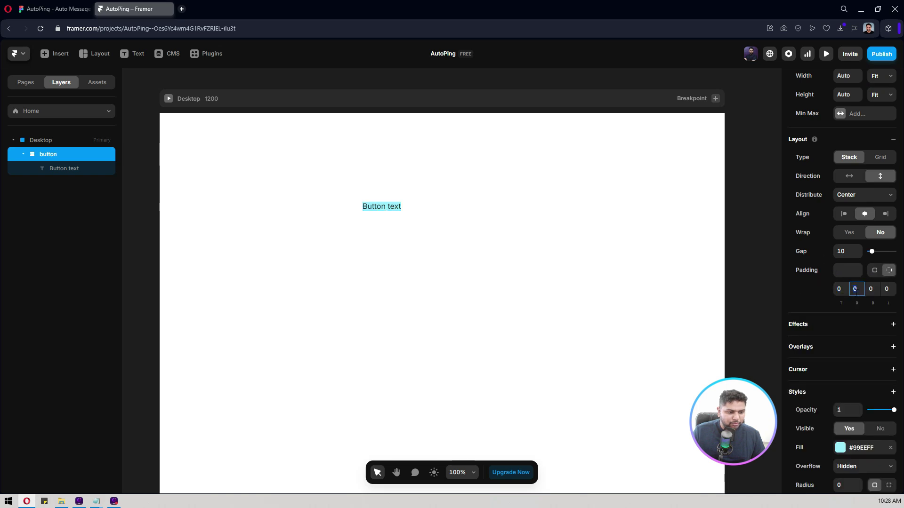
text(16)
key(Return)
click(888, 288)
text(16)
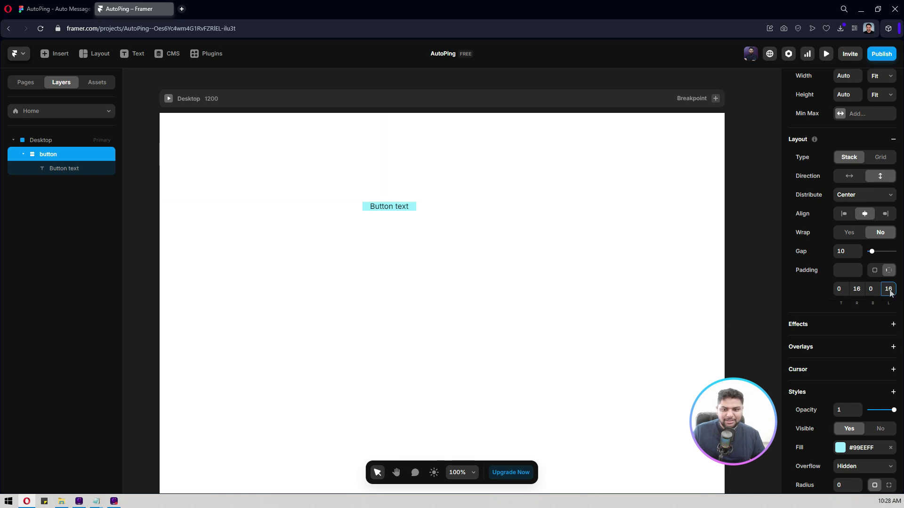
Check the vertical padding of the Getting Started button in Figma, and set the Framer button's top and bottom padding to 14
key(ctrl+Tab)
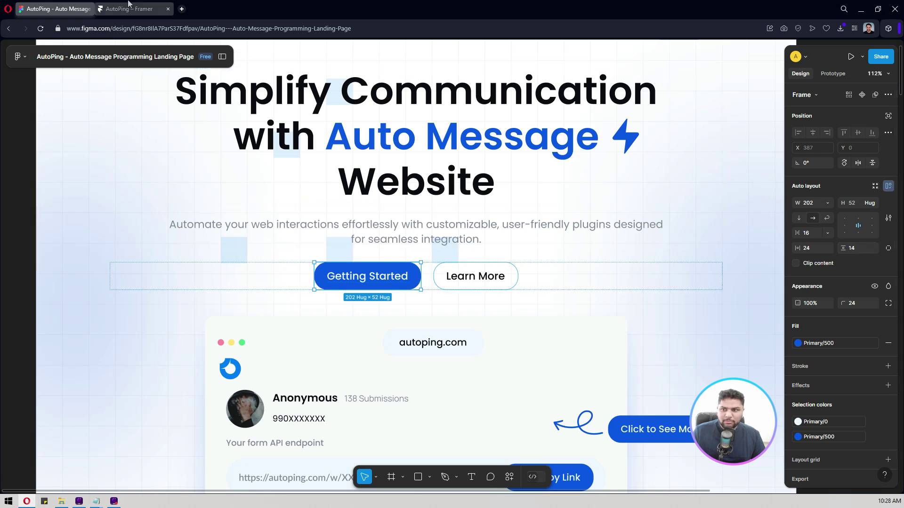
key(ctrl+Tab)
key(Tab)
text(14)
key(Tab)
key(Tab)
text(14)
key(Return)
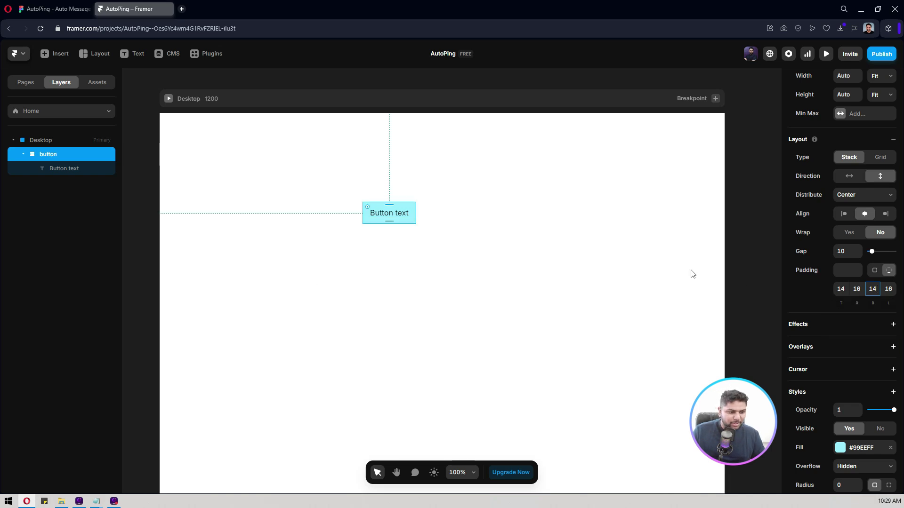
Set the button frame's stack gap to 0 and its corner radius to 999
scroll(828, 251, down, 4)
scroll(829, 252, up, 4)
click(836, 252)
text(0)
scroll(842, 280, down, 1)
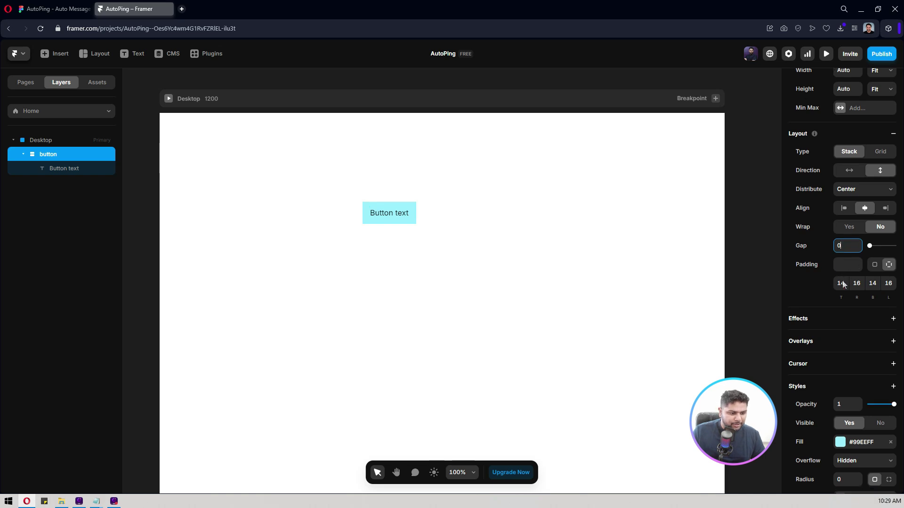
scroll(843, 281, down, 3)
click(845, 344)
text(999)
key(Return)
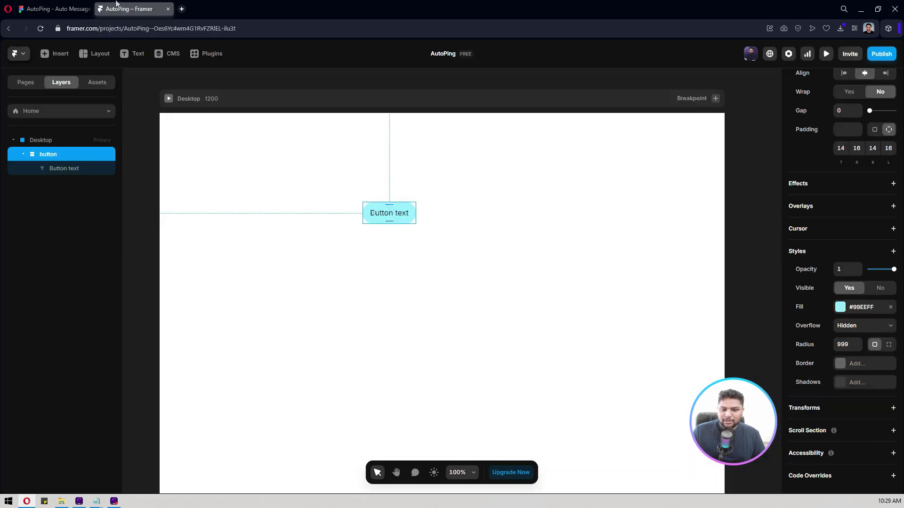
Apply the P-500 color style as the button frame's fill
click(847, 344)
click(857, 307)
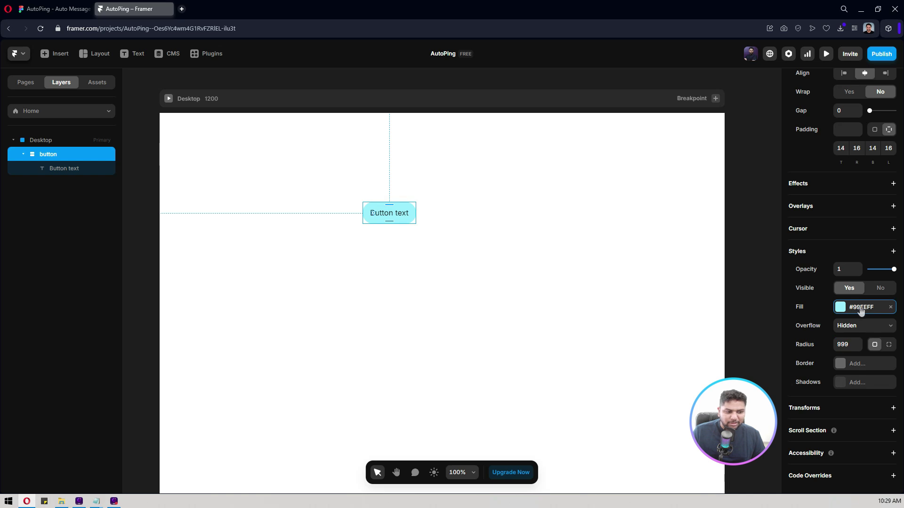
click(860, 311)
click(682, 473)
click(682, 473)
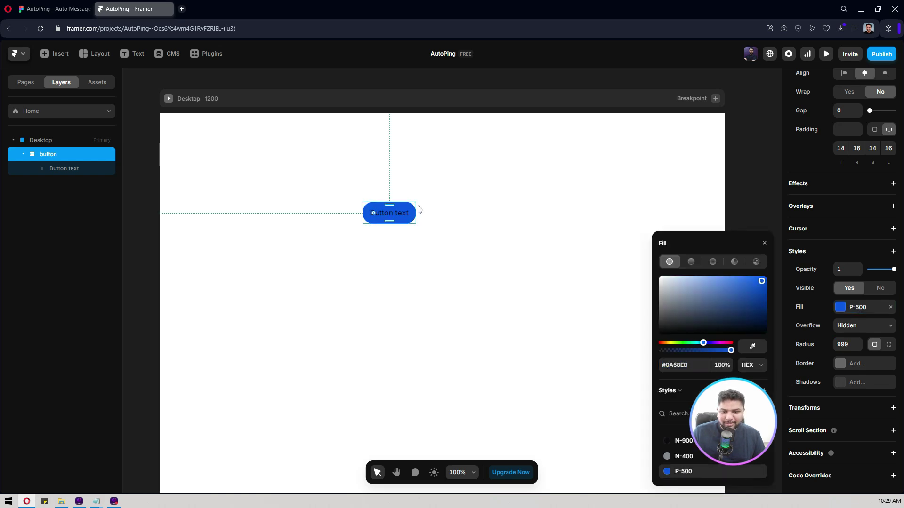
Change the color of the "Button text" label inside the button to white
double_click(407, 214)
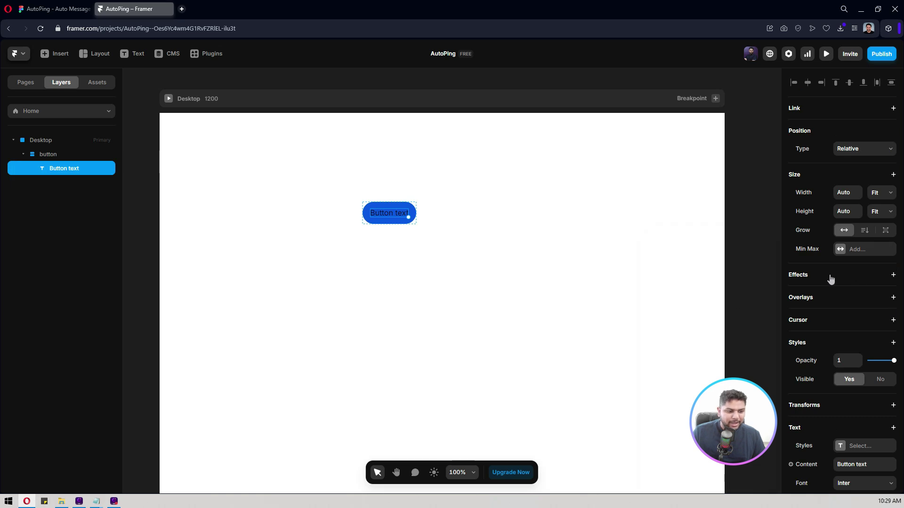
scroll(842, 266, down, 5)
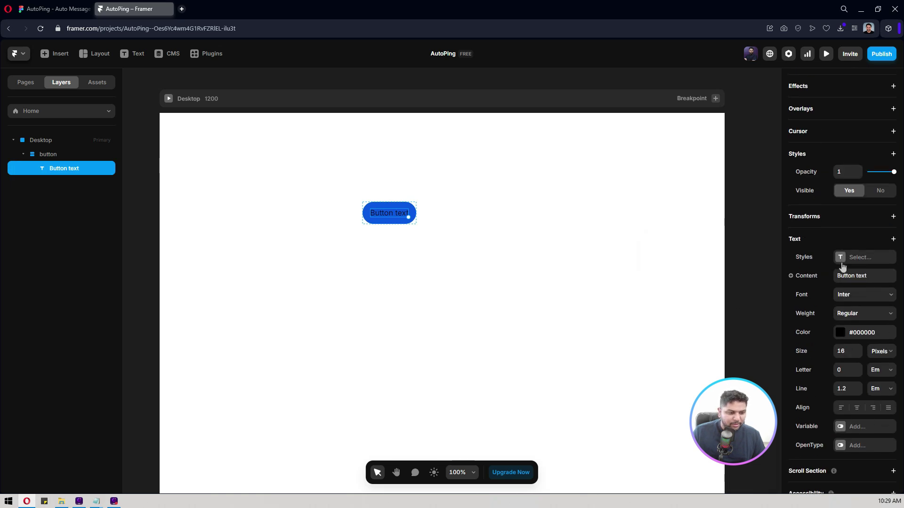
click(847, 285)
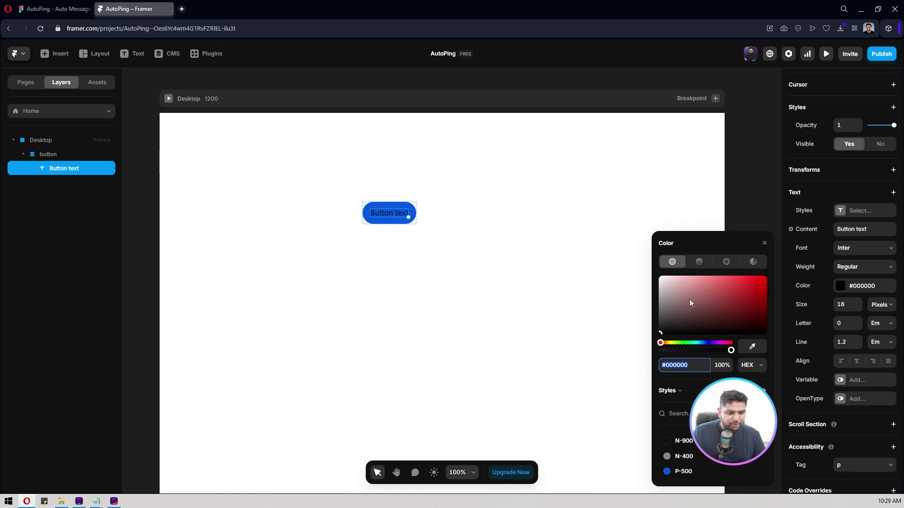
drag(689, 298, 613, 230)
click(403, 248)
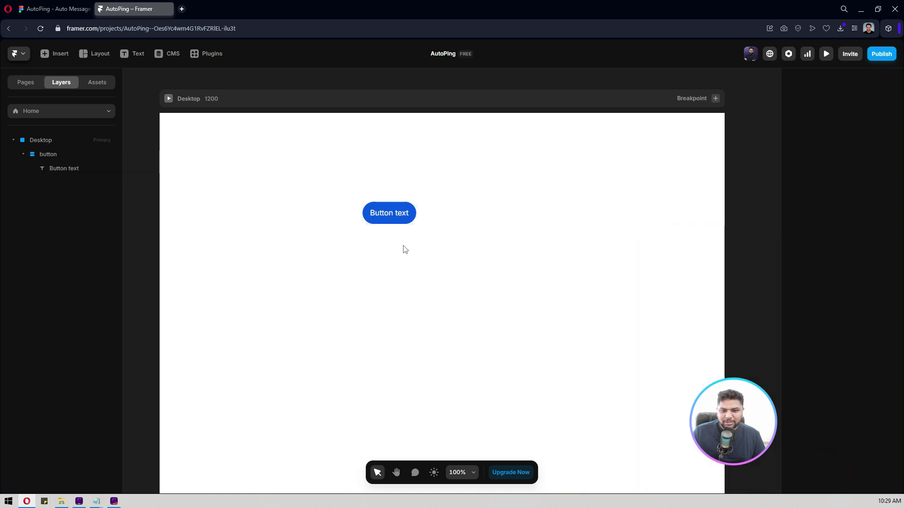
Compare the styled button in Framer with the Getting Started button in the Figma design
click(55, 8)
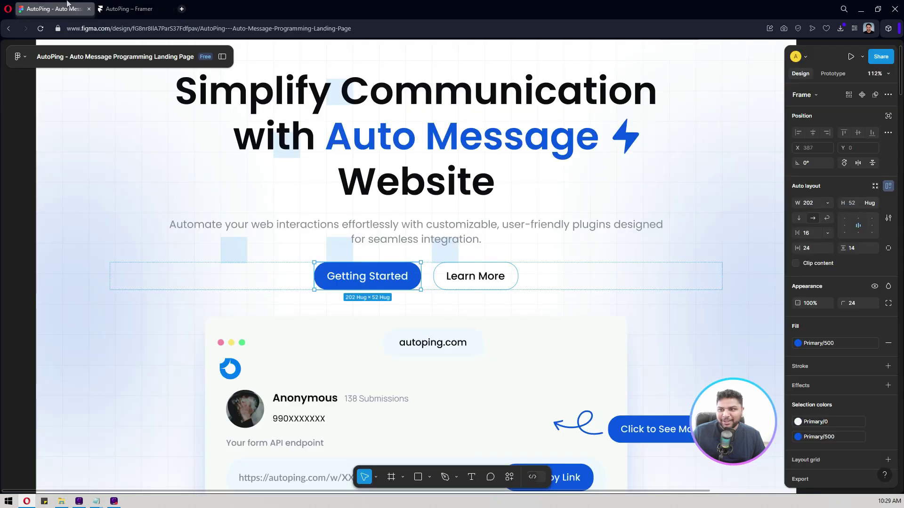
click(132, 9)
click(403, 212)
click(478, 232)
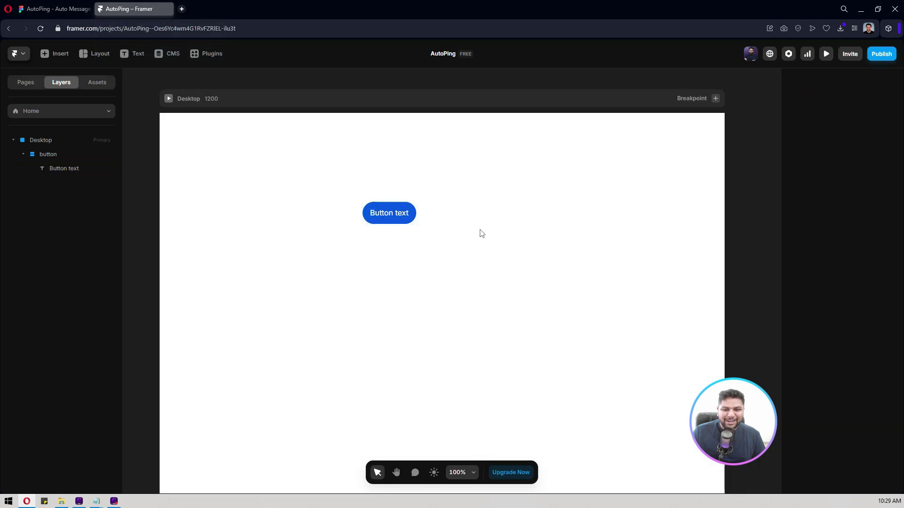
click(384, 204)
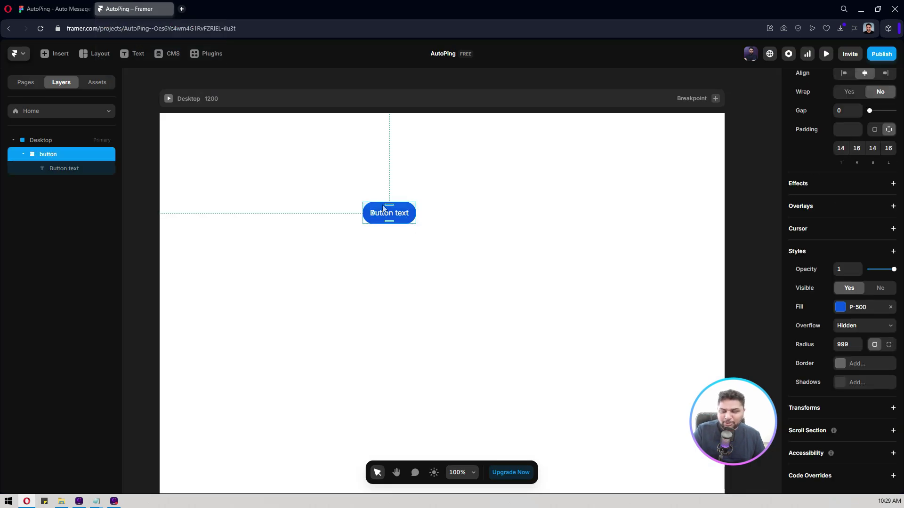
click(56, 8)
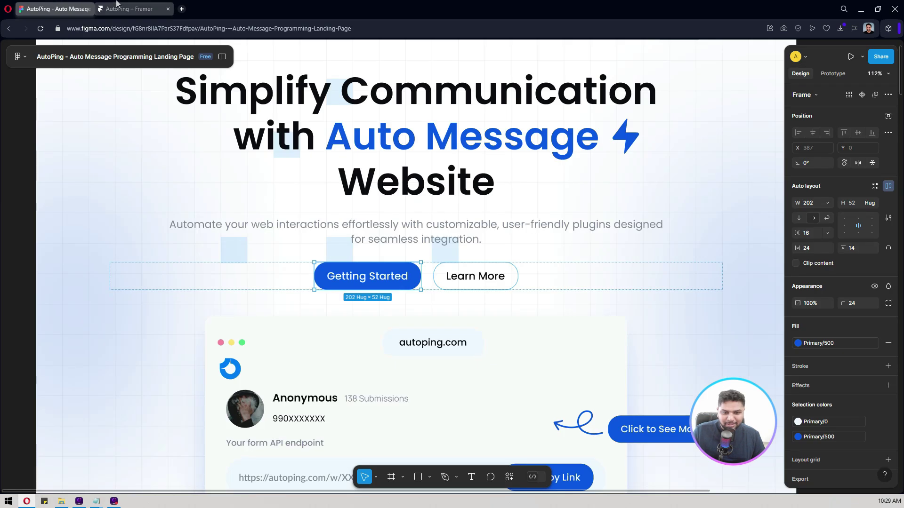
key(ctrl+Tab)
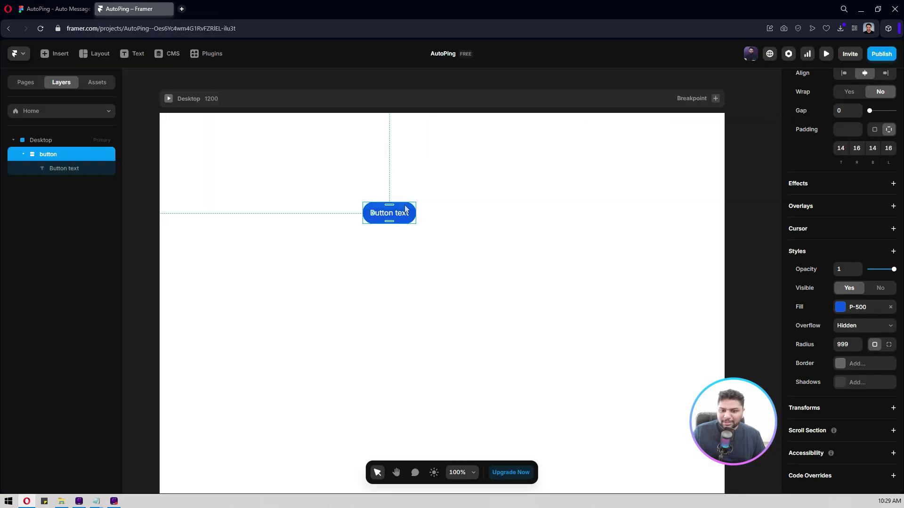
Create a component named "button" from the button frame and add a Hover state to its primary variant
right_click(404, 207)
click(428, 223)
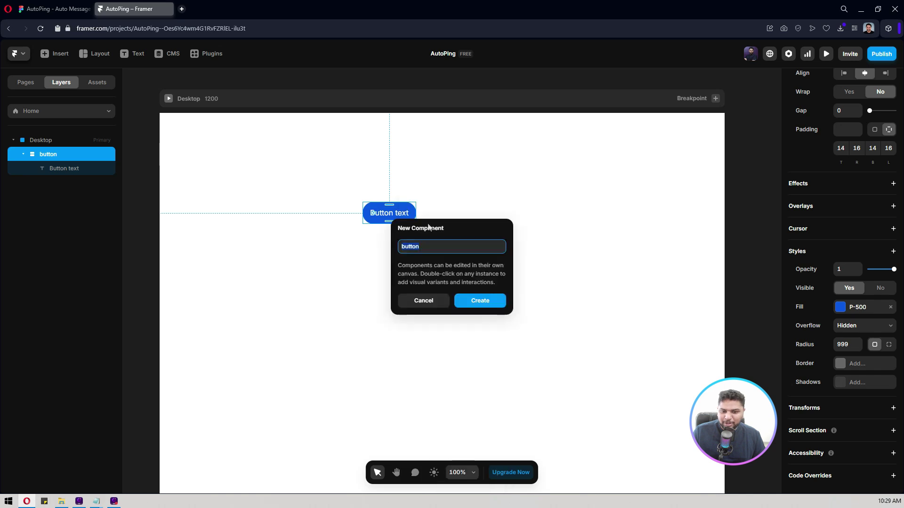
click(480, 301)
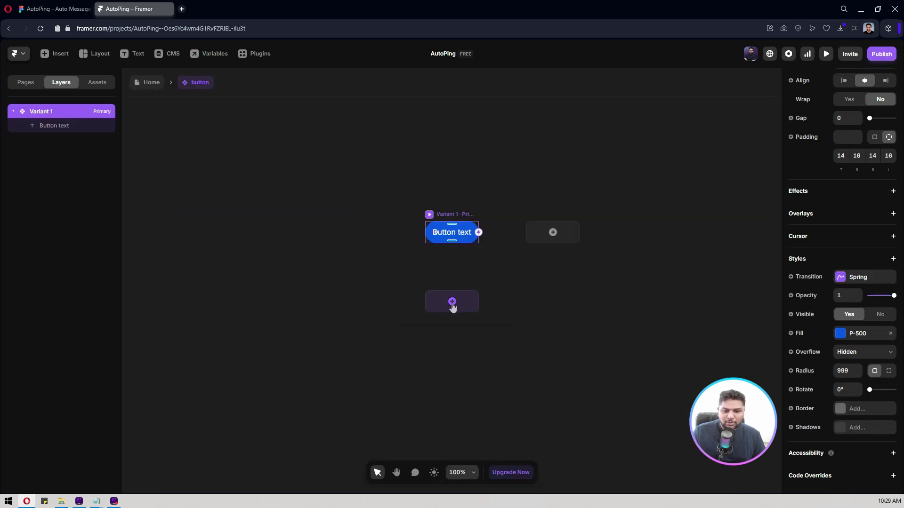
click(452, 302)
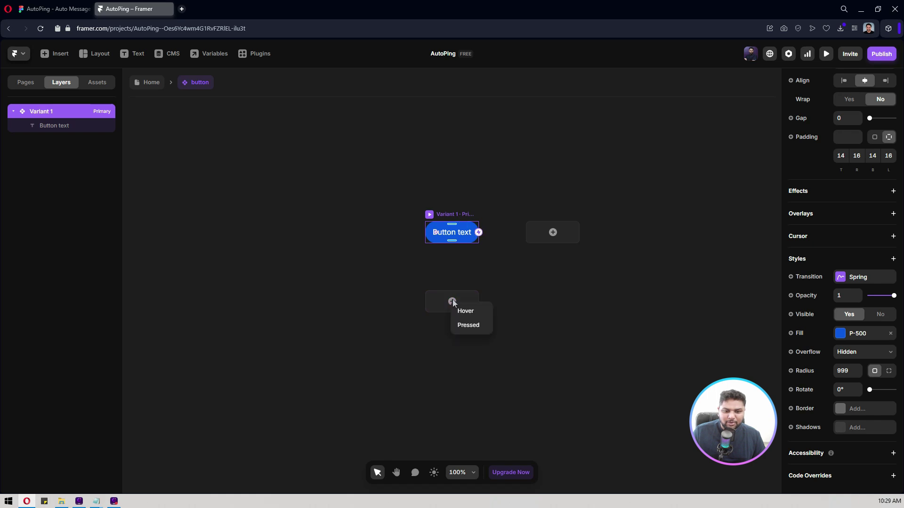
click(467, 310)
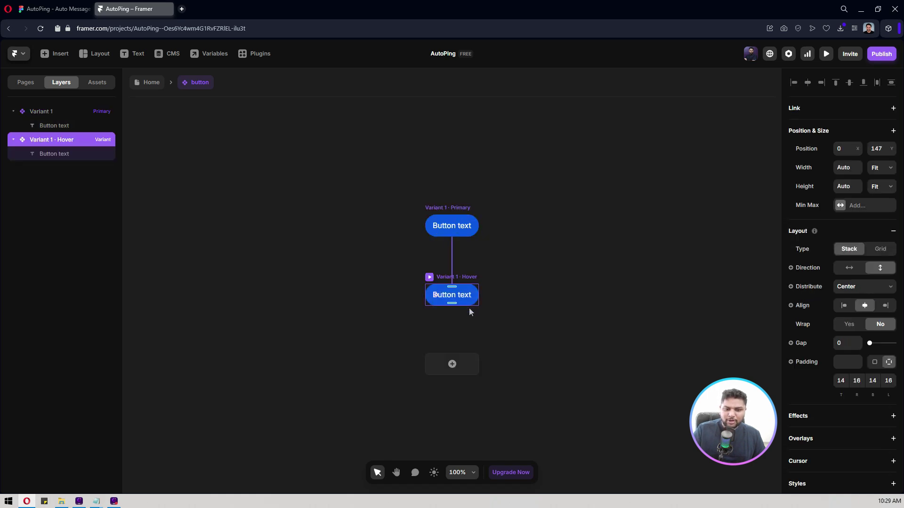
Darken the Hover variant's fill slightly to #0751DB
click(82, 5)
click(155, 6)
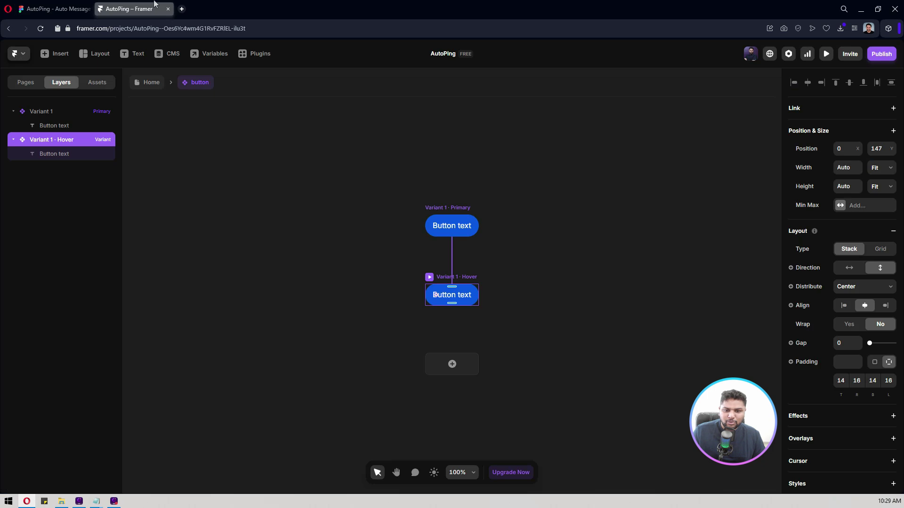
scroll(829, 329, down, 5)
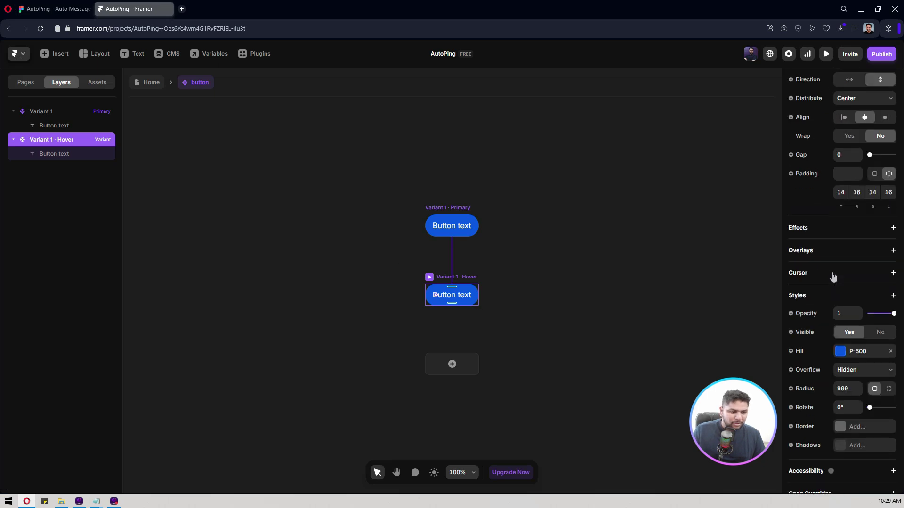
click(863, 334)
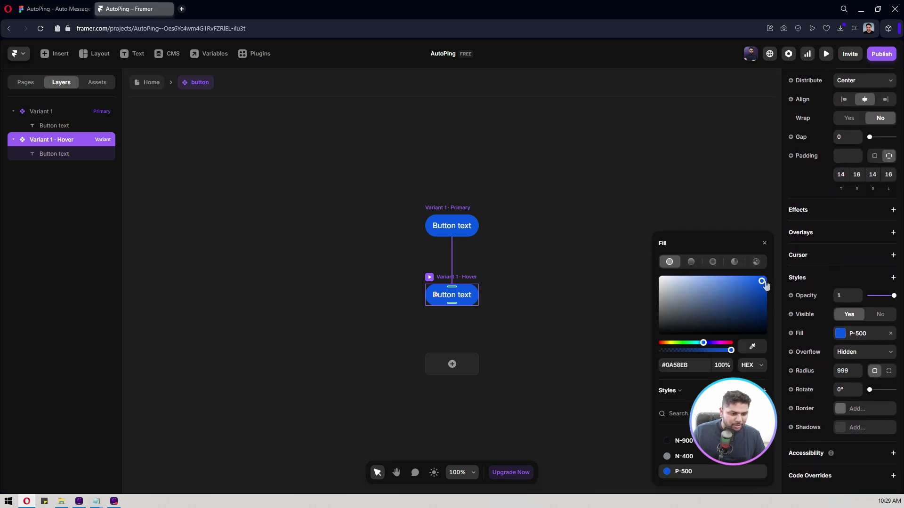
mouse_move(762, 284)
mouse_down()
mouse_move(746, 285)
mouse_move(764, 292)
mouse_move(752, 294)
mouse_move(764, 287)
mouse_up()
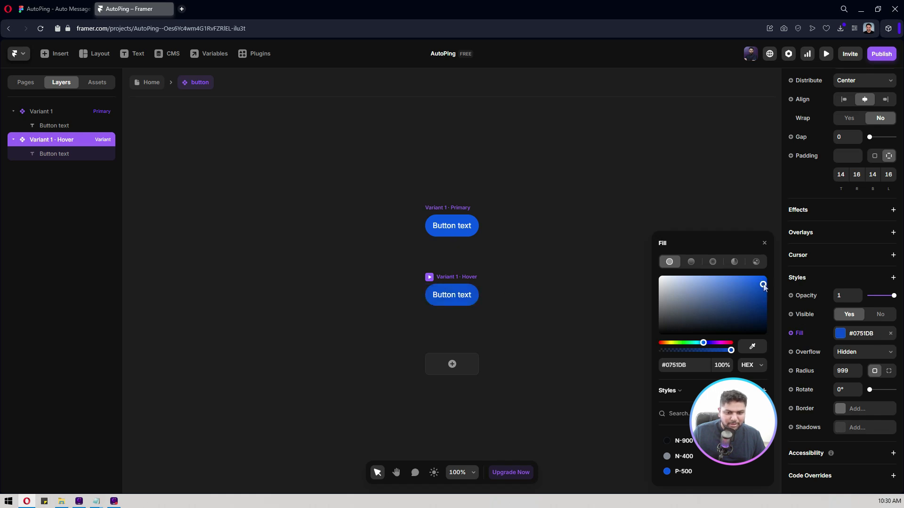
Add a Pressed state to the button's primary variant and darken its fill to #003EB0
click(511, 294)
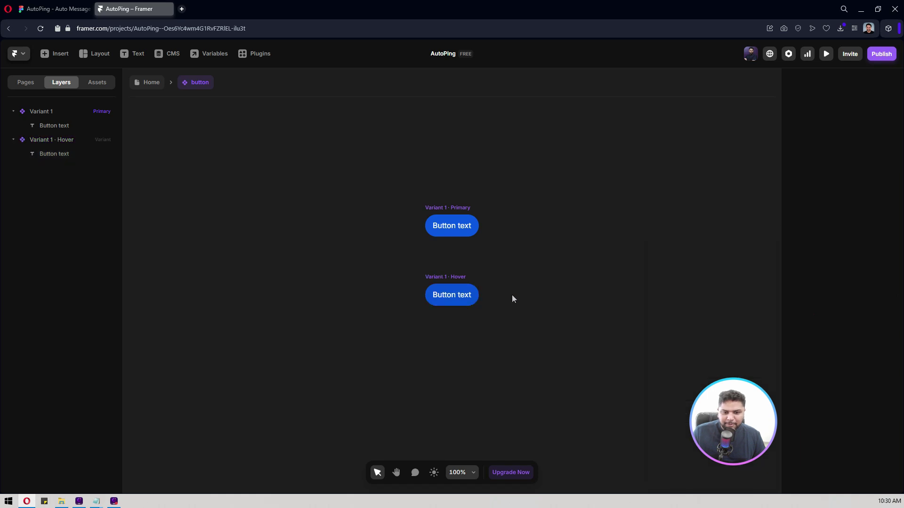
click(453, 209)
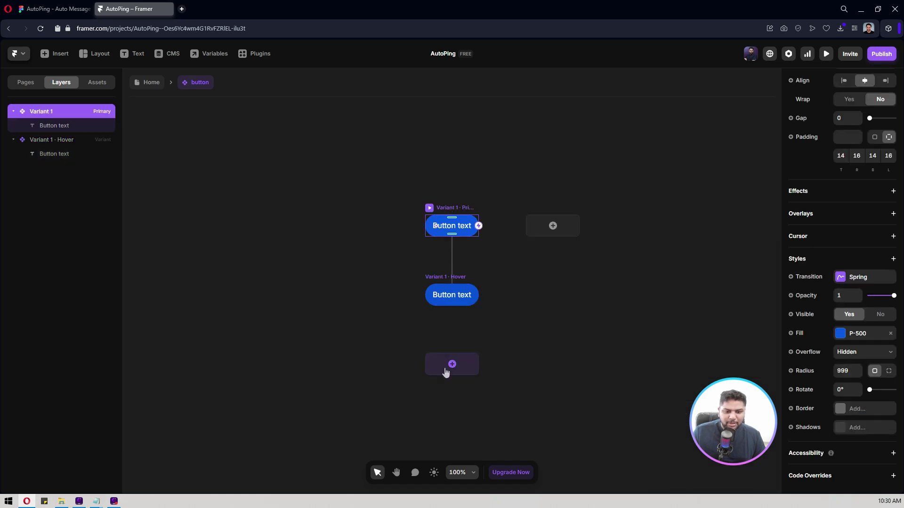
click(445, 372)
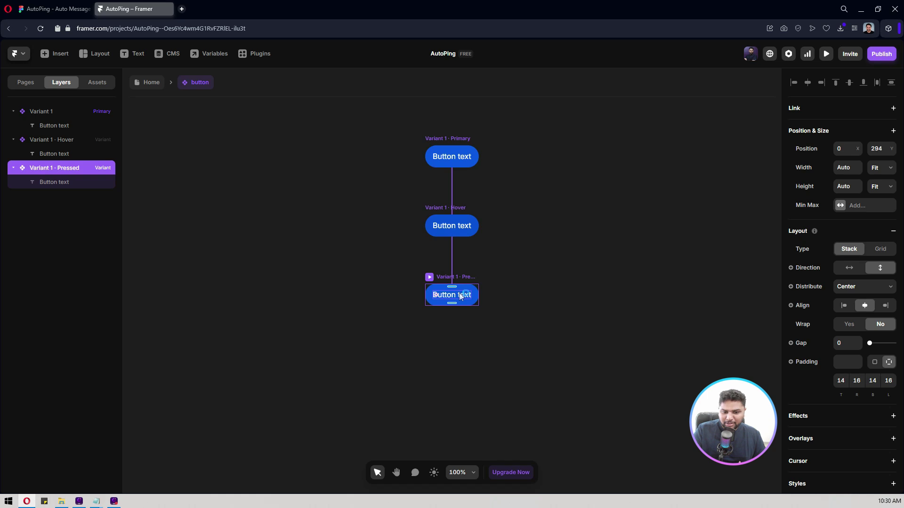
scroll(807, 306, down, 4)
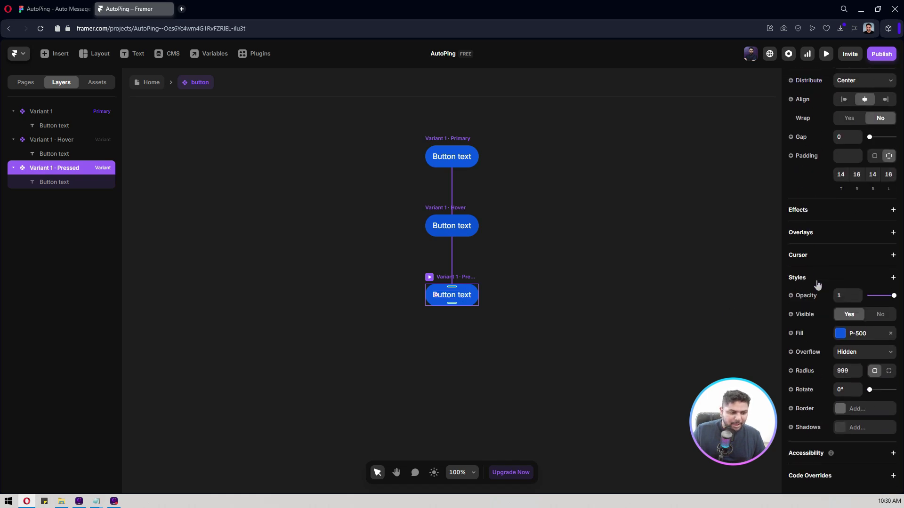
click(856, 334)
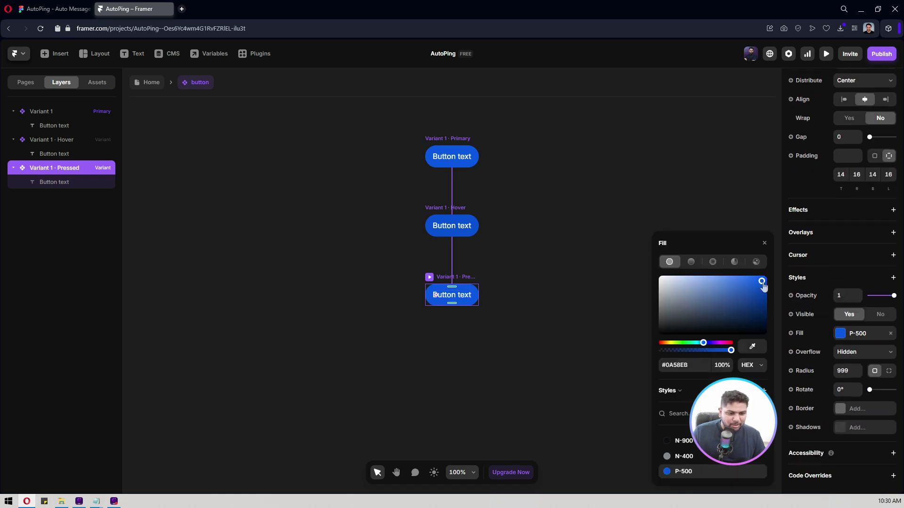
drag(763, 285, 765, 296)
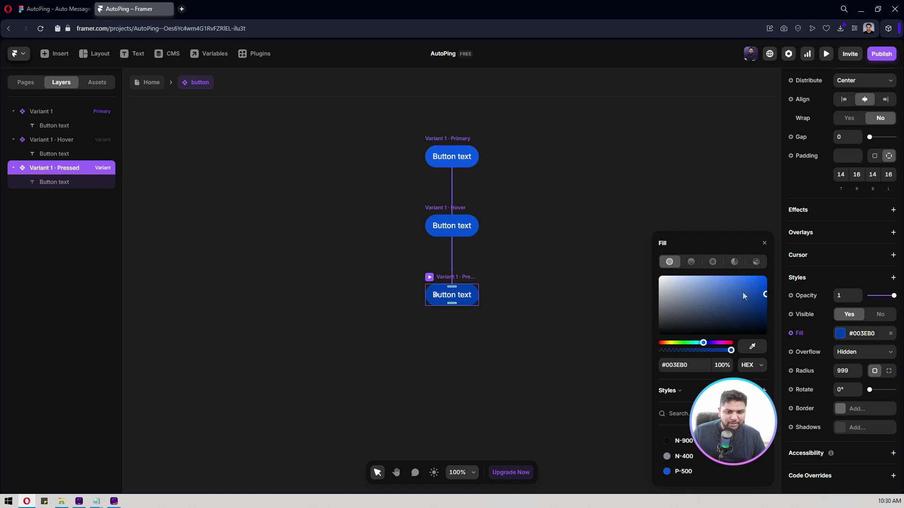
click(520, 240)
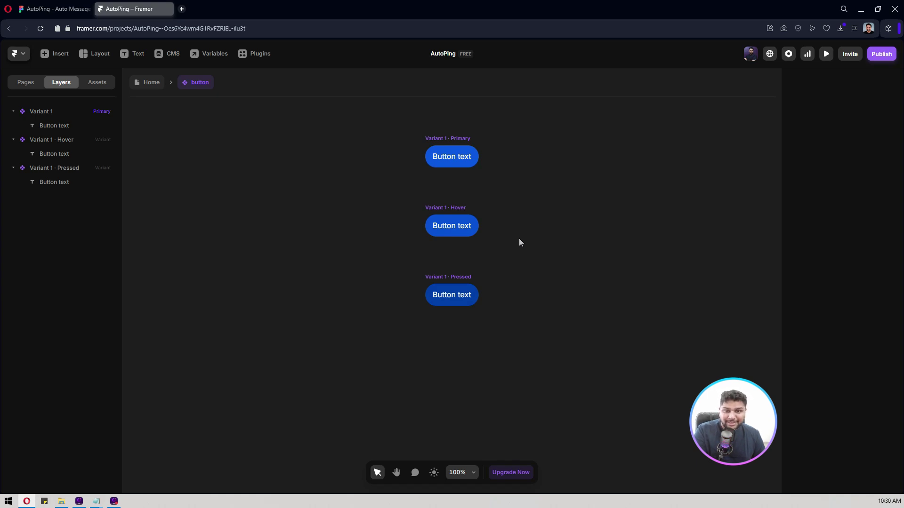
Add a second variant to the button component beside the primary variant
key(h)
drag(544, 193, 459, 215)
key(v)
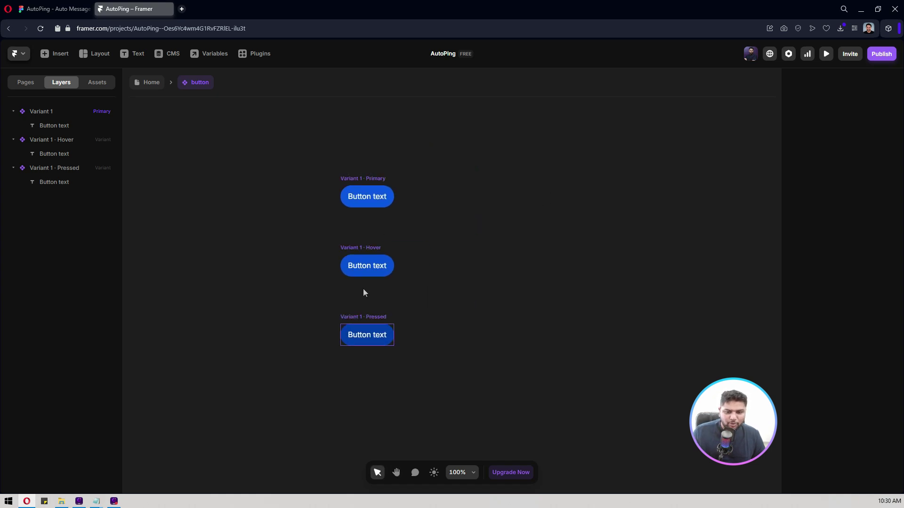
click(372, 313)
key(Escape)
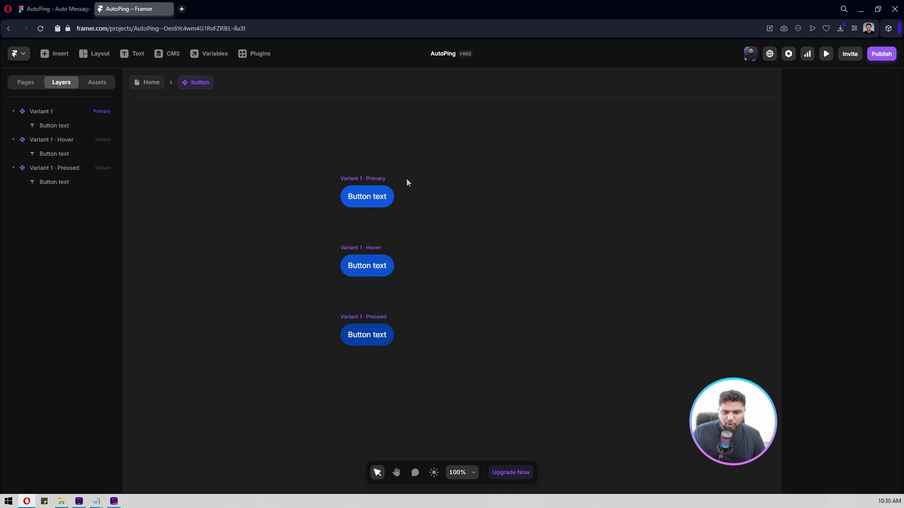
click(376, 179)
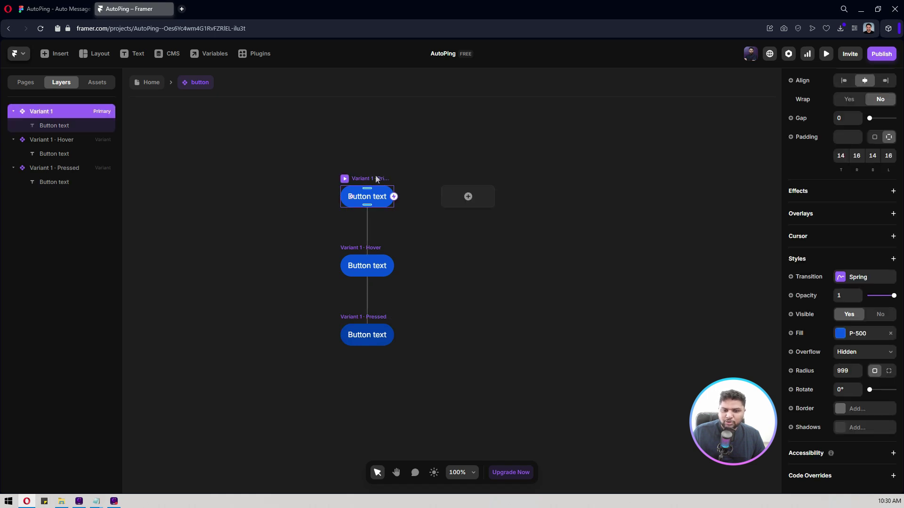
click(467, 195)
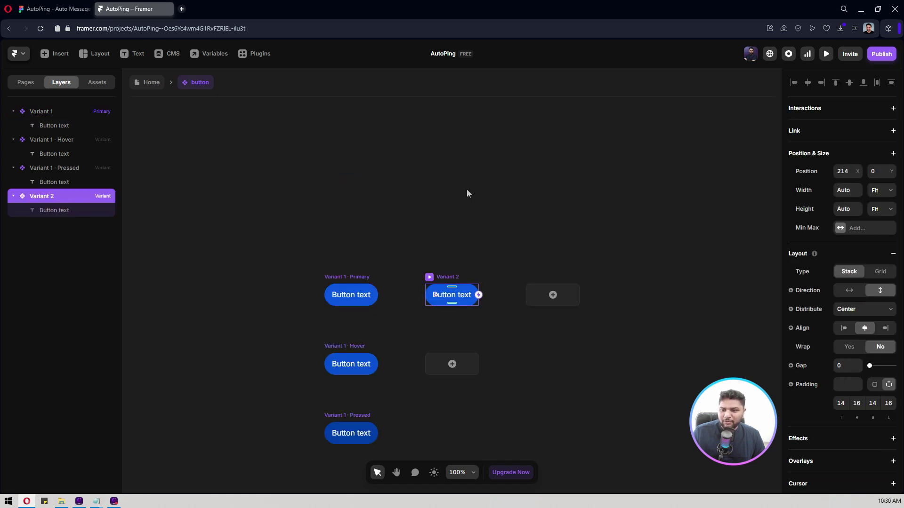
Rename the primary variant, Variant 1, as "Primary Button"
click(48, 113)
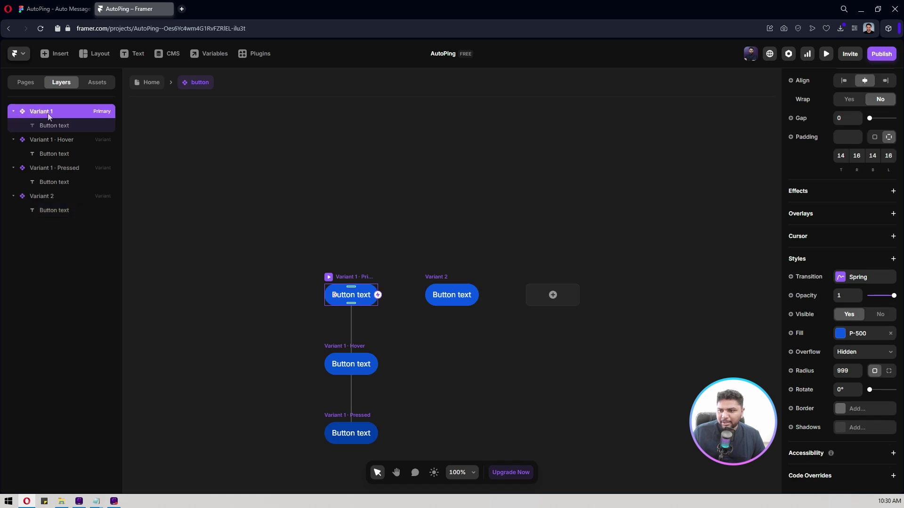
double_click(48, 112)
text(Primary B)
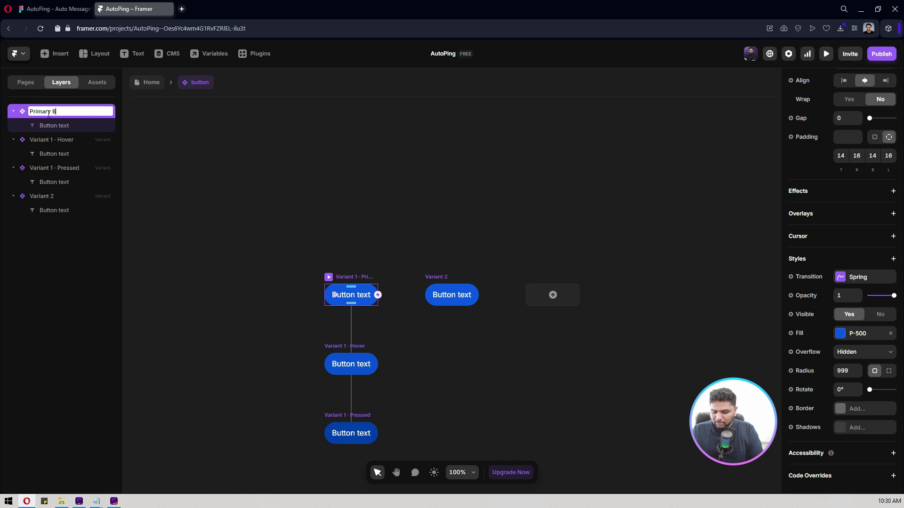
text(Utton)
key(Return)
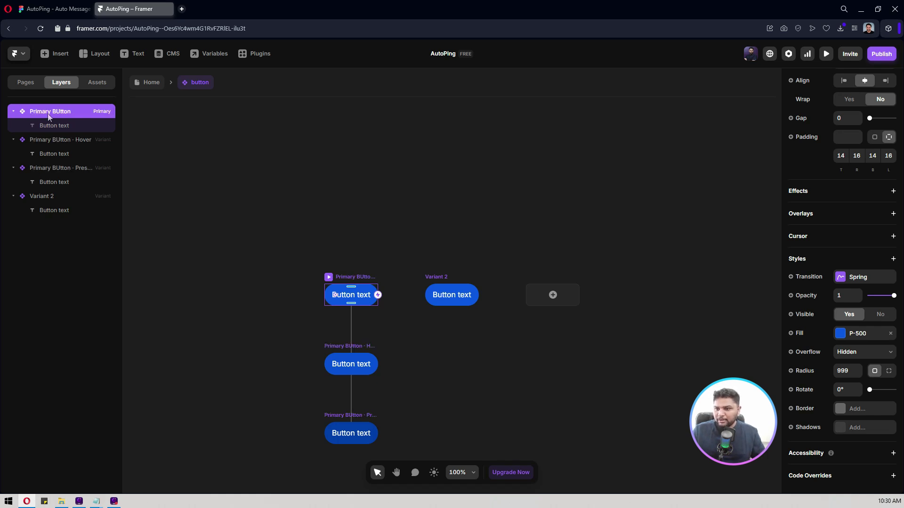
double_click(49, 113)
key(Right)
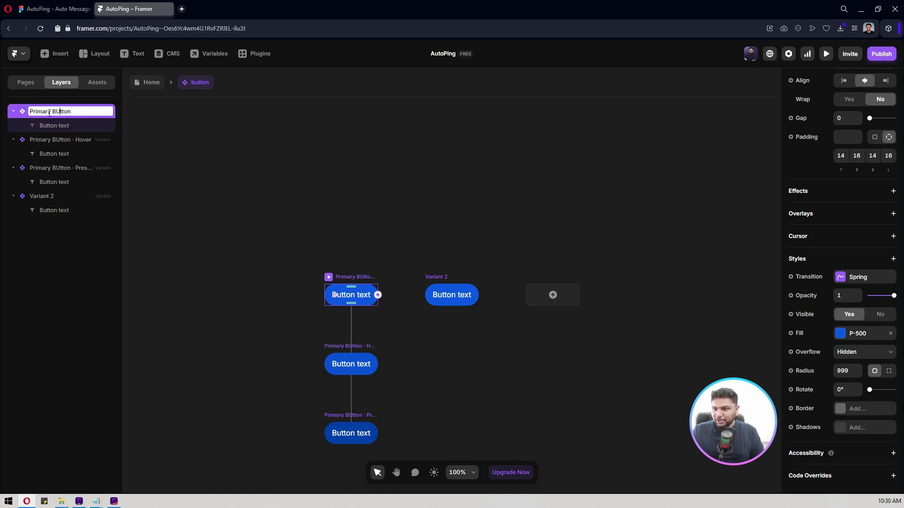
text(u)
key(Return)
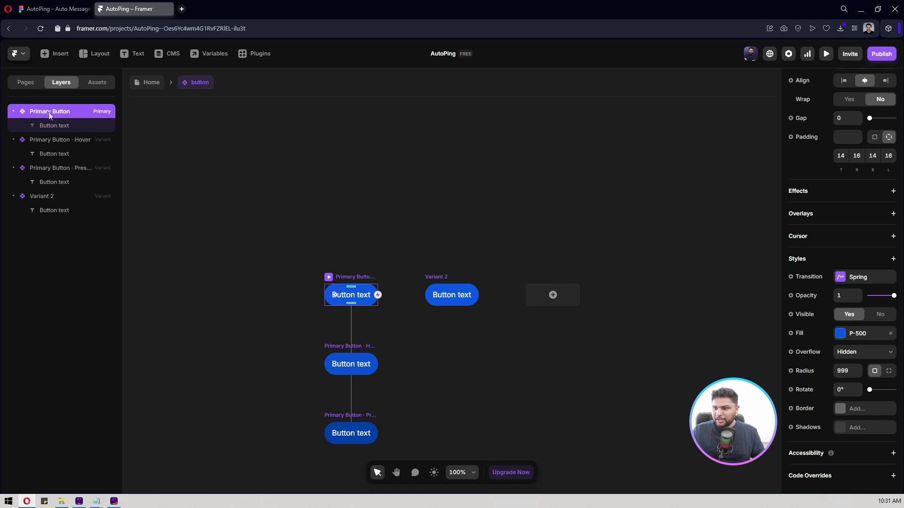
Rename the second button variant as "Button Outline"
click(55, 197)
double_click(49, 195)
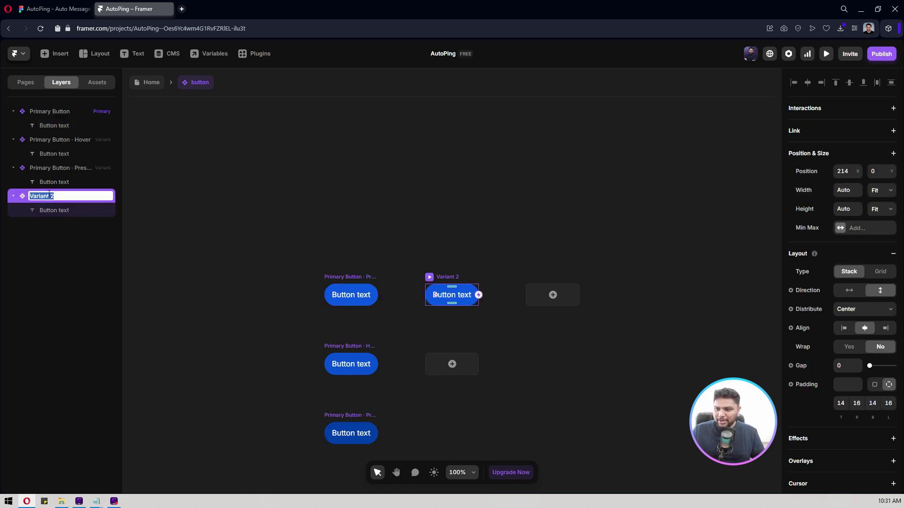
text(Button)
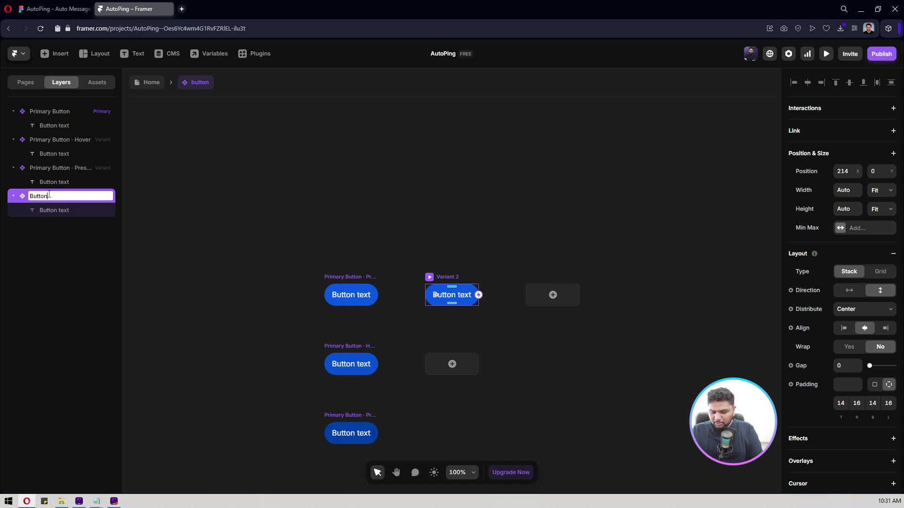
text( Outline)
key(Return)
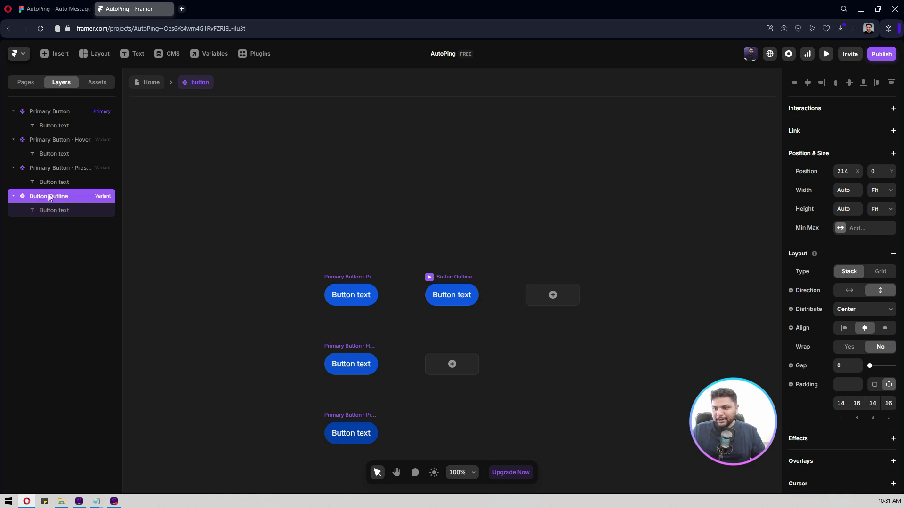
Check the Learn More button in the Figma design, and set the Button Outline variant's fill to #FFFFFF in Framer
click(54, 9)
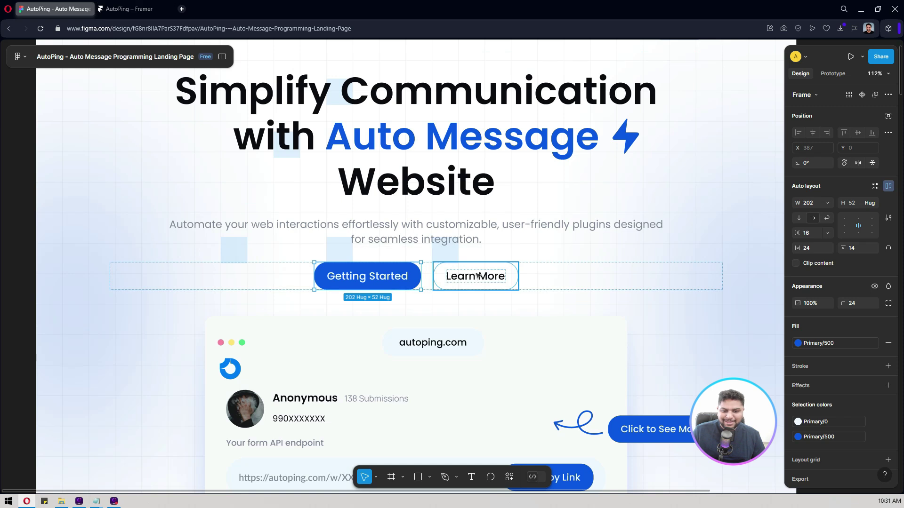
click(168, 5)
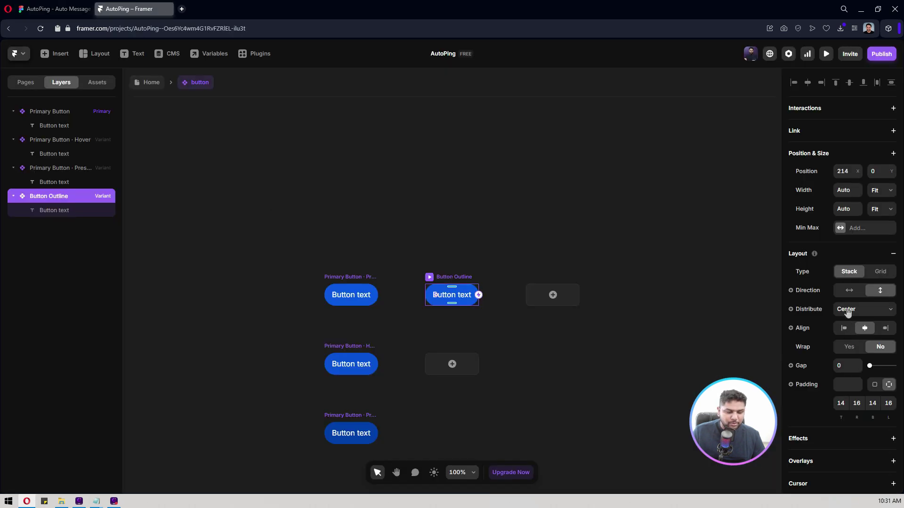
scroll(844, 315, down, 5)
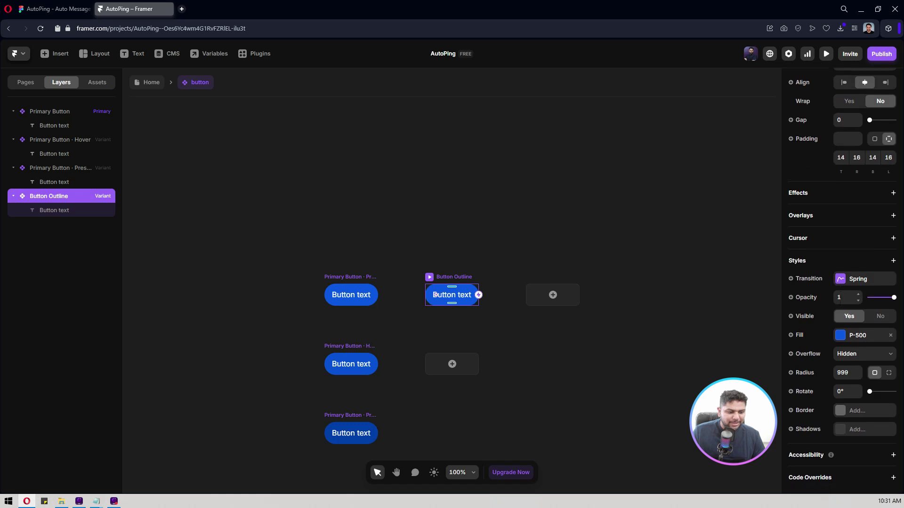
click(854, 333)
drag(691, 299, 585, 202)
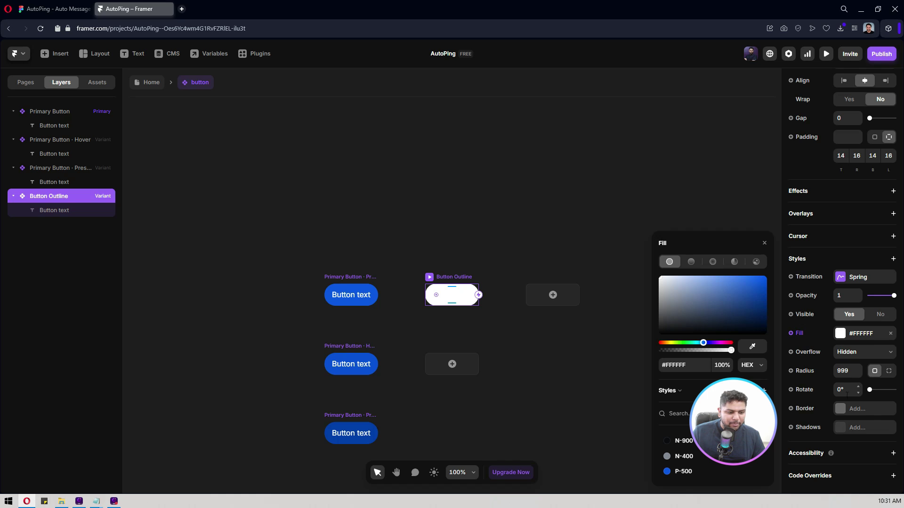
Add a solid border in the P-500 color style to the Button Outline variant
click(850, 411)
click(713, 434)
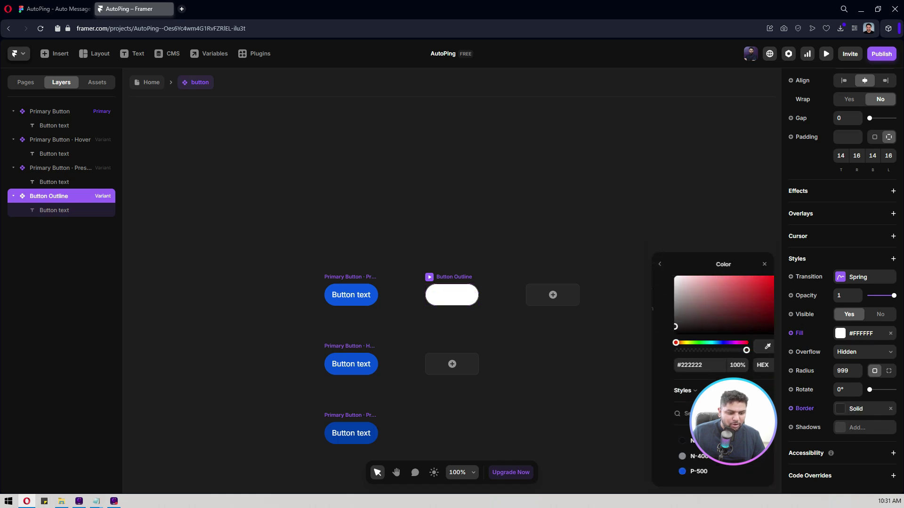
click(678, 471)
click(841, 409)
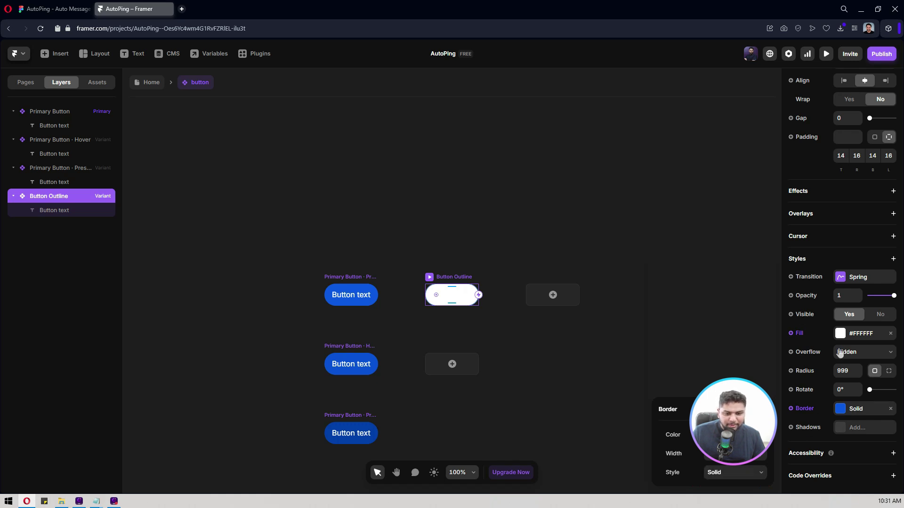
Apply the N-900 color style to the label inside the Button Outline variant
double_click(458, 298)
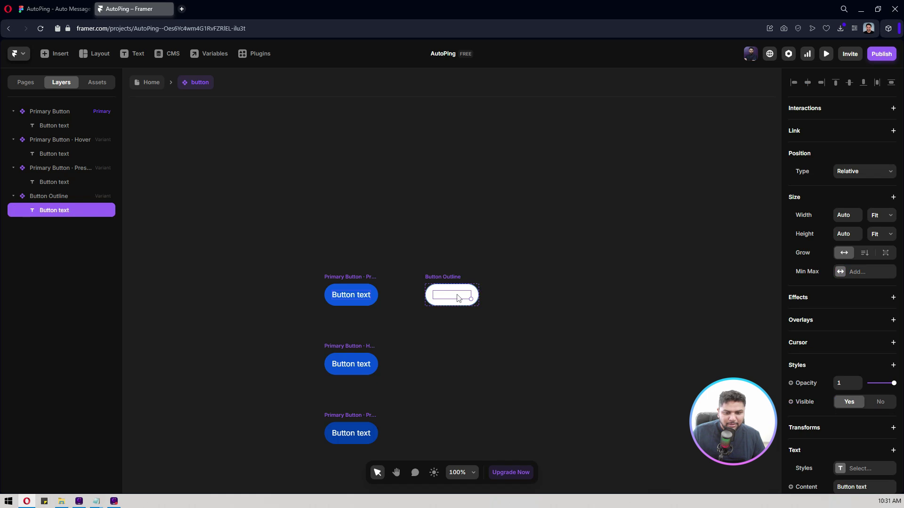
scroll(826, 303, down, 5)
click(853, 309)
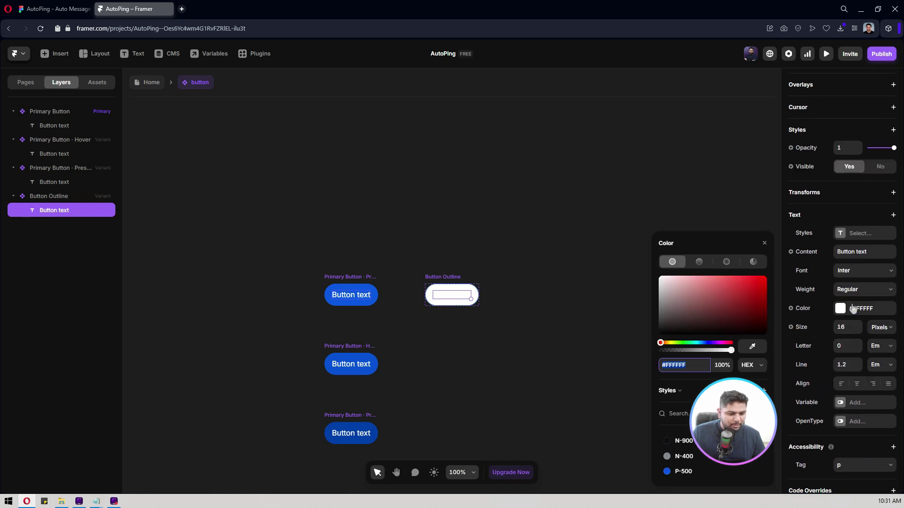
click(681, 441)
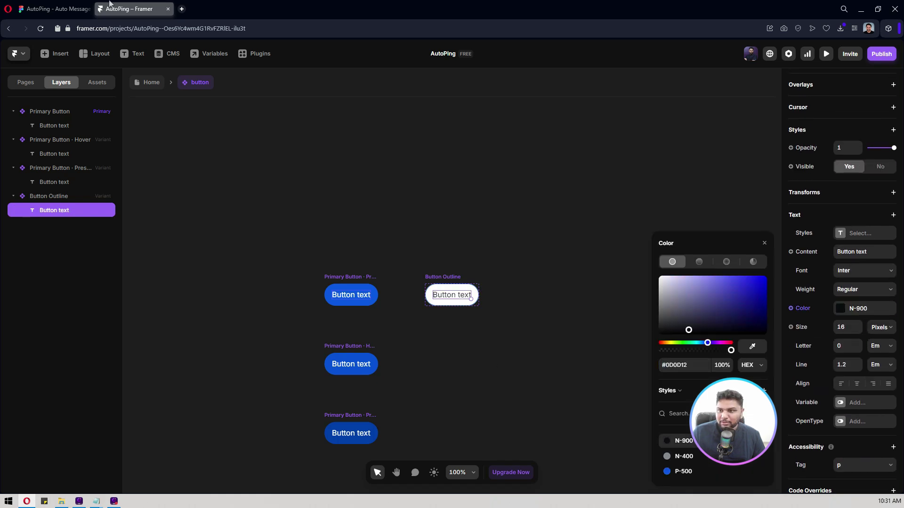
Check the Getting Started label's typography in Figma, and set the Primary Button label's font weight to Medium in Framer
click(56, 8)
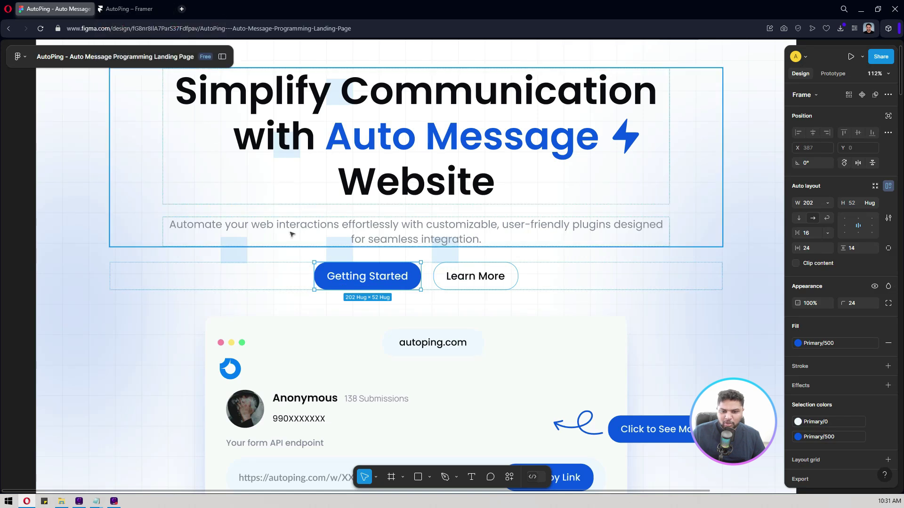
double_click(353, 277)
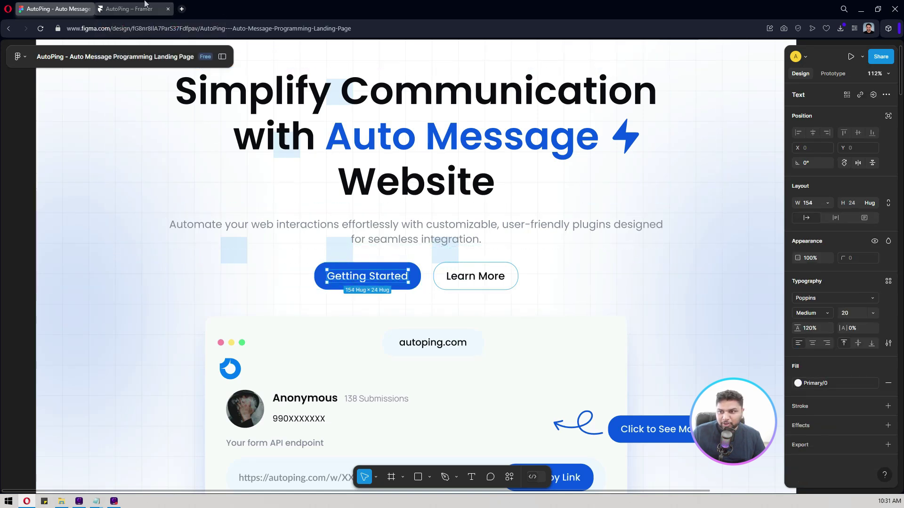
click(129, 8)
click(358, 295)
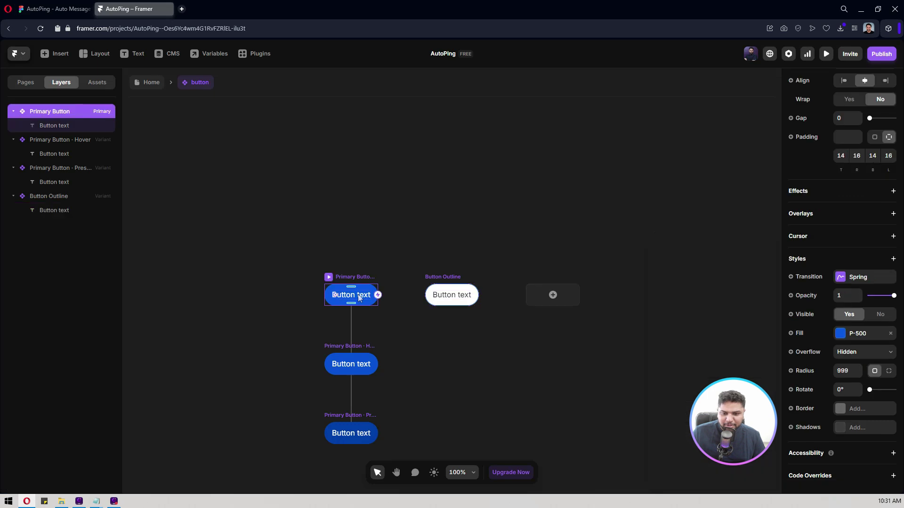
double_click(365, 296)
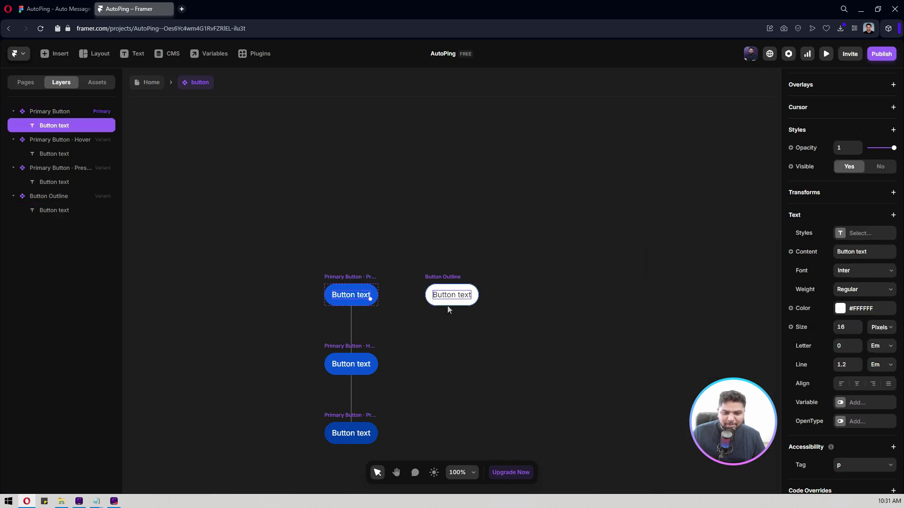
click(857, 290)
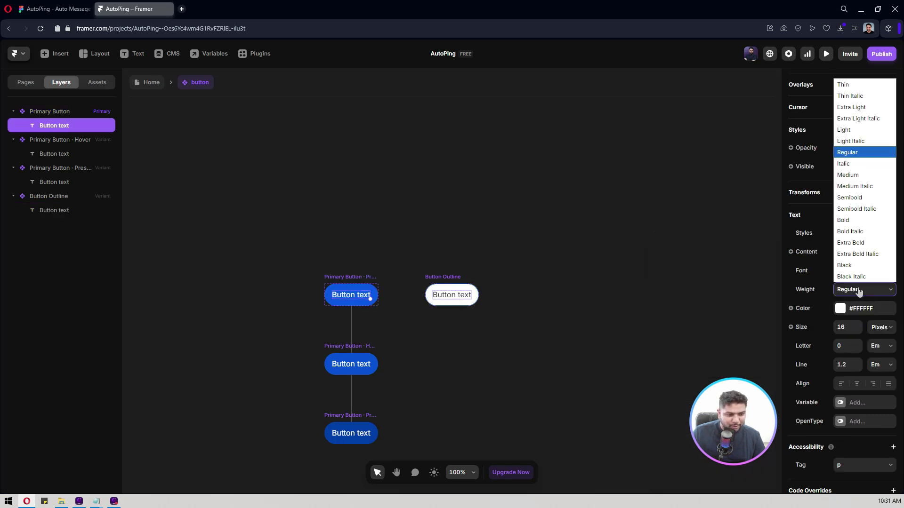
click(850, 175)
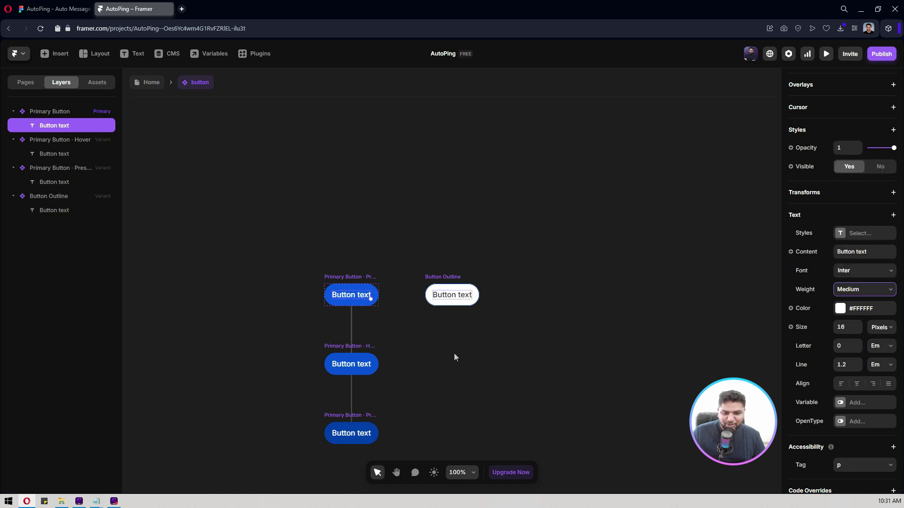
click(464, 276)
click(472, 238)
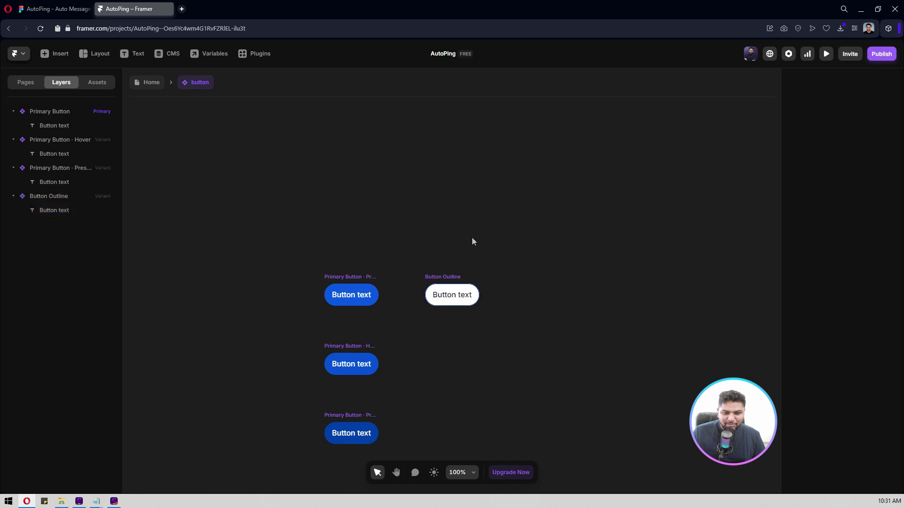
Add a Hover variant to Button Outline and fill it with the P-500 color style
click(449, 275)
click(451, 366)
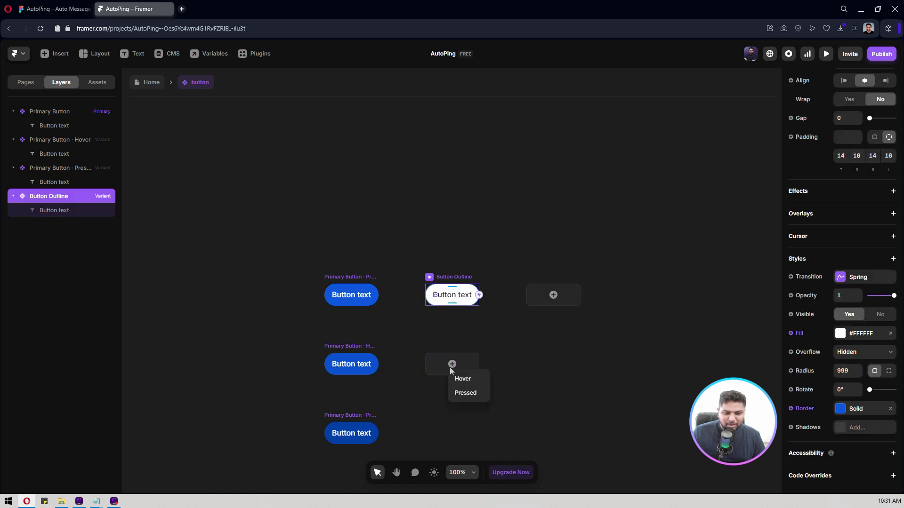
click(458, 377)
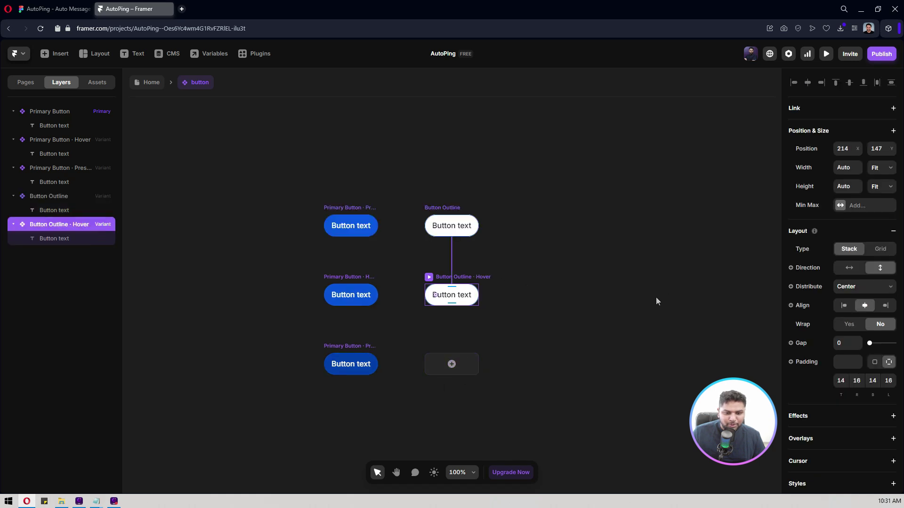
scroll(842, 329, down, 3)
scroll(843, 327, down, 2)
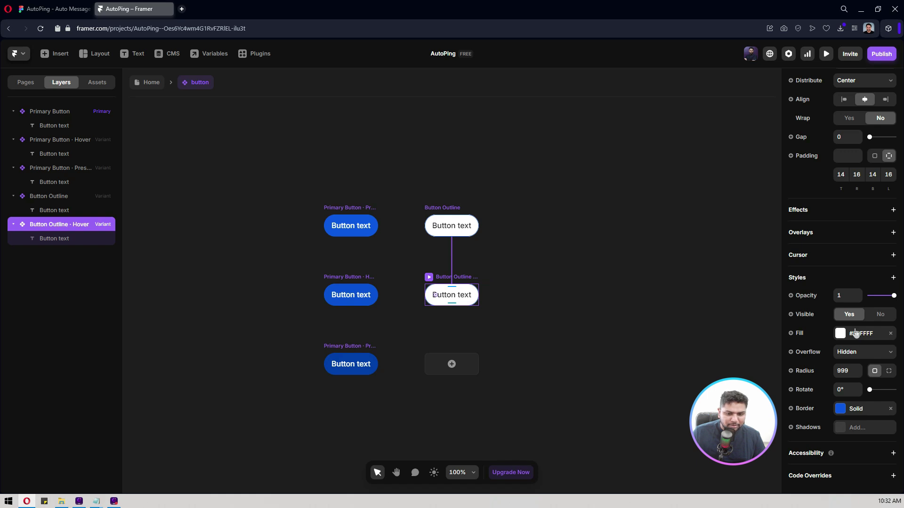
click(856, 333)
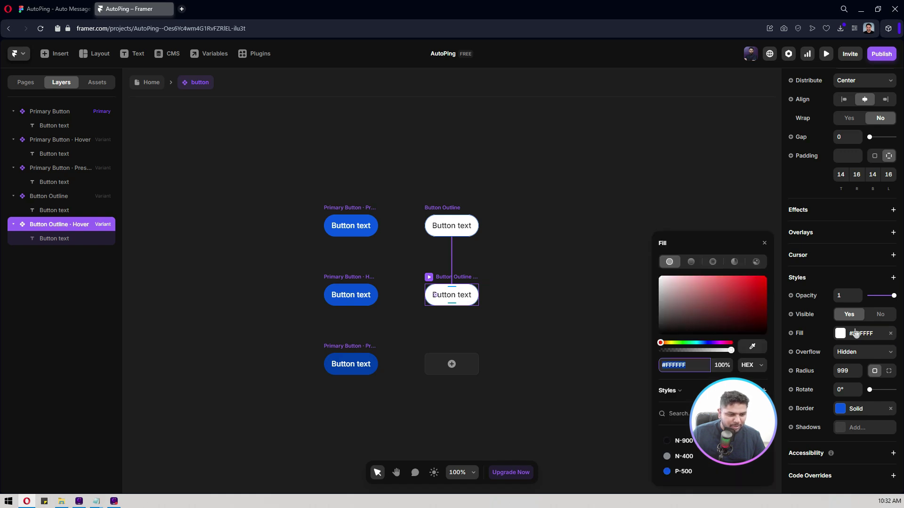
click(680, 471)
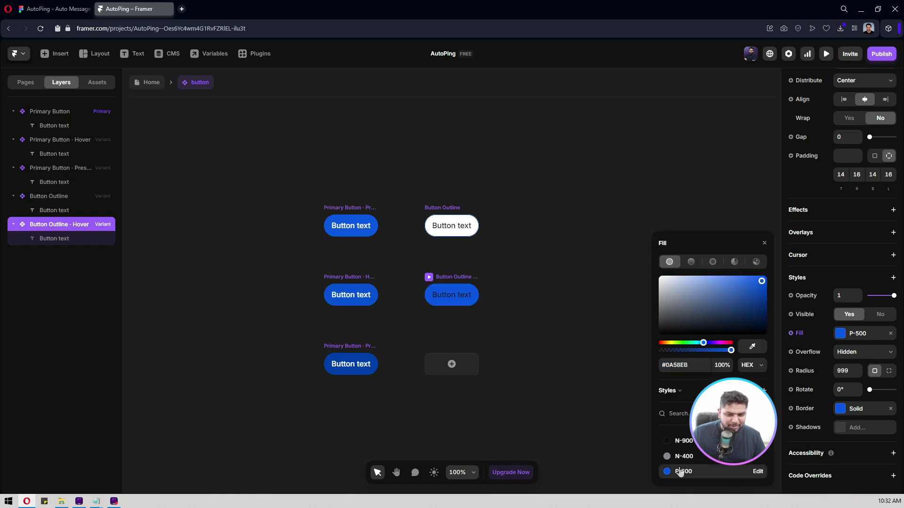
Change the label color inside the Button Outline hover variant to white
click(462, 294)
double_click(463, 294)
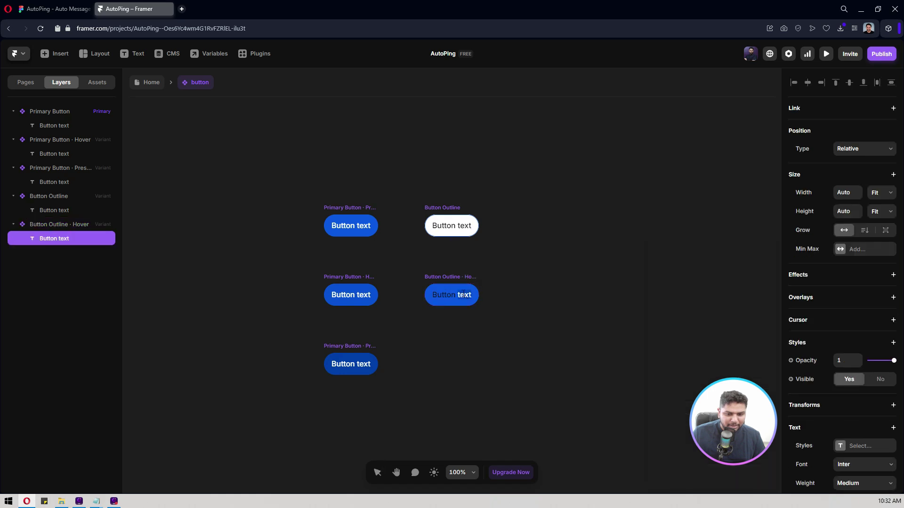
key(Escape)
scroll(859, 338, down, 4)
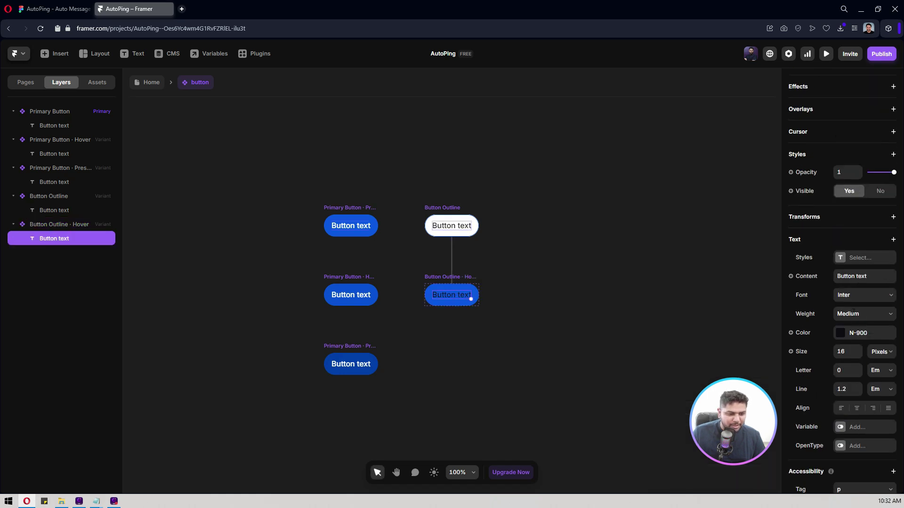
click(840, 333)
drag(687, 301, 561, 210)
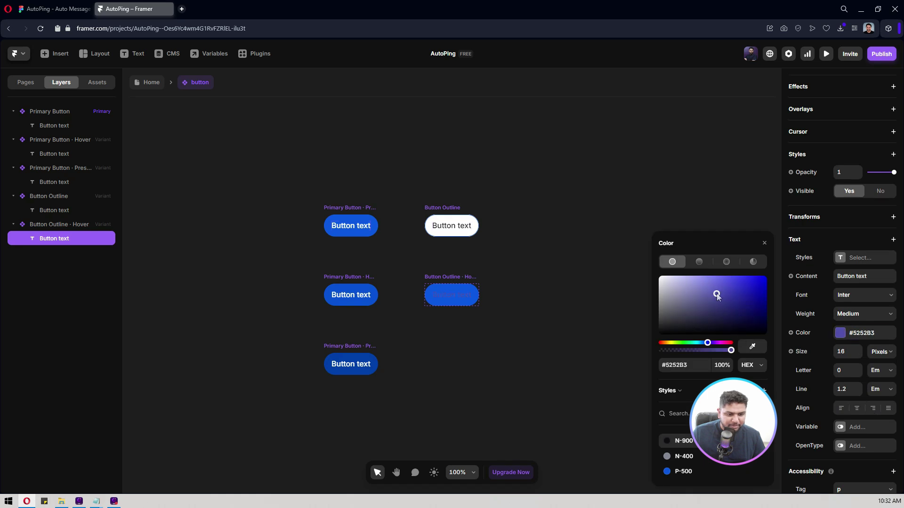
Darken the Button Outline hover variant's fill to #084ECF
click(438, 278)
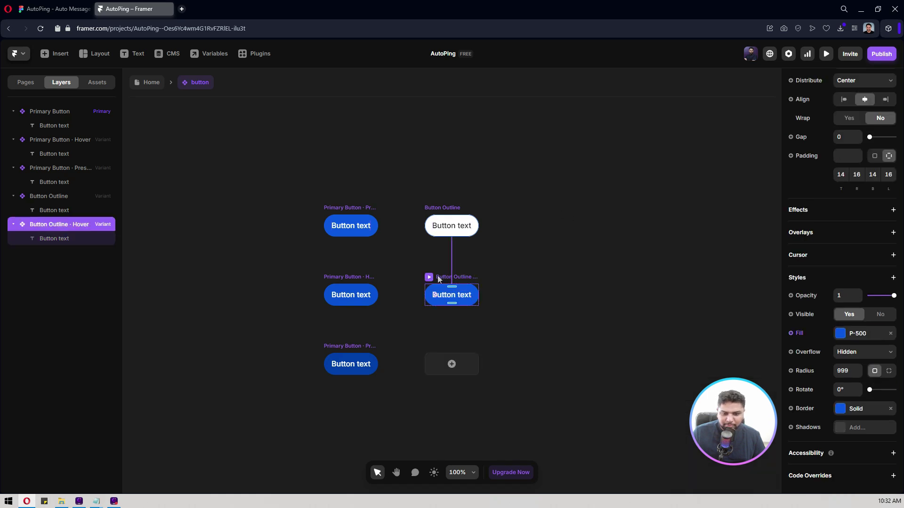
click(841, 334)
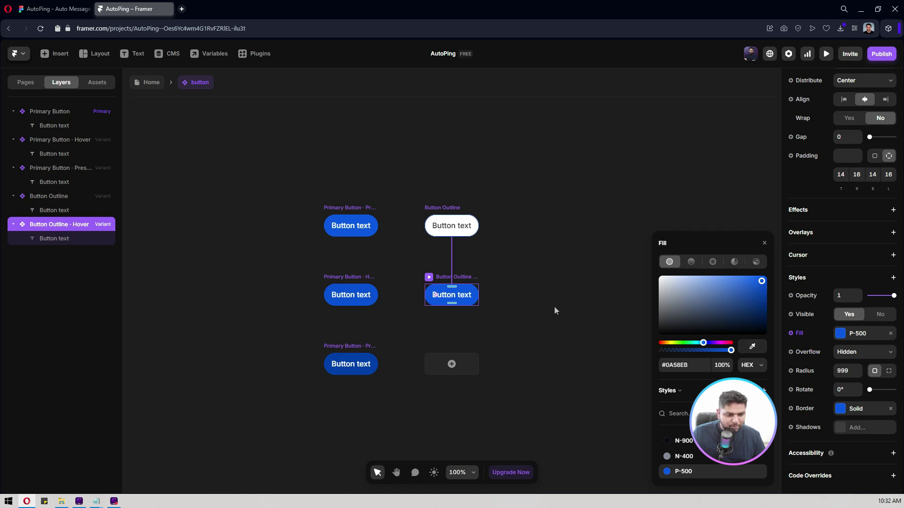
drag(761, 282, 763, 287)
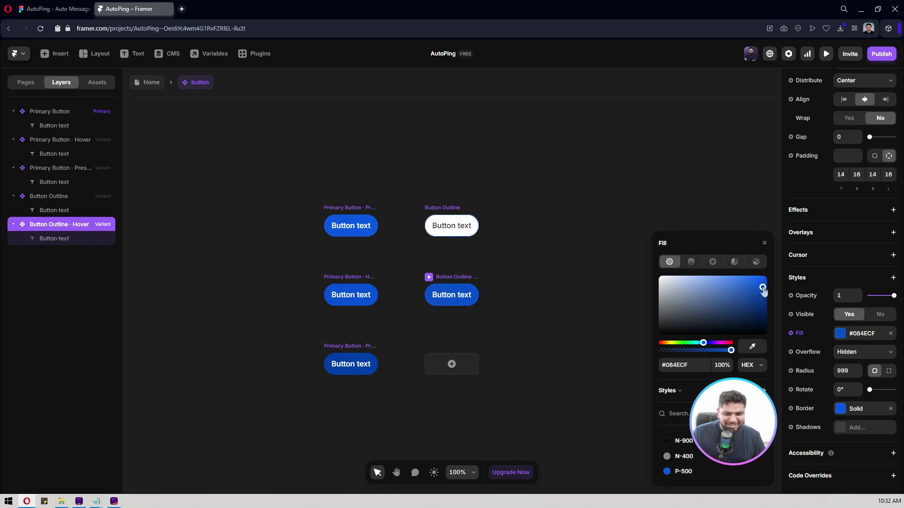
Add a Pressed variant to Button Outline with a darker blue fill, and preview the button on the Home page
click(452, 364)
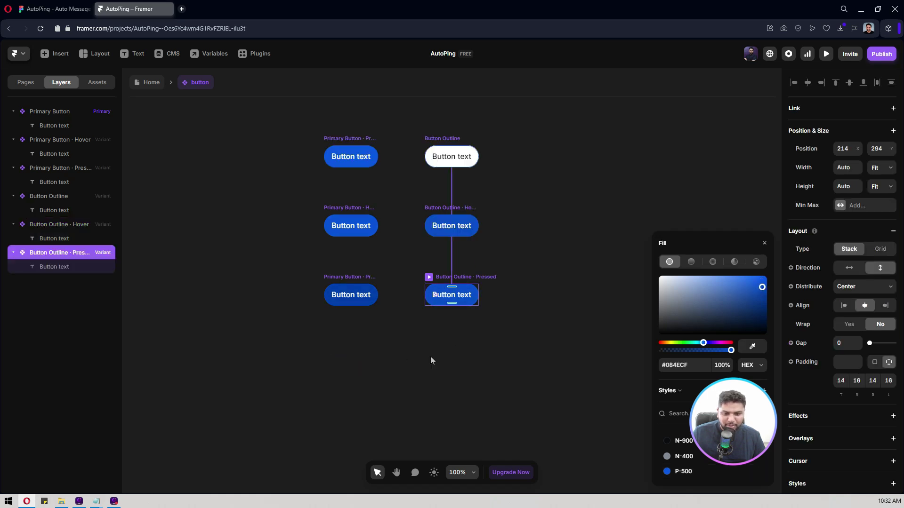
mouse_move(762, 287)
mouse_down()
mouse_move(752, 299)
mouse_move(768, 306)
mouse_move(755, 299)
mouse_up()
click(495, 312)
key(Escape)
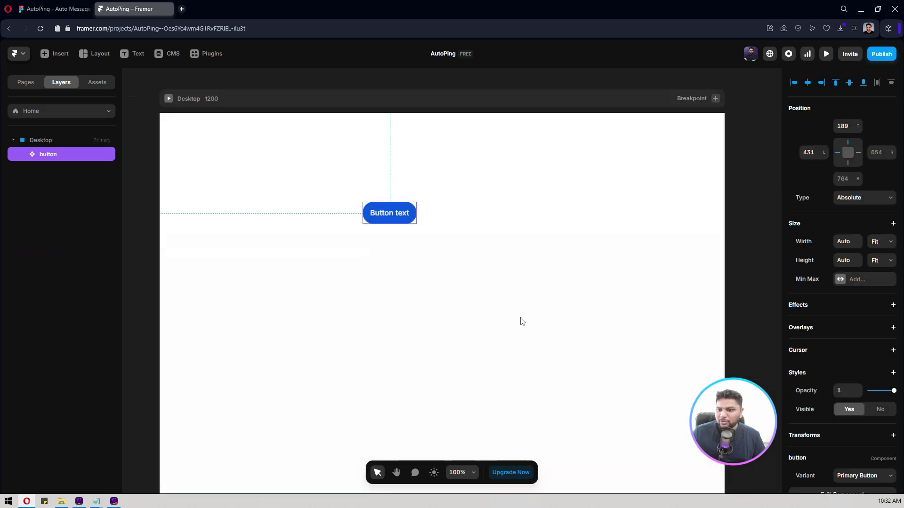
click(826, 54)
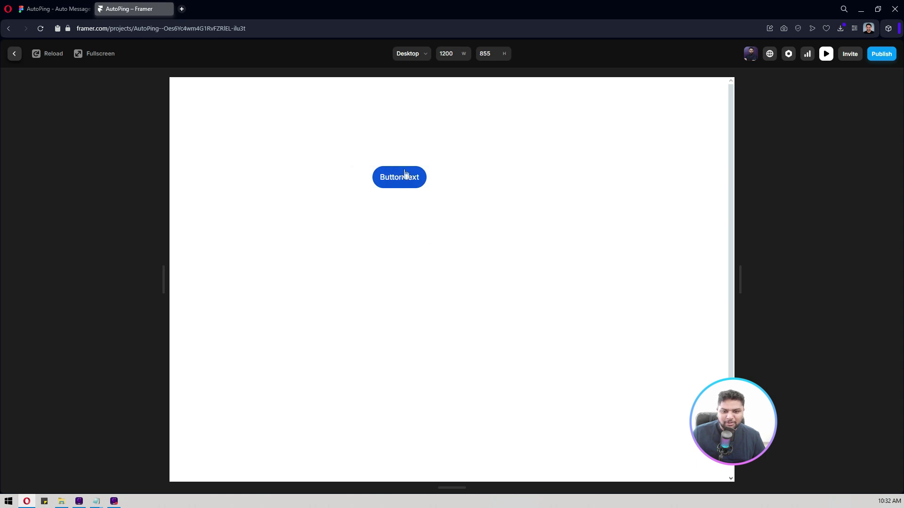
click(826, 54)
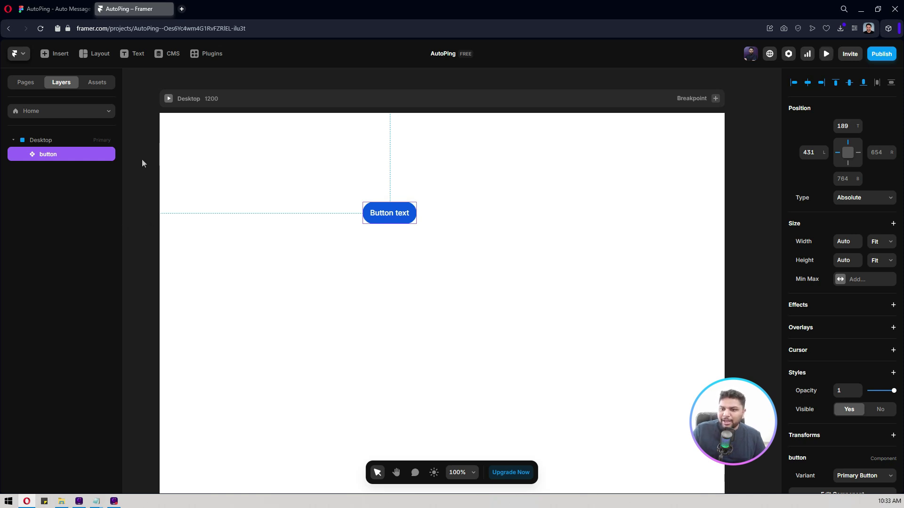
Switch to Figma and review the navbar and hero section of the AutoPing desktop frame
click(55, 8)
scroll(395, 158, down, 3)
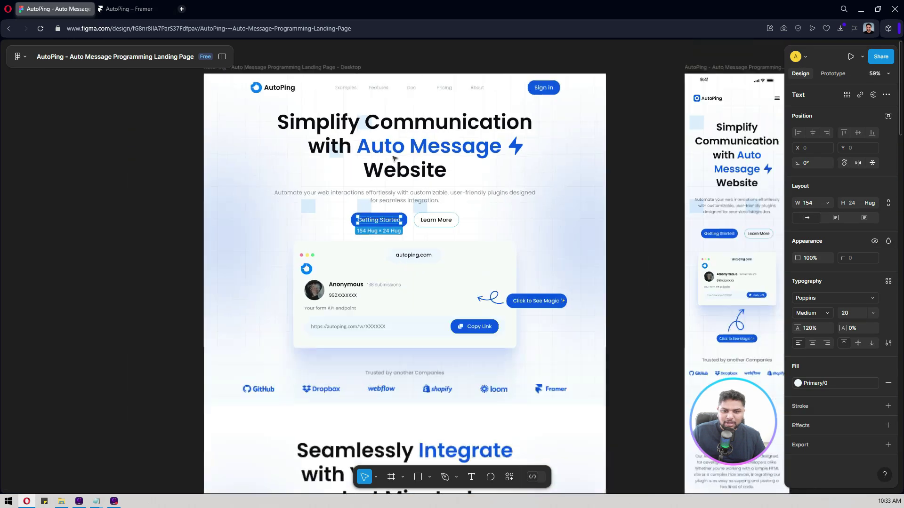
click(164, 178)
scroll(165, 179, up, 2)
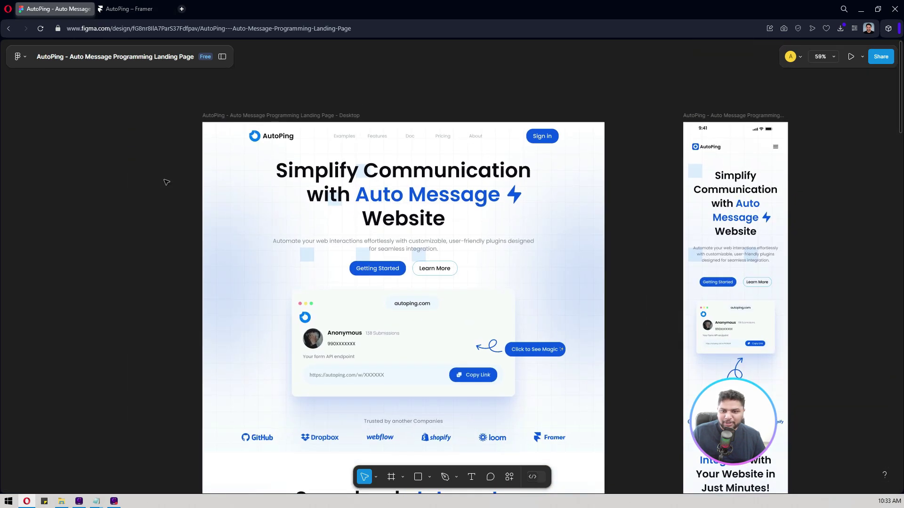
scroll(166, 182, up, 2)
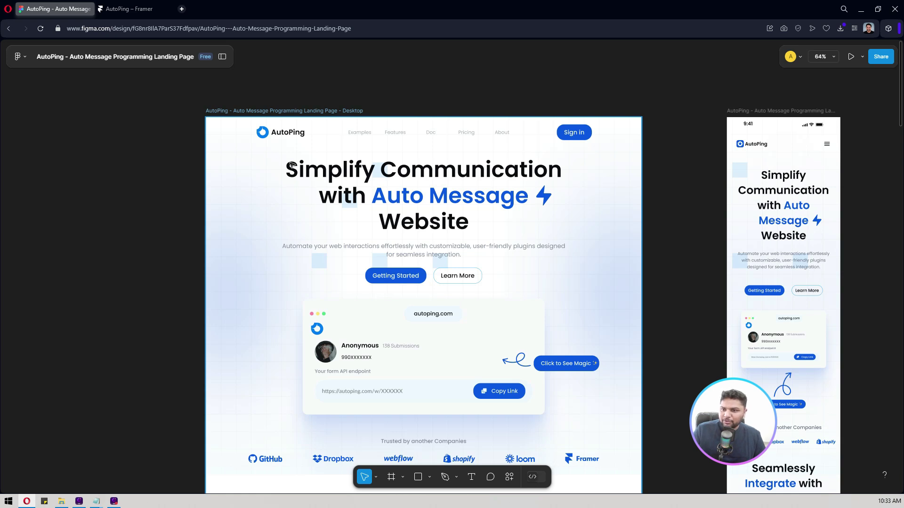
Switch to Framer, delete the button instance from the Desktop breakpoint, and check the button component in the project assets
key(ctrl+Tab)
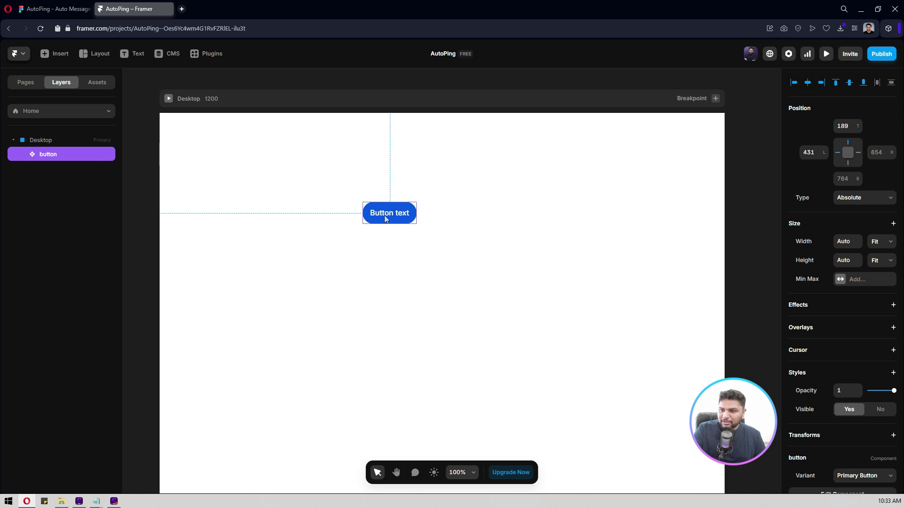
key(Delete)
click(93, 82)
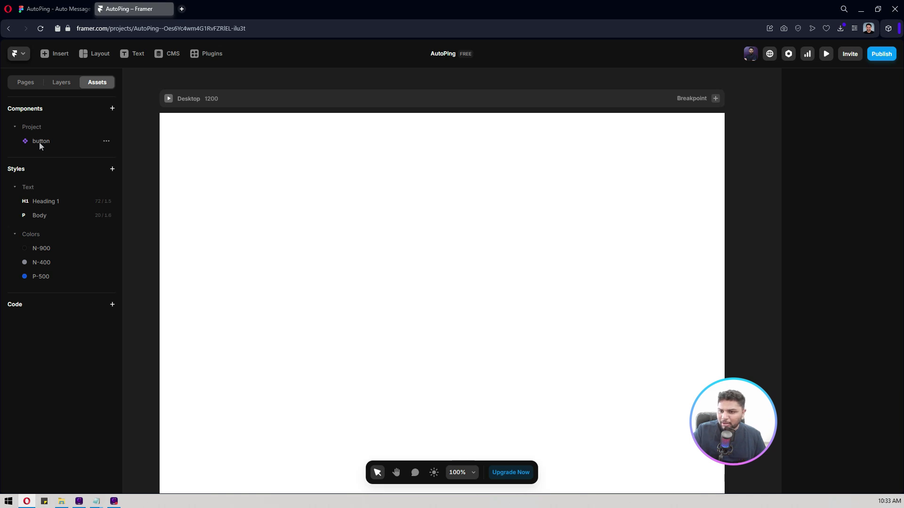
click(60, 83)
click(368, 153)
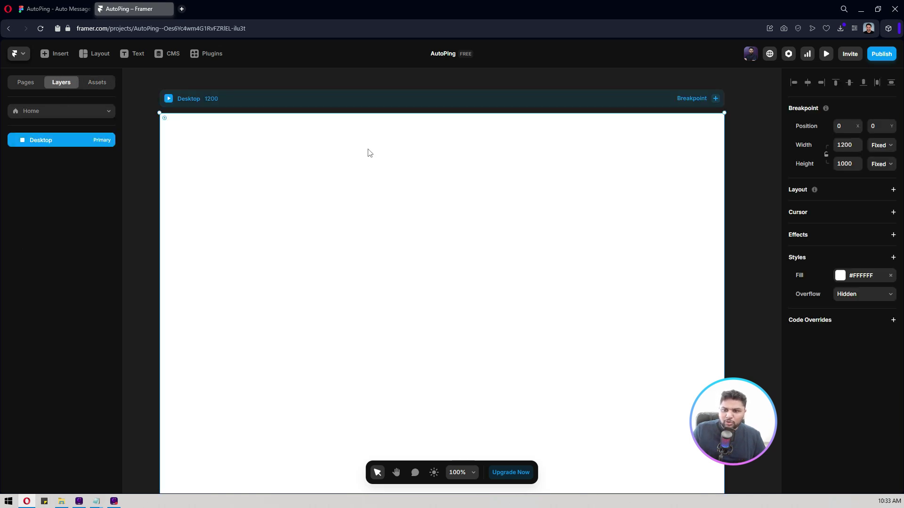
click(77, 5)
click(128, 4)
click(60, 4)
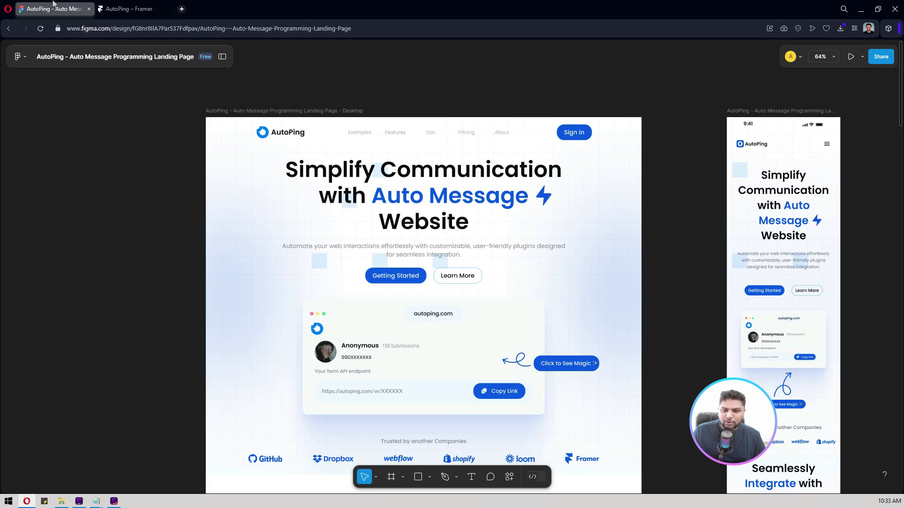
click(126, 8)
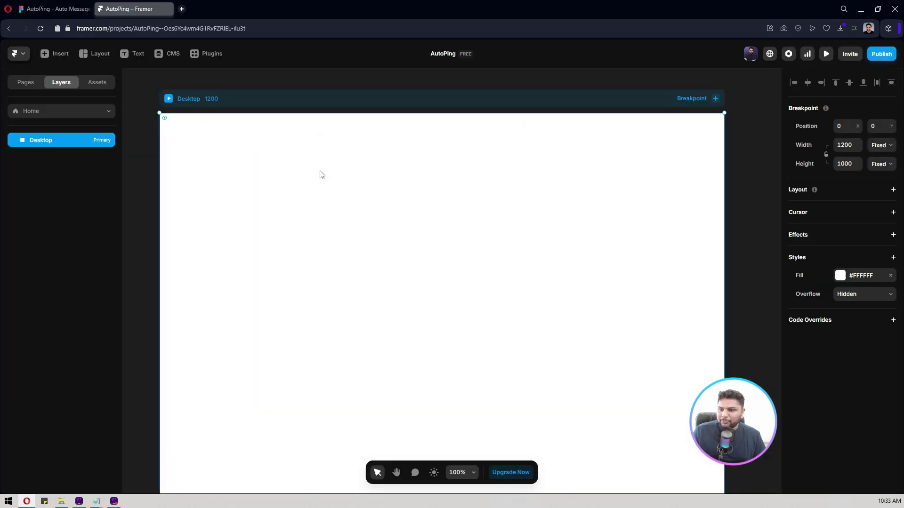
Draw a frame about 1171 by 90 across the Desktop breakpoint, and align it to the page's top edge and horizontal center
click(98, 55)
click(112, 82)
drag(164, 141, 716, 184)
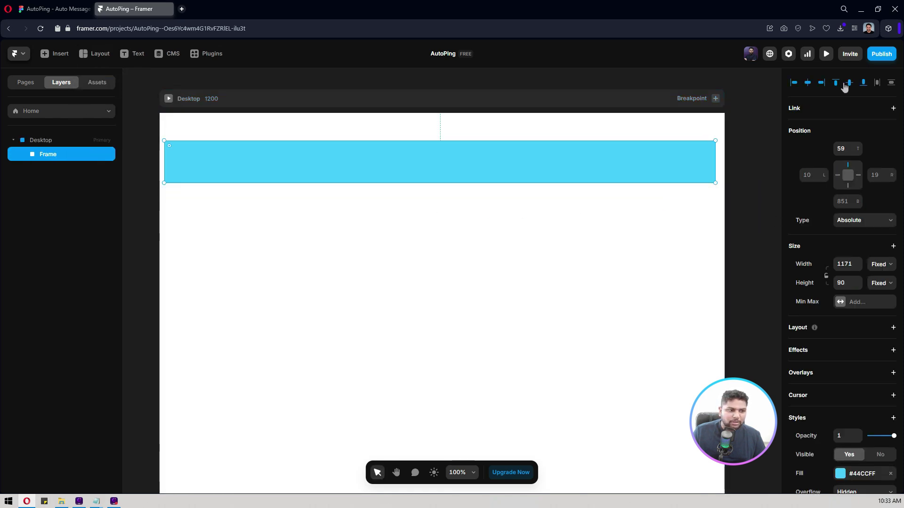
click(836, 84)
click(807, 83)
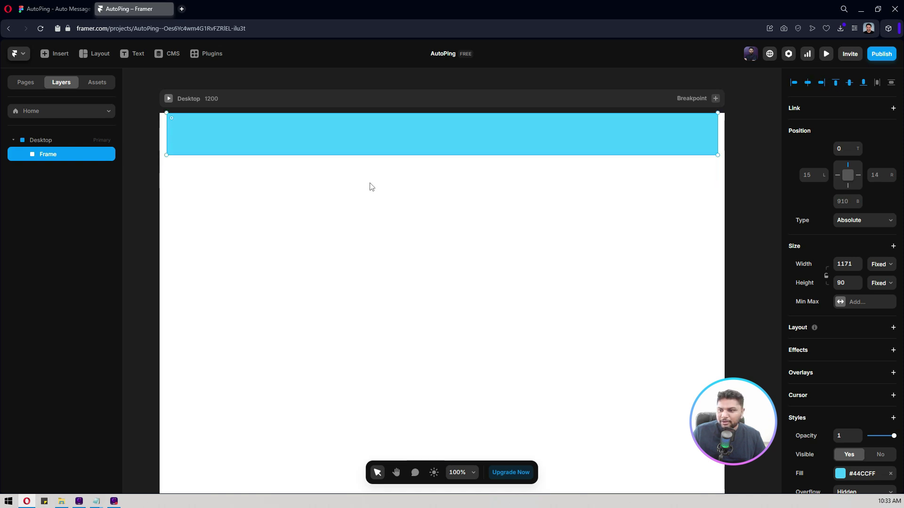
Rename the new frame as navbar
double_click(50, 153)
text(navbar)
key(Return)
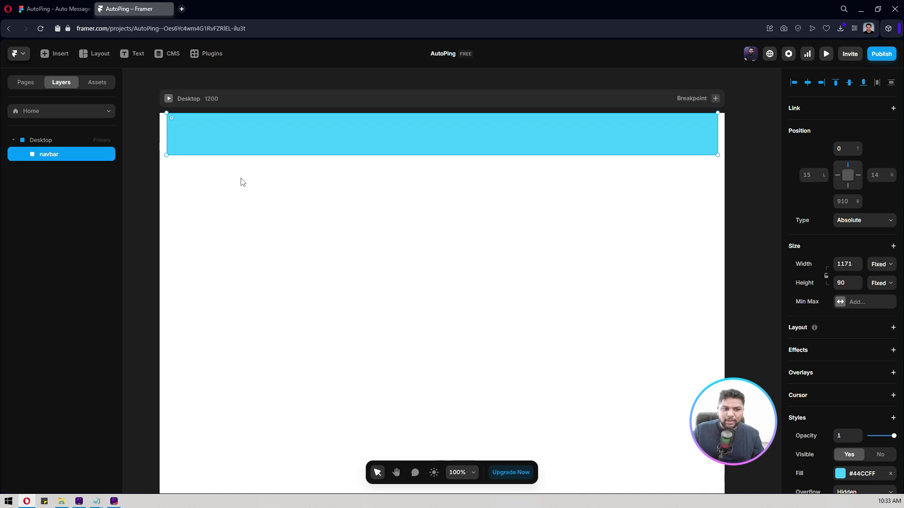
click(879, 265)
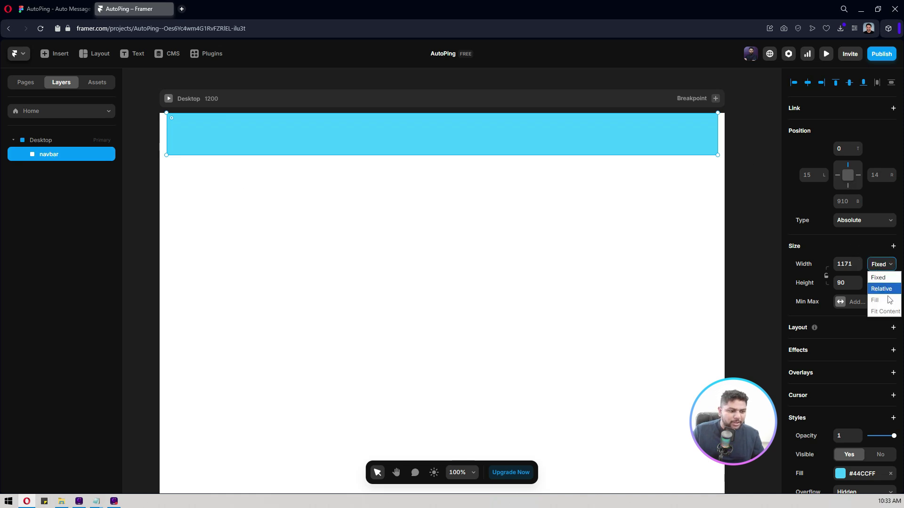
click(878, 277)
click(854, 302)
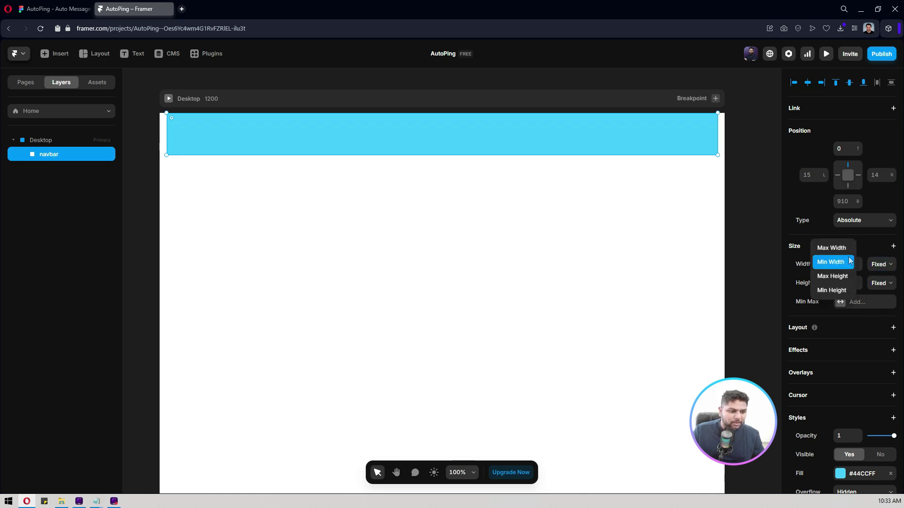
click(874, 241)
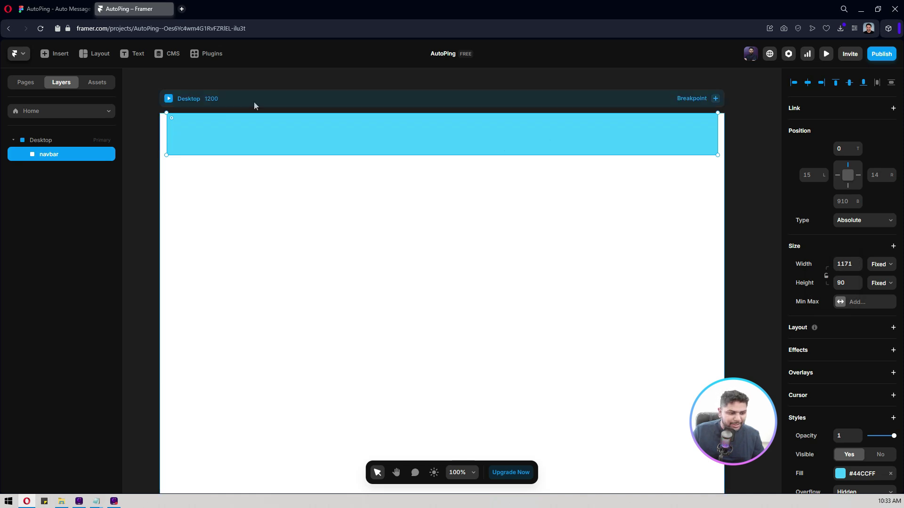
Add a vertical stack layout to the Desktop breakpoint, and select the navbar frame inside it
click(366, 103)
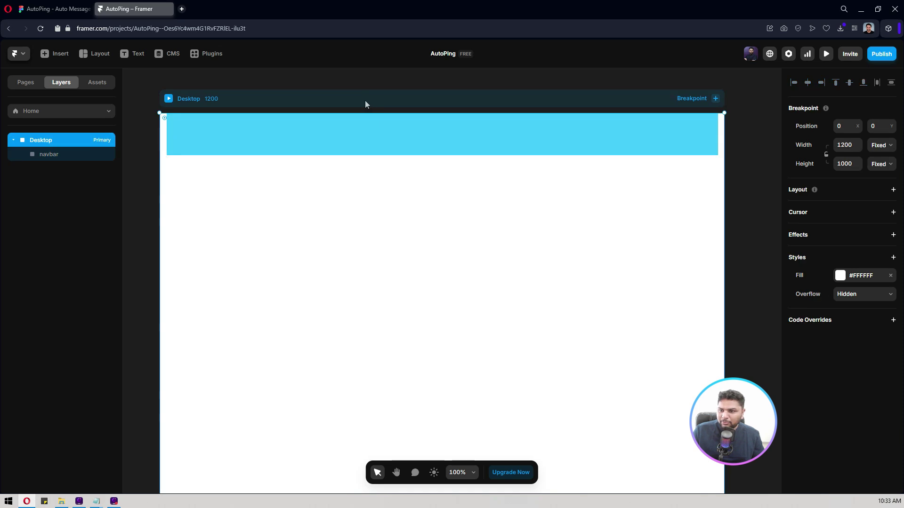
click(863, 193)
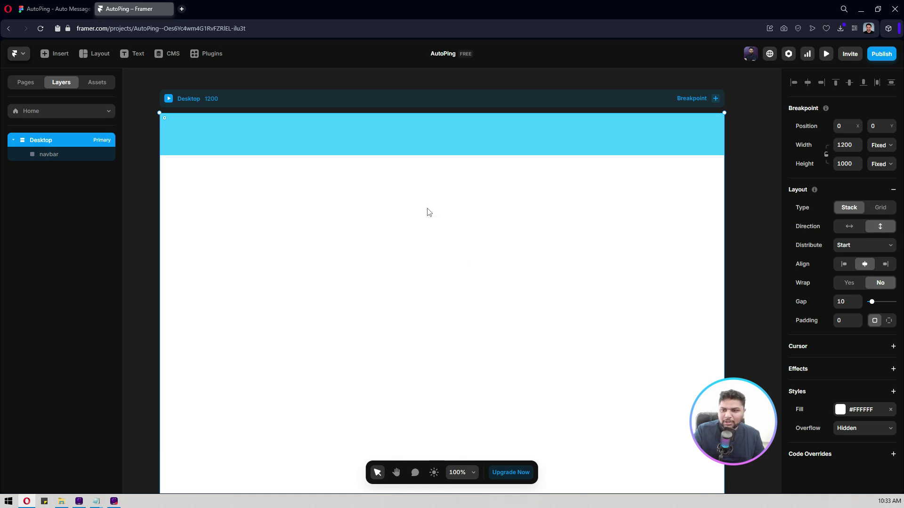
click(408, 129)
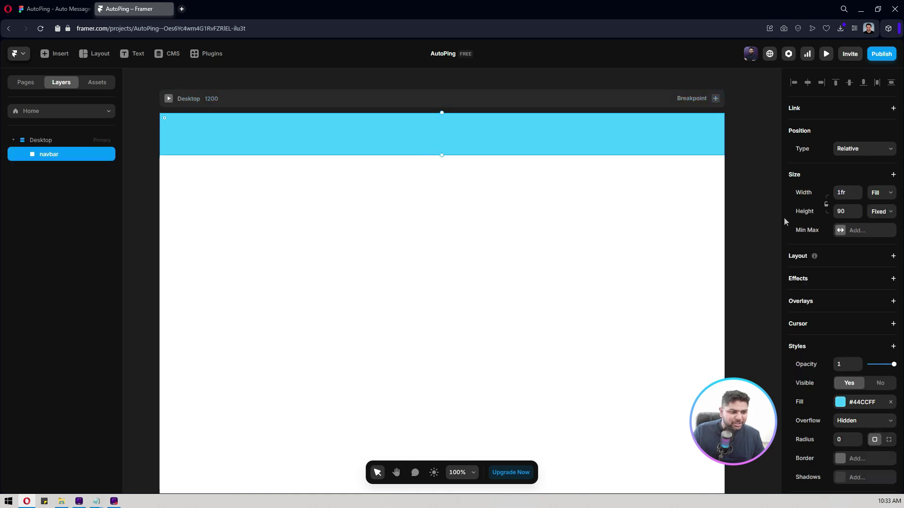
Check the navbar frame's size and auto layout settings in the Figma design, and return to Framer
key(ctrl+Tab)
click(361, 134)
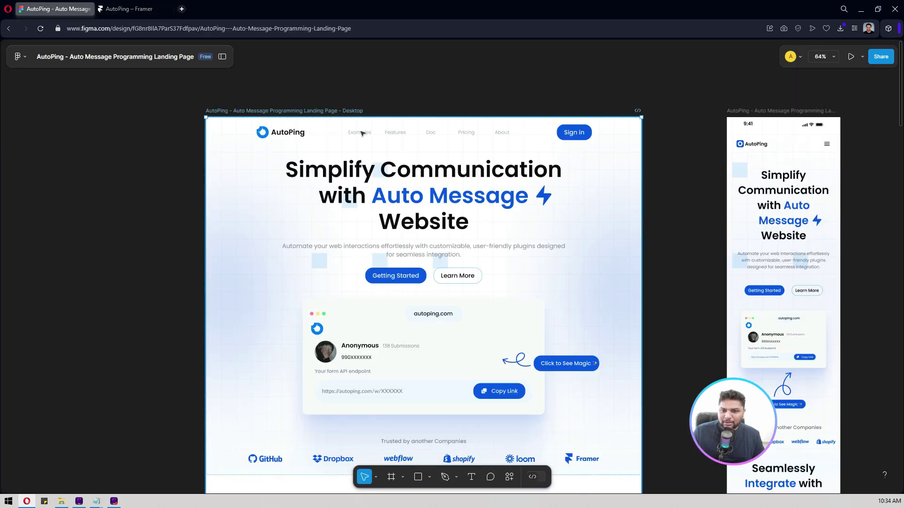
double_click(362, 134)
double_click(361, 134)
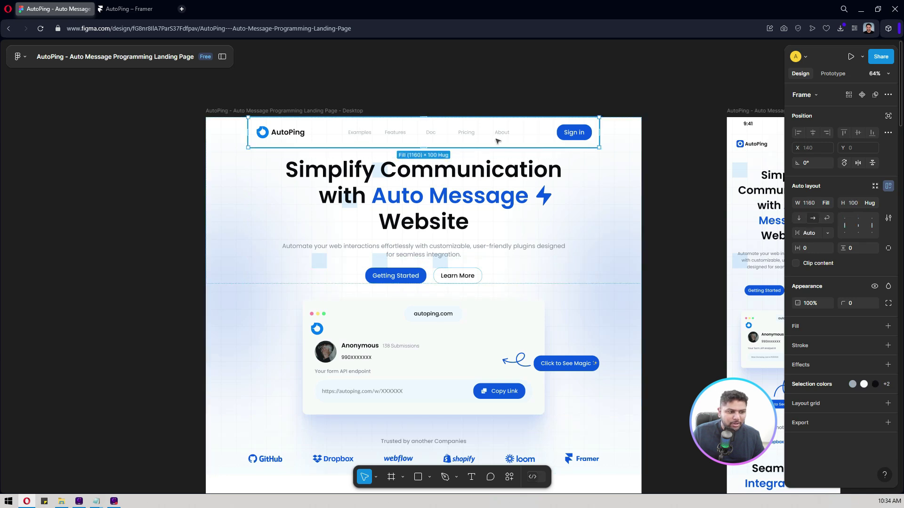
click(143, 6)
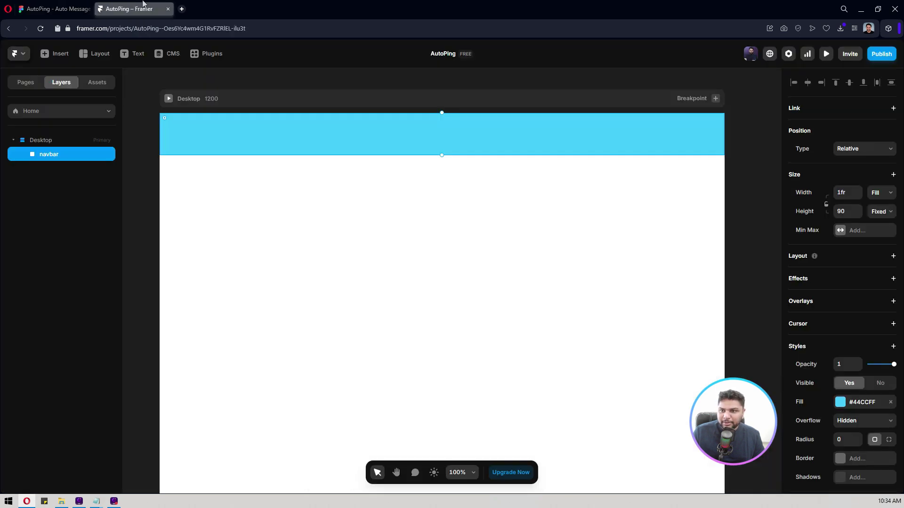
Set the navbar frame's height to 100, remove its fill, and compare it with the Figma design before returning to Framer
click(847, 212)
text(100)
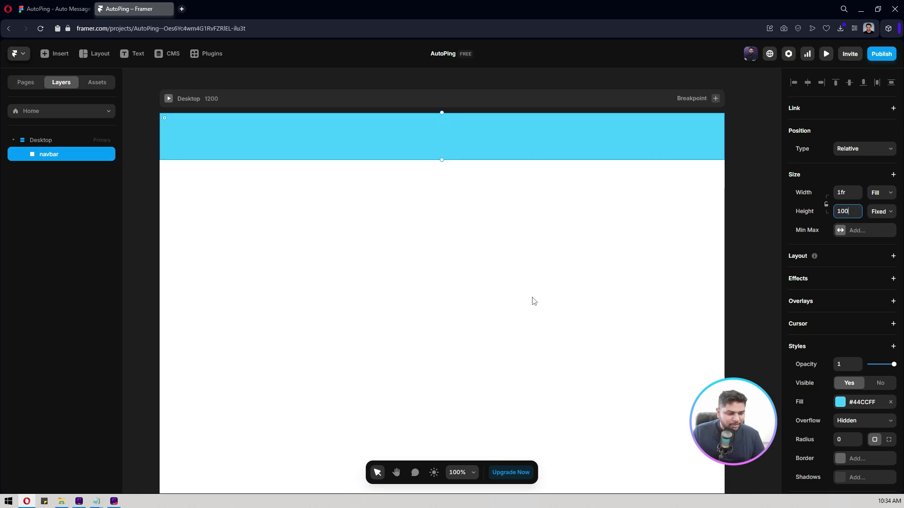
click(841, 402)
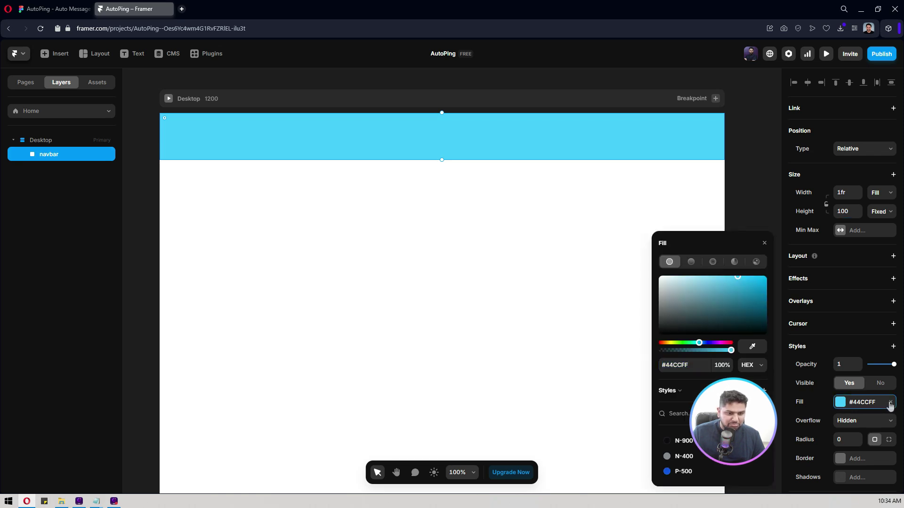
click(889, 403)
click(78, 4)
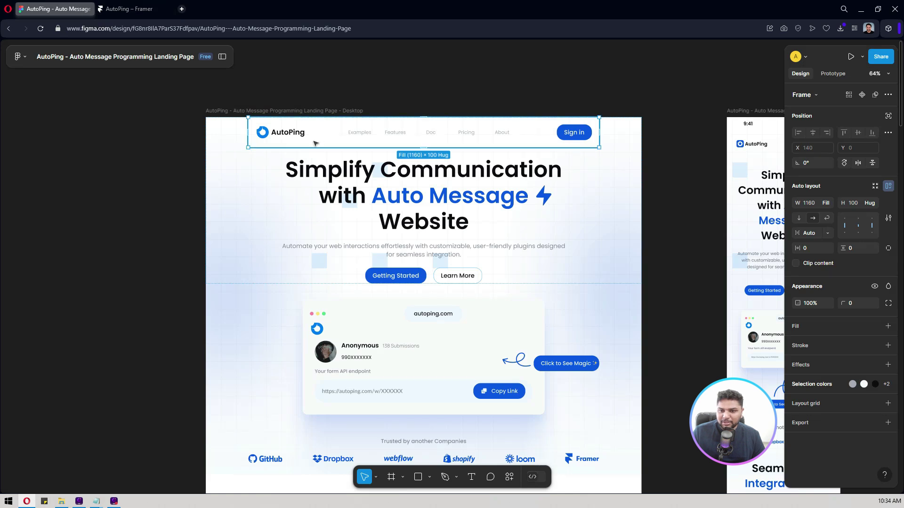
click(113, 5)
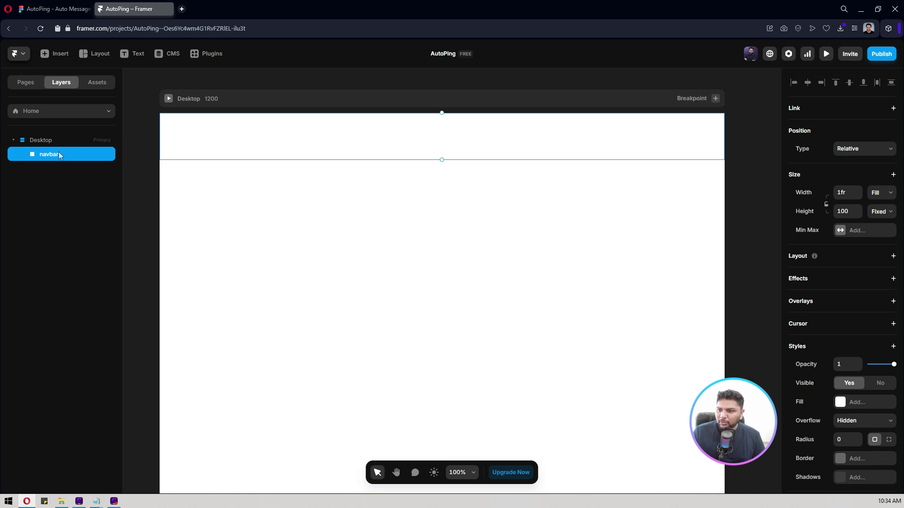
Draw a frame about 1050 by 50 inside the navbar, and rename it container
click(96, 53)
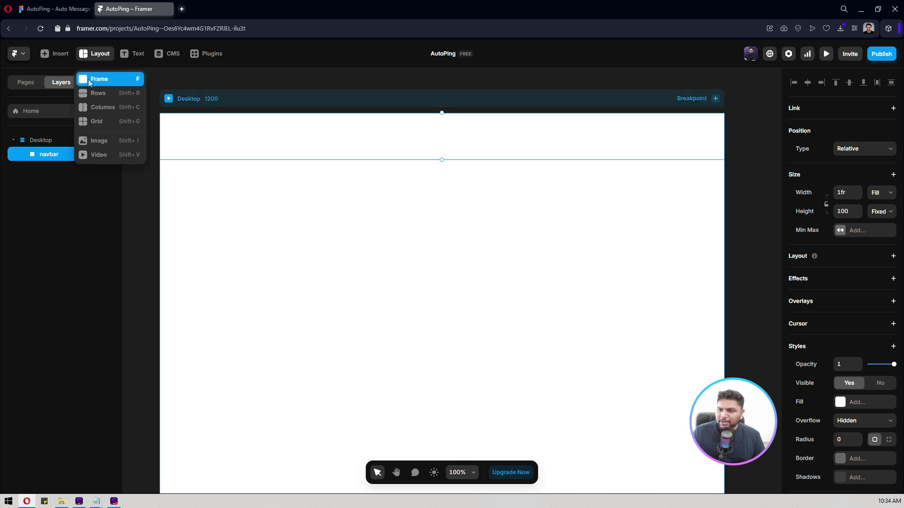
click(101, 77)
drag(189, 121, 682, 146)
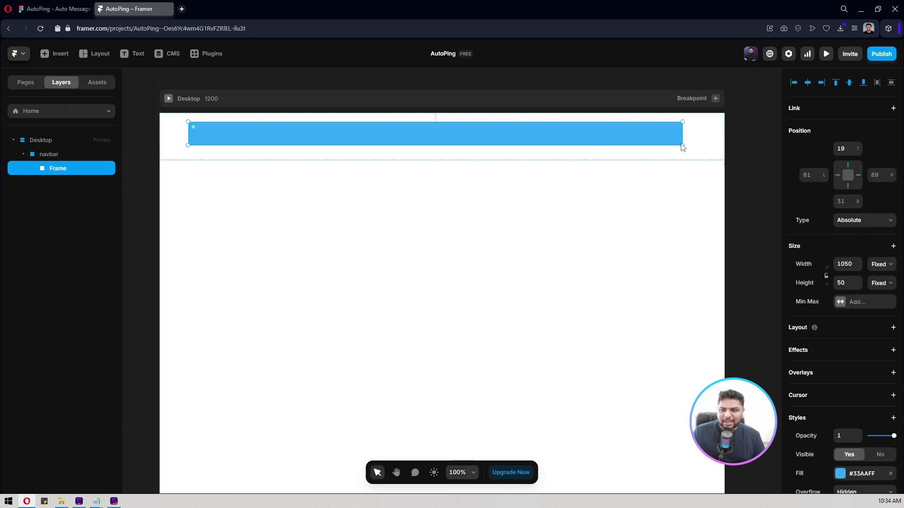
double_click(55, 167)
text(d)
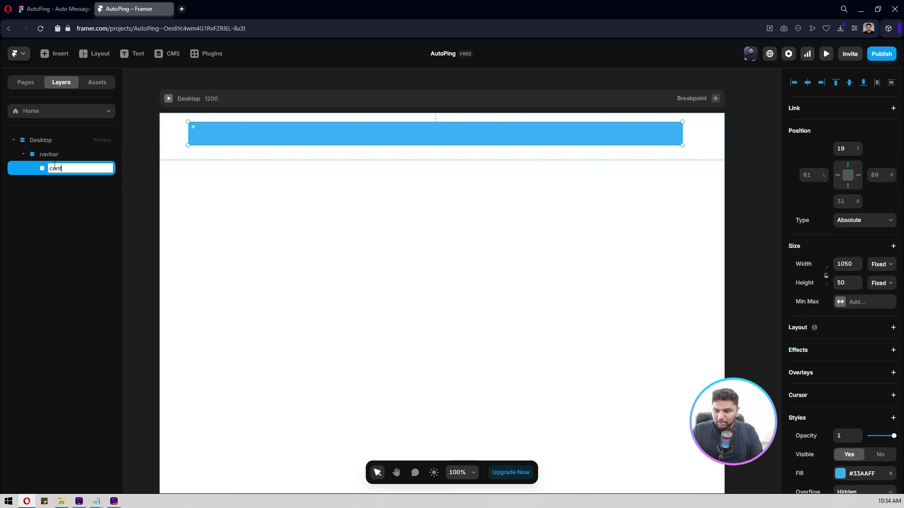
text(ontainer)
key(Return)
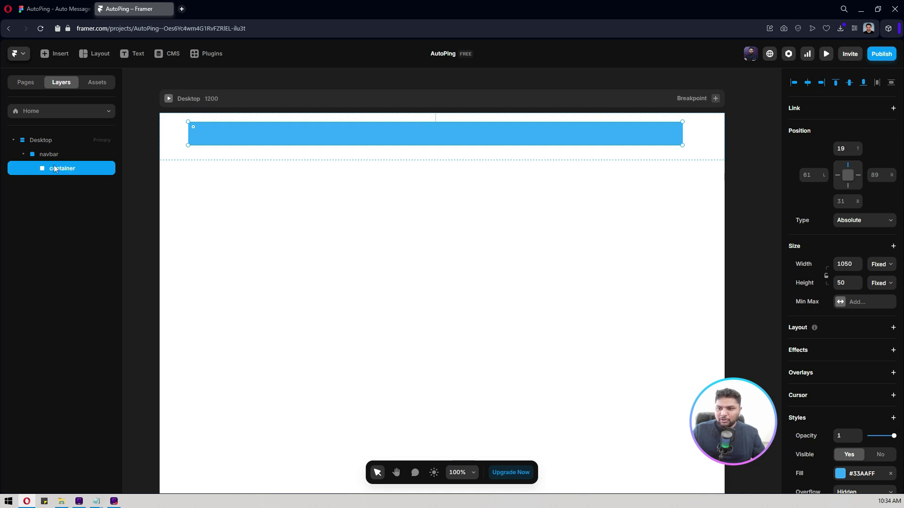
Add a vertical stack layout with a gap of 0 to the navbar frame
click(710, 140)
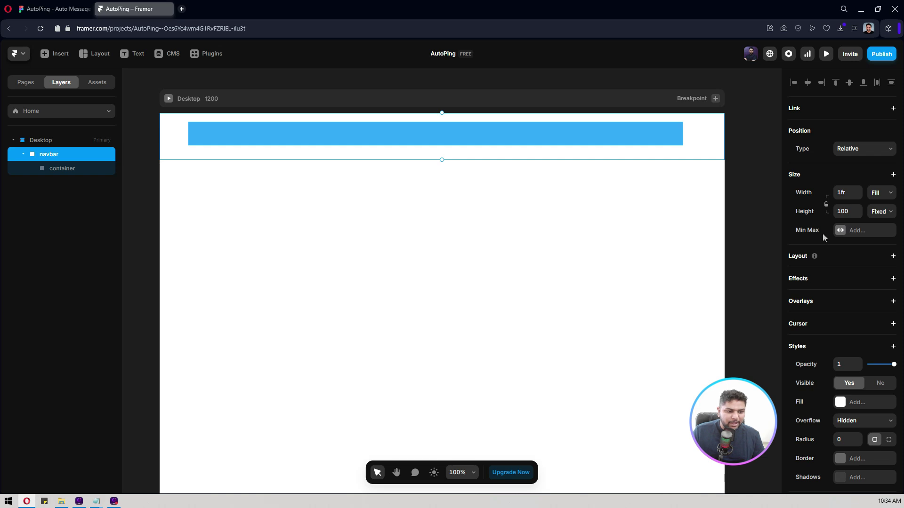
mouse_move(814, 256)
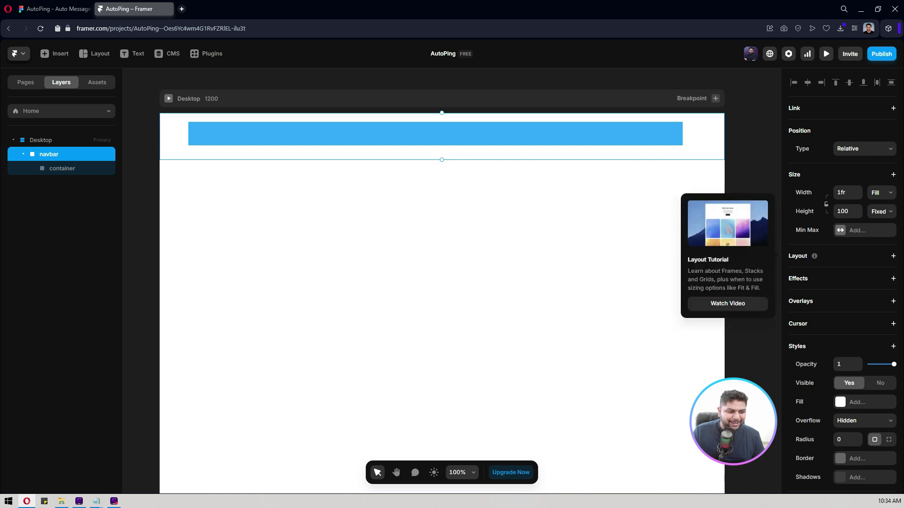
click(892, 257)
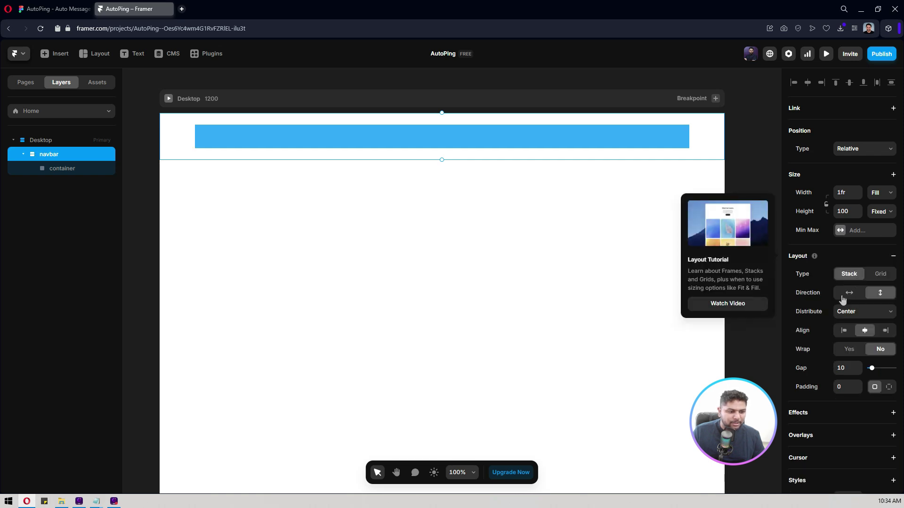
click(847, 368)
text(0)
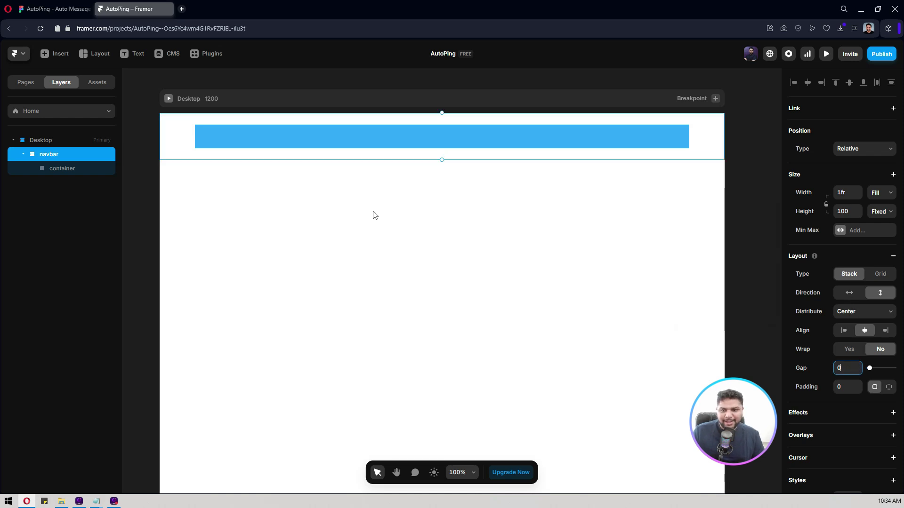
Set the container frame's height to Fill, and add a fixed max width of 1160
click(322, 131)
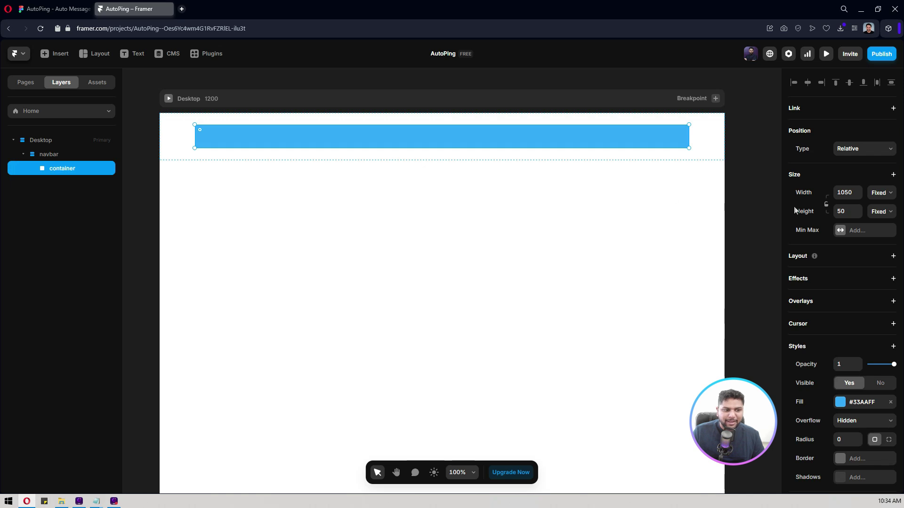
click(880, 212)
click(883, 248)
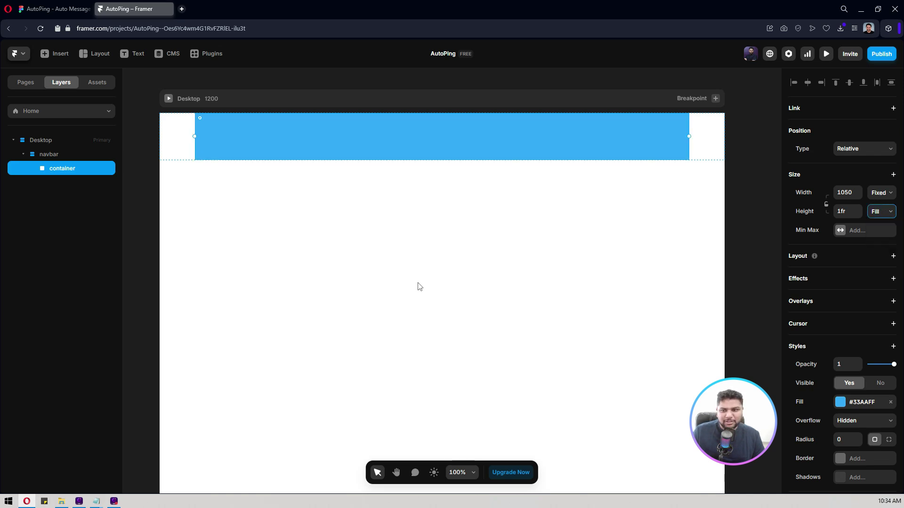
click(842, 230)
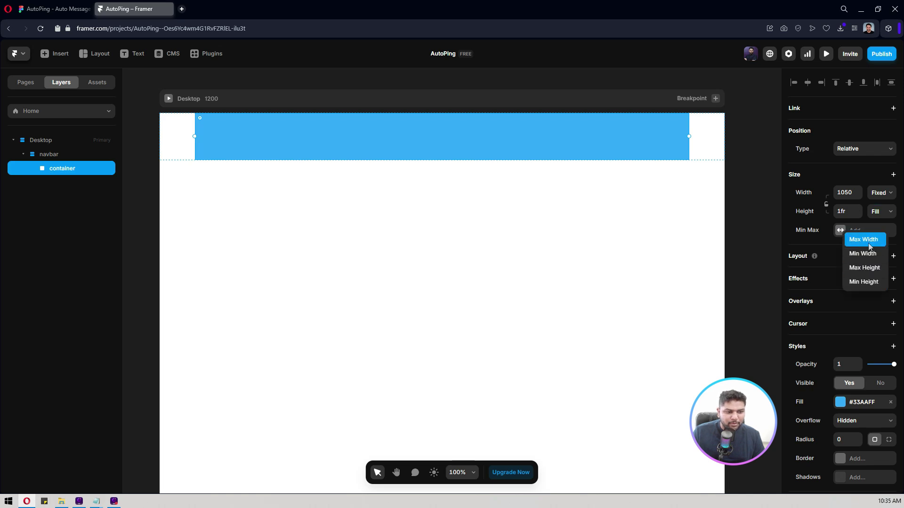
click(868, 241)
click(845, 229)
text(11)
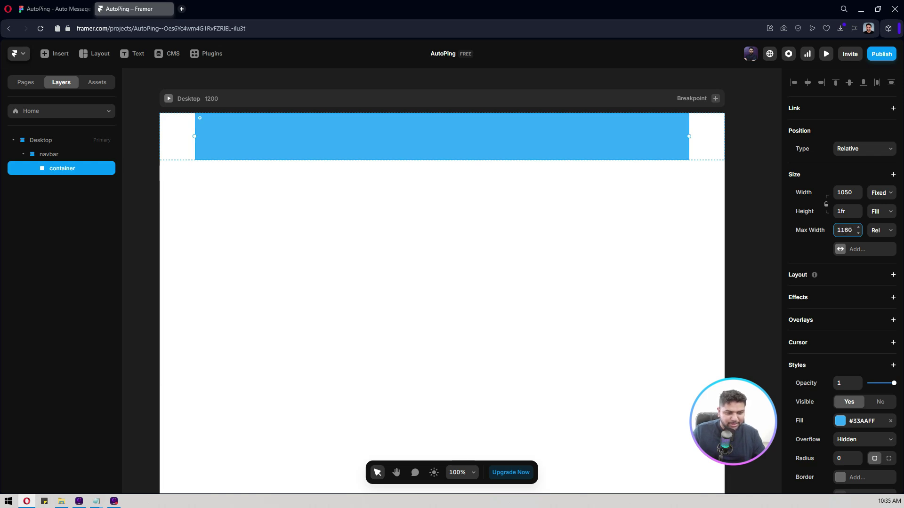
text(60)
key(Return)
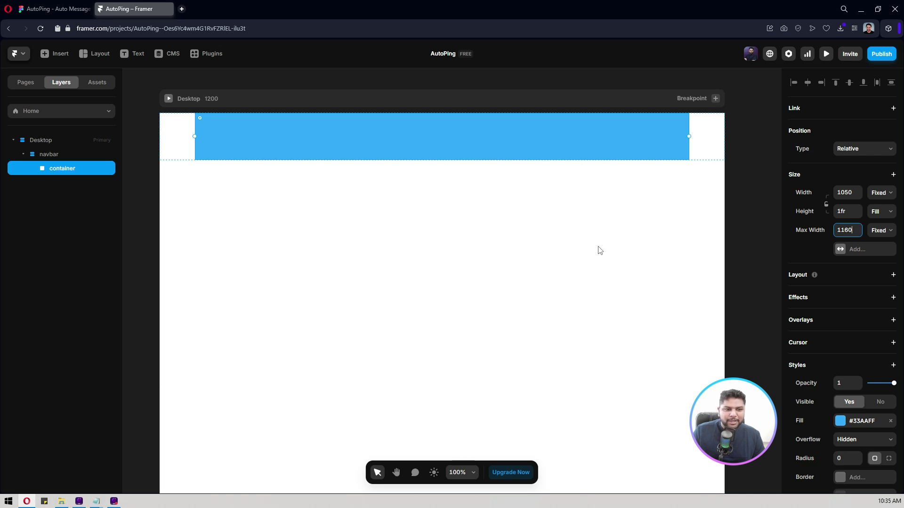
Preview the page, widen the preview to check how the container responds, and return to the canvas
click(826, 54)
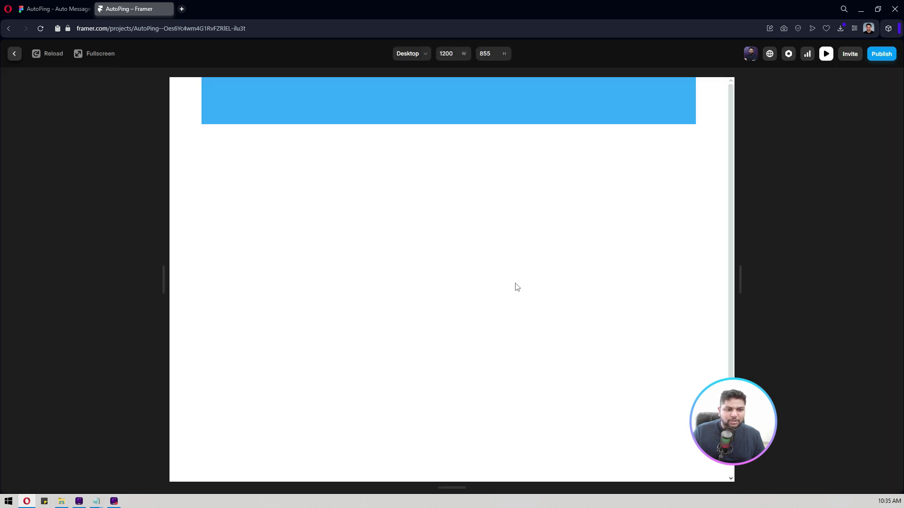
drag(740, 278, 825, 282)
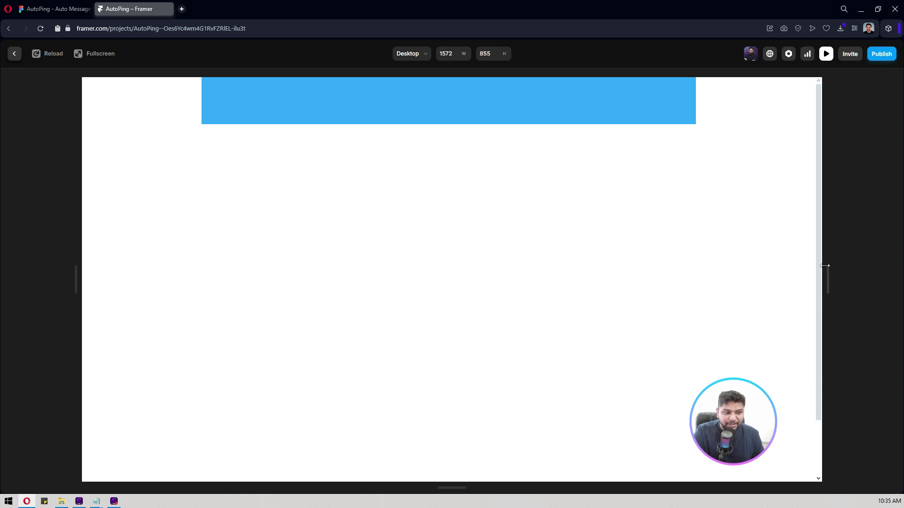
drag(823, 272, 839, 284)
click(825, 54)
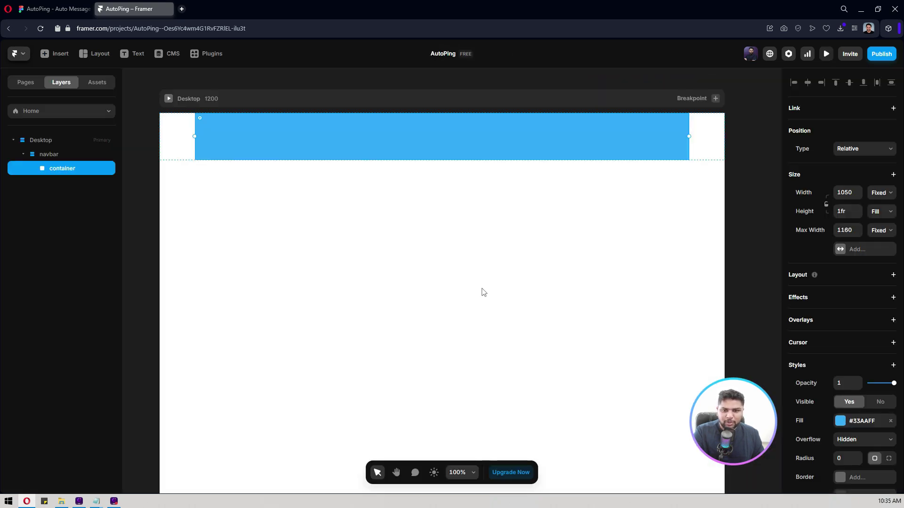
Glance at the Figma design, and remove the container frame's blue fill in Framer
click(55, 8)
click(132, 8)
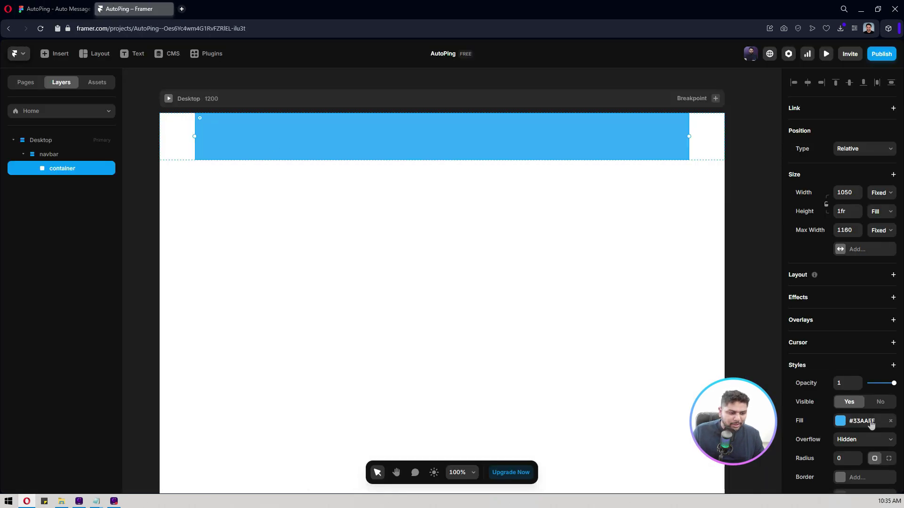
click(890, 421)
Check the inner navbar frame's auto layout in Figma, and give the Framer container a horizontal stack with gap 0 and padding 24
click(54, 8)
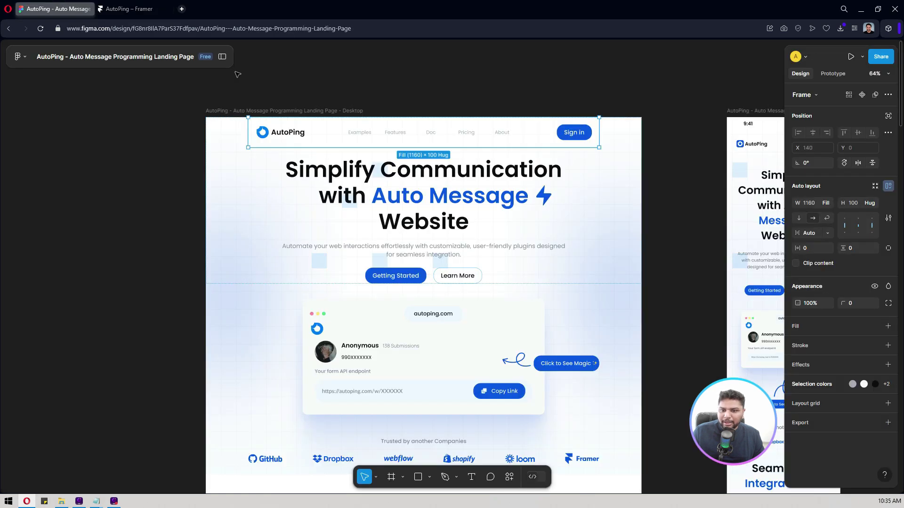
double_click(282, 137)
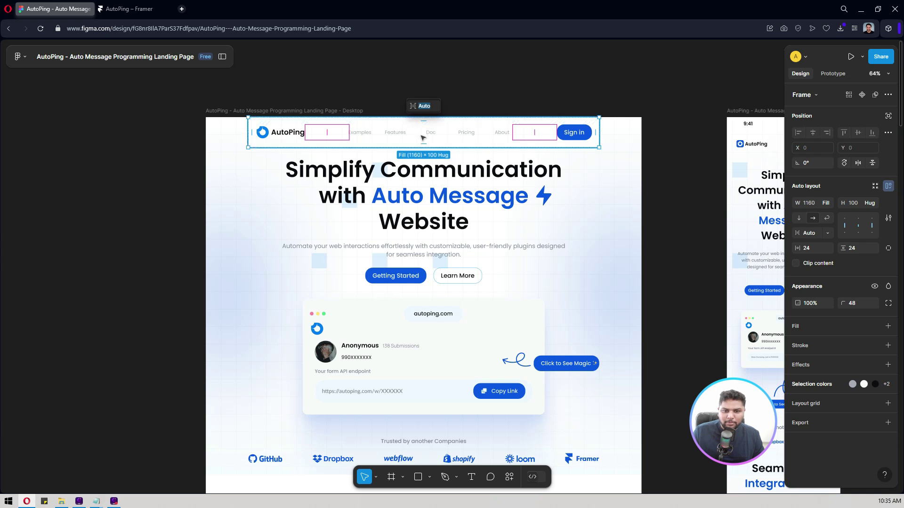
click(128, 9)
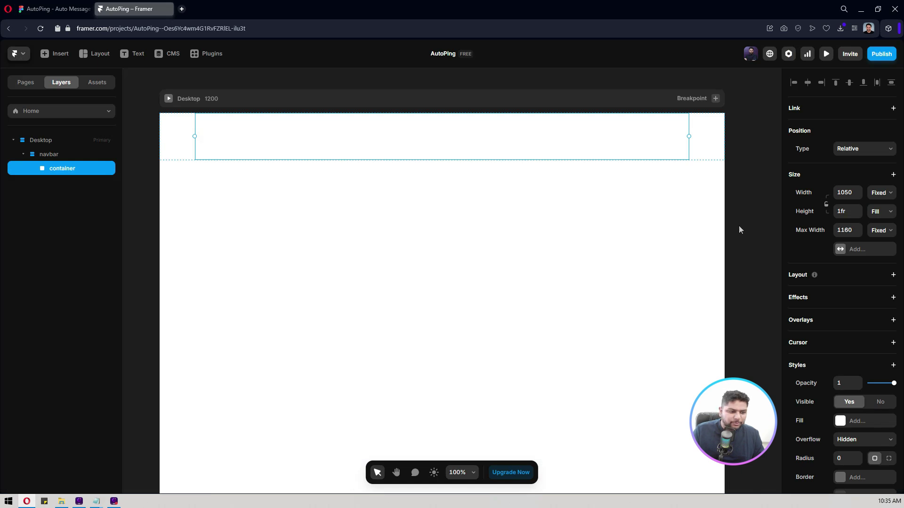
click(845, 277)
click(843, 386)
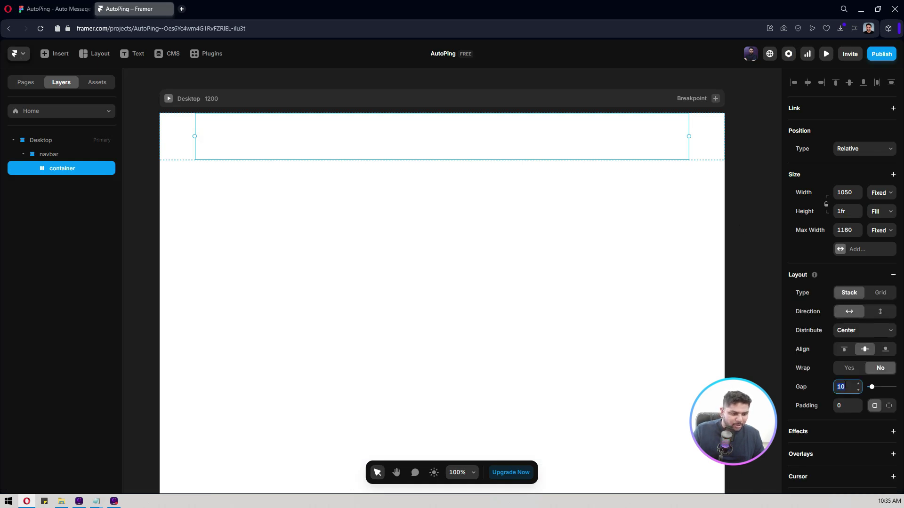
text(0)
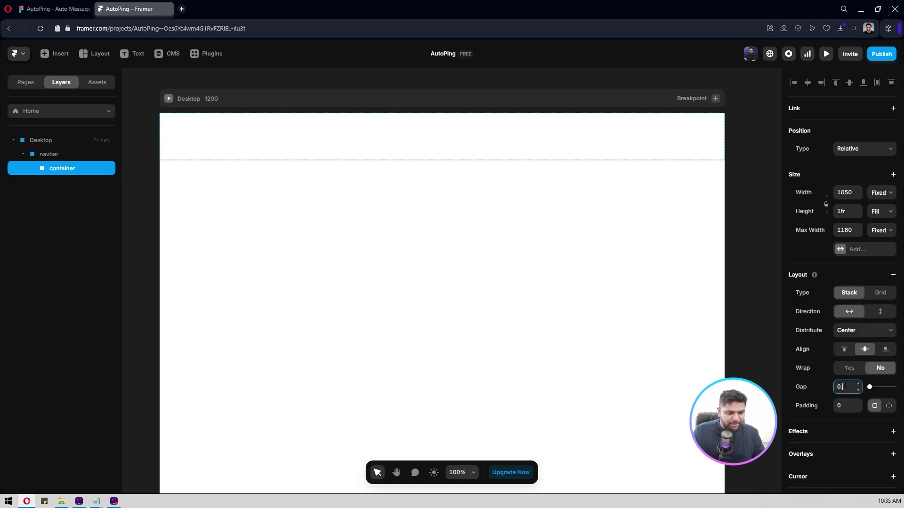
key(Tab)
text(24)
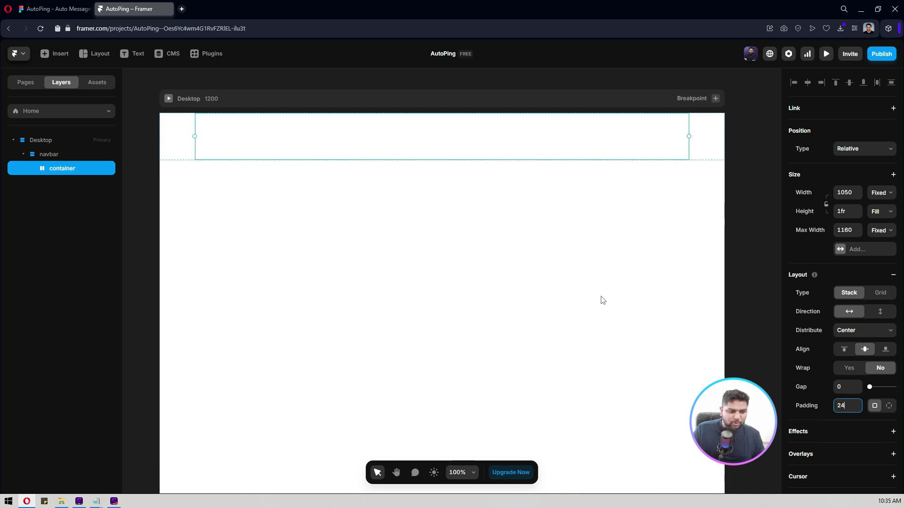
Review the navbar's contents in the Figma design, and draw a grid about 963 by 31 inside the Framer container frame
click(71, 8)
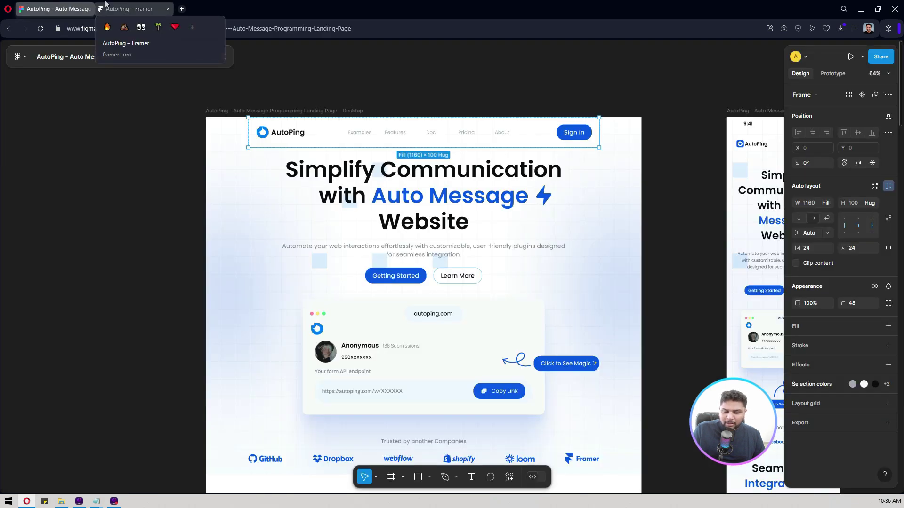
click(105, 5)
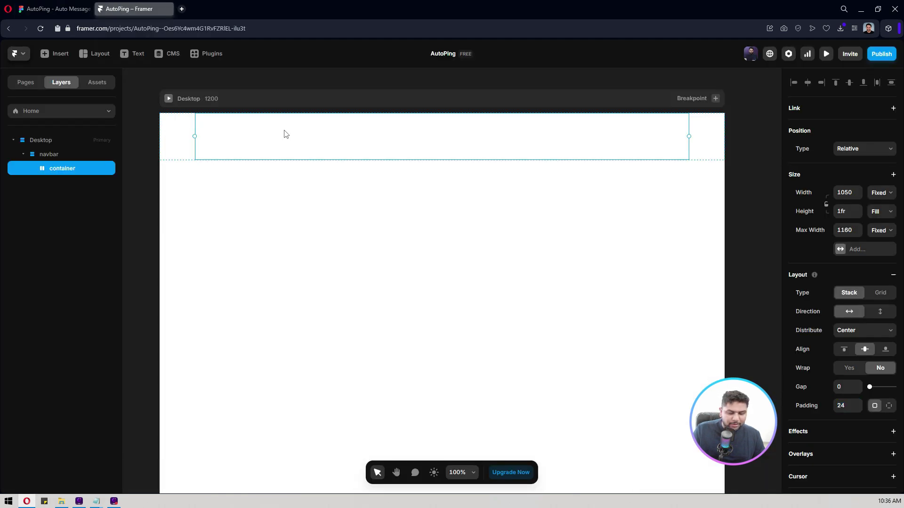
key(ctrl+Tab)
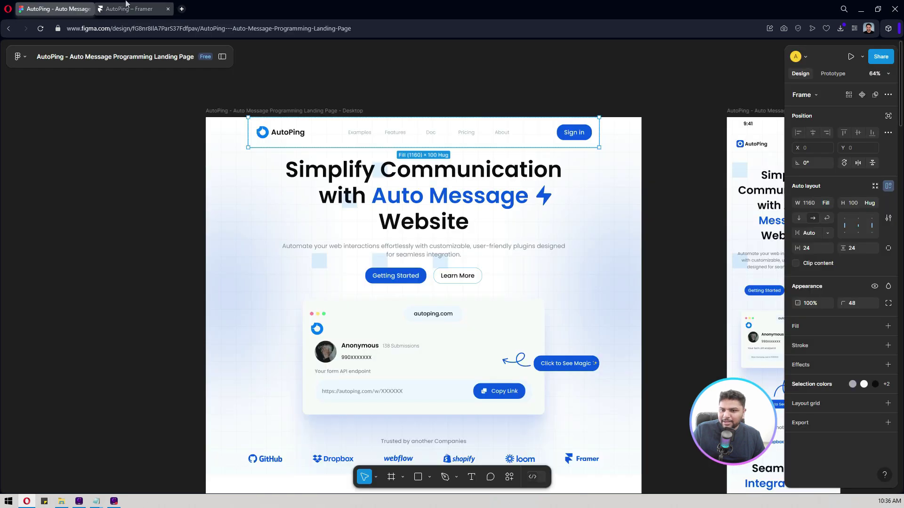
click(126, 6)
click(99, 55)
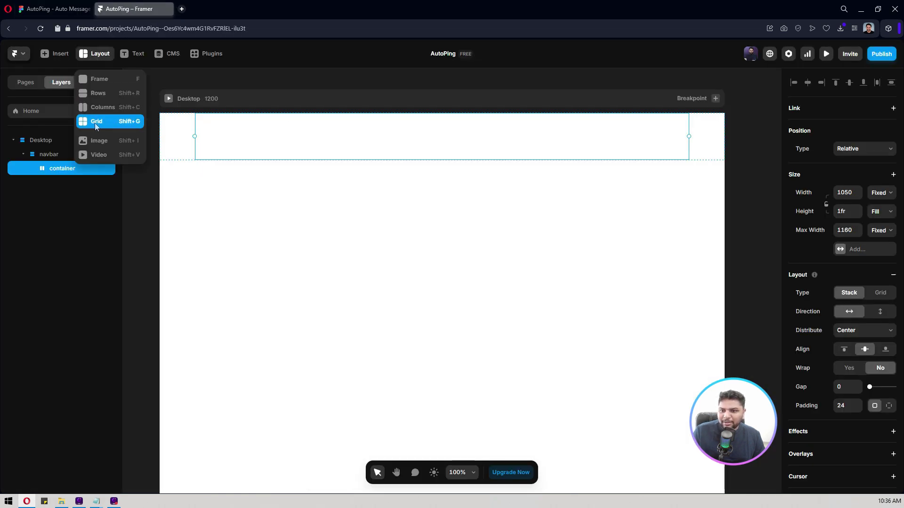
key(shift+g)
drag(215, 130, 668, 143)
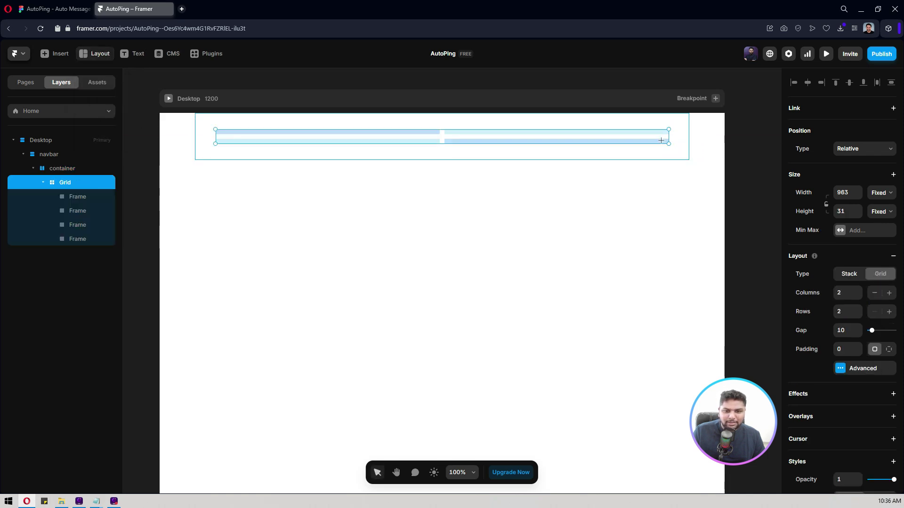
Set the new grid to 3 columns and 2 rows
click(845, 292)
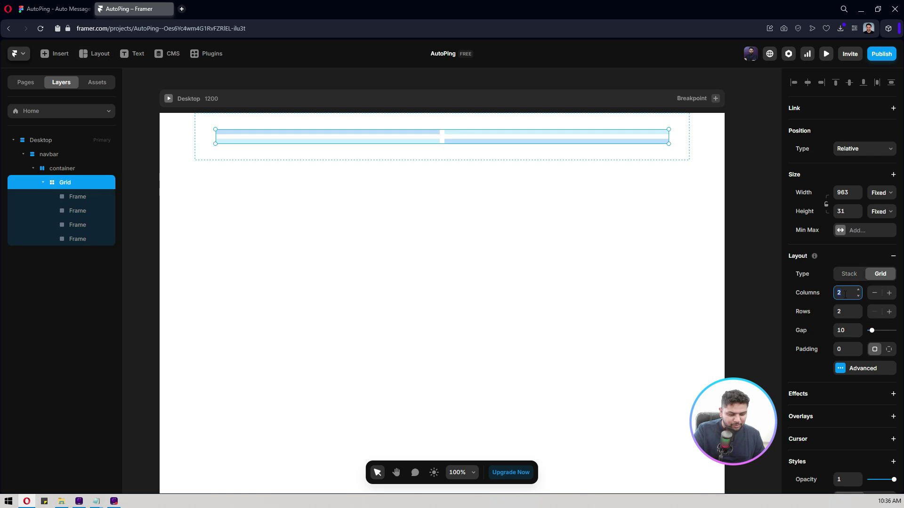
text(3)
click(846, 314)
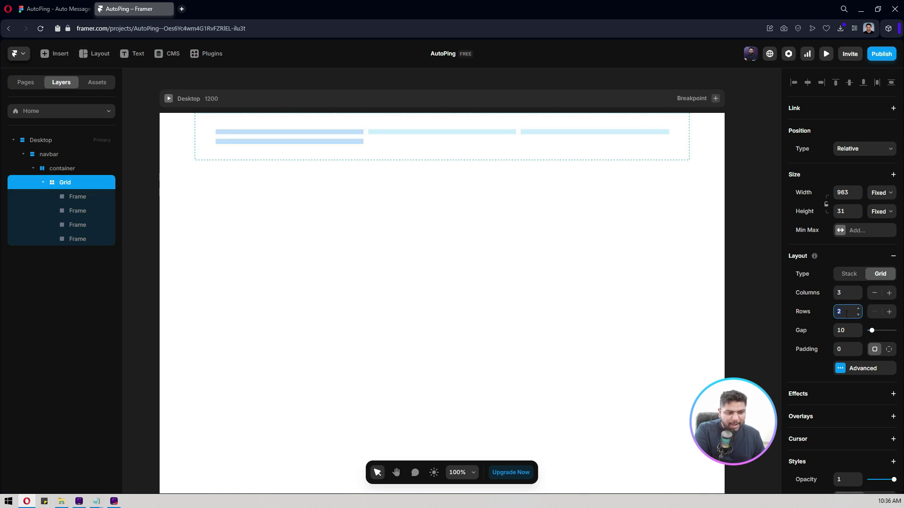
text(2)
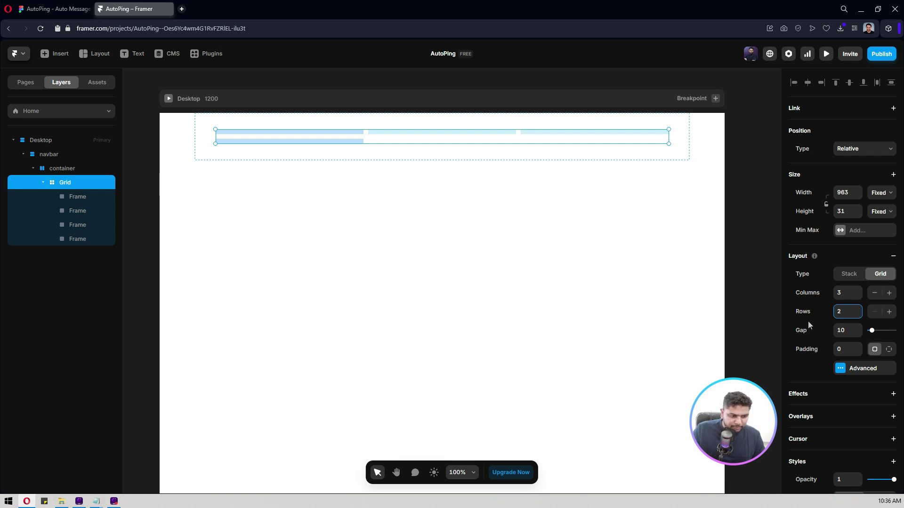
Try switching the grid's columns to automatic in its advanced layout settings, and restore the fixed column count
click(853, 372)
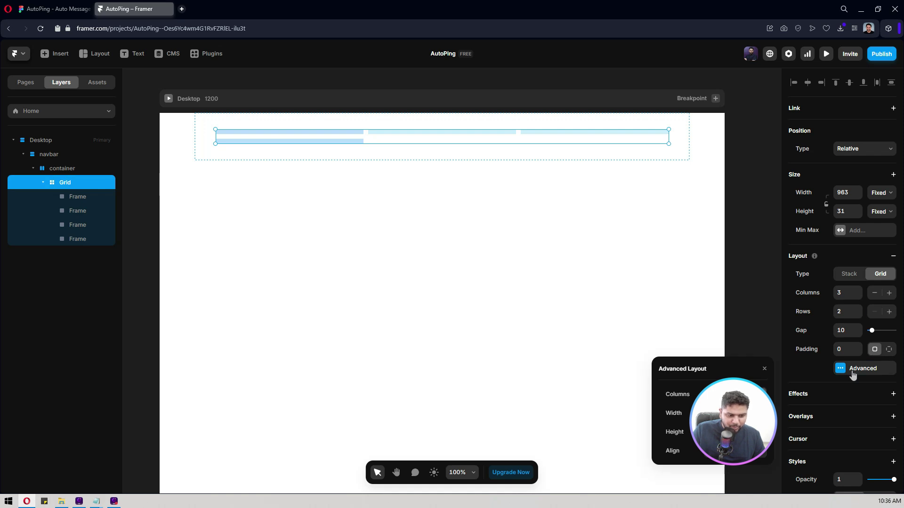
click(720, 394)
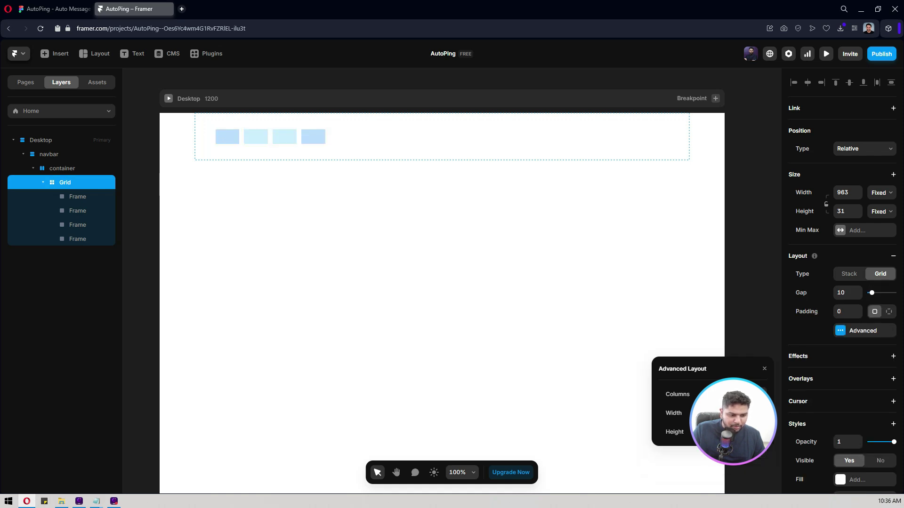
click(751, 395)
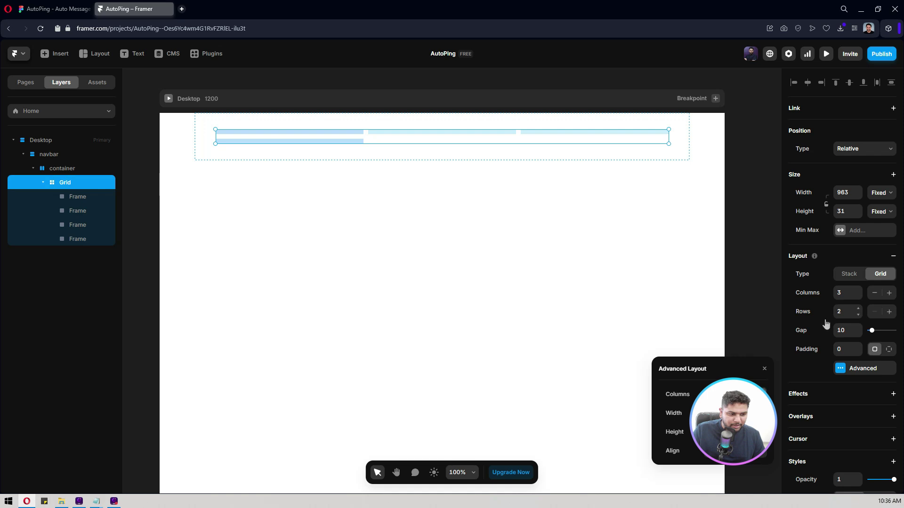
click(845, 310)
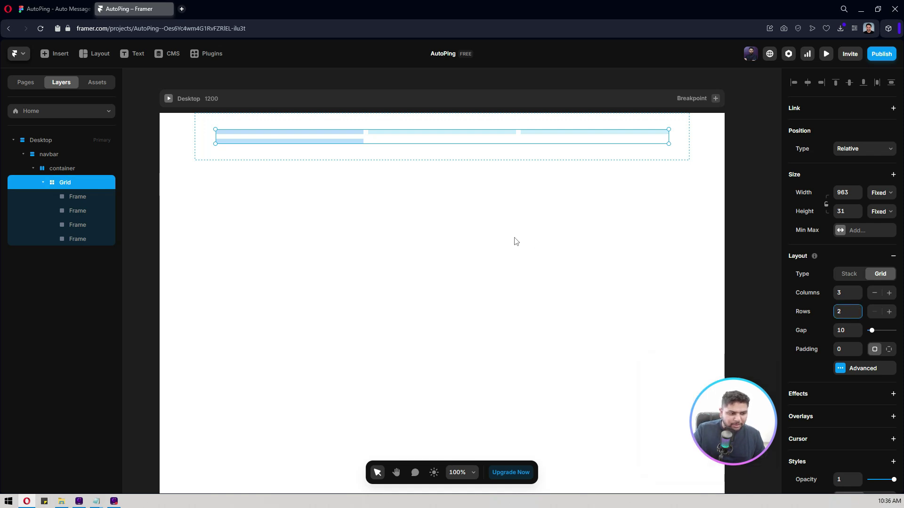
Delete the grid from the container, and draw a plain frame about 970 by 38 inside it instead
click(68, 185)
key(Delete)
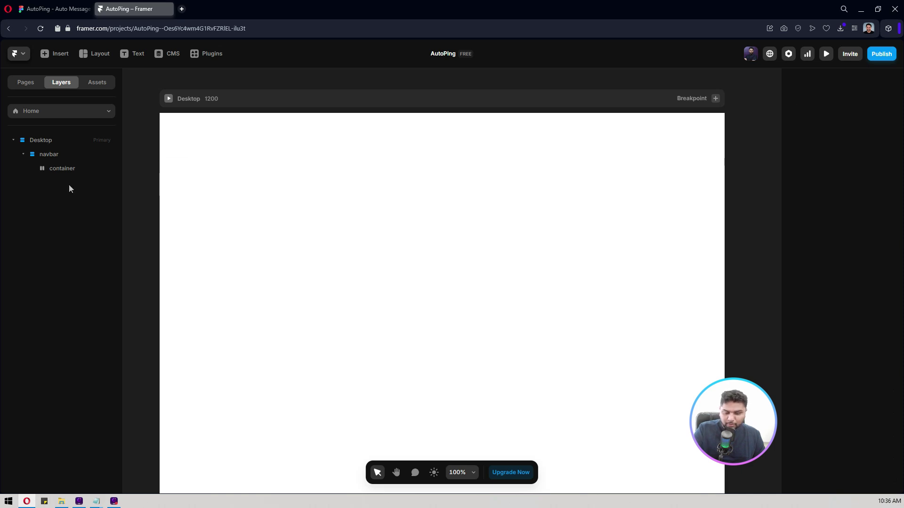
click(241, 142)
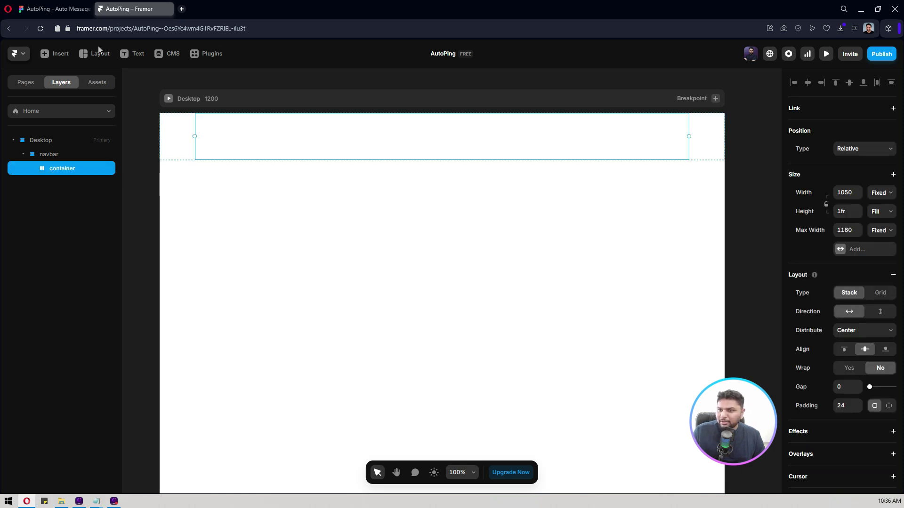
click(98, 49)
click(97, 93)
drag(215, 125, 668, 144)
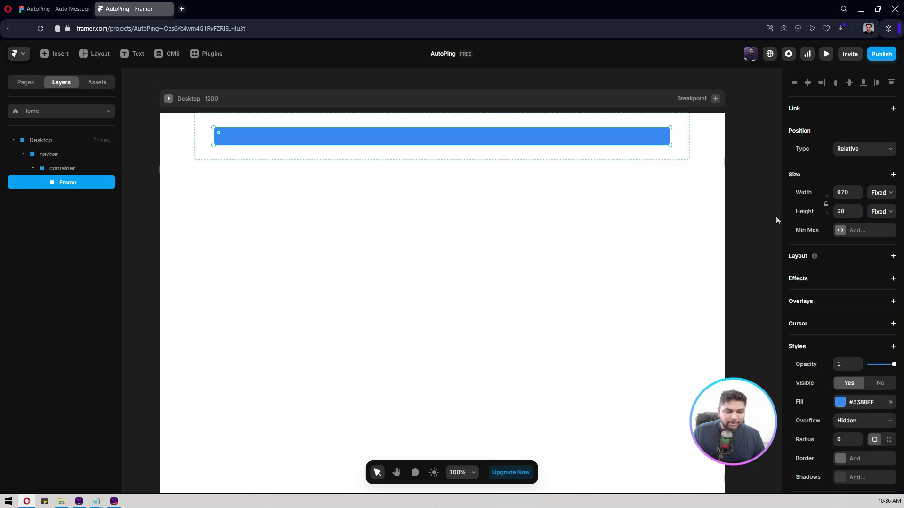
Give the new frame a horizontal stack layout and rename it menu-items
click(842, 259)
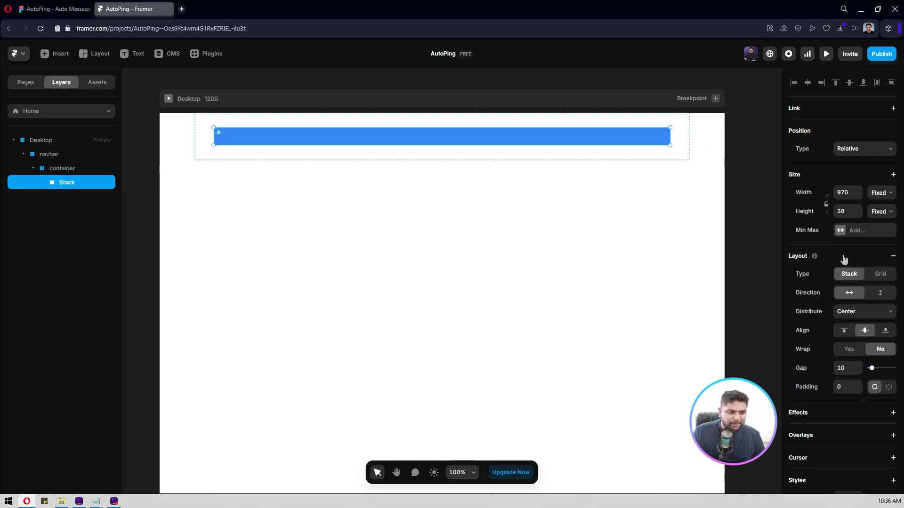
click(880, 274)
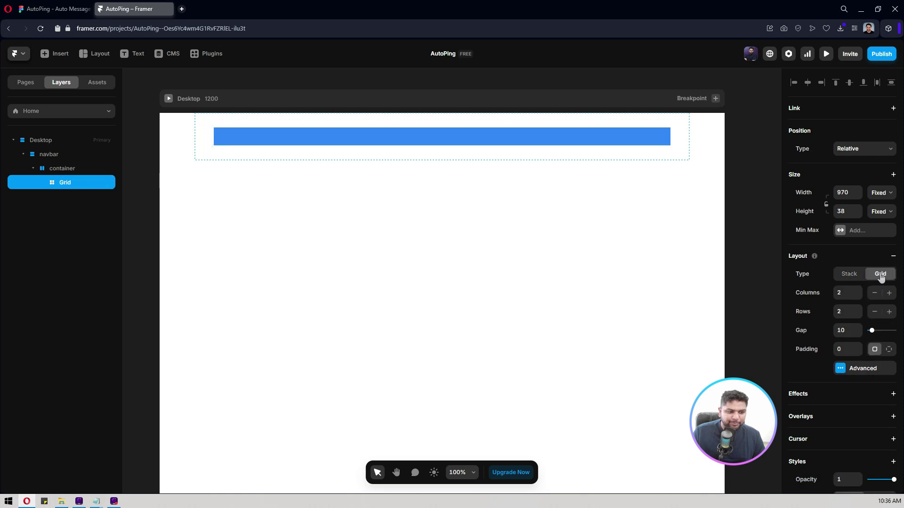
click(852, 275)
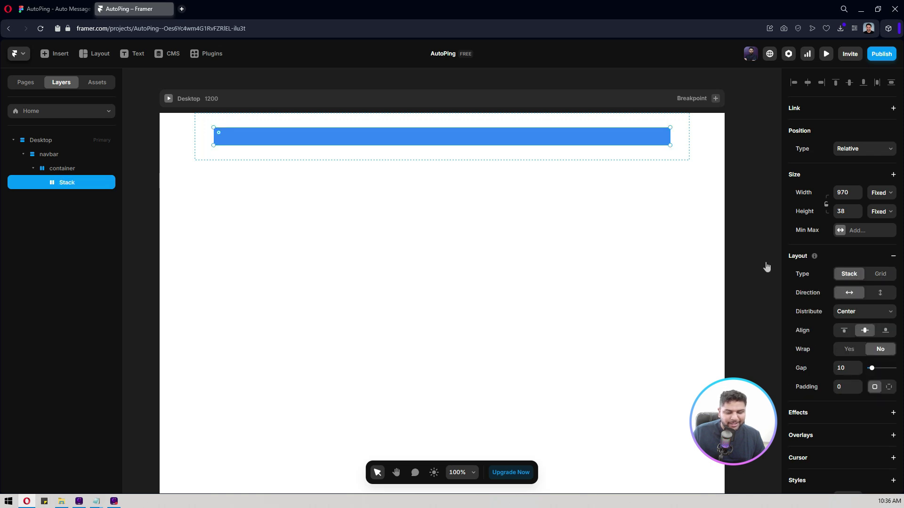
double_click(72, 183)
text(men)
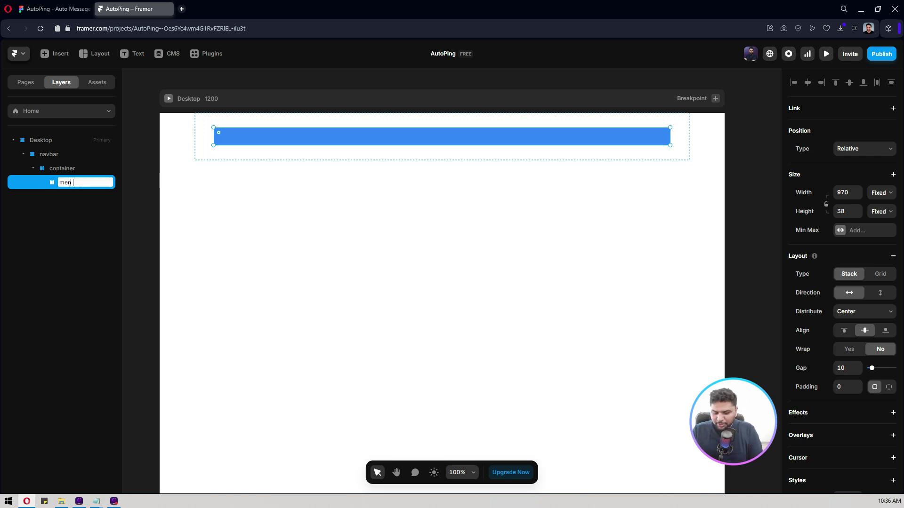
text(u-items)
key(Return)
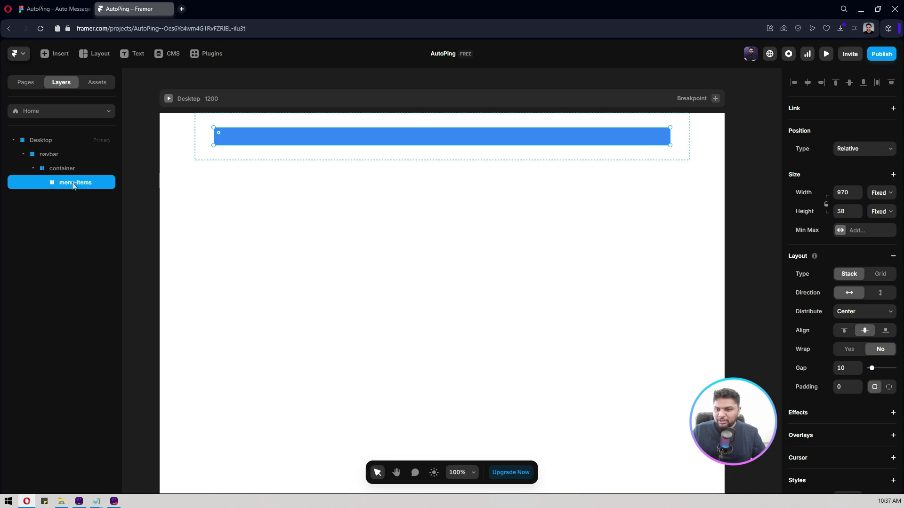
Set both the width and the height of menu-items to Fill
click(881, 193)
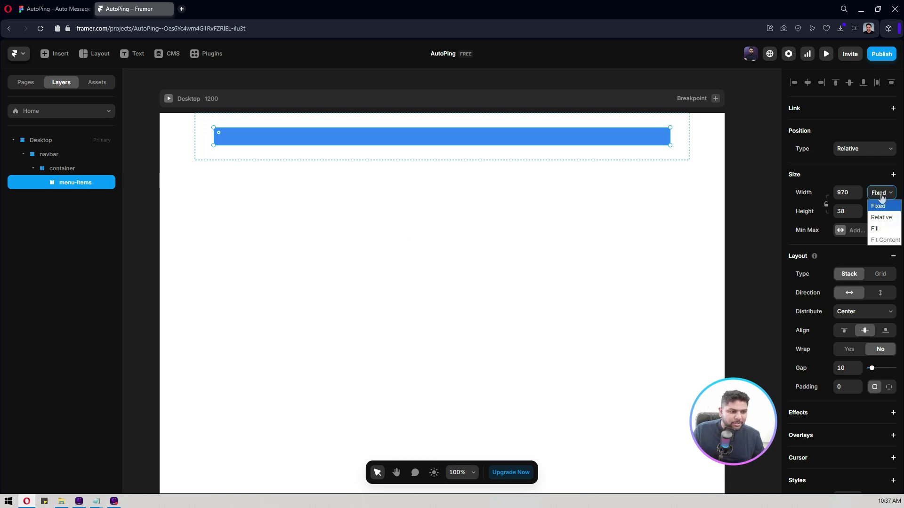
click(878, 232)
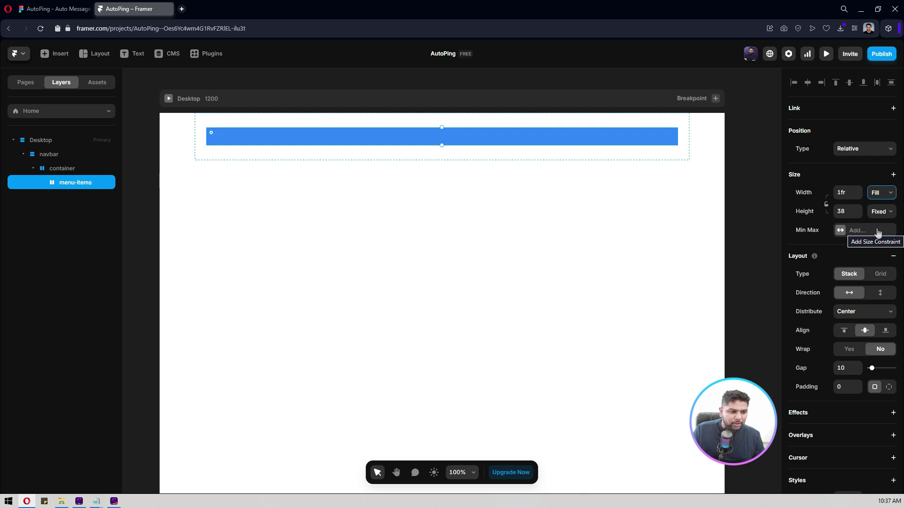
click(879, 211)
click(881, 247)
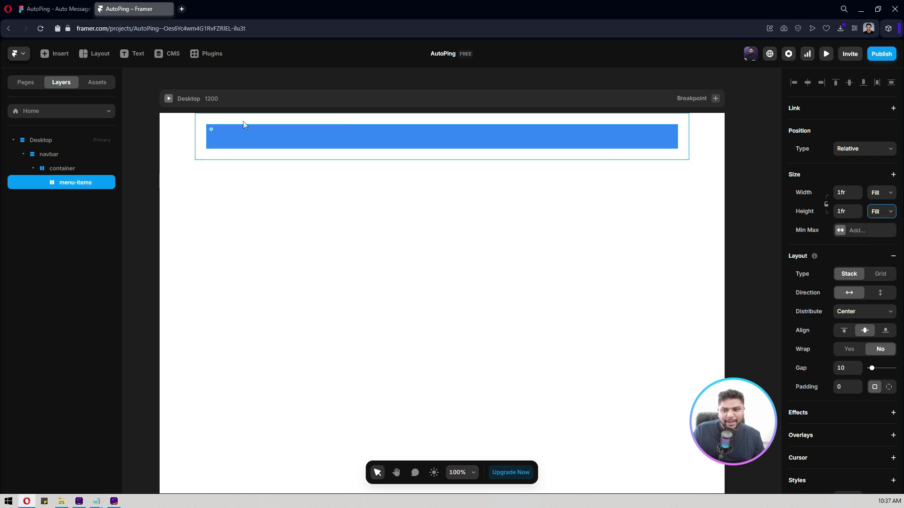
click(64, 169)
click(69, 182)
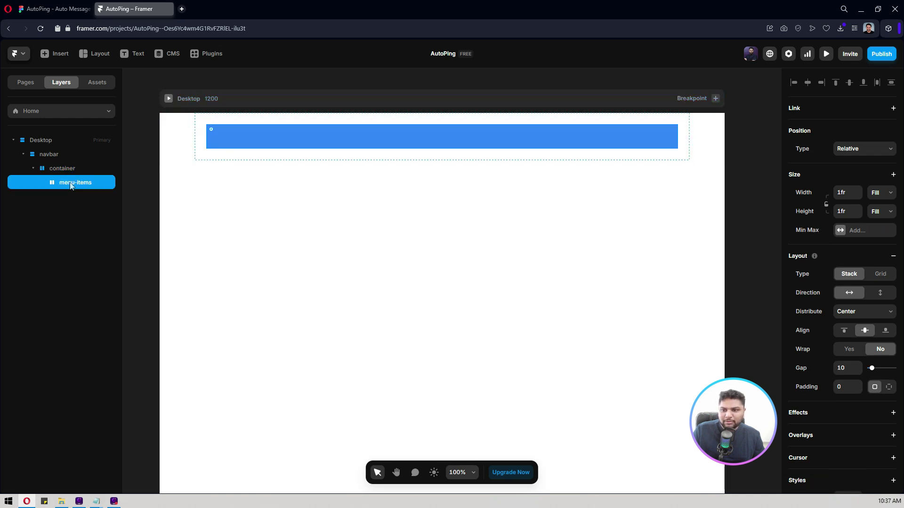
Check the logo in the Figma design, import the Logo file from the Autoping Hero Section folder into Framer, and nest it inside menu-items
click(56, 3)
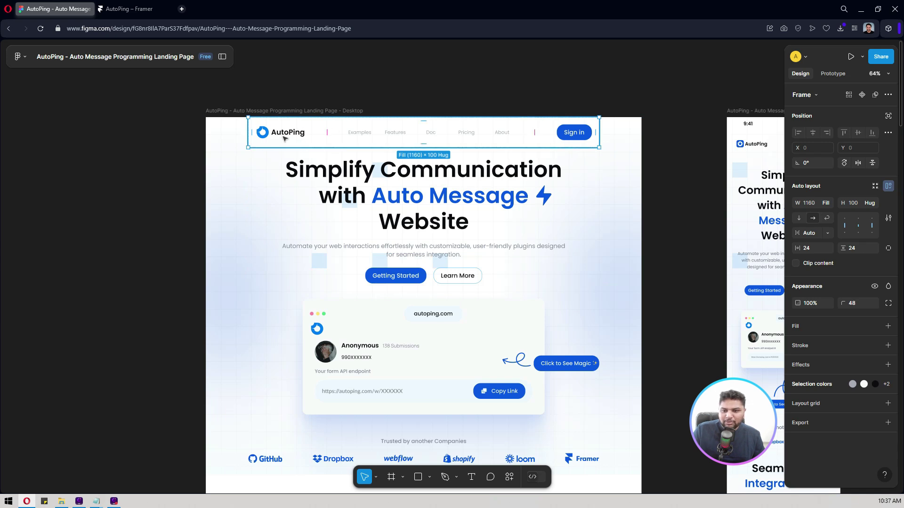
key(ctrl+Tab)
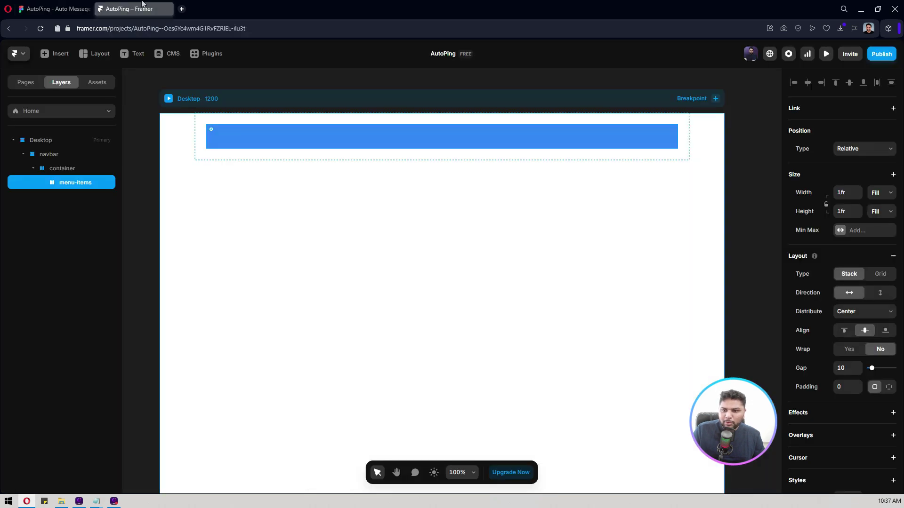
click(62, 500)
drag(655, 17, 546, 151)
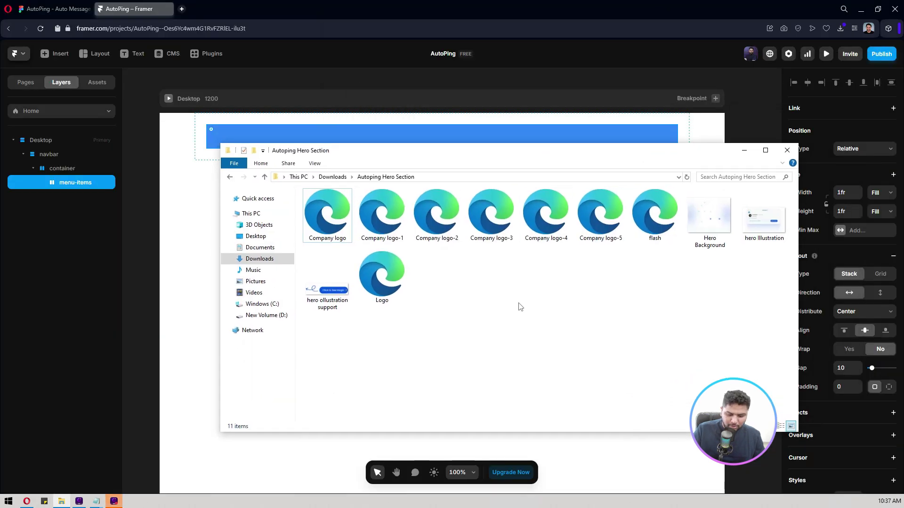
key(l)
drag(491, 154, 578, 191)
drag(481, 287, 235, 316)
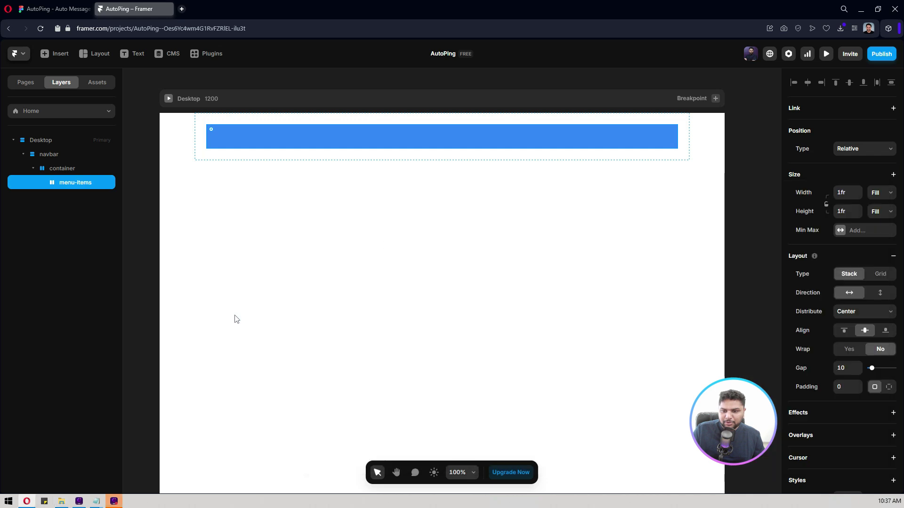
drag(415, 169, 265, 142)
drag(270, 151, 341, 215)
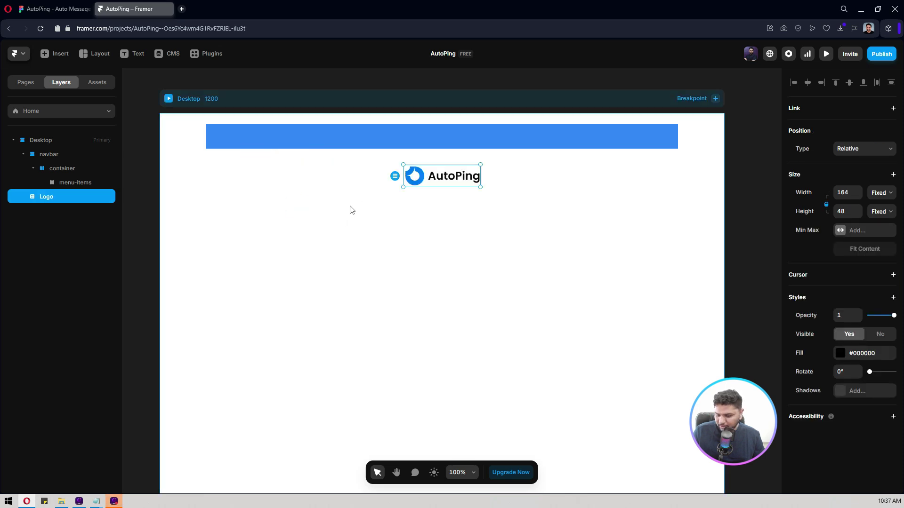
drag(52, 197, 88, 187)
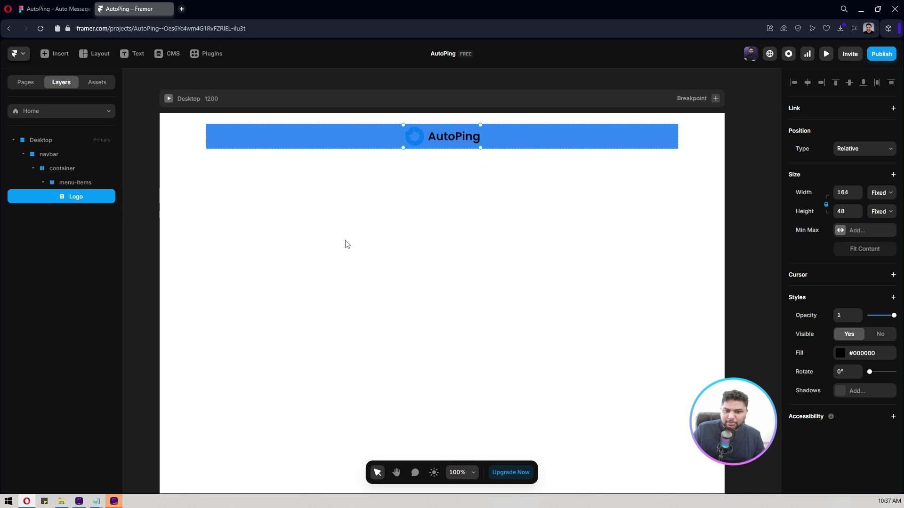
Glance at the Figma design, and place an instance of the project's button component on the Framer page below the navbar
click(71, 9)
click(116, 5)
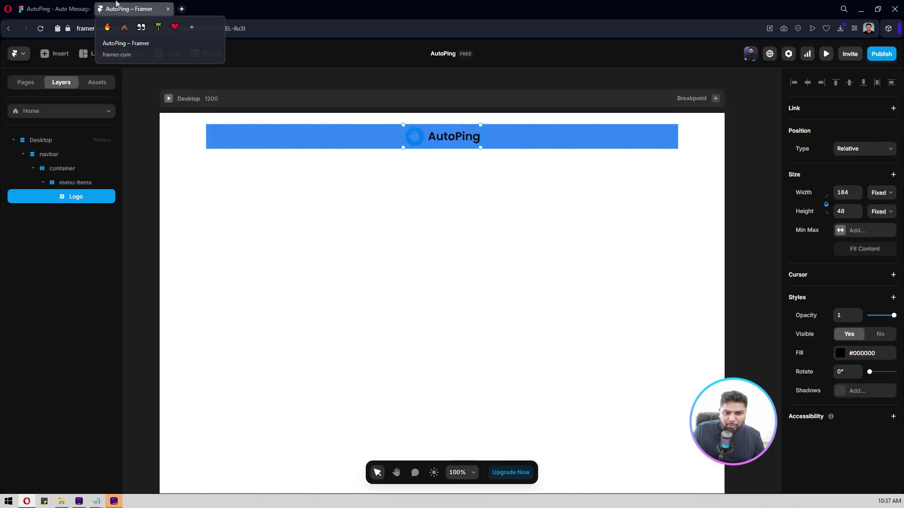
click(94, 84)
drag(42, 141, 444, 220)
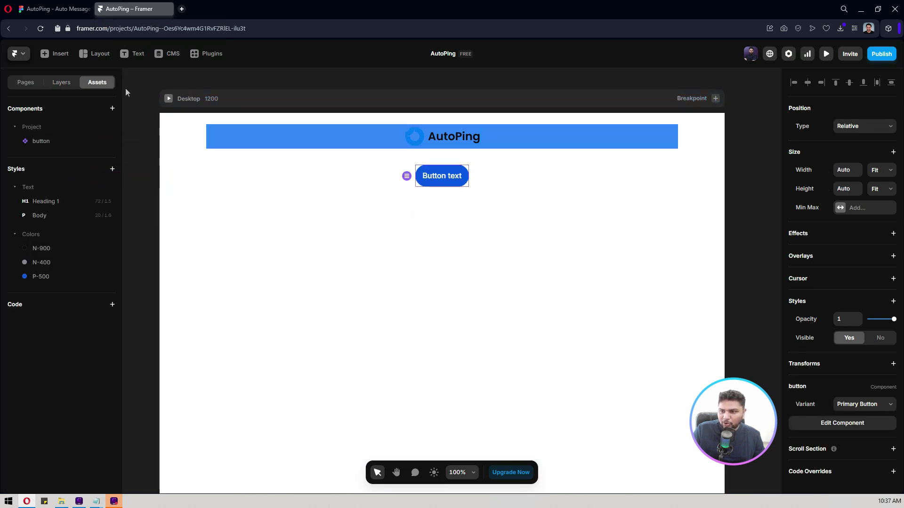
Expand the navbar layers and move the button instance into menu-items, directly below Logo
click(26, 85)
click(58, 84)
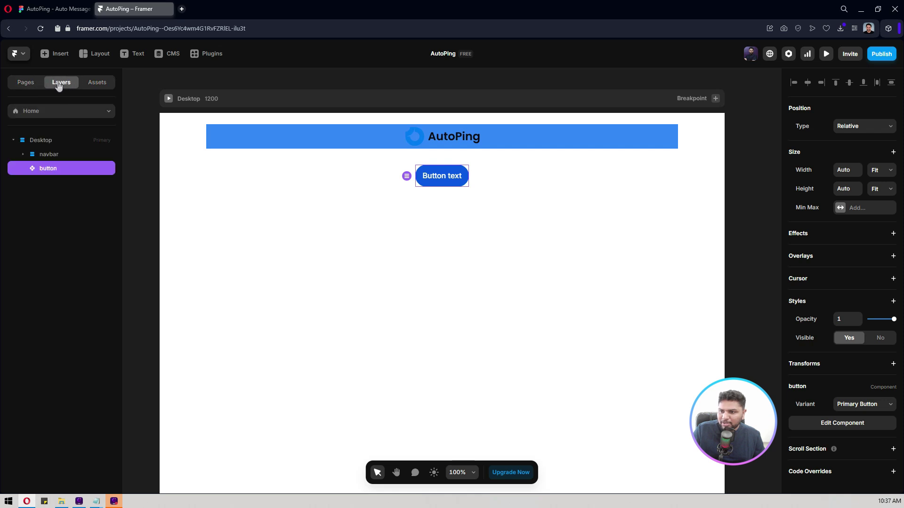
click(23, 154)
click(32, 168)
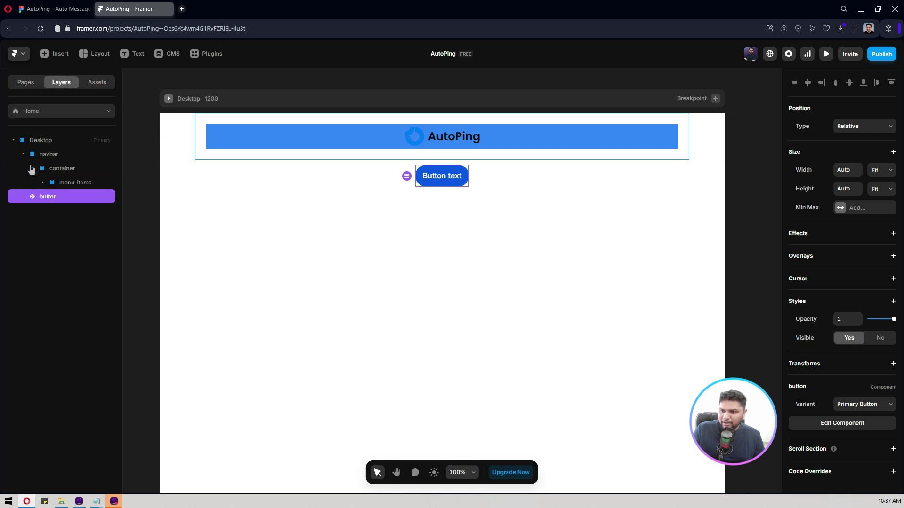
click(43, 182)
click(33, 210)
drag(33, 212, 92, 194)
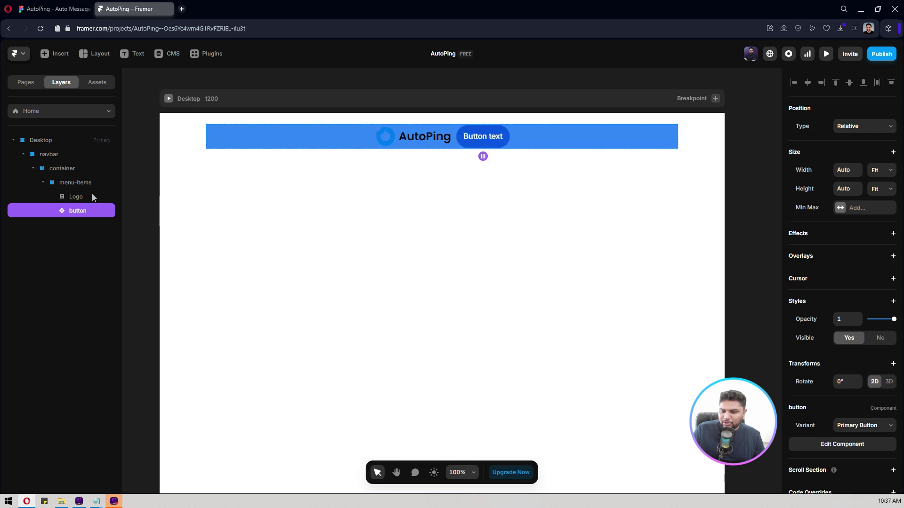
Review the navbar arrangement in the Figma design, and switch the Framer menu-items layout from stack to grid
click(54, 8)
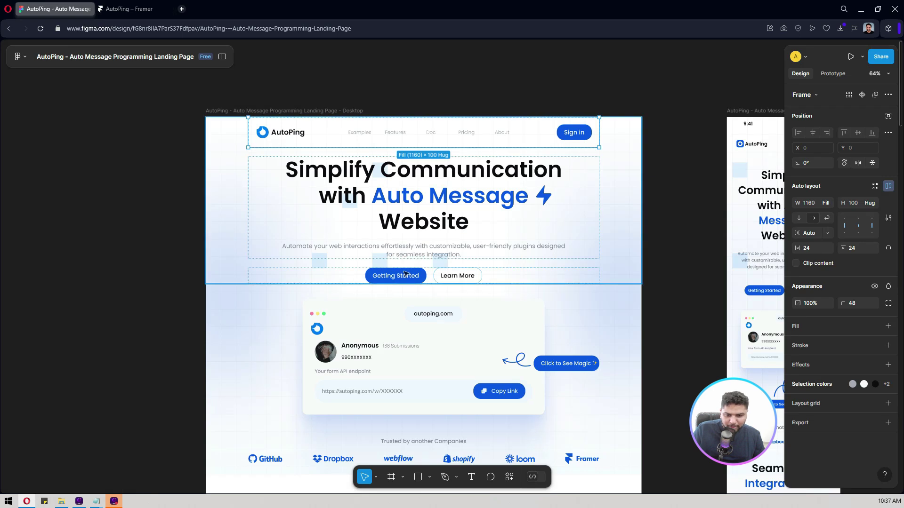
click(123, 5)
click(70, 183)
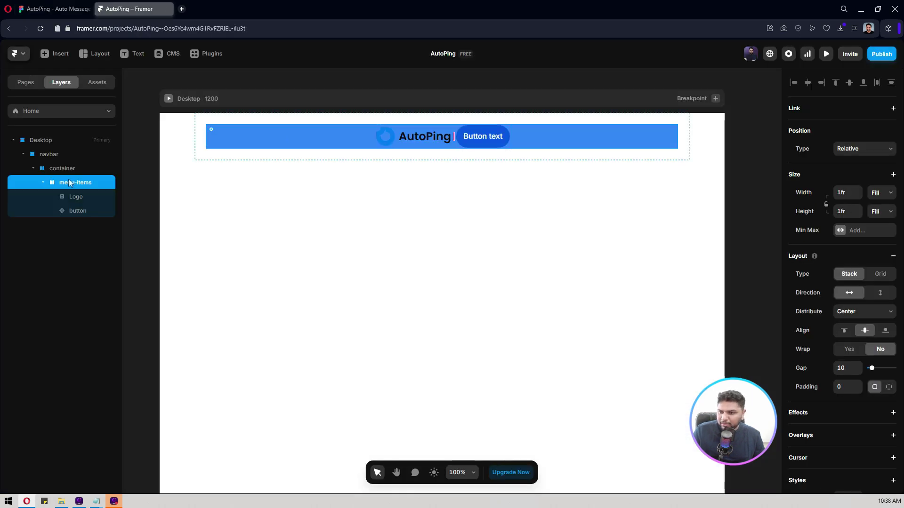
click(880, 275)
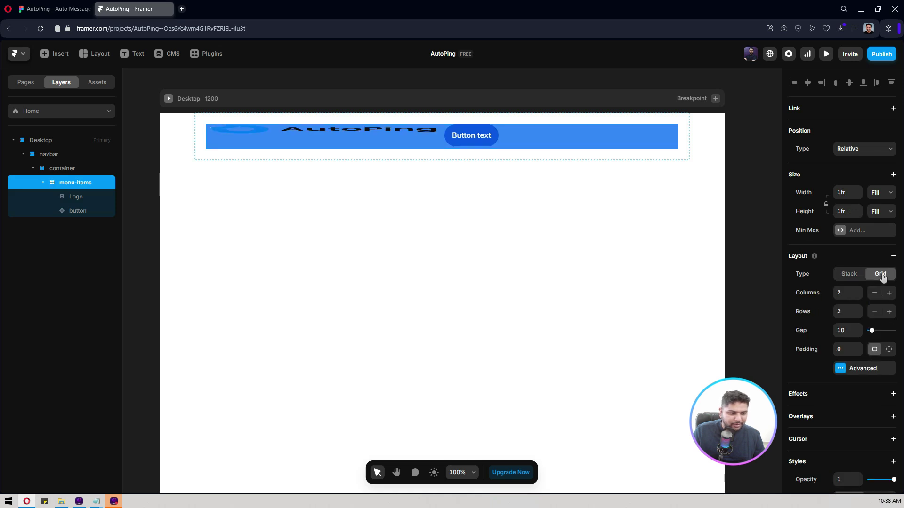
Set the menu-items grid to 3 columns and 1 row
click(842, 295)
text(3)
click(840, 312)
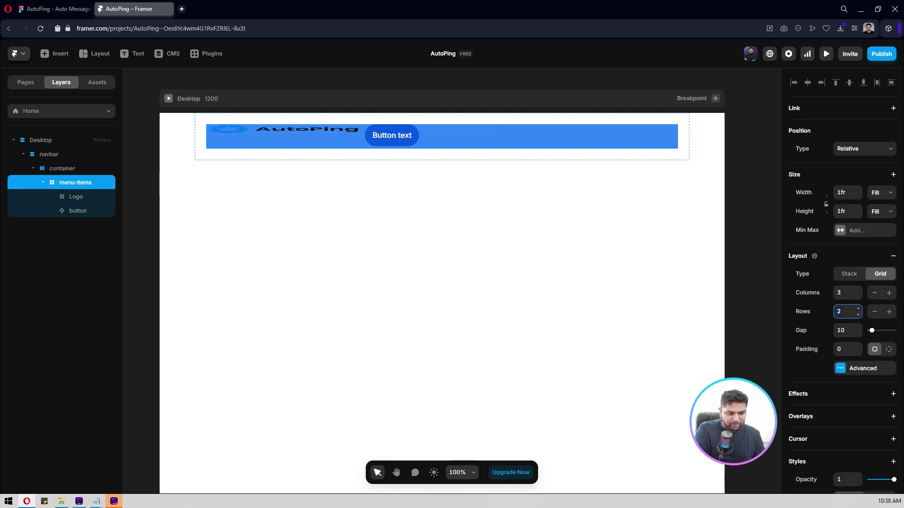
text(1)
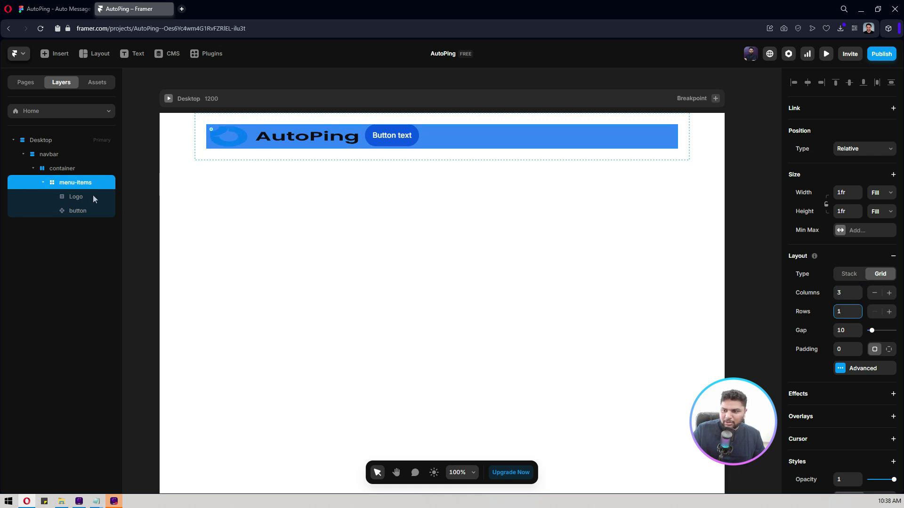
Compare the Logo and button layers in menu-items with the navbar layout in the AutoPing Figma design
click(78, 198)
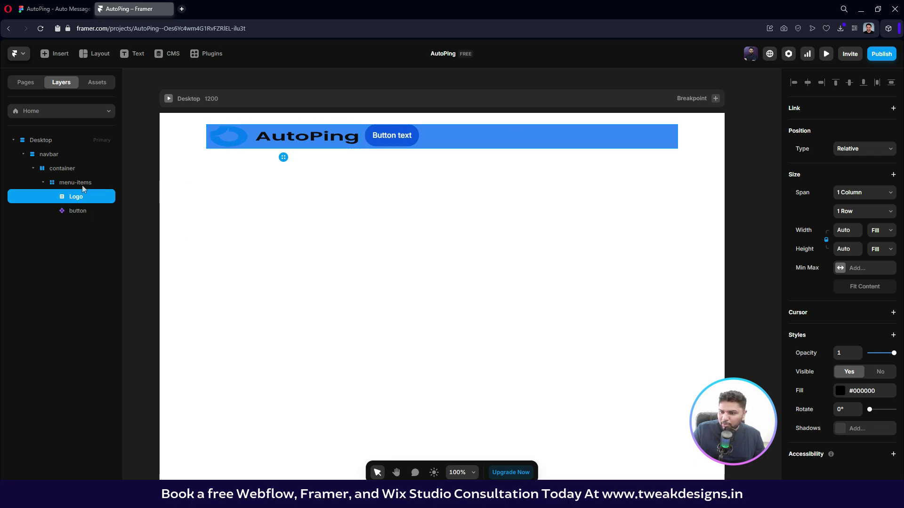
click(82, 185)
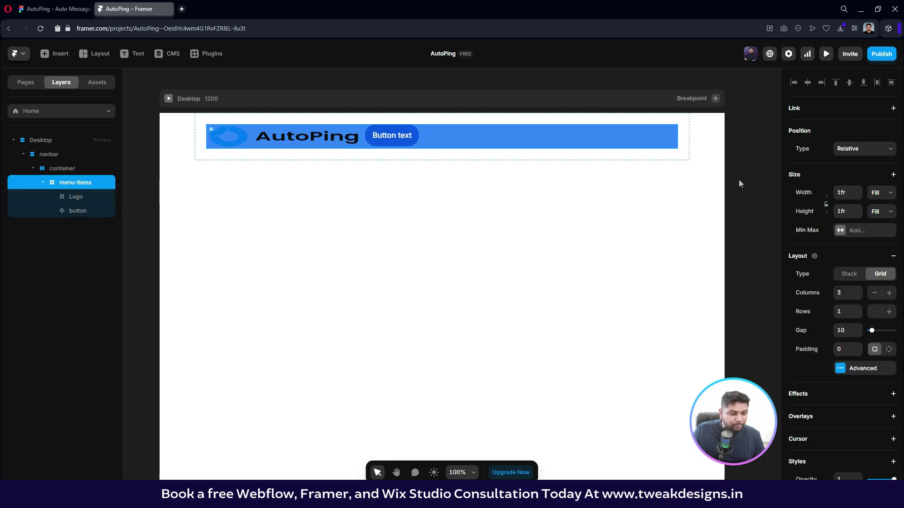
click(82, 200)
click(80, 208)
click(78, 200)
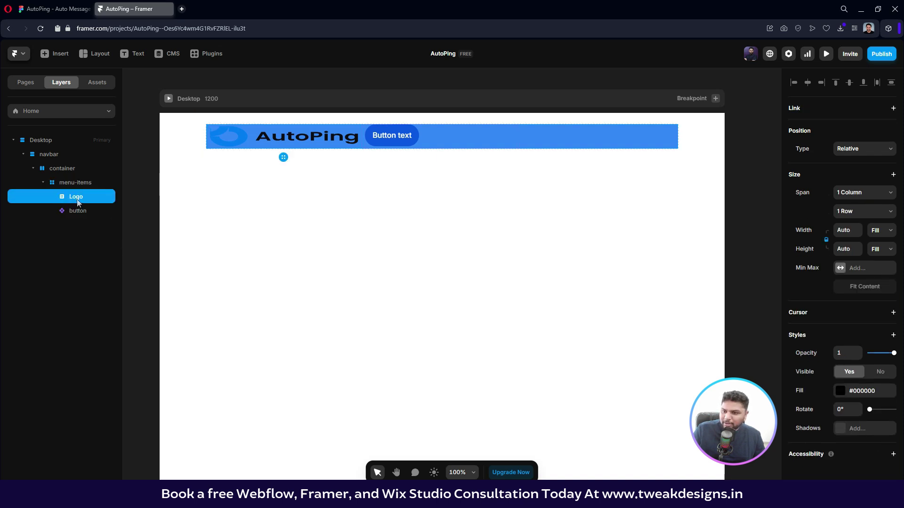
click(54, 8)
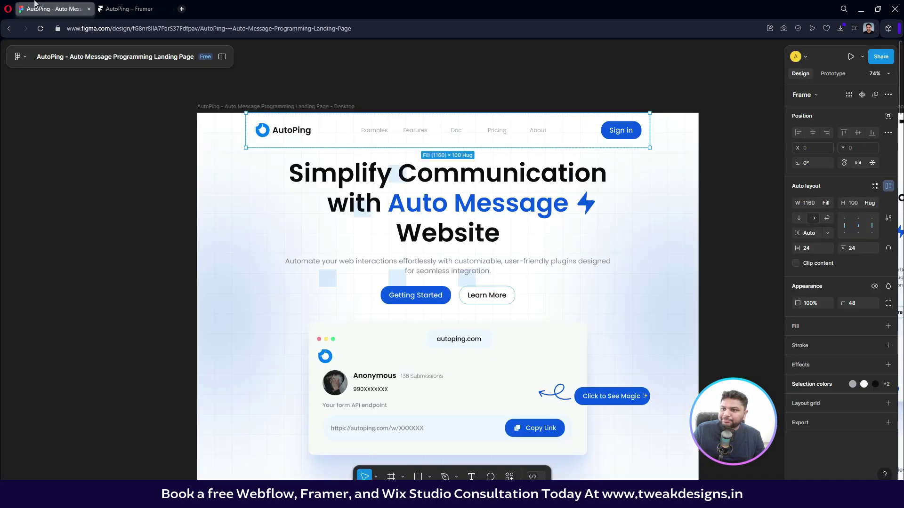
click(117, 9)
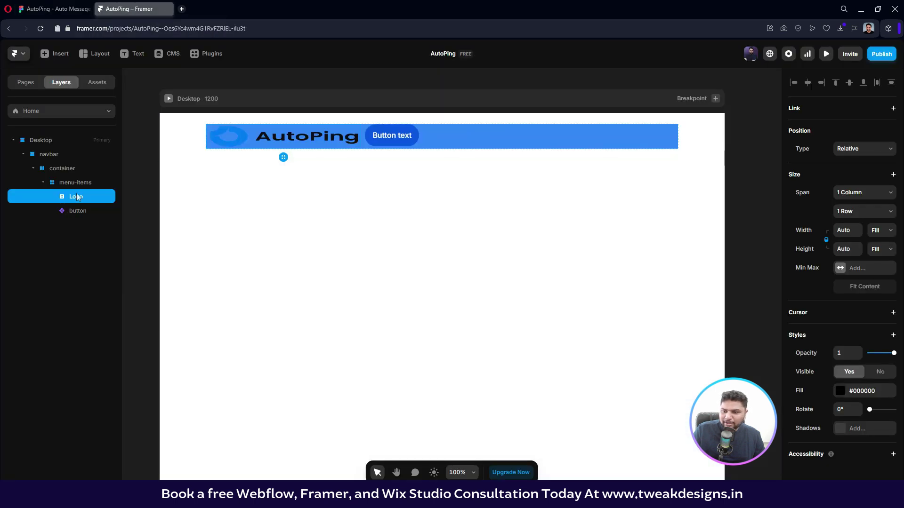
key(ctrl+Tab)
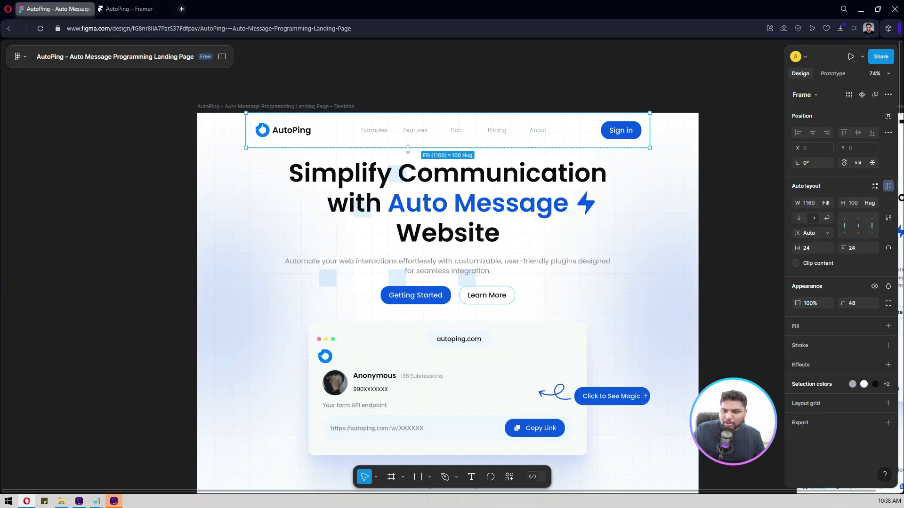
key(ctrl+Tab)
Add a text element reading "Link" between the logo and the button in the navbar grid
click(133, 53)
click(443, 135)
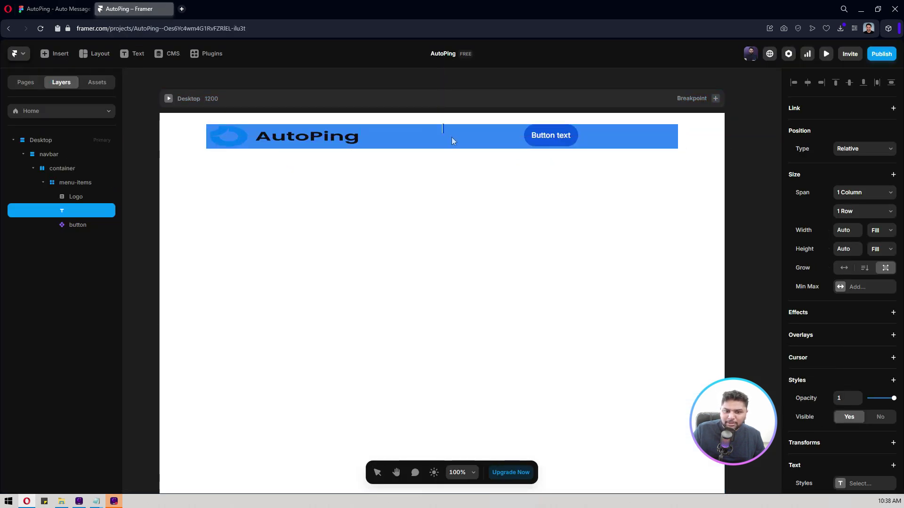
text(Link)
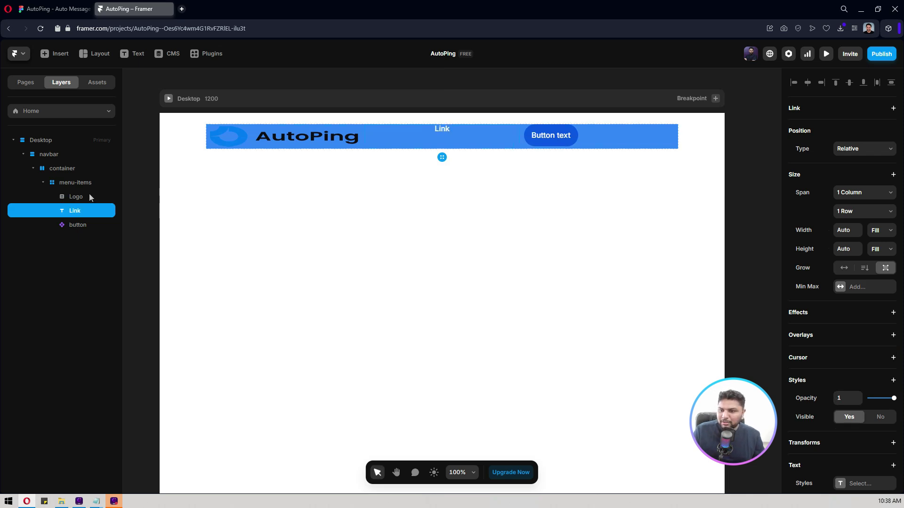
click(73, 183)
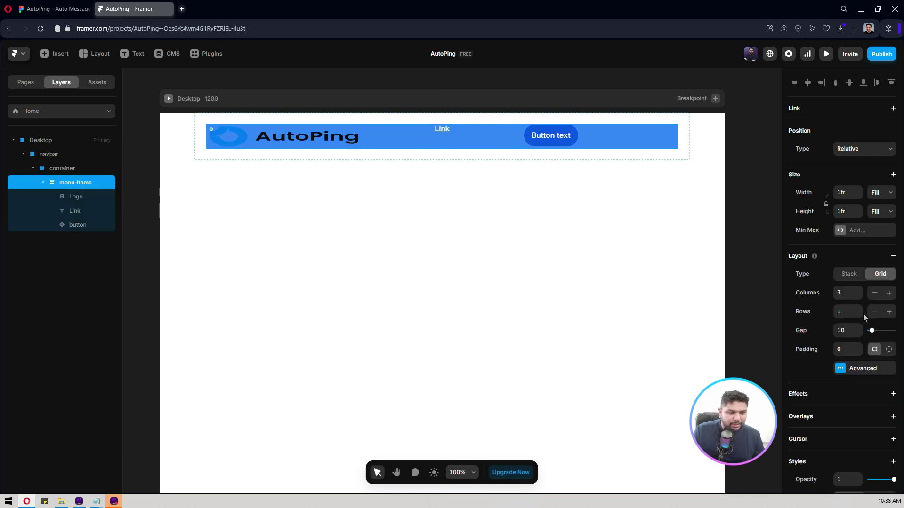
click(861, 368)
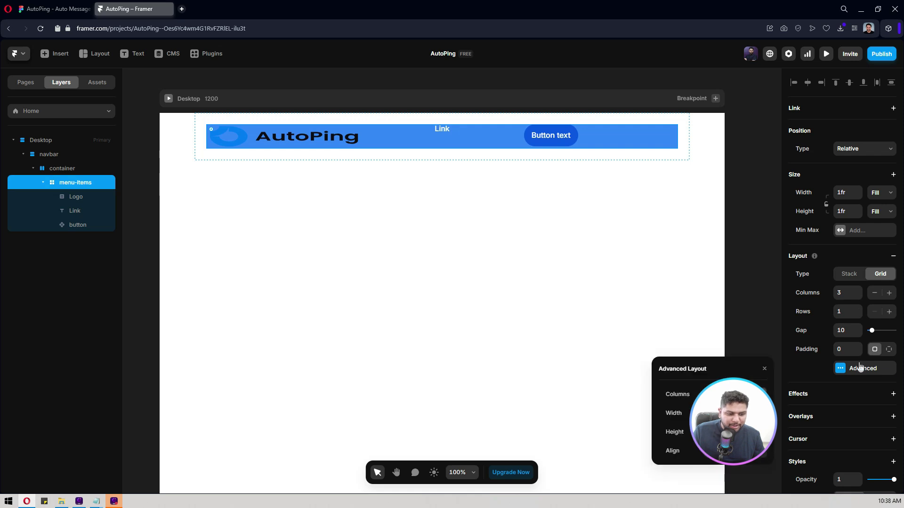
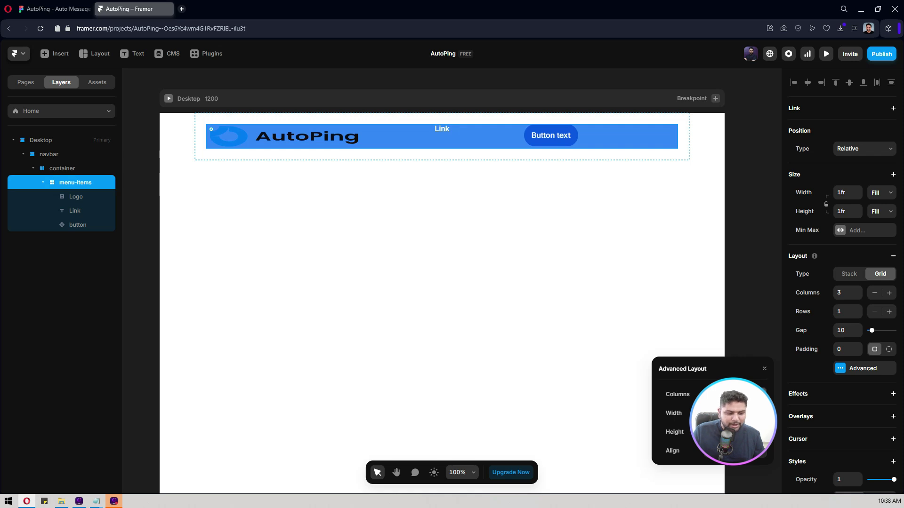
click(760, 368)
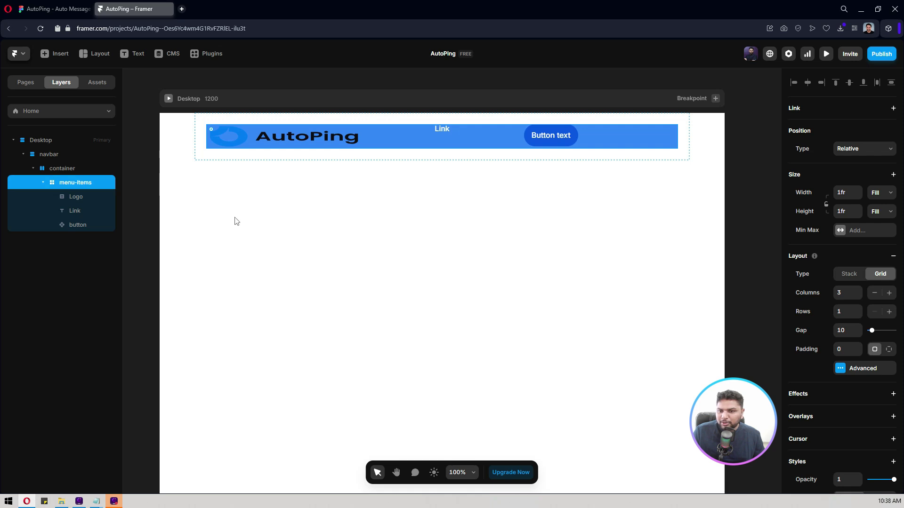
Try a relative width on the Logo layer and undo the change
click(108, 194)
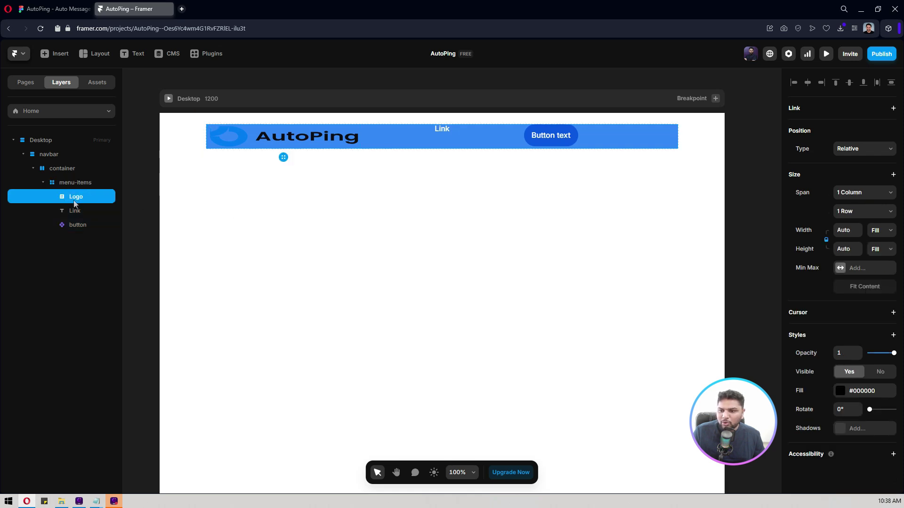
click(881, 233)
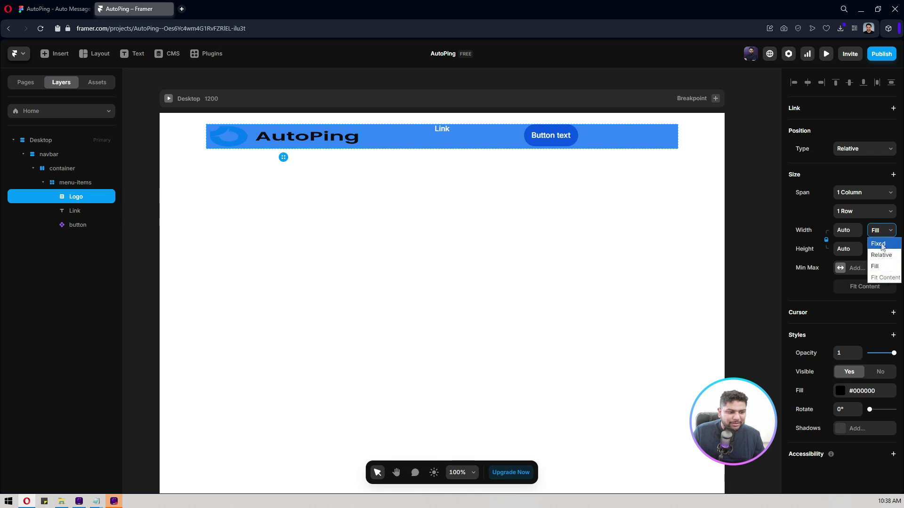
click(883, 254)
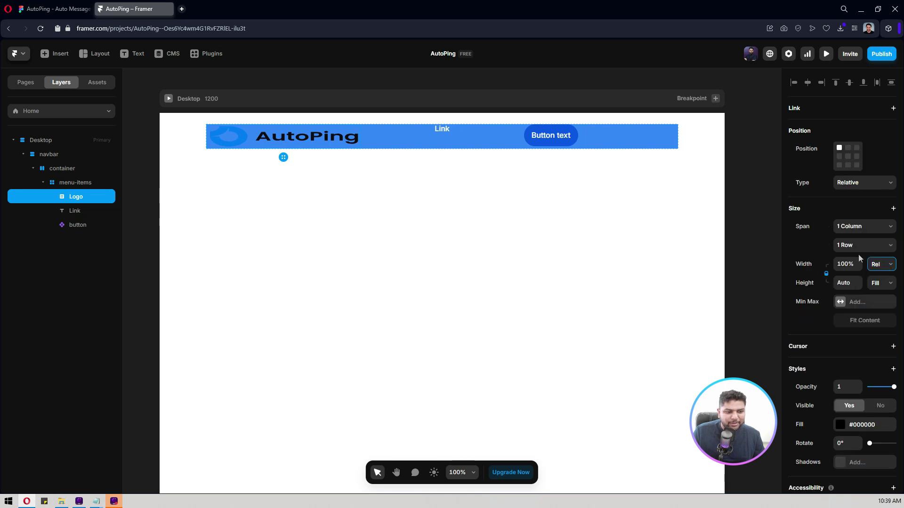
key(ctrl+z)
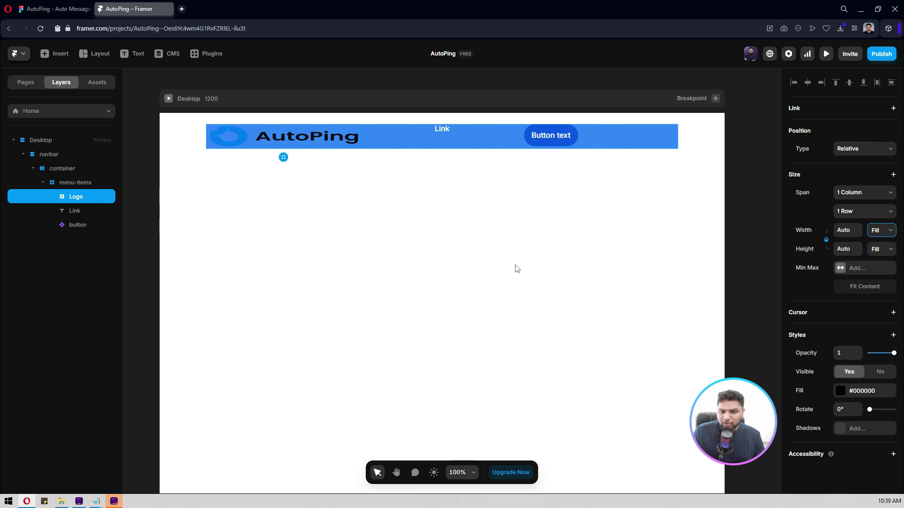
Wrap the button, the Link text and the Logo each in its own frame inside menu-items
click(68, 209)
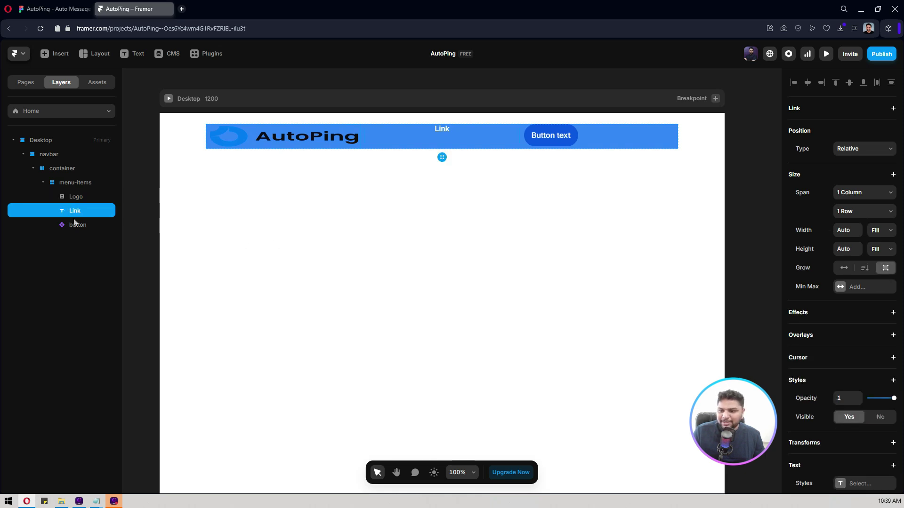
click(78, 226)
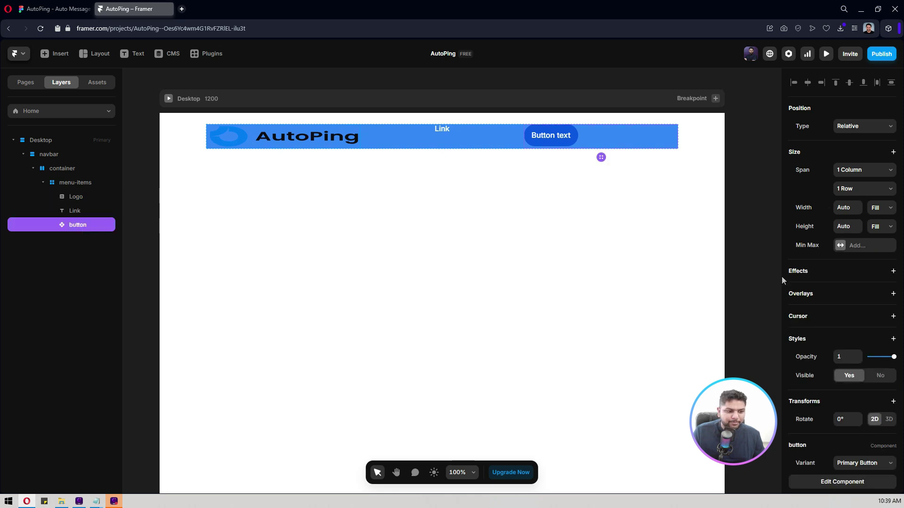
right_click(80, 224)
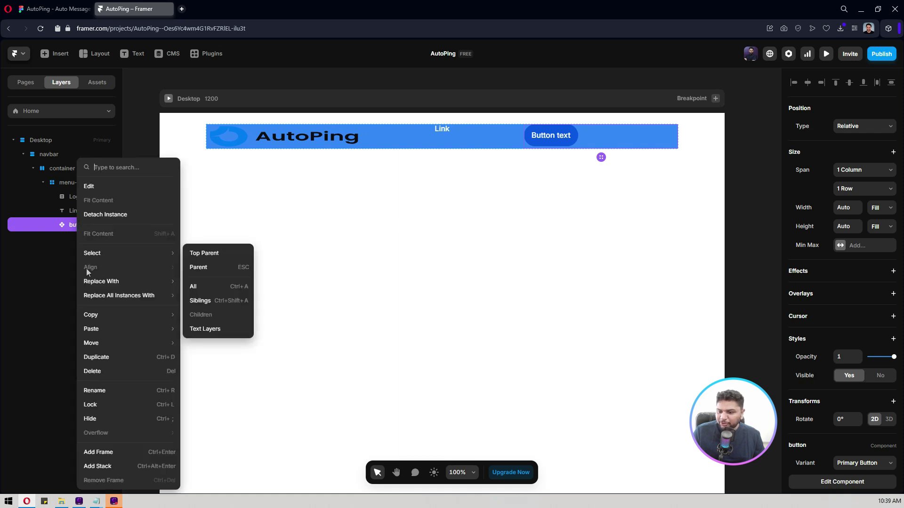
click(99, 453)
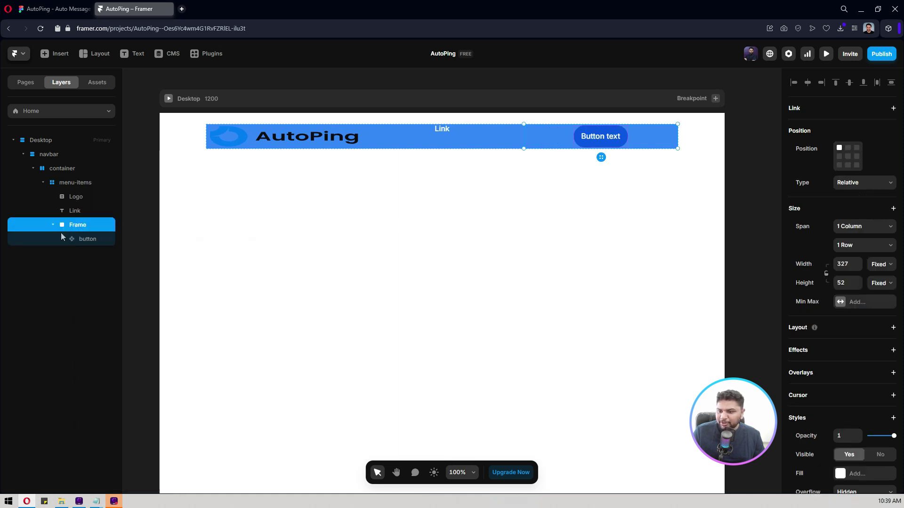
right_click(72, 211)
click(97, 451)
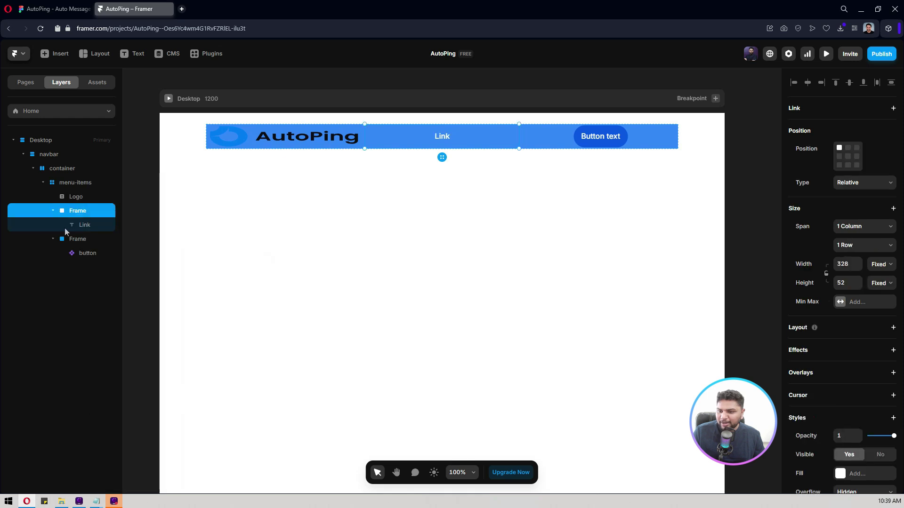
click(70, 194)
right_click(69, 193)
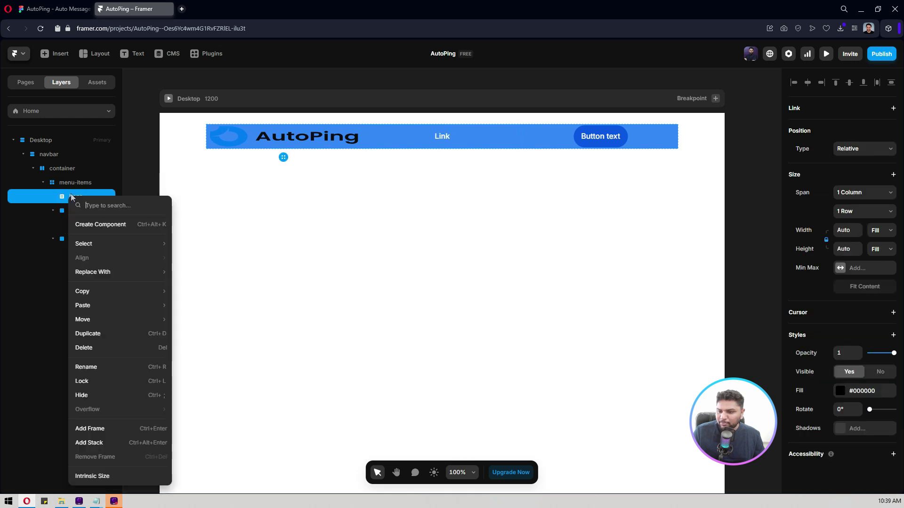
click(102, 428)
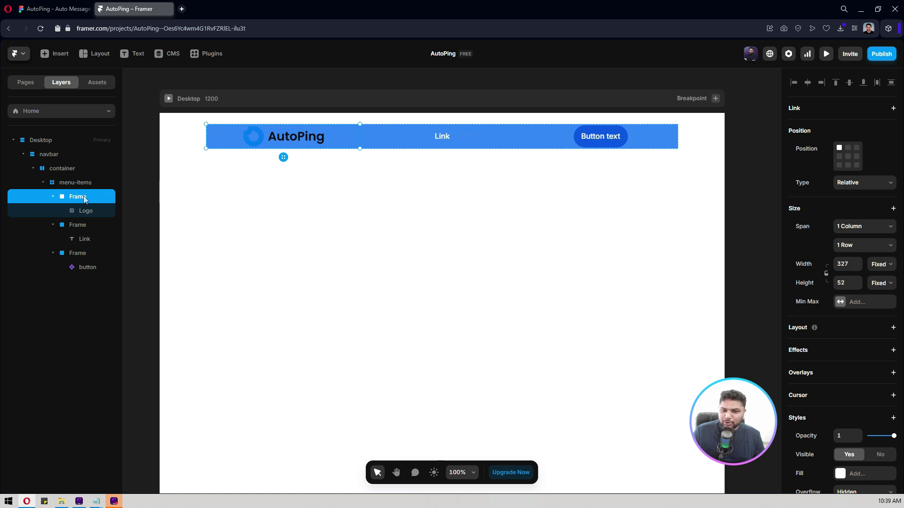
Add a stack layout to the frame around the Logo, try the Start distribution and set it back to Center
click(79, 211)
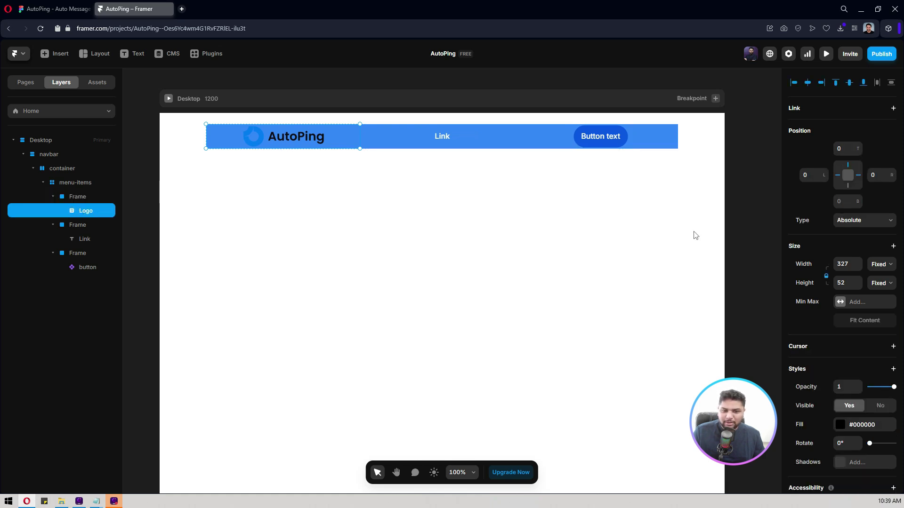
scroll(842, 282, down, 1)
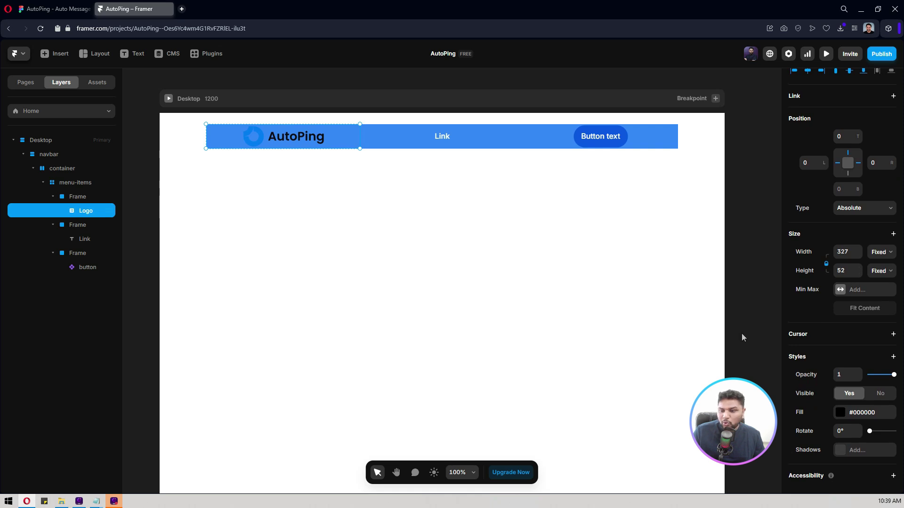
click(80, 196)
scroll(803, 293, down, 2)
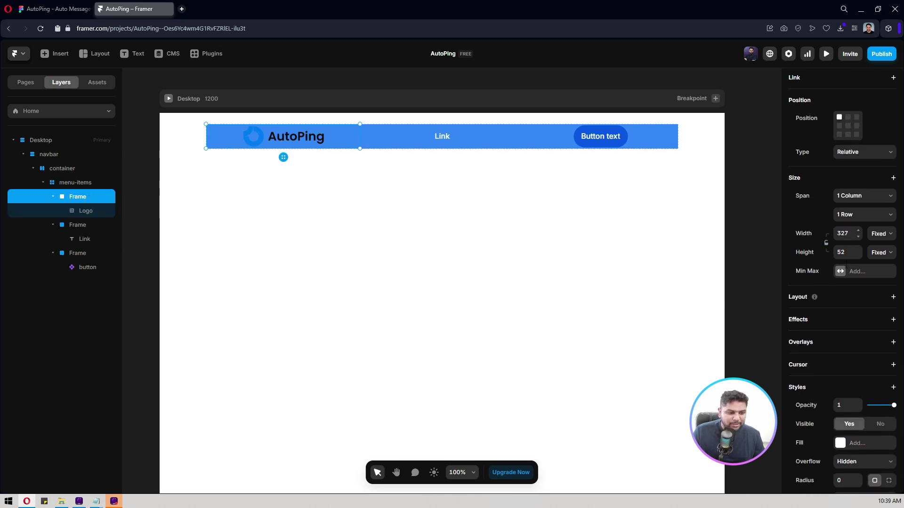
click(803, 293)
click(840, 337)
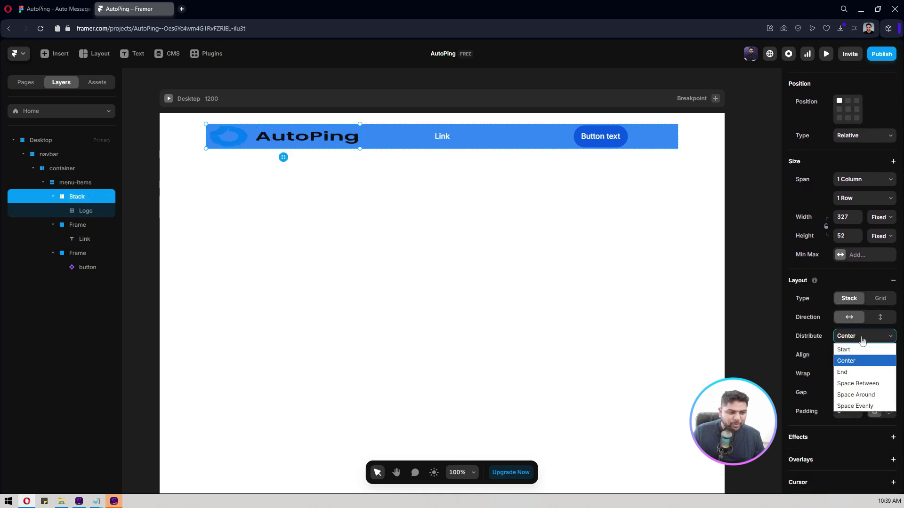
click(846, 349)
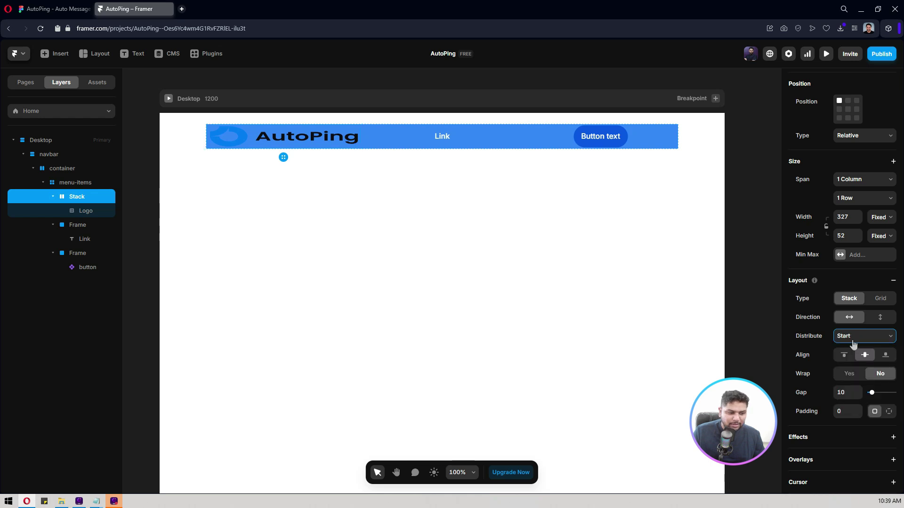
click(858, 335)
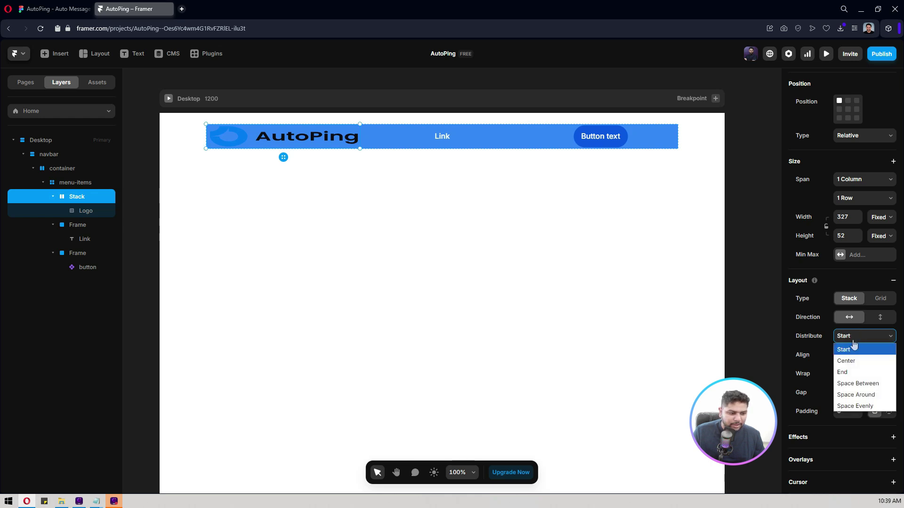
click(849, 361)
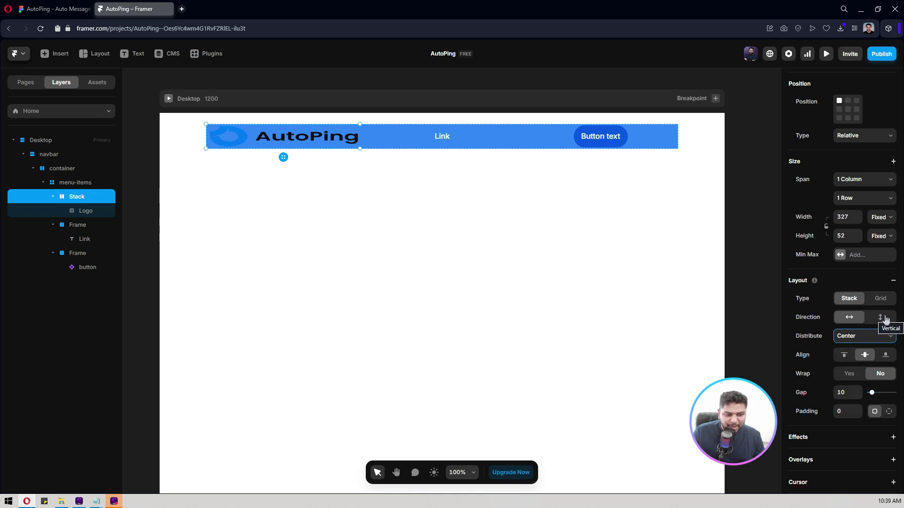
click(86, 212)
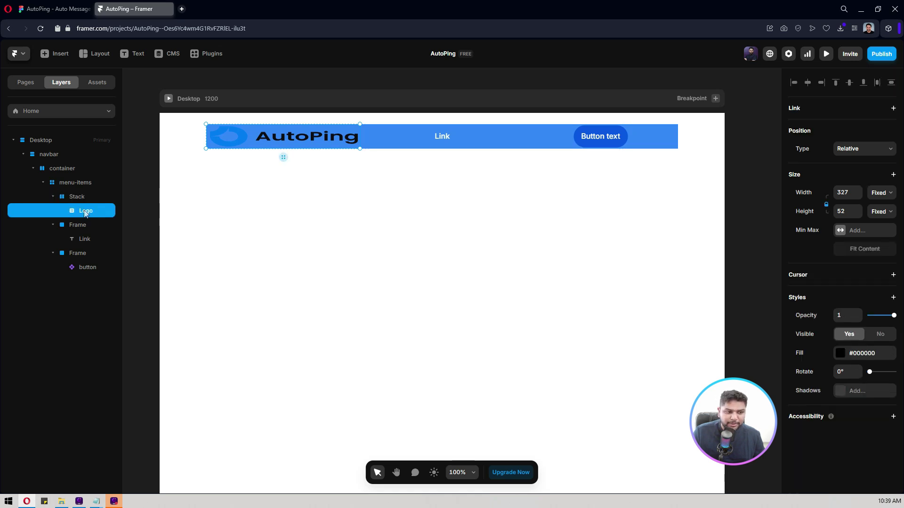
click(78, 198)
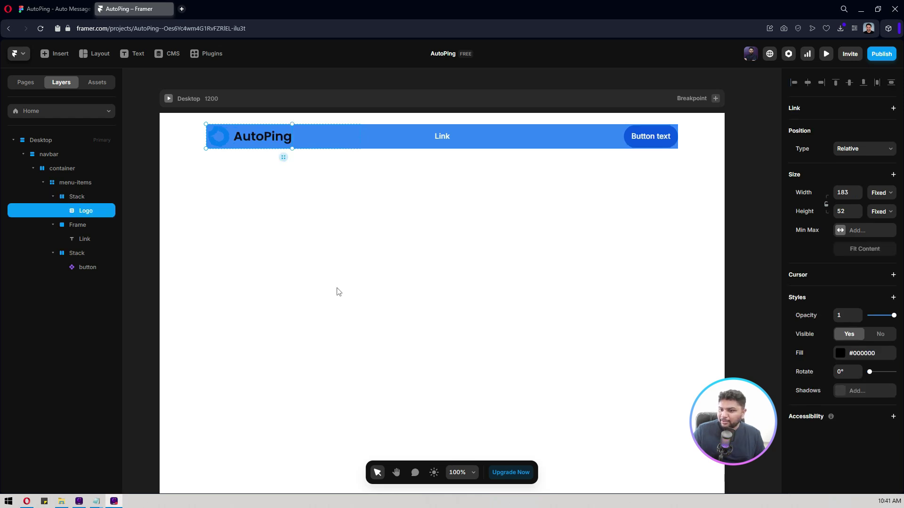
click(82, 202)
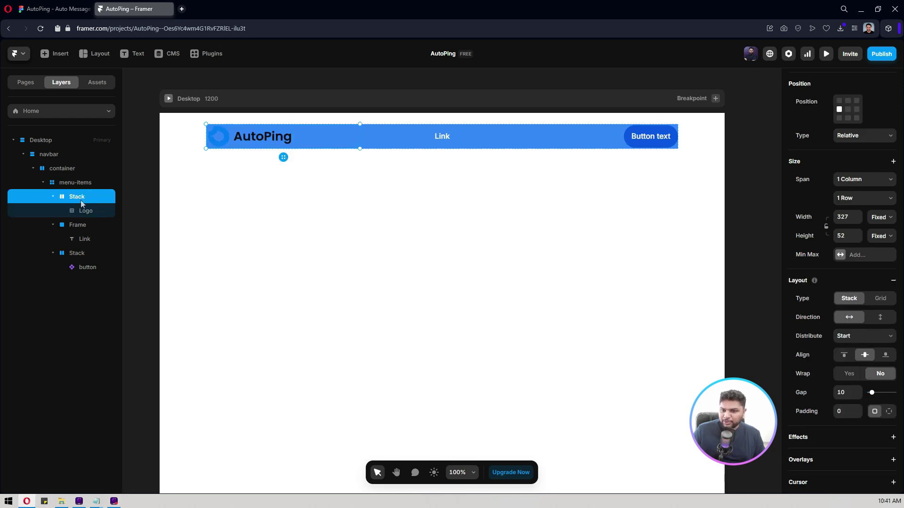
Compare the Logo layer and its parent stack with the logo in the Figma design, and return to Framer
click(84, 212)
click(80, 197)
click(85, 213)
click(82, 204)
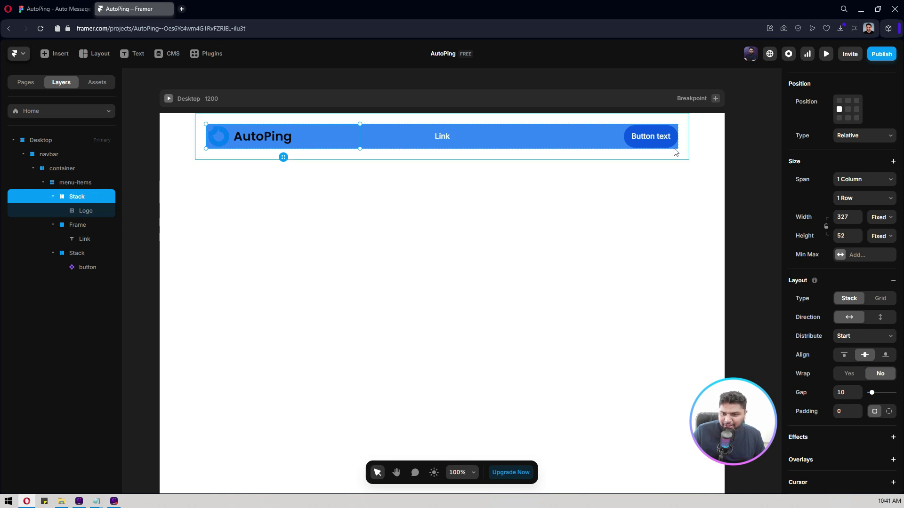
click(82, 211)
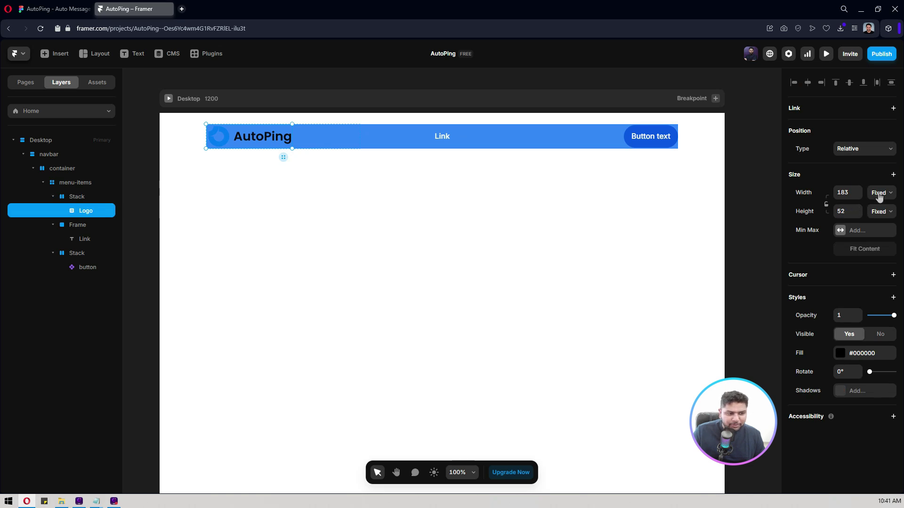
click(29, 8)
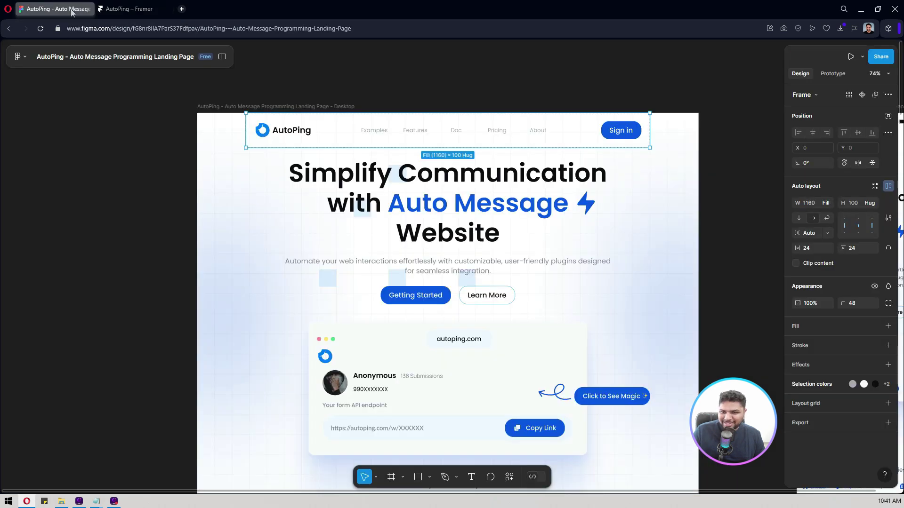
click(291, 133)
key(Escape)
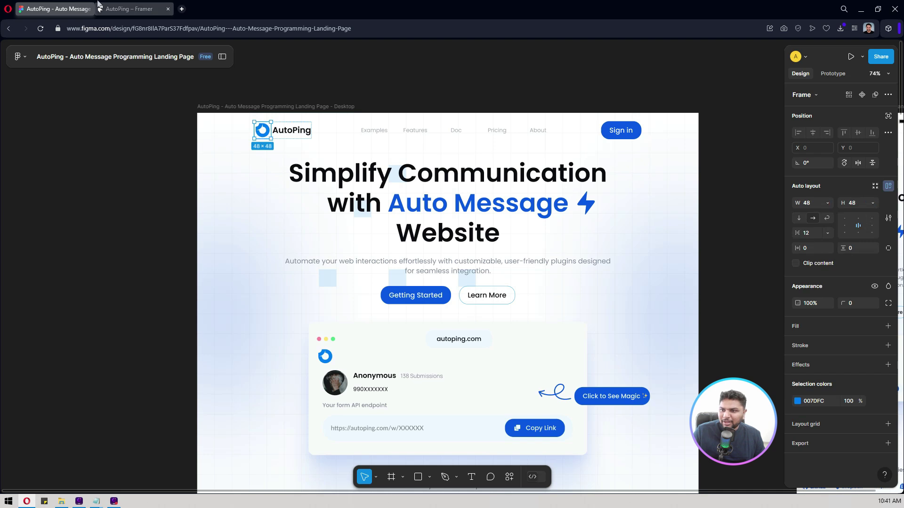
click(134, 8)
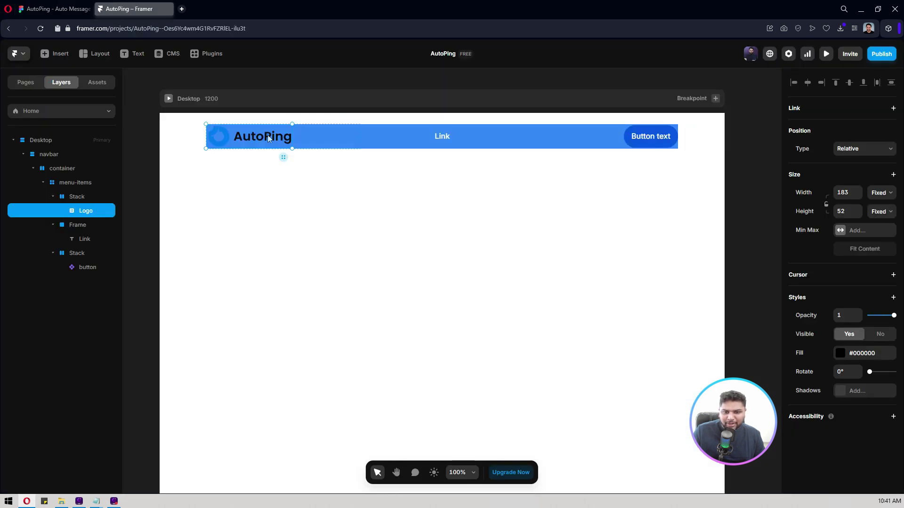
click(80, 8)
click(137, 9)
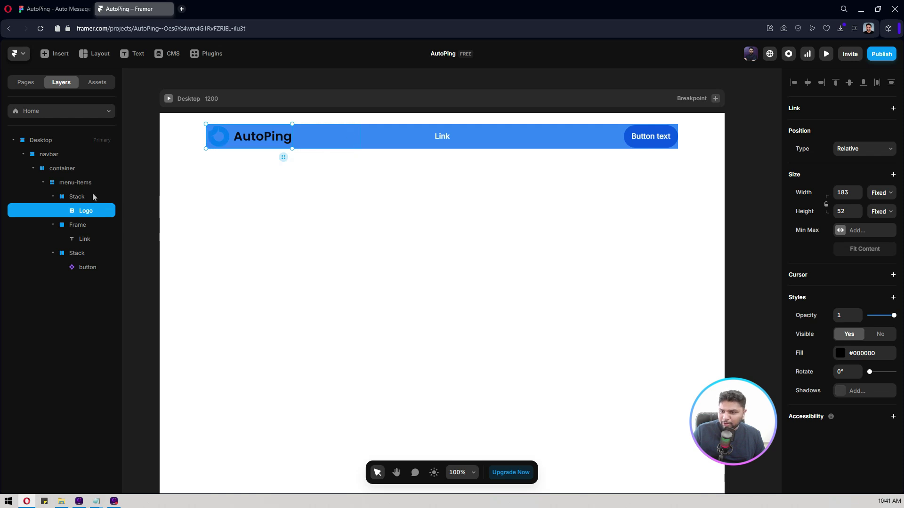
Remove the blue fill from the menu-items grid
click(83, 182)
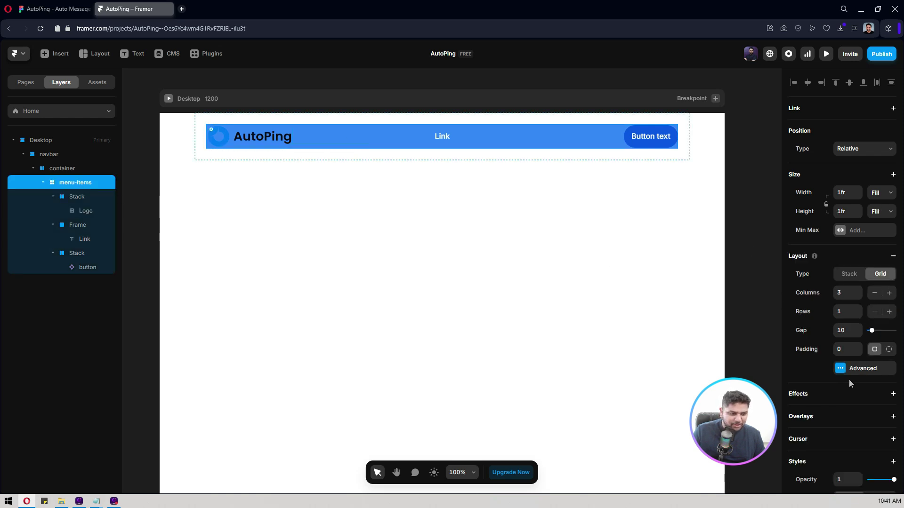
scroll(848, 379, down, 5)
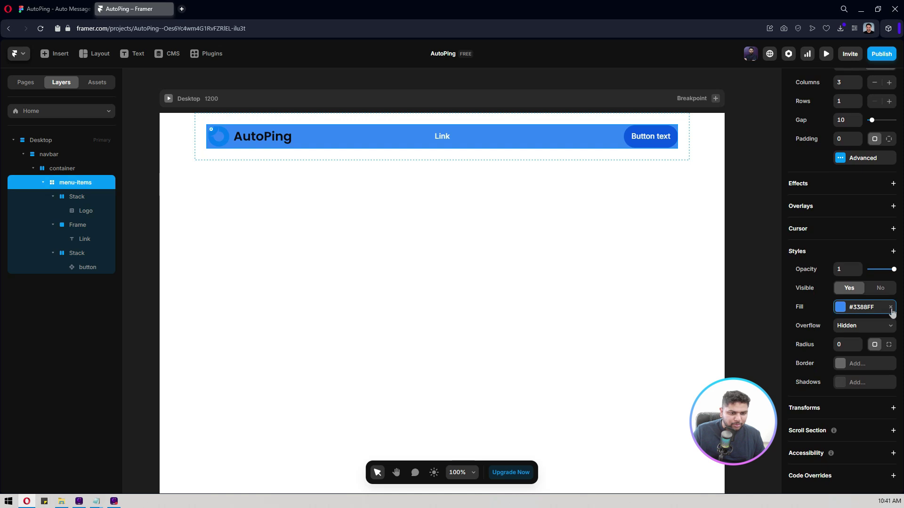
click(890, 307)
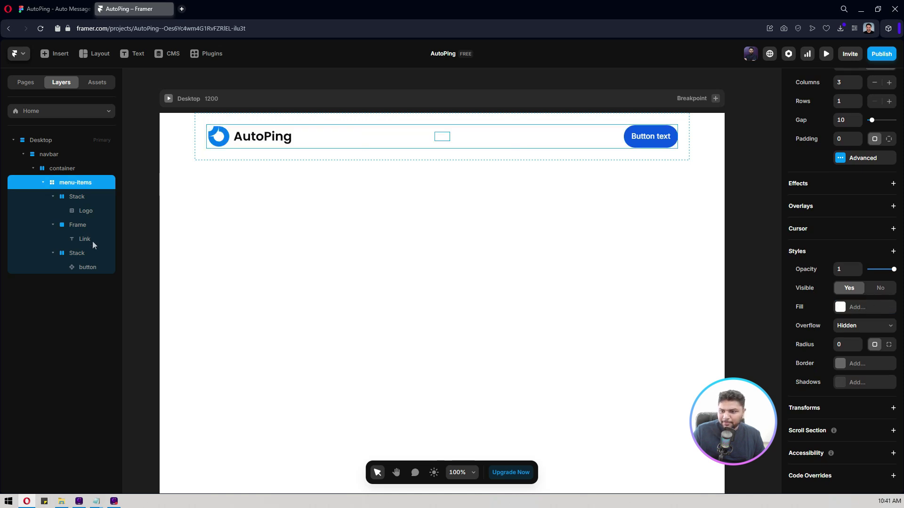
Try the N-400 color style on the Link text and settle on N-900
click(93, 240)
scroll(830, 282, down, 2)
scroll(829, 279, down, 5)
click(857, 285)
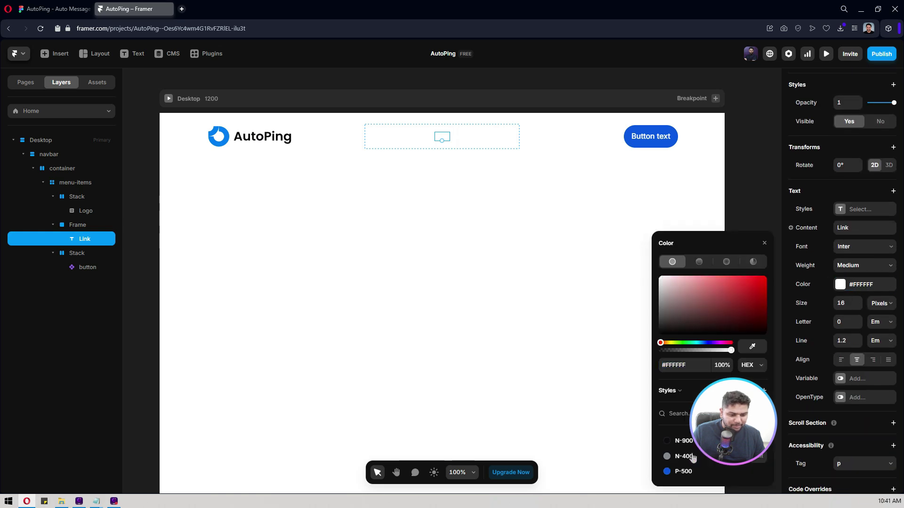
click(684, 456)
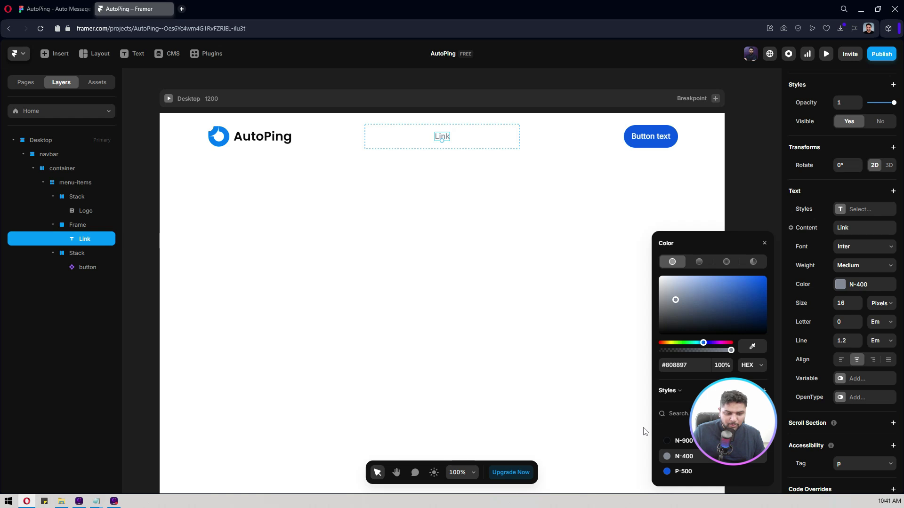
click(683, 440)
Check the extents of the navbar cells and collapse the logo, link and button wrappers inside menu-items
click(288, 136)
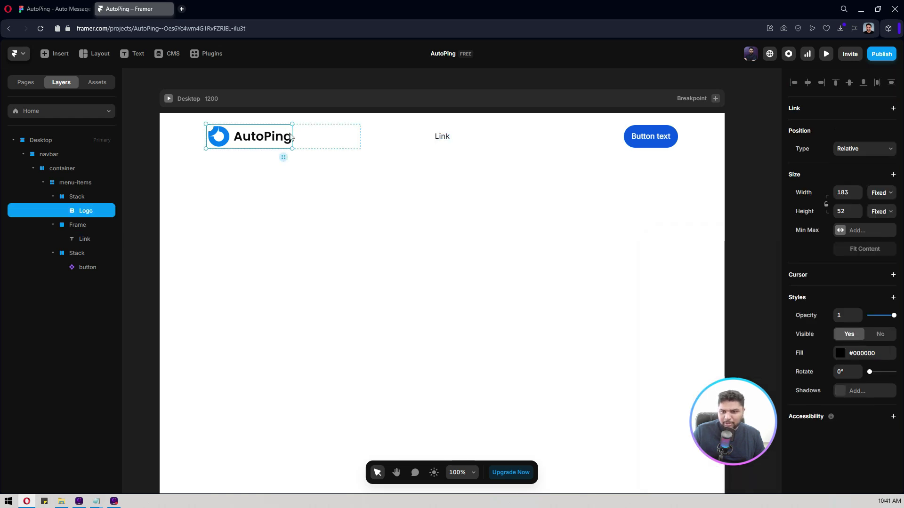
click(383, 135)
click(339, 140)
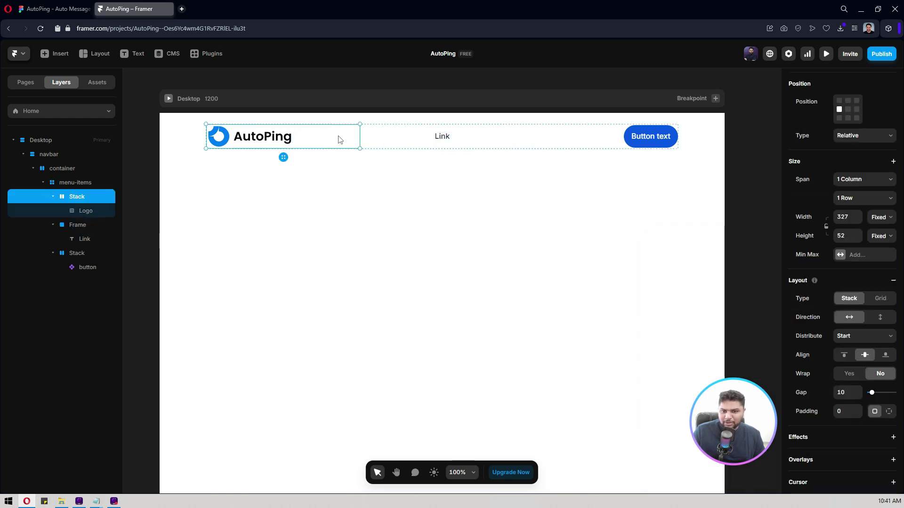
click(79, 183)
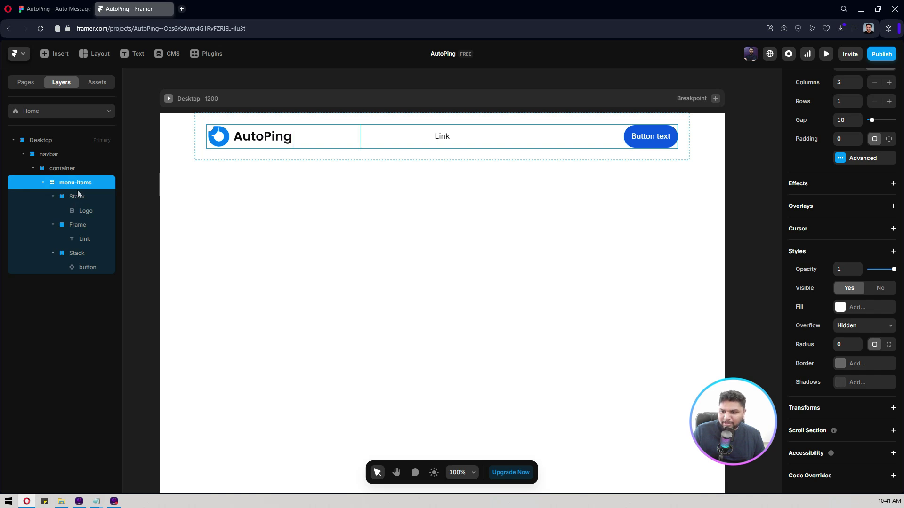
click(53, 196)
click(53, 211)
click(53, 225)
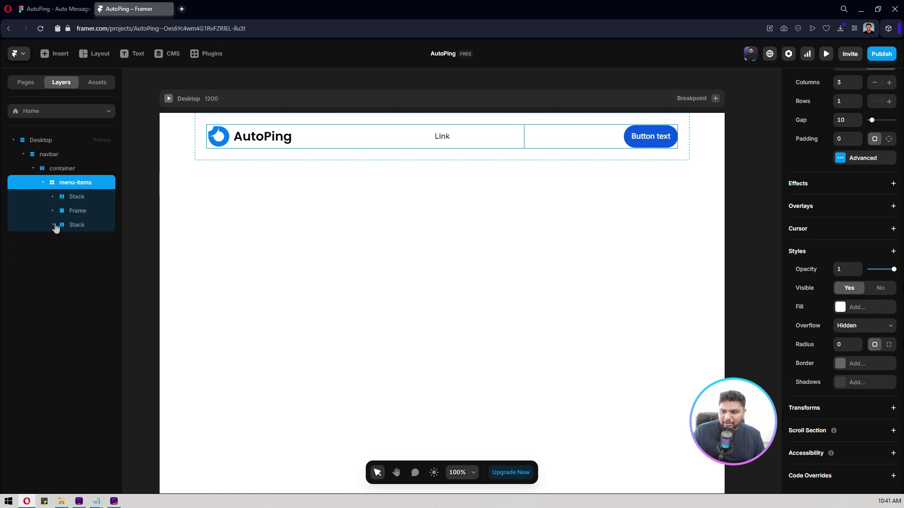
Duplicate the Link text inside its frame and select both copies to review their position settings
click(440, 137)
click(441, 138)
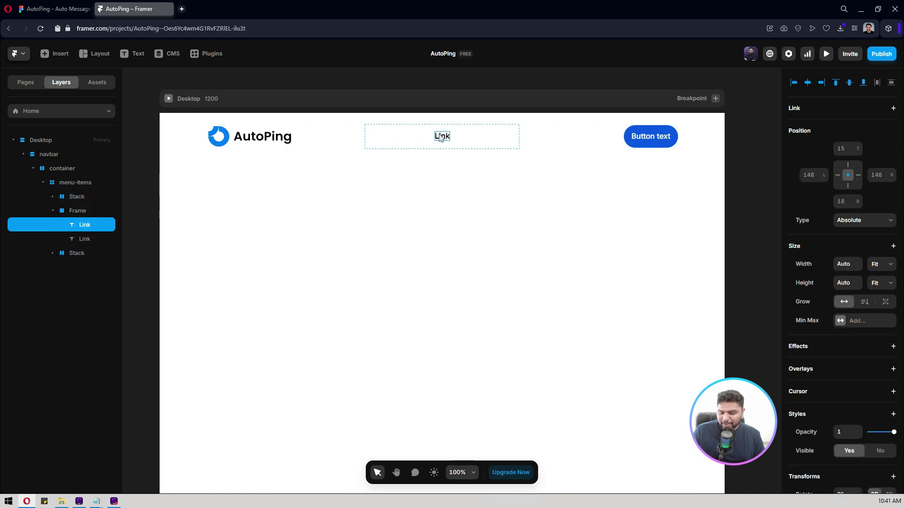
shift+click(82, 239)
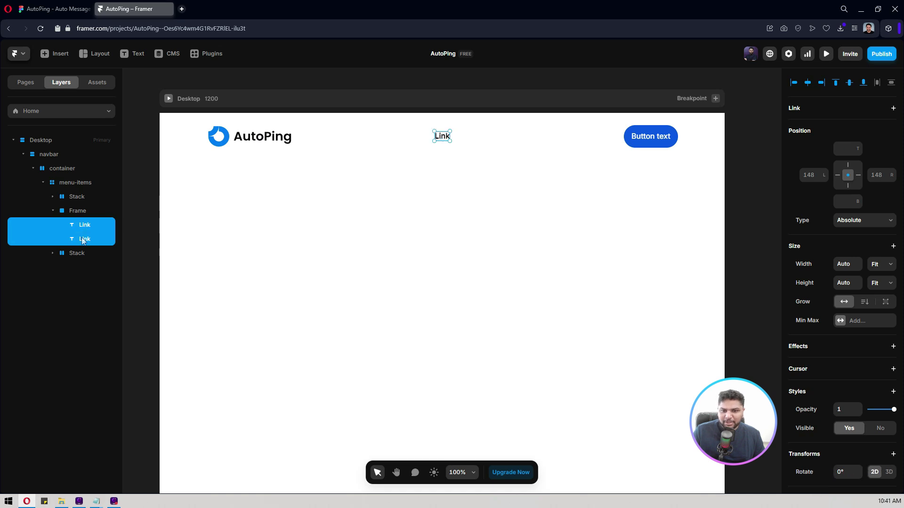
scroll(828, 249, down, 3)
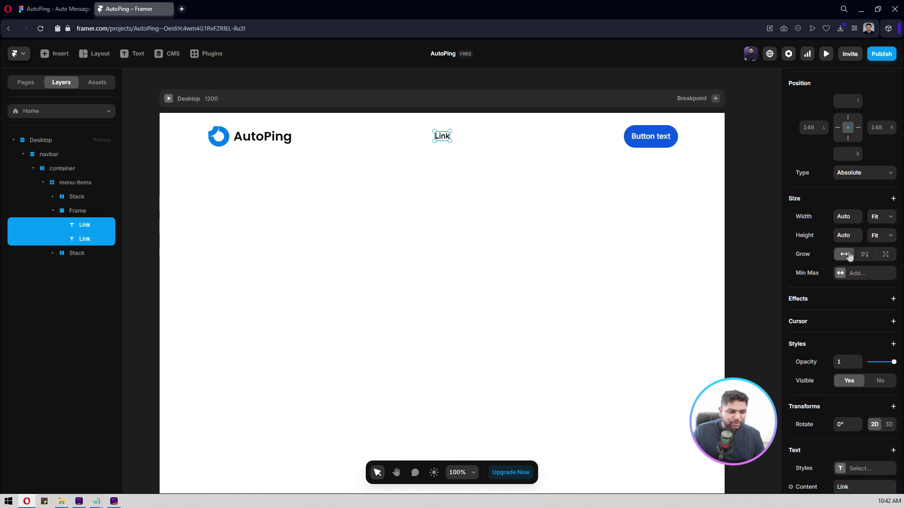
scroll(849, 255, up, 3)
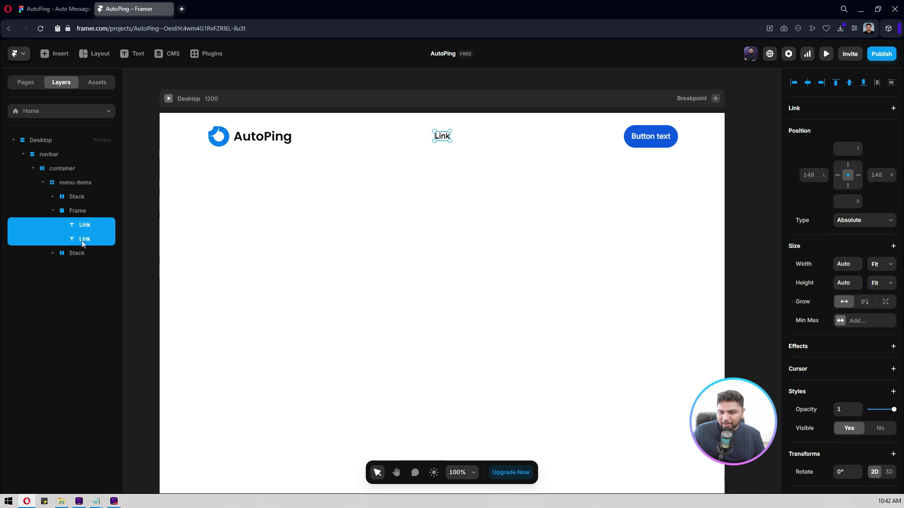
Add a horizontal stack layout to the frame around the two links, with a gap of 16
click(79, 213)
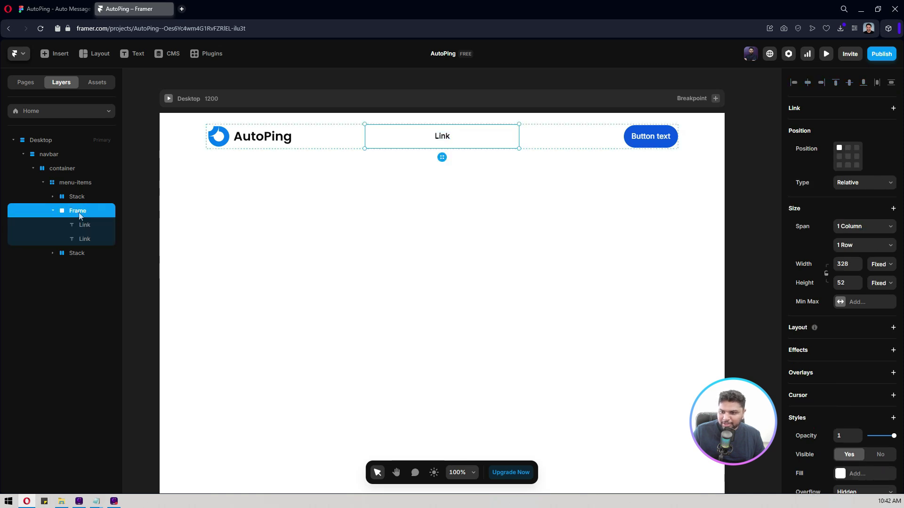
scroll(855, 283, down, 1)
click(892, 281)
click(847, 319)
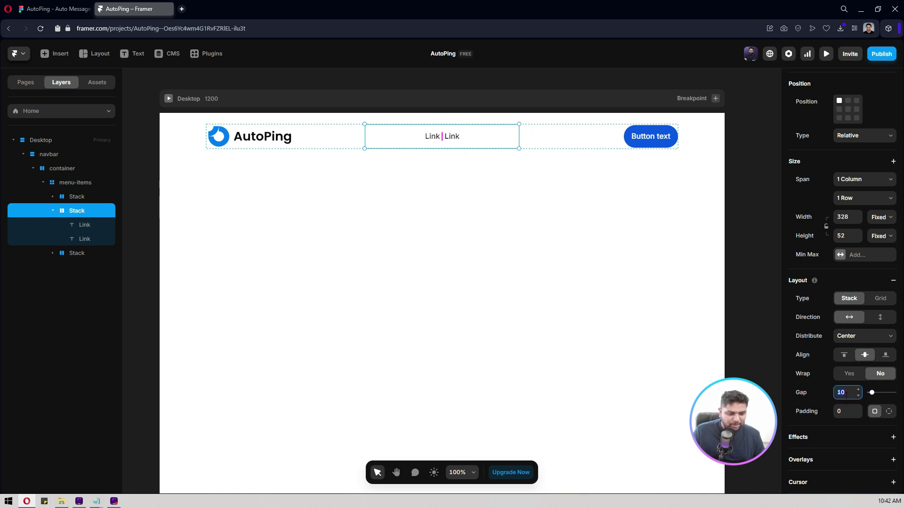
text(6)
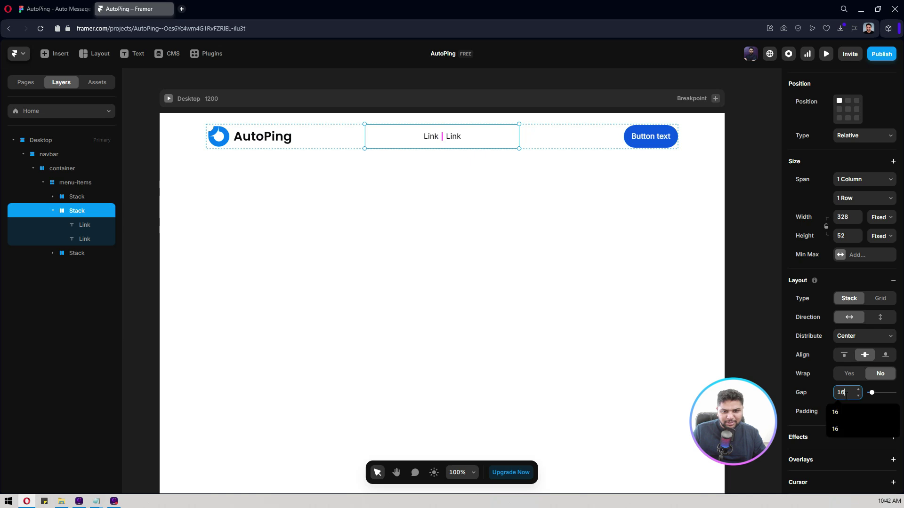
Consult the Figma design and set the gap of the links stack to 24
click(54, 8)
click(132, 9)
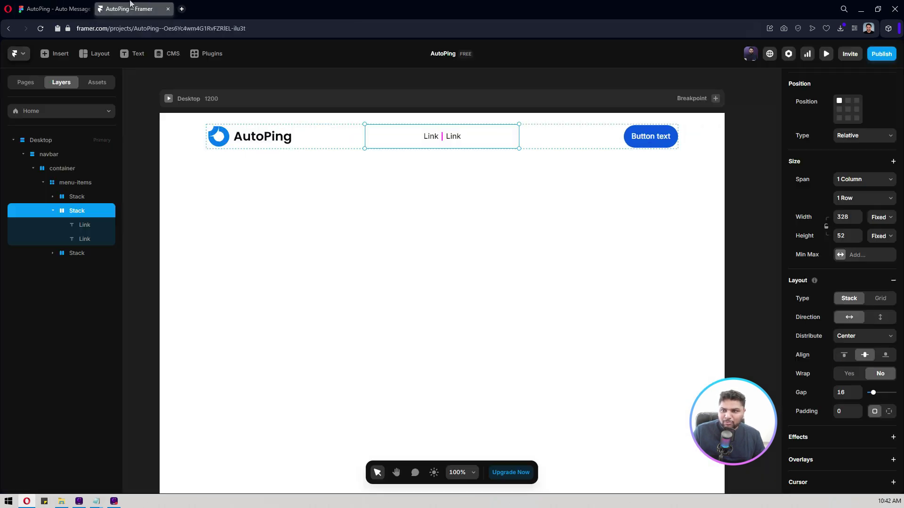
click(850, 395)
text(24)
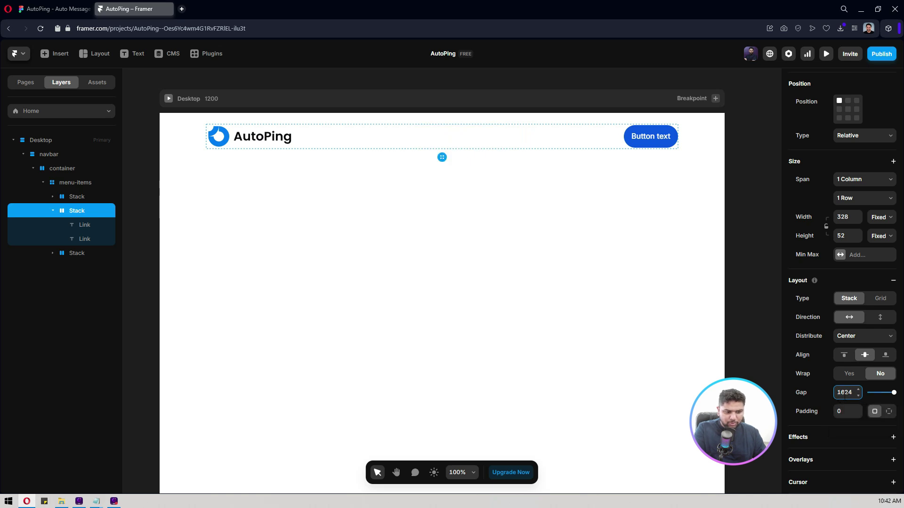
text(4)
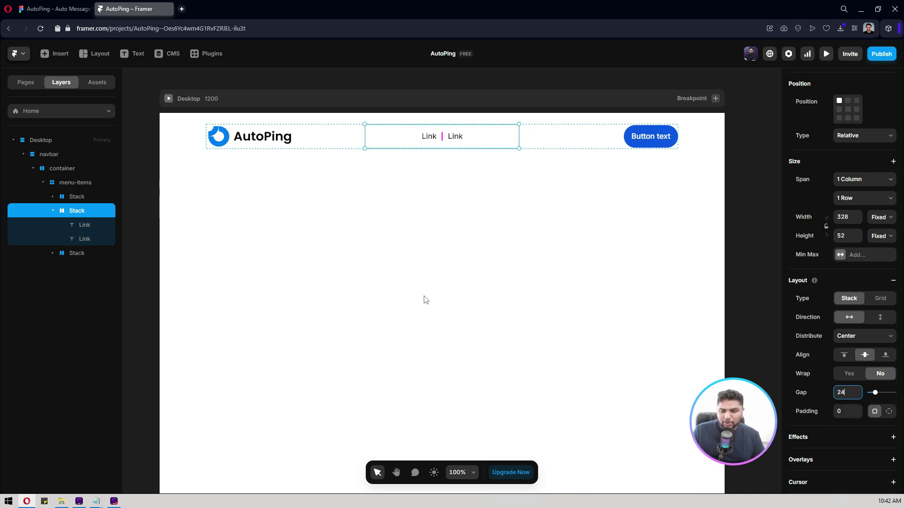
Set the width of both the logo stack and the button stack to Fit Content
click(72, 198)
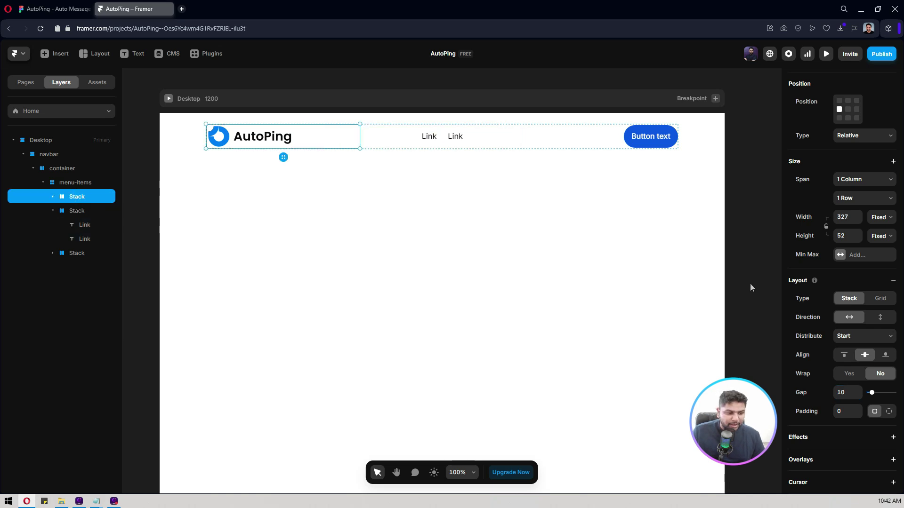
click(881, 217)
click(883, 264)
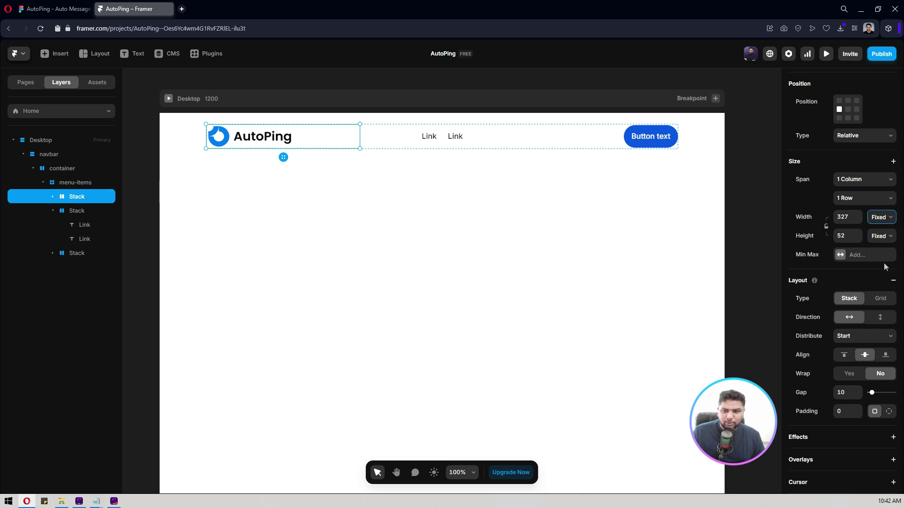
click(76, 252)
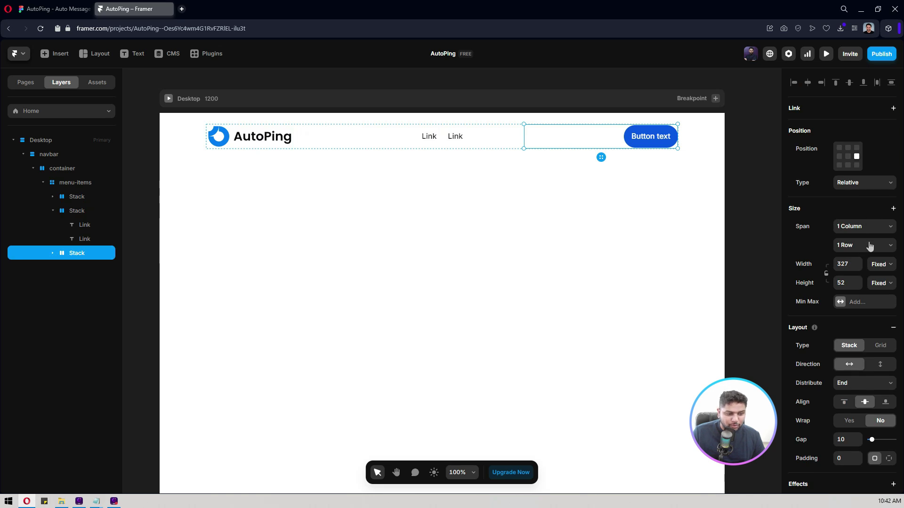
click(880, 264)
click(886, 311)
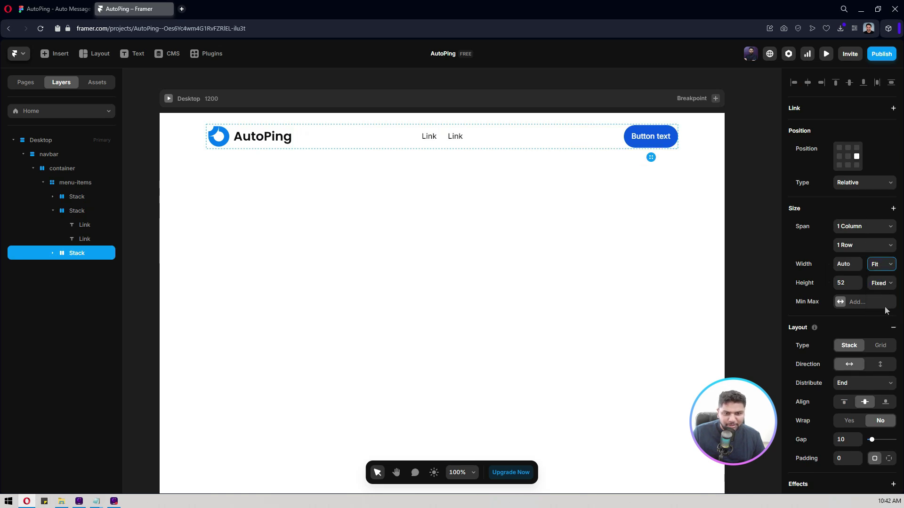
Set the width of the links stack to Fill and review the logo and button stacks
click(82, 212)
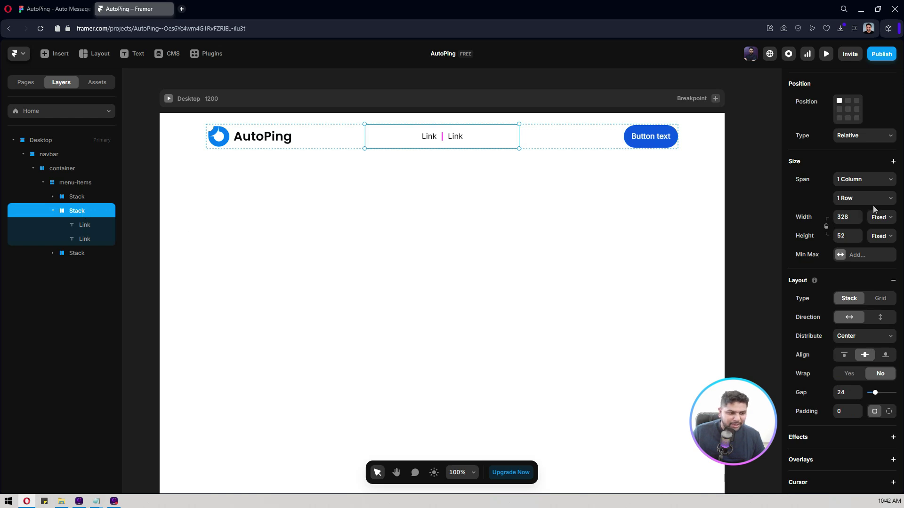
click(881, 218)
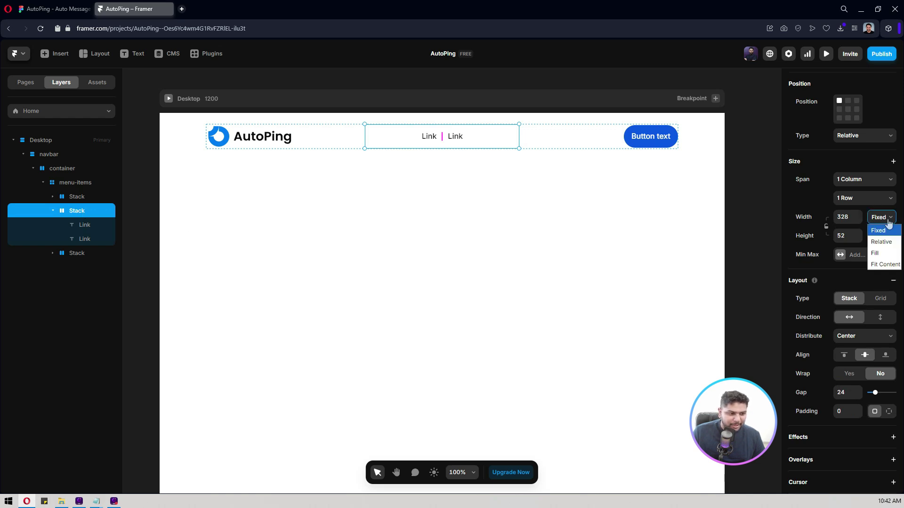
click(878, 254)
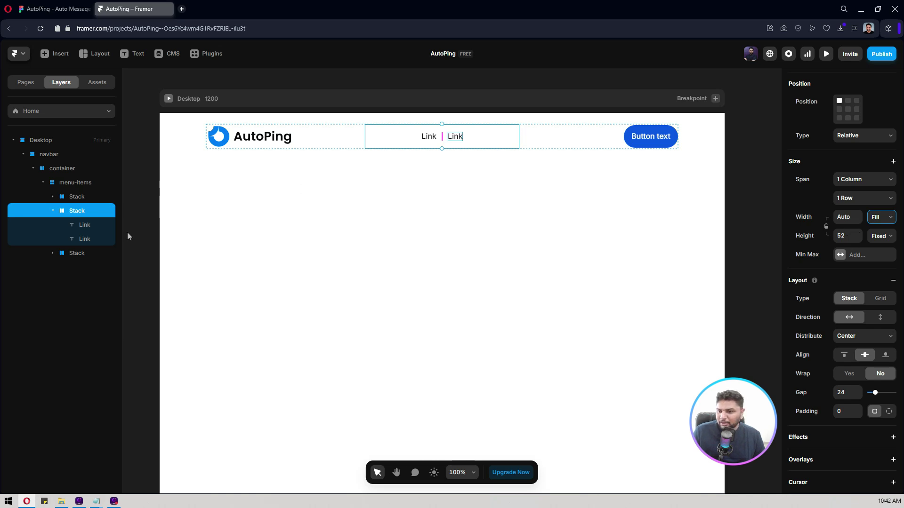
click(71, 196)
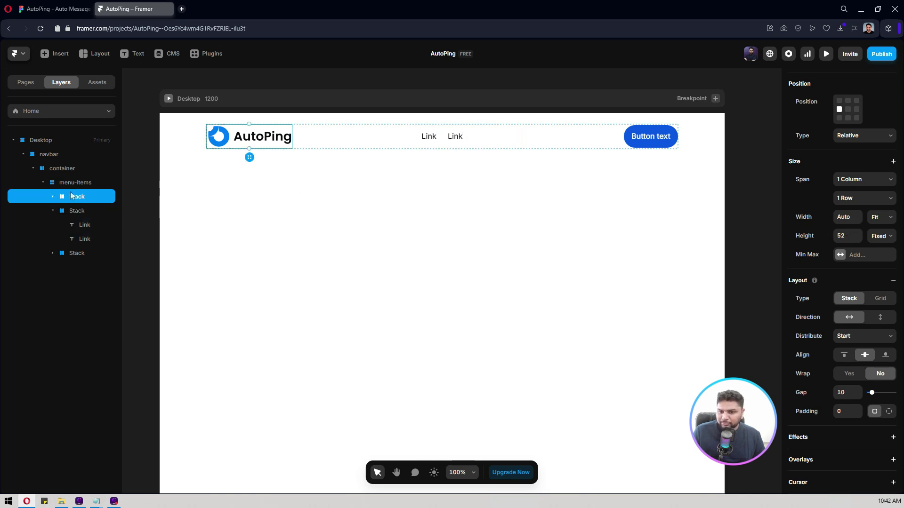
click(69, 255)
Duplicate the last Link text three times to make five links in the middle stack
click(82, 224)
click(80, 240)
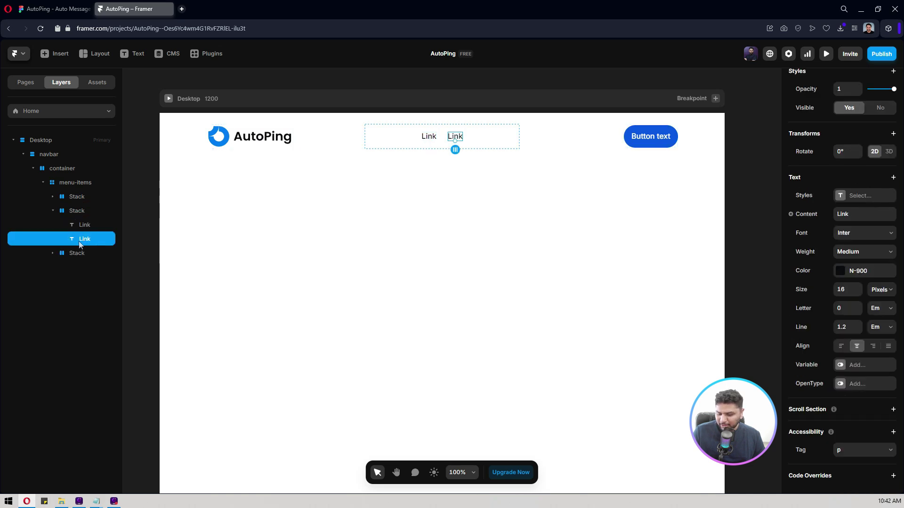
key(ctrl+d)
key(ctrl+d)
key(ctrl+d)
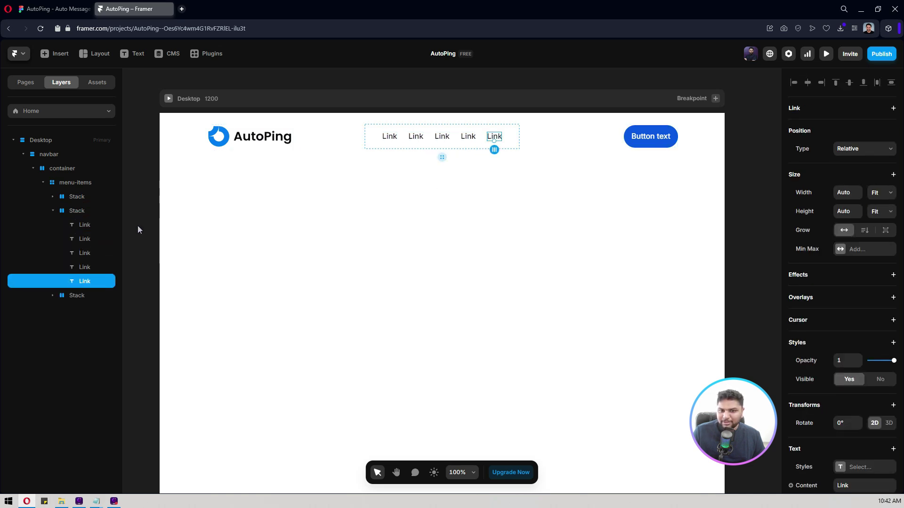
Preview the page and widen the preview to about 1428 px to check how the navbar behaves
click(66, 8)
click(129, 8)
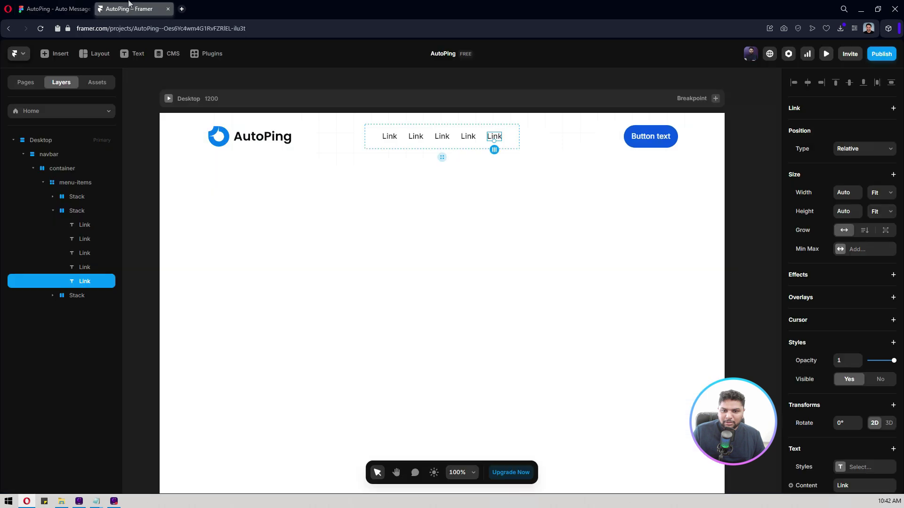
key(Escape)
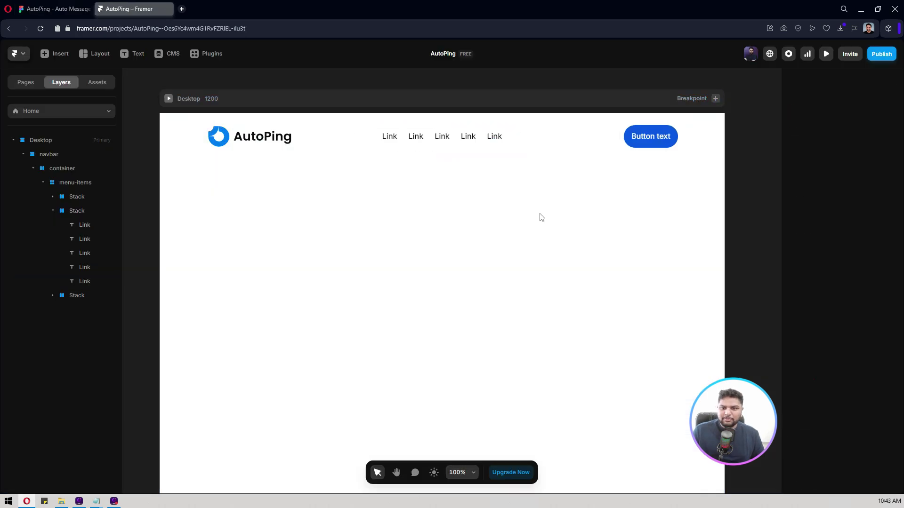
click(184, 148)
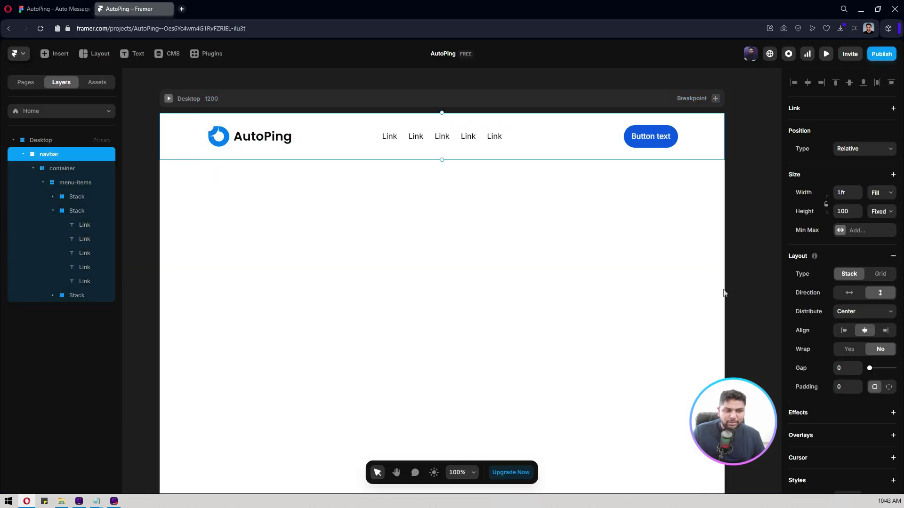
click(825, 54)
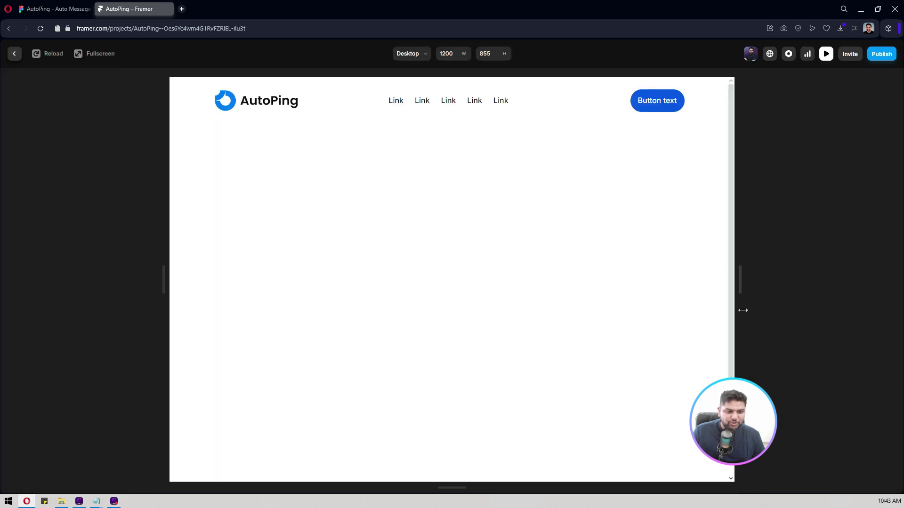
drag(738, 283, 790, 249)
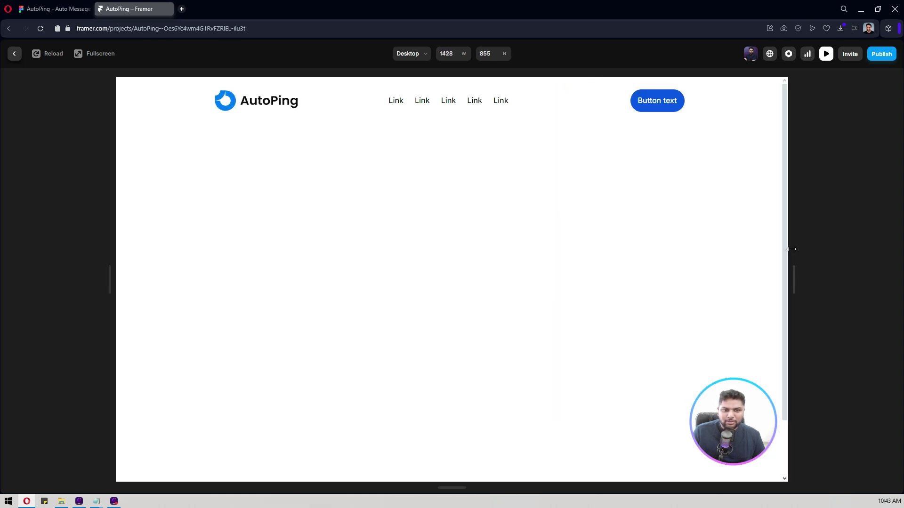
click(826, 53)
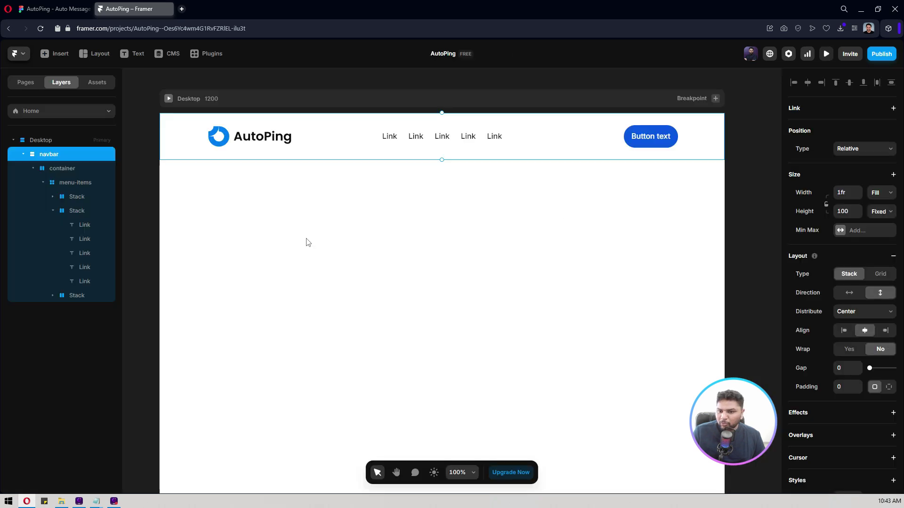
Compare the navbar's menu-items grid and the area below it with the hero section in the Figma design
click(306, 125)
click(316, 142)
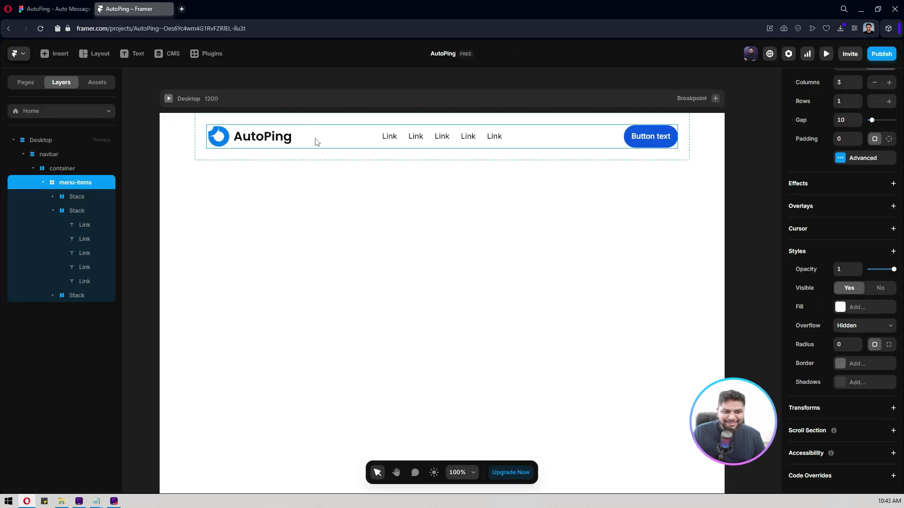
click(54, 8)
click(134, 8)
click(221, 217)
click(54, 8)
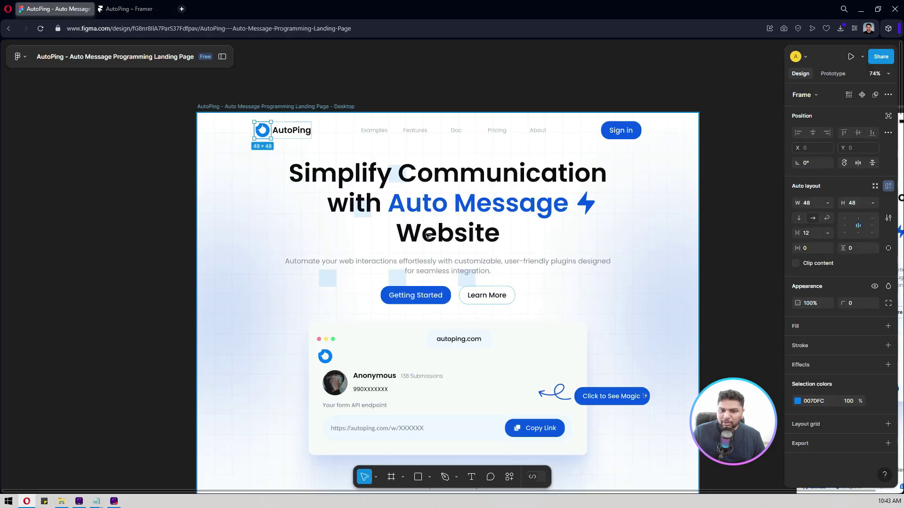
click(134, 9)
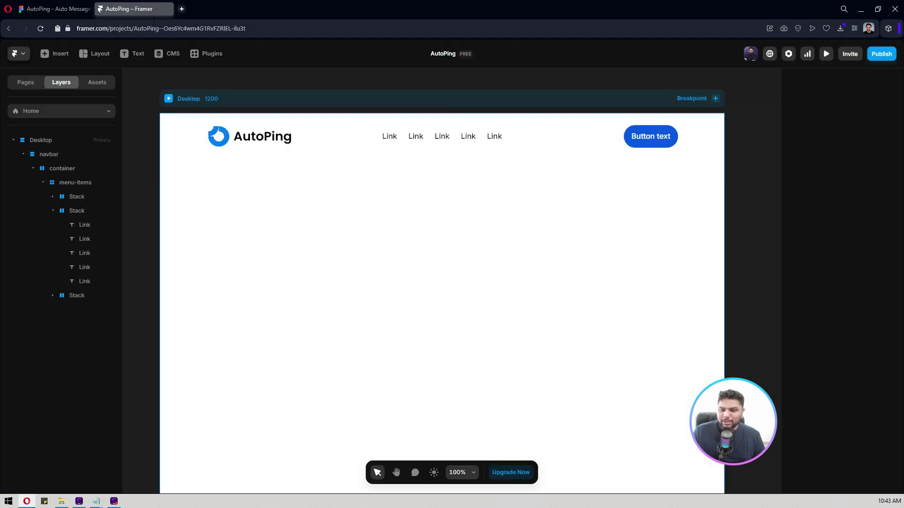
click(272, 230)
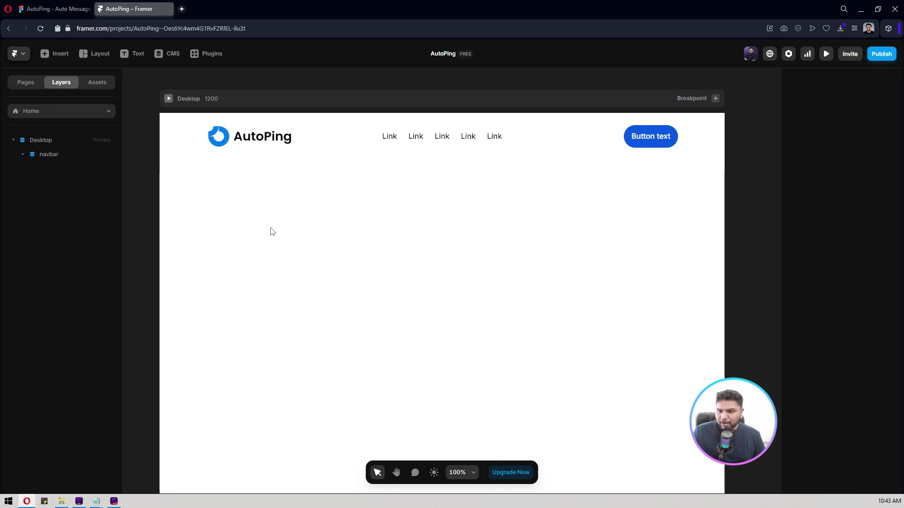
click(71, 8)
click(134, 8)
Draw a frame about 1150 by 558 below the navbar and set its width to Fill
key(f)
drag(164, 164, 705, 427)
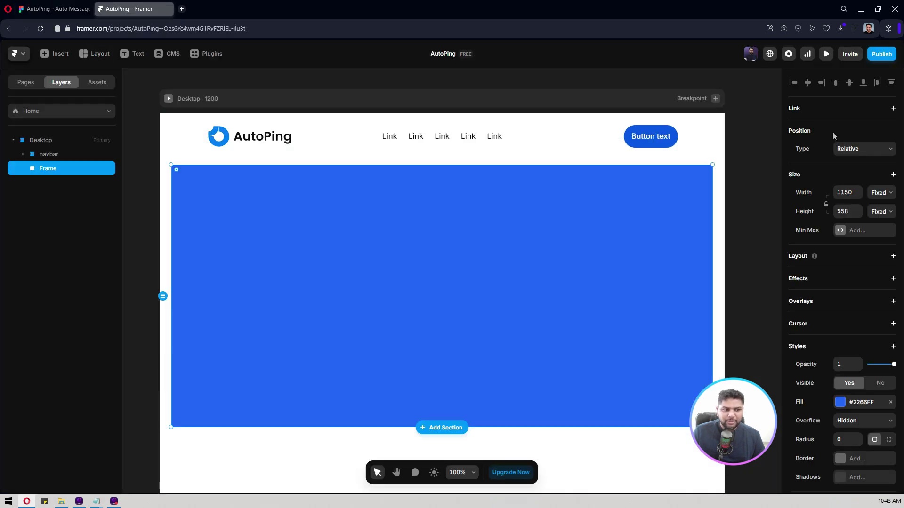
click(880, 192)
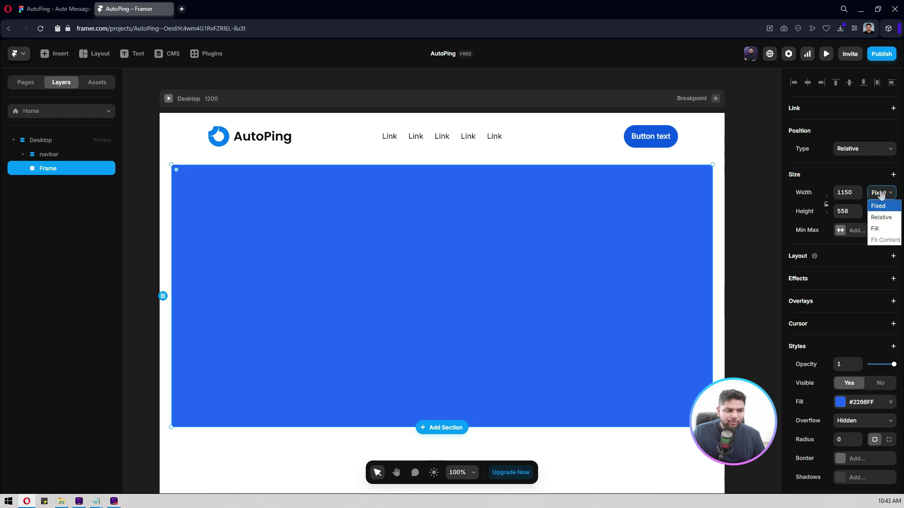
click(877, 231)
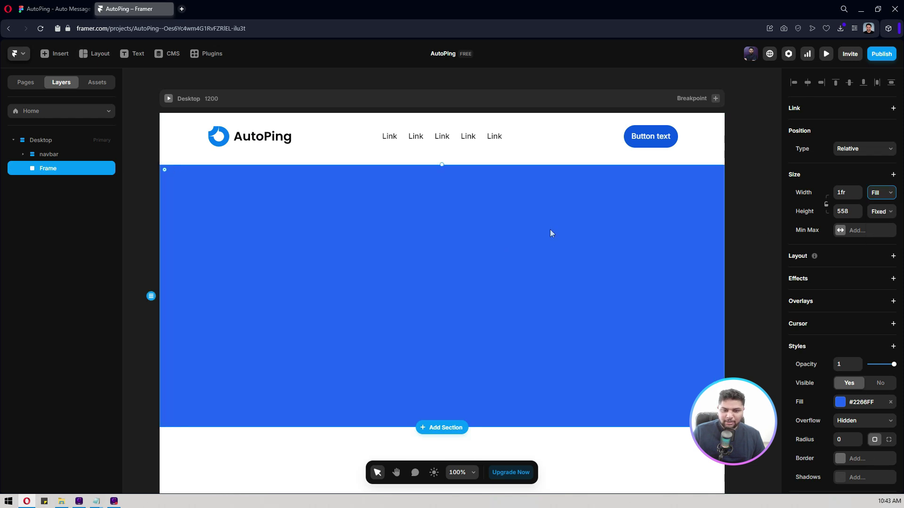
Change the new frame's position type to Absolute and set its top offset to 0
click(855, 149)
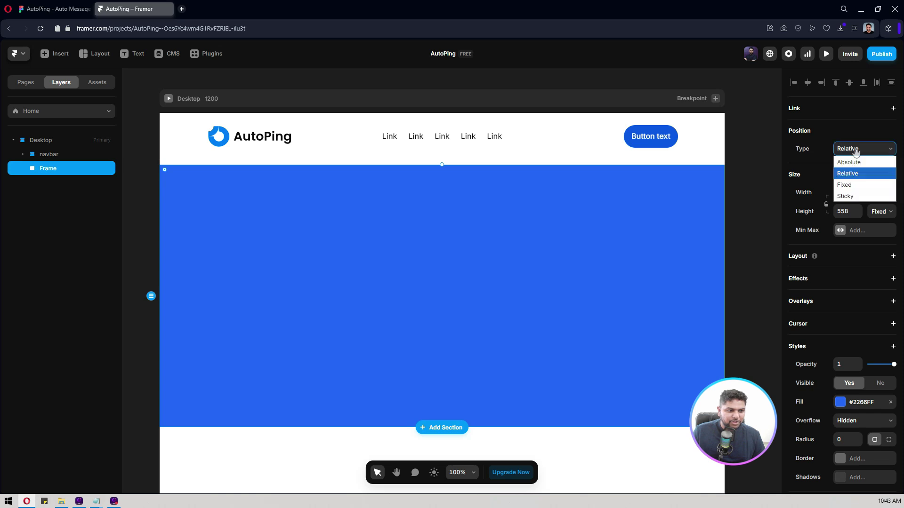
click(849, 162)
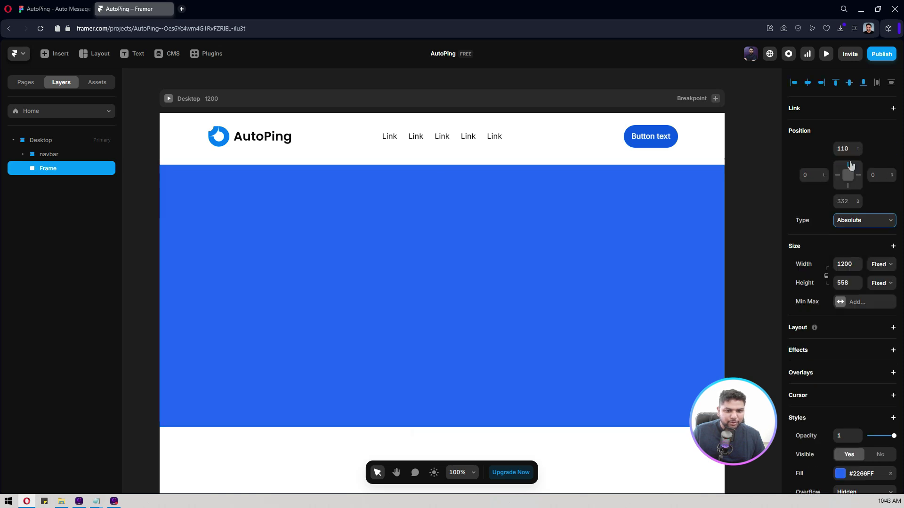
click(842, 149)
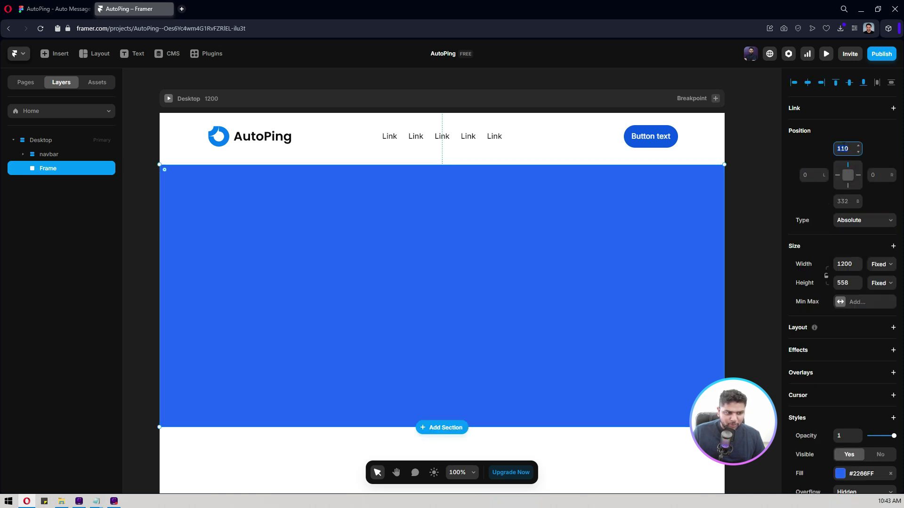
text(0)
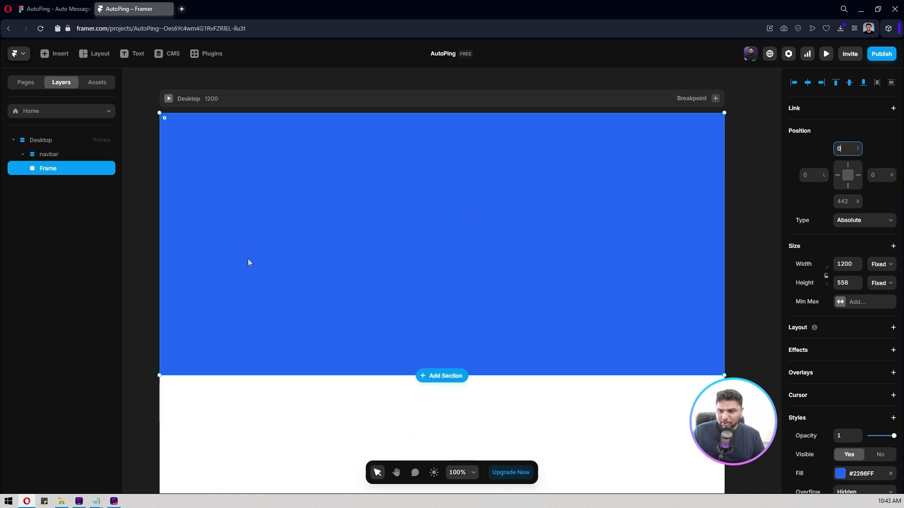
Add a Z Index style to the navbar and set it to 10 so it sits above the frame
right_click(49, 169)
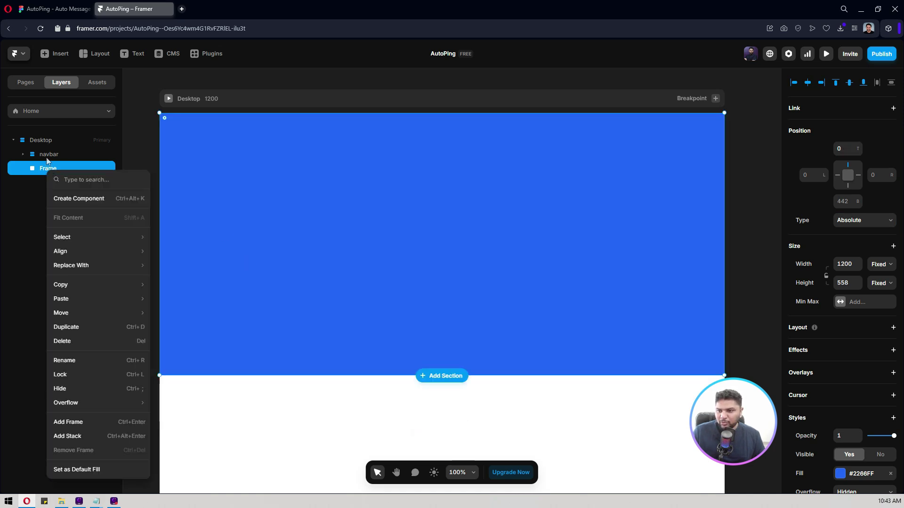
click(49, 155)
scroll(837, 313, down, 5)
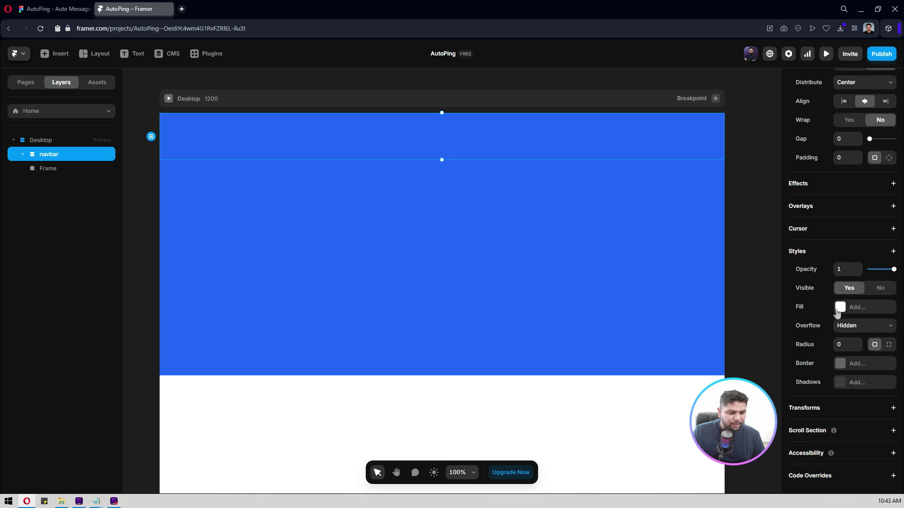
click(892, 250)
click(827, 440)
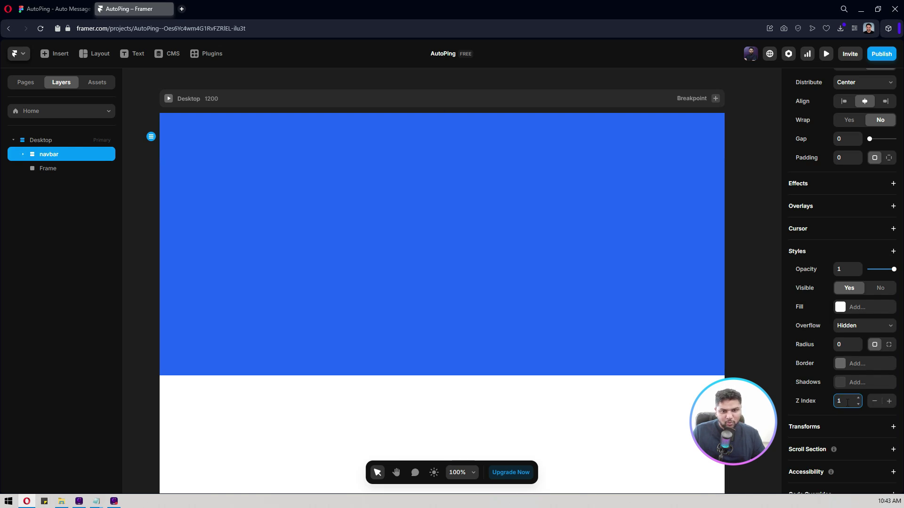
text(10)
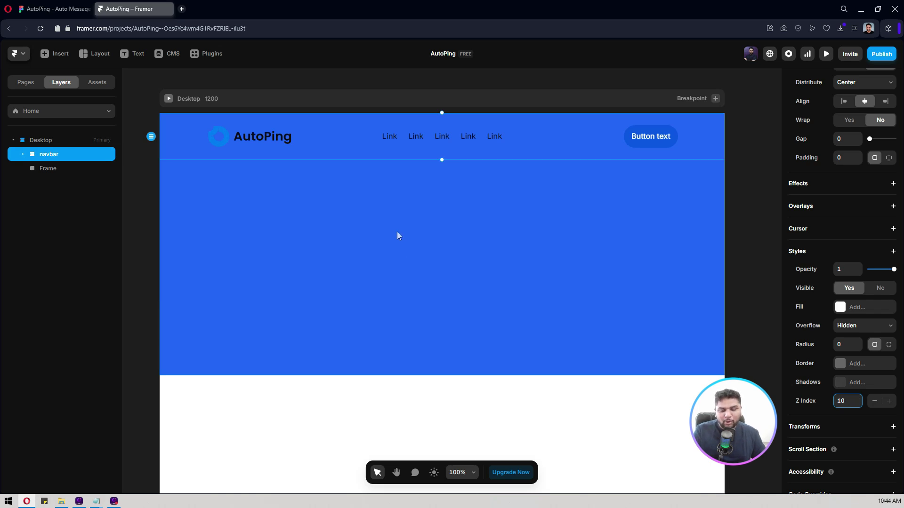
Fill the frame behind the navbar with the image Hero Background.png and compare it with the Figma design
click(52, 170)
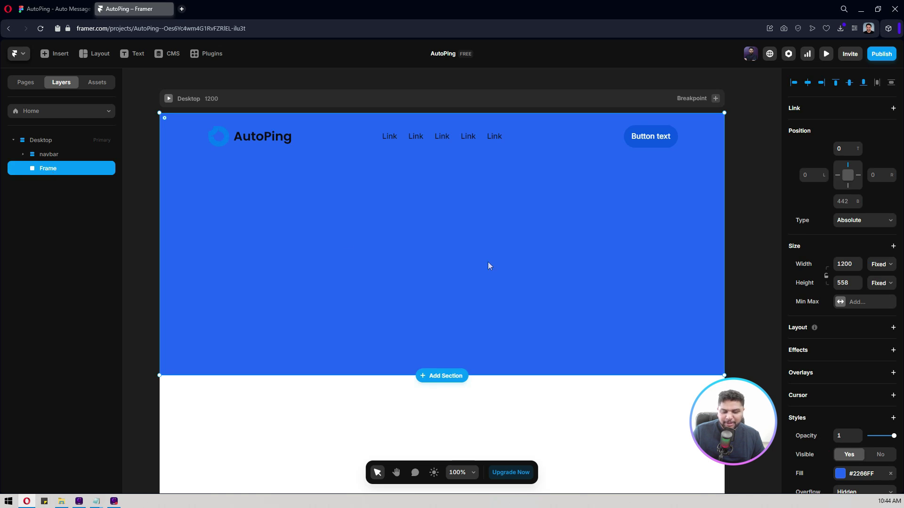
click(55, 9)
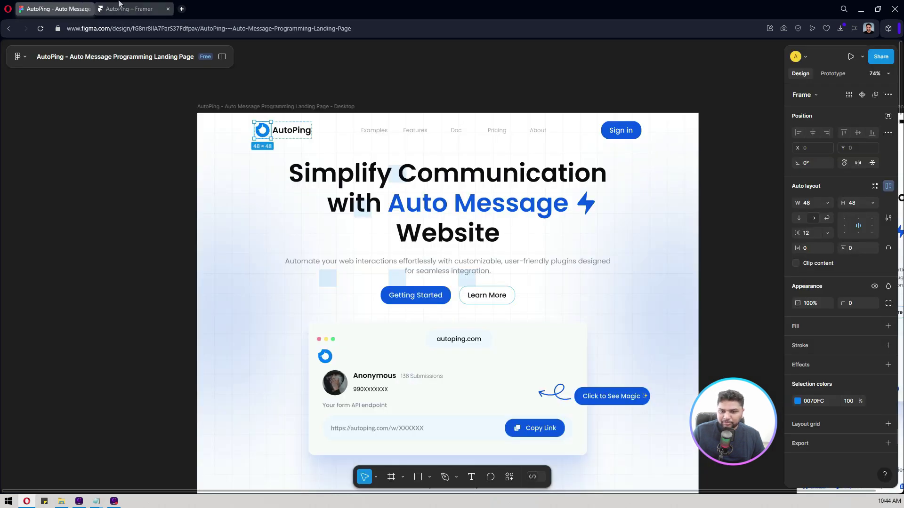
click(119, 8)
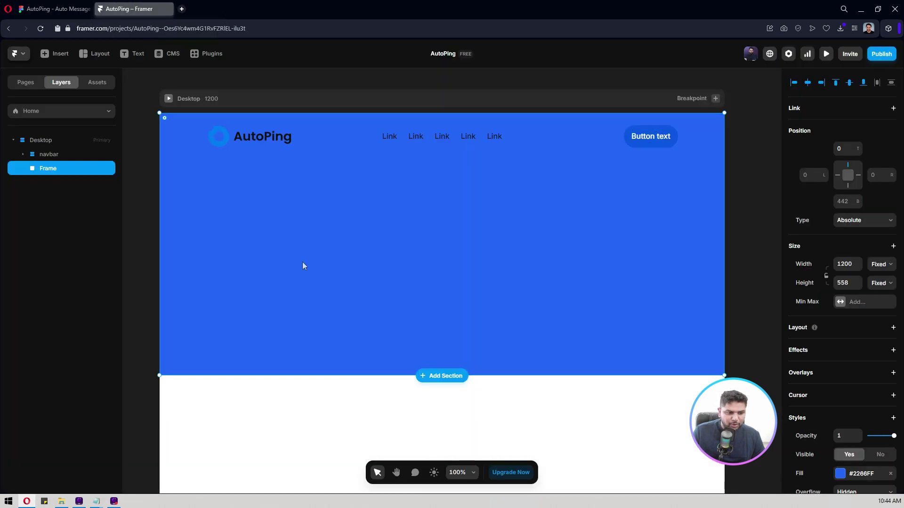
scroll(847, 292, down, 3)
click(850, 334)
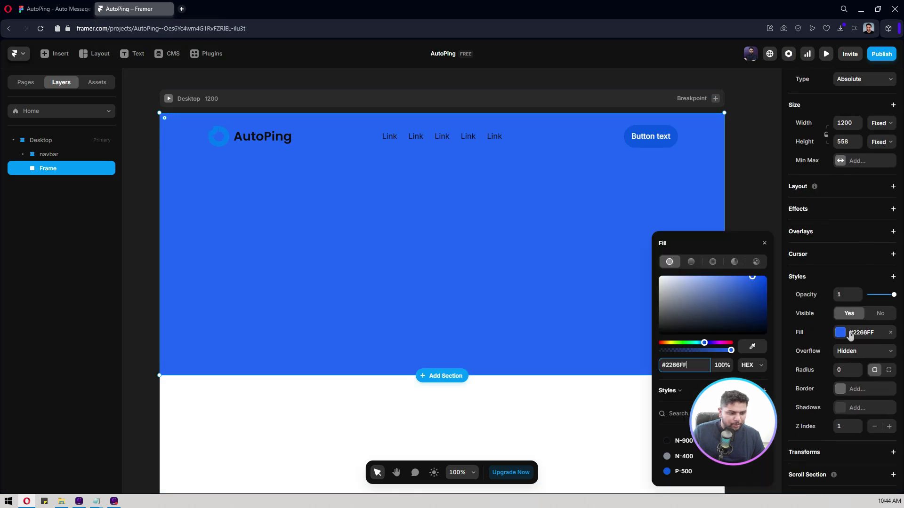
click(756, 262)
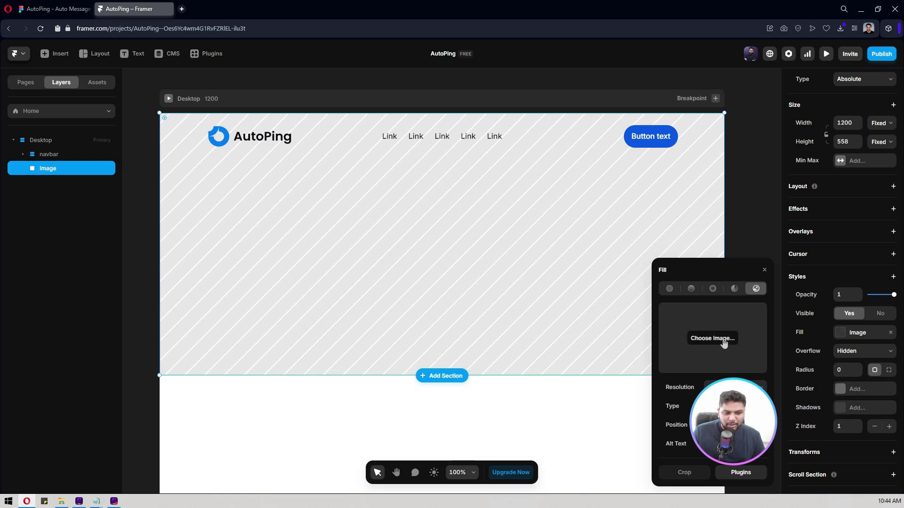
click(723, 343)
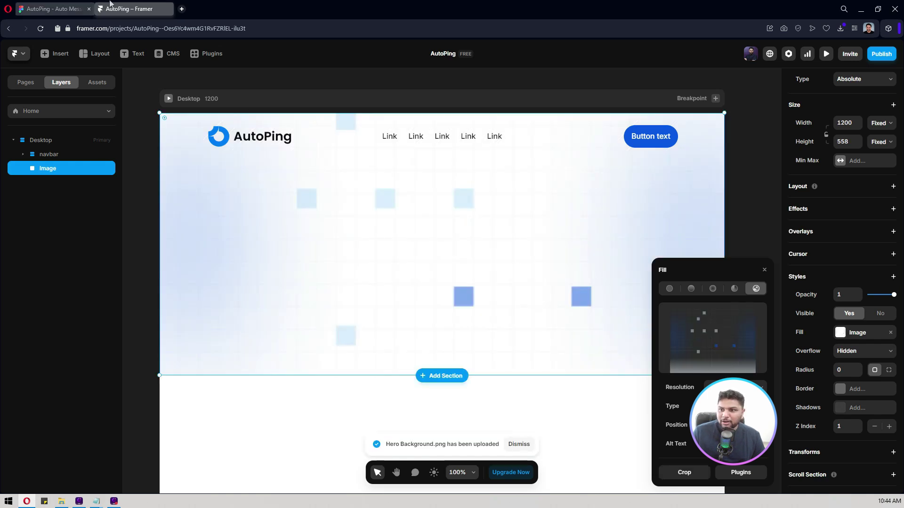
key(ctrl+Tab)
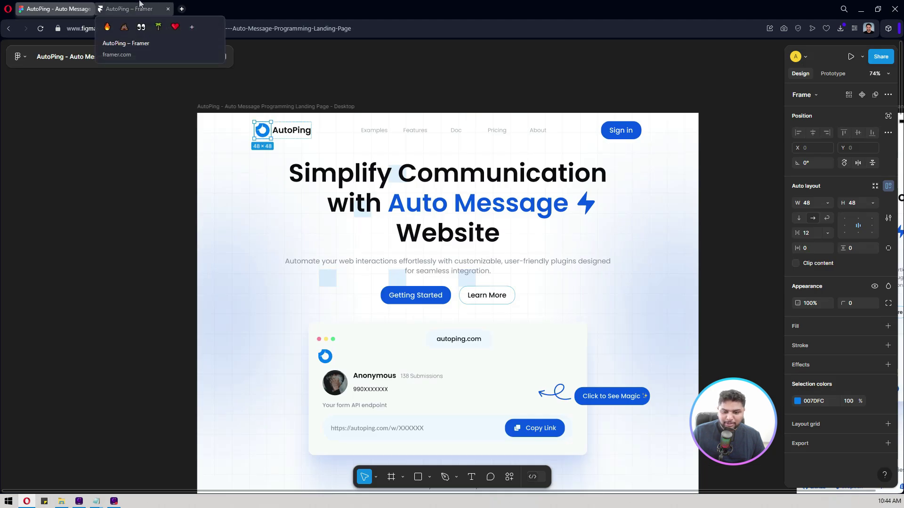
click(144, 9)
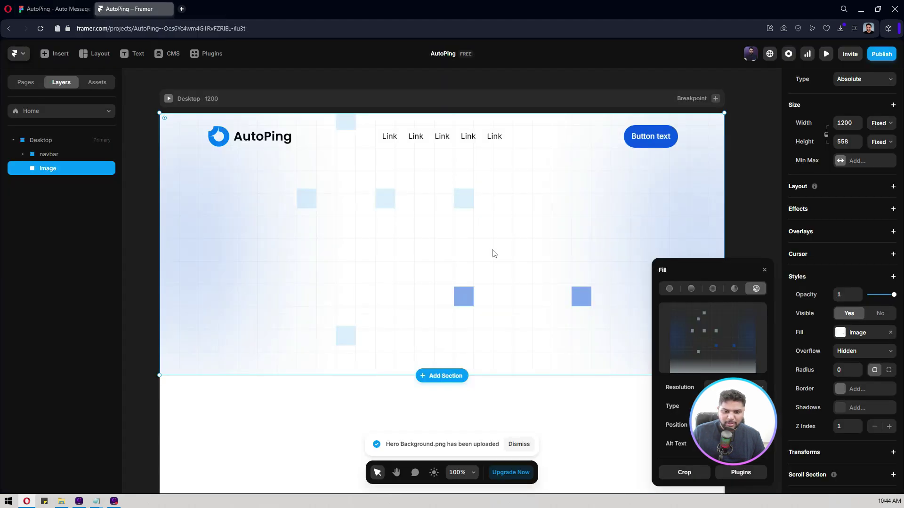
Stretch the background image frame downward to a height of about 849
scroll(493, 253, down, 2)
drag(484, 313, 279, 449)
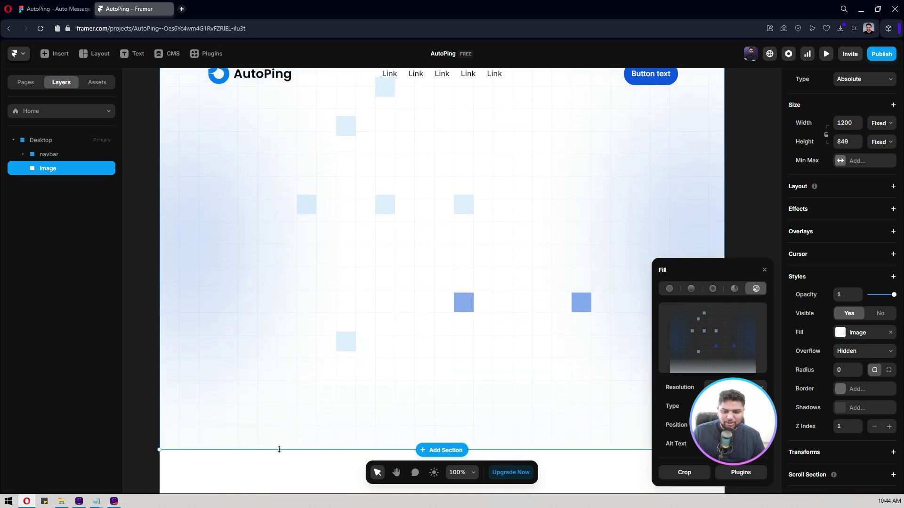
scroll(309, 363, up, 3)
scroll(309, 364, down, 2)
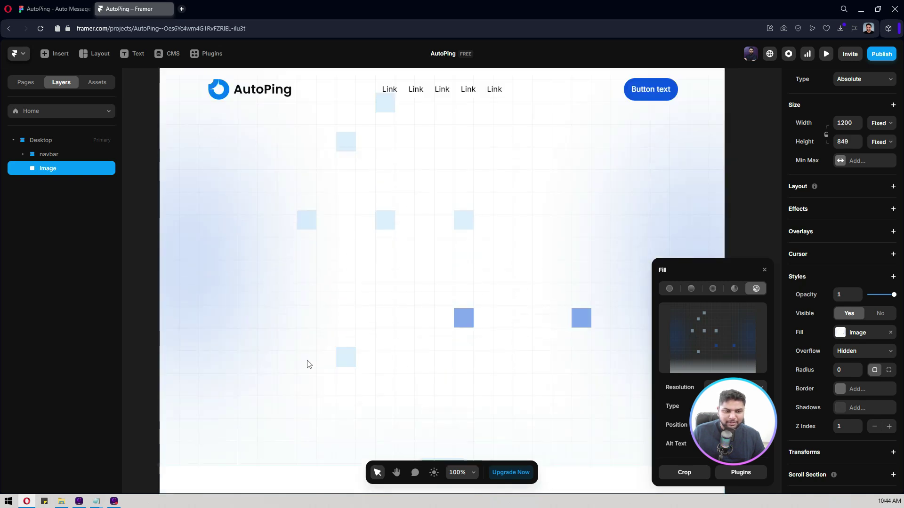
click(764, 270)
scroll(364, 221, up, 1)
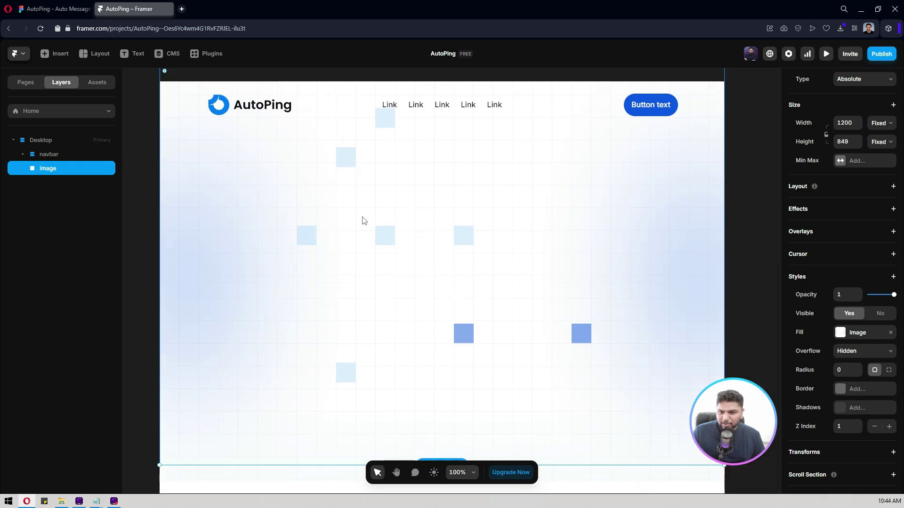
scroll(364, 221, up, 2)
Switch to the Figma design and inspect the size of the frame that holds the whole hero section
key(ctrl+Tab)
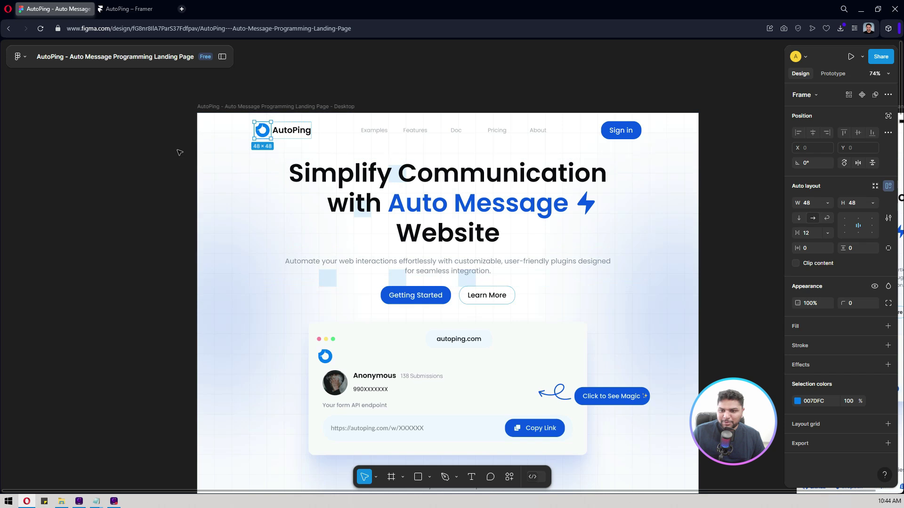
click(226, 157)
scroll(305, 185, down, 2)
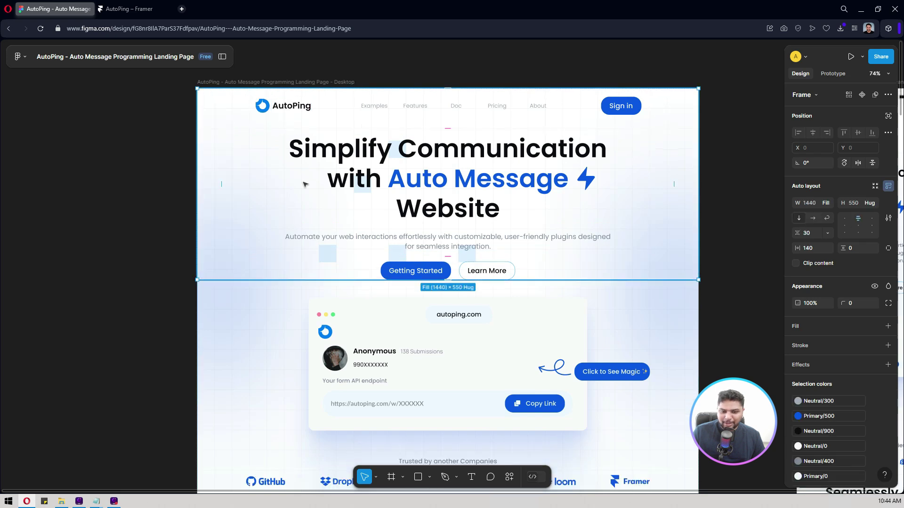
click(135, 252)
click(281, 336)
click(281, 336)
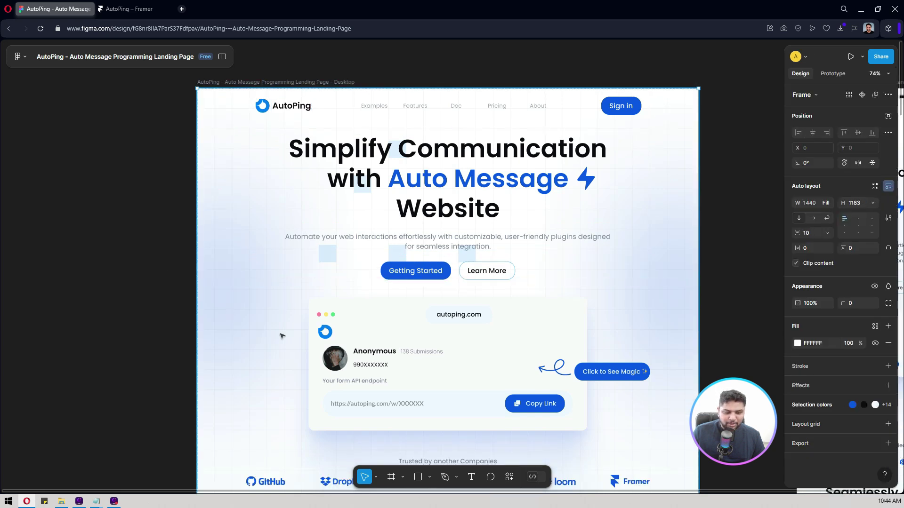
Finish viewing the hero section in the Figma design, then switch to Framer and rename the background image layer as Hero section
scroll(254, 301, down, 4)
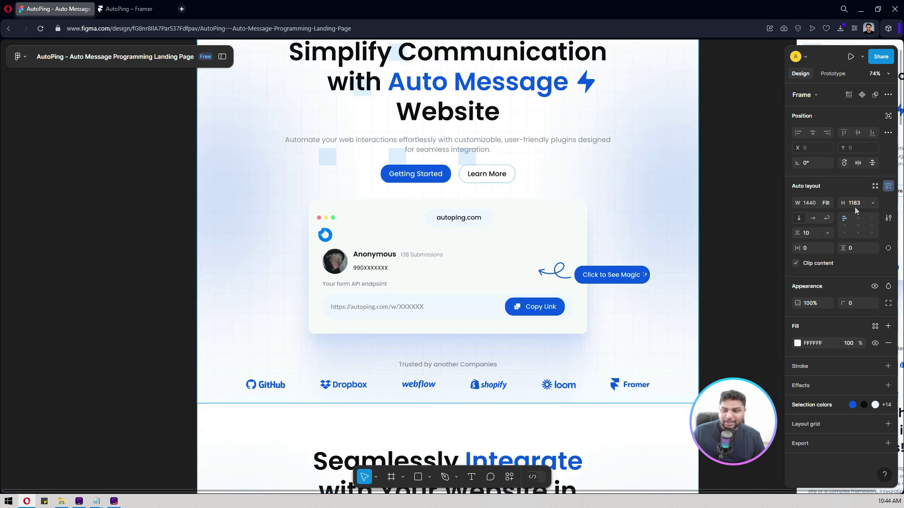
click(117, 6)
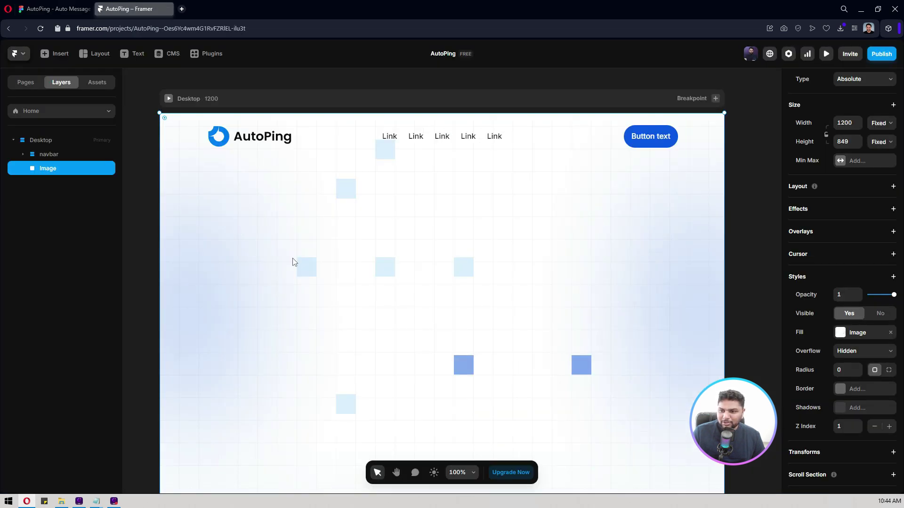
double_click(49, 167)
text(Hero section)
key(Return)
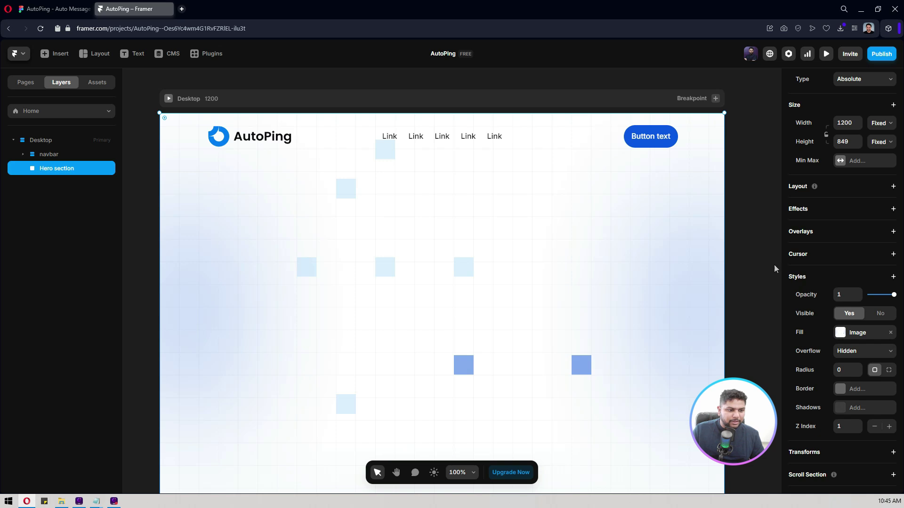
Set the Hero section's height to 1180
click(847, 141)
text(1180)
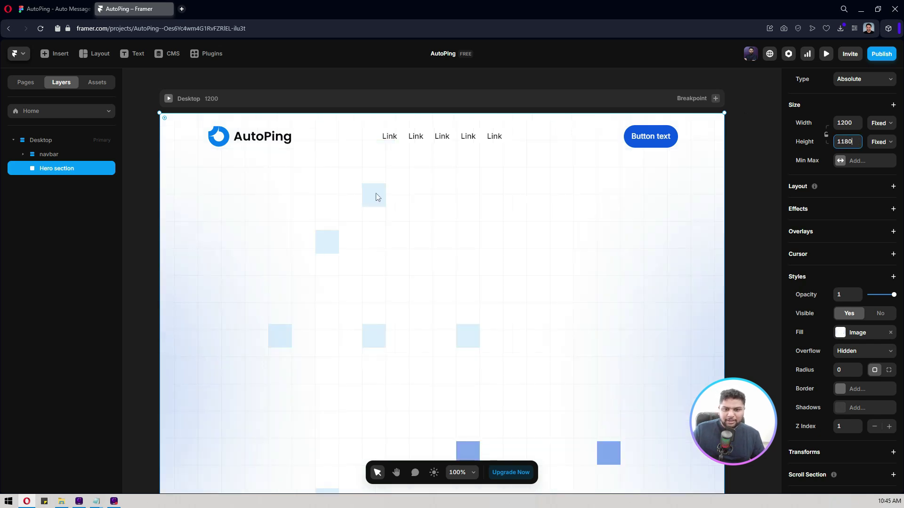
scroll(429, 208, down, 4)
scroll(405, 242, down, 5)
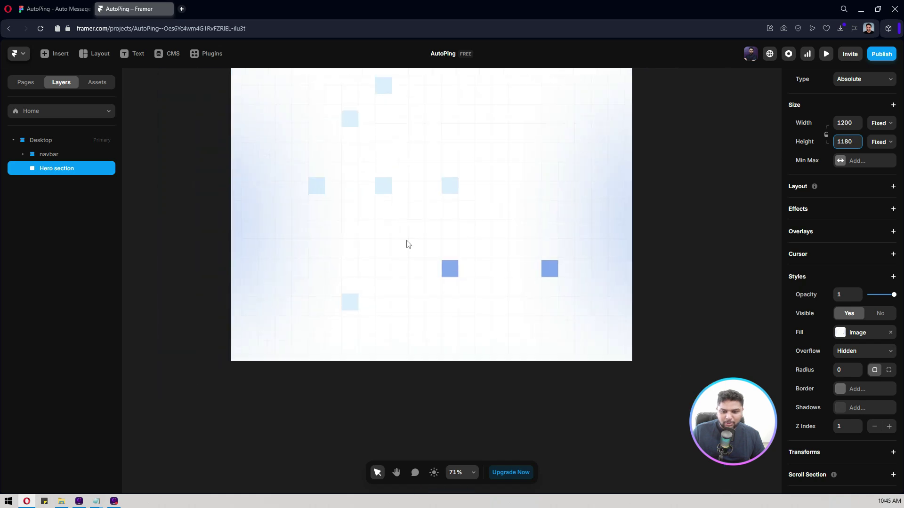
Try setting the Desktop breakpoint's height to Fit Content, and undo it to keep the height Fixed
scroll(405, 242, up, 1)
click(309, 104)
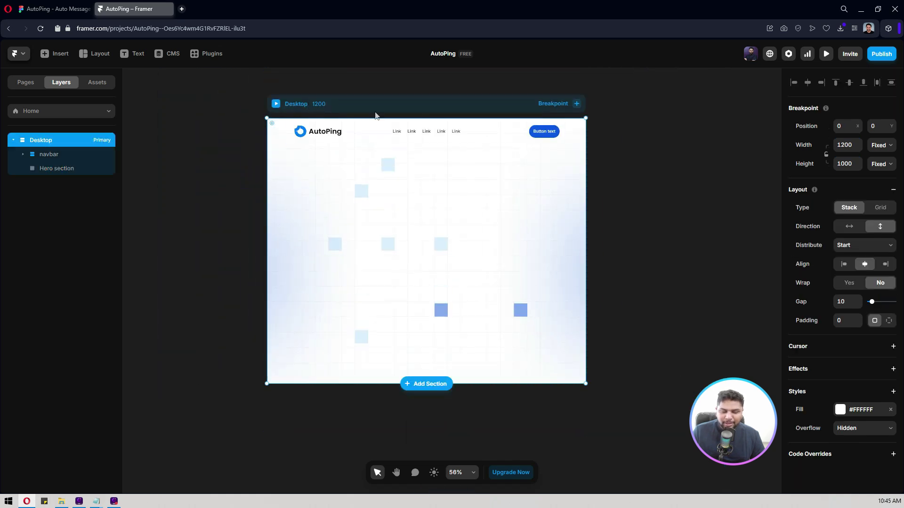
click(888, 164)
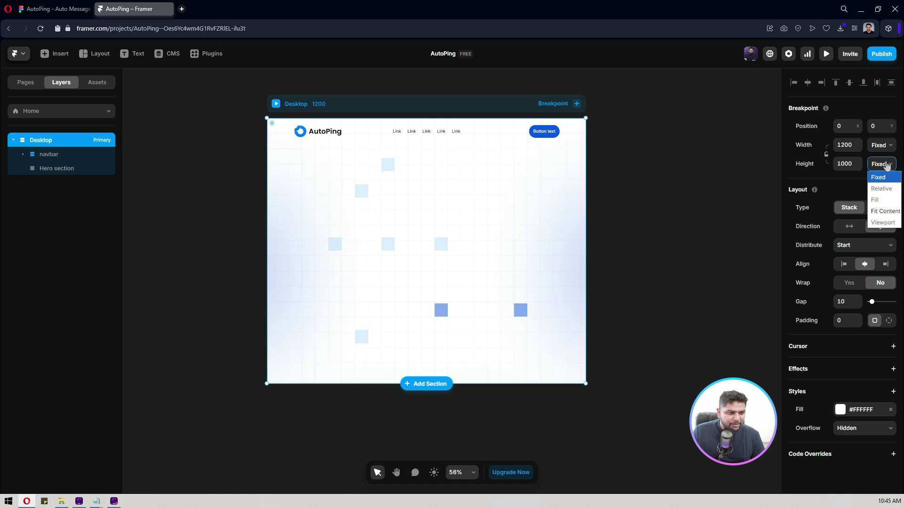
click(874, 214)
key(ctrl+z)
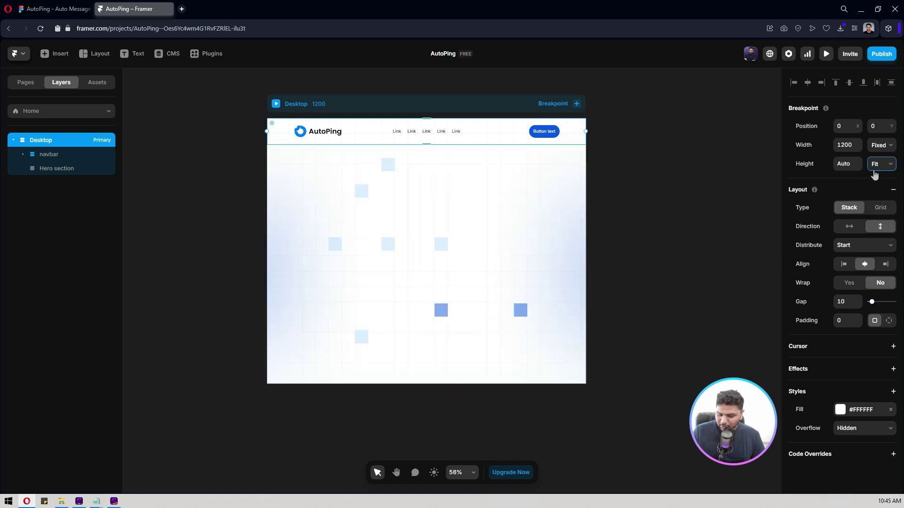
click(883, 165)
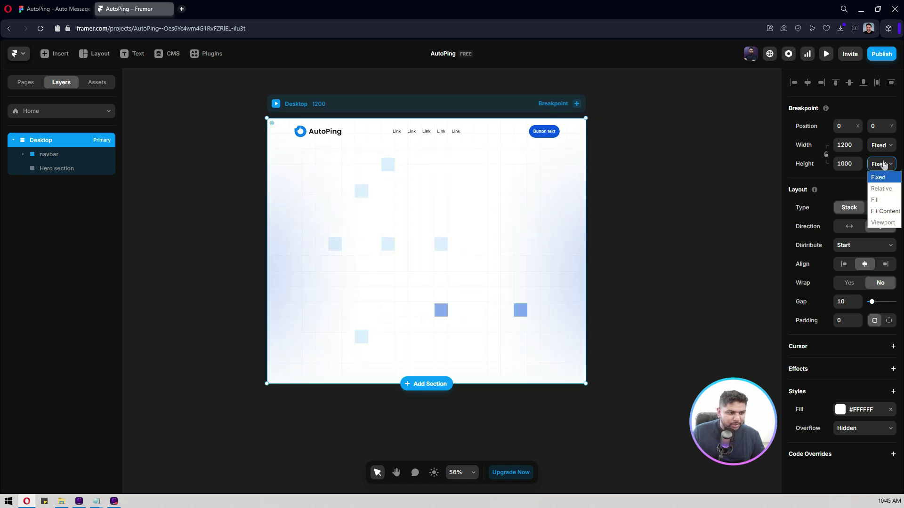
click(883, 164)
Stretch the Desktop breakpoint downward until it extends about 466 below the Hero section
drag(474, 383, 461, 463)
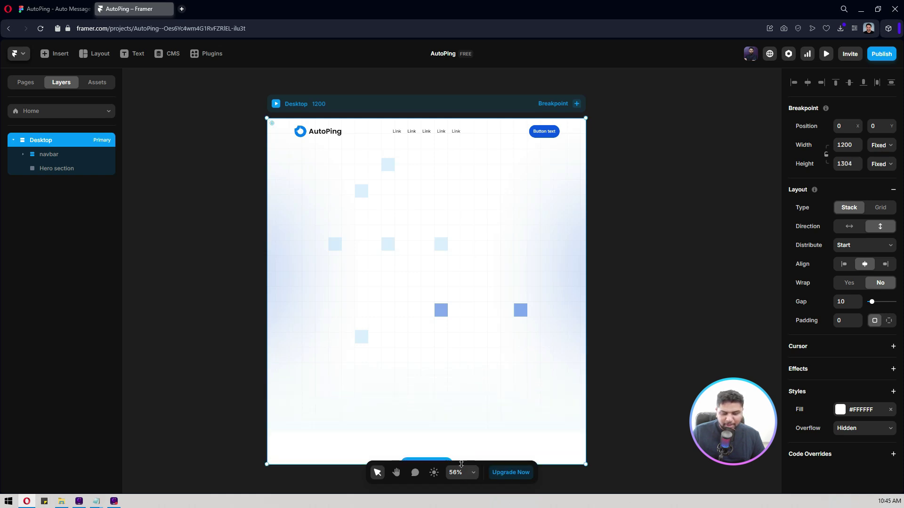
scroll(621, 329, down, 4)
drag(528, 337, 533, 430)
click(633, 280)
scroll(633, 280, up, 3)
scroll(630, 282, left, 2)
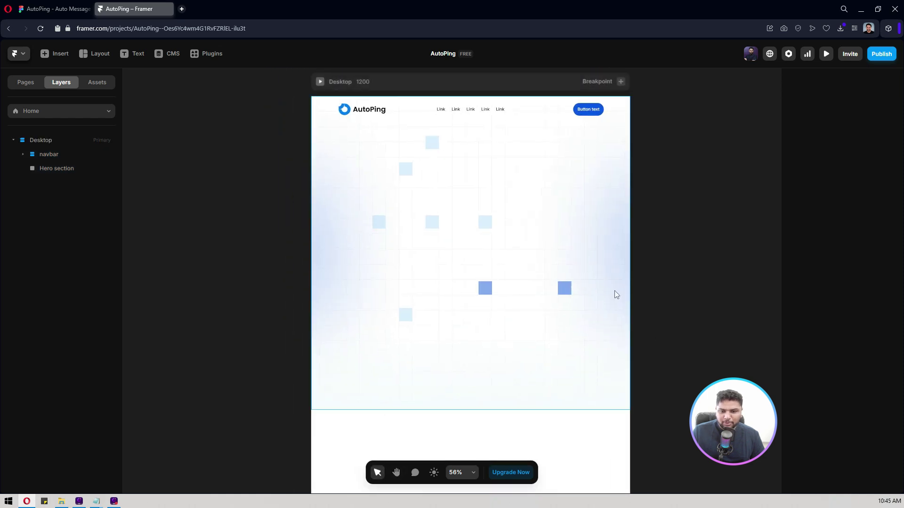
Review the Hero section's size and styles, and compare it with the hero layout in the Figma design
scroll(409, 220, up, 2)
scroll(518, 186, up, 2)
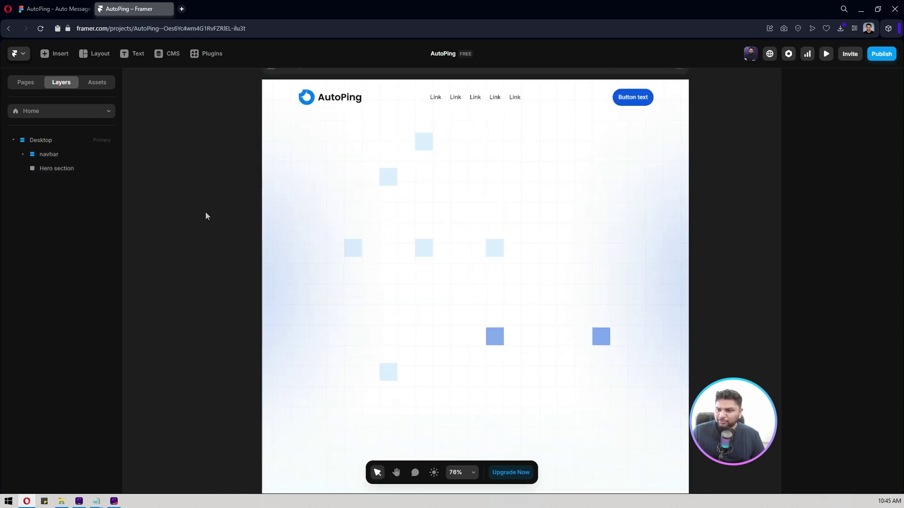
click(50, 170)
scroll(787, 268, down, 2)
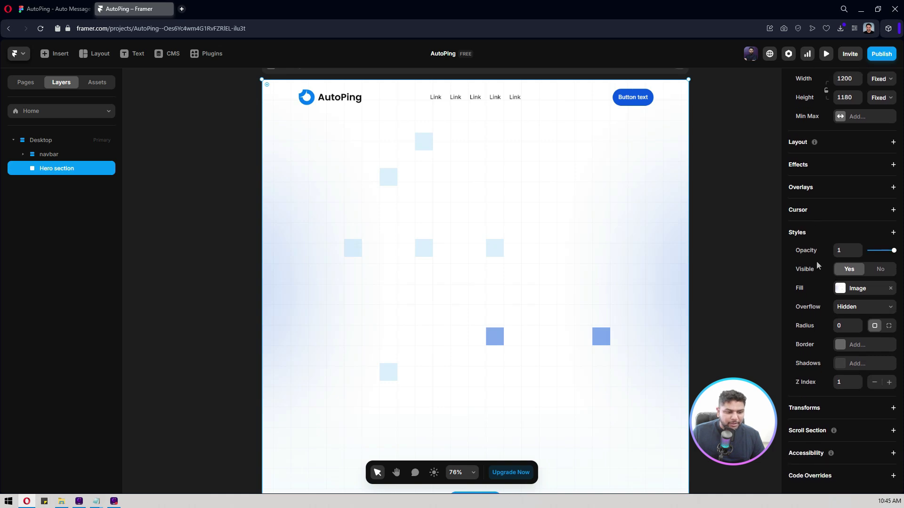
click(188, 172)
scroll(188, 165, right, 1)
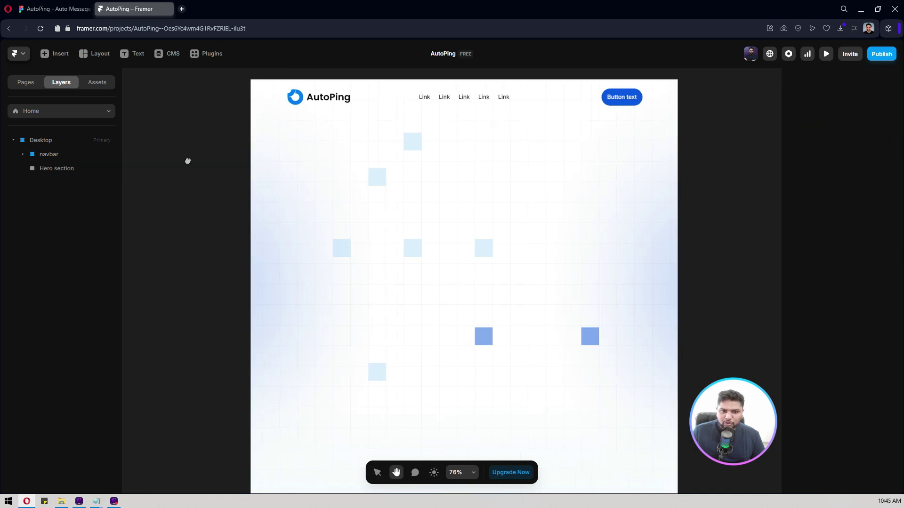
click(54, 170)
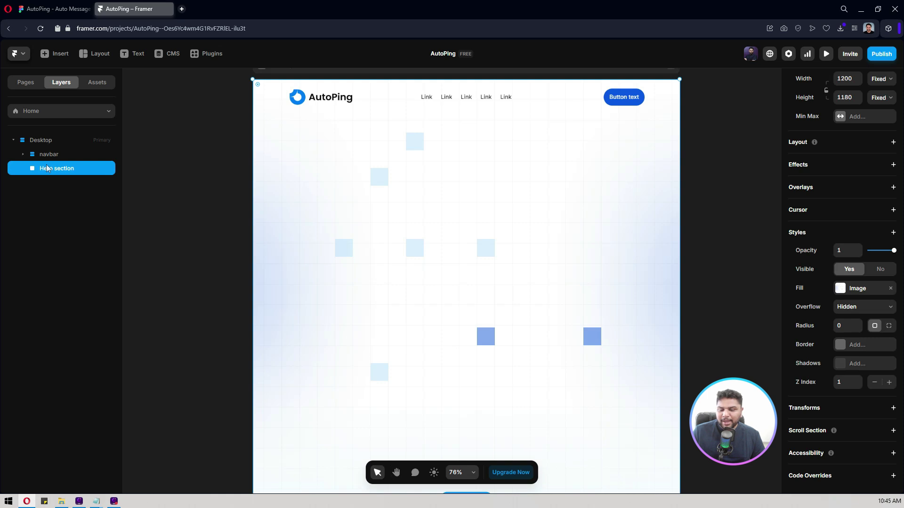
click(55, 9)
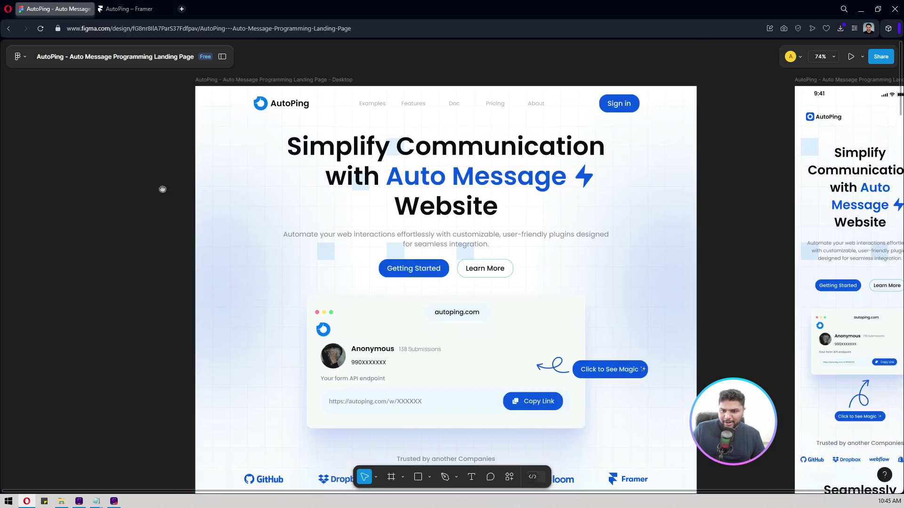
Switch back to Framer and draw a frame about 979 by 294 inside the Hero section, below the navbar
click(126, 9)
click(102, 55)
click(94, 78)
drag(298, 165, 647, 269)
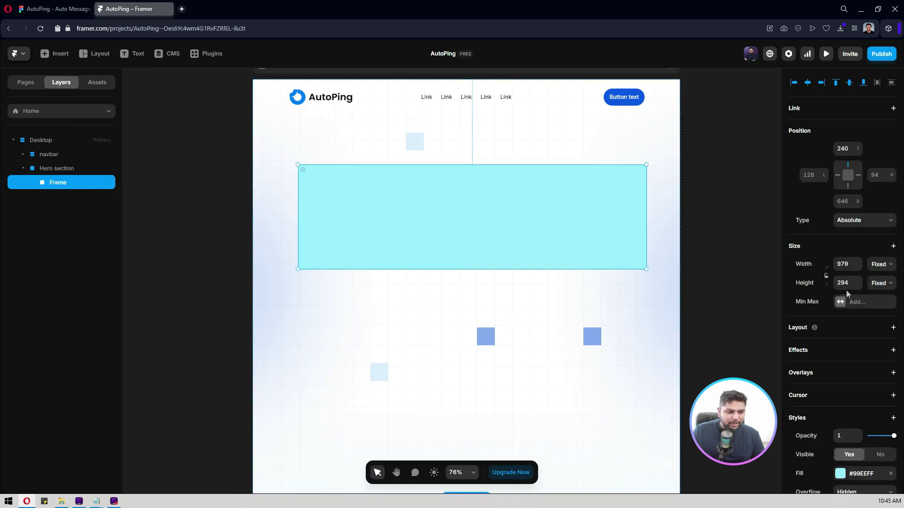
click(844, 265)
key(BackSpace)
click(881, 264)
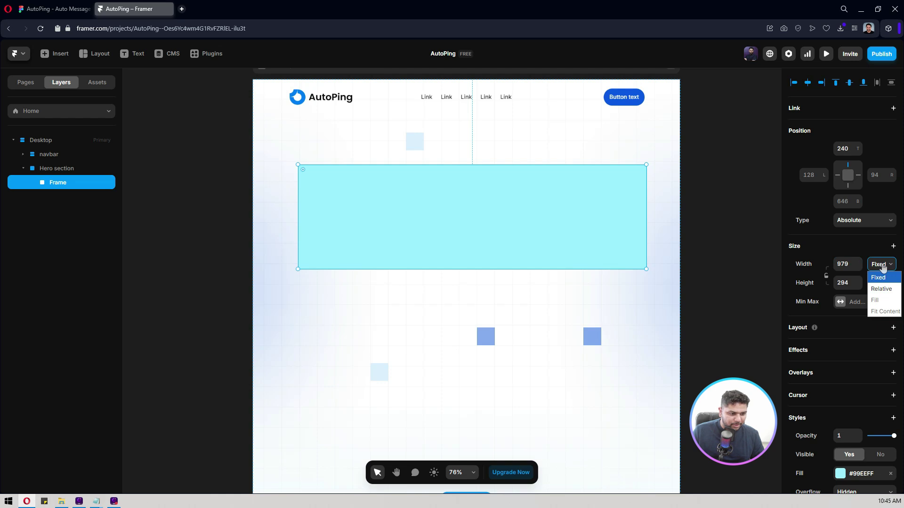
click(878, 278)
Add a vertical Stack layout to the Hero section with Start distribution, centre alignment and a gap of 10
click(505, 320)
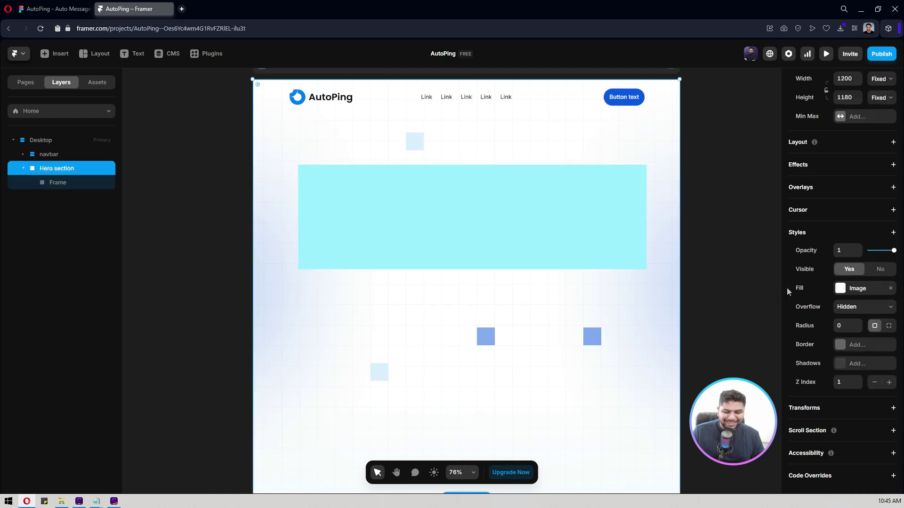
scroll(825, 283, up, 4)
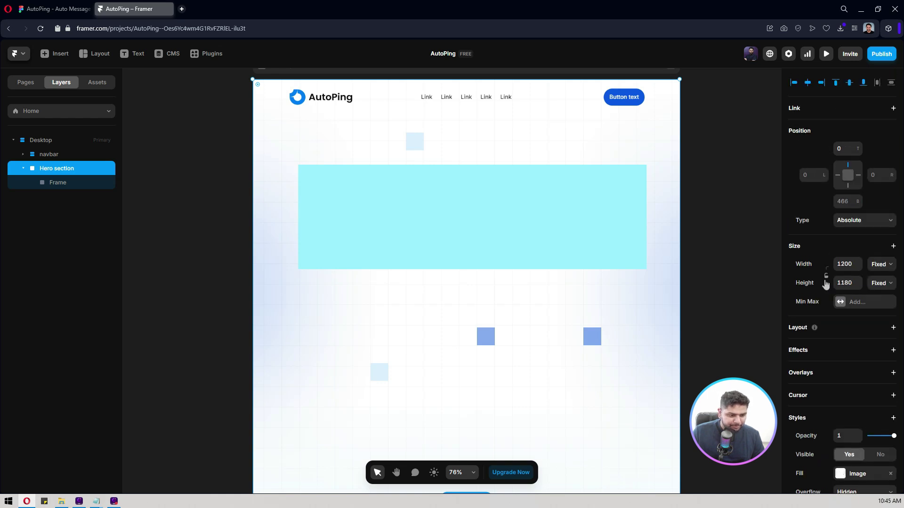
scroll(842, 258, down, 3)
click(852, 235)
click(879, 272)
click(864, 288)
click(847, 301)
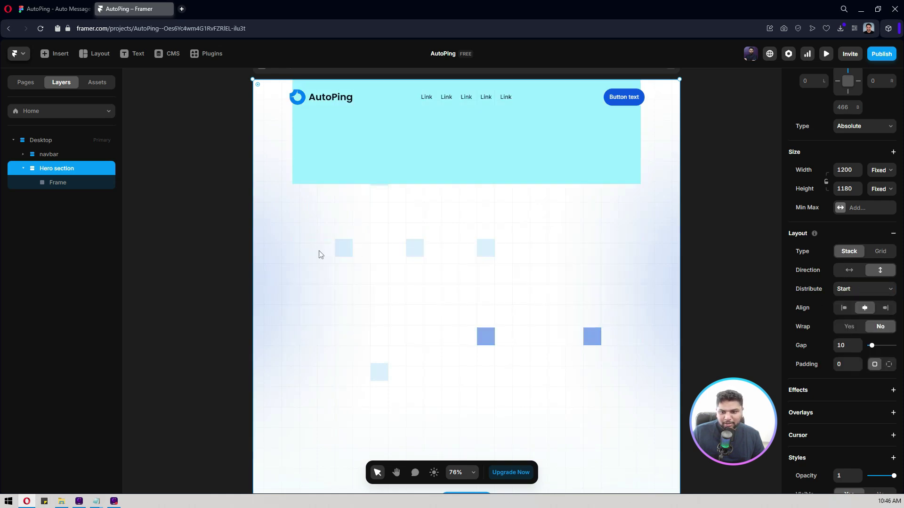
Inspect the size of the headline text in the Figma design and return to Framer
click(52, 9)
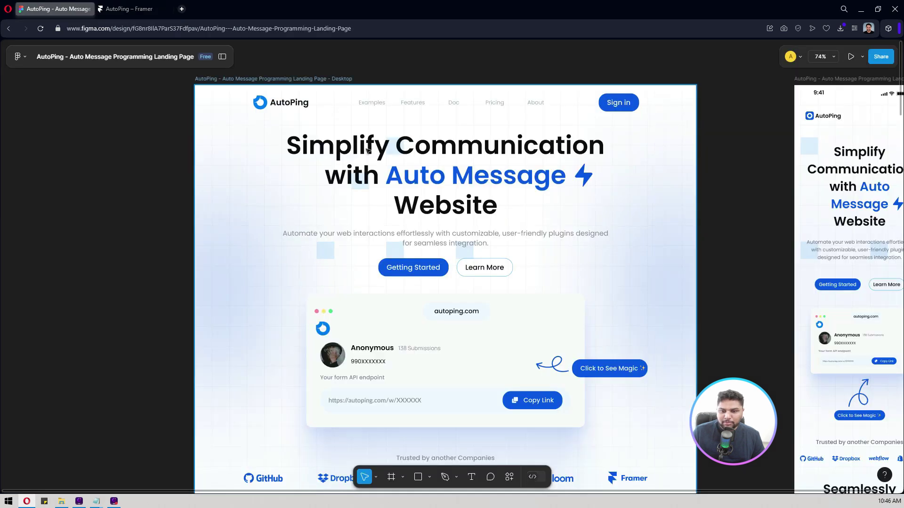
click(256, 164)
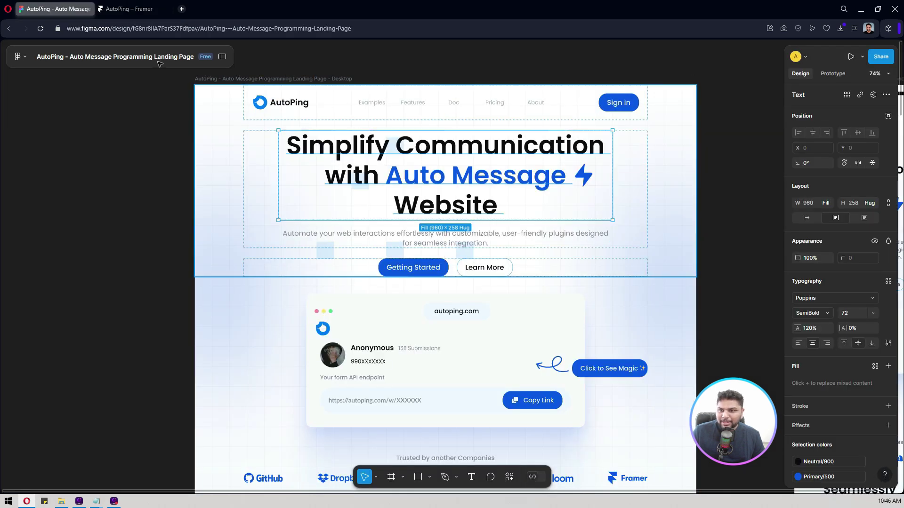
key(ctrl+Tab)
Set the top padding of the Hero section's stack to 130, separately from the other sides
scroll(843, 291, down, 2)
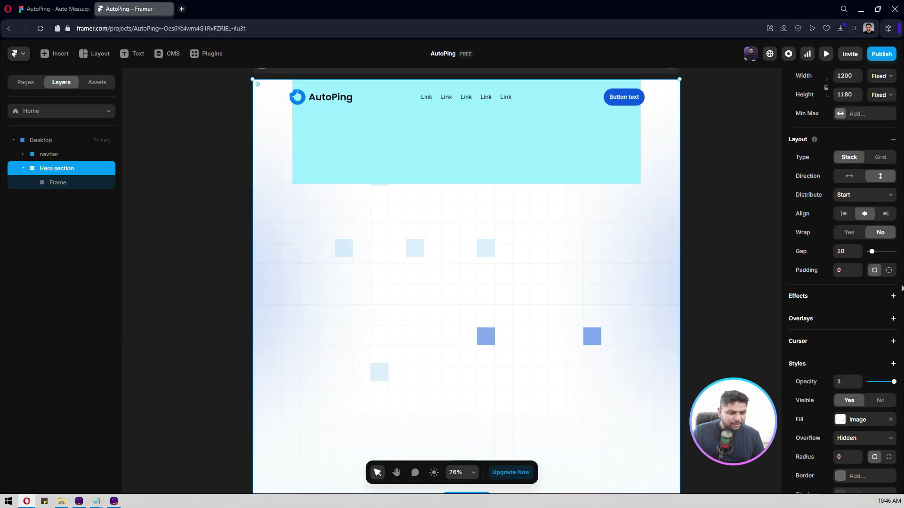
click(889, 270)
text(130)
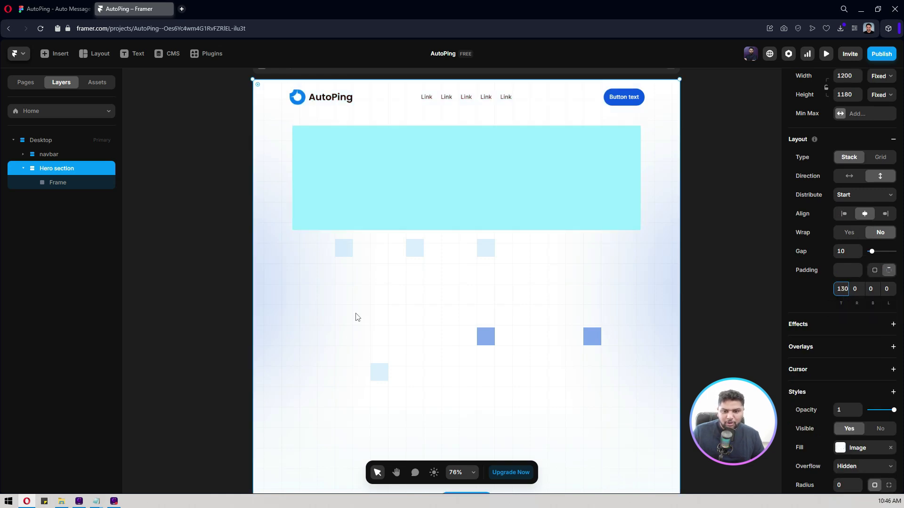
Rename the frame inside the Hero section as container
click(452, 198)
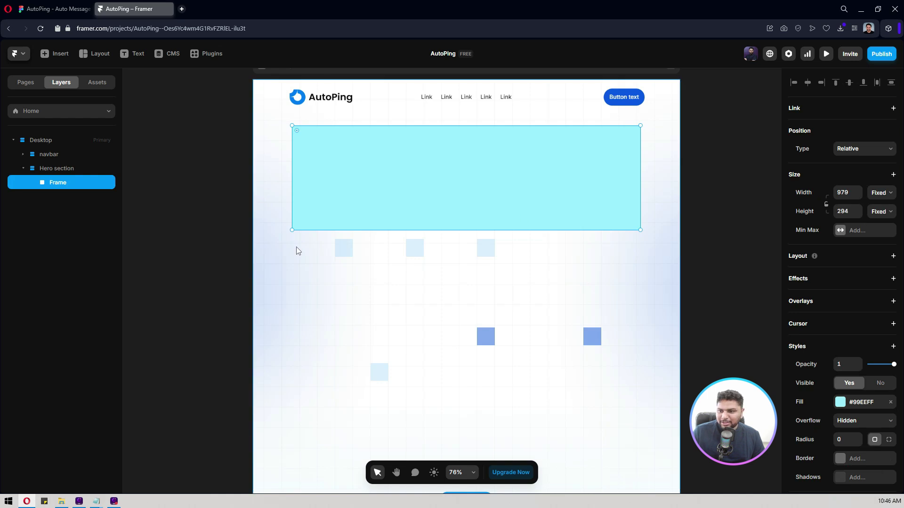
double_click(57, 183)
text(dontainer)
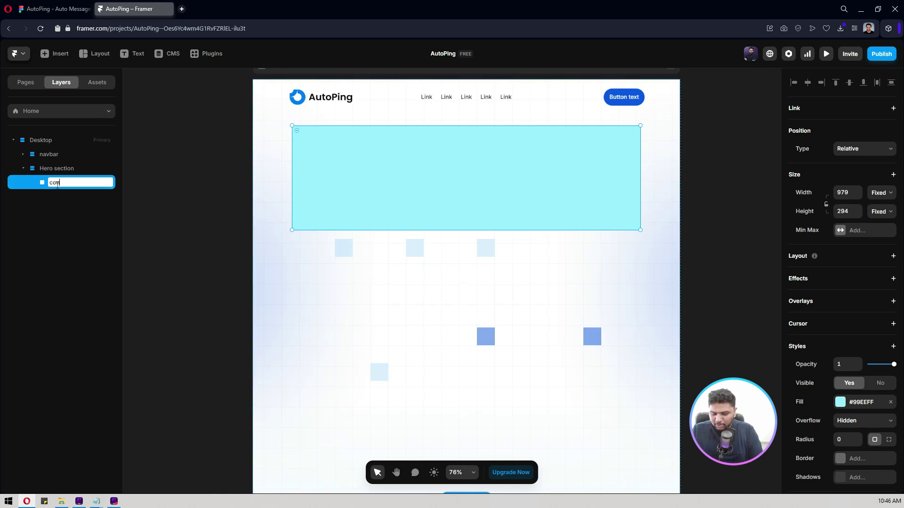
key(Return)
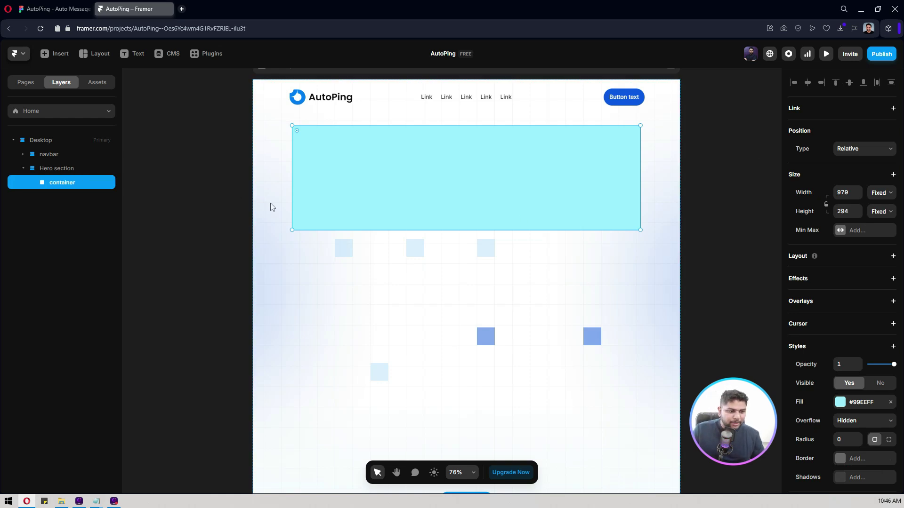
Set the container's width to Fill and add a Max Width constraint to it
click(880, 192)
click(875, 228)
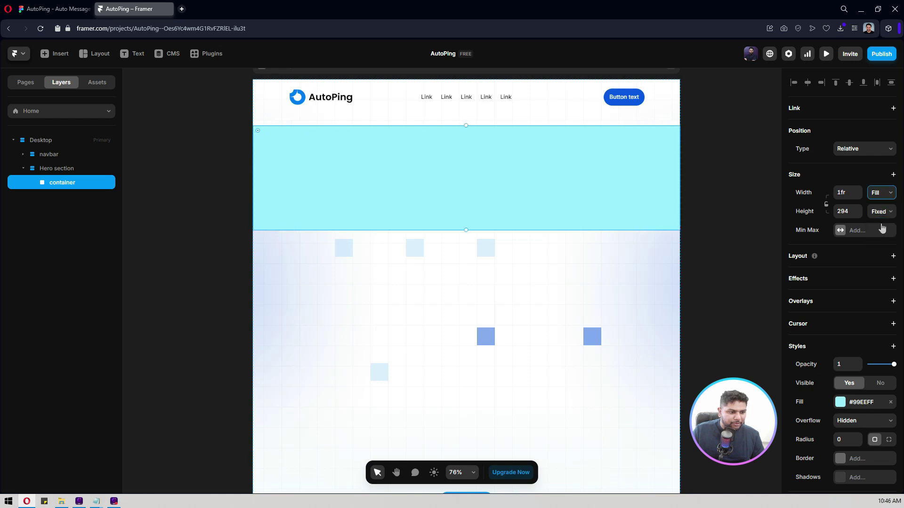
click(853, 230)
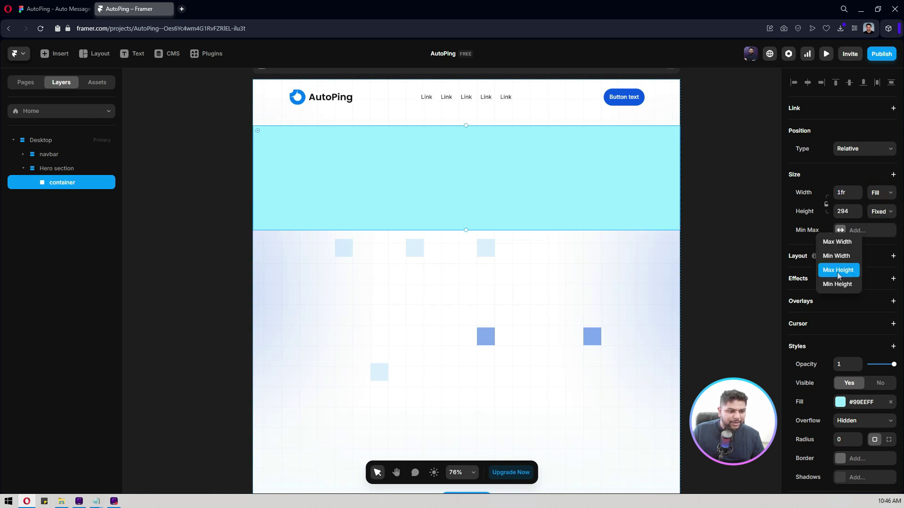
click(837, 242)
Set the container's maximum width to a fixed 1160
click(842, 230)
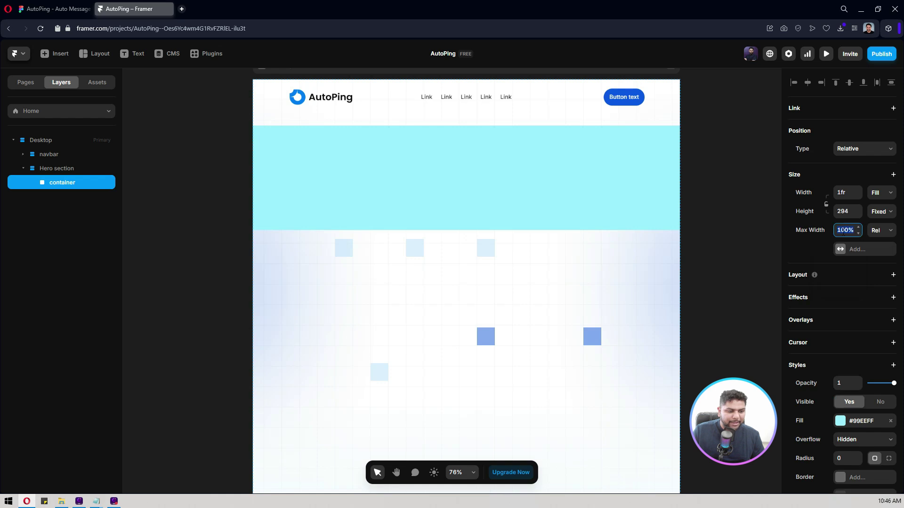
text(1)
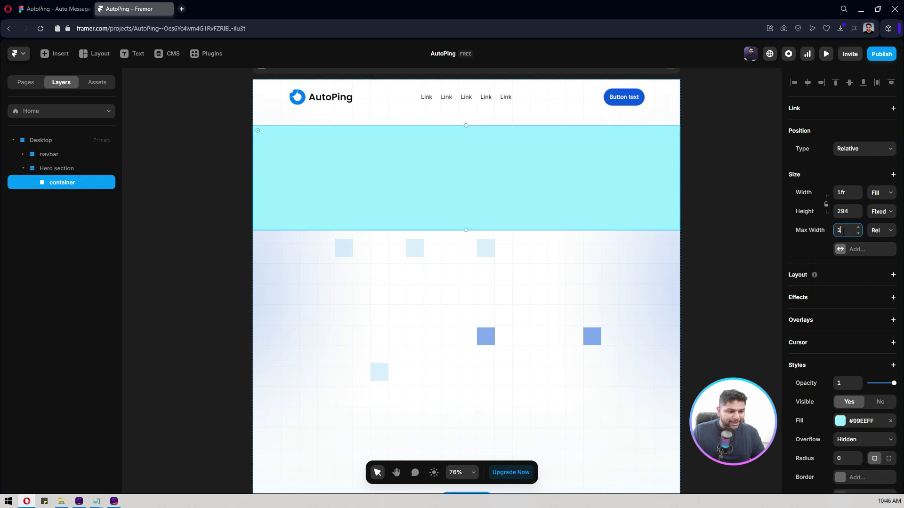
text(160%)
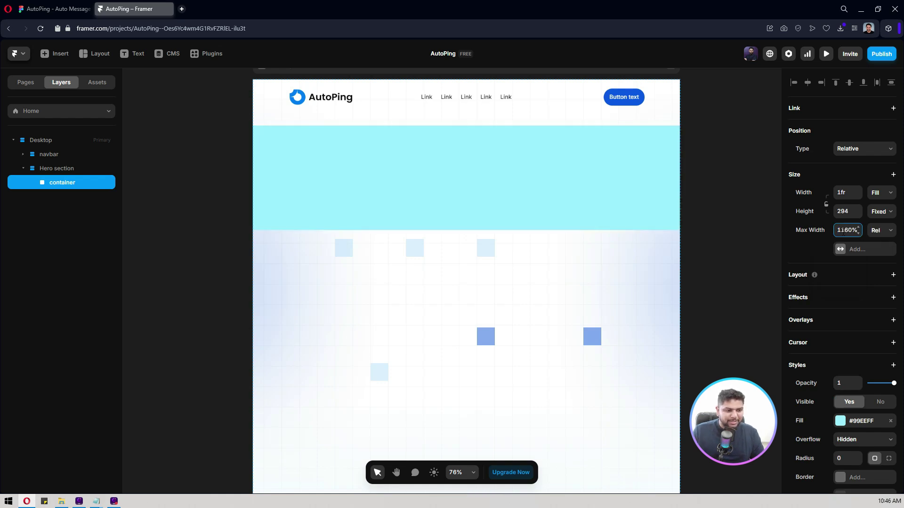
key(BackSpace)
key(Return)
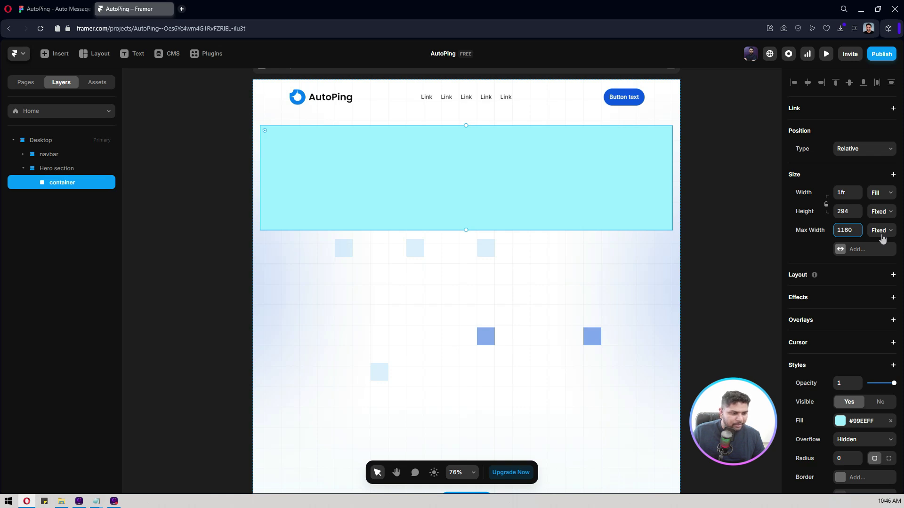
Set the hero container's maximum width to 960
click(881, 193)
click(883, 235)
click(850, 230)
text(9)
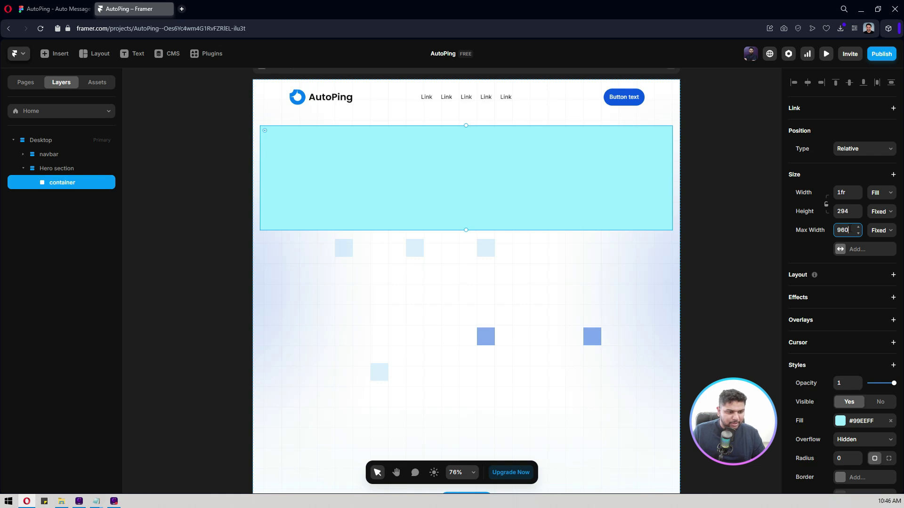
key(Return)
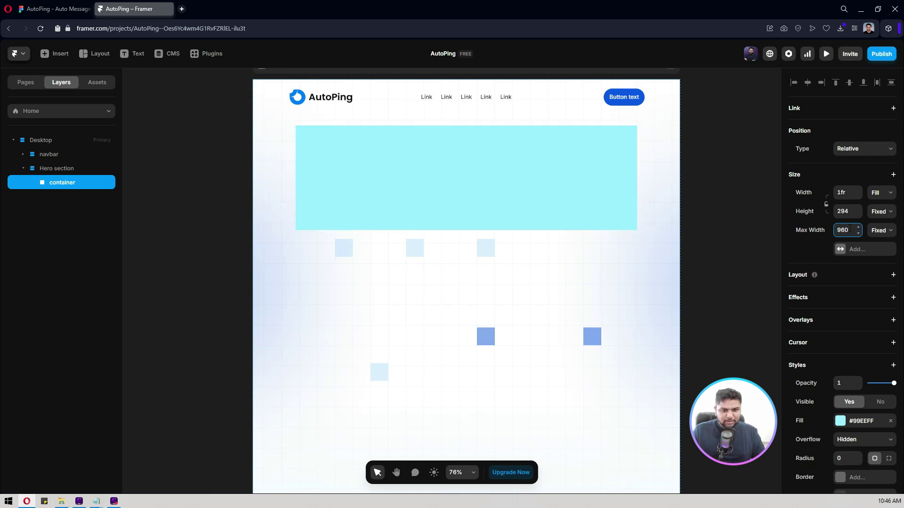
Compare the hero container with the navbar's container and restore its maximum width to 1160
click(371, 102)
click(304, 114)
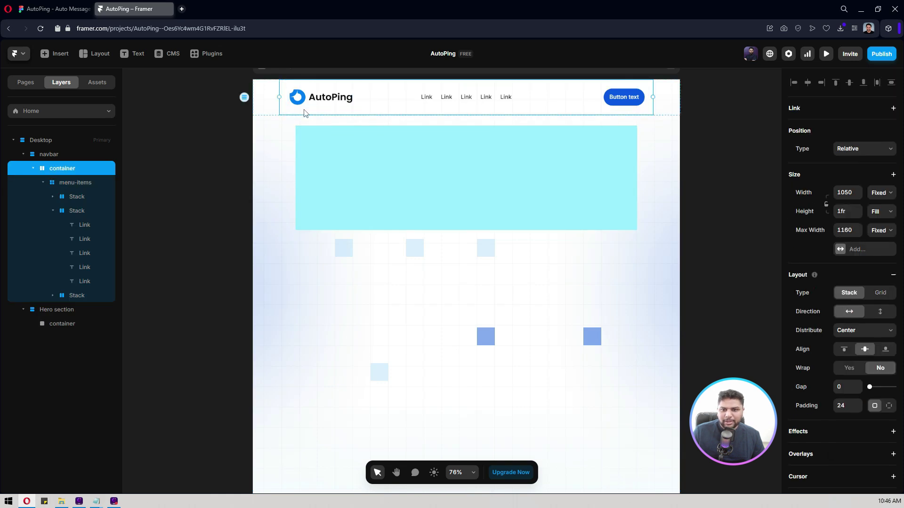
click(391, 170)
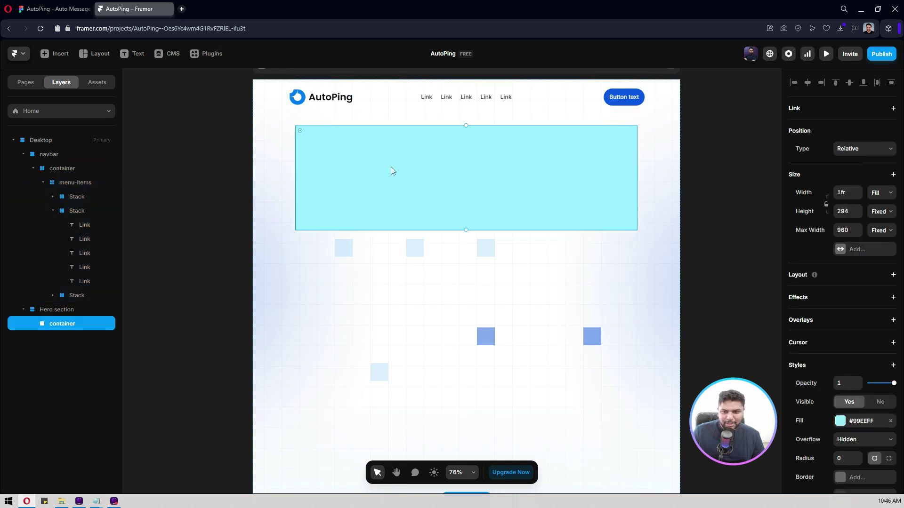
click(844, 231)
text(1160)
key(Return)
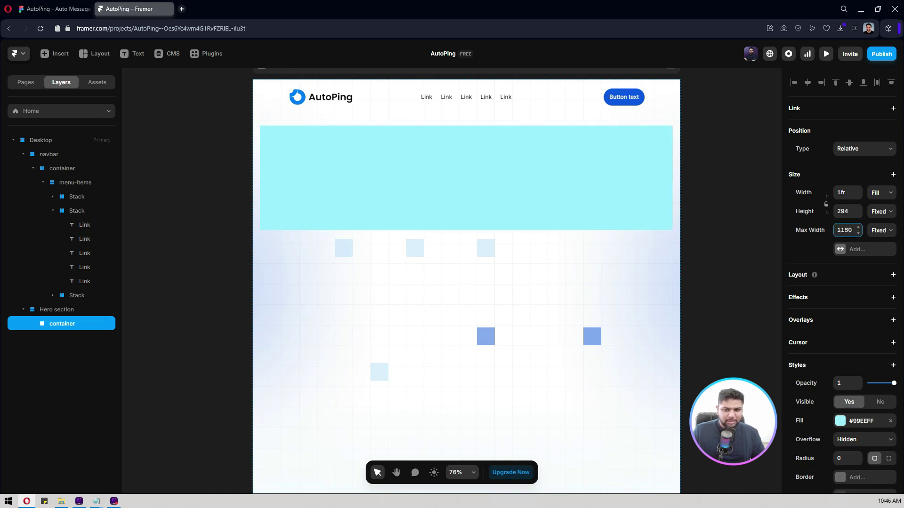
Set the width of the container inside the Hero section to a relative 100%
click(270, 102)
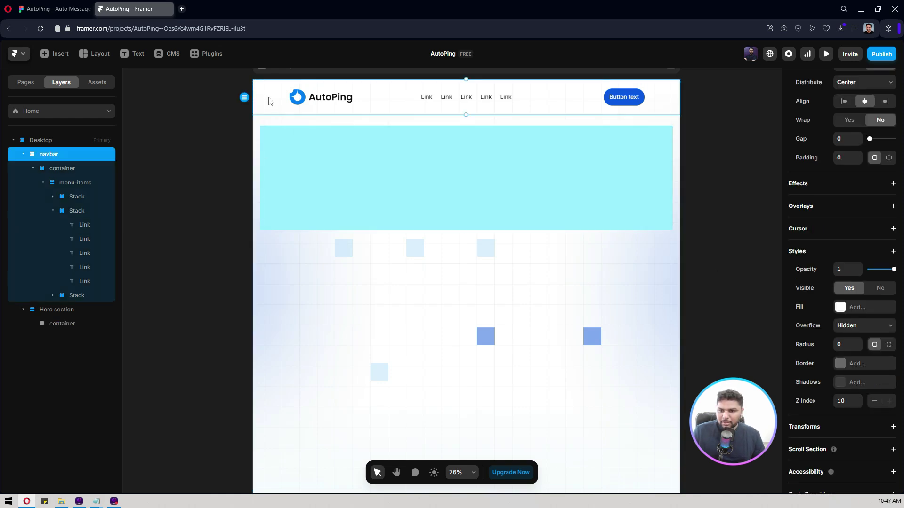
click(63, 168)
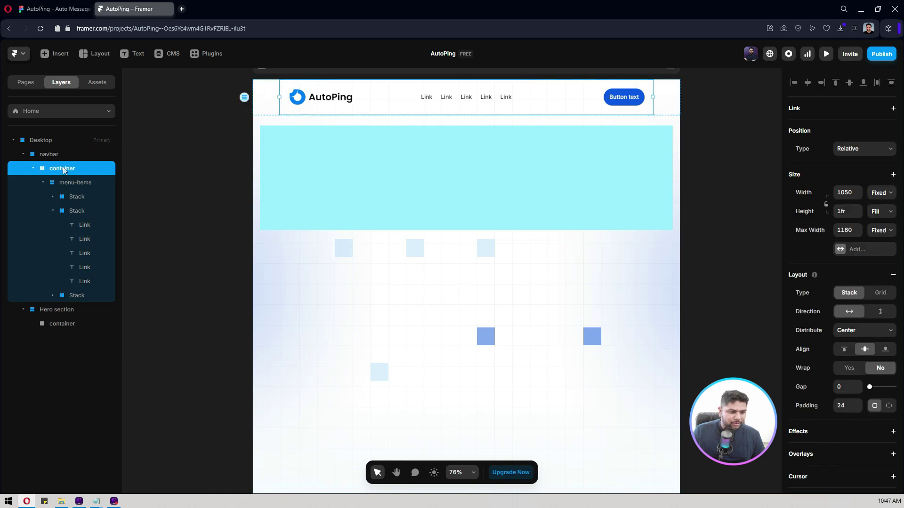
click(61, 308)
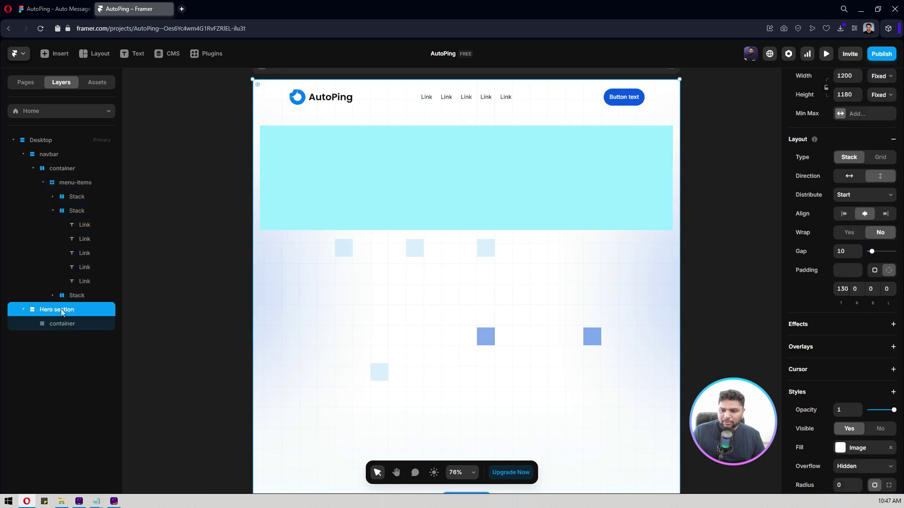
click(65, 325)
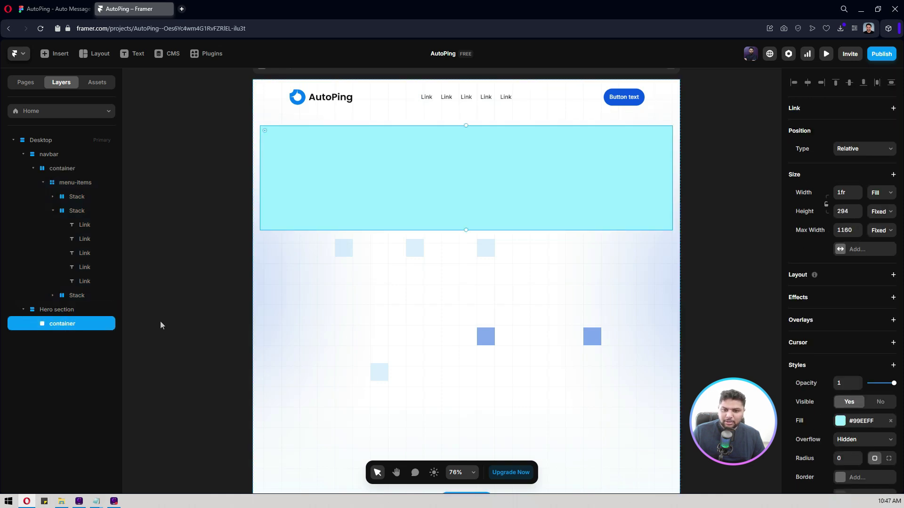
click(845, 193)
text(1)
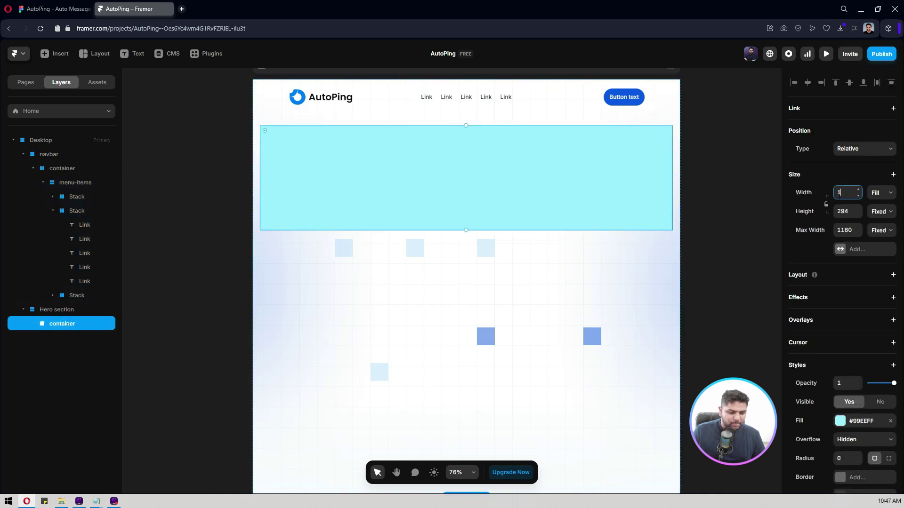
text(00%)
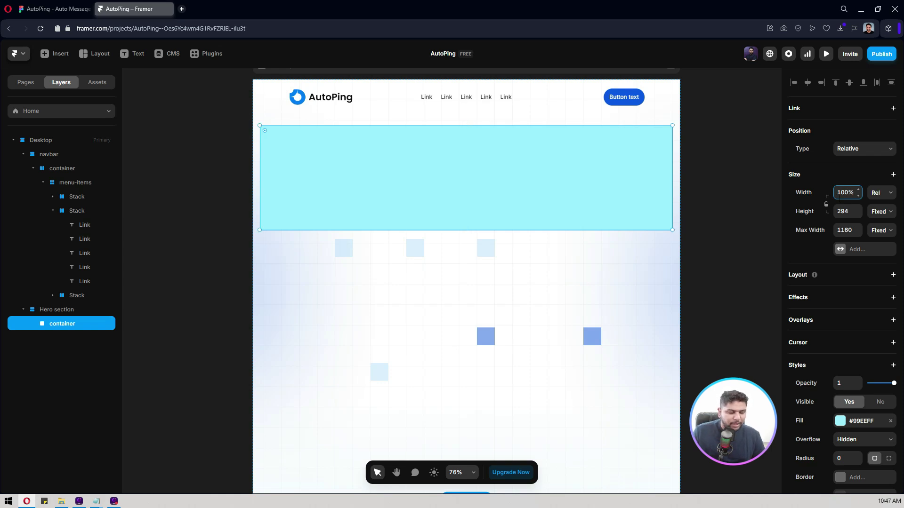
click(887, 191)
click(888, 192)
click(856, 174)
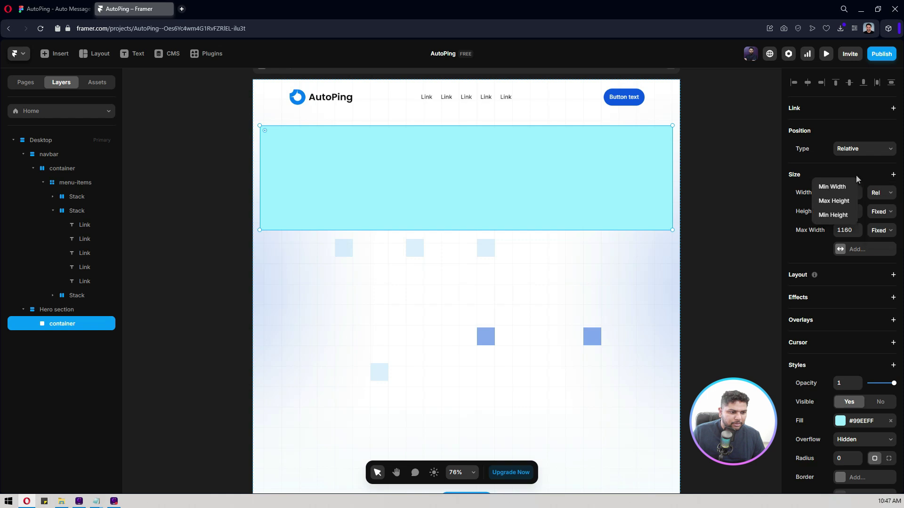
click(868, 173)
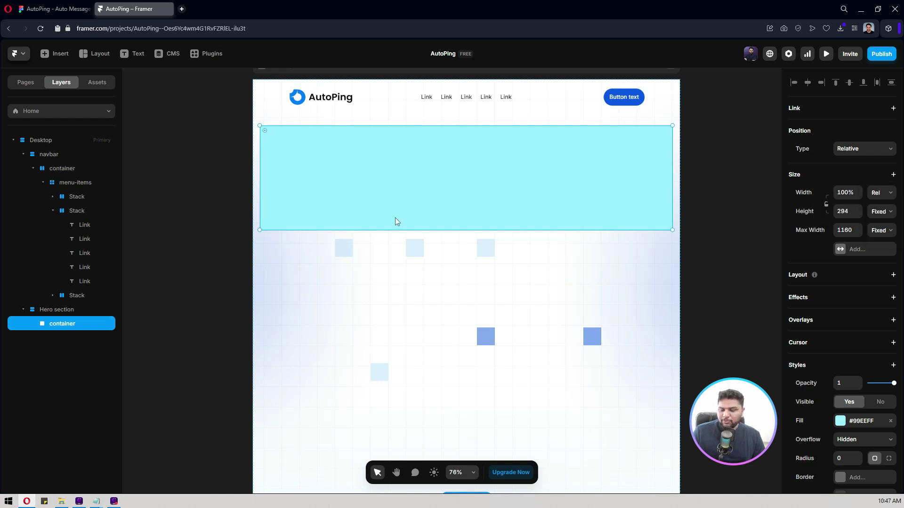
Change the width of the navbar's container from a fixed size to Fill
click(63, 310)
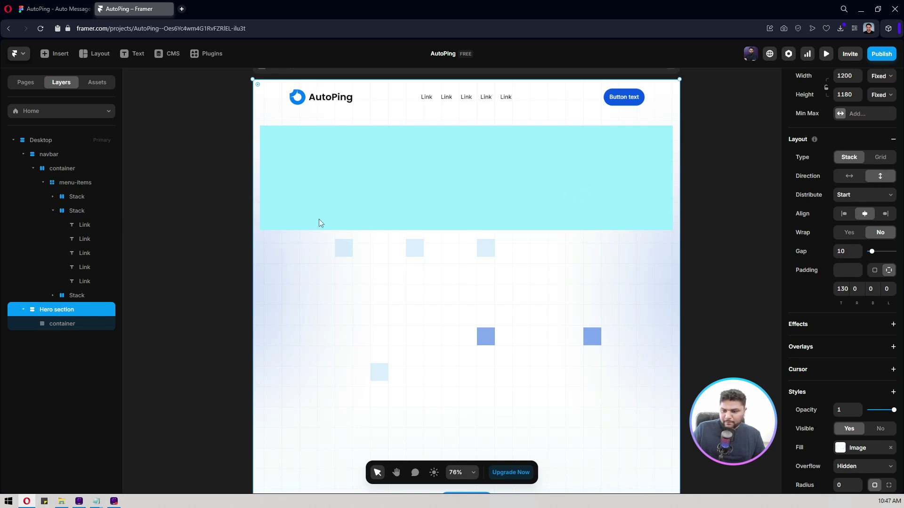
click(64, 325)
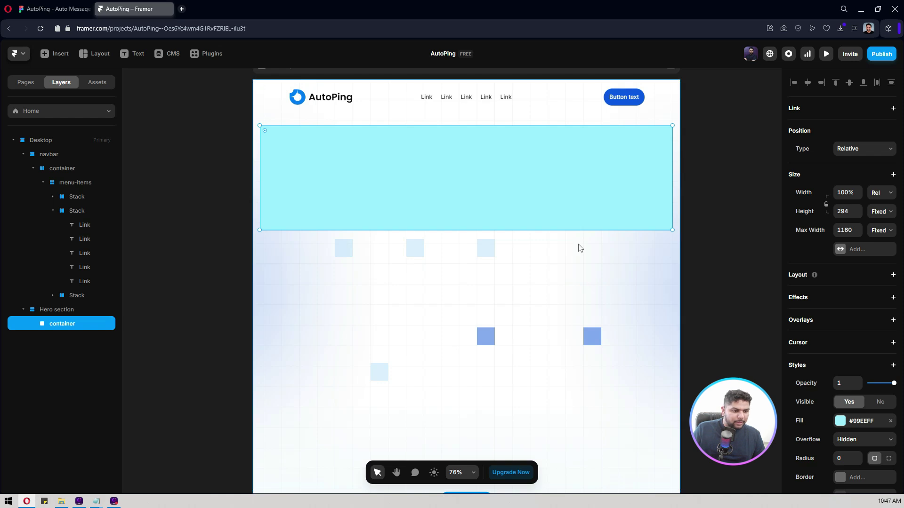
scroll(178, 159, up, 2)
right_click(176, 157)
key(Escape)
click(416, 114)
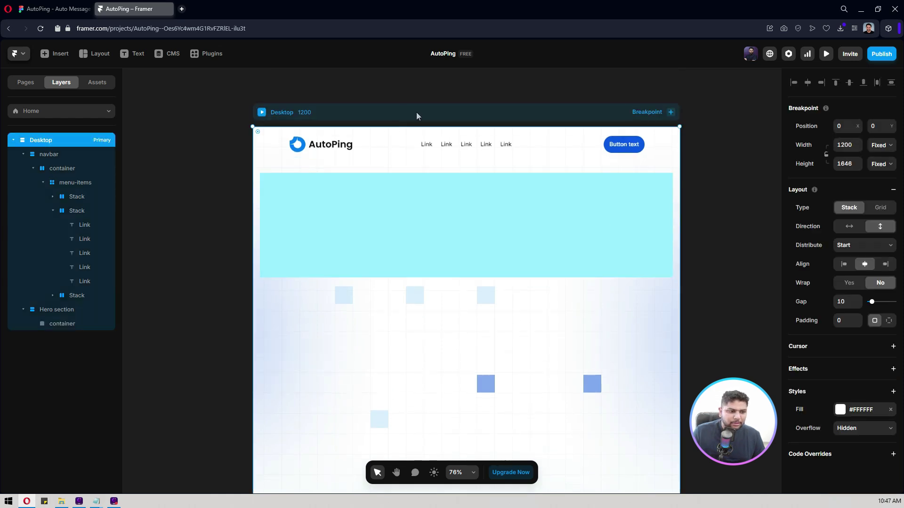
click(400, 137)
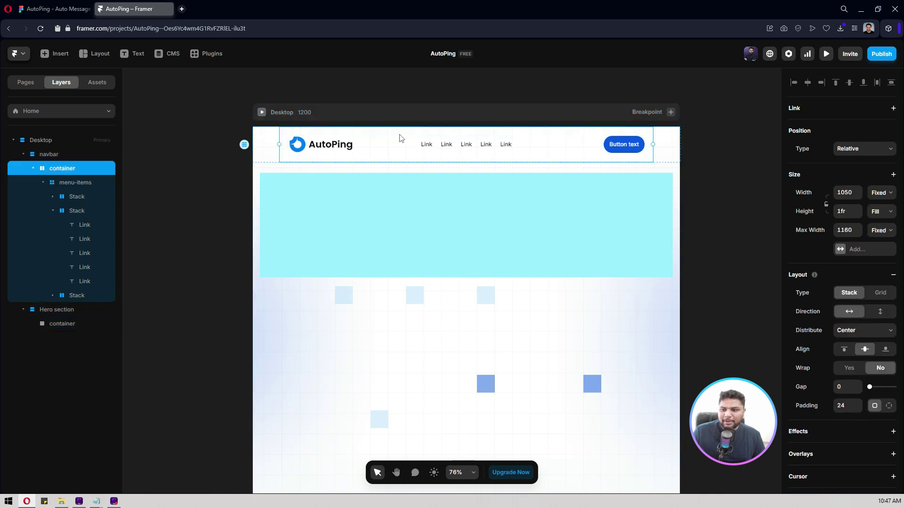
click(880, 193)
click(878, 218)
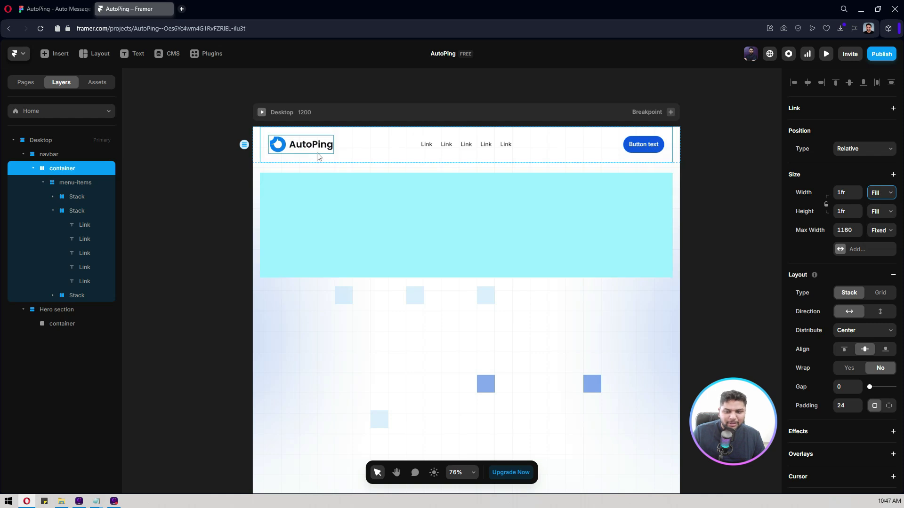
click(394, 213)
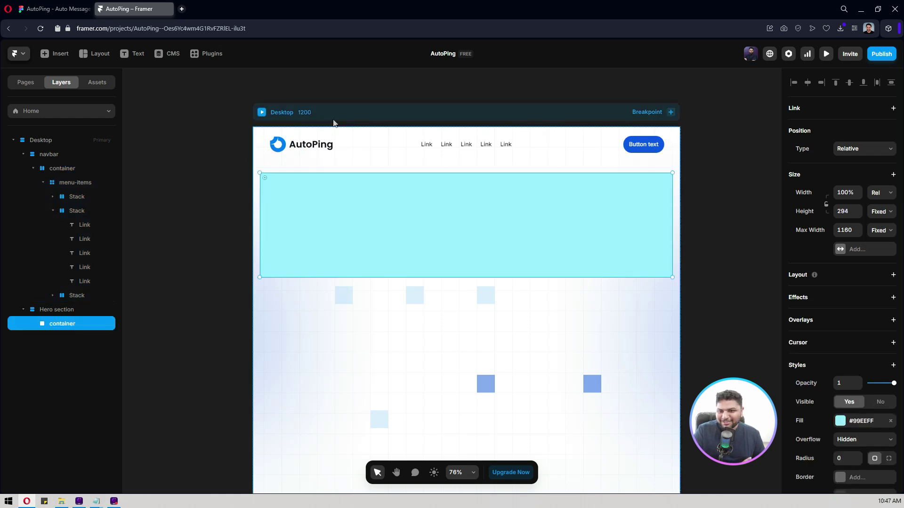
click(368, 113)
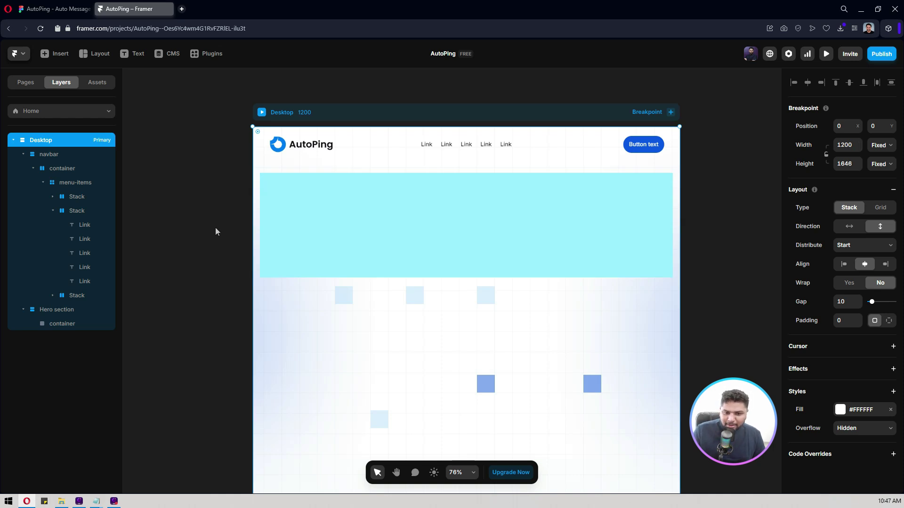
click(320, 225)
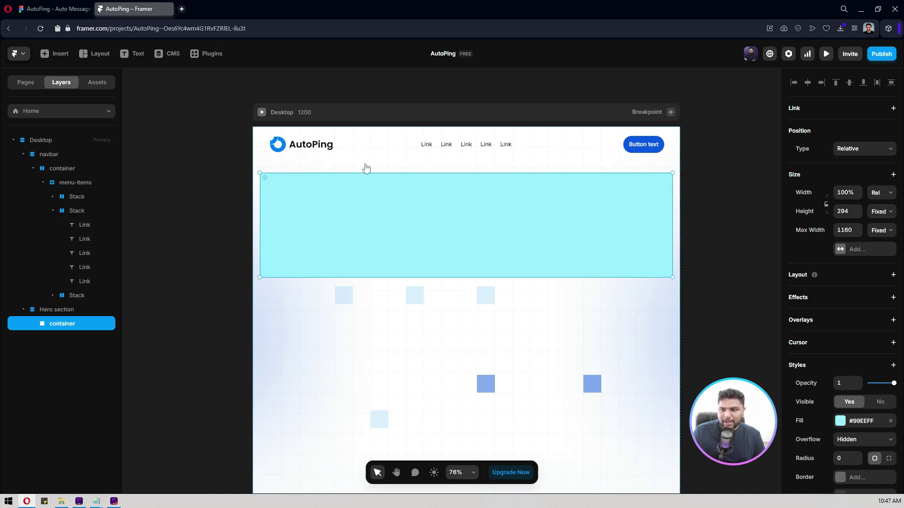
Check the hero heading in the Figma design, then return to Framer and start a text layer inside the hero container
click(56, 8)
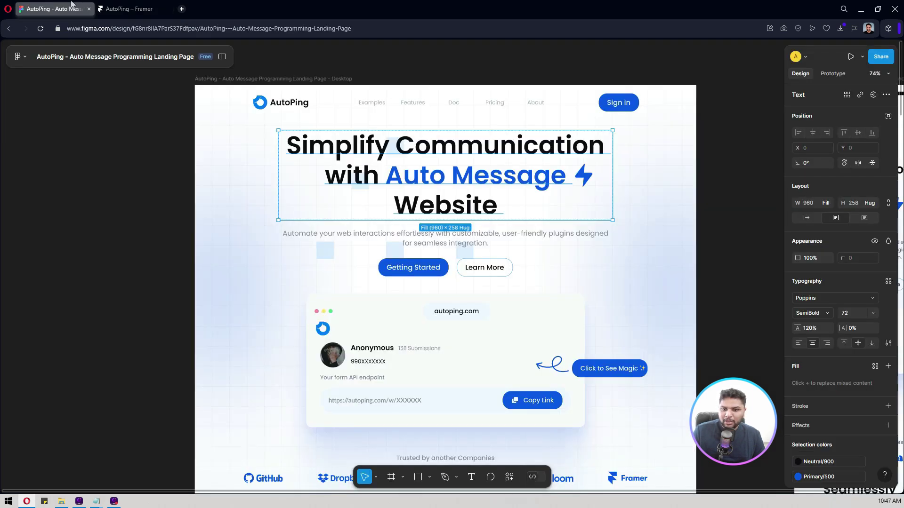
click(127, 5)
click(127, 54)
click(398, 198)
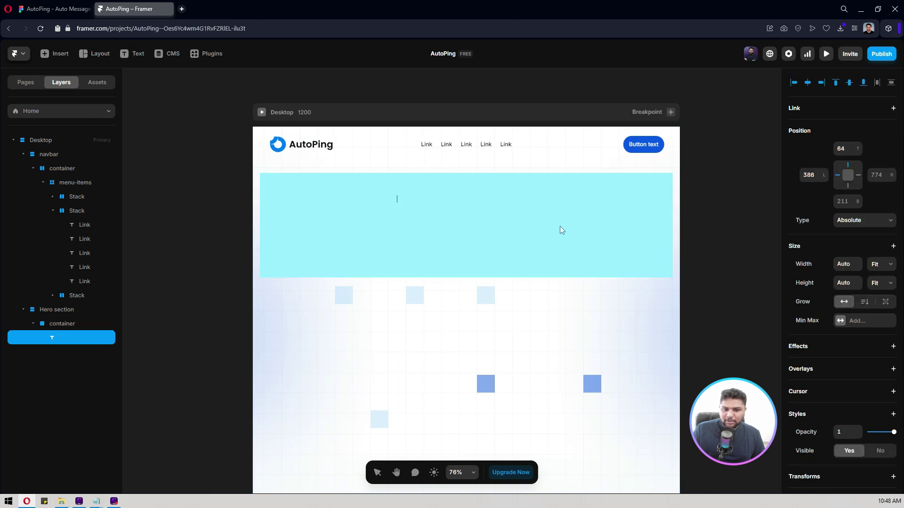
Copy the heading "Simplify Communication with Auto Message Website" from the Figma design and paste it into the new text layer in Framer
click(54, 8)
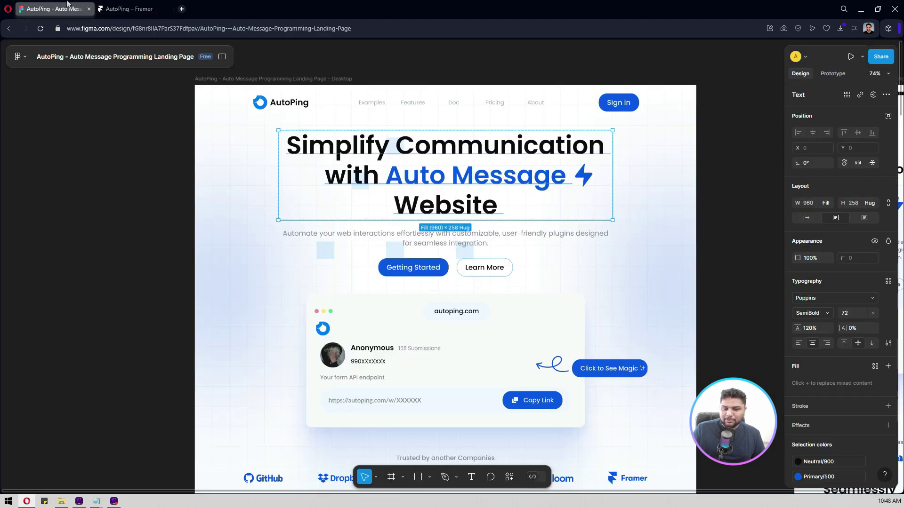
right_click(361, 143)
mouse_move(427, 184)
click(484, 179)
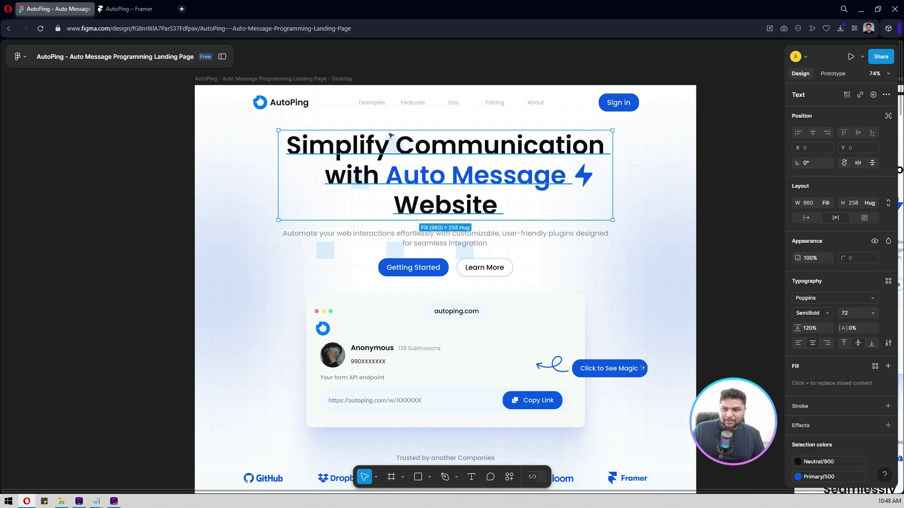
key(ctrl+Tab)
key(ctrl+v)
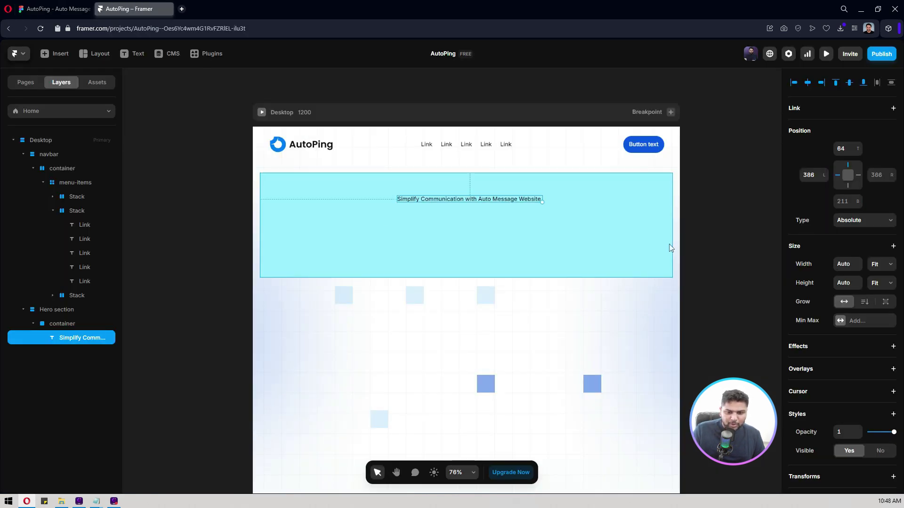
Apply the Heading 1 text style to the hero heading
scroll(842, 247, down, 3)
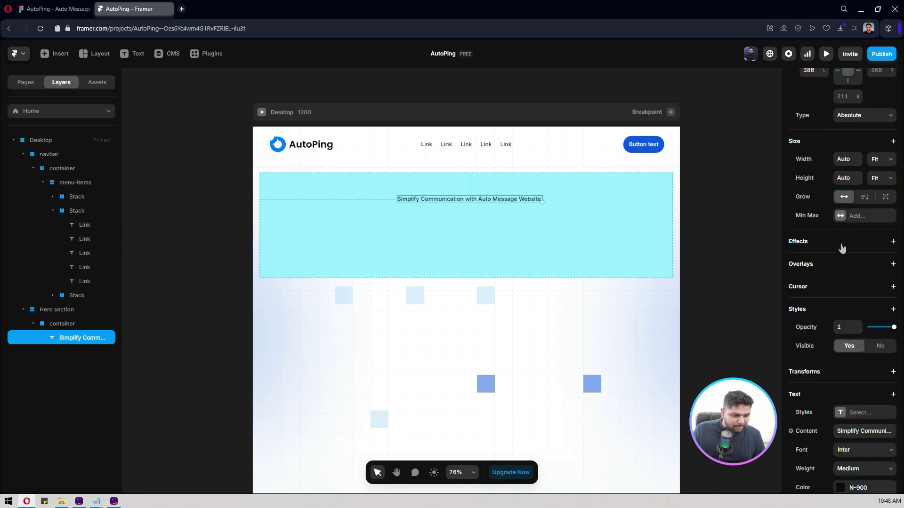
scroll(841, 248, down, 5)
click(861, 198)
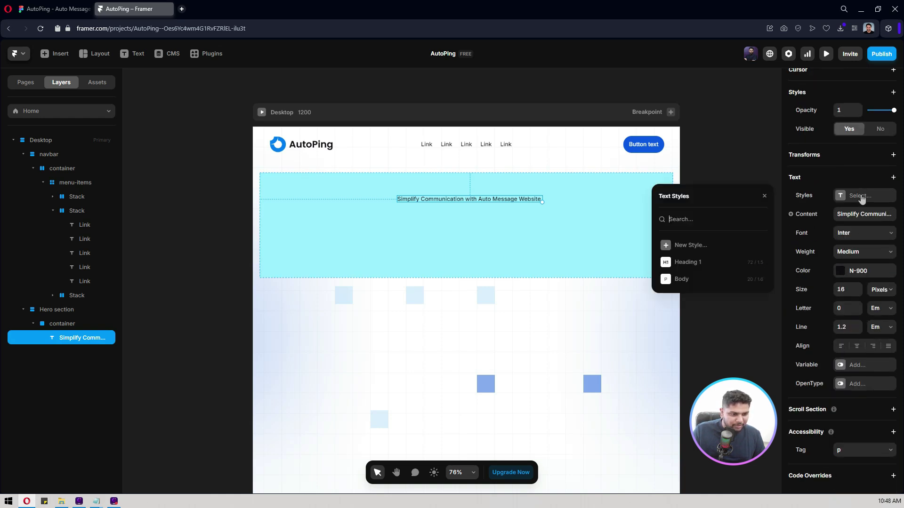
click(689, 262)
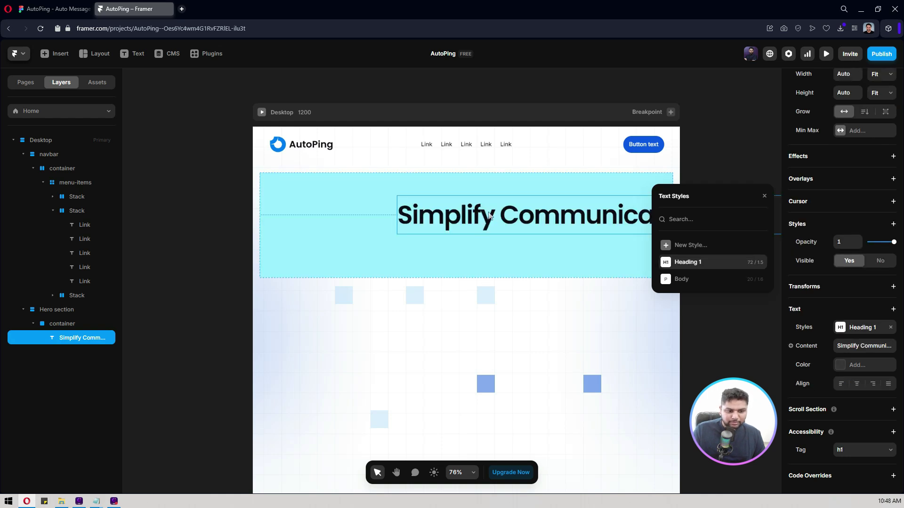
click(762, 197)
Set the hero heading's width to a fixed 960 and centre it horizontally in the container
scroll(729, 234, down, 4)
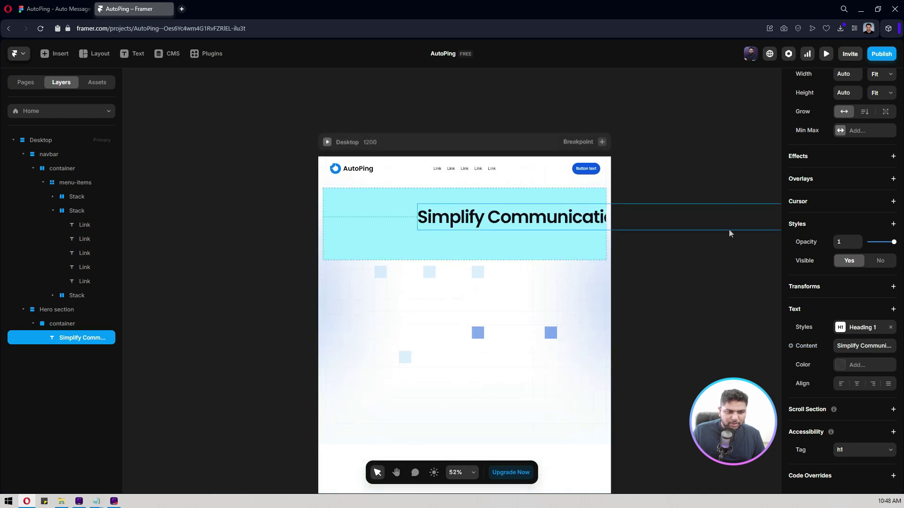
scroll(529, 233, down, 5)
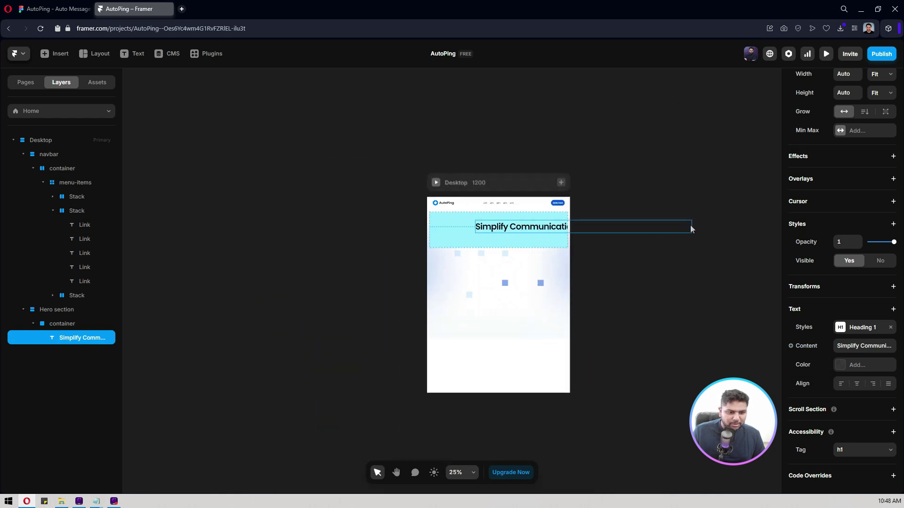
scroll(868, 202, up, 4)
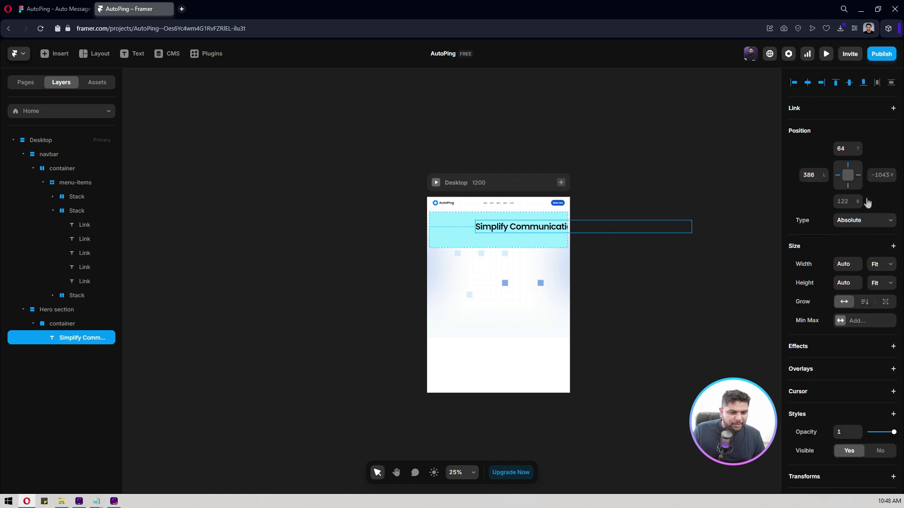
click(848, 264)
text(960p)
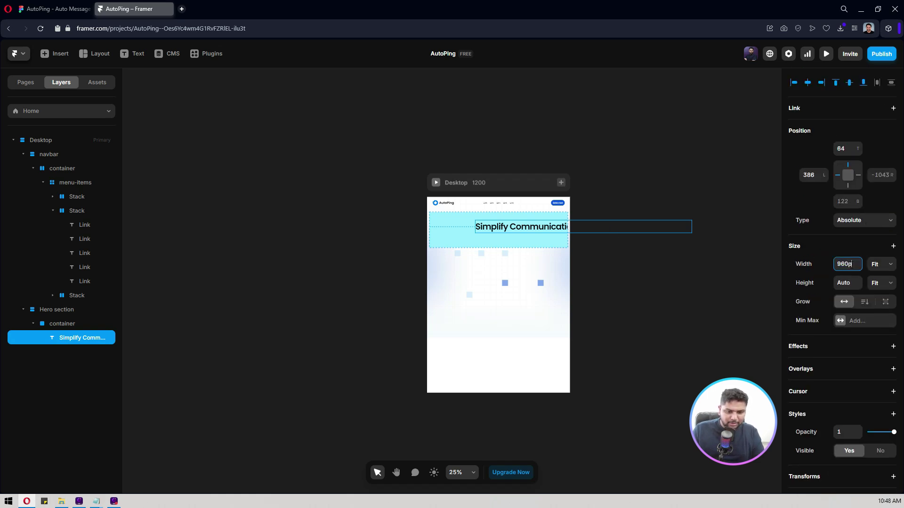
key(Return)
click(807, 83)
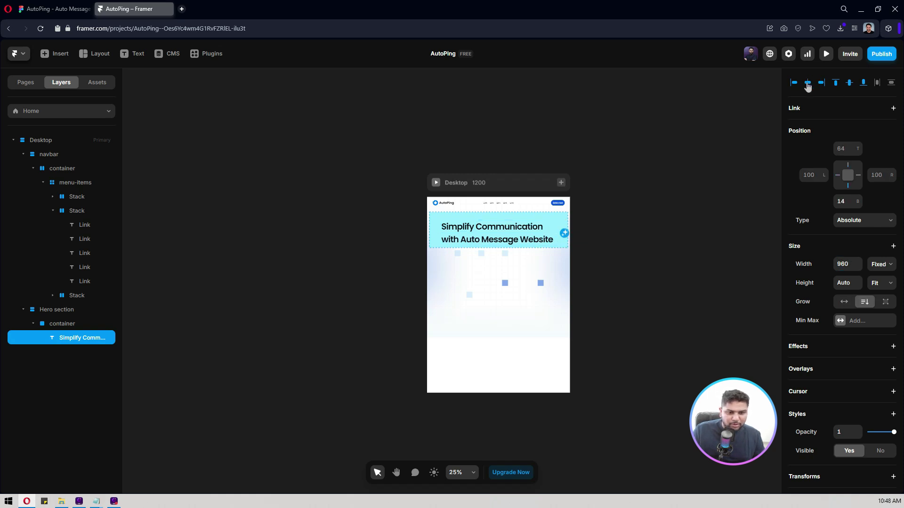
scroll(512, 237, up, 2)
scroll(512, 237, up, 4)
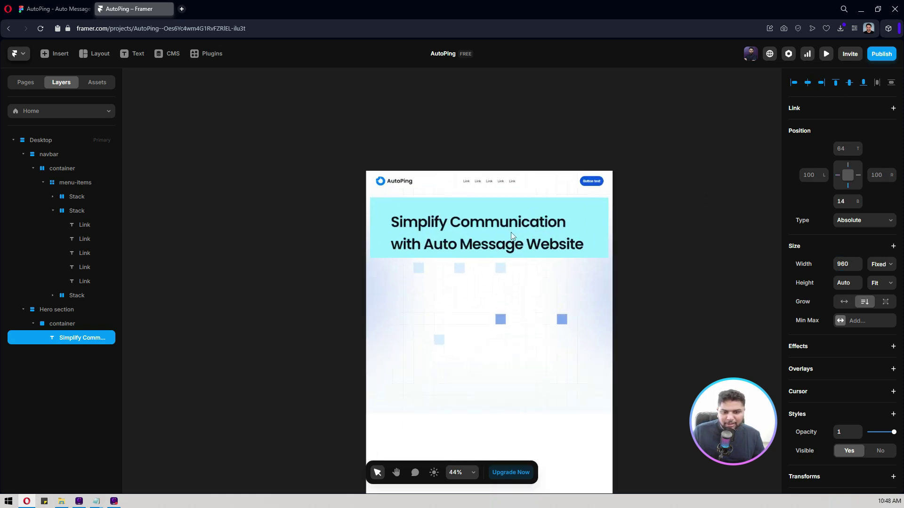
Centre-align the hero heading's text and compare it with the heading in the Figma design
scroll(847, 263, down, 4)
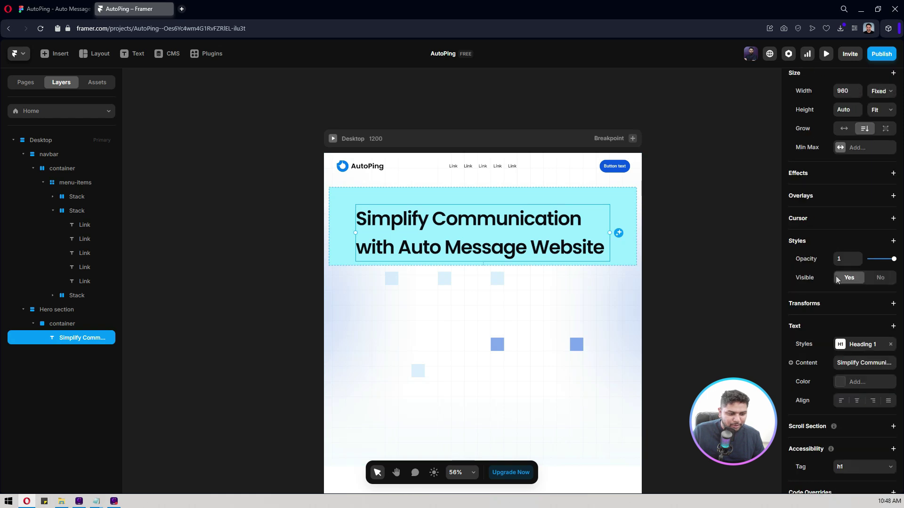
click(857, 384)
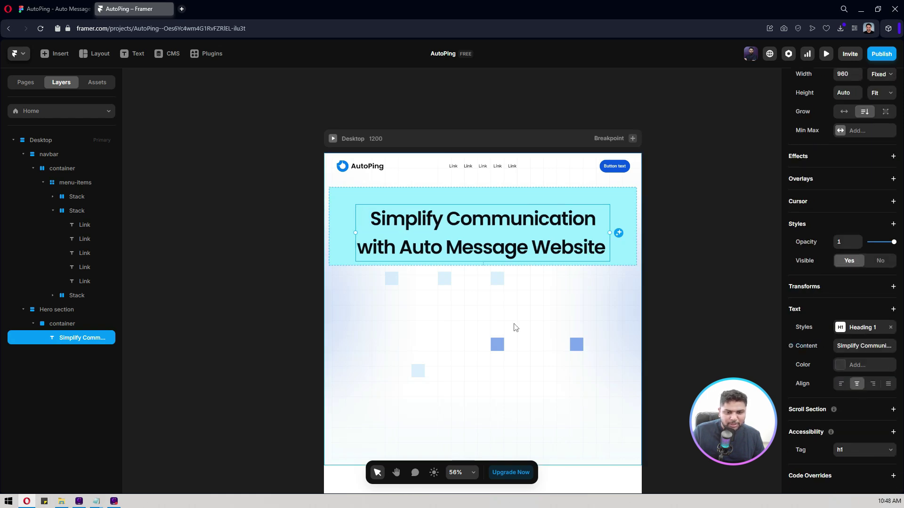
click(54, 9)
click(127, 9)
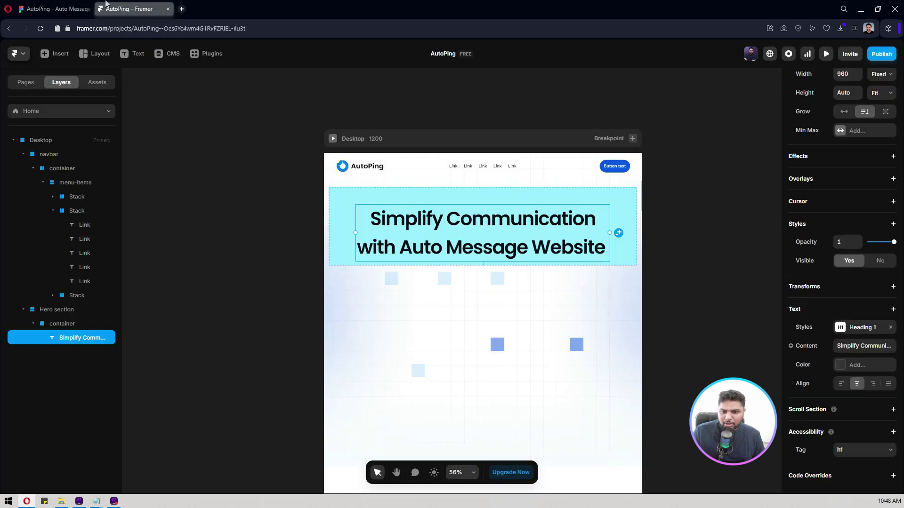
key(ctrl+Tab)
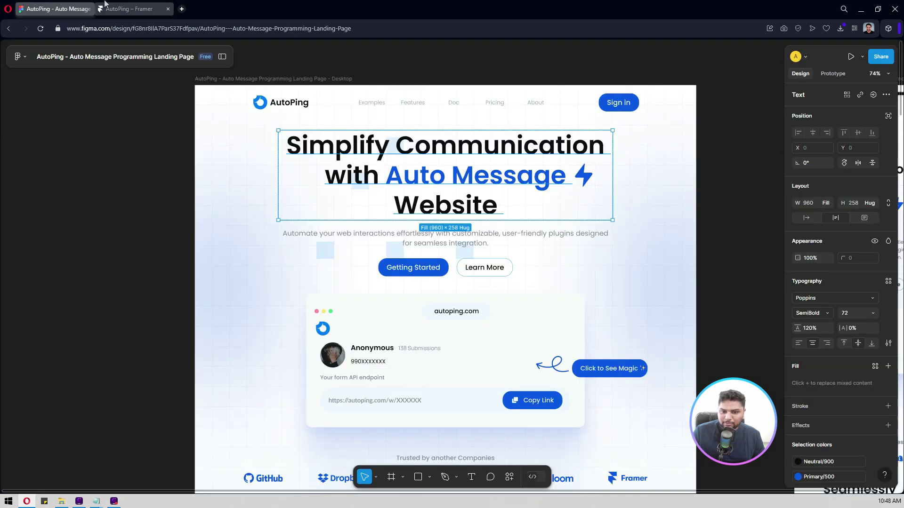
click(127, 9)
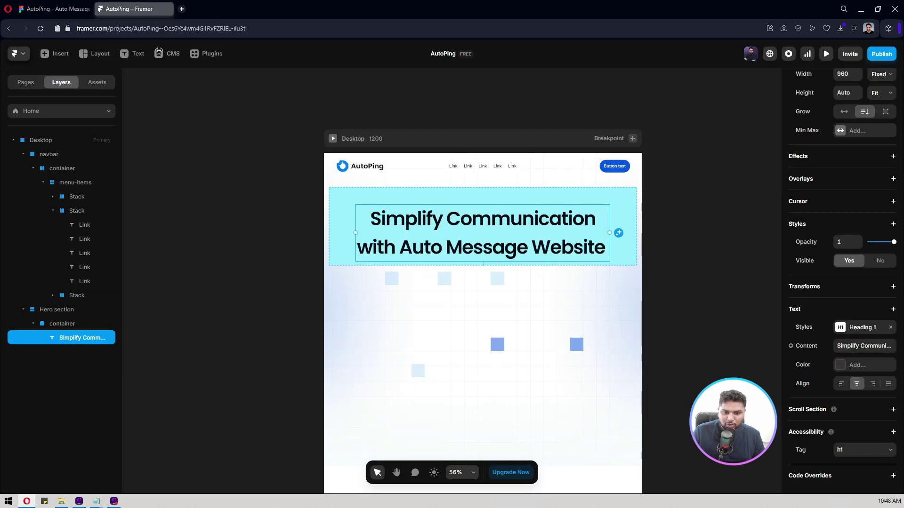
Edit the Heading 1 text style, setting its line height to 1.3 and its letter spacing to 0
click(859, 327)
click(759, 394)
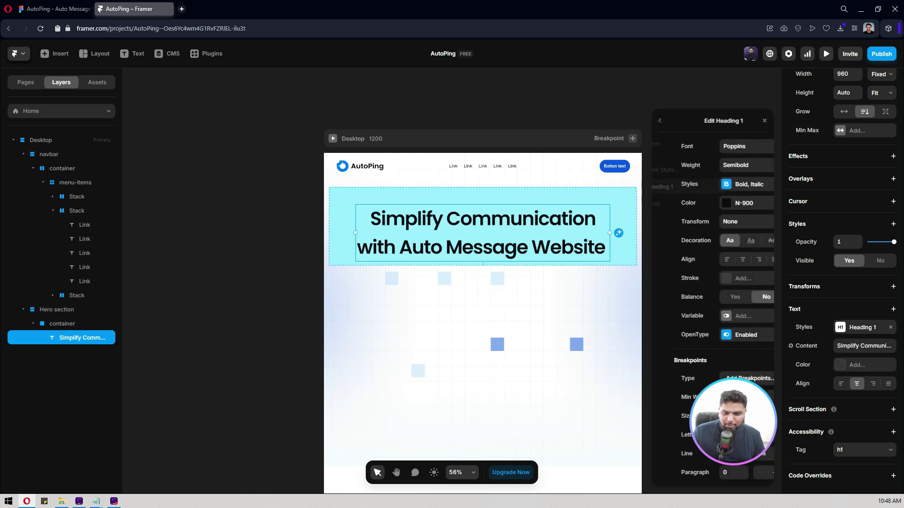
click(717, 453)
text(1.3)
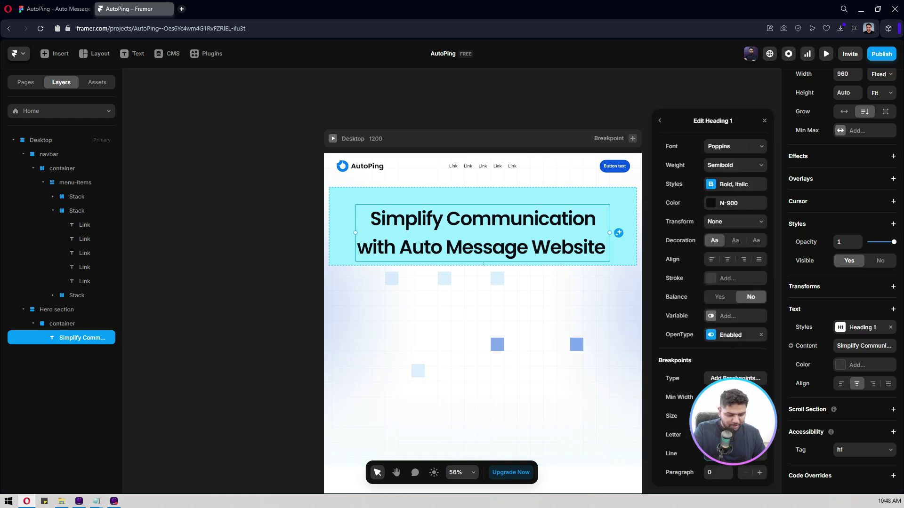
key(Return)
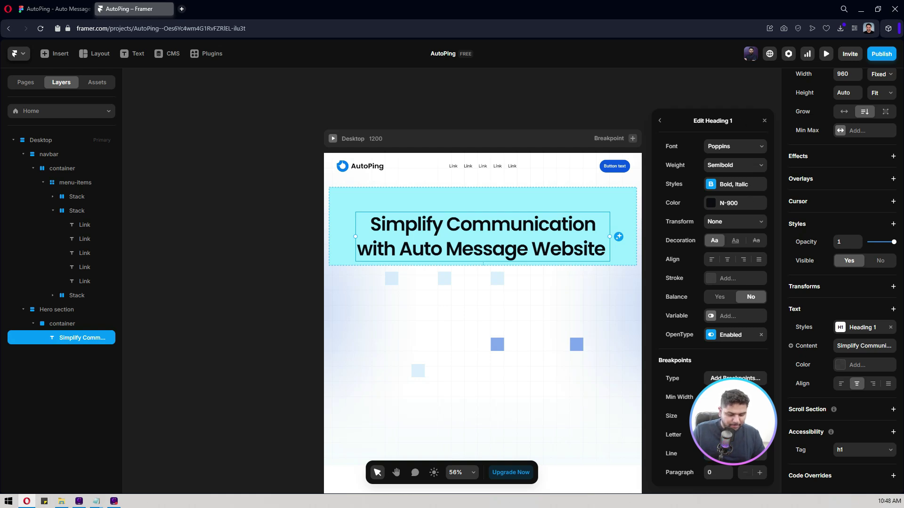
text(0)
key(Return)
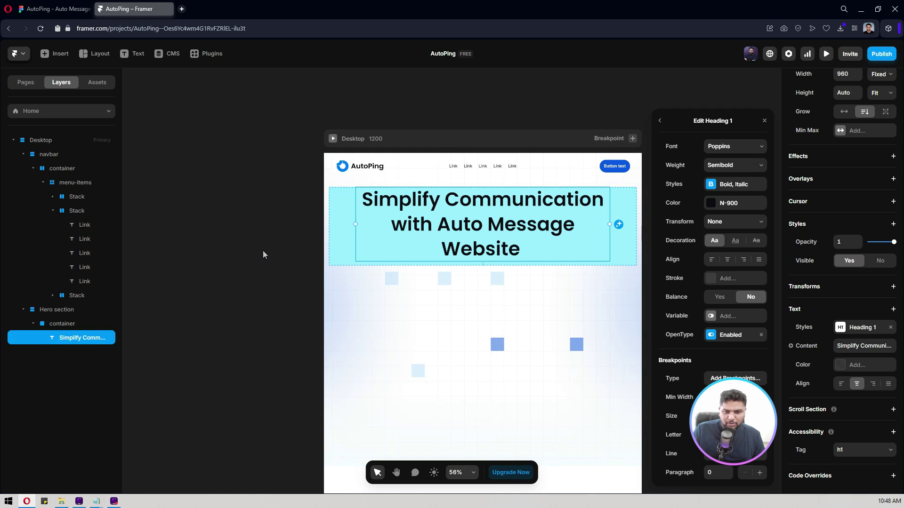
Compare the restyled hero heading with the Figma design, closing the Heading 1 style editor and returning to Framer
click(61, 9)
click(125, 8)
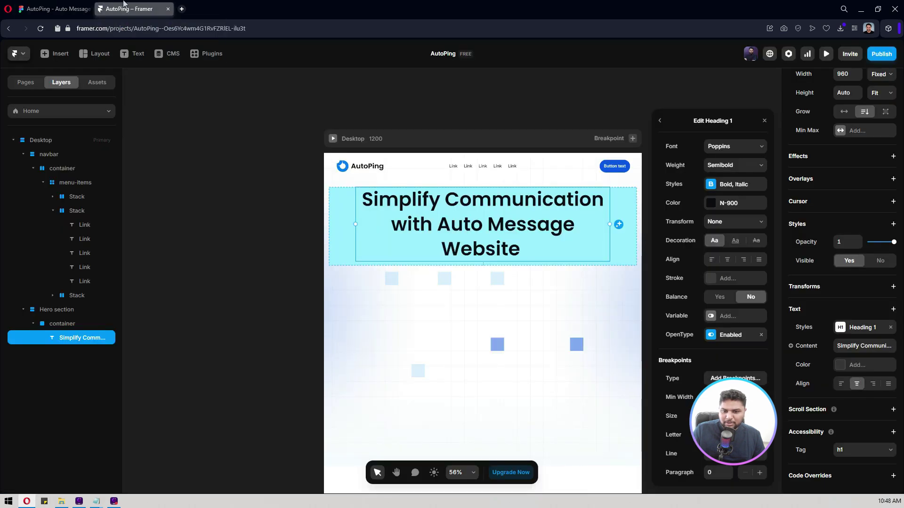
click(70, 8)
click(125, 8)
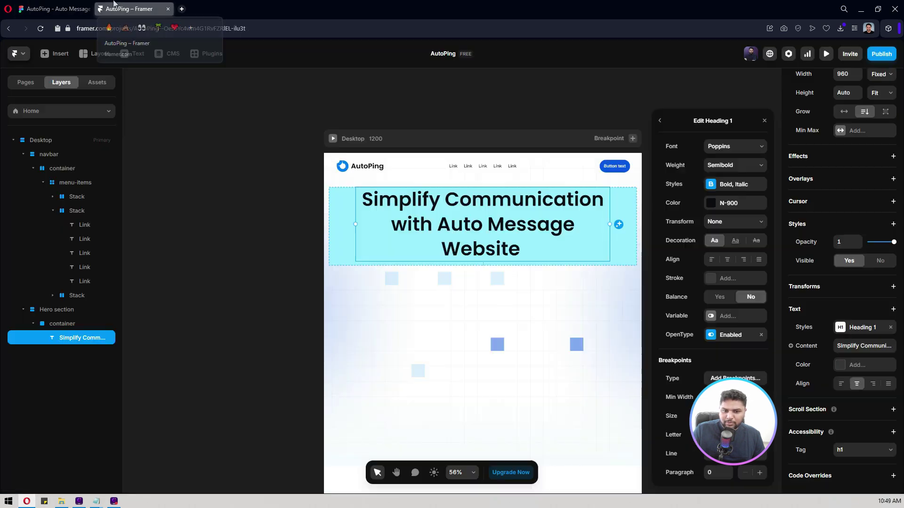
click(765, 121)
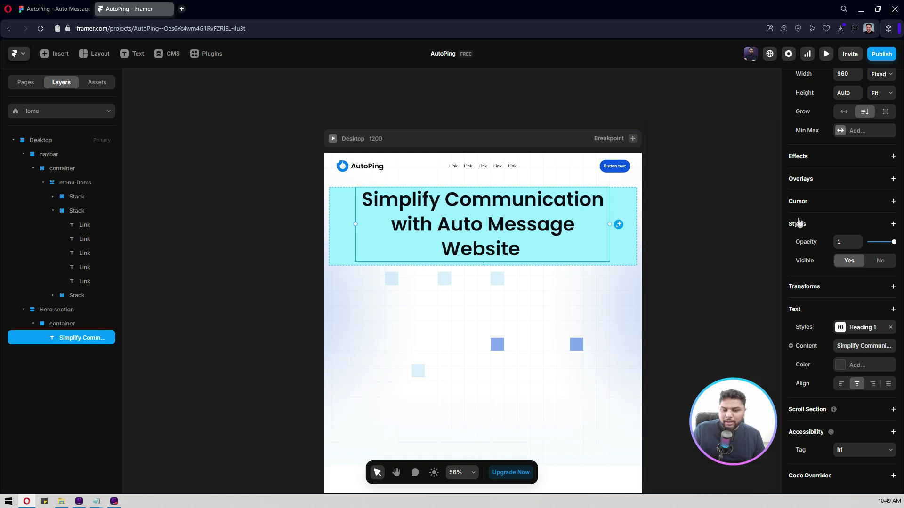
click(54, 9)
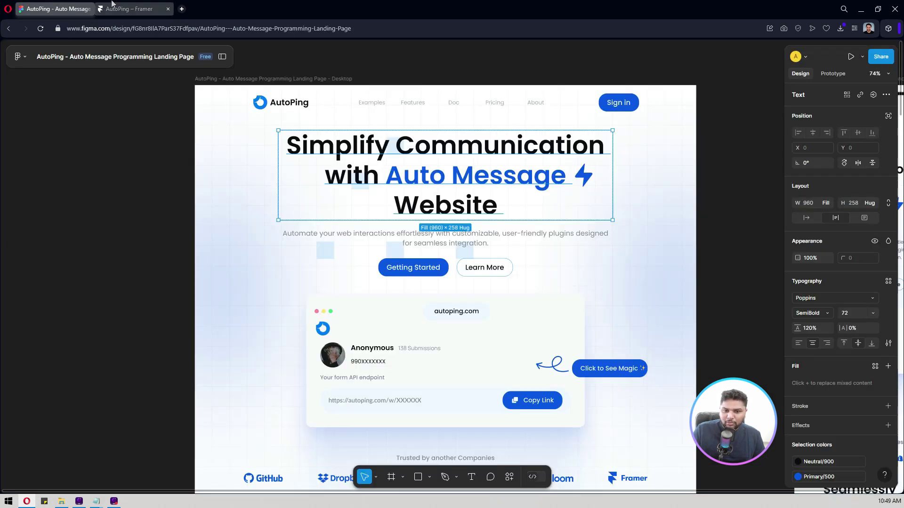
click(127, 9)
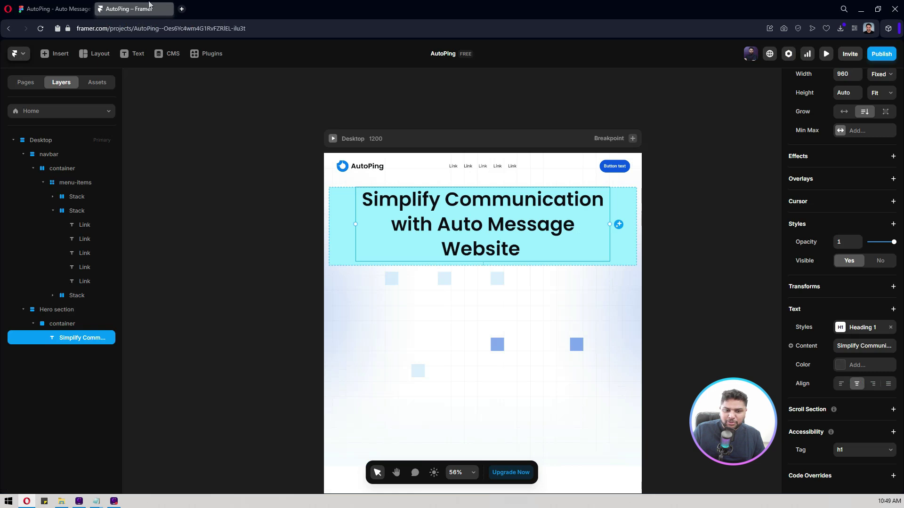
Colour the words "Auto Message" in the hero heading with the P-500 colour style
double_click(503, 228)
drag(438, 225, 570, 222)
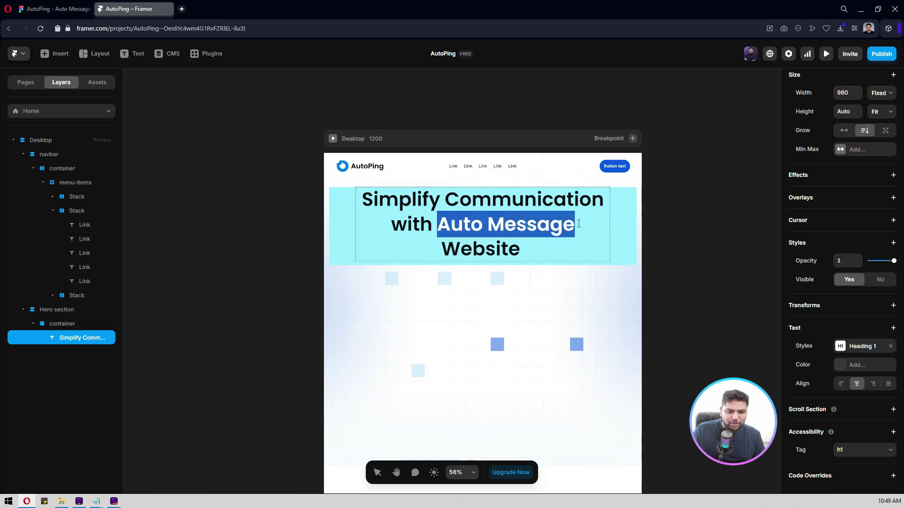
click(844, 366)
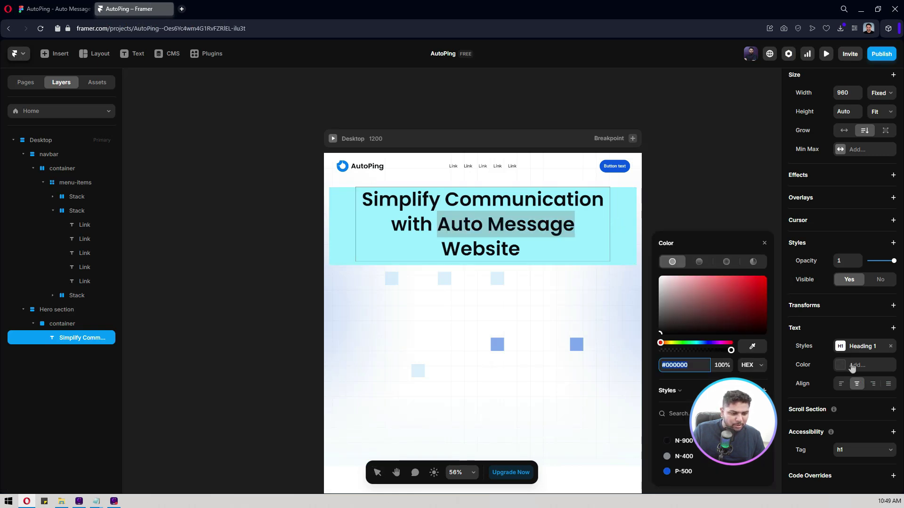
click(682, 471)
click(693, 162)
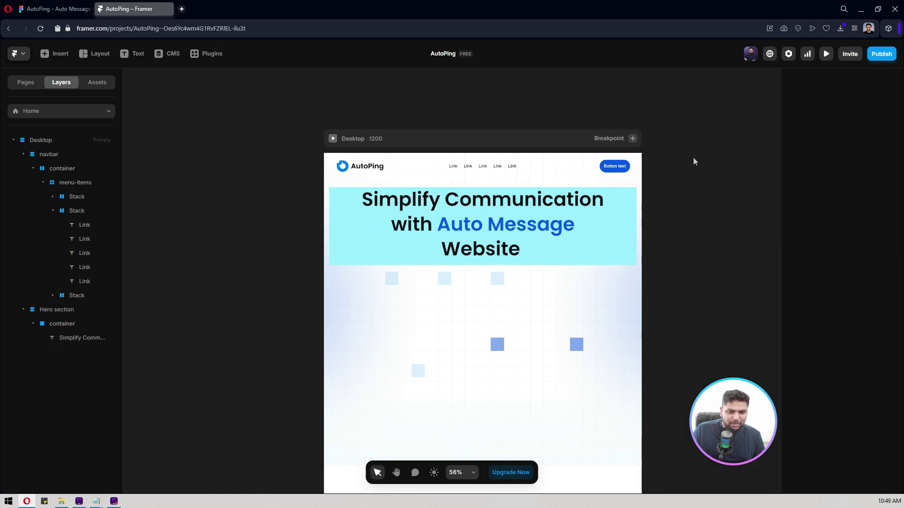
Add a stack layout to the hero section's container and set its gap to 0
scroll(513, 229, up, 3)
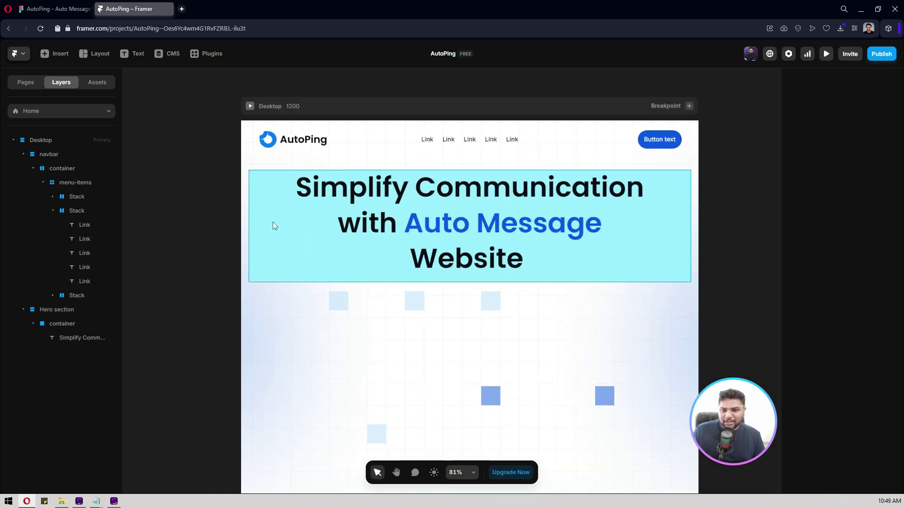
click(274, 205)
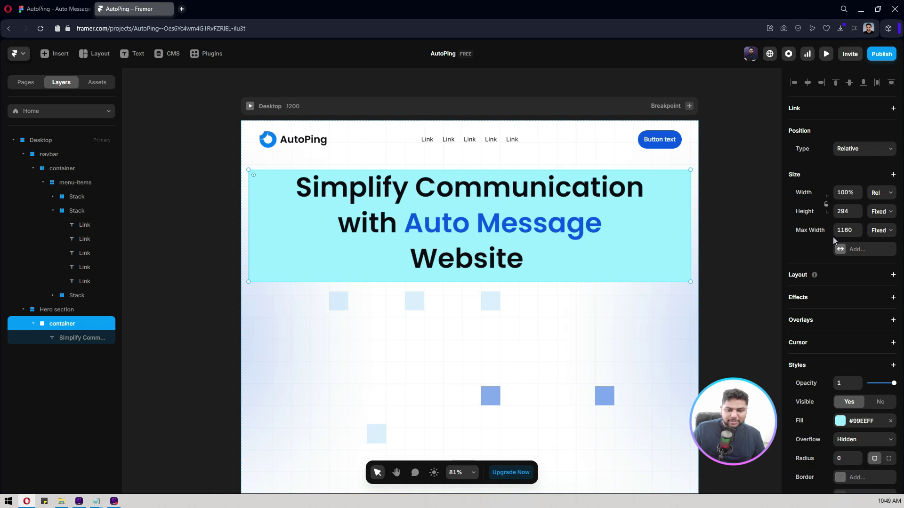
scroll(832, 237, down, 3)
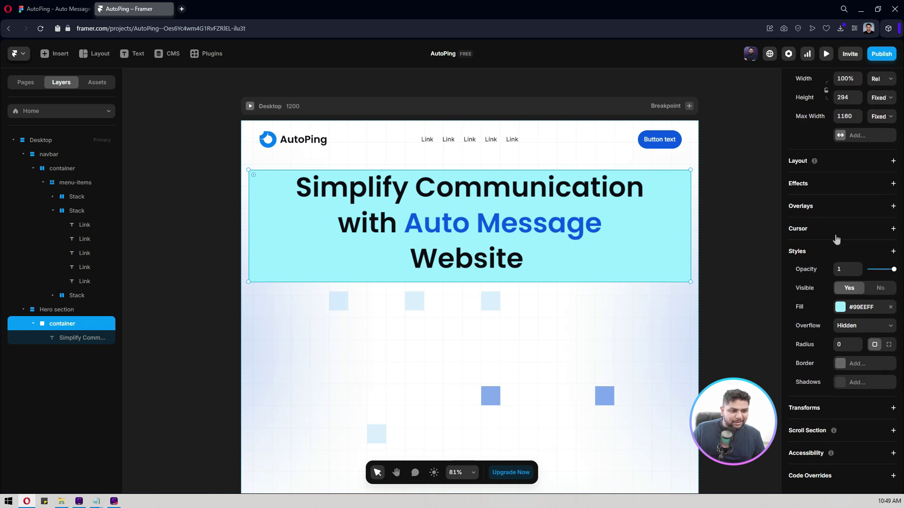
click(849, 159)
click(847, 276)
text(0)
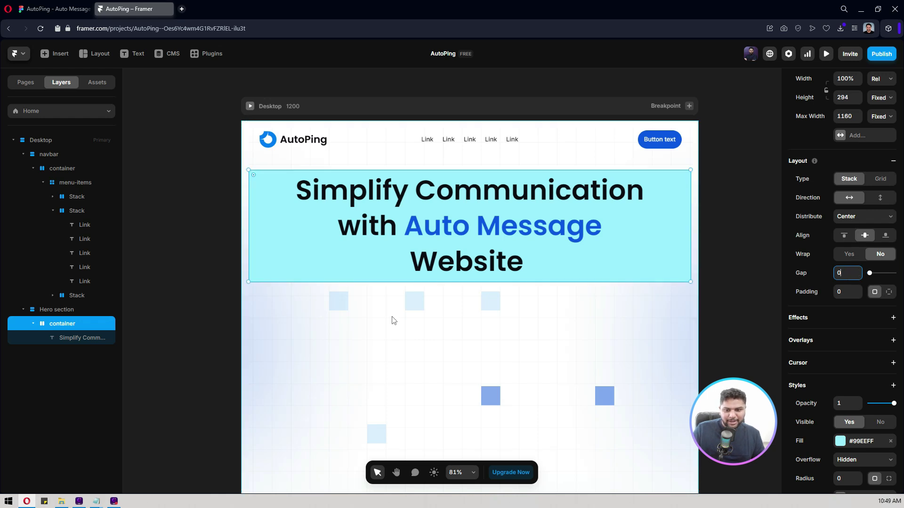
click(394, 322)
click(846, 251)
text(0)
click(355, 190)
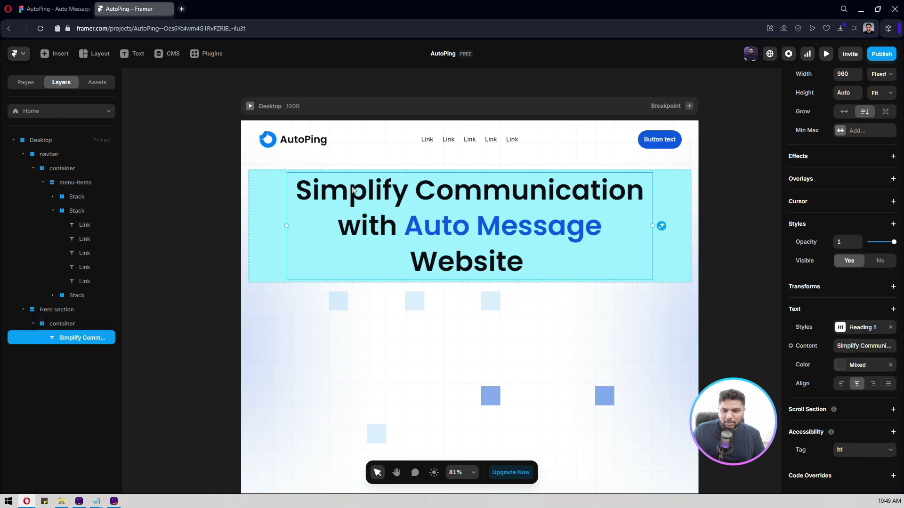
Set the hero container's height to Fit Content
click(258, 192)
scroll(868, 195, up, 3)
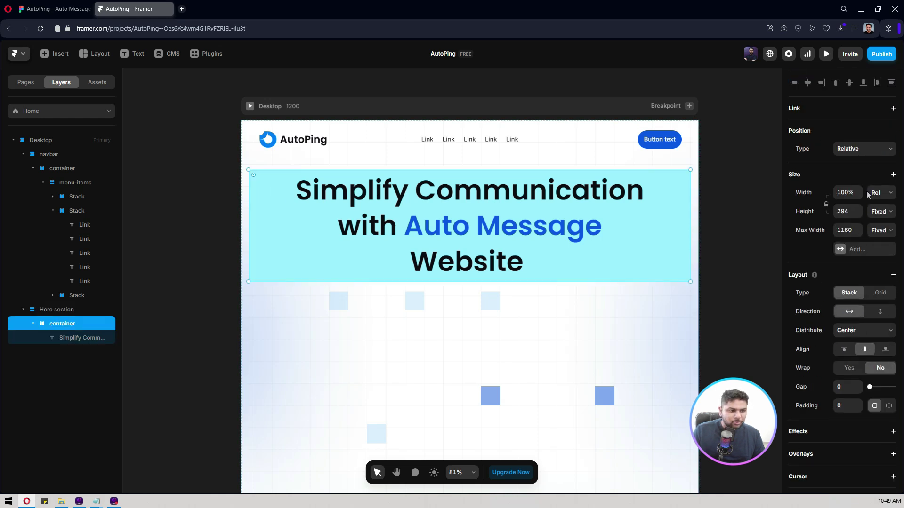
click(882, 211)
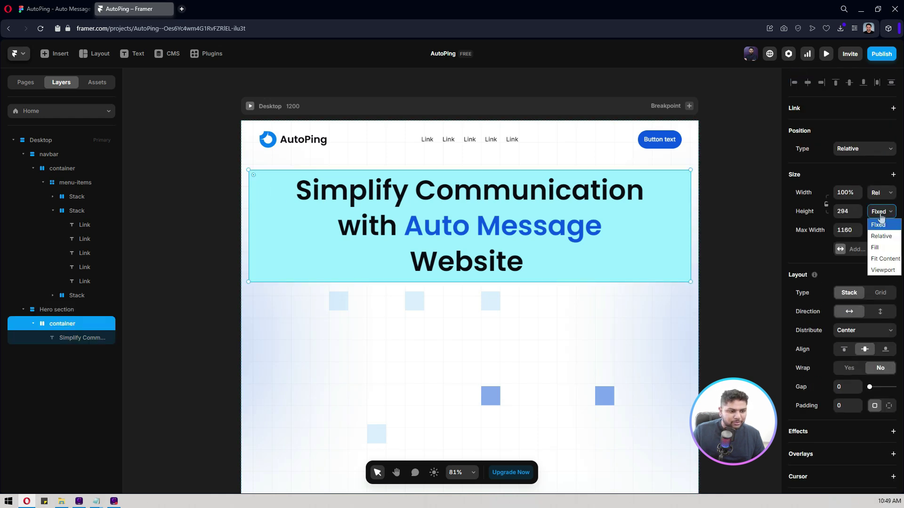
click(881, 259)
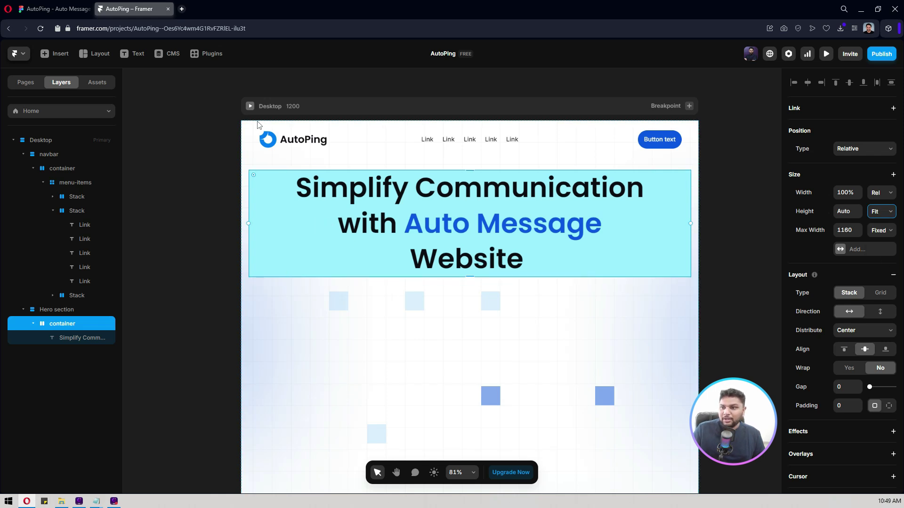
Check the Figma design, then duplicate the hero heading in Framer and set the container's stack direction to vertical
click(55, 9)
click(141, 8)
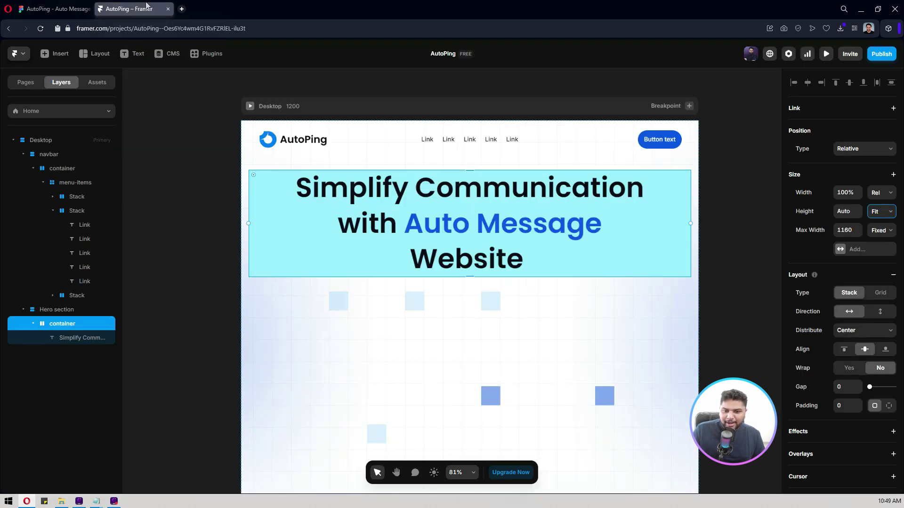
click(341, 222)
key(ctrl+d)
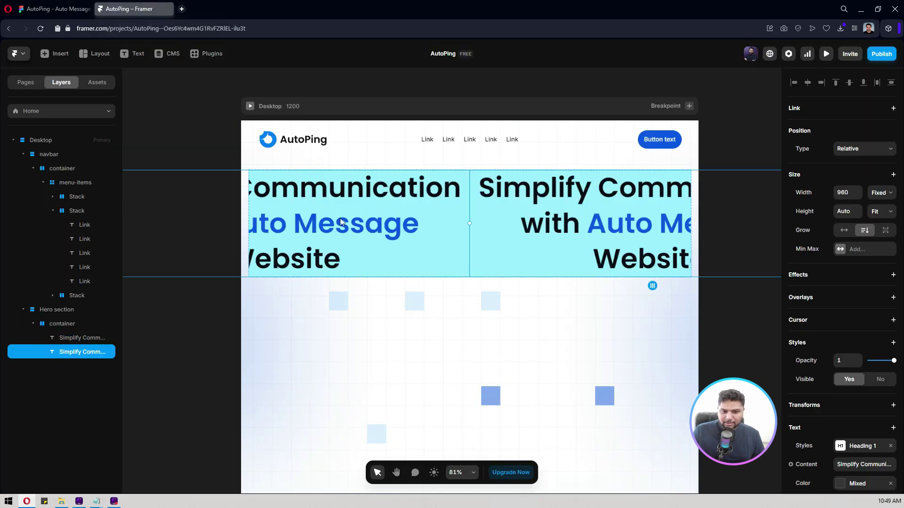
click(70, 324)
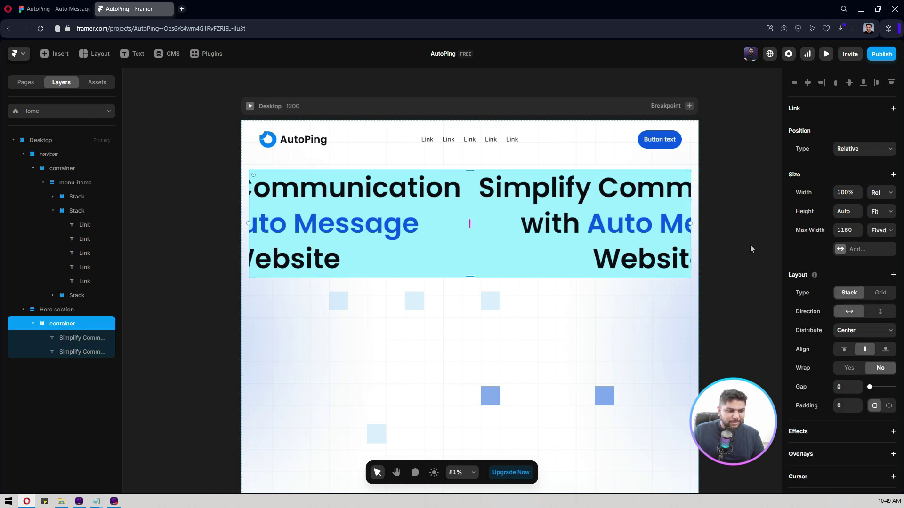
click(884, 313)
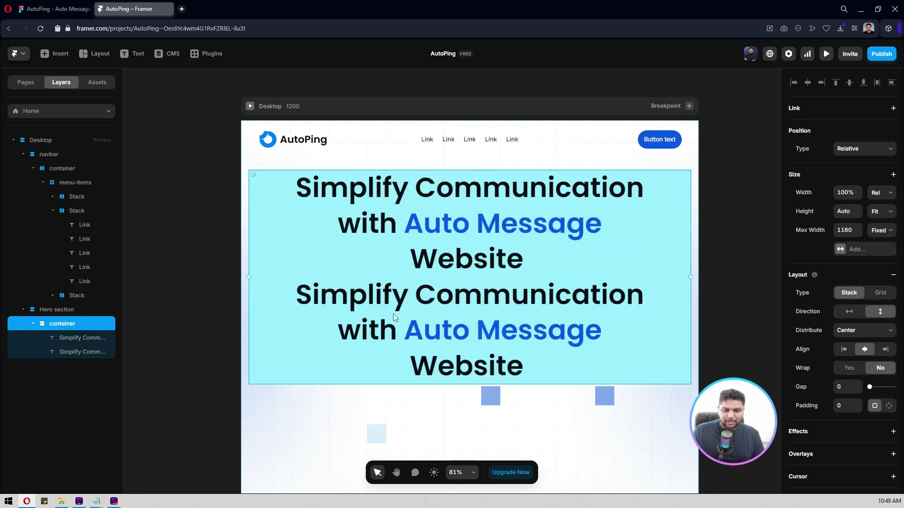
Apply the Body text style to the duplicated text layer below the hero heading
click(439, 303)
click(438, 305)
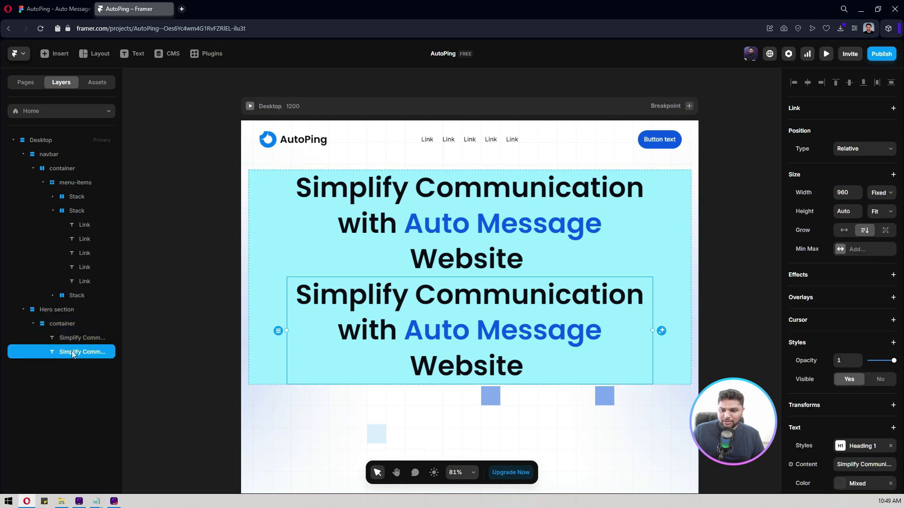
scroll(833, 308, down, 2)
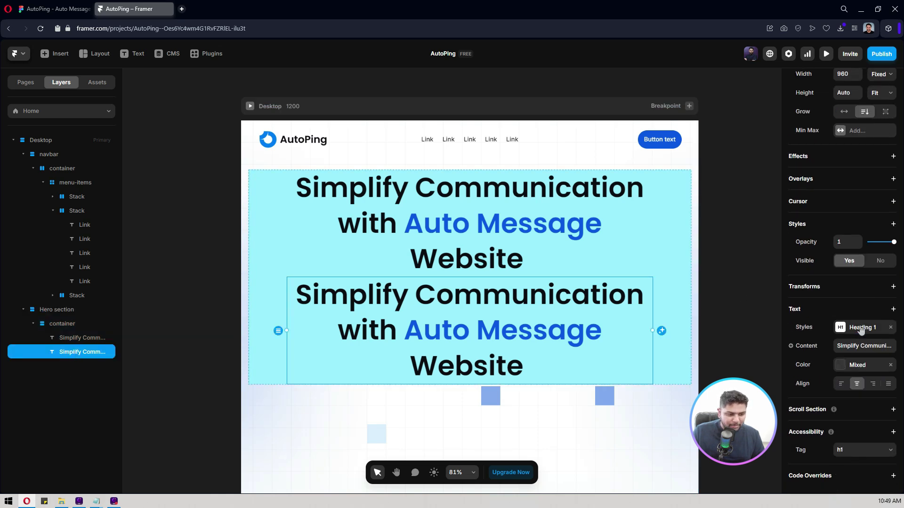
click(859, 327)
click(680, 410)
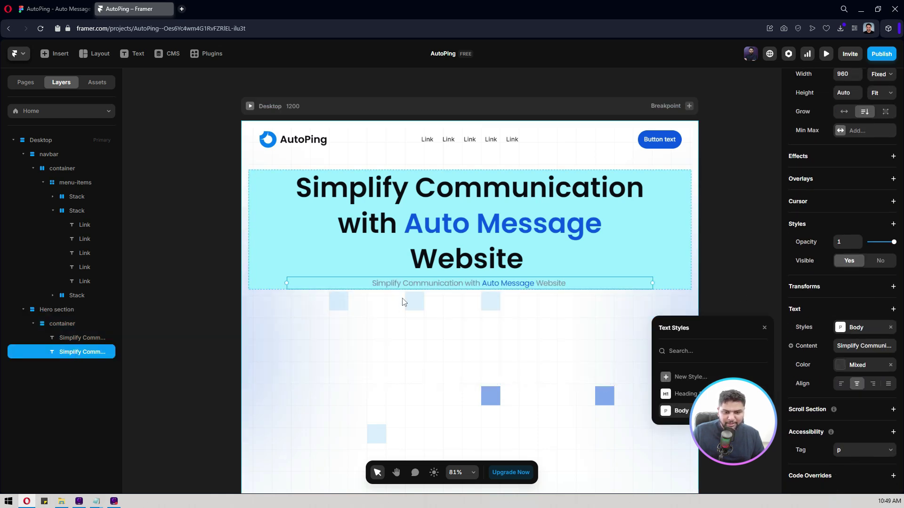
Copy the hero description text from the Figma design and replace the duplicated text below the heading in Framer with it
key(ctrl+Tab)
right_click(453, 242)
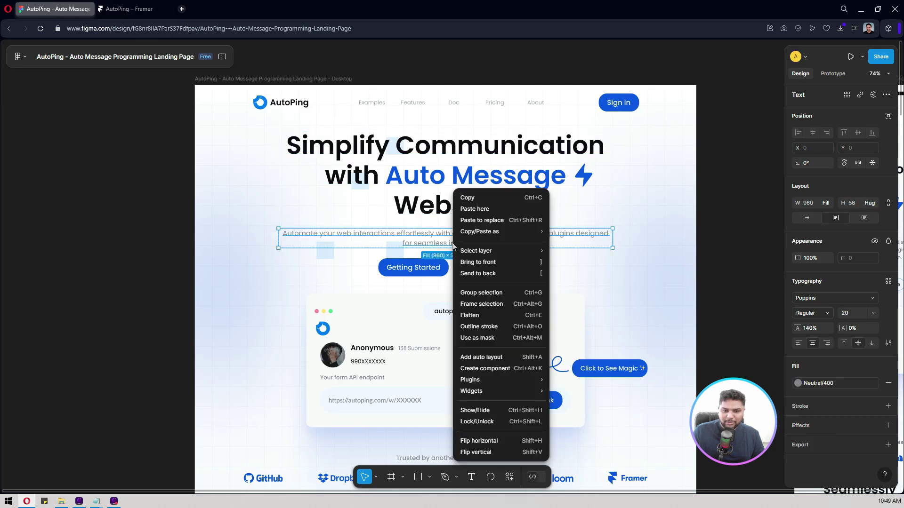
mouse_move(516, 231)
click(561, 231)
key(ctrl+Tab)
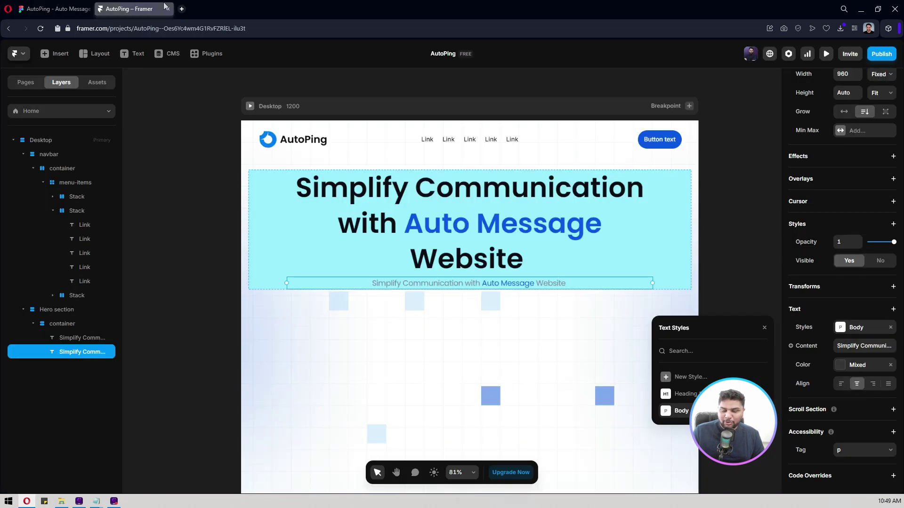
click(545, 281)
double_click(565, 282)
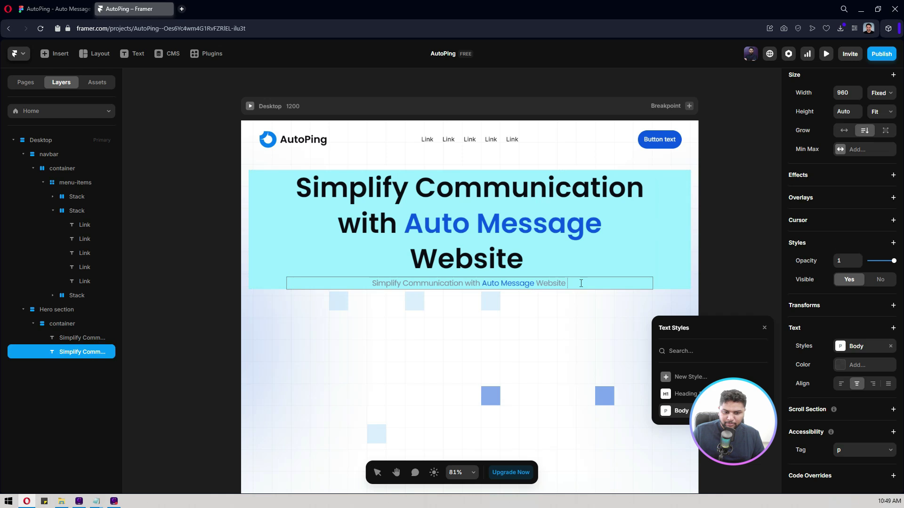
key(ctrl+a)
key(ctrl+v)
key(Escape)
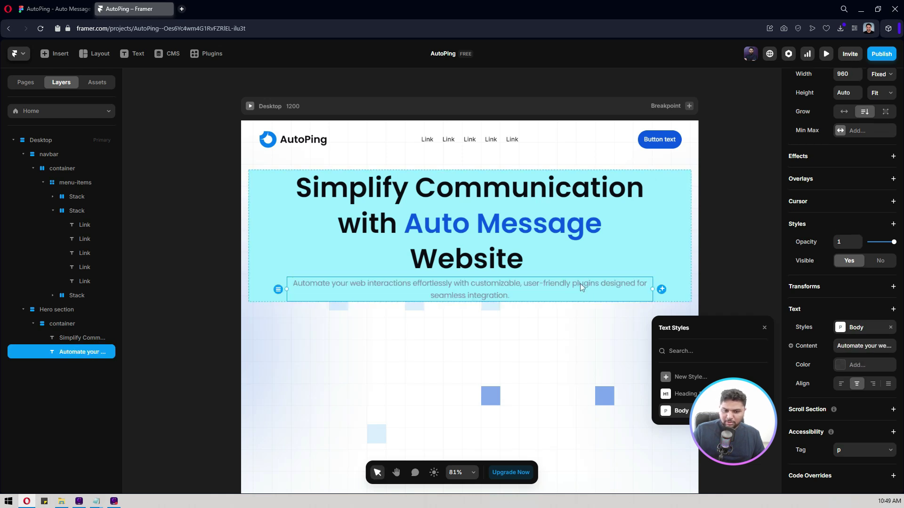
Remove the fill color from the hero section's container
click(168, 272)
click(260, 229)
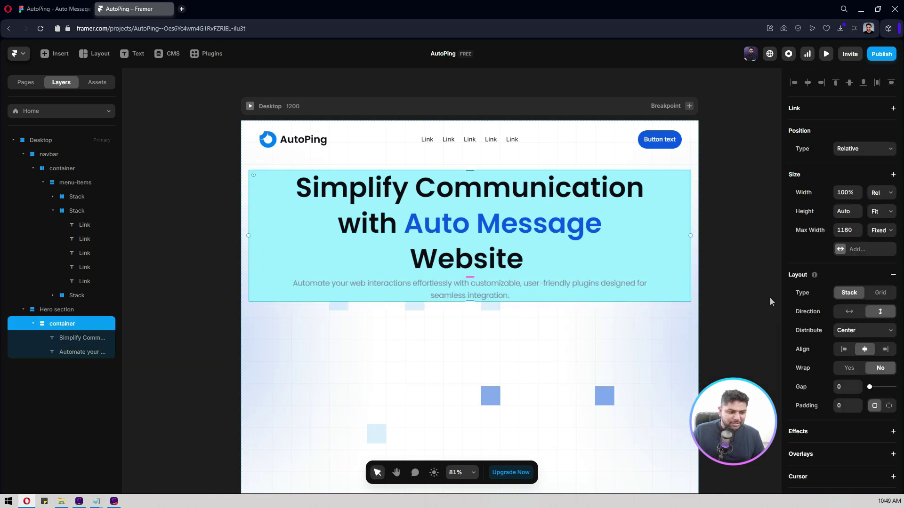
scroll(838, 305, down, 5)
click(890, 319)
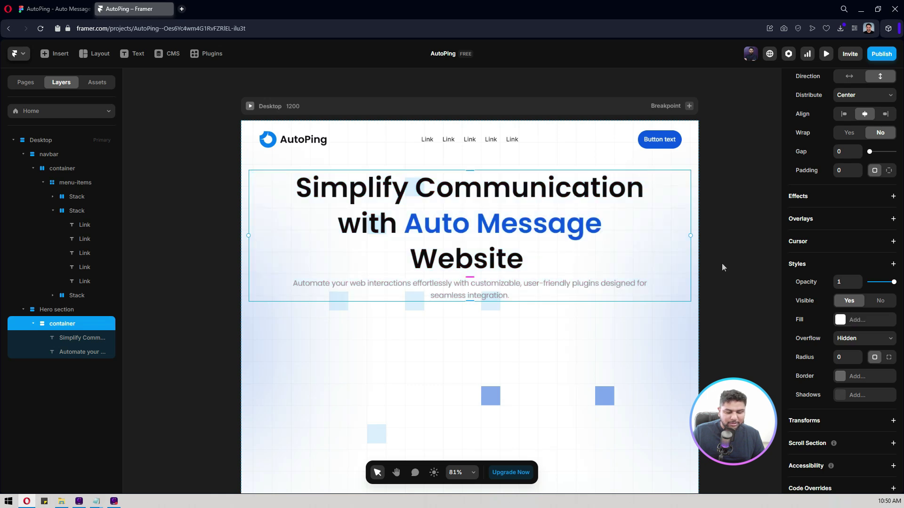
click(754, 233)
drag(724, 262, 726, 232)
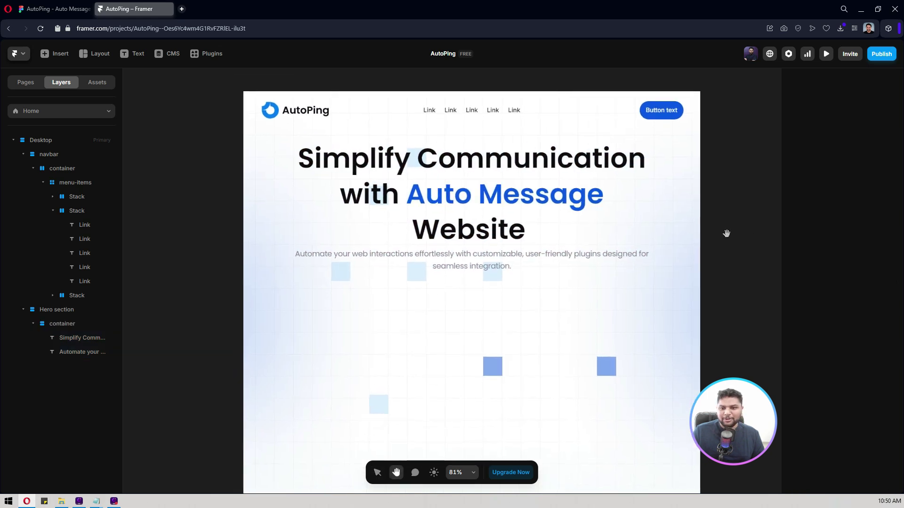
key(v)
Compare the heading and description in the Figma design with the Framer hero section
click(56, 8)
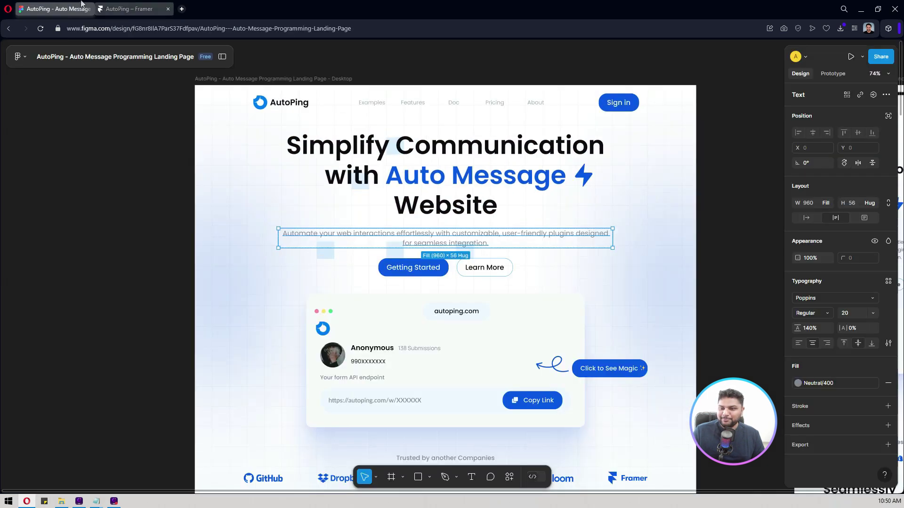
click(125, 6)
click(88, 6)
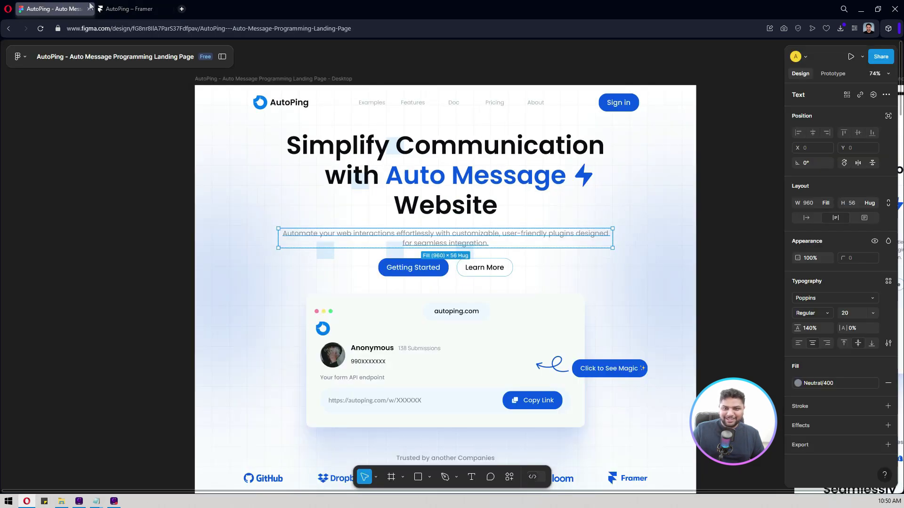
click(122, 3)
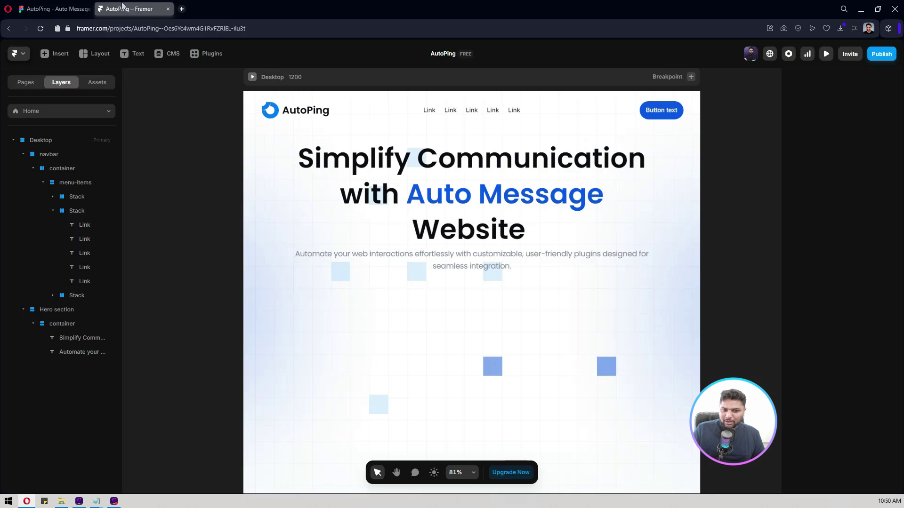
click(43, 6)
click(107, 5)
click(60, 6)
click(125, 9)
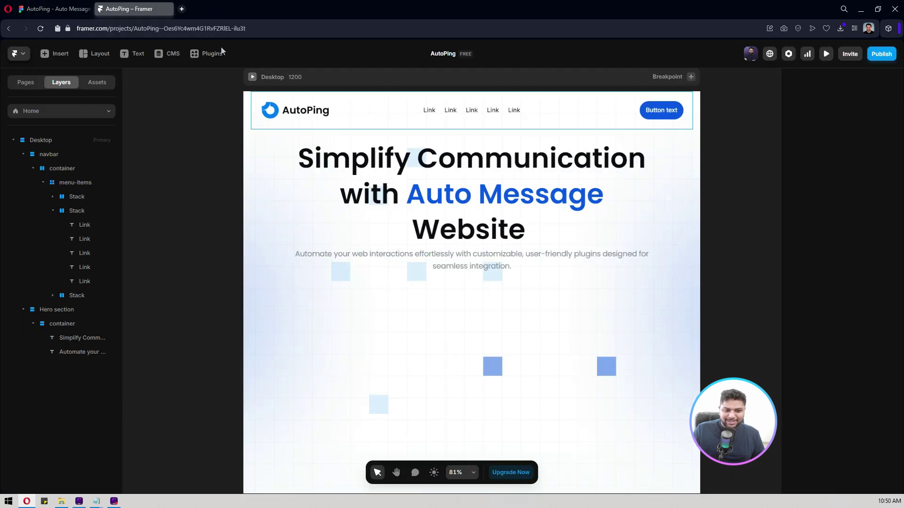
Narrow the hero description text layer to about 845 px wide
click(638, 267)
drag(654, 262, 610, 263)
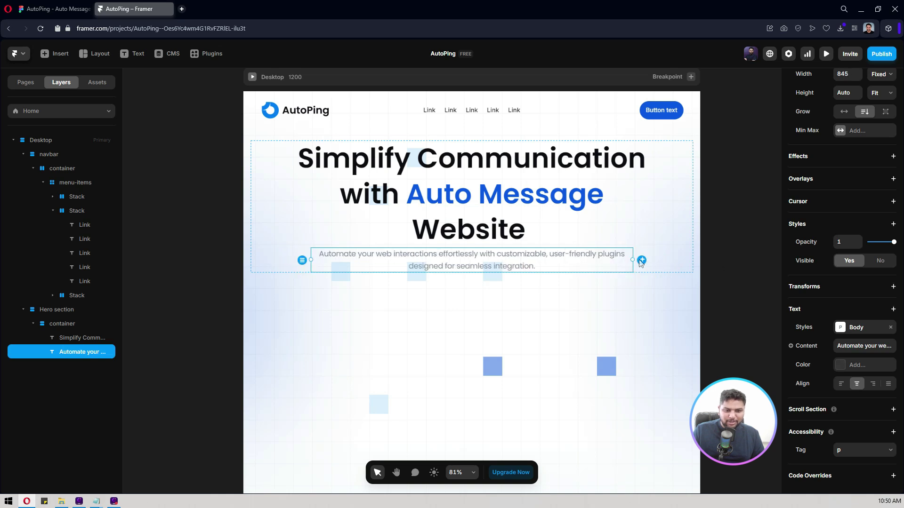
click(731, 237)
Compare the narrowed description and the area below it in Framer with the Figma hero design
scroll(732, 237, down, 1)
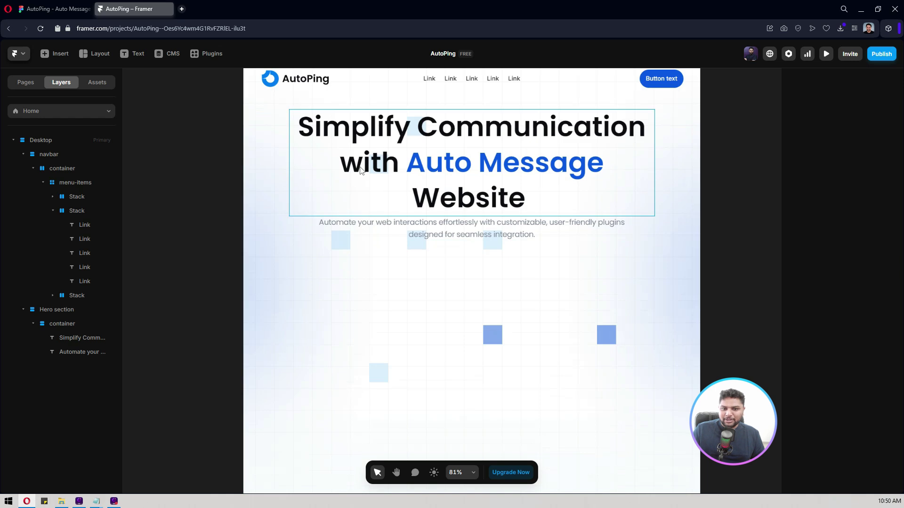
click(59, 4)
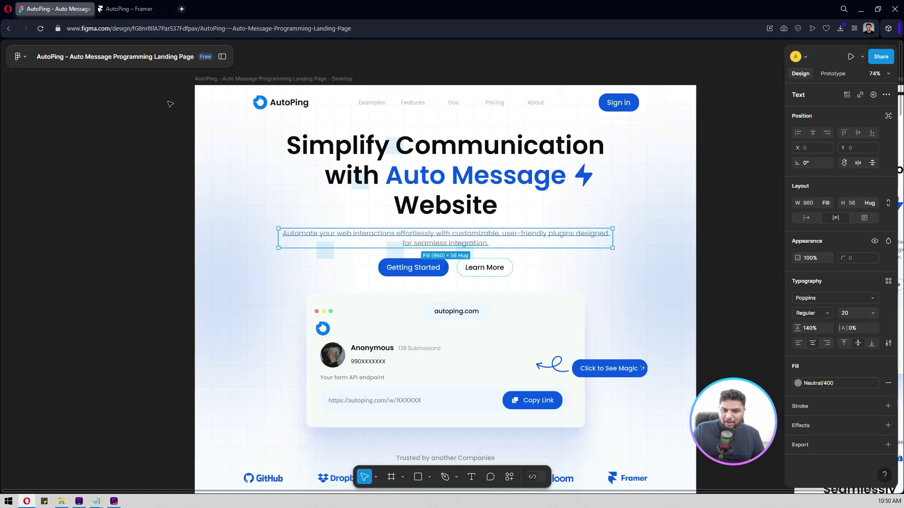
scroll(174, 174, down, 1)
click(115, 8)
click(60, 4)
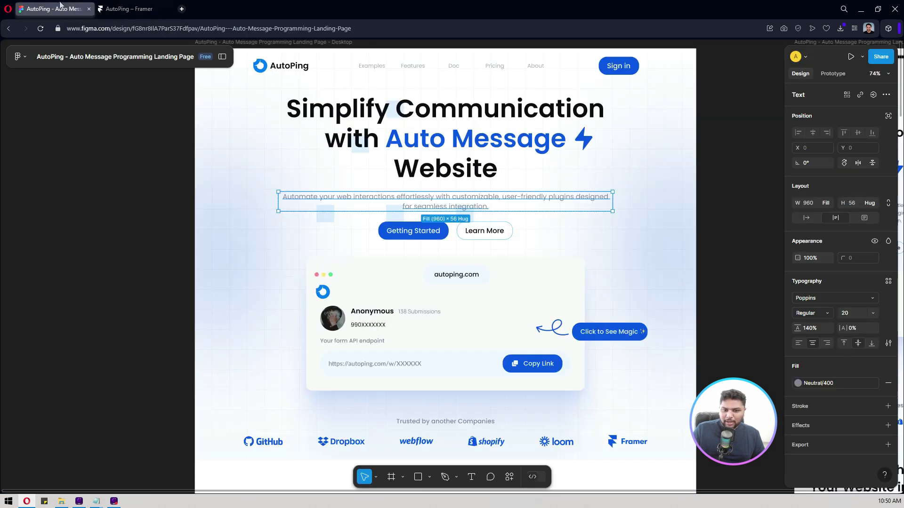
scroll(204, 170, down, 1)
key(ctrl+Tab)
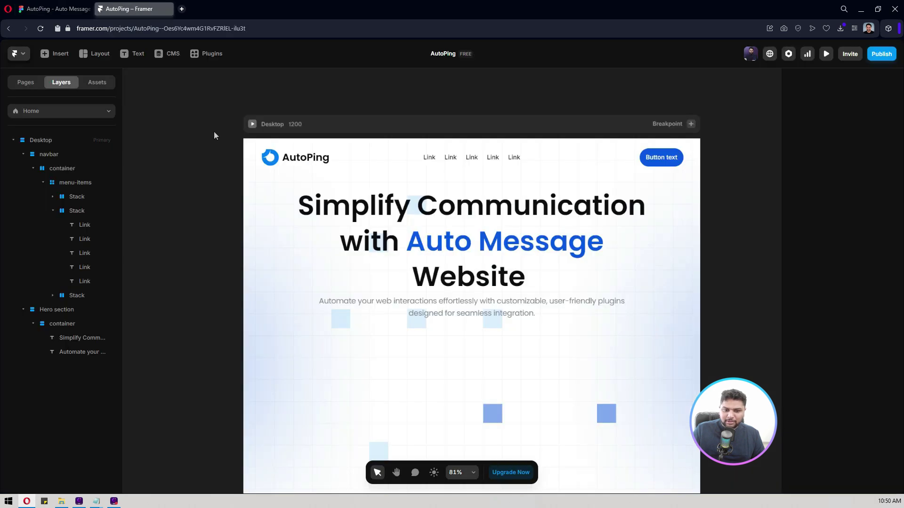
scroll(299, 264, down, 1)
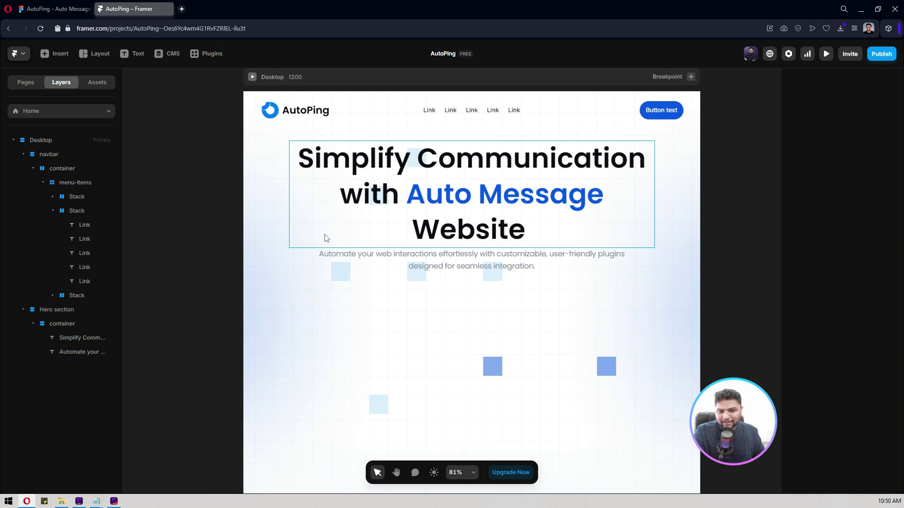
Insert the button component below the hero description, duplicate it, and set the copy's variant to Button Outline
click(101, 86)
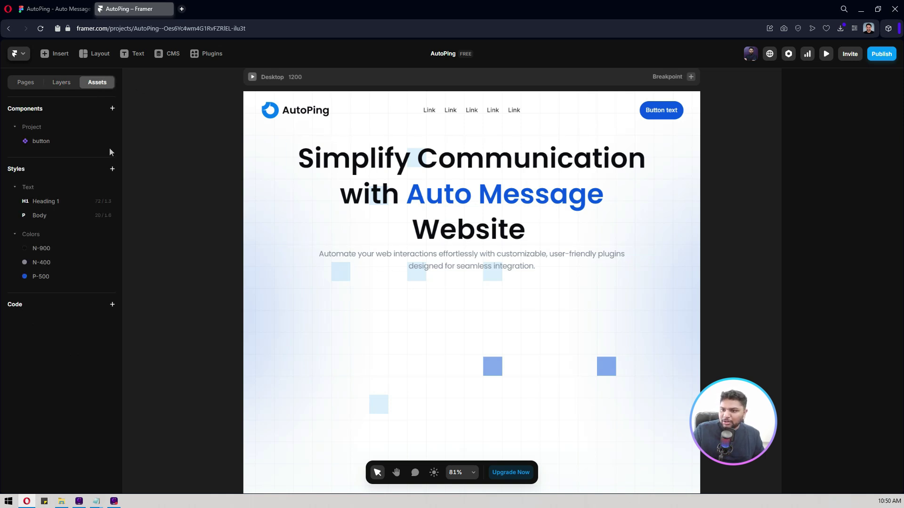
drag(46, 144, 431, 273)
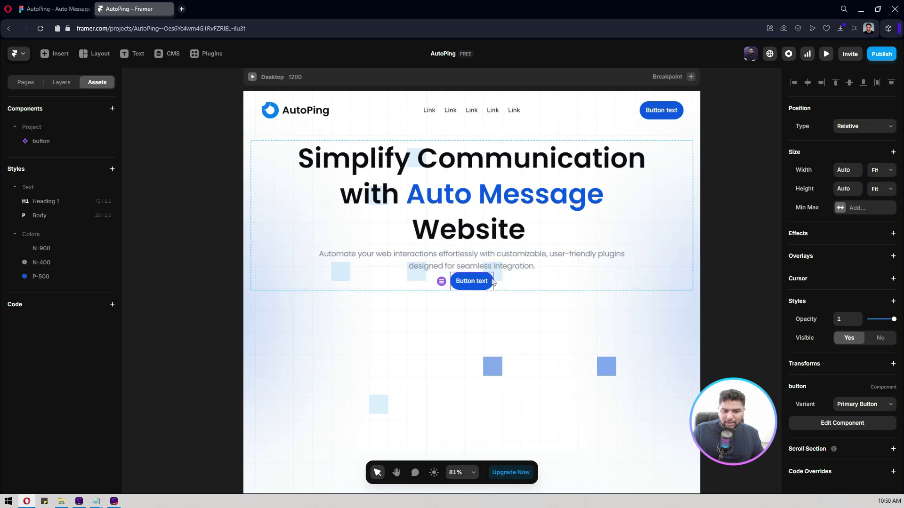
key(ctrl+d)
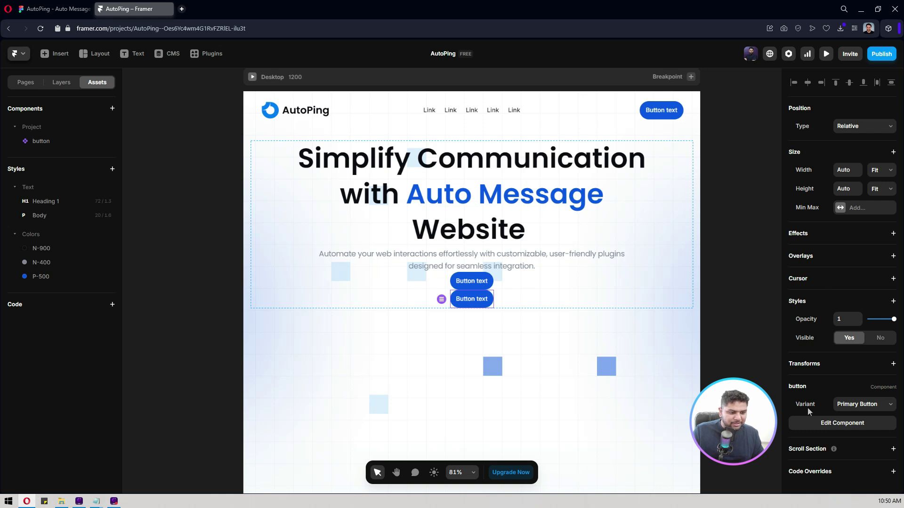
click(854, 405)
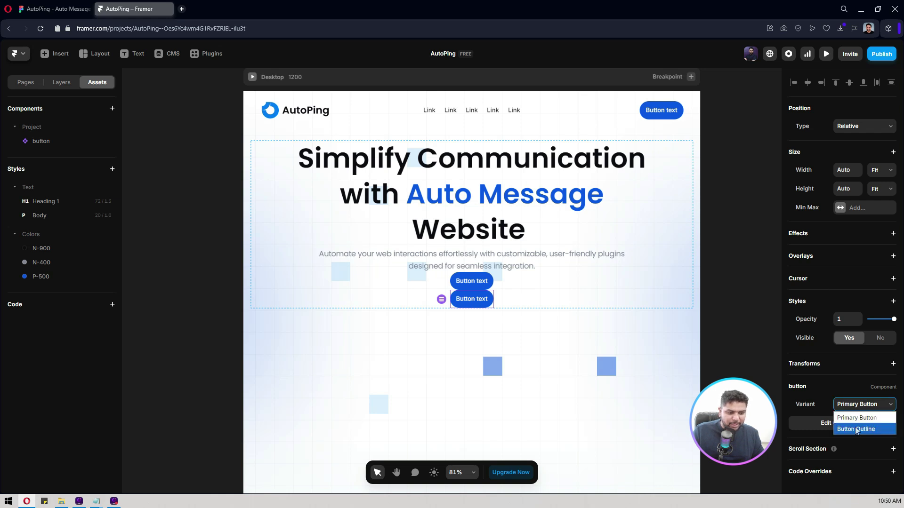
click(855, 429)
Wrap the two hero buttons in a stack and set its direction to horizontal
click(471, 281)
shift+click(479, 303)
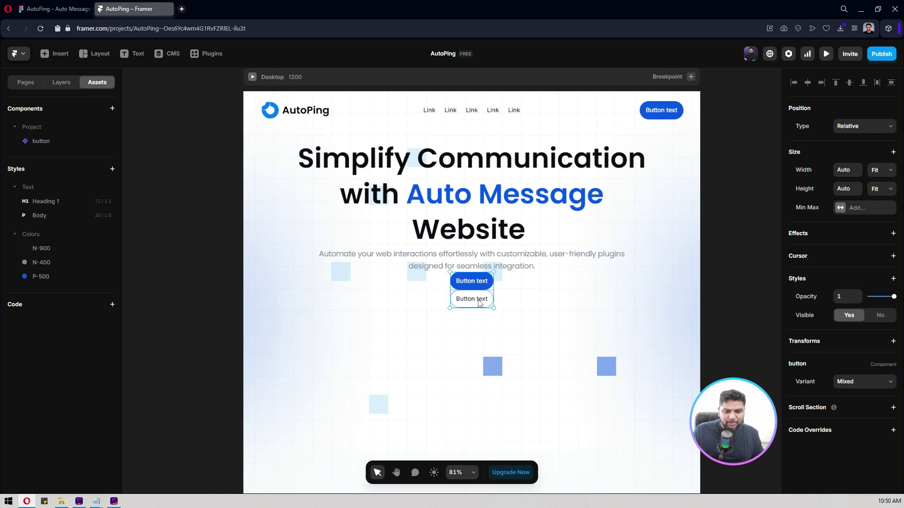
right_click(471, 299)
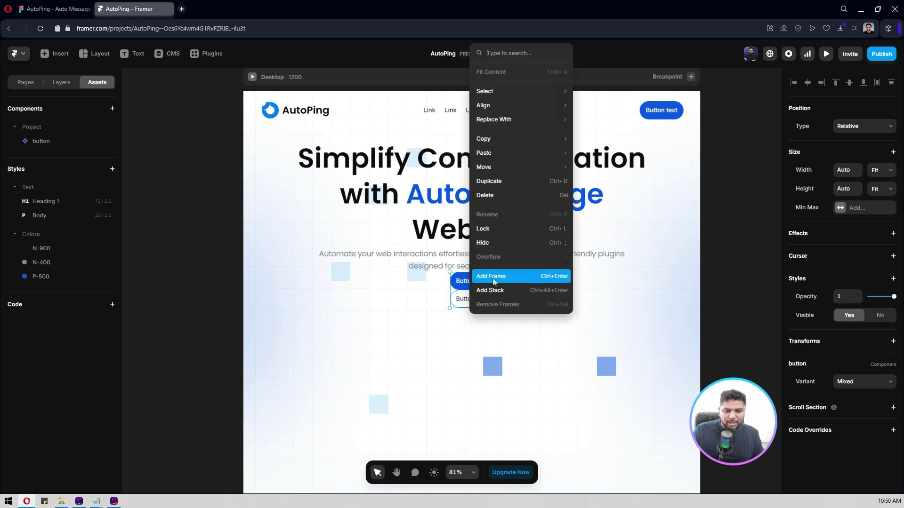
key(Escape)
key(ctrl+Return)
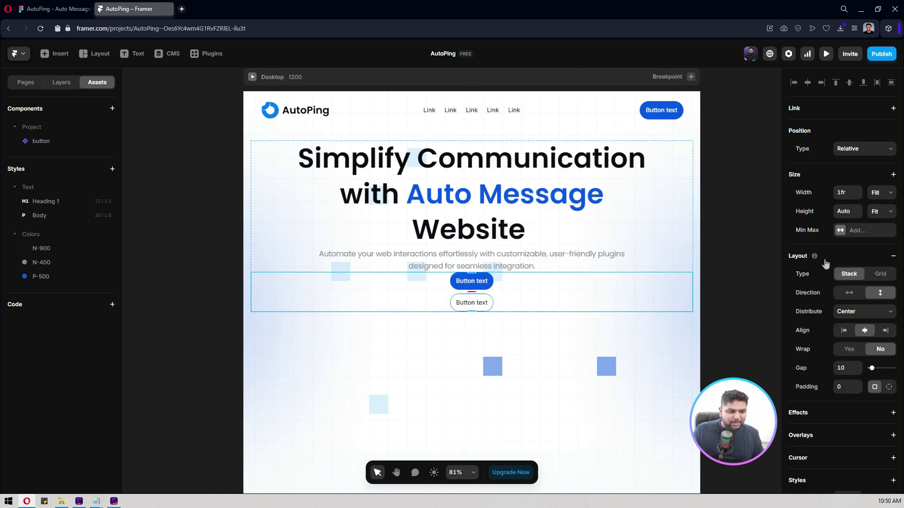
click(849, 294)
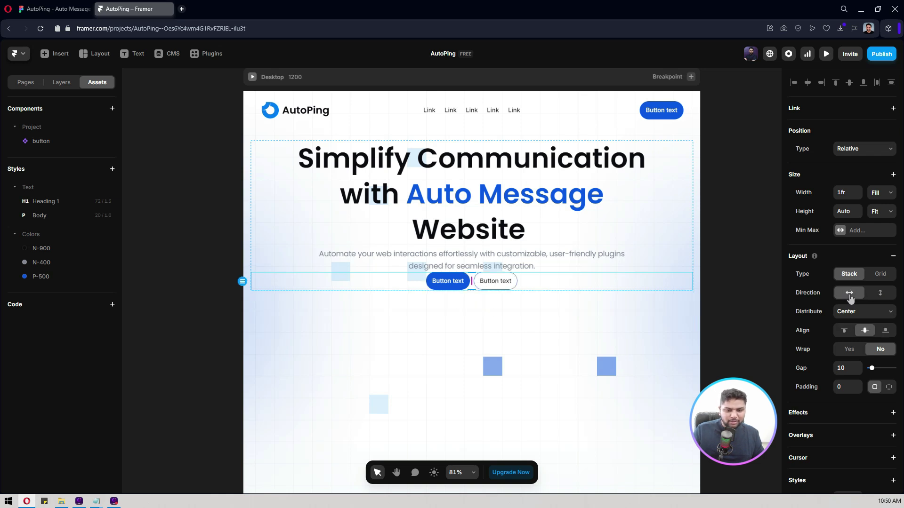
Check the button row in the Figma design, then set the Framer button stack's gap to 24
click(73, 4)
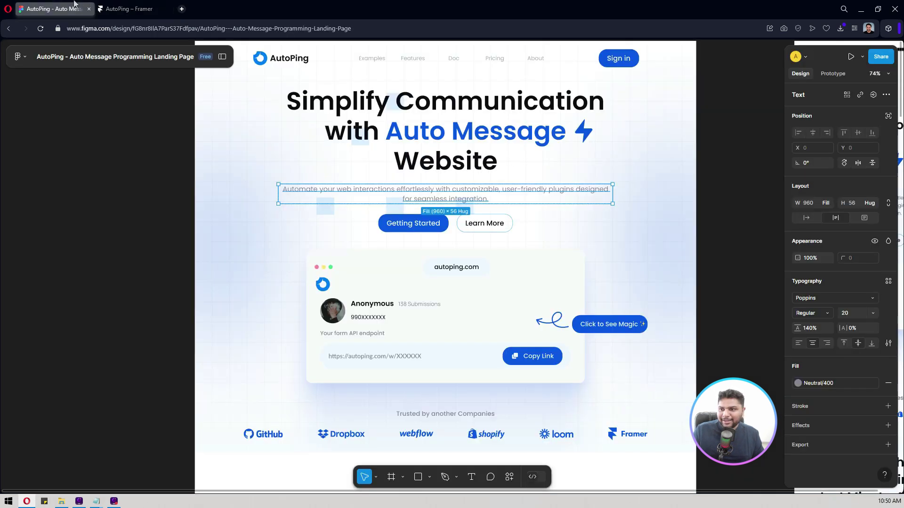
click(438, 227)
key(ctrl+Tab)
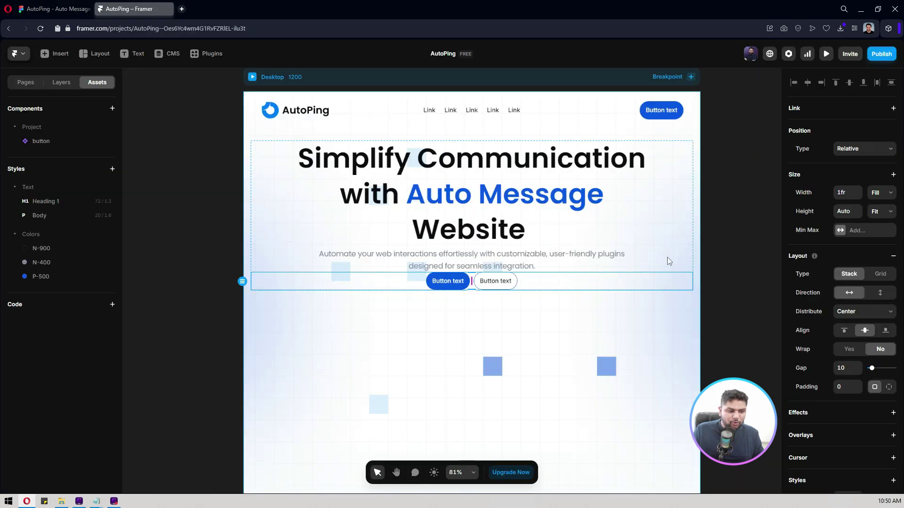
text(24)
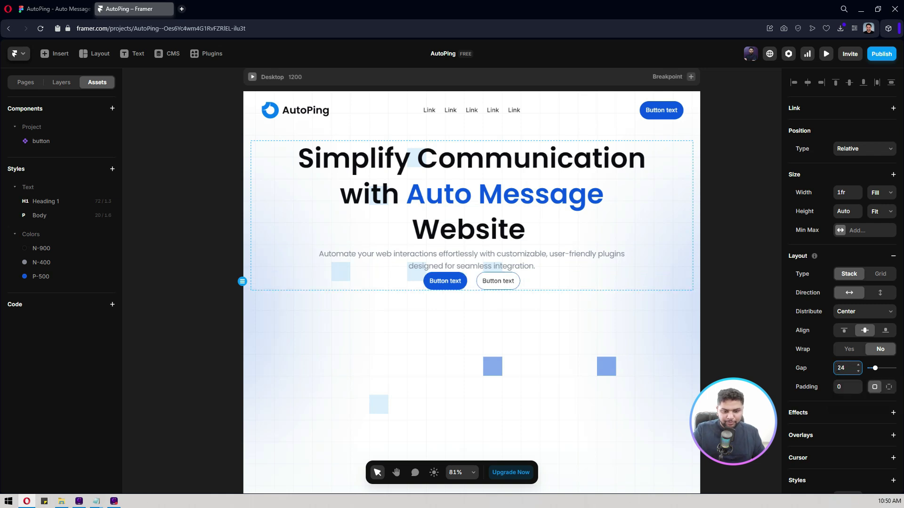
Wrap the hero heading, description and button row together in a vertical stack
click(492, 210)
click(416, 267)
click(443, 175)
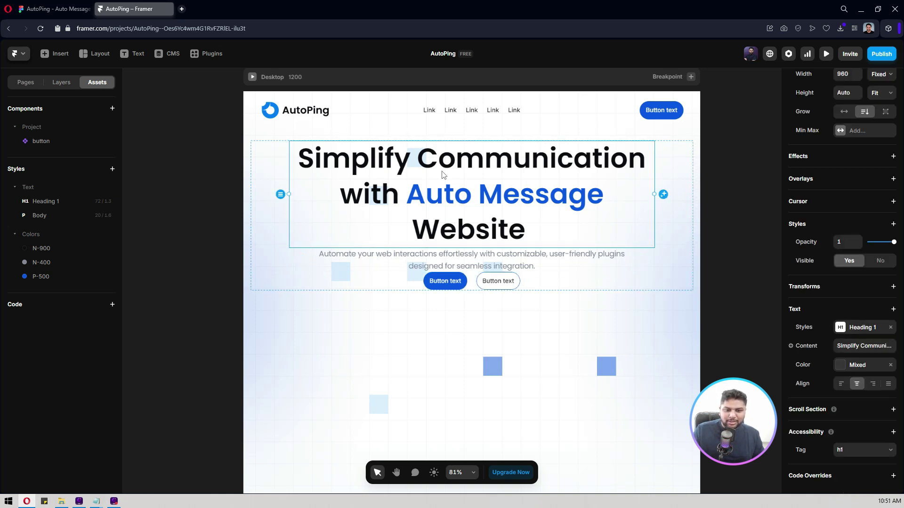
shift+click(445, 261)
shift+click(413, 286)
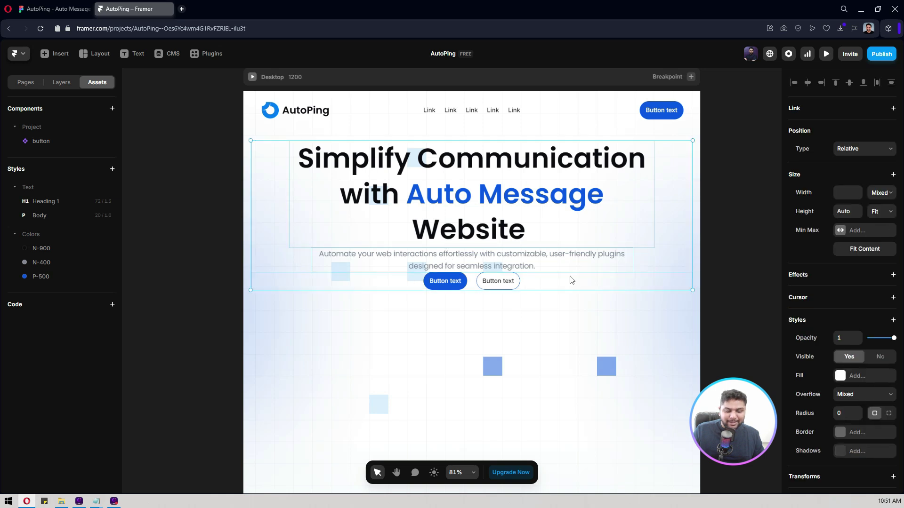
right_click(552, 285)
click(588, 262)
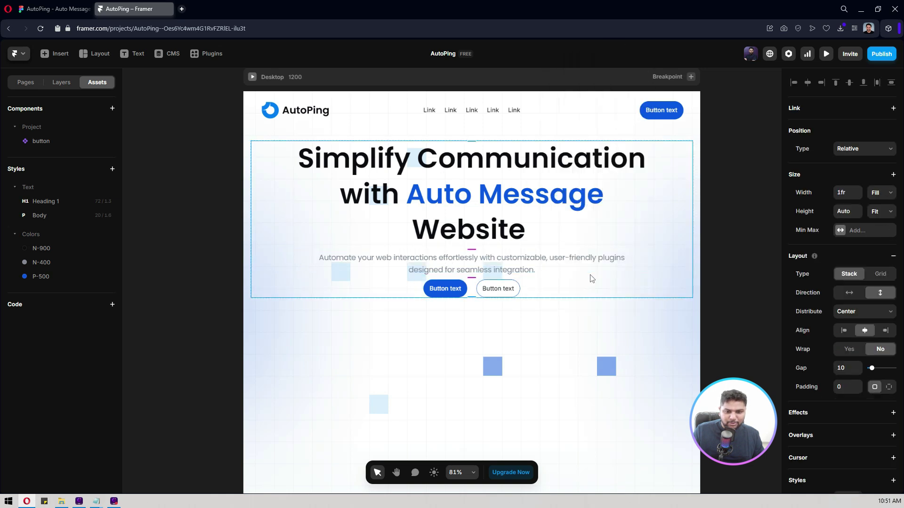
Check the hero text spacing in the Figma design, then set the new Framer stack's gap to 24
click(54, 8)
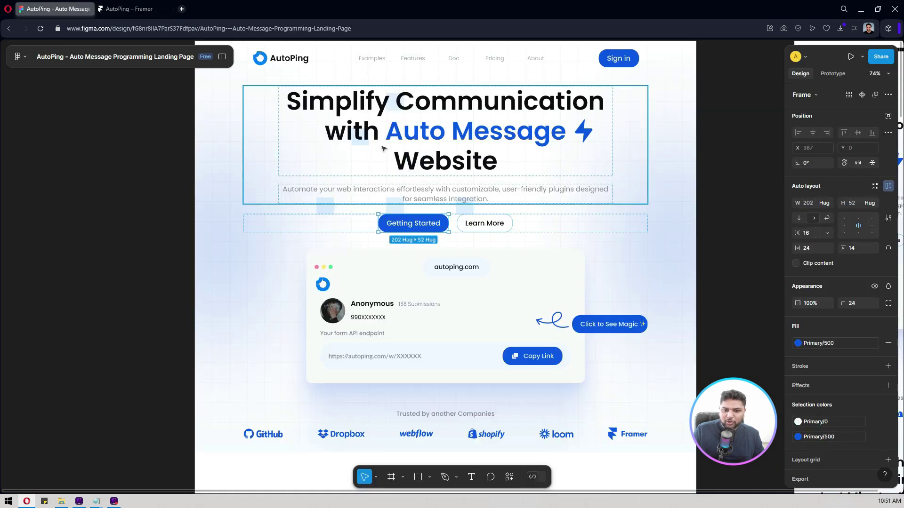
click(463, 153)
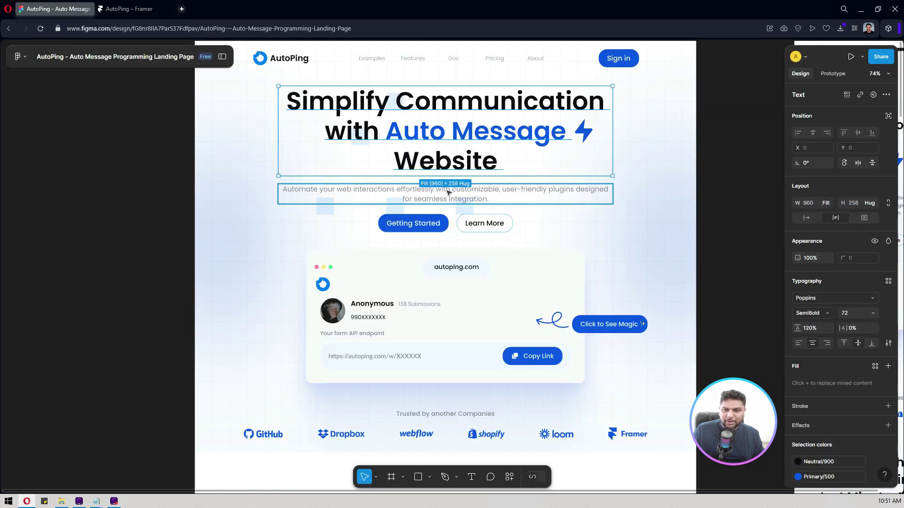
click(118, 7)
click(849, 368)
text(24)
key(Return)
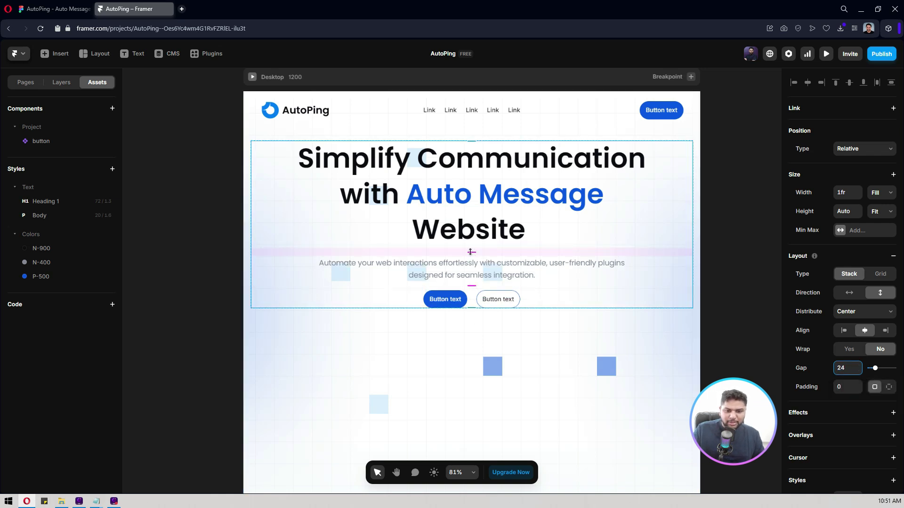
click(474, 203)
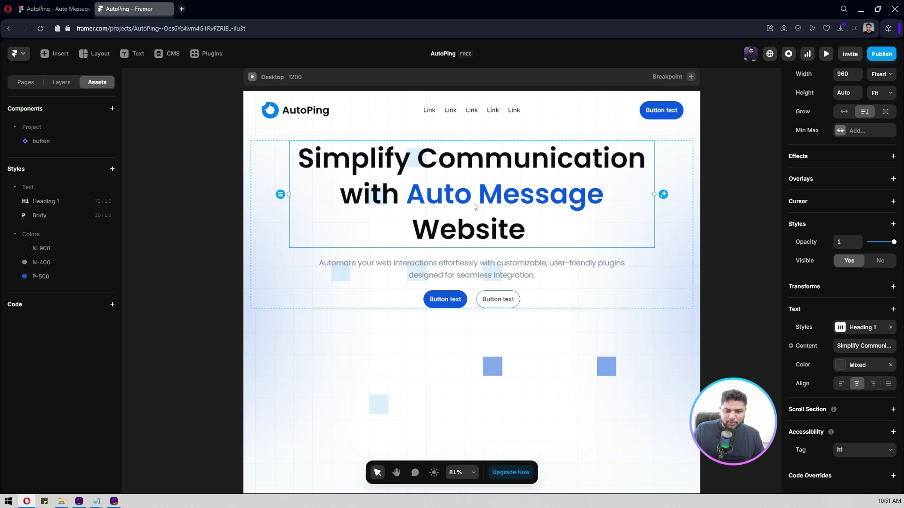
Wrap the hero heading and description together in their own stack and set its gap to 0
shift+click(479, 264)
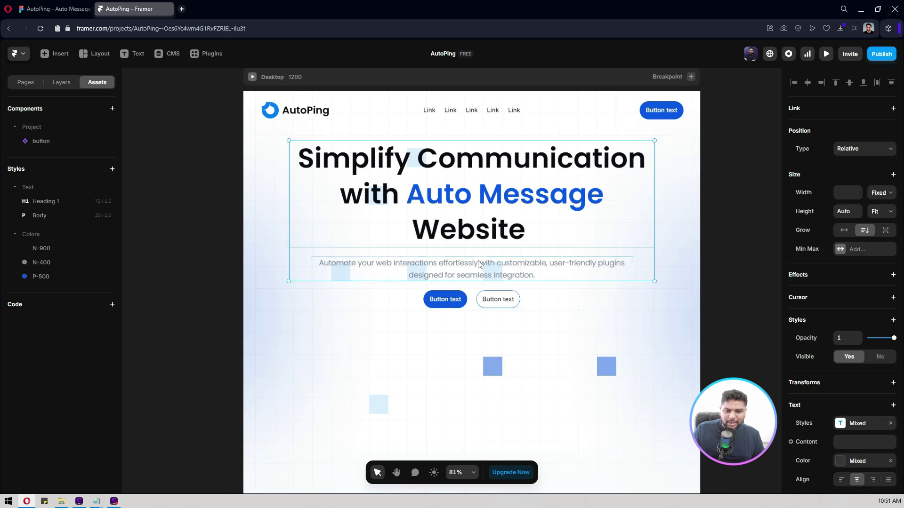
right_click(492, 273)
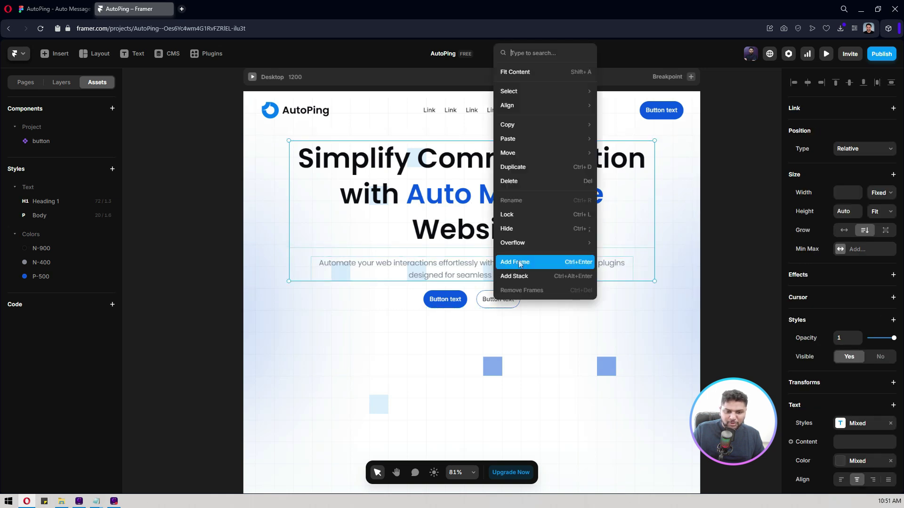
click(517, 276)
click(845, 367)
text(0)
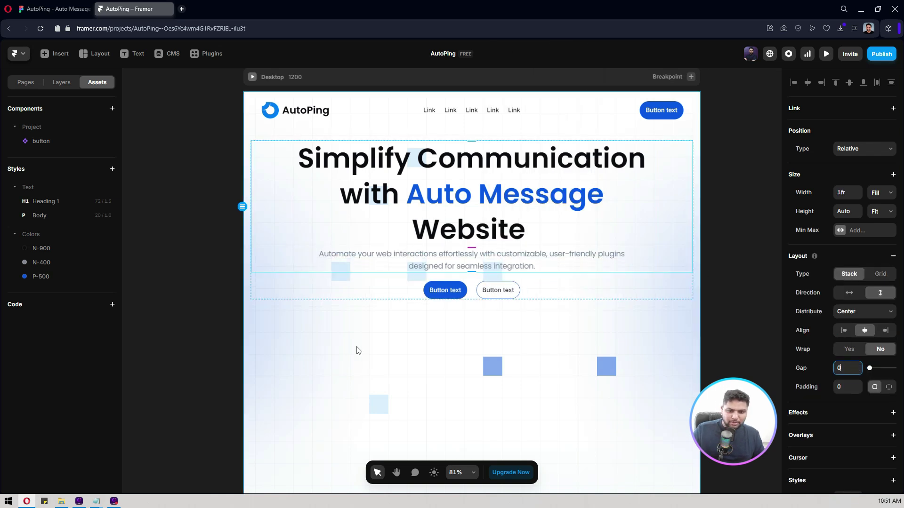
click(208, 297)
scroll(184, 282, down, 1)
scroll(186, 268, up, 1)
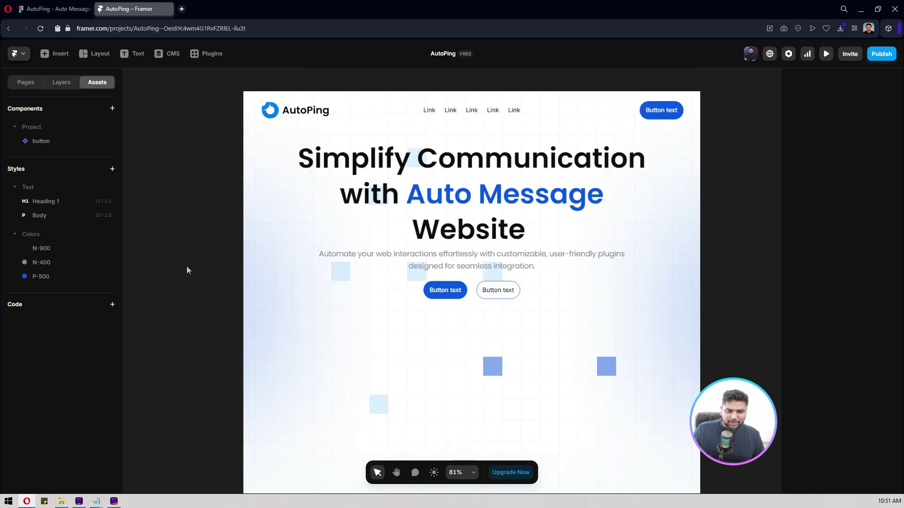
Compare the Framer hero section with the hero section in the Figma design
click(58, 3)
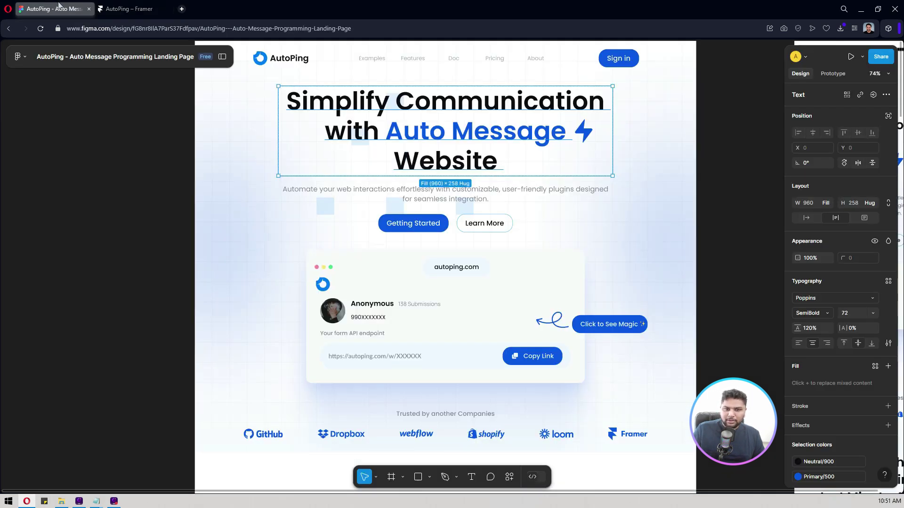
click(119, 4)
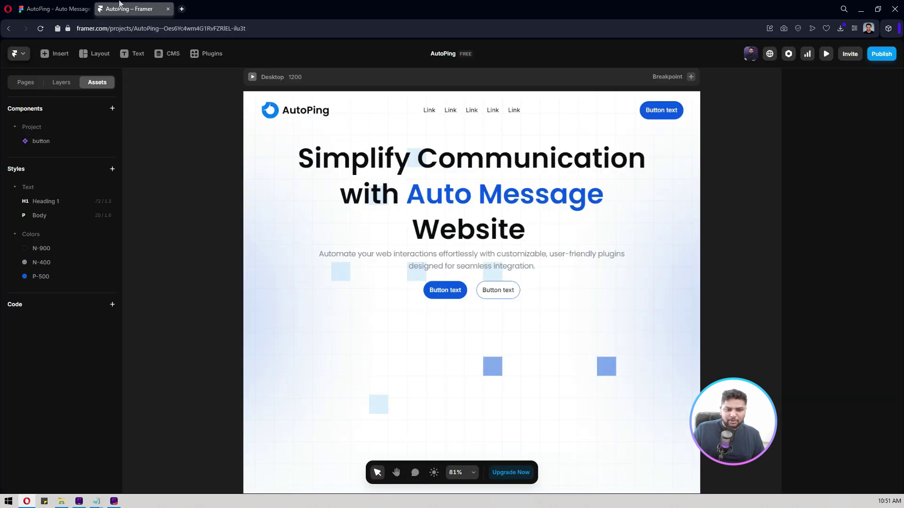
click(48, 5)
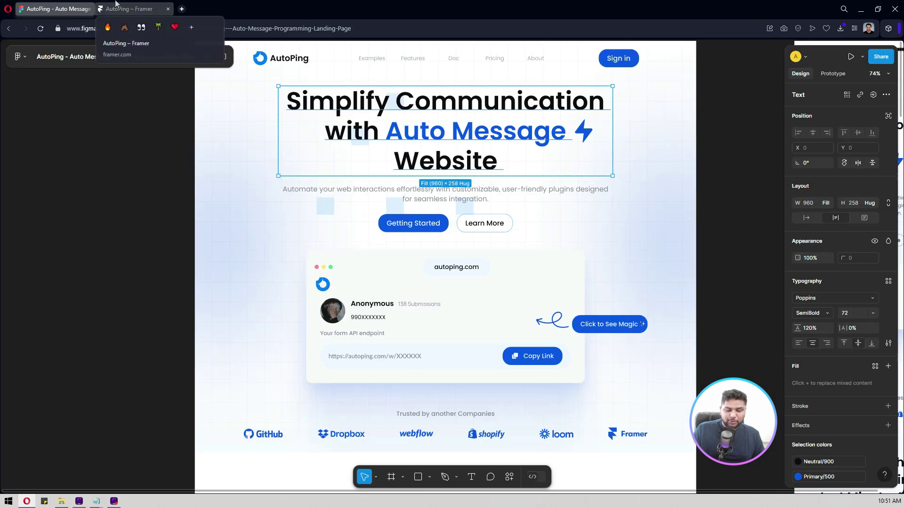
click(116, 4)
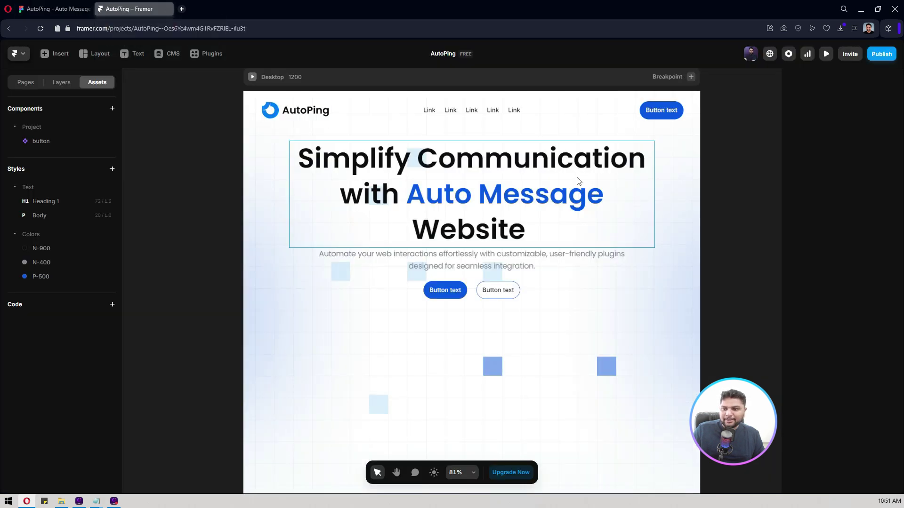
click(47, 6)
click(126, 5)
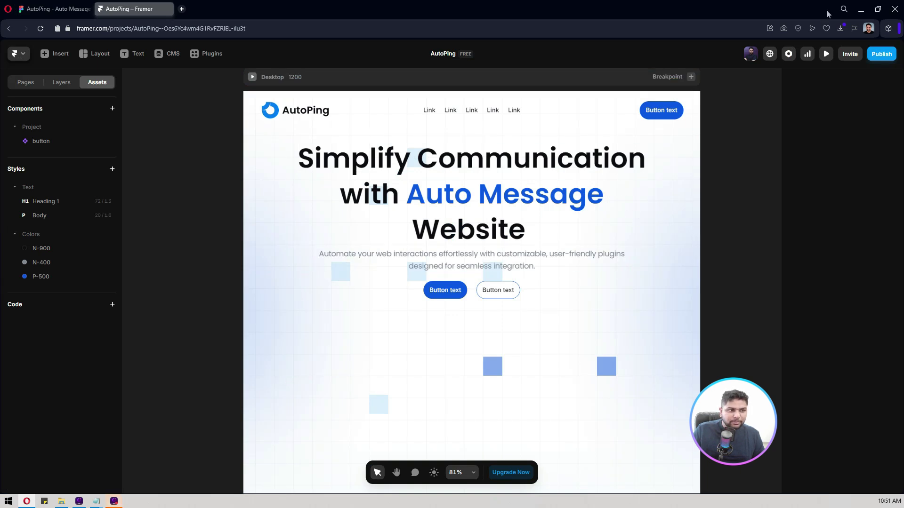
Switch to the Figma design and copy the "Getting Started" button label as text
key(ctrl+Tab)
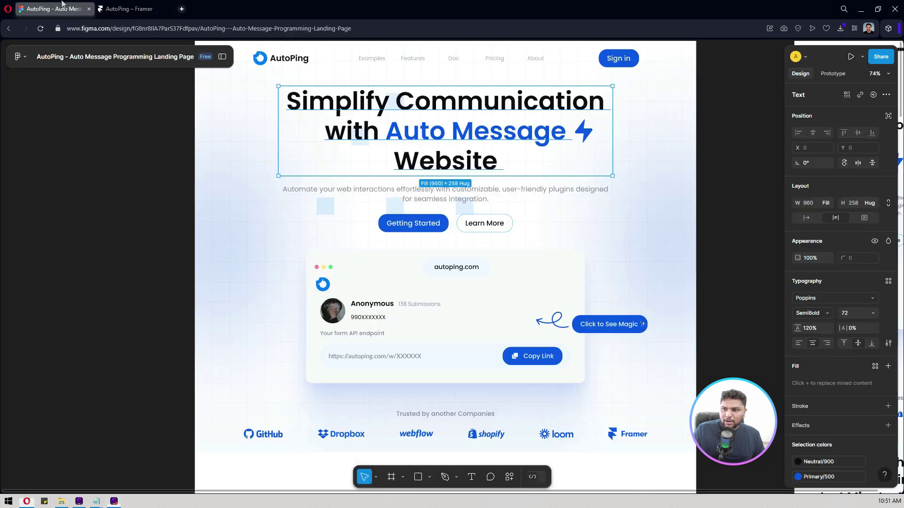
double_click(420, 226)
right_click(419, 226)
mouse_move(466, 231)
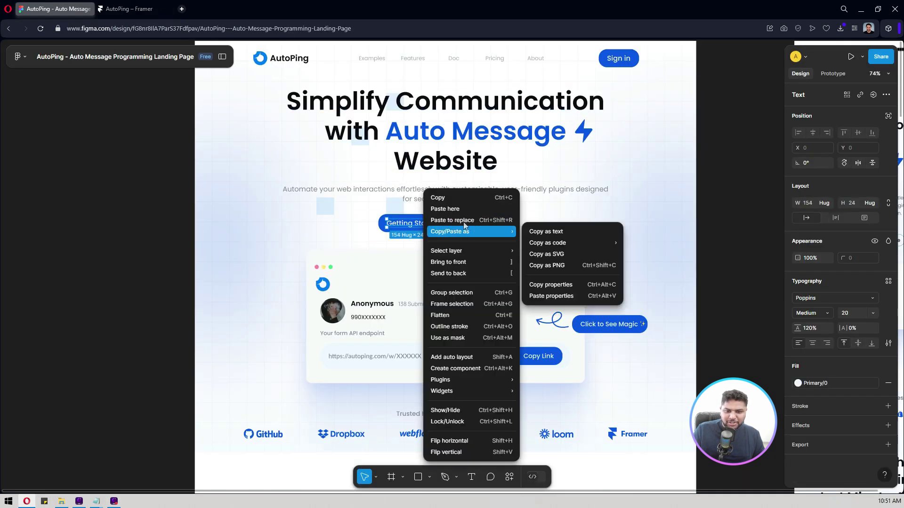
click(535, 231)
Return to Framer, open the hero's primary button component and replace its label text with "Getting Started"
key(ctrl+Tab)
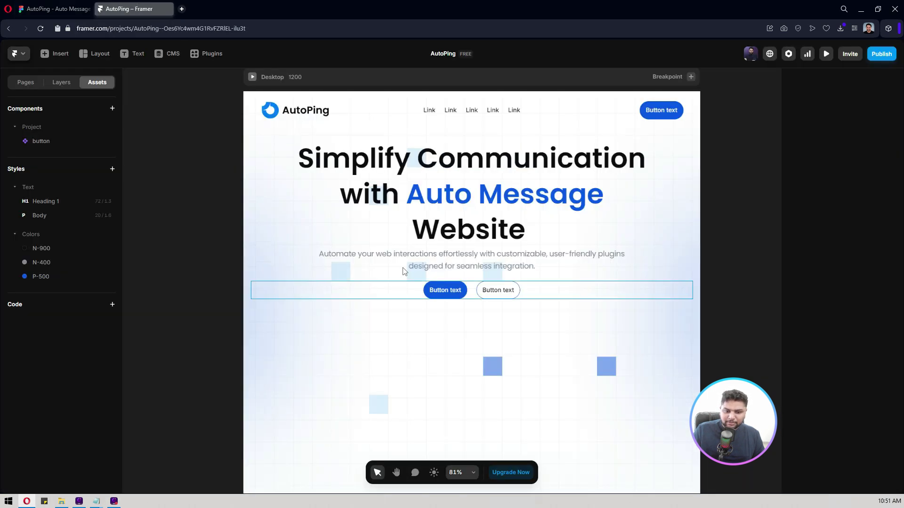
click(446, 293)
click(445, 293)
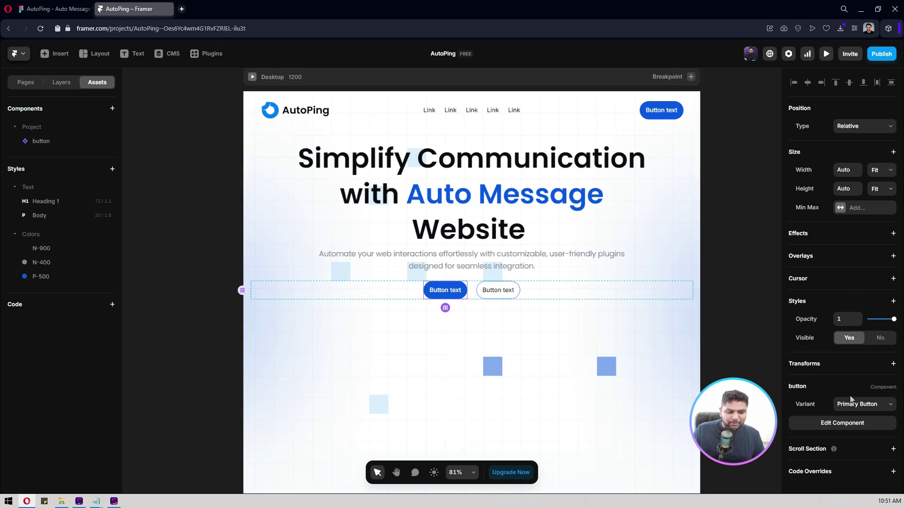
double_click(445, 292)
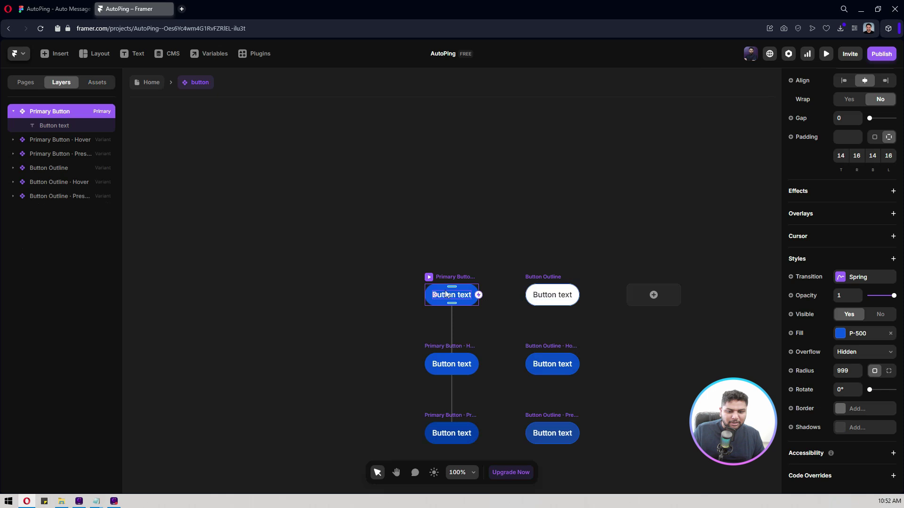
double_click(455, 294)
key(ctrl+a)
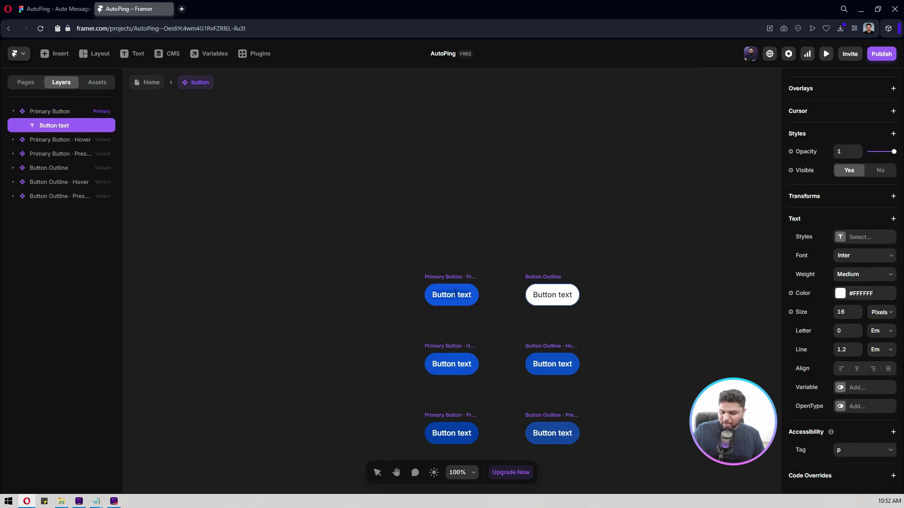
key(ctrl+v)
key(Escape)
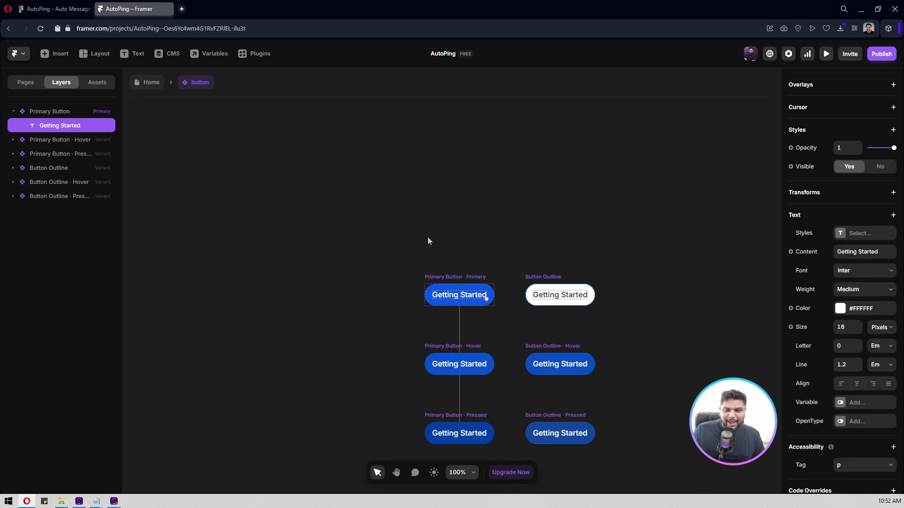
click(54, 8)
click(135, 8)
click(318, 240)
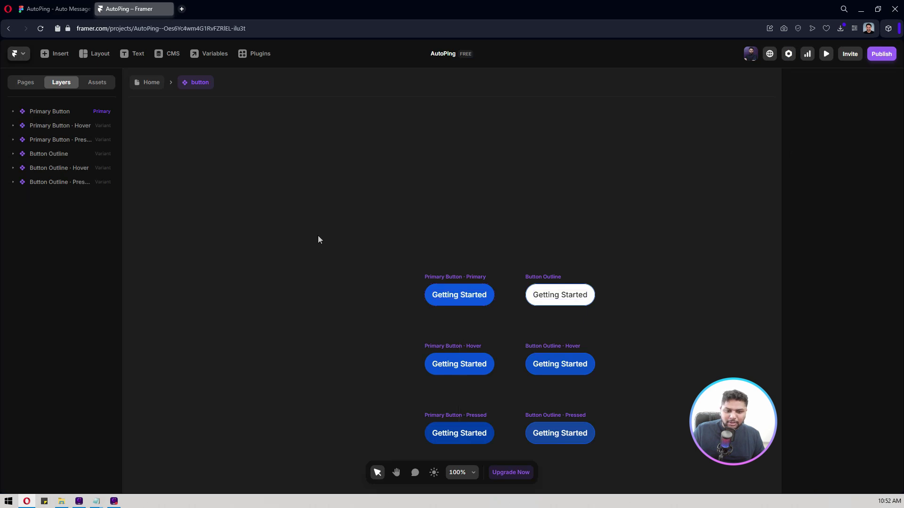
Create a plain text variable for the Primary Button label's content and name it "Button Label"
click(453, 275)
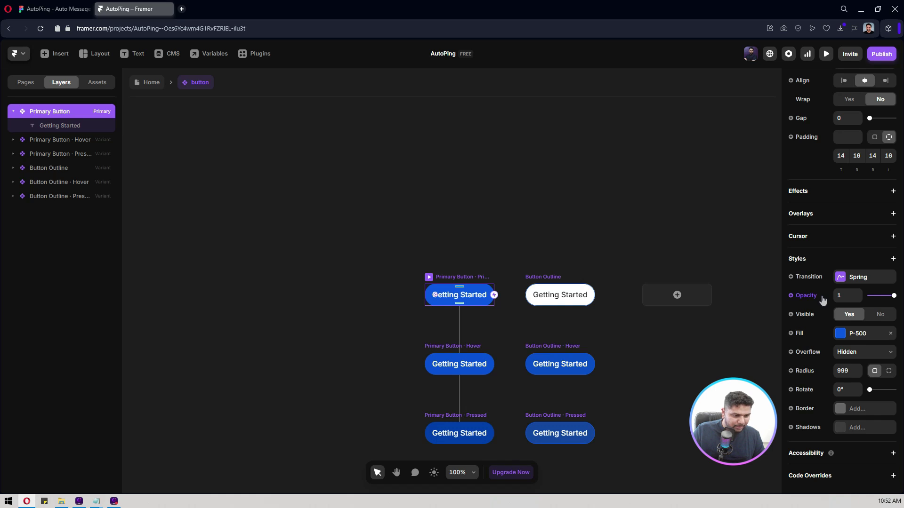
double_click(472, 295)
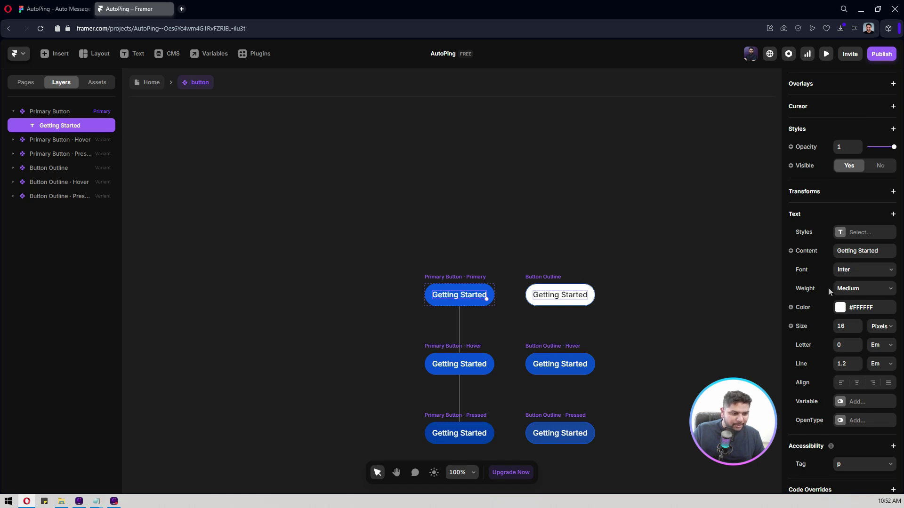
scroll(828, 287, down, 1)
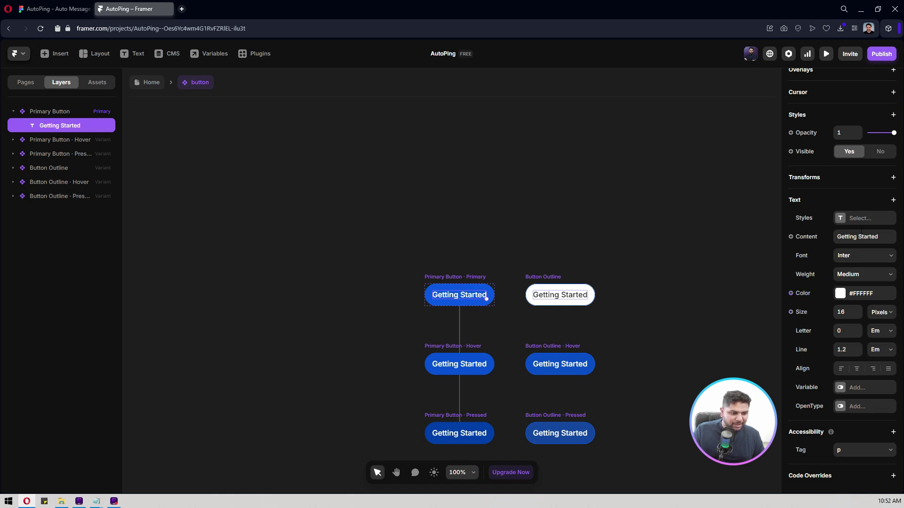
click(800, 237)
mouse_move(815, 257)
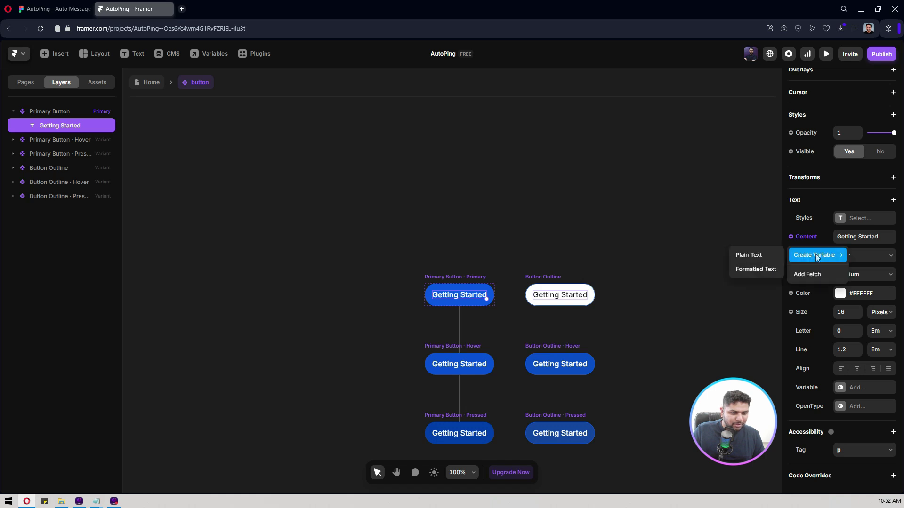
click(765, 255)
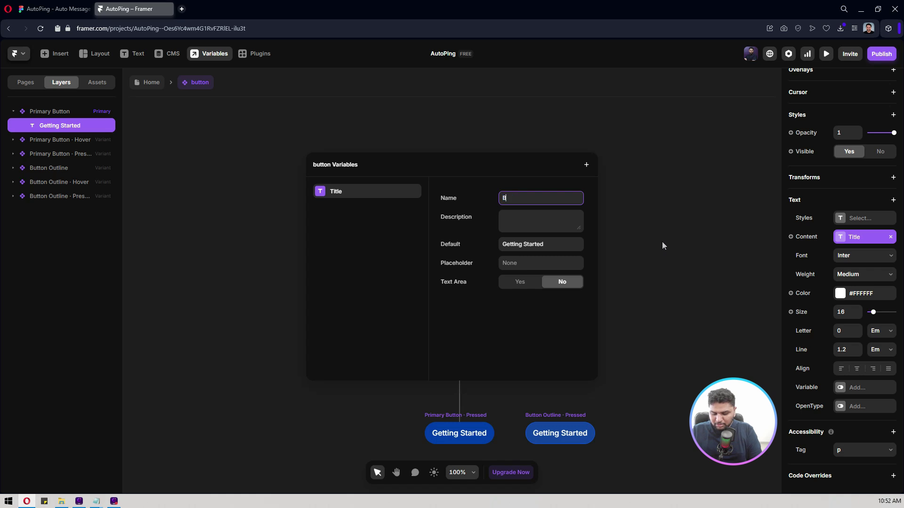
text(Button Label)
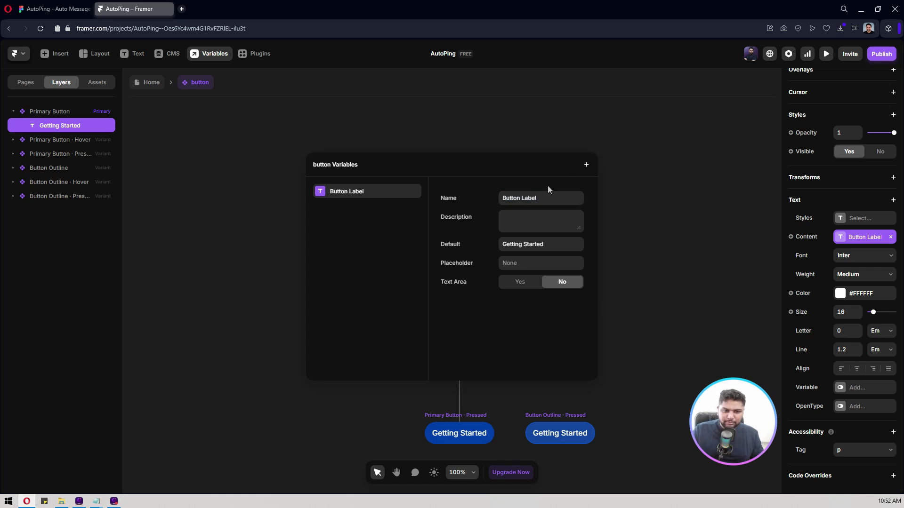
Add a link variable named "Button URL" to the button component and close the variables dialog
click(585, 167)
click(604, 240)
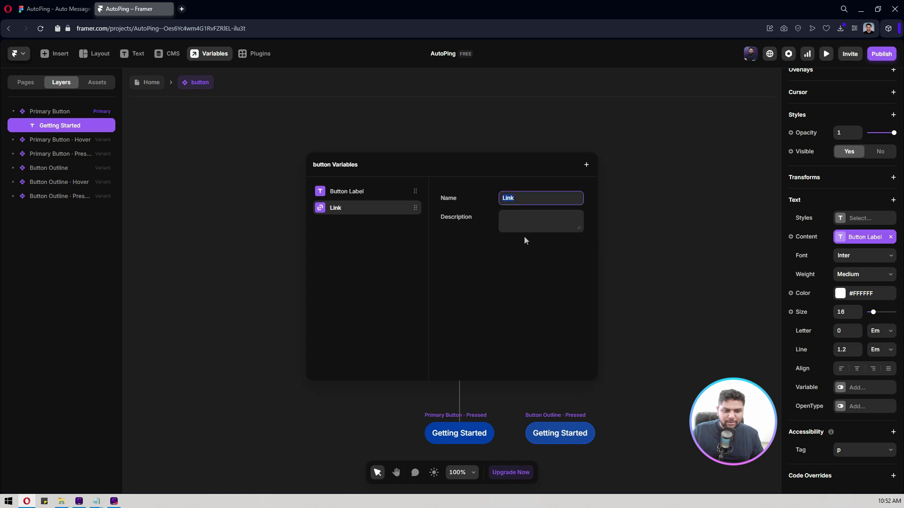
text(Button)
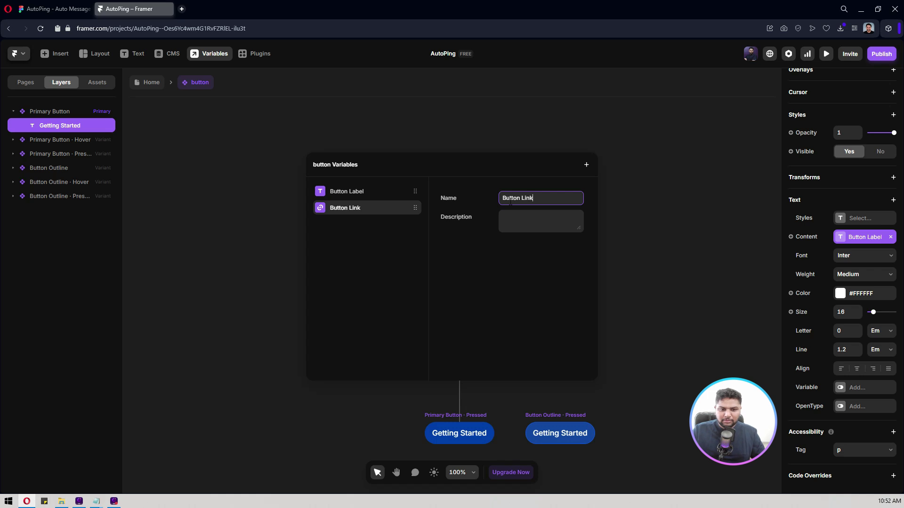
key(ctrl+shift+Left)
key(BackSpace)
text(URL)
key(Return)
click(651, 232)
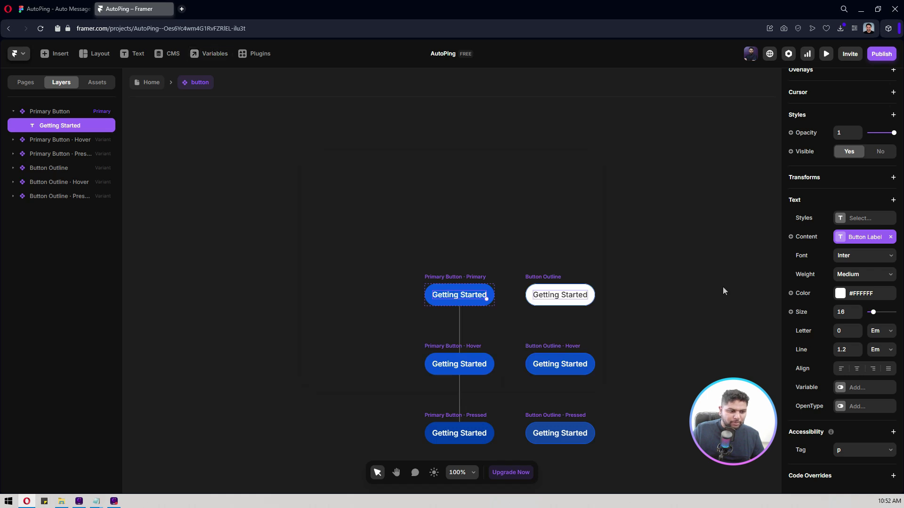
Review the Button Label variable's settings, then select the Primary Button variant
click(864, 236)
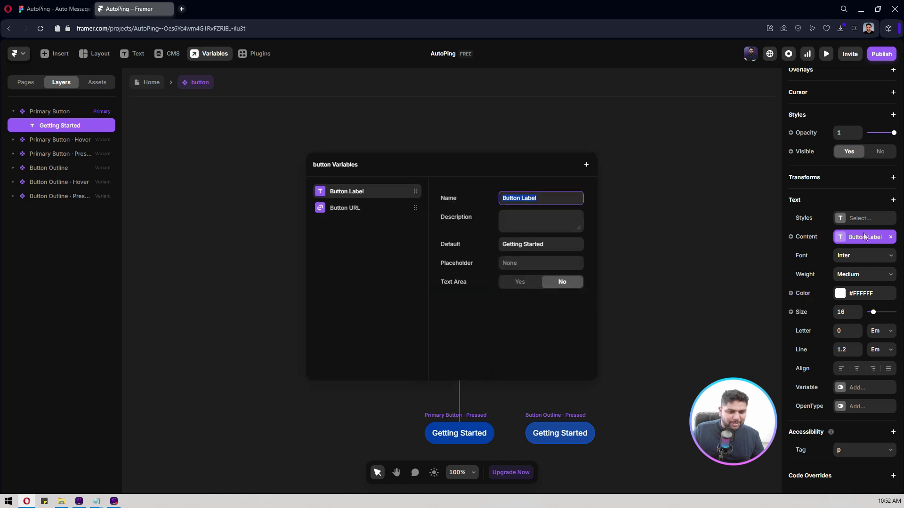
click(601, 173)
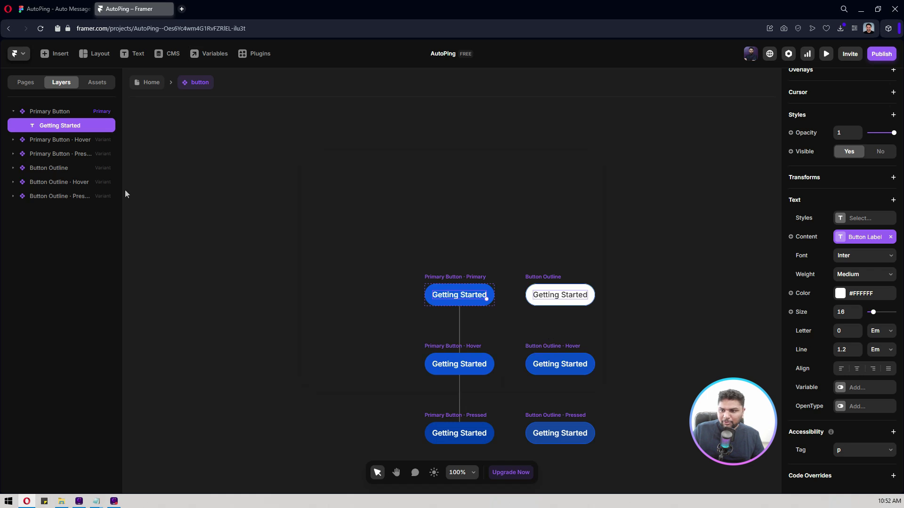
click(53, 111)
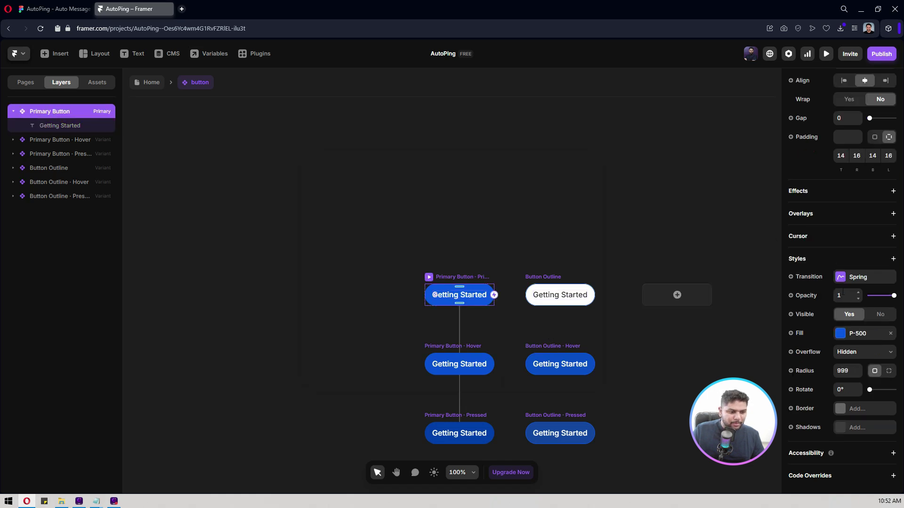
Add a link to the Primary Button variant driven by the Button URL variable, and return to the Home page
scroll(818, 327, up, 5)
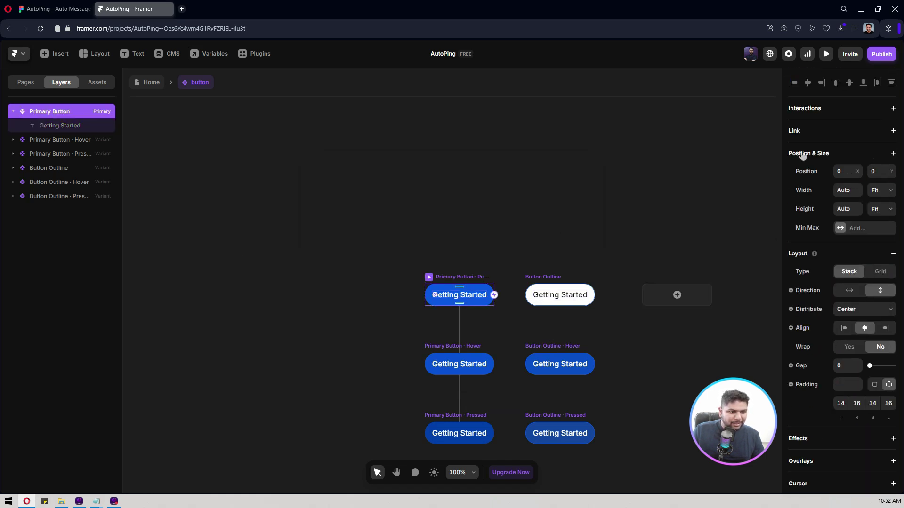
click(892, 130)
click(803, 149)
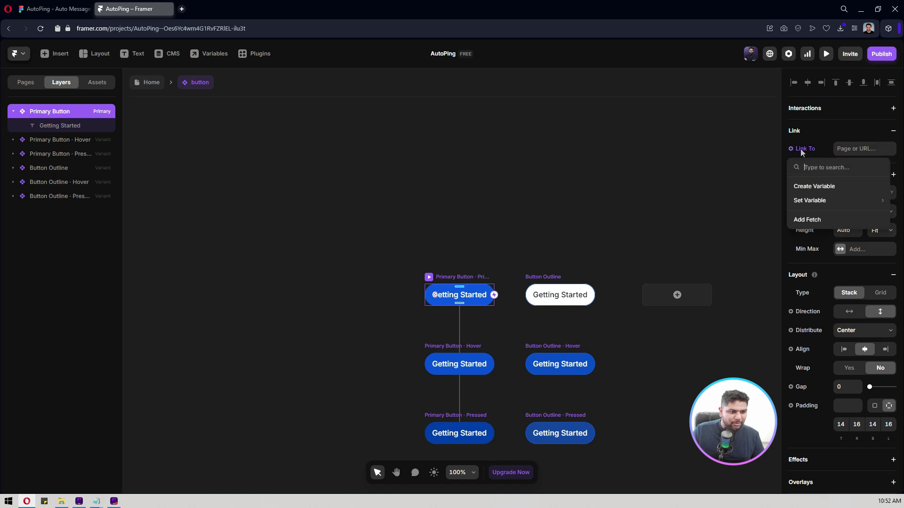
click(757, 217)
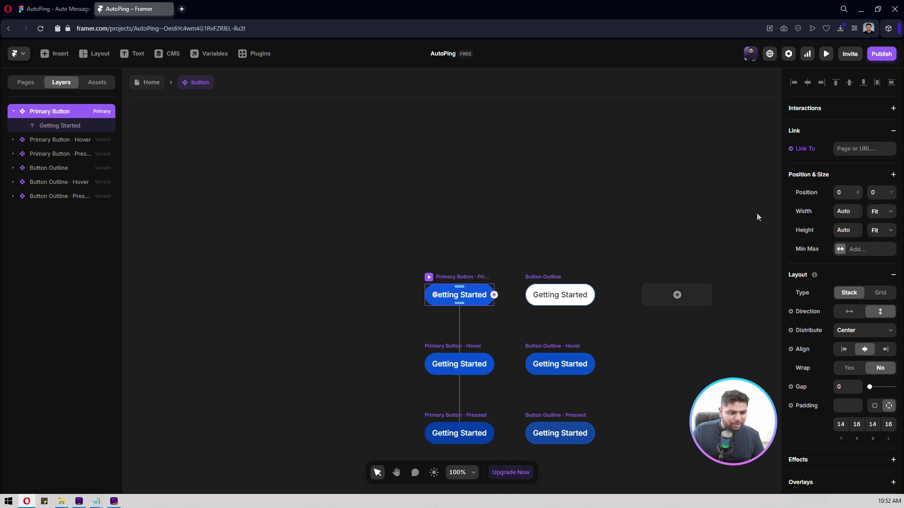
click(380, 227)
click(147, 83)
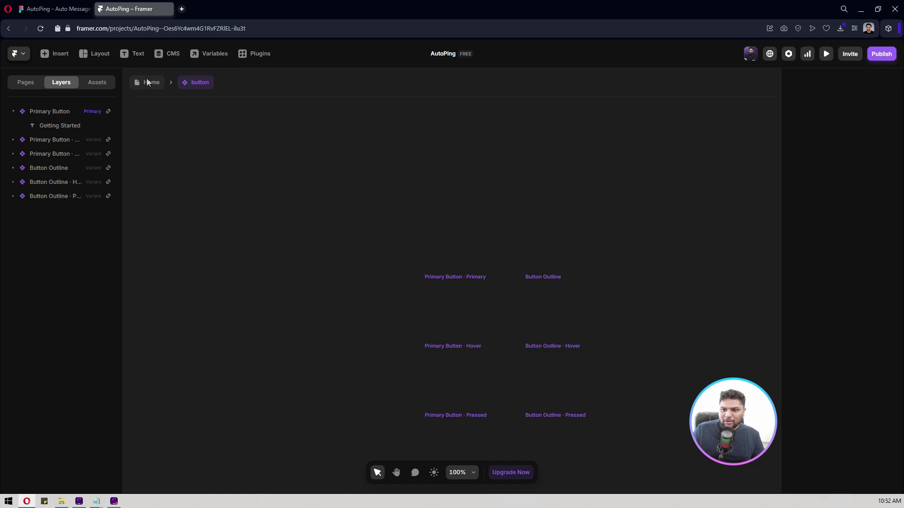
Set the label of the blue hero button to "Getting Started"
click(436, 290)
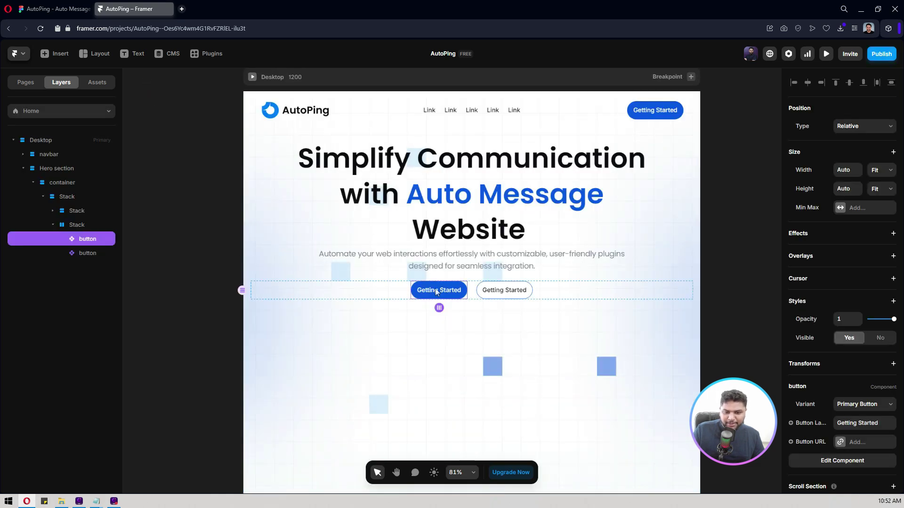
scroll(831, 281, down, 1)
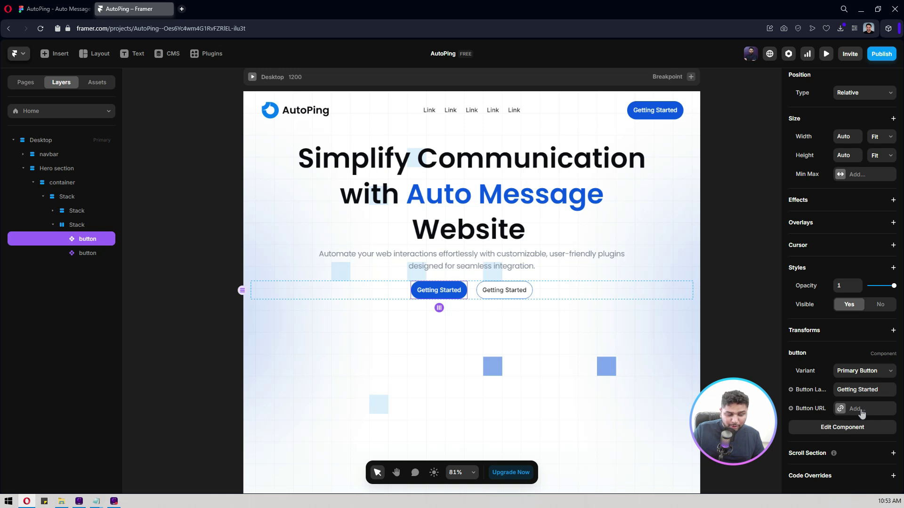
click(865, 390)
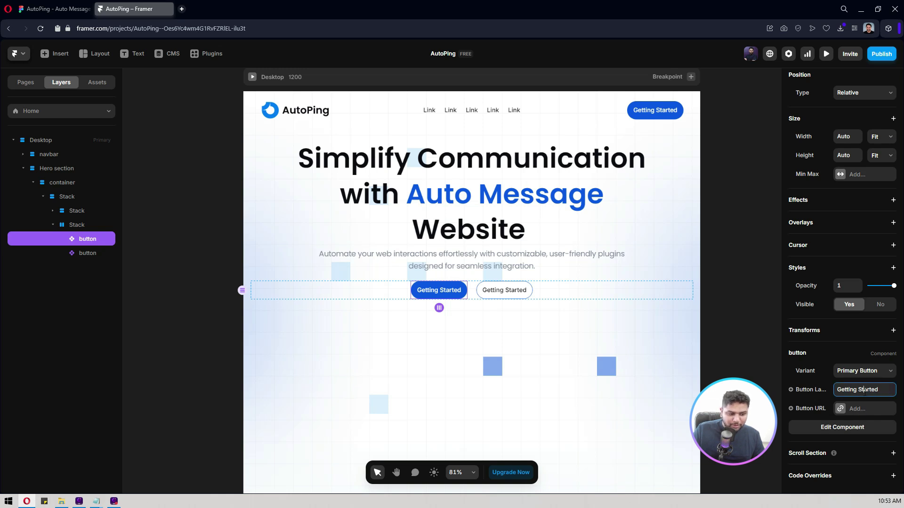
text(Getting Started)
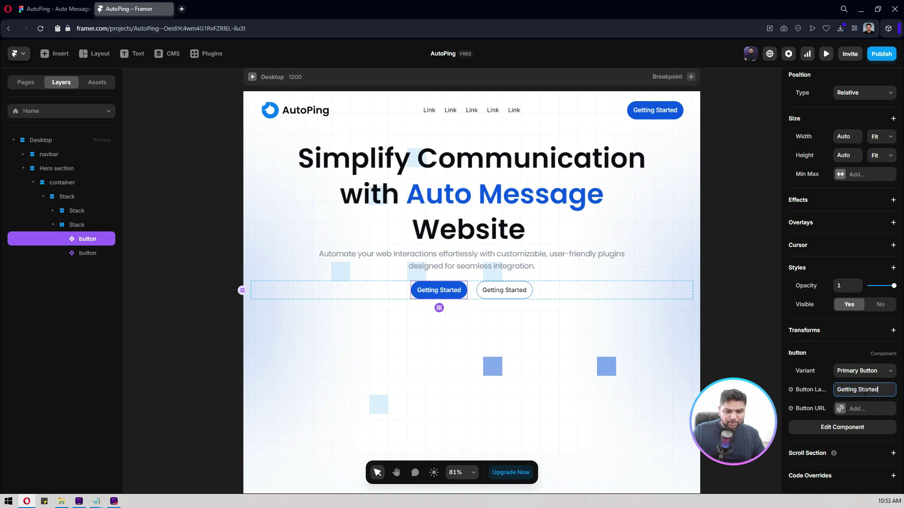
Switch to the Figma design and copy the "Learn More" button label as text
click(54, 8)
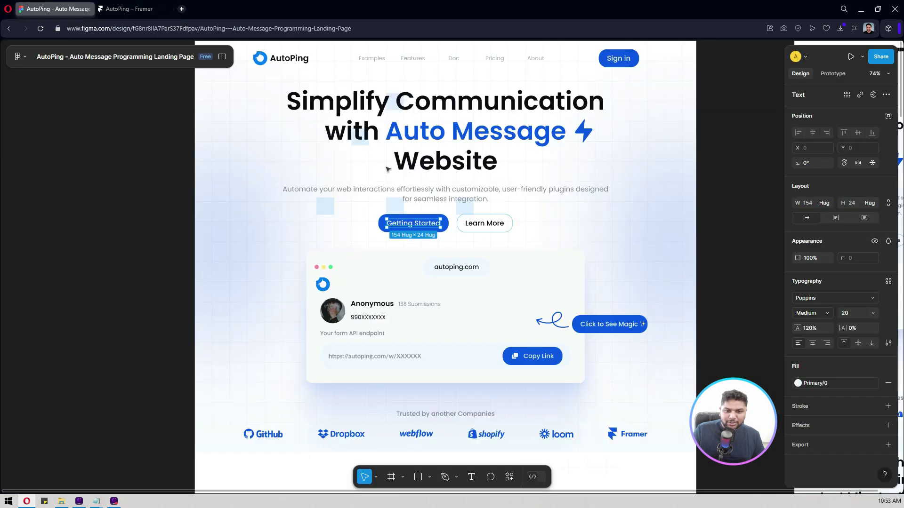
double_click(474, 223)
right_click(487, 223)
mouse_move(545, 232)
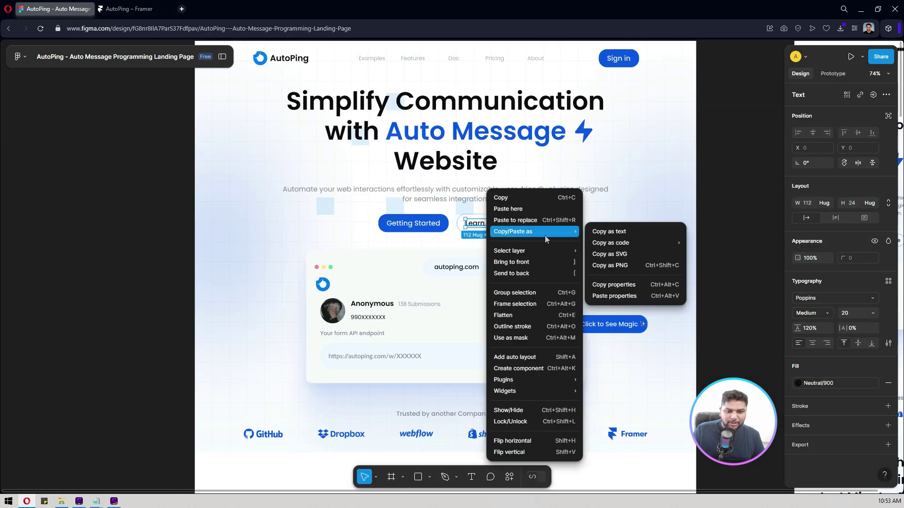
click(609, 231)
Switch back to Framer and set the outlined hero button's label to "Learn More" from the copied text
click(130, 8)
click(516, 291)
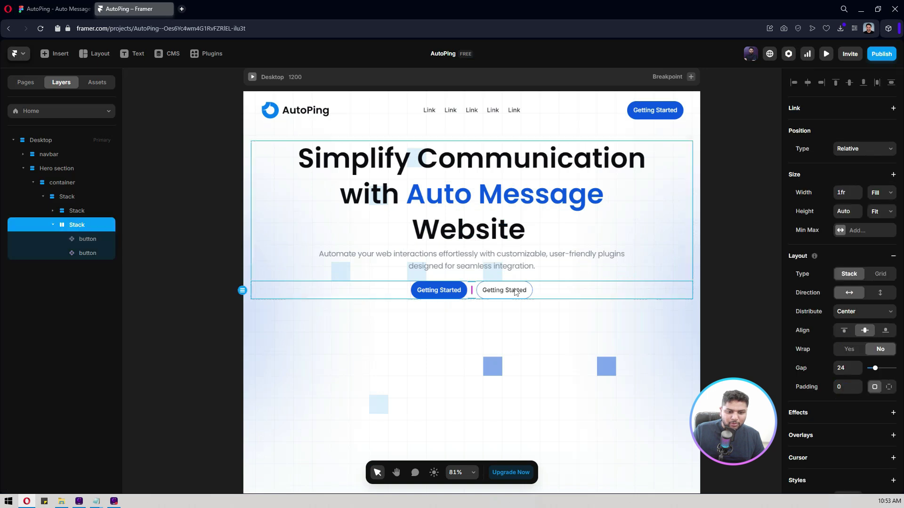
click(517, 291)
click(887, 421)
key(ctrl+v)
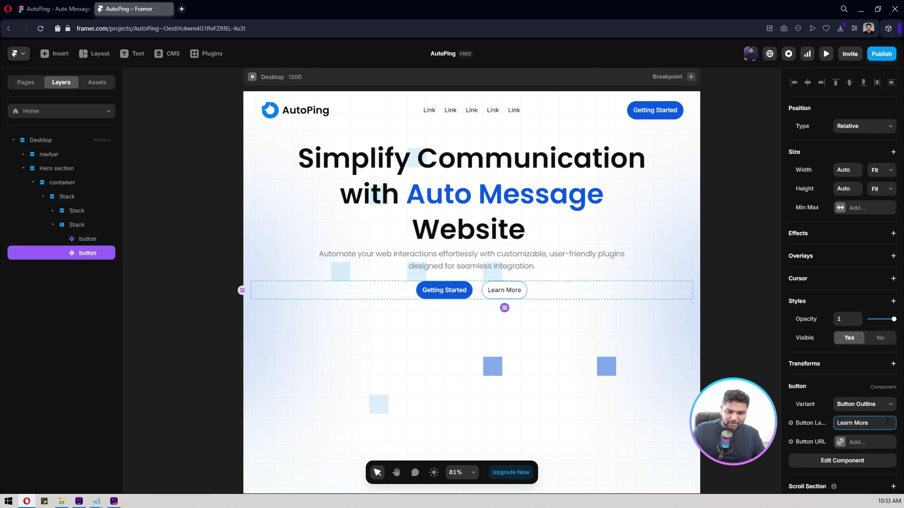
click(377, 285)
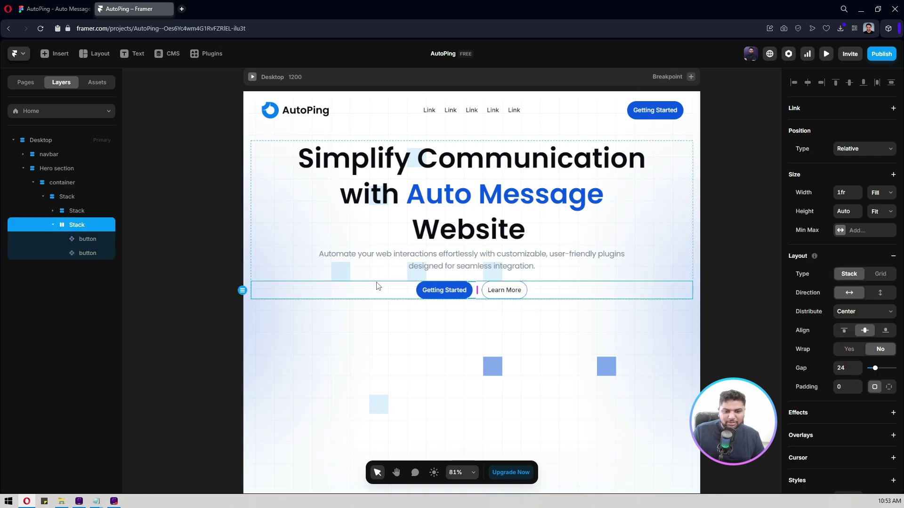
click(85, 7)
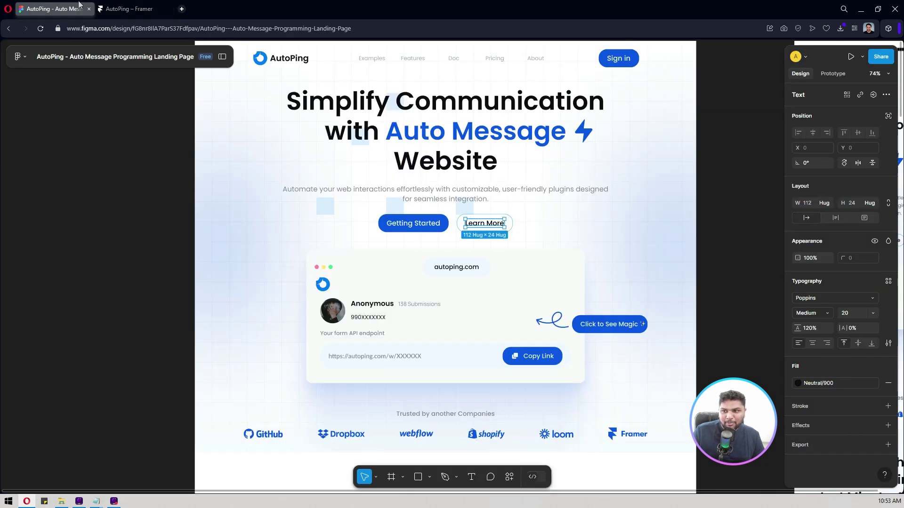
click(133, 5)
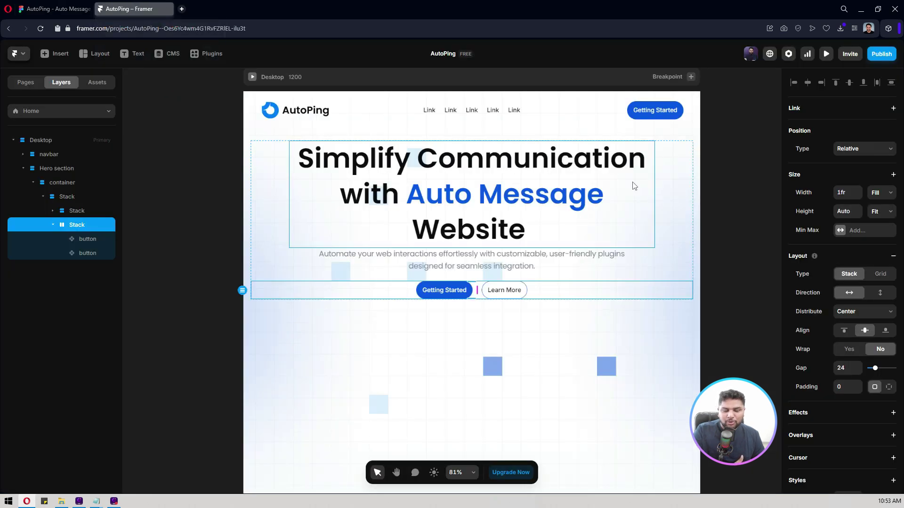
click(712, 163)
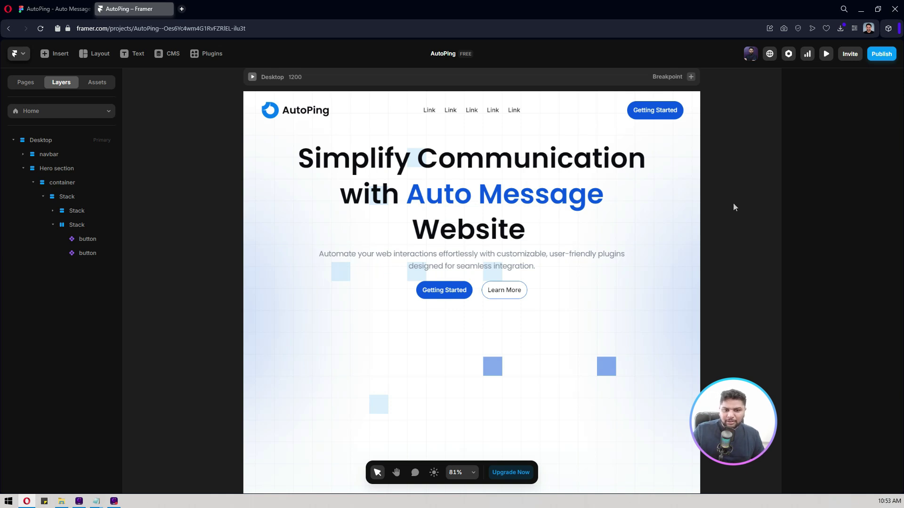
click(61, 501)
click(744, 252)
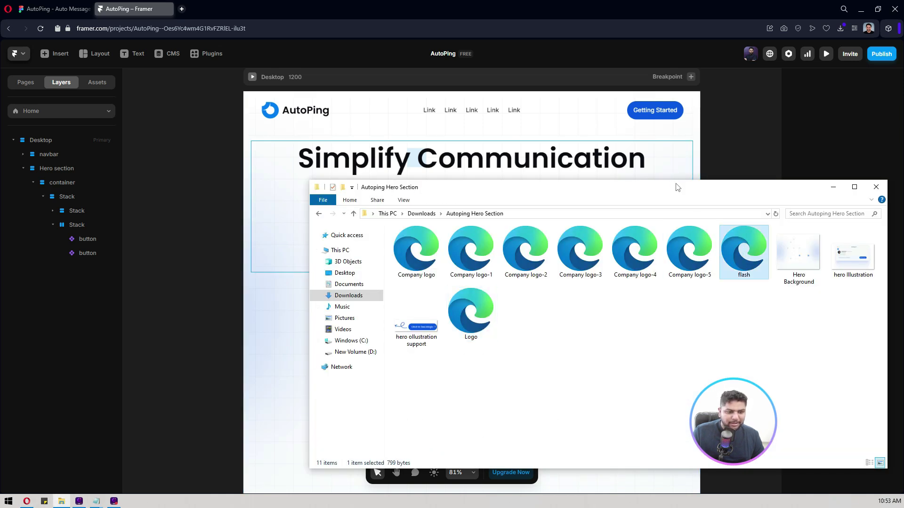
drag(677, 181, 710, 283)
drag(745, 342, 644, 235)
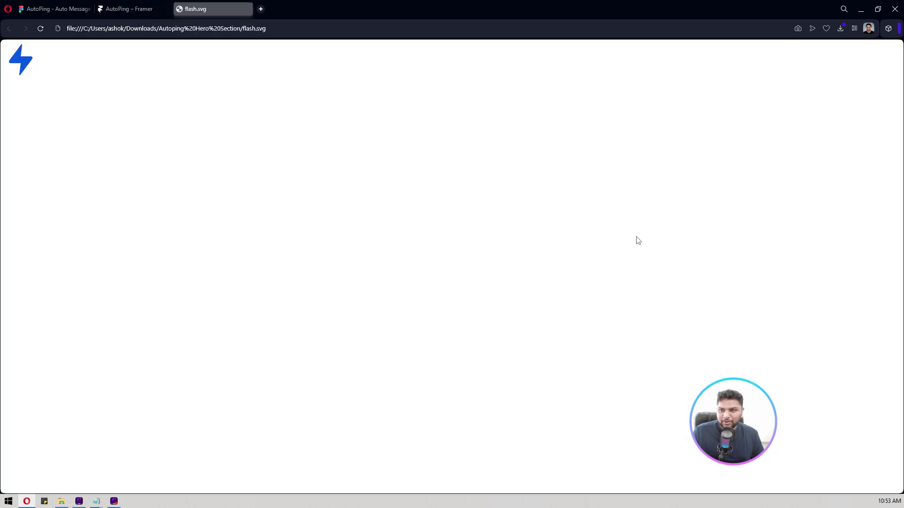
click(126, 7)
click(247, 9)
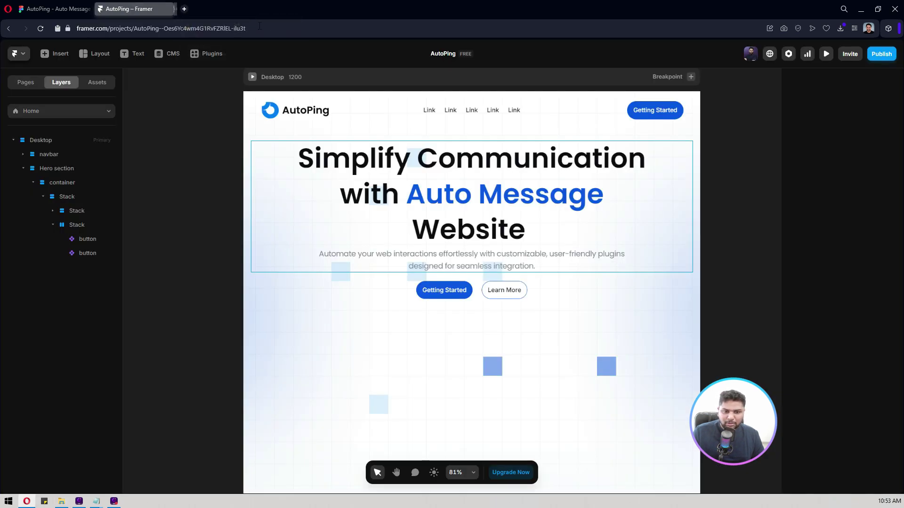
Place the flash graphic from the Autoping Hero Section folder right after "Auto Message" in the hero heading
scroll(193, 270, down, 2)
mouse_move(62, 501)
click(73, 454)
drag(720, 353, 563, 209)
click(560, 209)
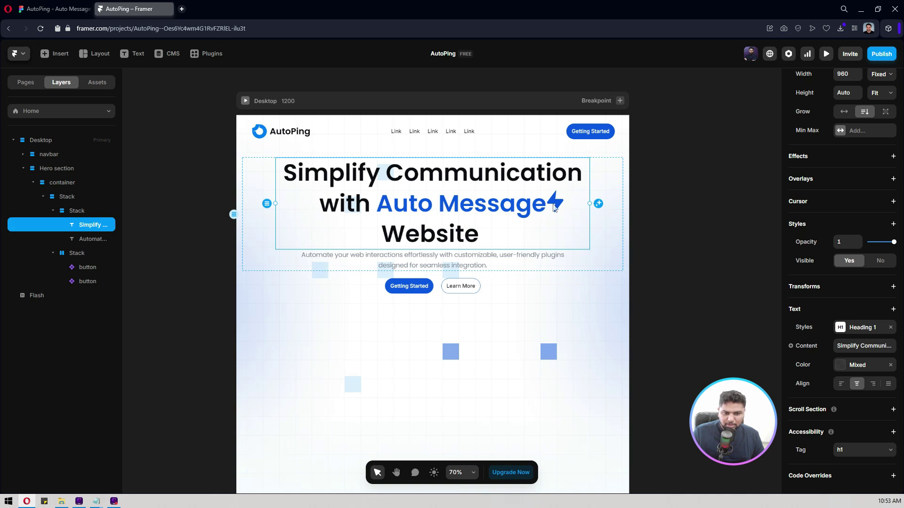
Nudge the Flash graphic beside the heading to position X 941, Y 236
click(94, 240)
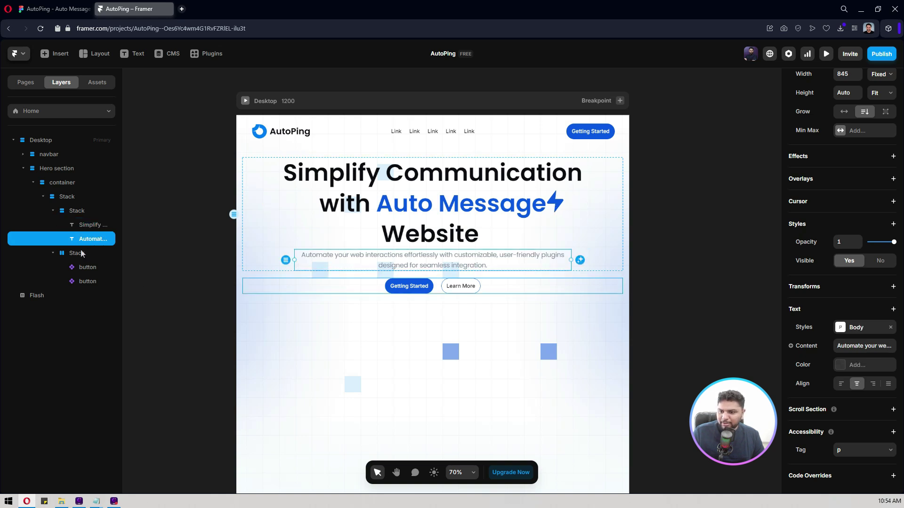
click(33, 295)
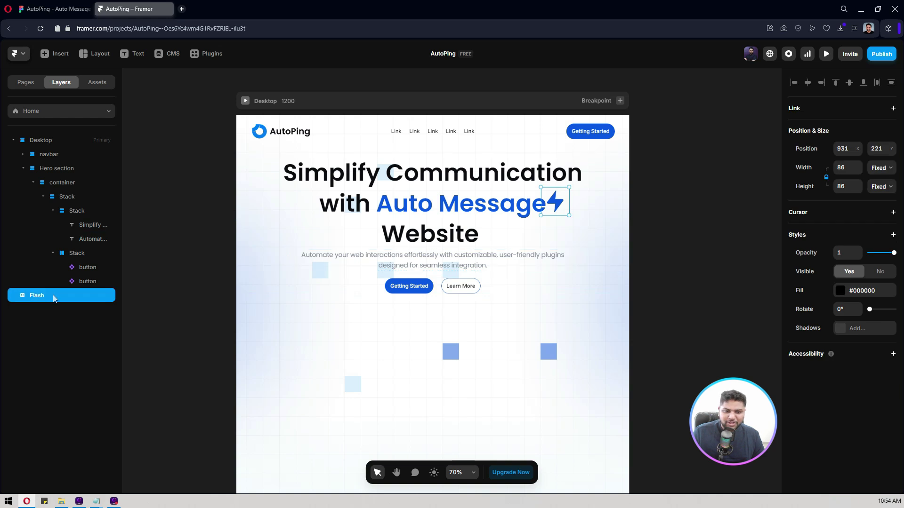
key(shift+Right)
key(shift+Down)
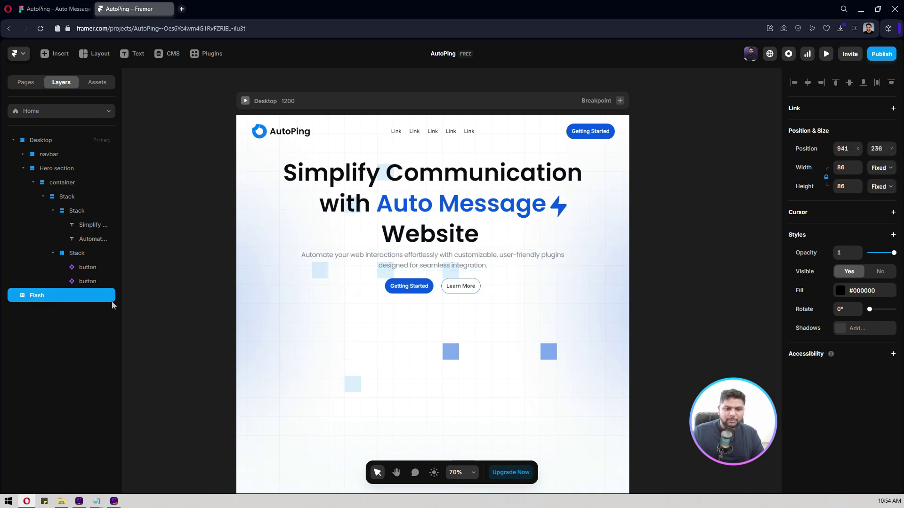
click(691, 238)
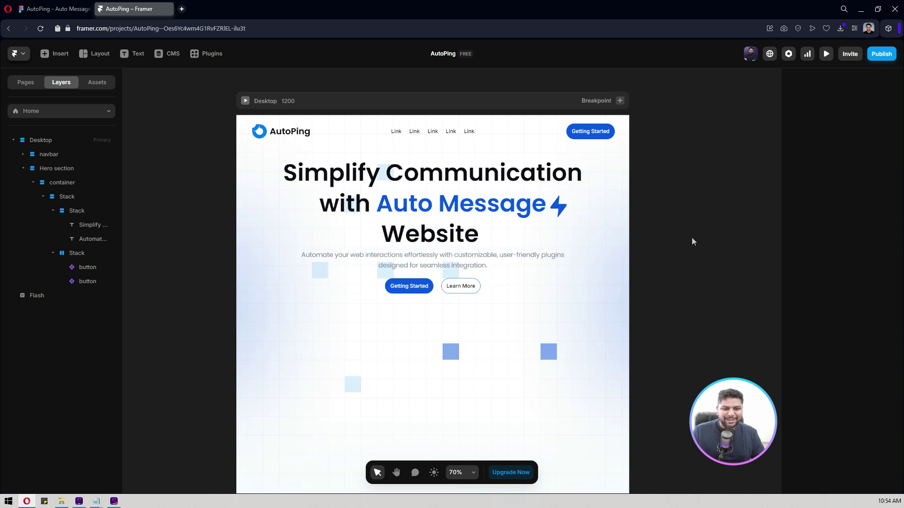
Check the illustration in the Figma design and draw an image placeholder about 703 × 358 px below Framer's hero buttons
click(70, 9)
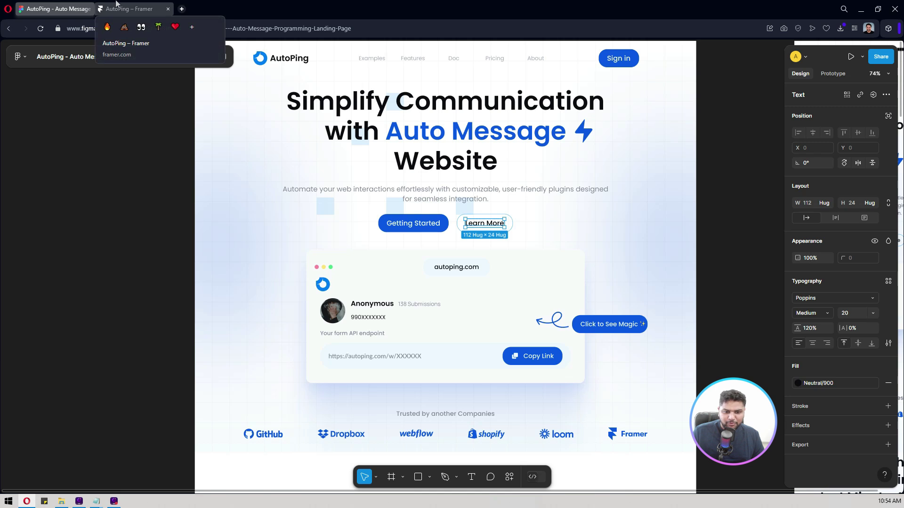
scroll(421, 276, down, 3)
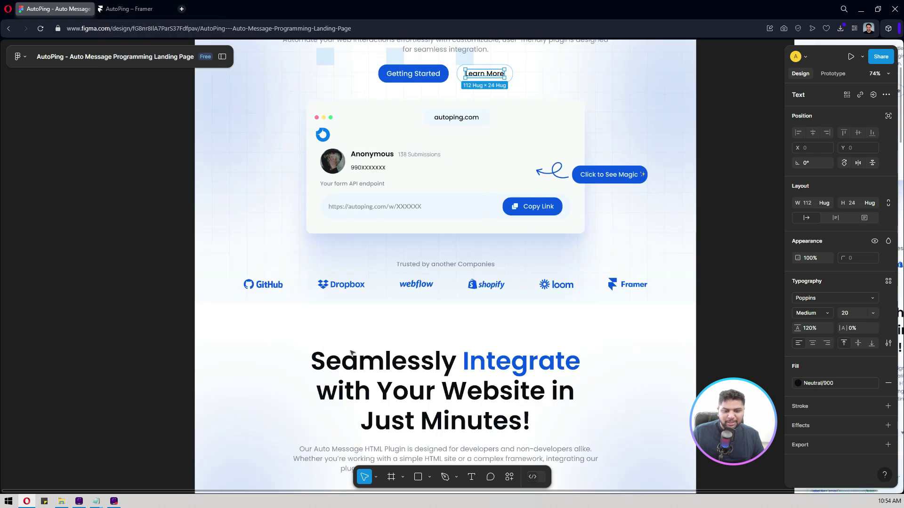
scroll(421, 276, up, 3)
key(ctrl+Tab)
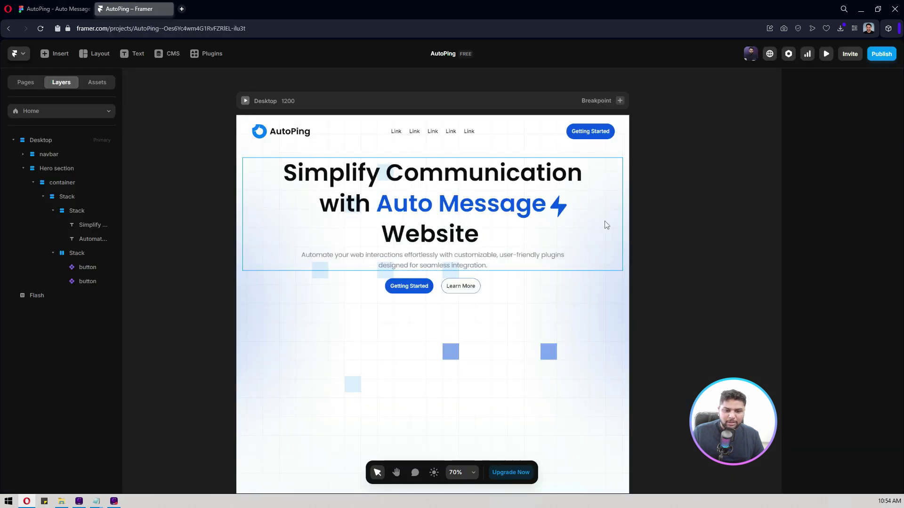
drag(693, 290, 703, 214)
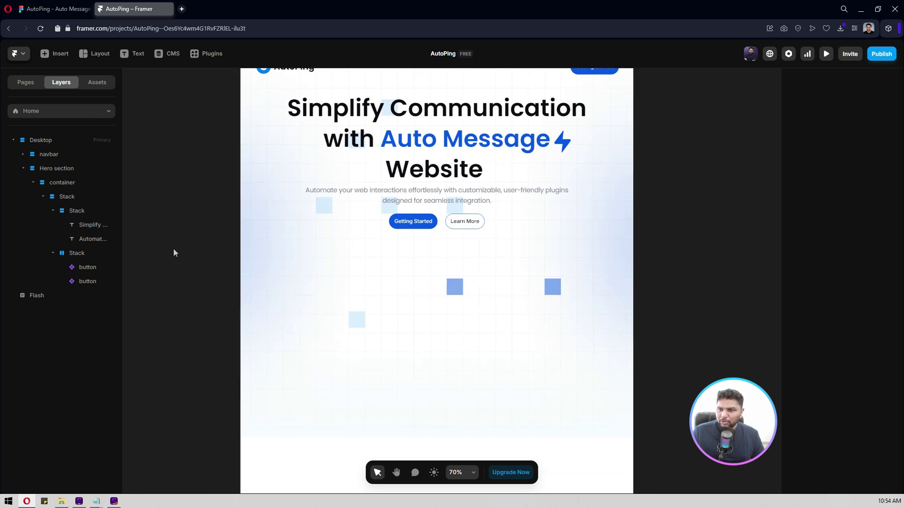
click(97, 54)
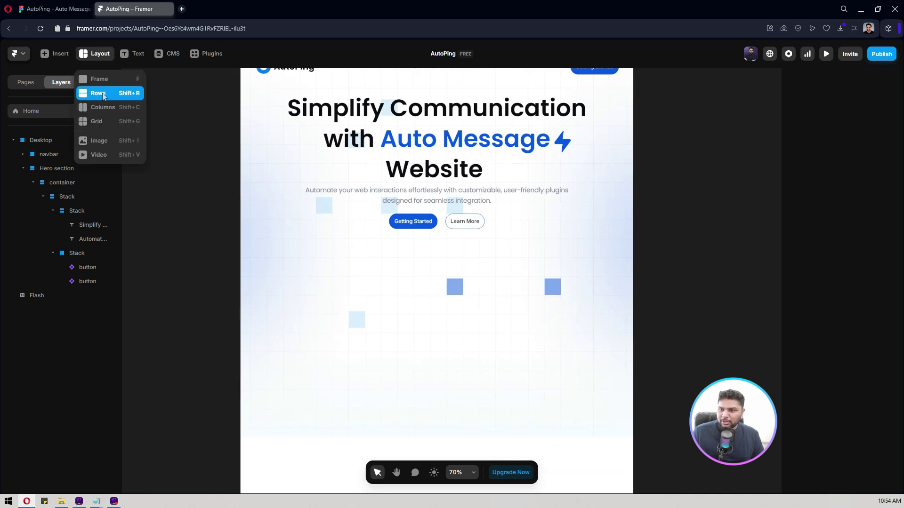
click(99, 140)
mouse_move(319, 265)
mouse_down()
mouse_move(599, 359)
mouse_move(551, 385)
mouse_up()
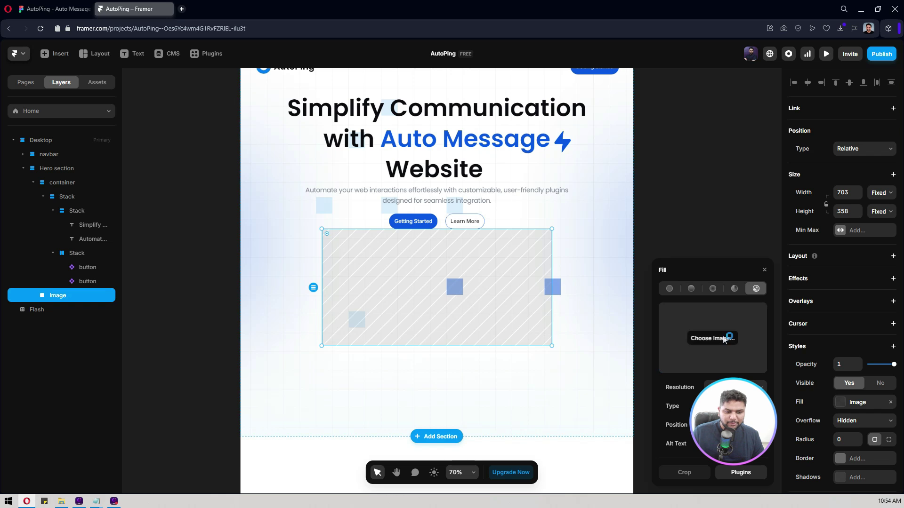
Fill the image placeholder with the "hero Illustration" file from the Autoping Hero Section folder
click(724, 339)
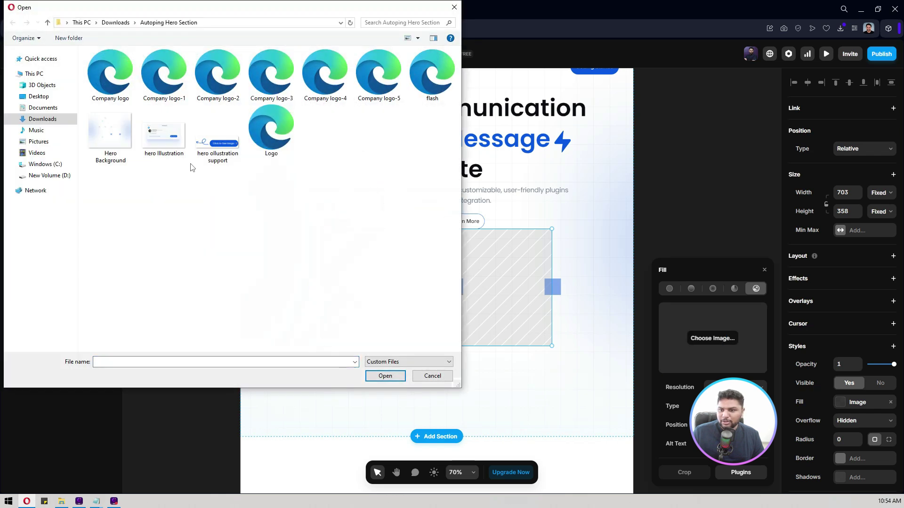
click(168, 133)
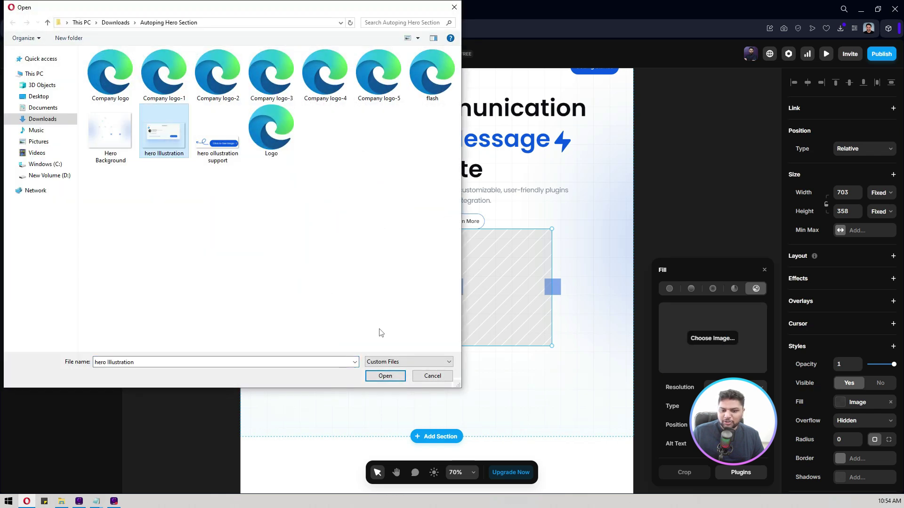
click(385, 376)
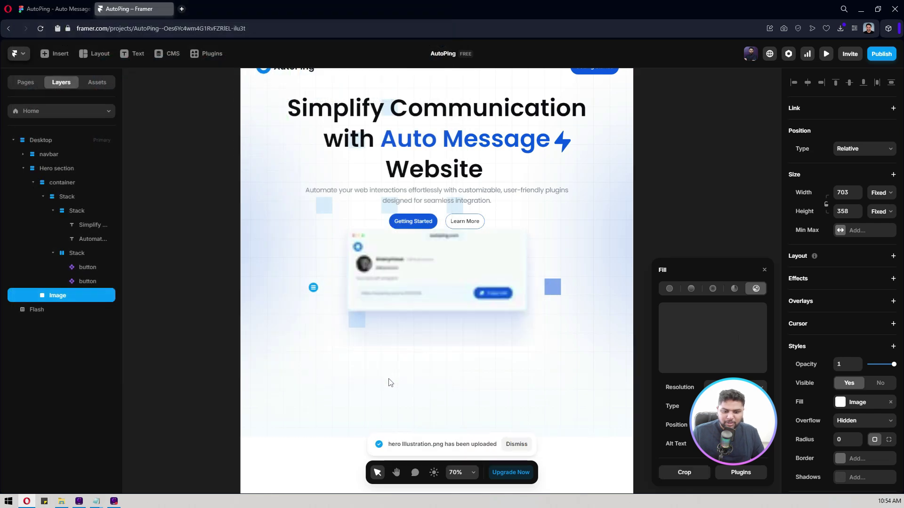
drag(488, 284, 495, 328)
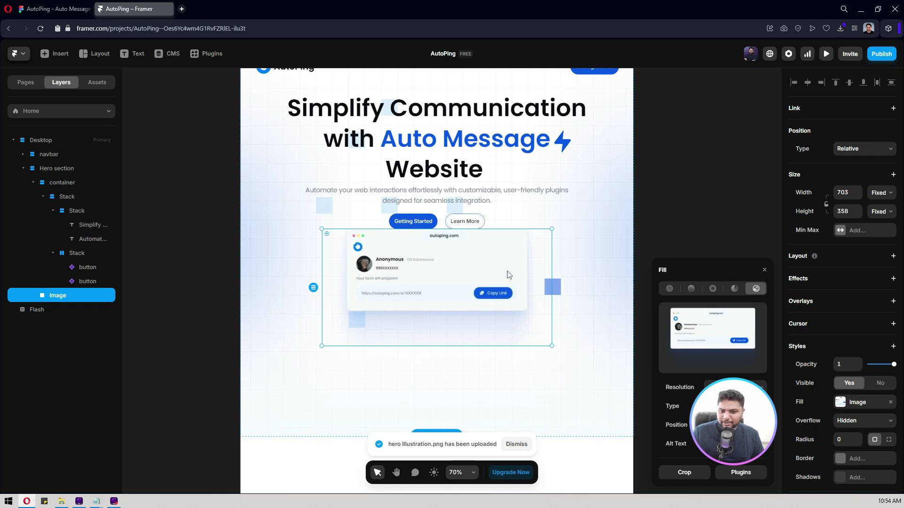
Check the size of the white illustration card in the Figma hero section
key(ctrl+Tab)
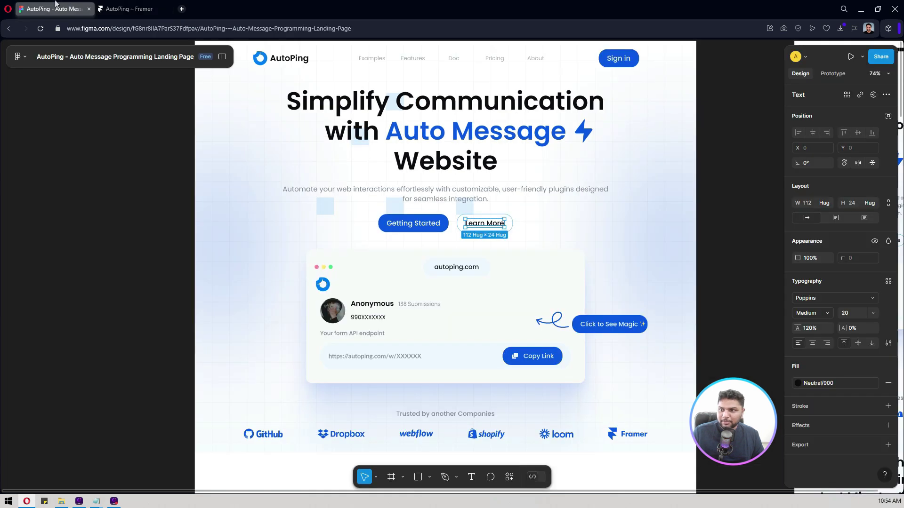
click(376, 287)
double_click(377, 285)
click(386, 267)
click(387, 270)
double_click(387, 277)
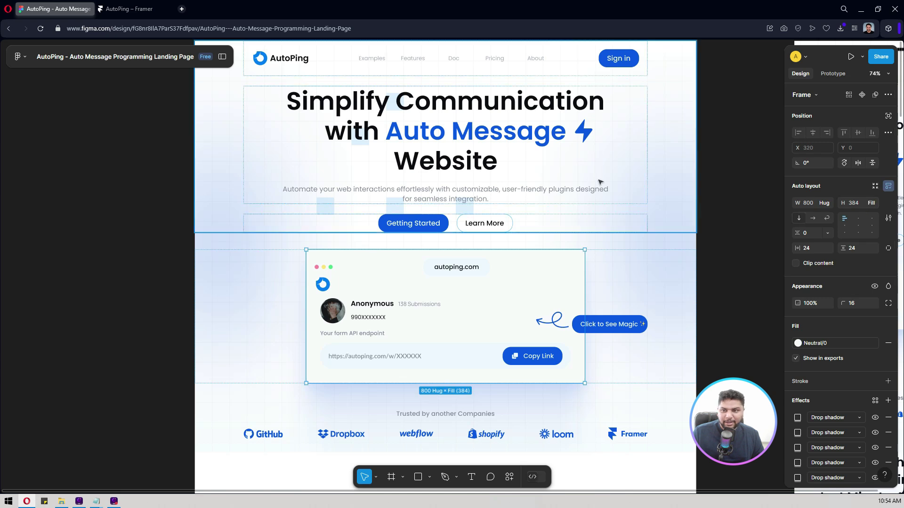
Return to Framer, set the hero image's width to 800, and unlock its proportions for editing the height
click(110, 5)
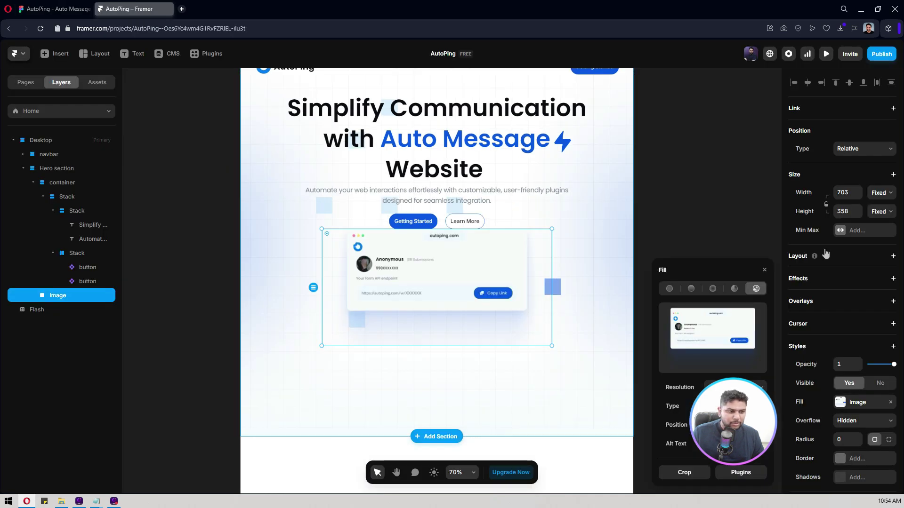
click(847, 193)
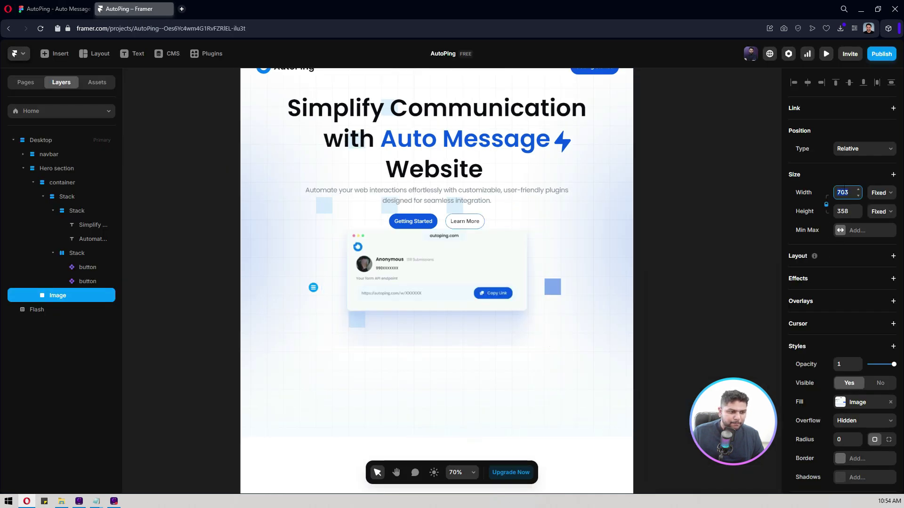
text(800)
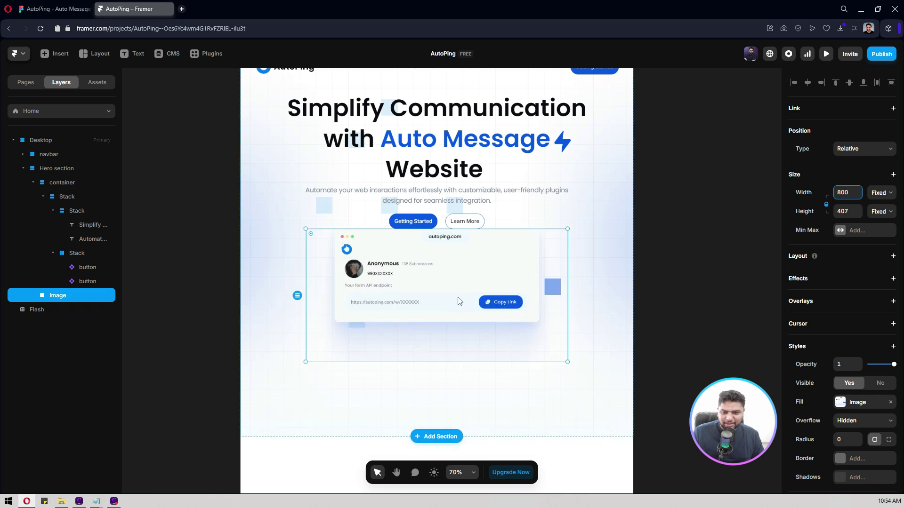
click(826, 204)
click(842, 212)
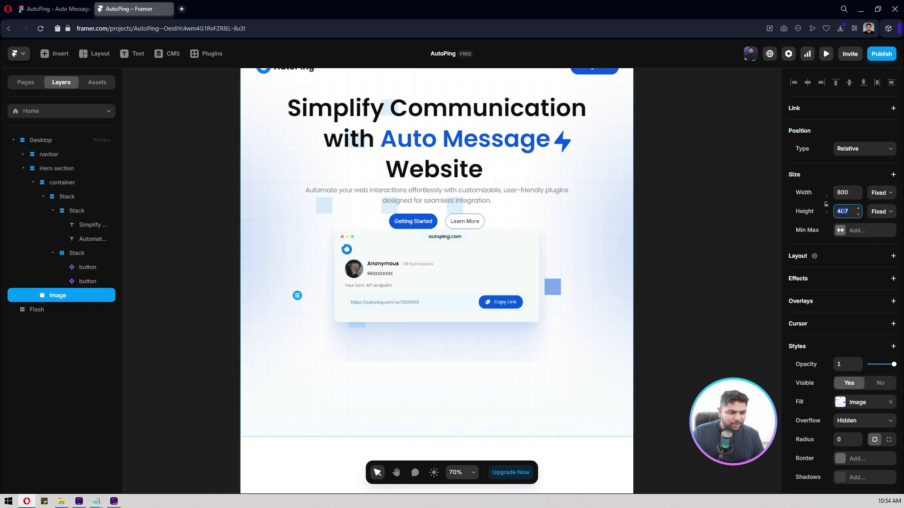
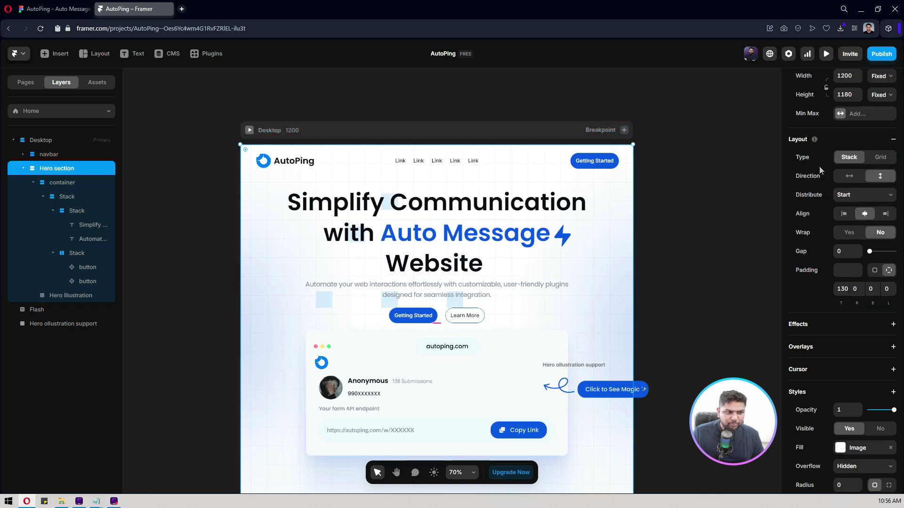
Make the Hero section's width relative at 100%
scroll(820, 165, up, 5)
scroll(670, 191, down, 2)
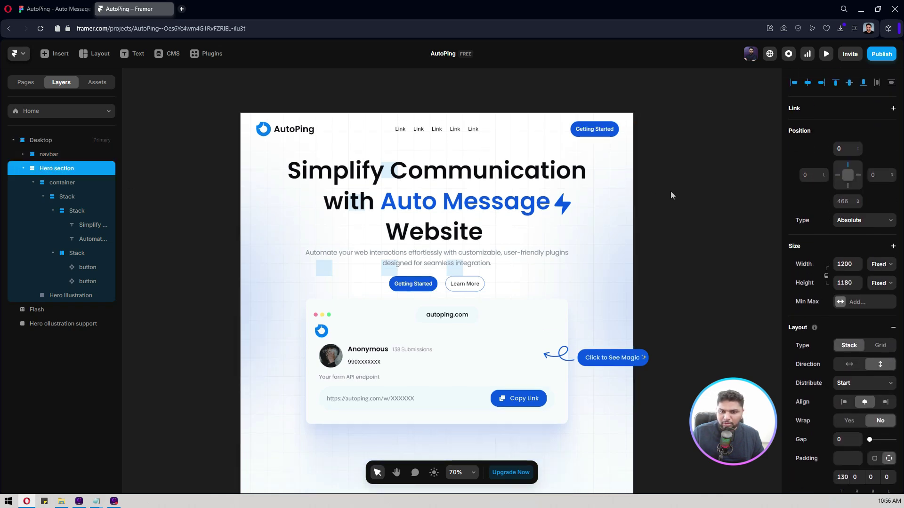
click(887, 264)
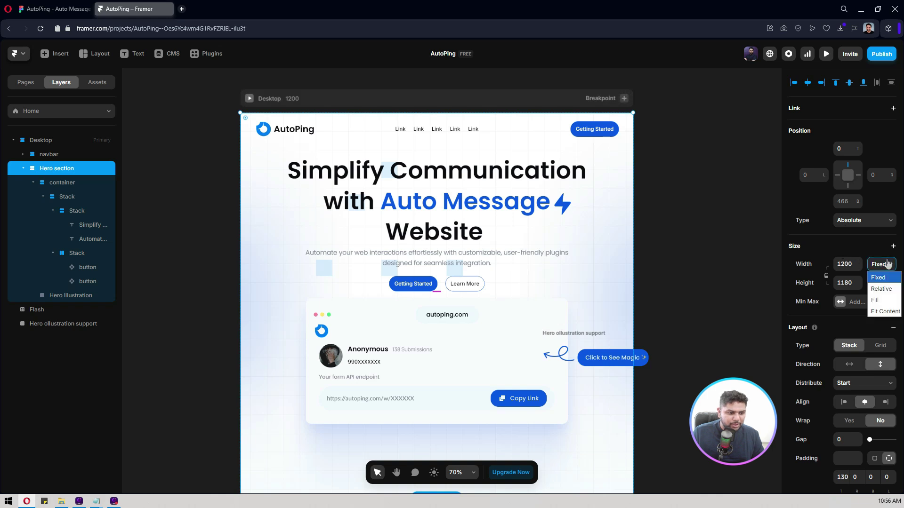
click(881, 312)
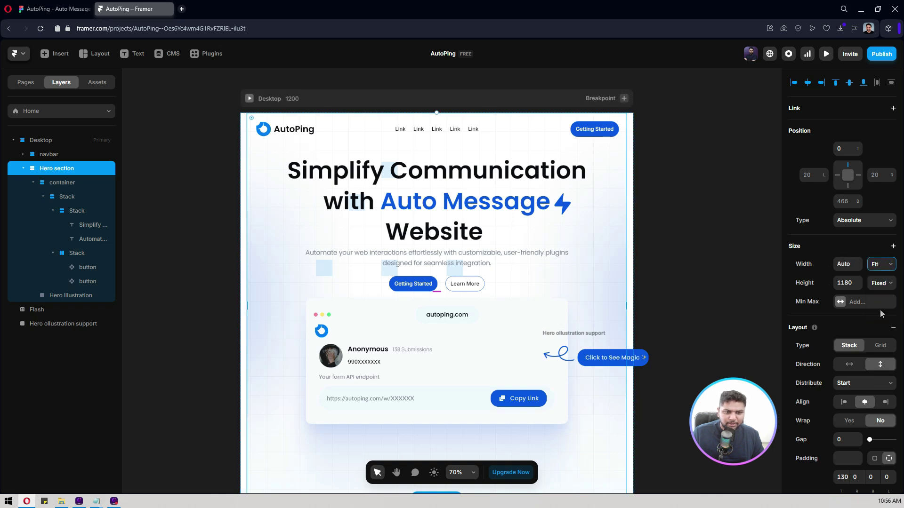
click(886, 267)
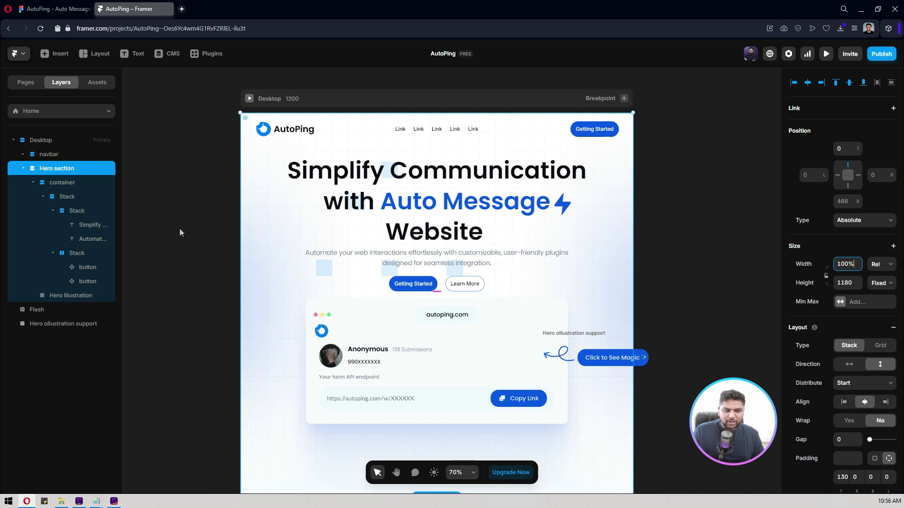
Preview the page, widen the preview to about 1728 px to examine the hero background, and return to the editor
click(822, 57)
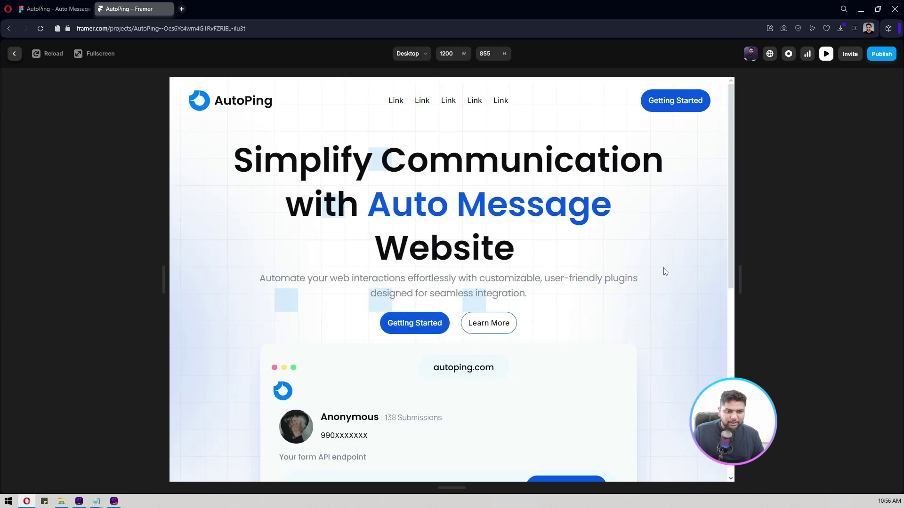
drag(736, 278, 863, 281)
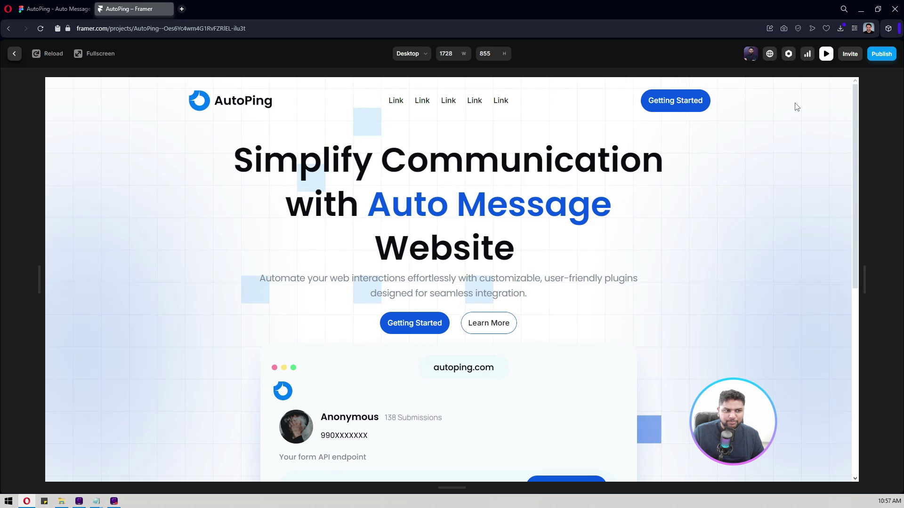
click(825, 54)
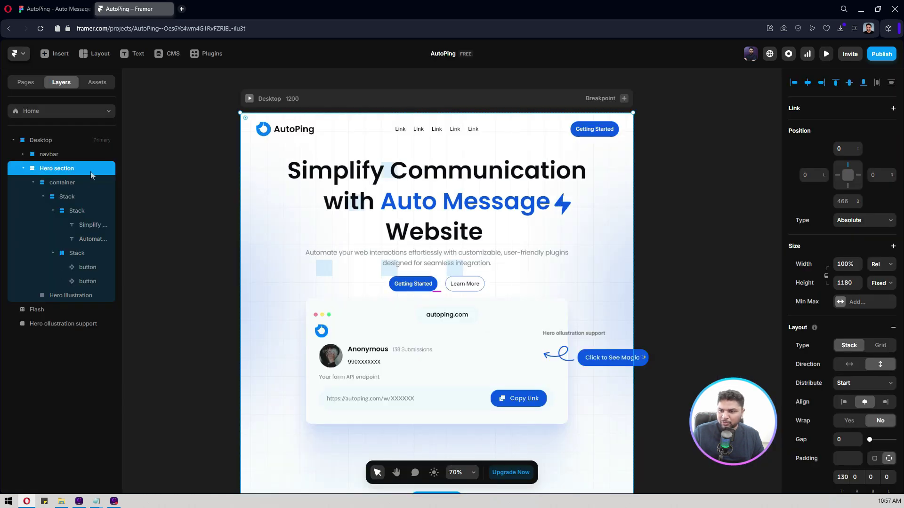
Position the Hero section's background image by a focal point at 50% X and 0% Y, and apply it
scroll(838, 264, down, 7)
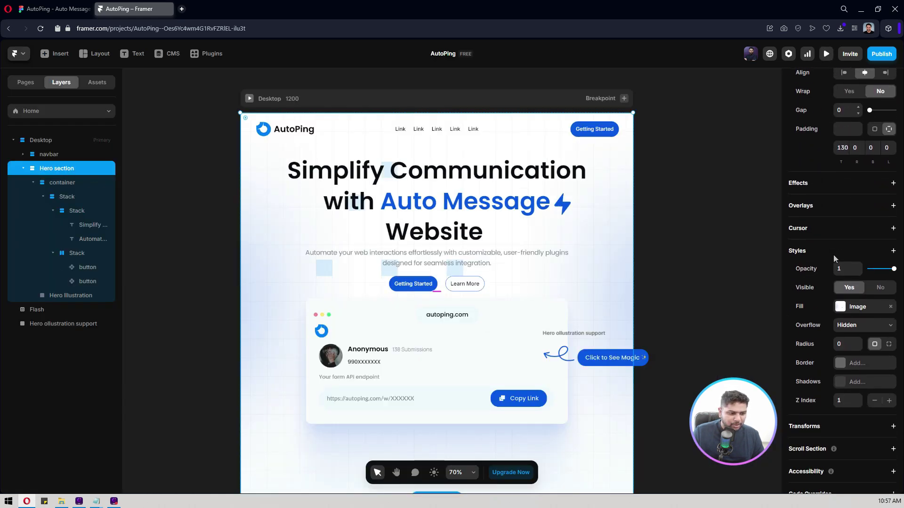
click(859, 289)
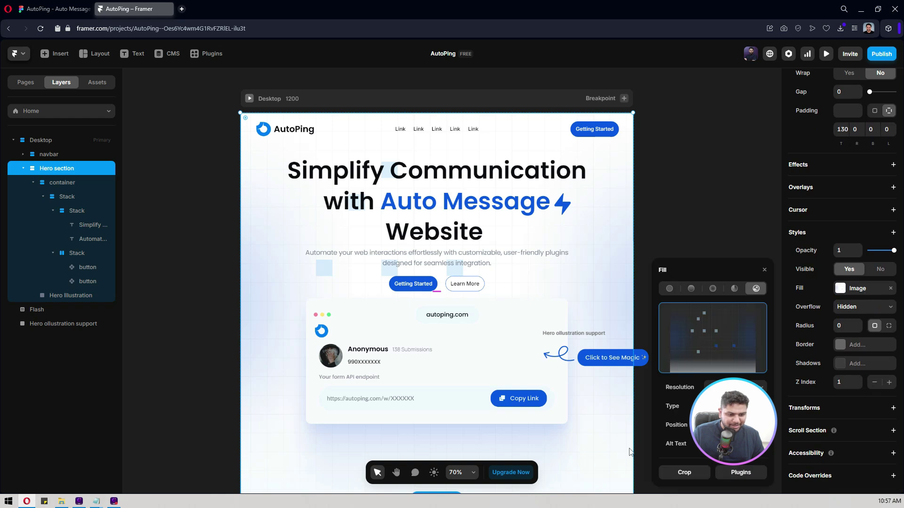
click(710, 425)
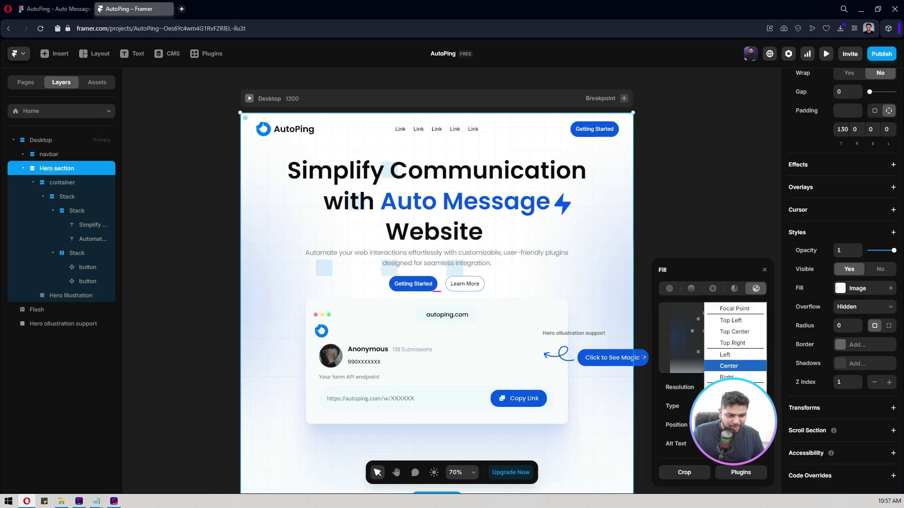
click(742, 309)
drag(452, 264, 452, 115)
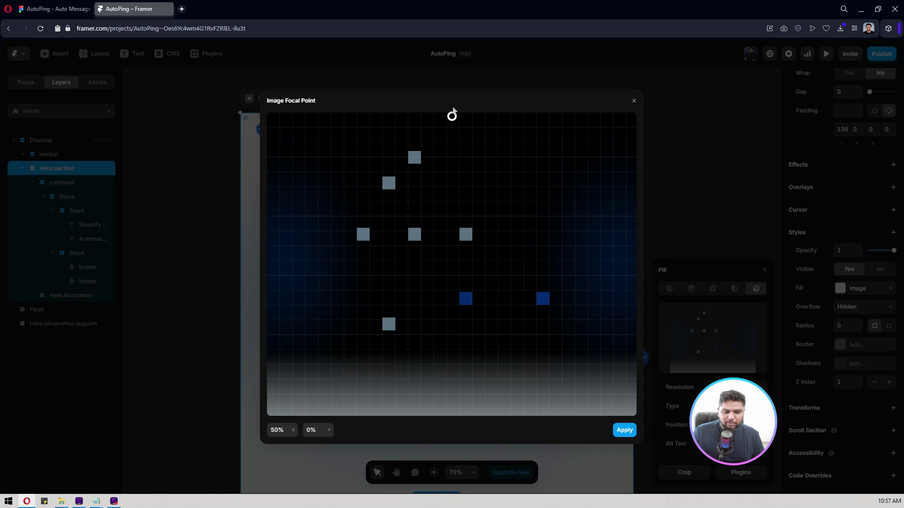
click(624, 430)
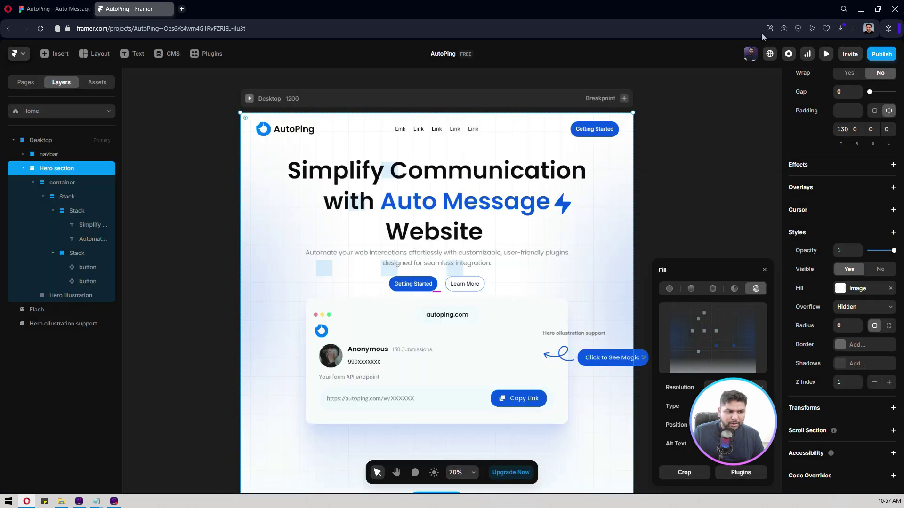
click(723, 196)
Preview the repositioned hero background at about 1684 px wide and return to the editor
click(826, 54)
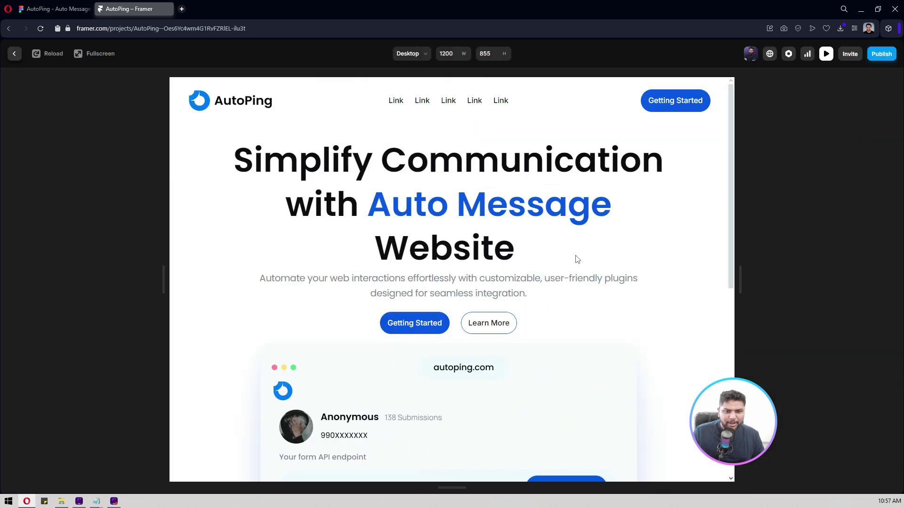
drag(741, 302, 854, 283)
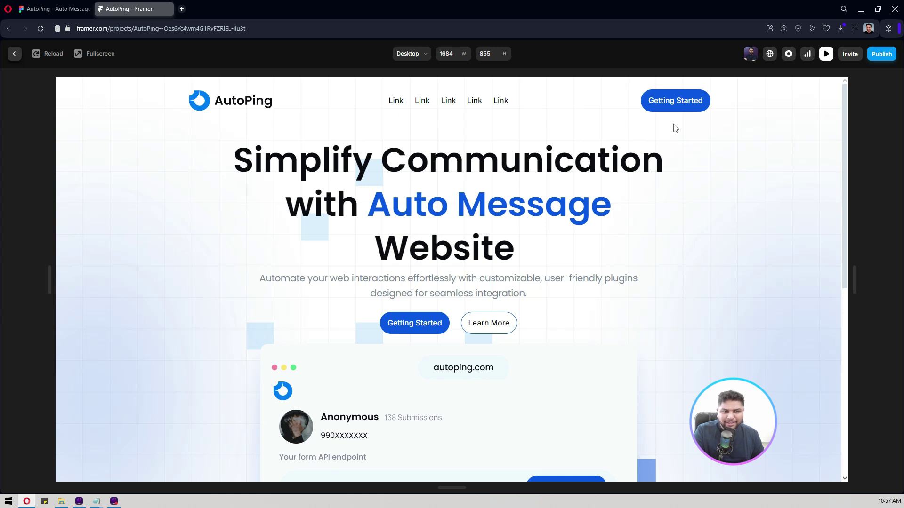
click(826, 54)
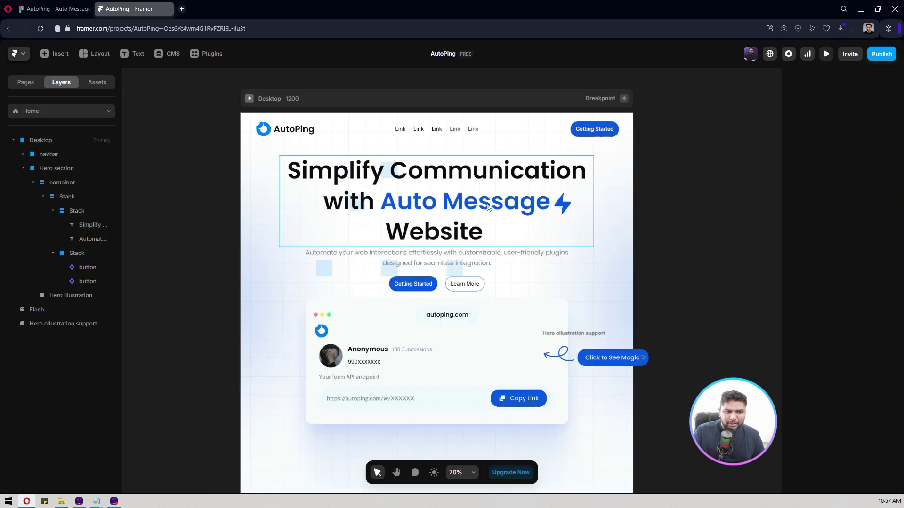
Move the Flash and "Hero ollustration support" layers into the Hero section, directly beneath Hero Illustration
scroll(722, 216, down, 3)
drag(699, 181, 734, 183)
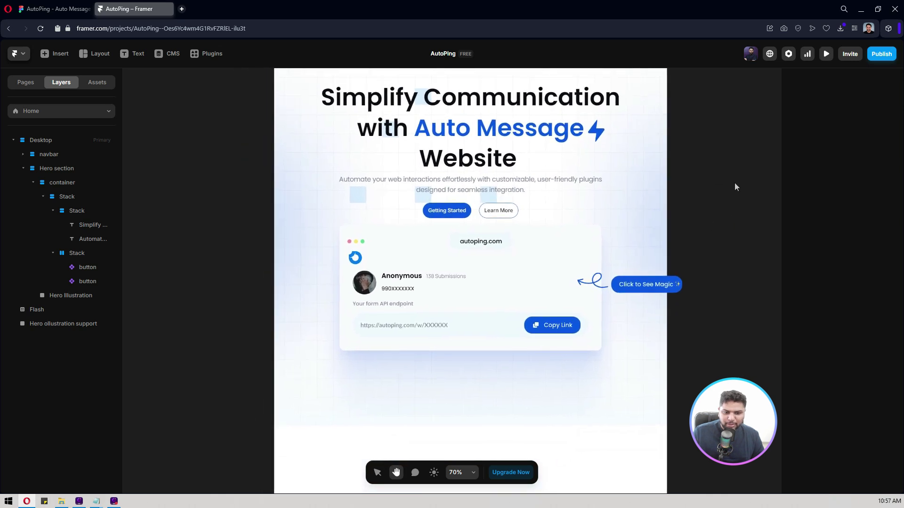
click(640, 288)
click(50, 310)
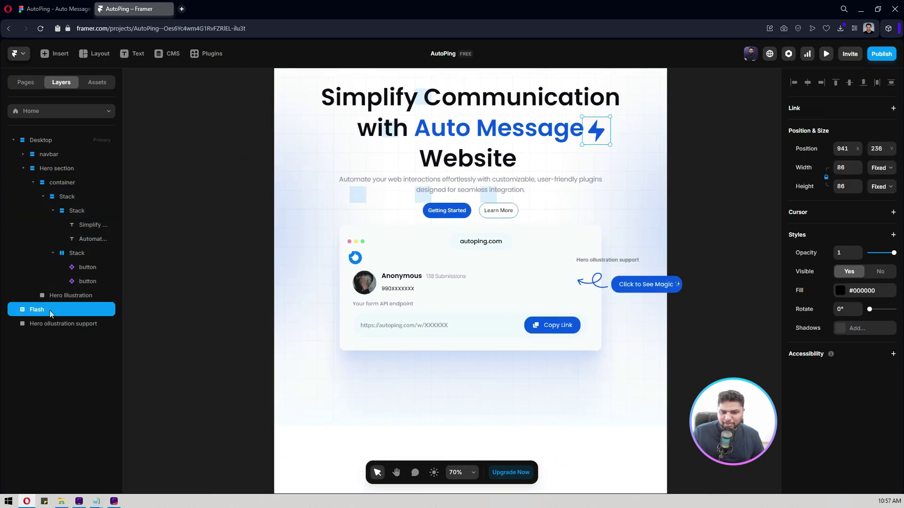
drag(49, 311, 86, 298)
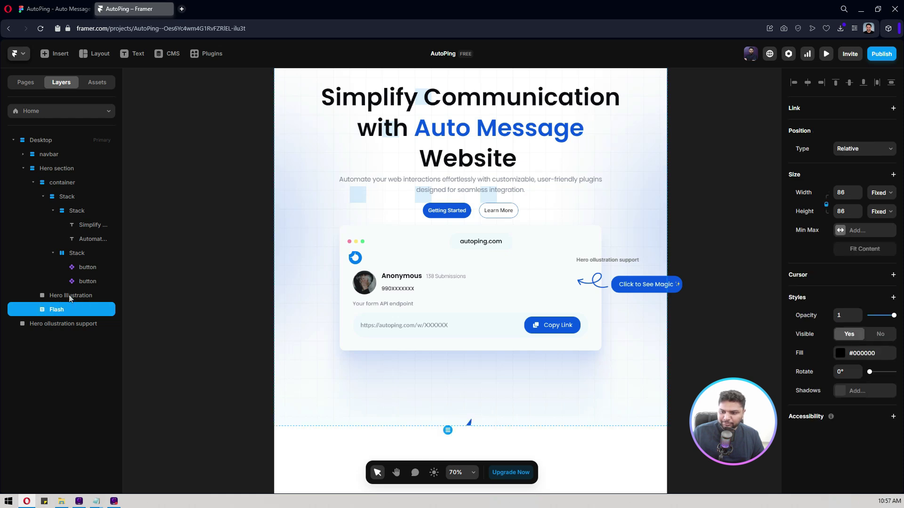
click(45, 324)
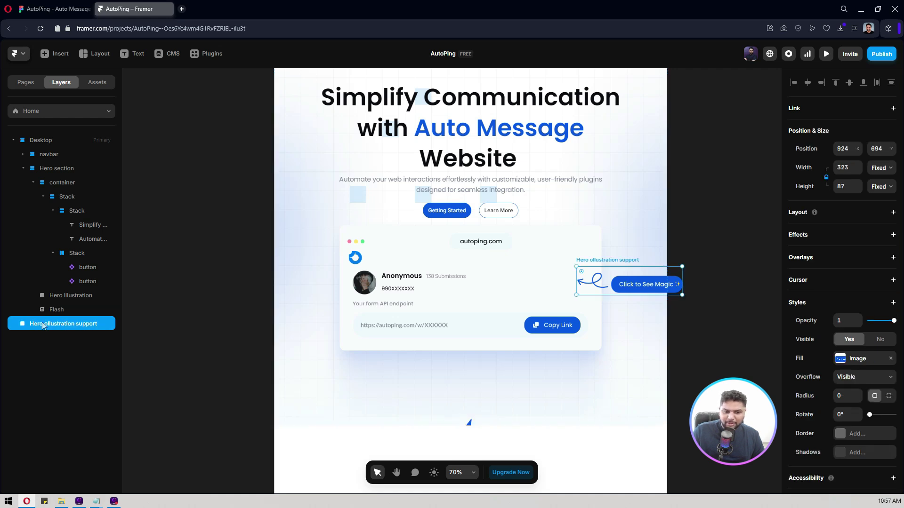
drag(40, 326, 93, 313)
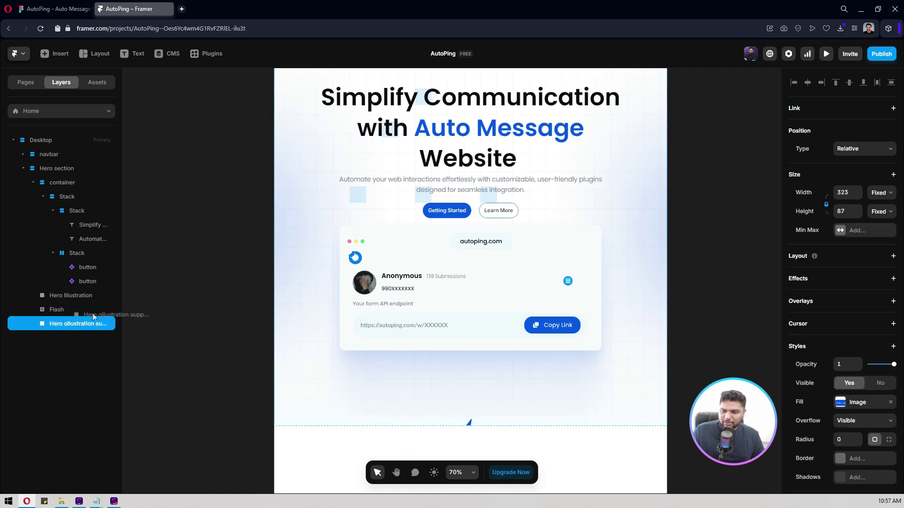
Move the Flash layer into the inner text stack, between the "Simplify" heading and the "Automate" paragraph
click(63, 310)
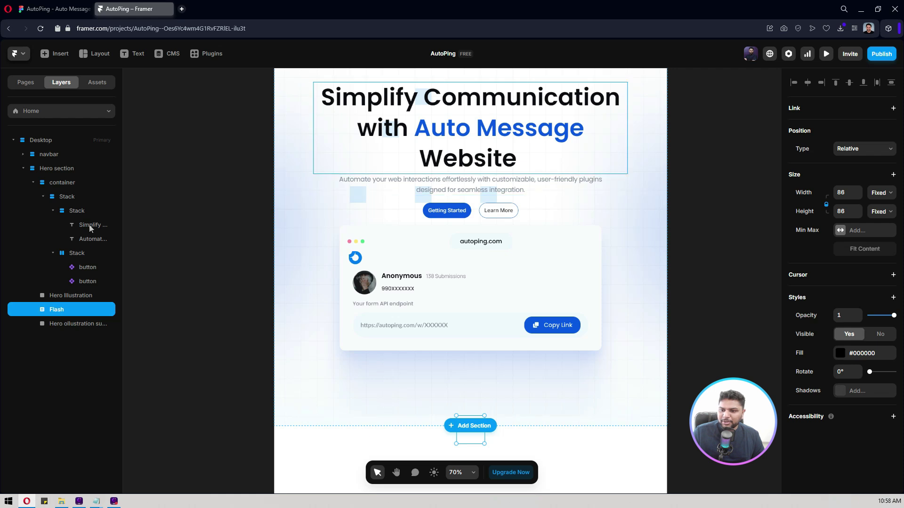
click(89, 224)
click(59, 311)
drag(59, 311, 83, 233)
Wrap the "Simplify" heading and the Flash layer together in a new frame
shift+click(81, 225)
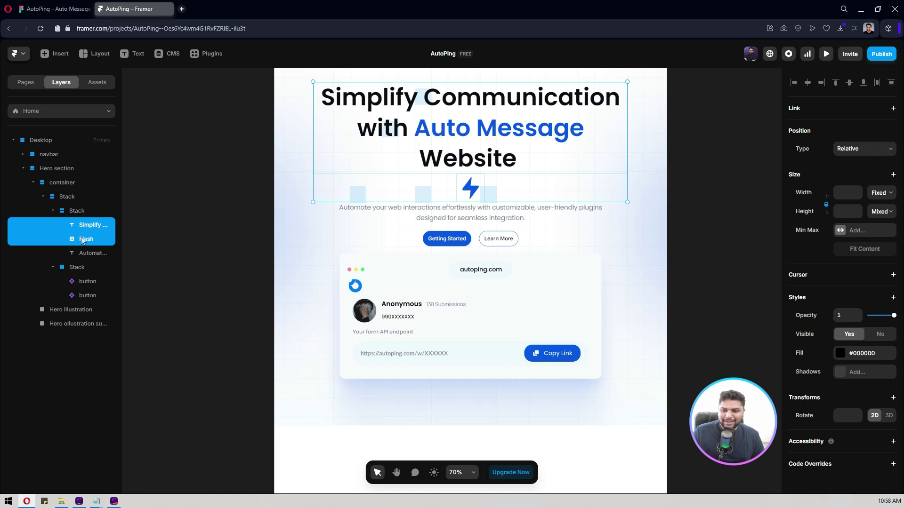
click(83, 240)
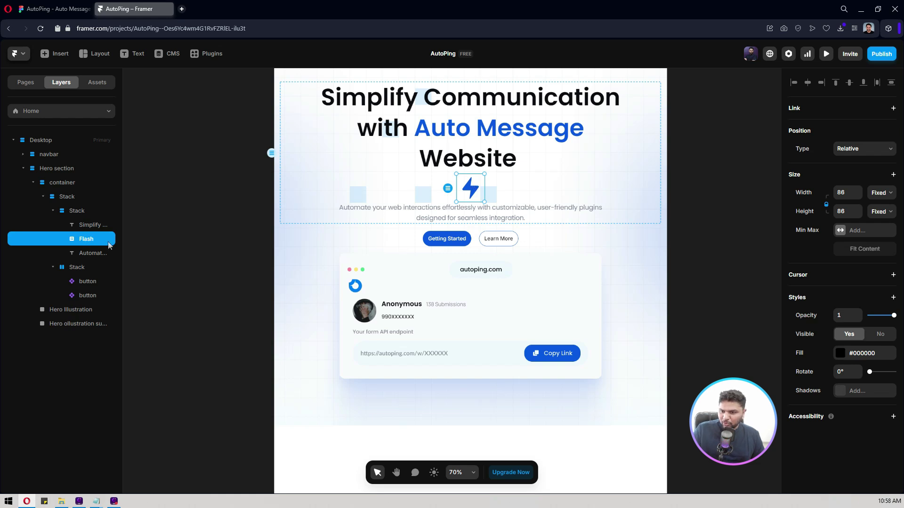
shift+click(82, 225)
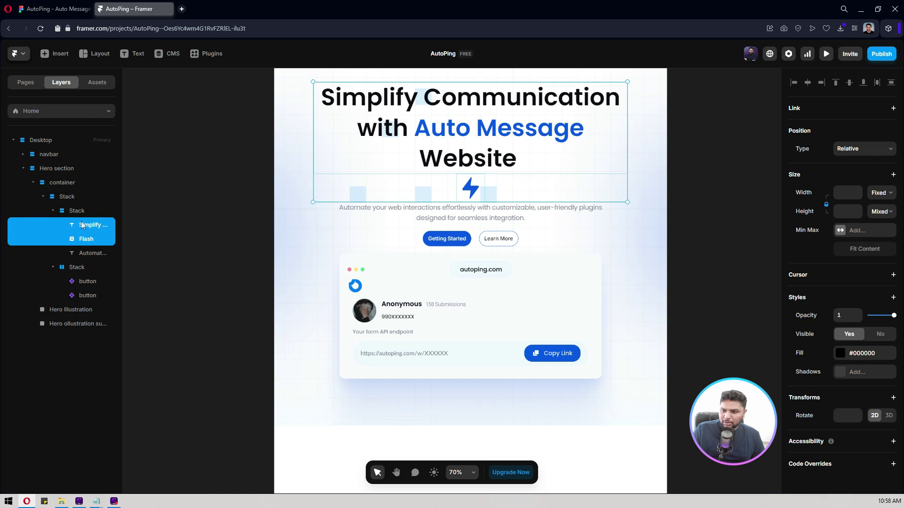
right_click(82, 225)
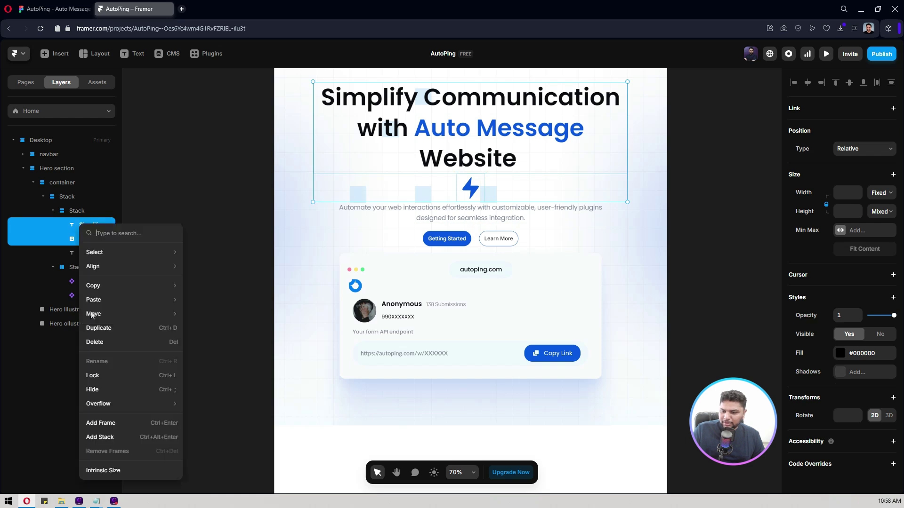
click(106, 423)
Place the Flash icon right after "Auto Message" inside the frame, about 837 from the left and 104 from the top, and select the frame
click(89, 254)
click(92, 240)
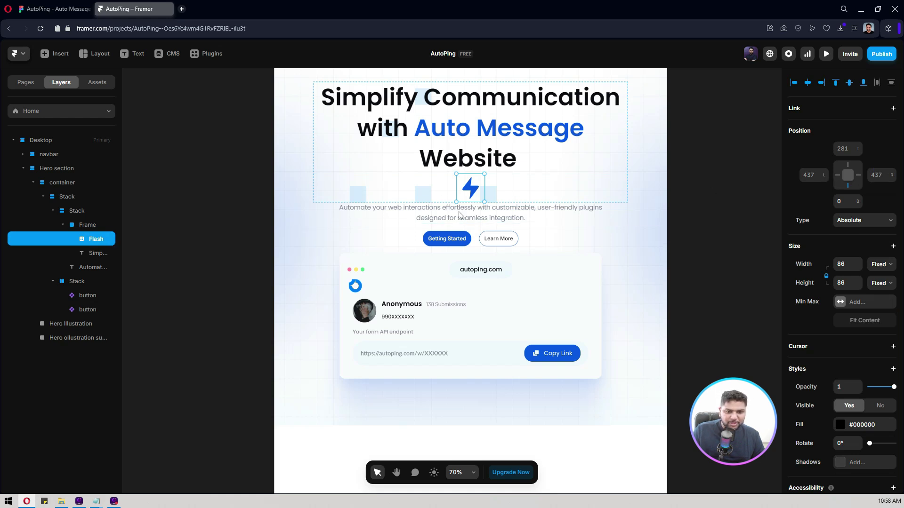
drag(469, 192, 598, 136)
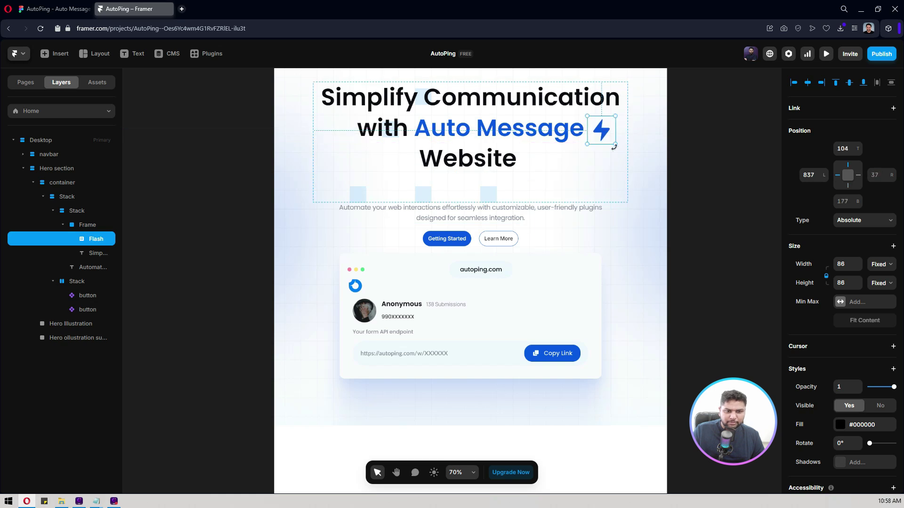
click(88, 225)
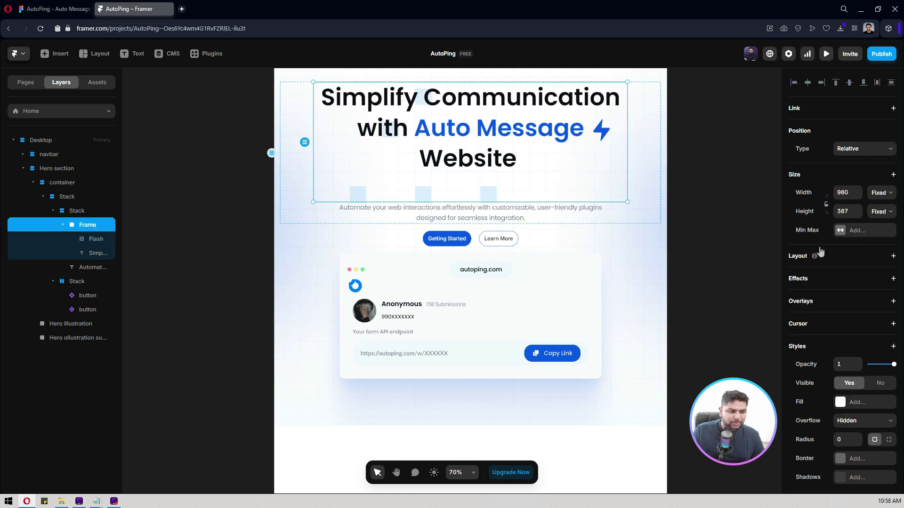
Set the heading frame's height to Fit and width to Fill, and remove its stack layout
click(880, 211)
click(884, 258)
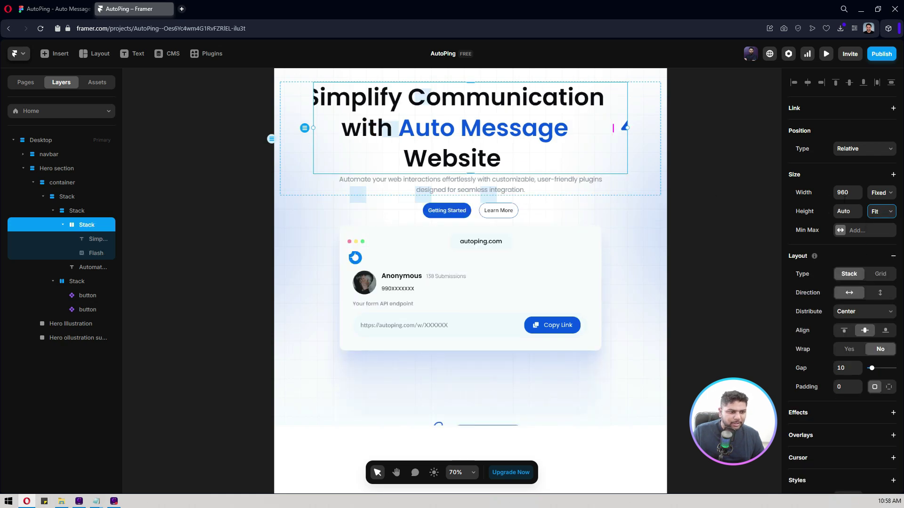
click(881, 193)
click(882, 228)
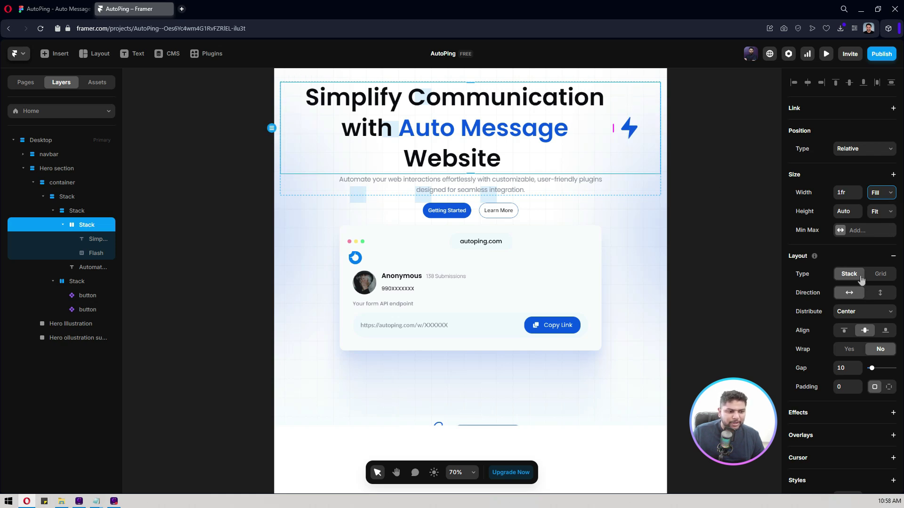
click(893, 256)
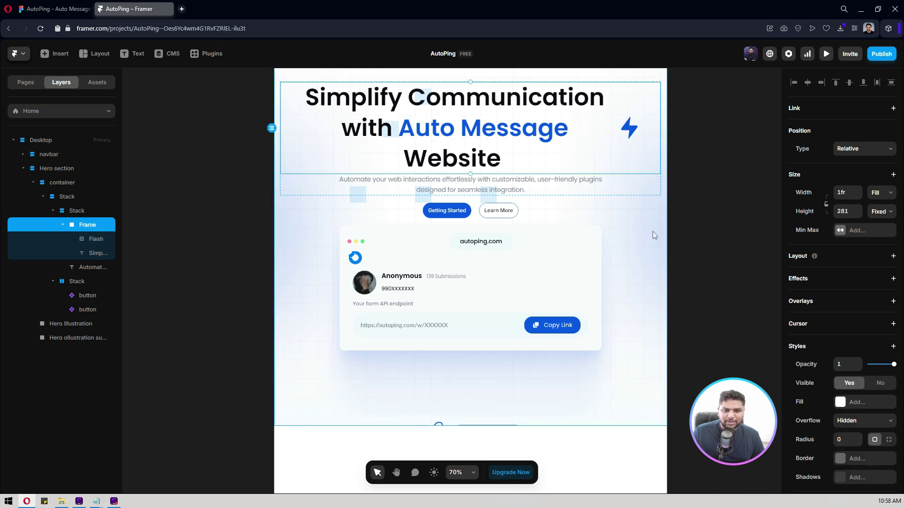
Place the Flash icon beside "Auto Message", about 888 from the frame's left, and centre the "Simplify" heading horizontally in the frame
click(628, 129)
drag(628, 131, 584, 131)
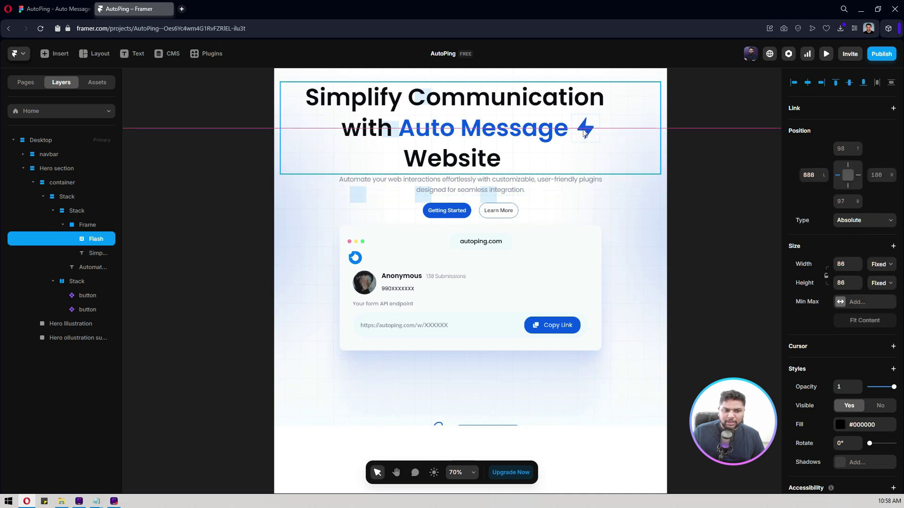
click(437, 136)
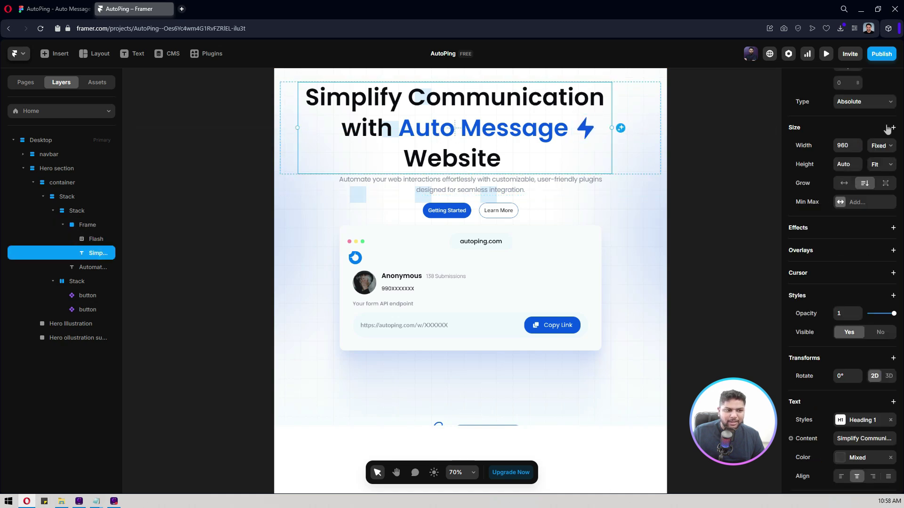
scroll(793, 234, down, 3)
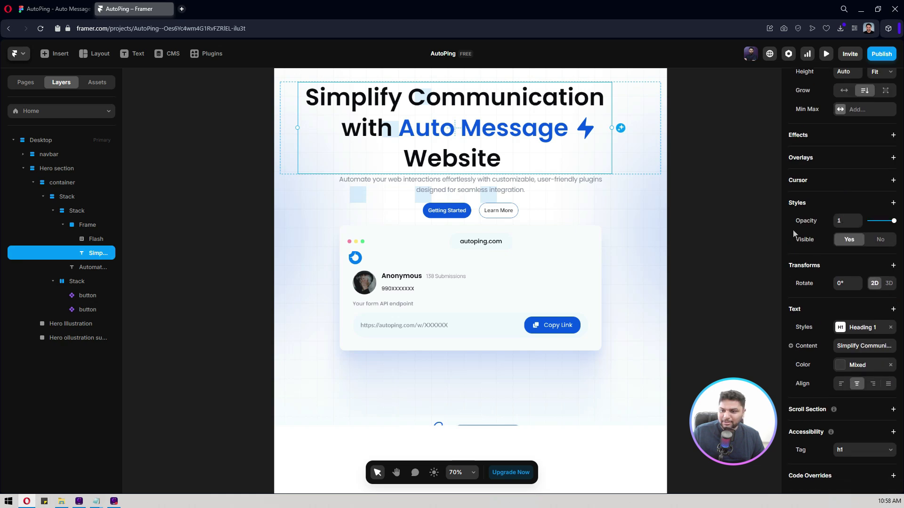
click(77, 211)
scroll(866, 211, down, 5)
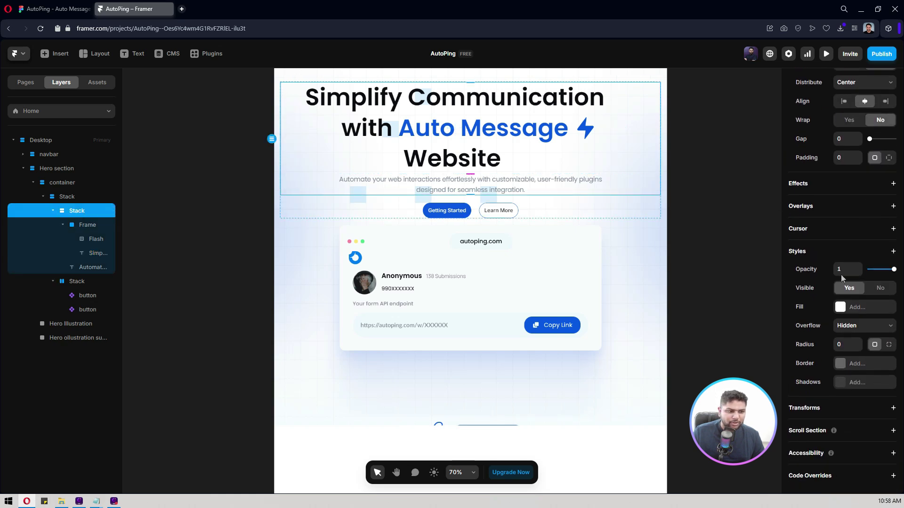
scroll(840, 275, up, 5)
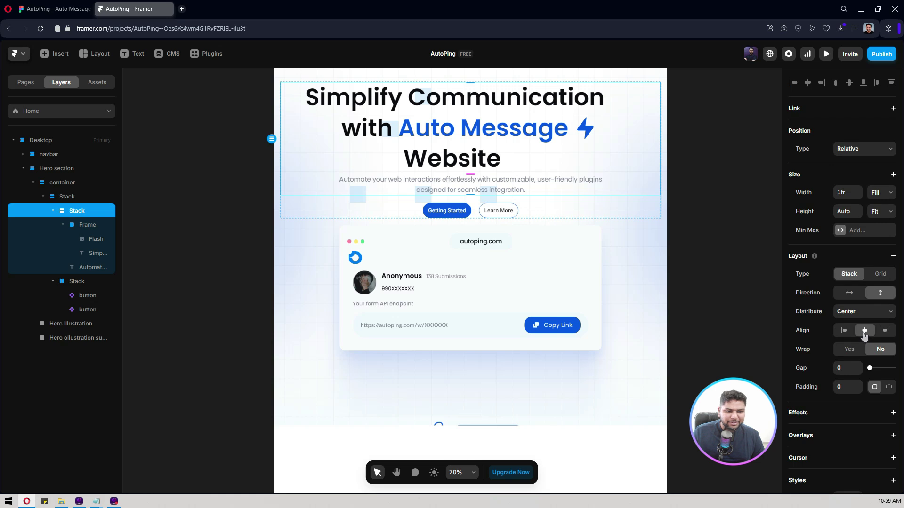
click(492, 136)
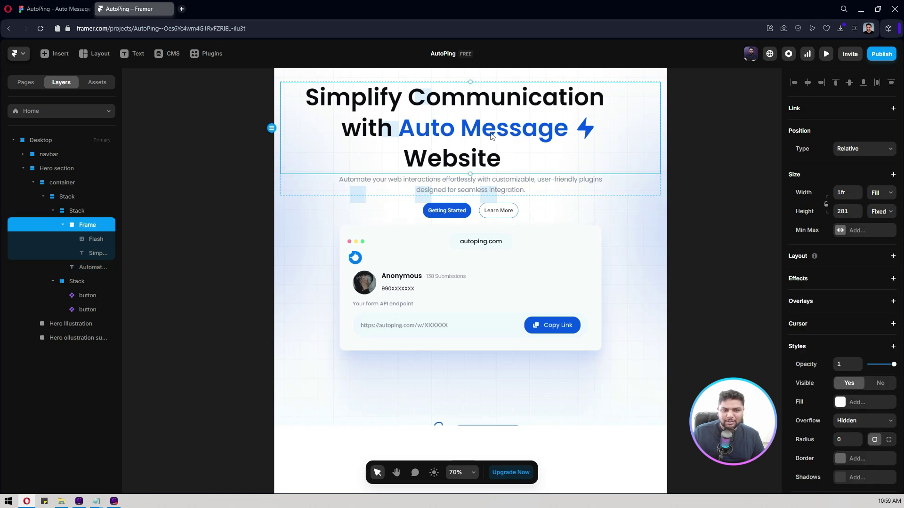
click(497, 123)
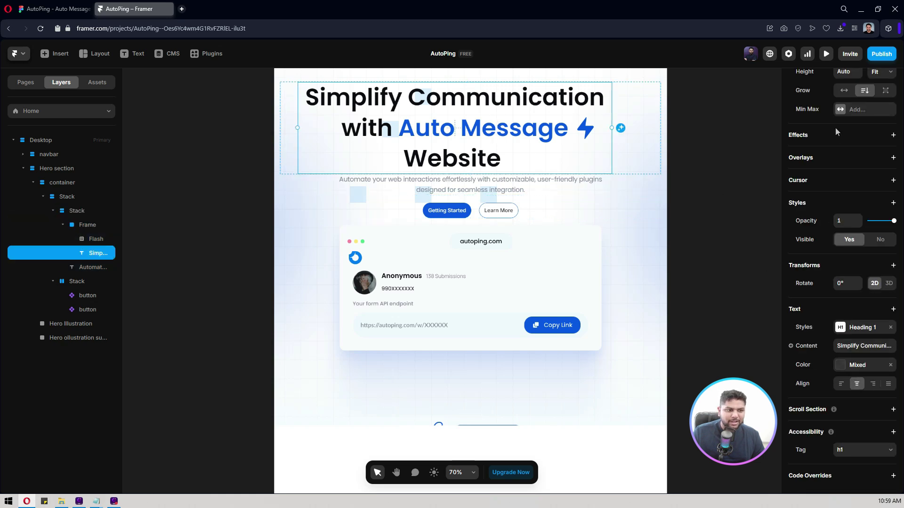
scroll(843, 122, up, 5)
click(806, 84)
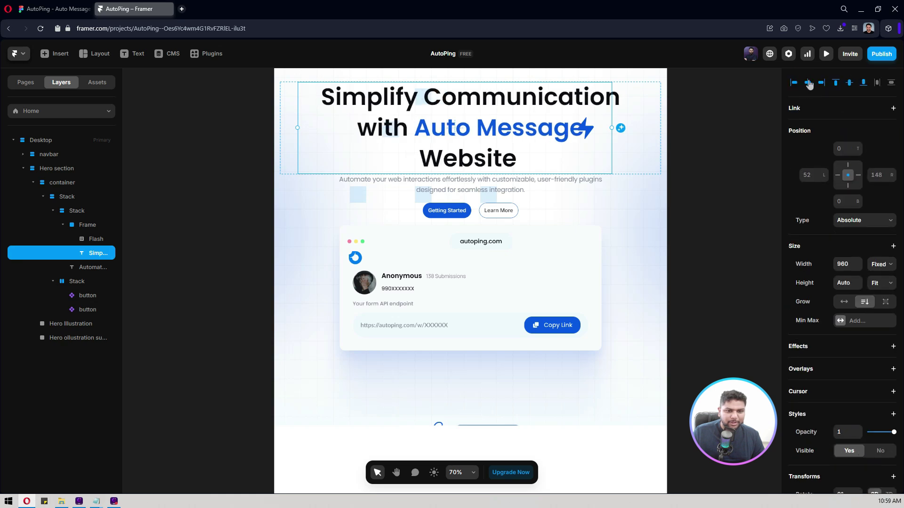
Nudge the Flash icon right to 928 from the frame's left so it sits just after "Auto Message"
click(91, 241)
key(shift+Right)
key(shift+Right)
key(shift+Right)
key(shift+Right)
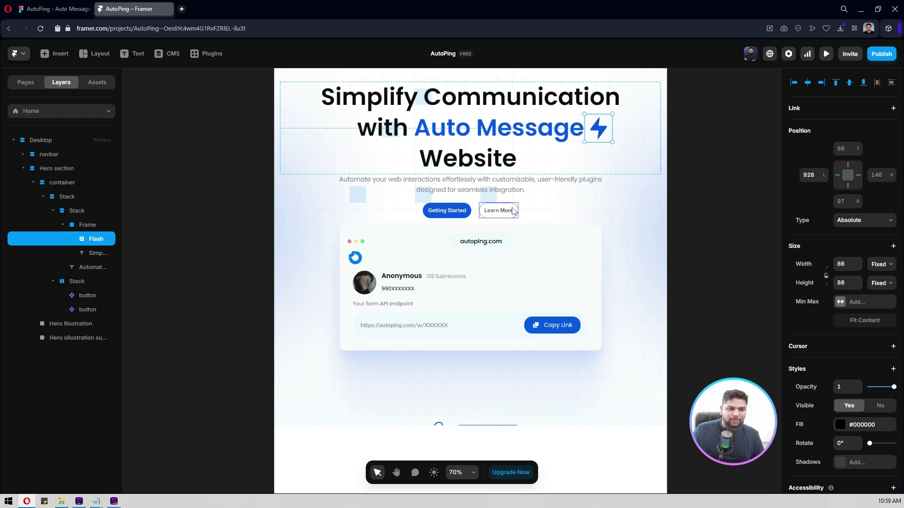
Wrap the Hero Illustration and "Hero ollustration support" layers together in a new frame
click(735, 188)
key(space)
mouse_move(720, 170)
mouse_down()
mouse_move(704, 200)
mouse_move(704, 178)
mouse_up()
scroll(704, 178, down, 2)
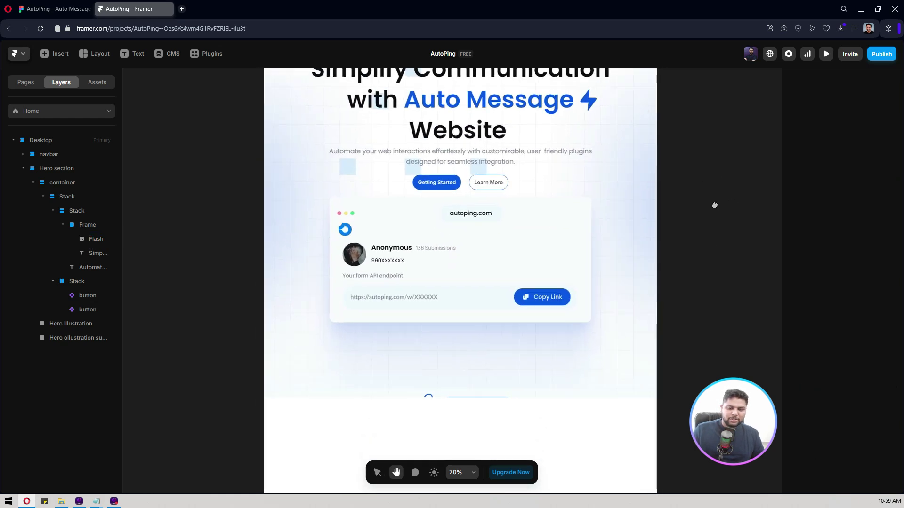
scroll(714, 204, up, 1)
click(517, 284)
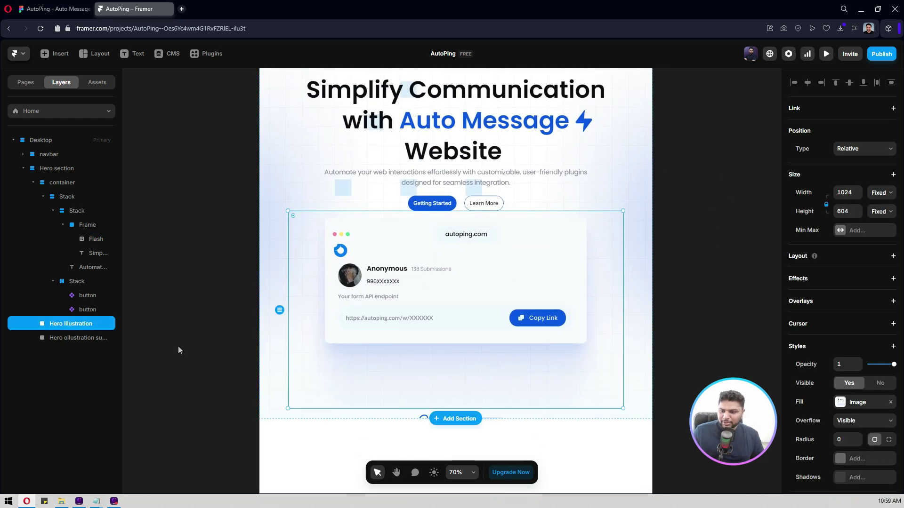
shift+click(76, 339)
right_click(75, 342)
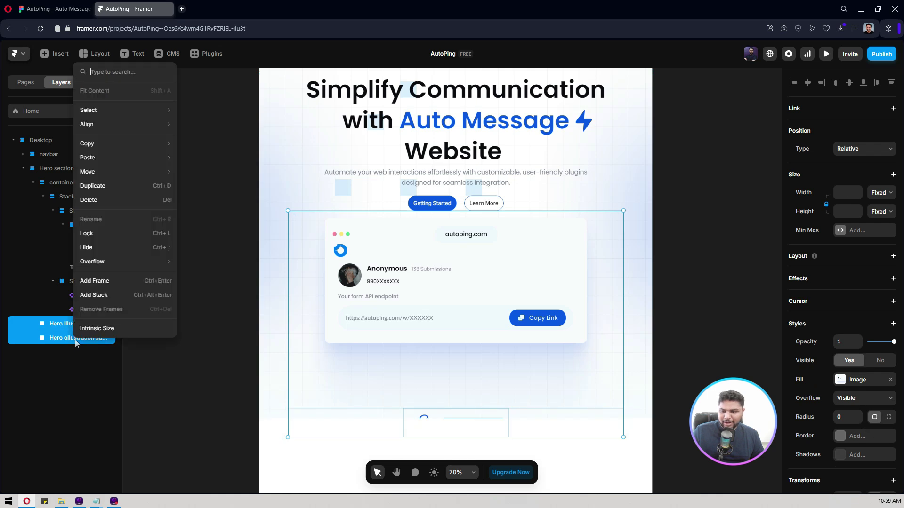
click(93, 281)
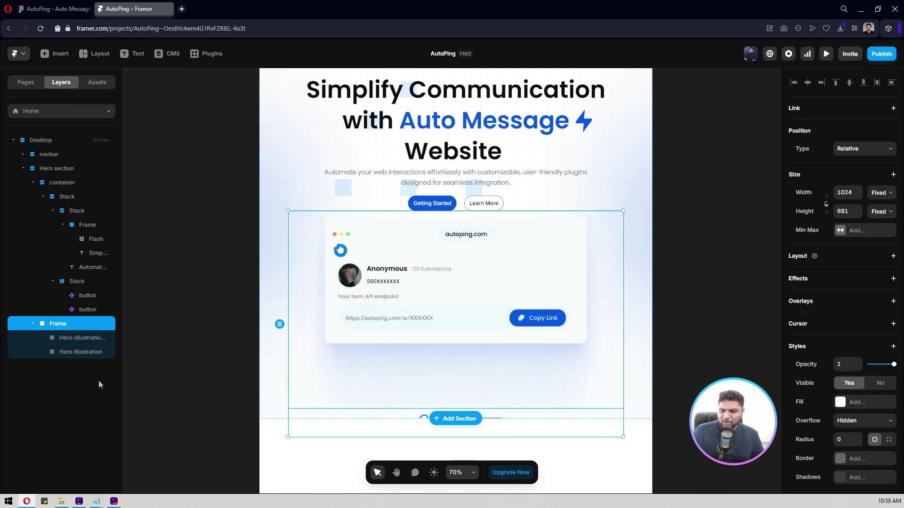
Place "Hero ollustration support" over the illustration's right edge and nest it in the new frame above Hero Illustration, 138 from the top and -68 from the right
click(66, 354)
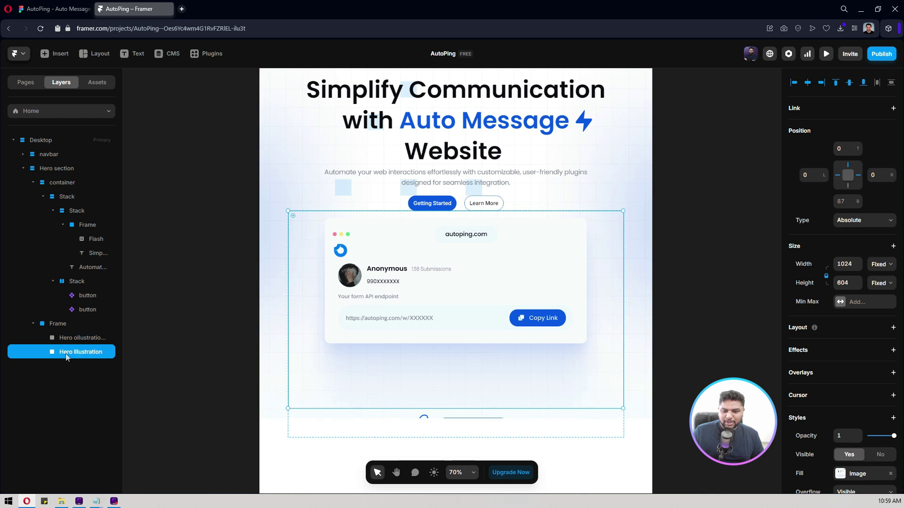
click(82, 339)
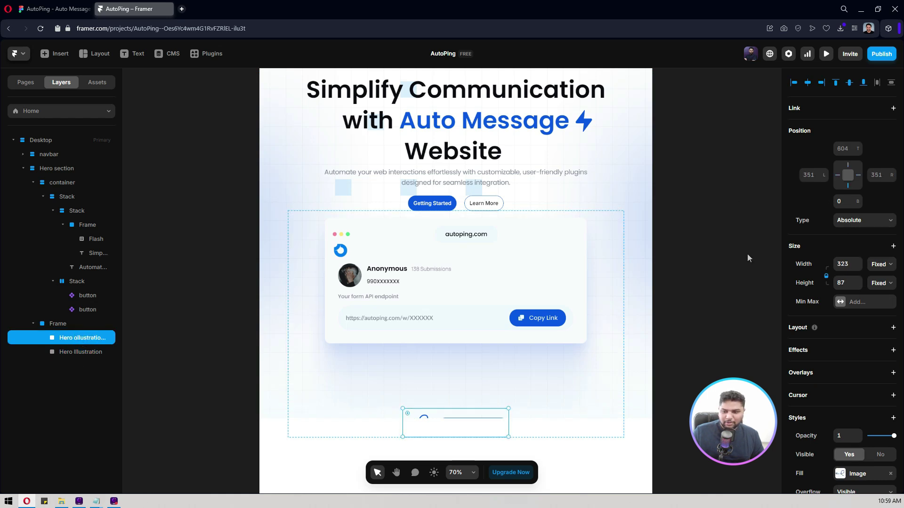
drag(460, 418, 598, 264)
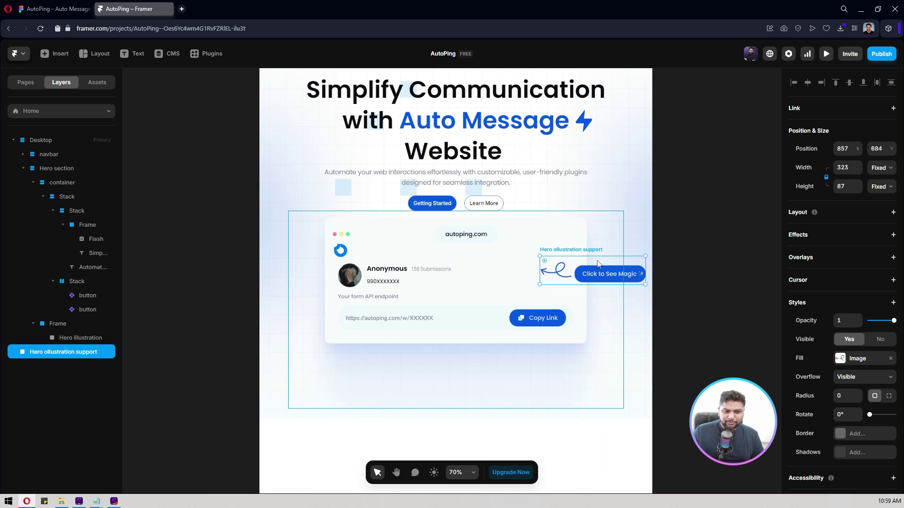
click(206, 326)
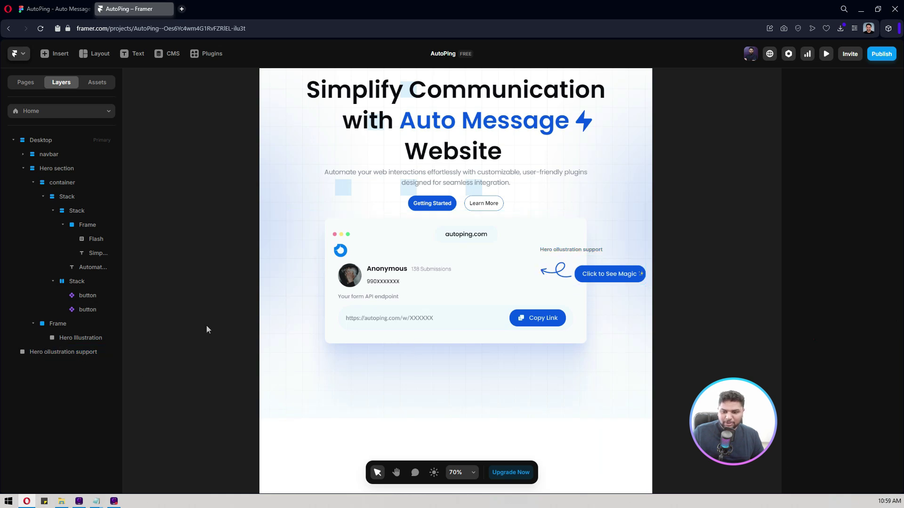
scroll(203, 319, up, 1)
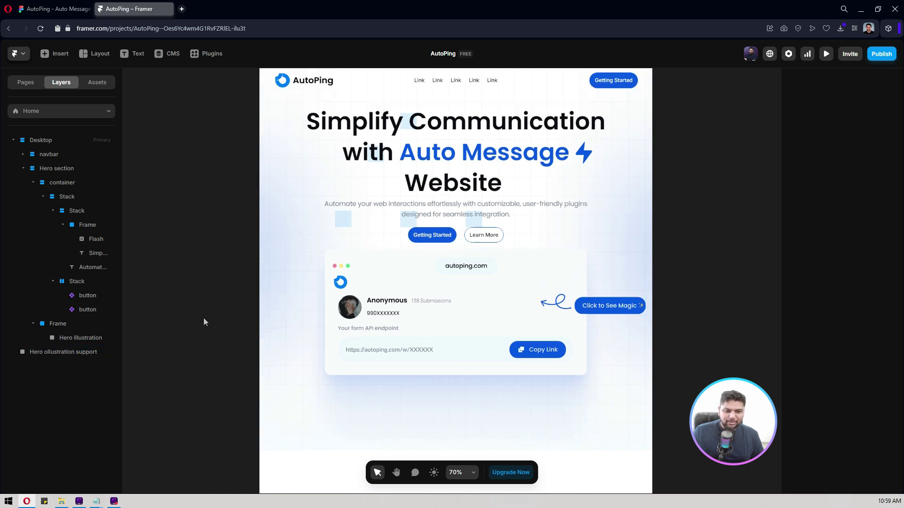
double_click(577, 295)
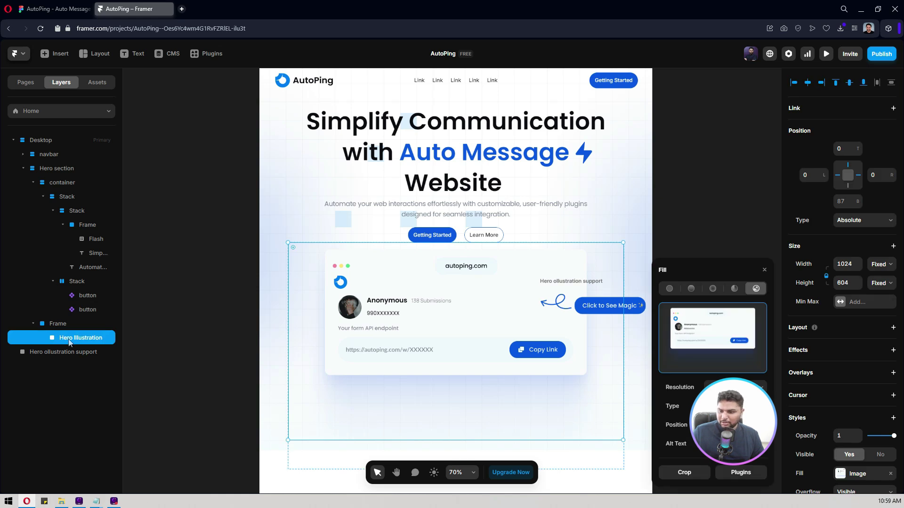
click(54, 354)
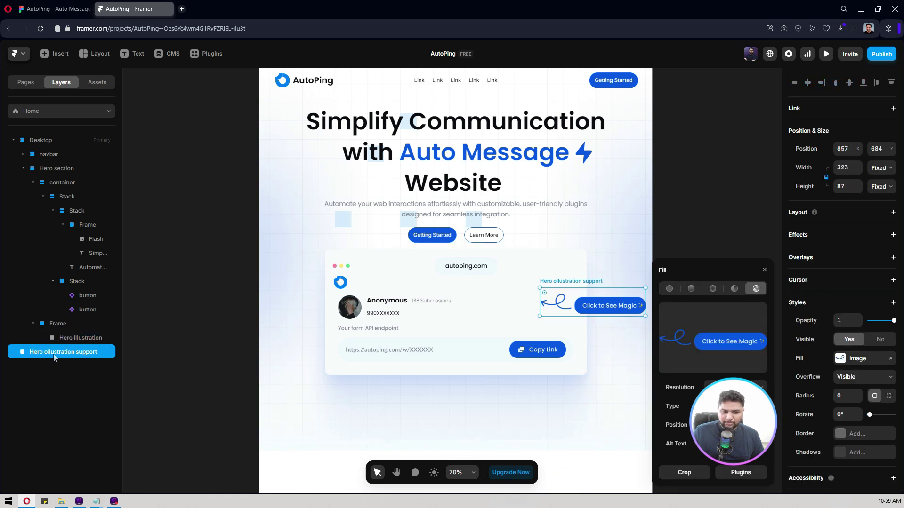
drag(54, 355, 69, 336)
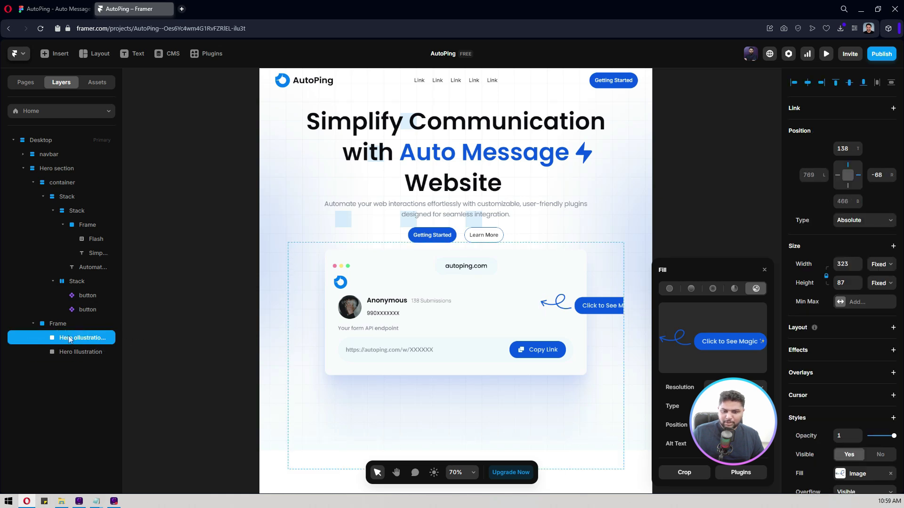
Set the width of the frame holding both hero illustrations to Fill
click(62, 323)
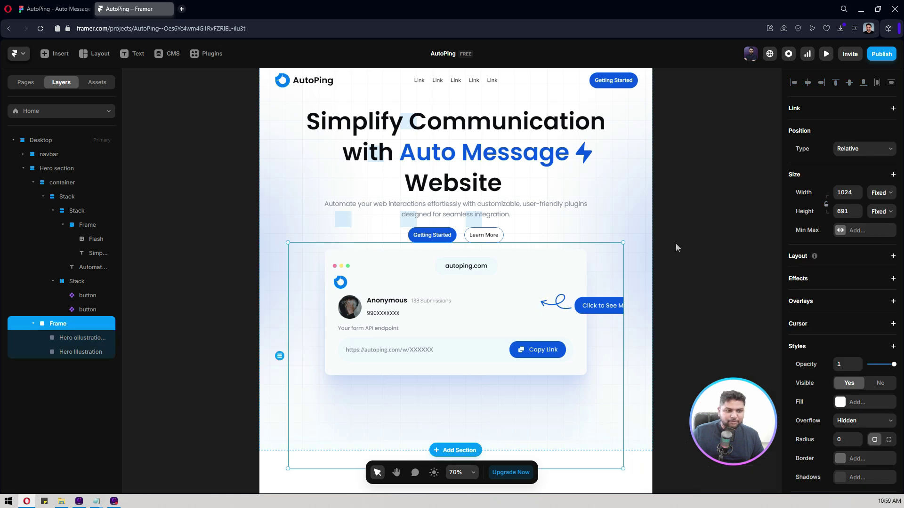
click(883, 193)
click(878, 229)
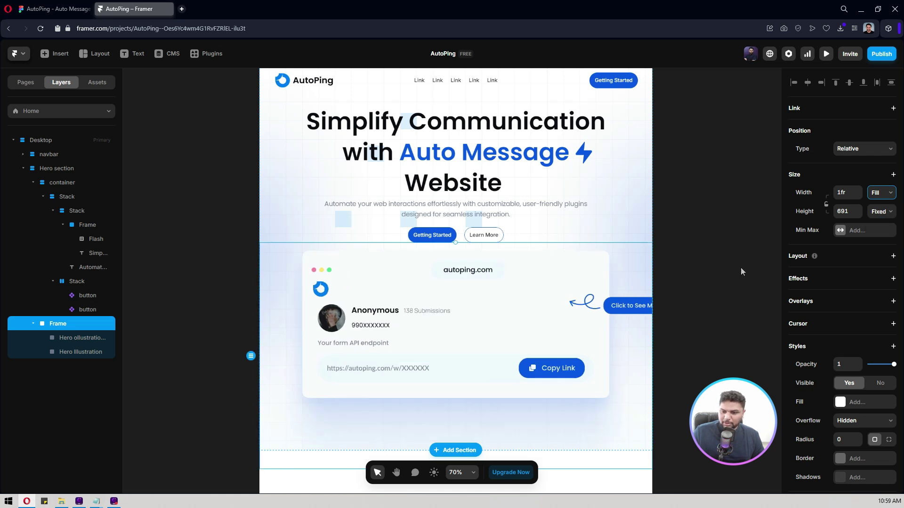
Shrink Hero Illustration proportionally to about 876 by 517 and centre it horizontally in its frame
click(75, 337)
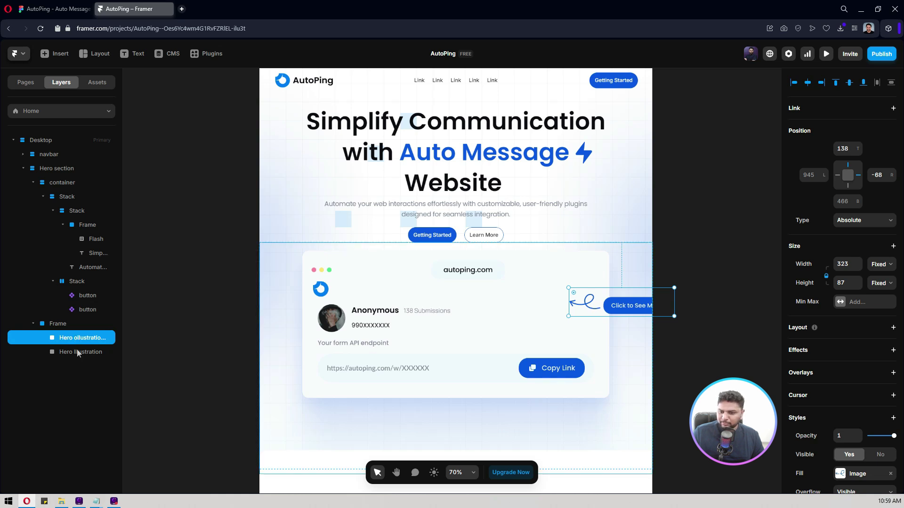
click(77, 352)
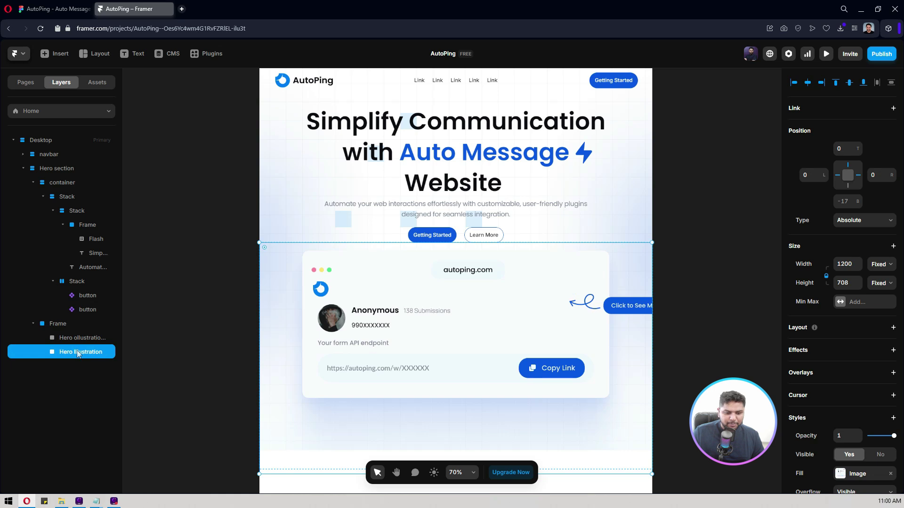
scroll(285, 270, down, 1)
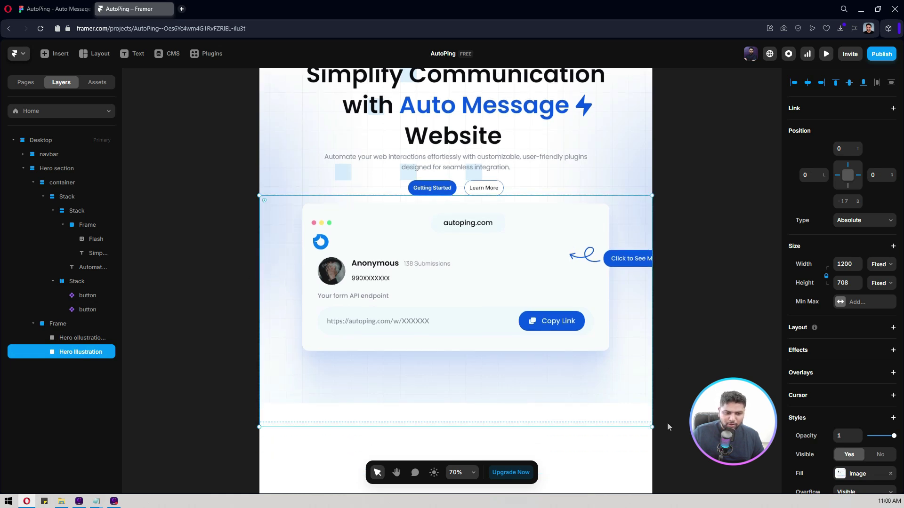
drag(652, 427, 564, 332)
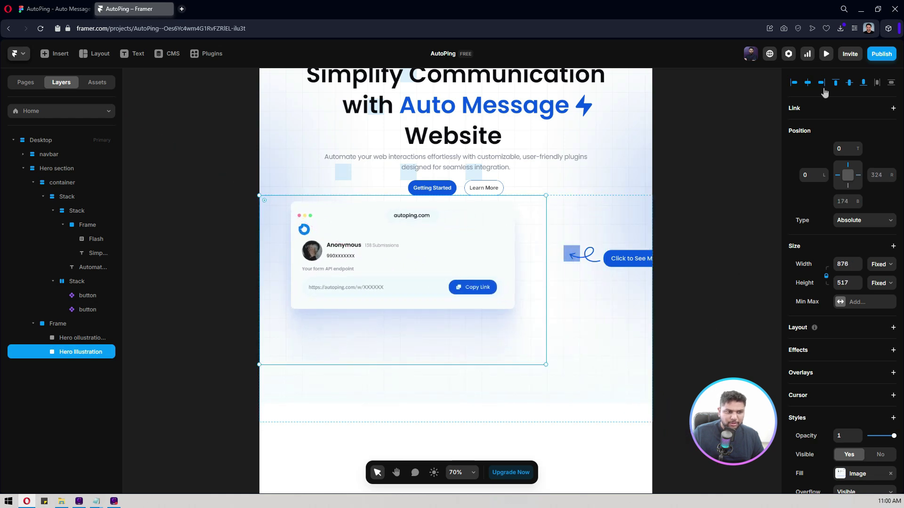
click(808, 84)
Nudge the "Click to See Magic" support graphic left to 865 from the frame's left
click(630, 267)
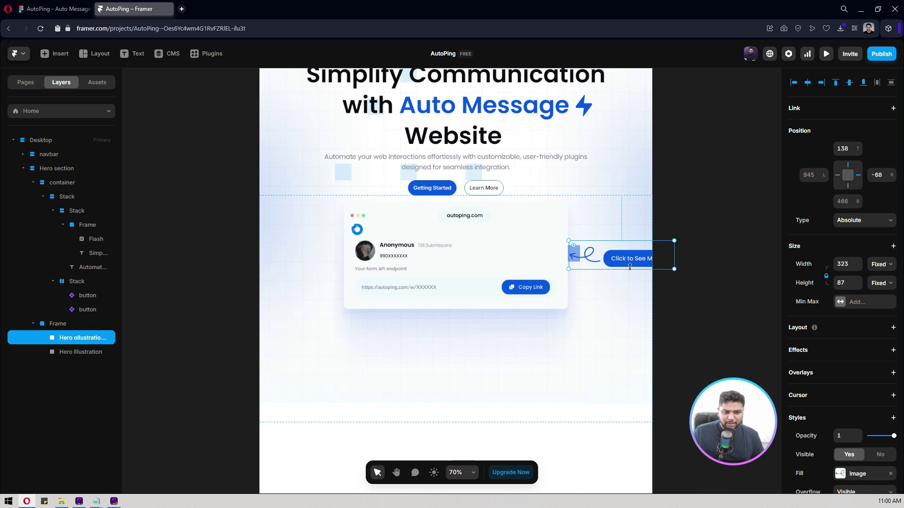
key(shift+Left)
key(shift+Left)
key(shift+Left)
key(shift+Left)
key(shift+Left)
key(shift+Left)
key(shift+Left)
key(shift+Left)
Enlarge Hero Illustration proportionally to about 945 by 558 and centre it horizontally again
click(394, 272)
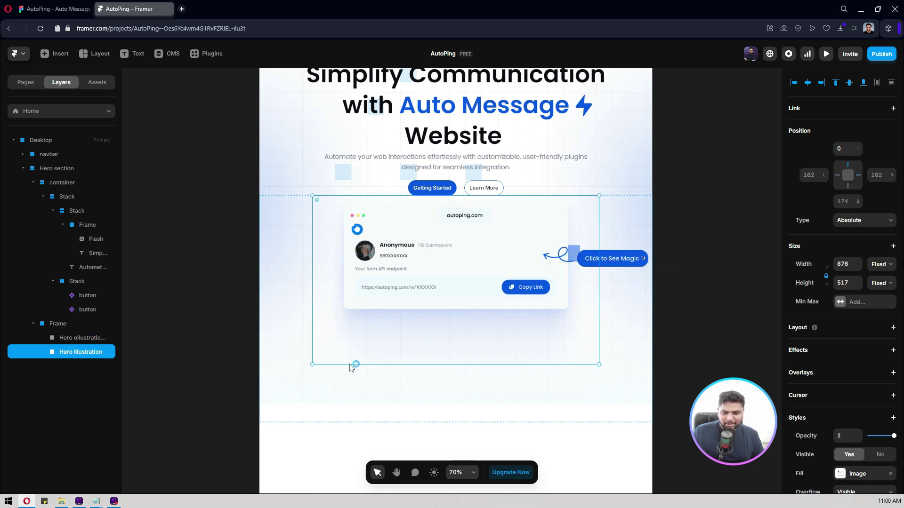
drag(311, 364, 289, 378)
click(807, 83)
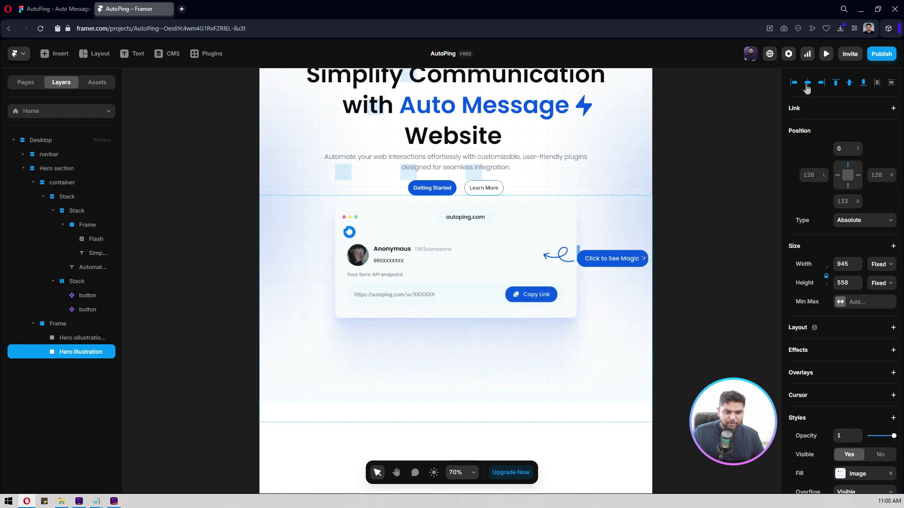
Nudge the "Click to See Magic" support graphic to 835 from the left and 121 from the top of its frame
click(620, 264)
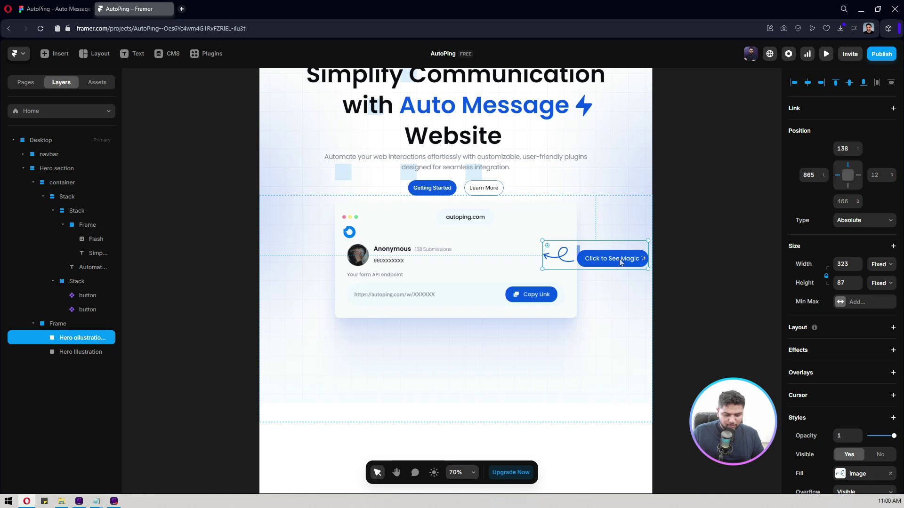
key(shift+Up)
key(shift+Up)
key(shift+Left)
key(shift+Left)
key(shift+Left)
key(shift+Down)
key(Up)
key(Up)
key(Up)
key(Up)
key(Up)
key(Up)
key(Up)
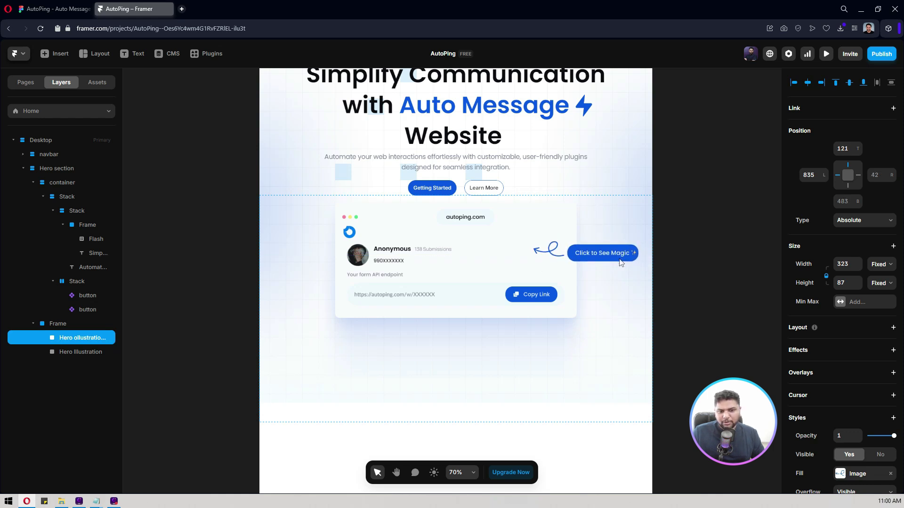
Preview the page, scroll through the hero section and widen the preview to check how the support graphic shifts
click(825, 53)
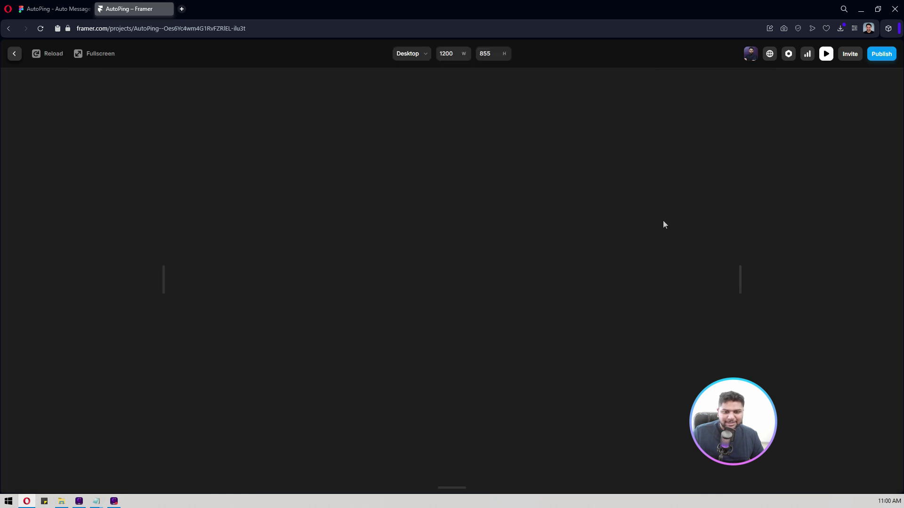
scroll(576, 278, down, 5)
scroll(575, 278, up, 5)
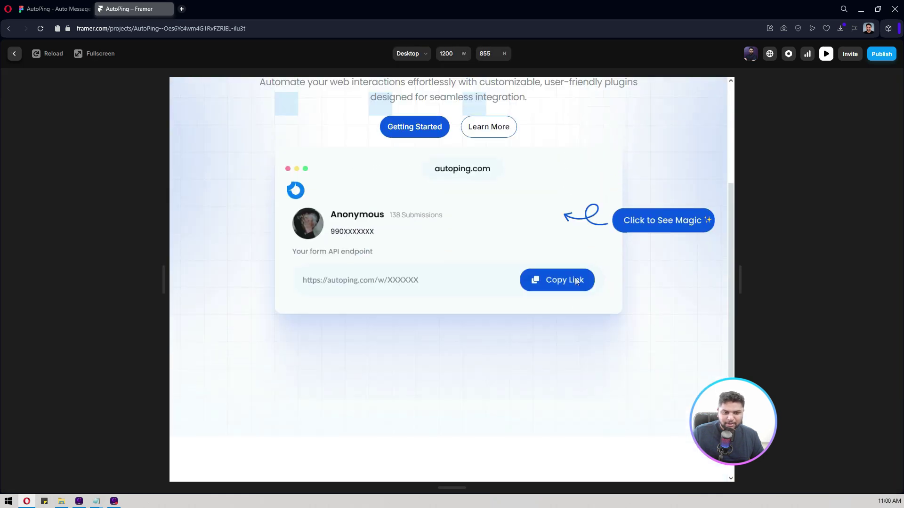
drag(738, 281, 782, 278)
click(826, 54)
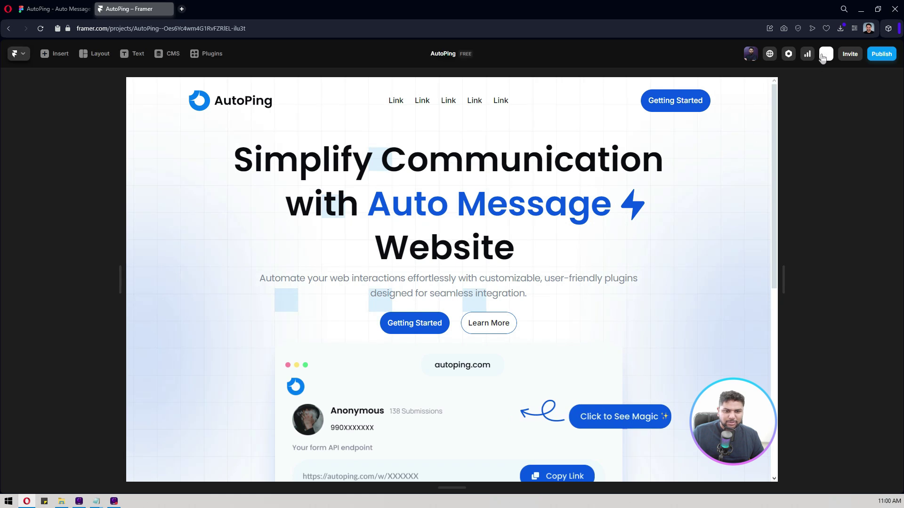
Pin the "Click to See Magic" support graphic to the right edge of its frame instead of the left edge
scroll(416, 339, up, 3)
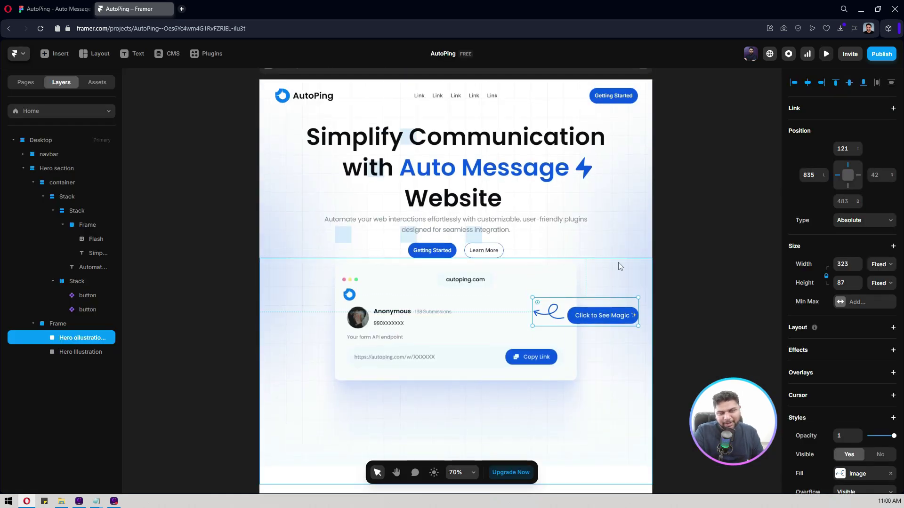
scroll(618, 262, down, 3)
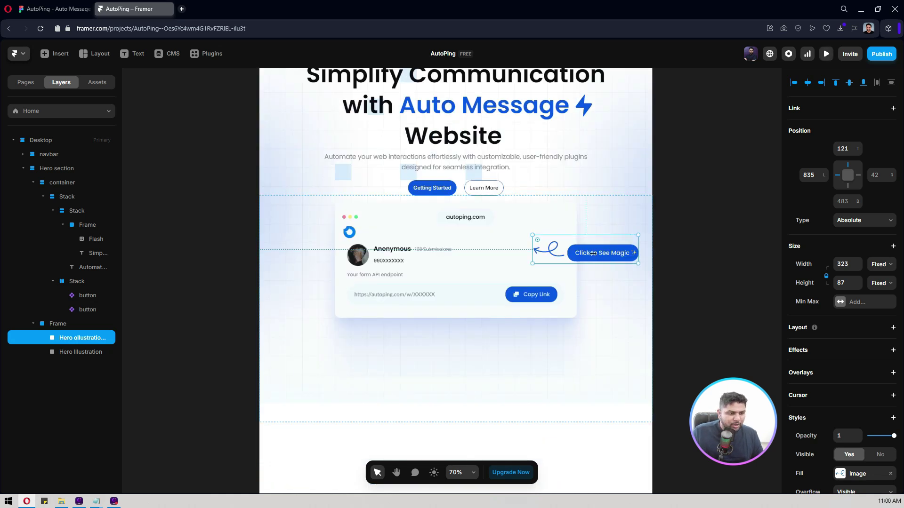
click(859, 178)
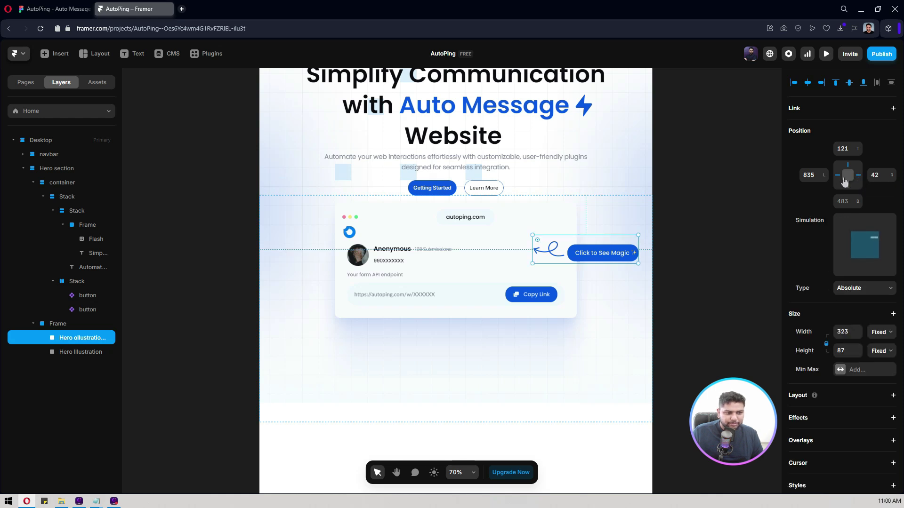
click(838, 177)
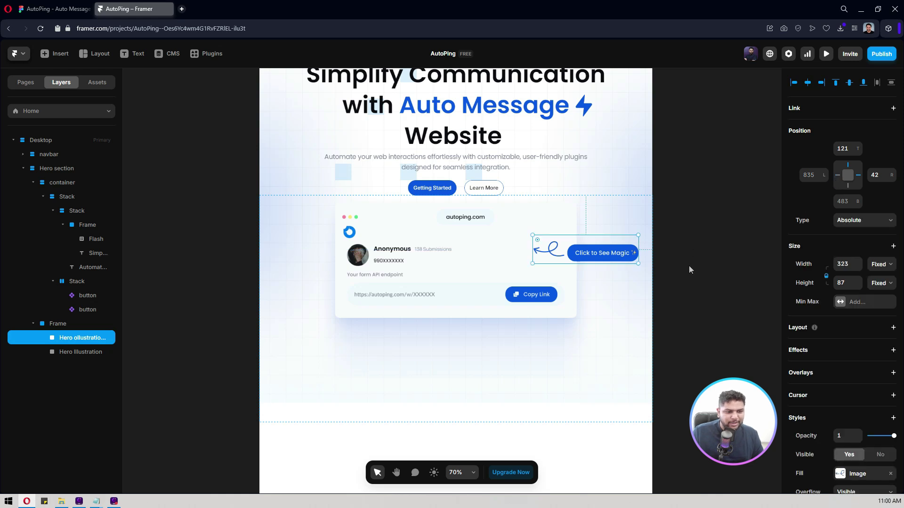
Preview the page at about 1558 px wide to check the support graphic's right-edge pinning
click(826, 54)
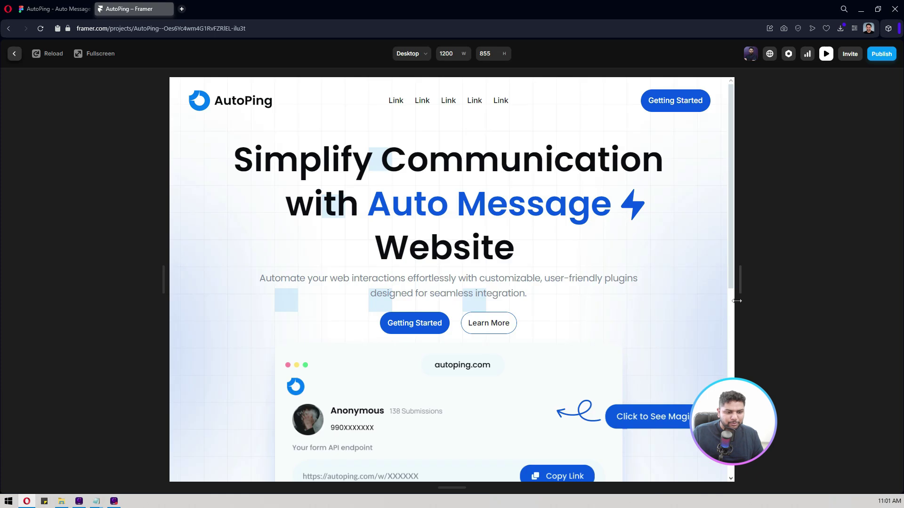
drag(745, 284, 829, 289)
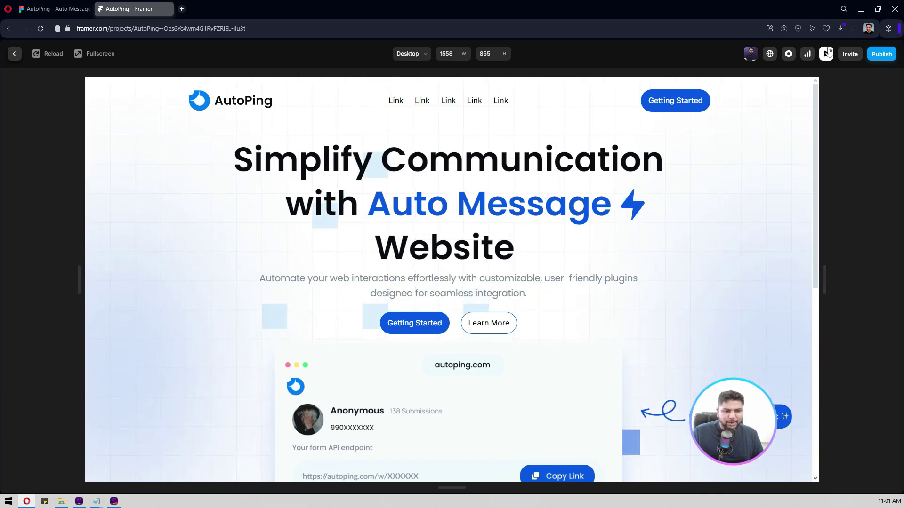
click(826, 53)
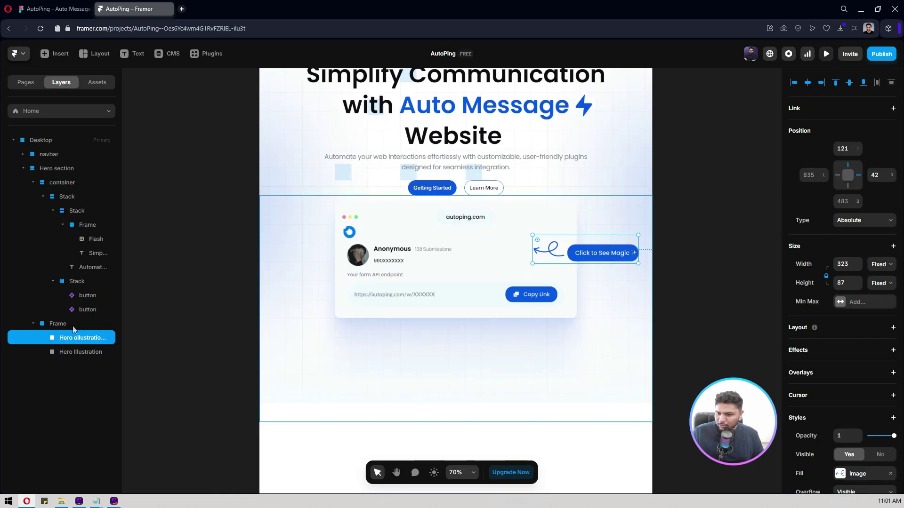
Try changing the illustration frame's height from a fixed value to fit its content, and undo it
click(99, 324)
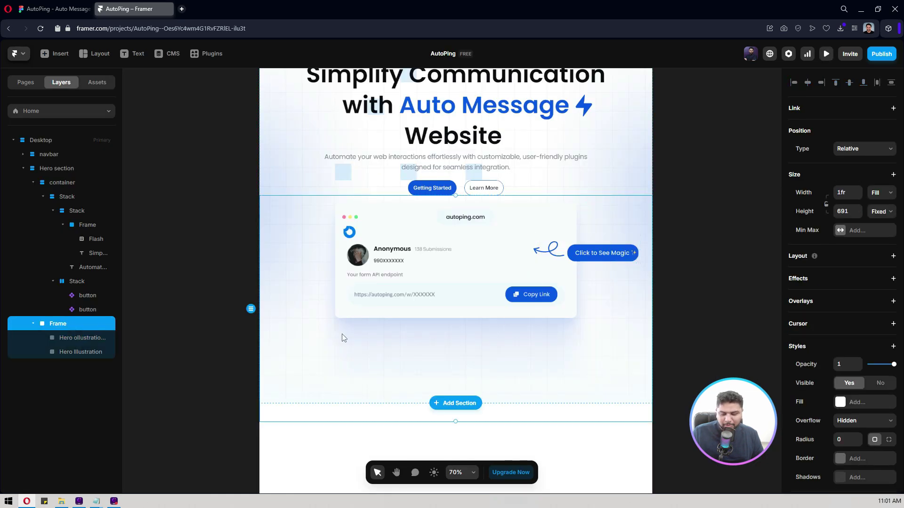
click(883, 211)
click(885, 259)
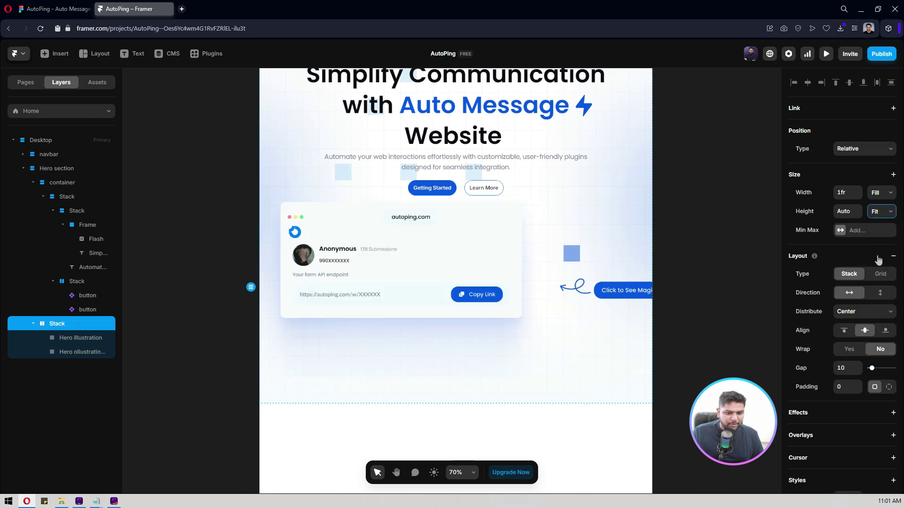
key(ctrl+z)
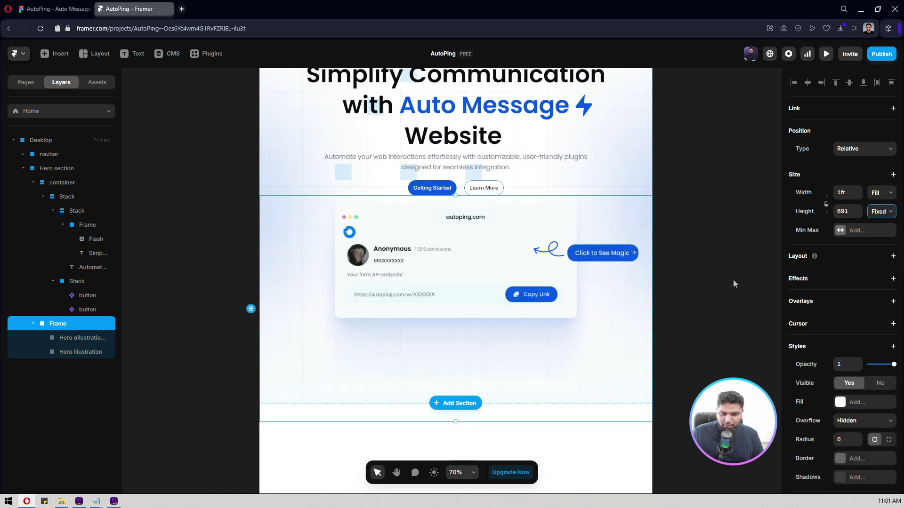
Shorten the illustration frame by raising its bottom edge until it ends slightly above the Hero section's bottom
drag(459, 422, 441, 392)
click(696, 330)
scroll(697, 327, down, 3)
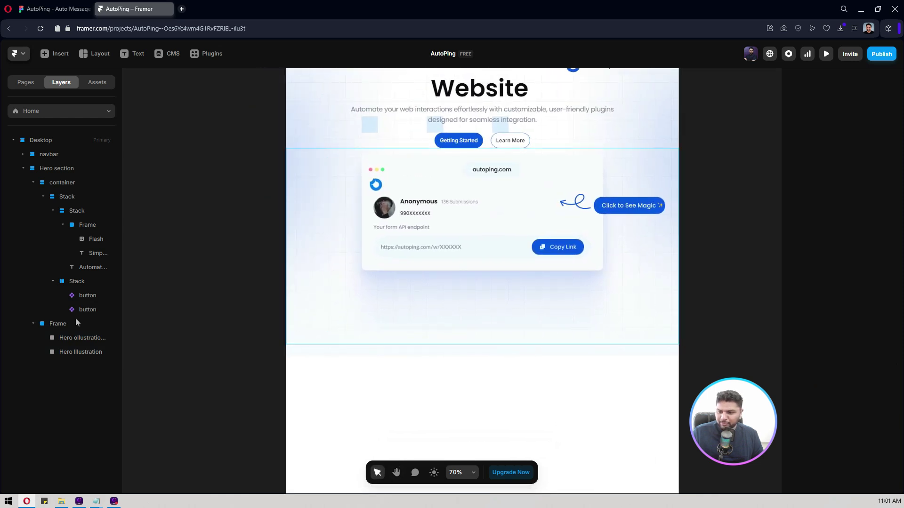
Collapse the illustration frame's layers and select the Hero section, keeping its remaining layers expanded
click(33, 324)
click(23, 169)
click(41, 166)
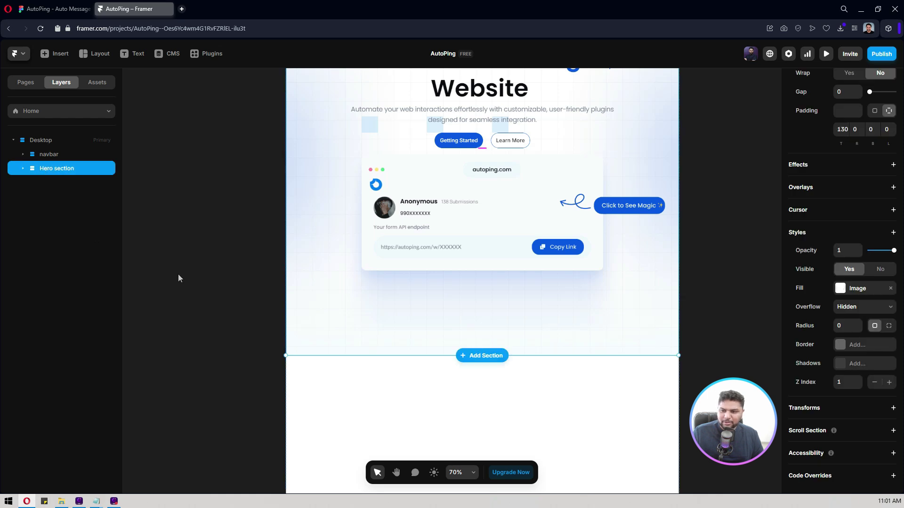
click(23, 168)
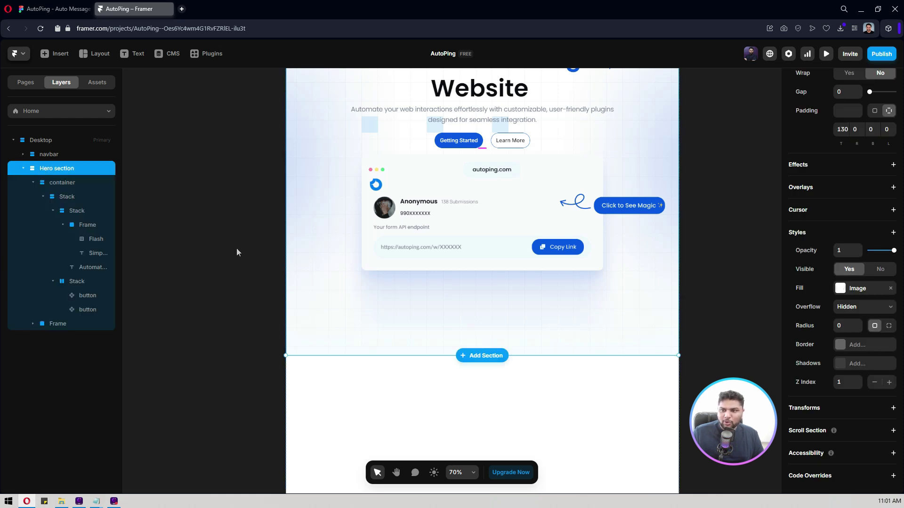
Switch to the Figma design, examine the "Trusted by another Companies" logo row, and return to Framer
click(54, 9)
scroll(463, 223, down, 5)
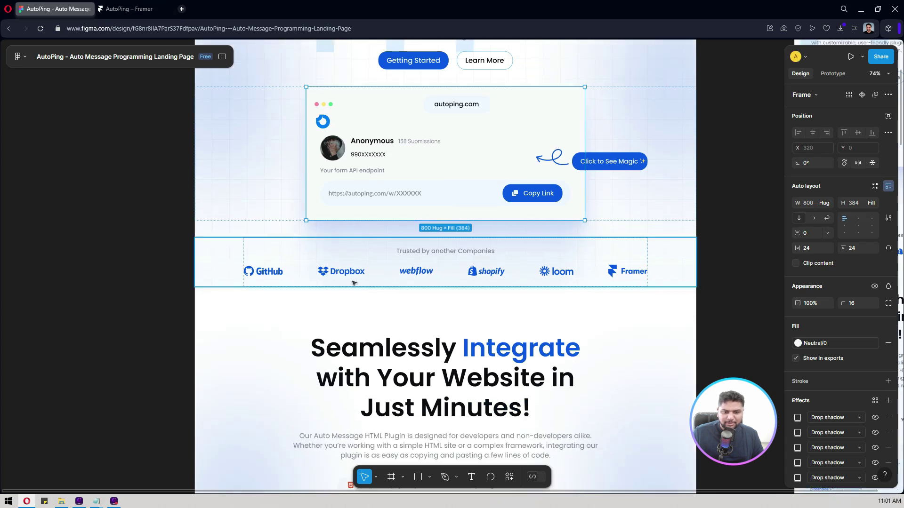
key(ctrl+Tab)
click(713, 252)
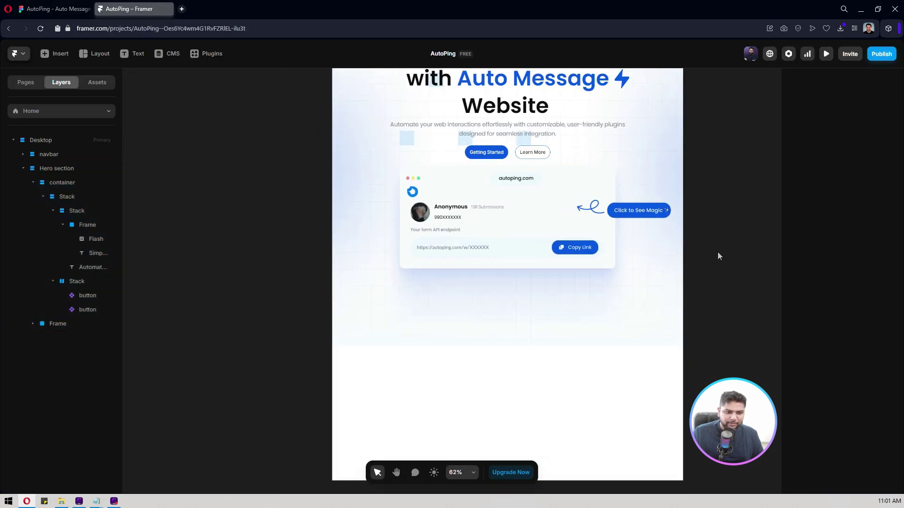
Import the six files Company logo through Company logo-5 from the Autoping Hero Section folder onto the empty canvas beside the Desktop page
scroll(717, 253, down, 3)
key(space)
drag(366, 286, 468, 300)
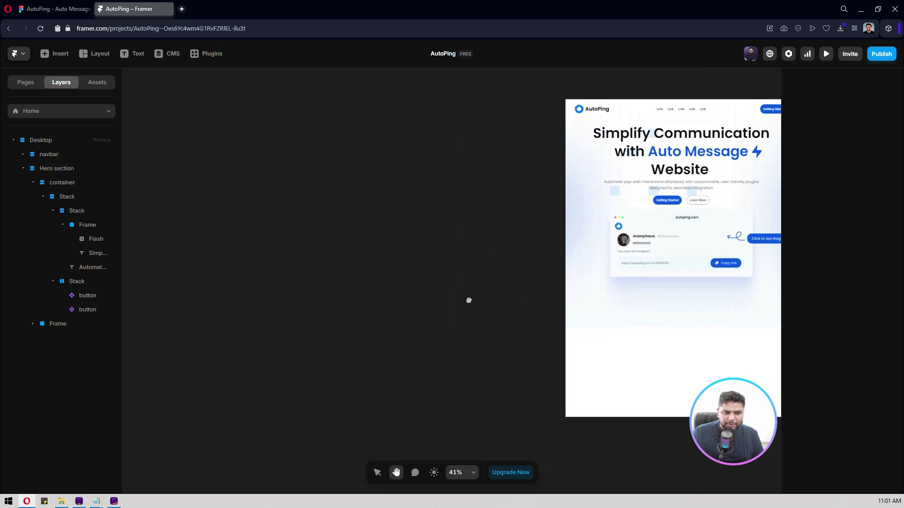
click(61, 501)
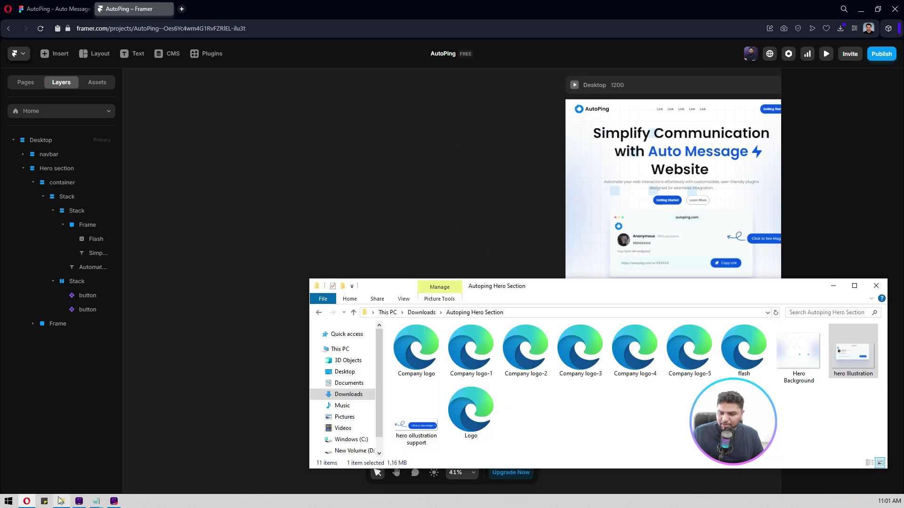
click(418, 364)
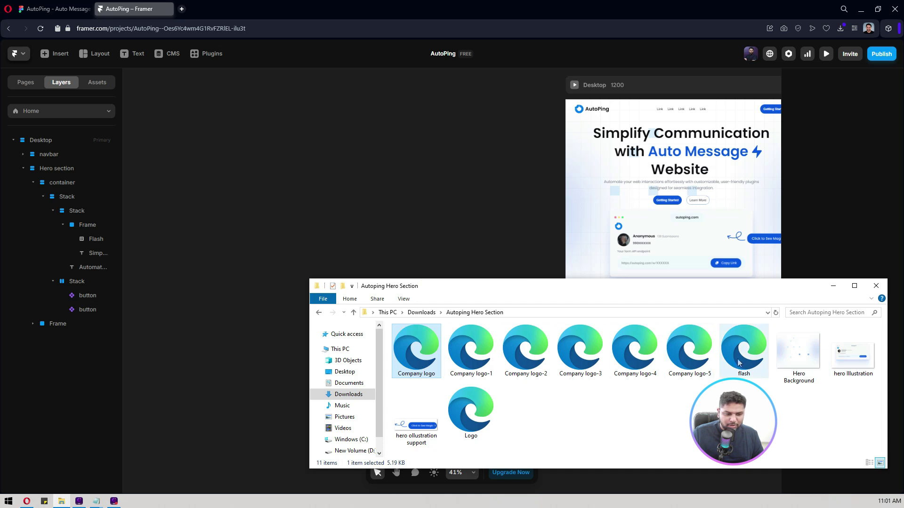
shift+click(704, 359)
drag(416, 364, 201, 238)
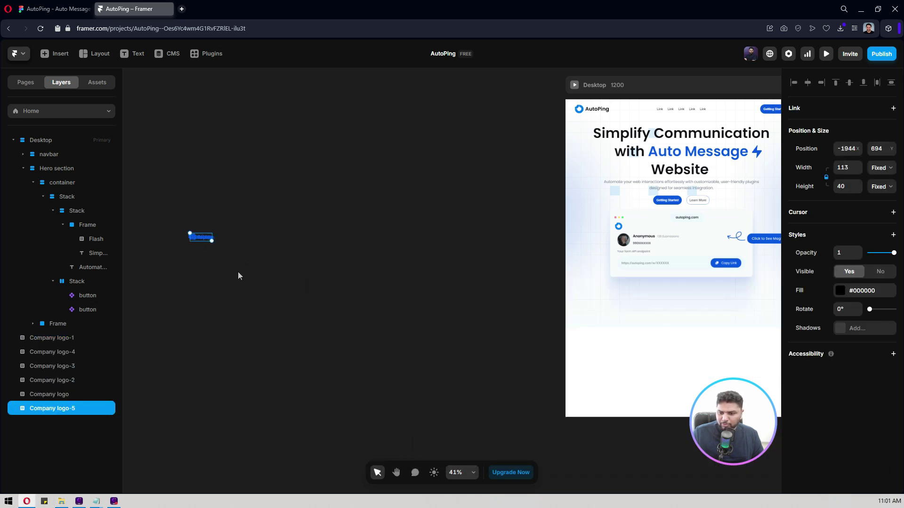
Spread the stacked company logos apart on the empty canvas so each one sits separately
scroll(203, 295, up, 3)
drag(202, 226, 201, 266)
key(ctrl+z)
click(202, 266)
click(199, 221)
click(249, 232)
drag(202, 221, 201, 188)
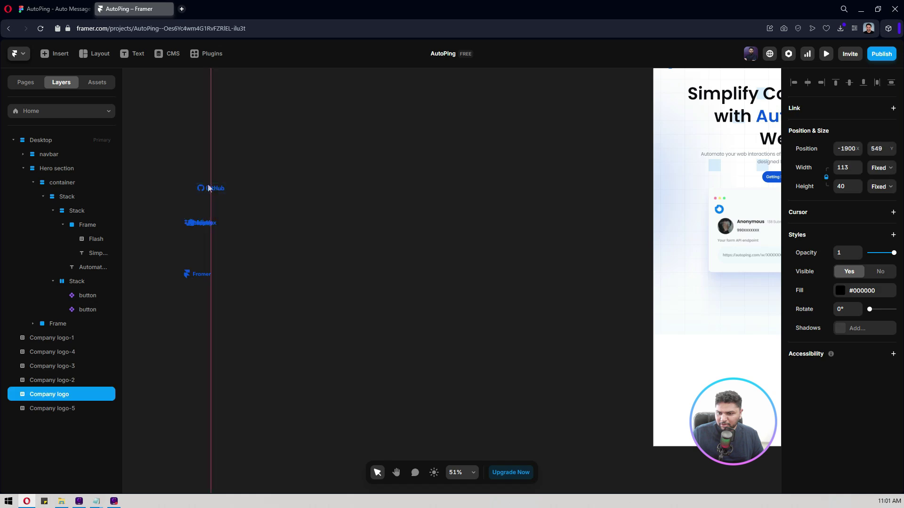
click(199, 224)
drag(198, 224, 260, 218)
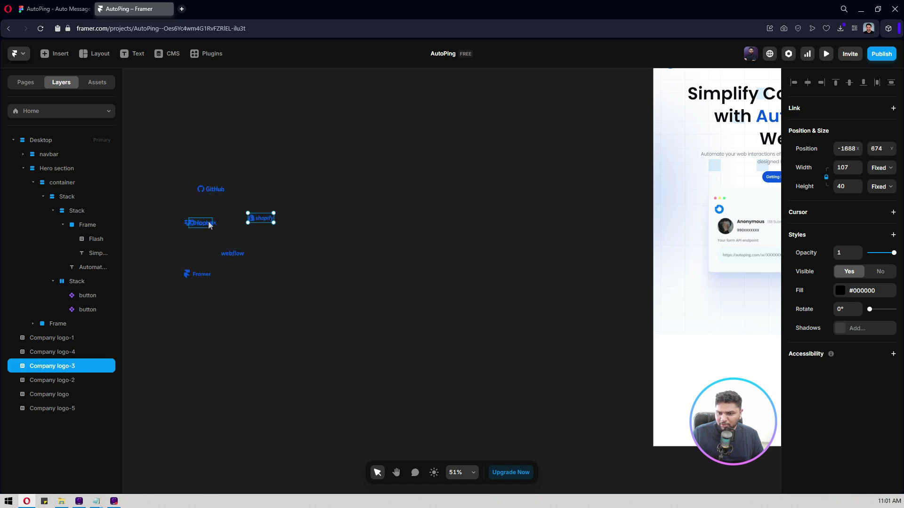
drag(207, 226, 180, 253)
mouse_move(200, 223)
mouse_down()
mouse_move(183, 208)
mouse_move(195, 222)
mouse_up()
click(365, 237)
Search the insertable elements for "tick", place a Ticker in the Hero section below the illustration frame, and set its width to Fill
scroll(365, 237, right, 10)
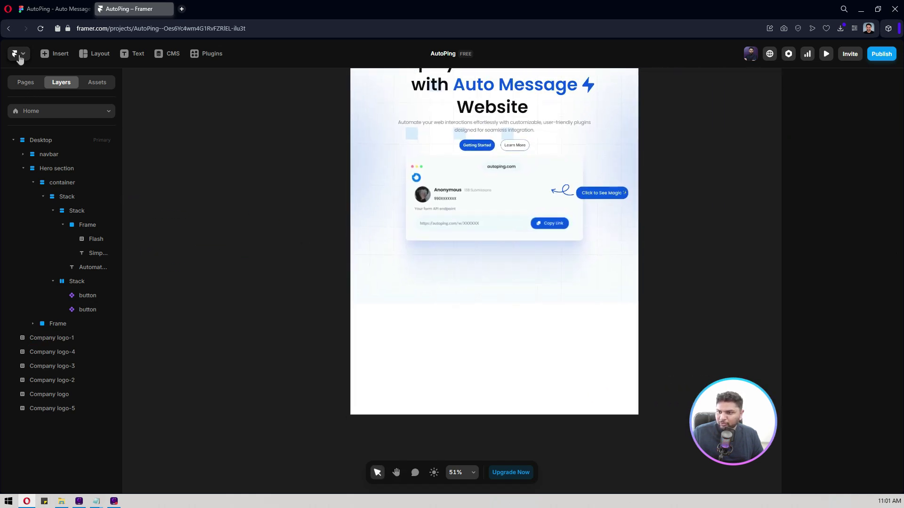
click(53, 56)
mouse_move(72, 355)
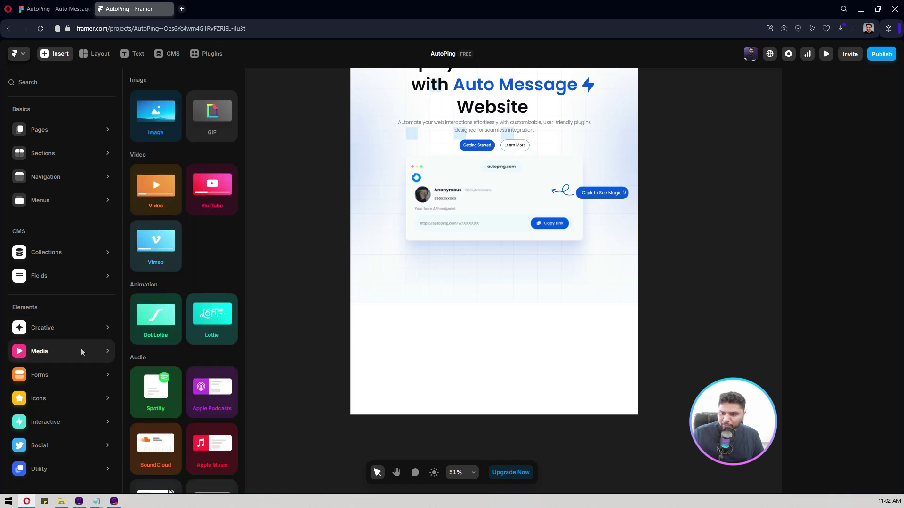
scroll(217, 258, down, 1)
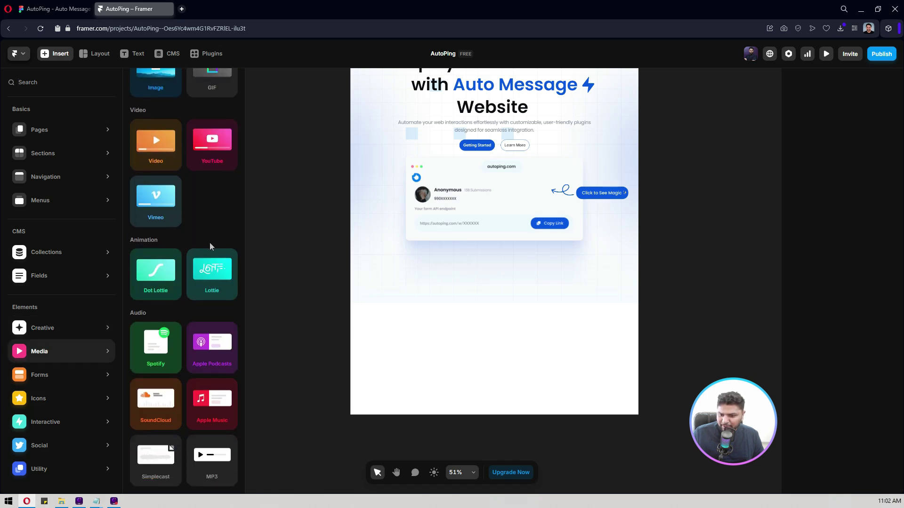
text(t)
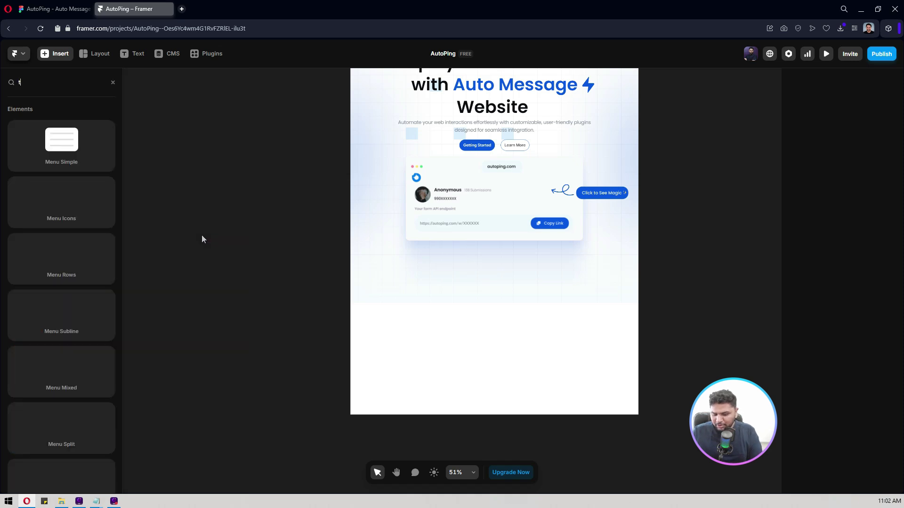
text(ick)
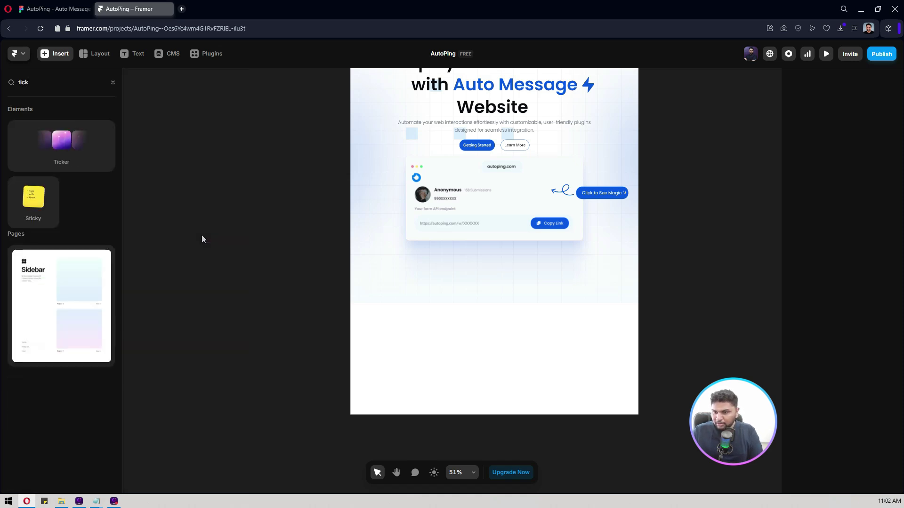
drag(61, 140, 476, 295)
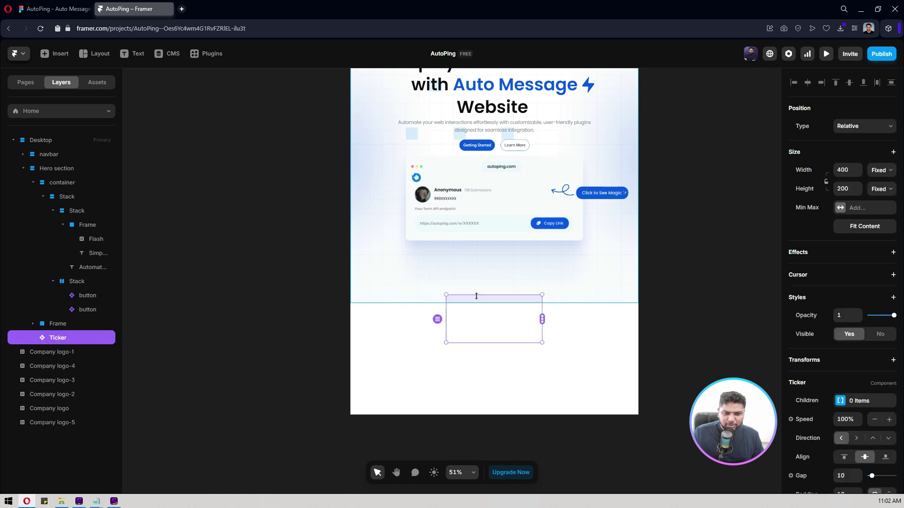
click(882, 175)
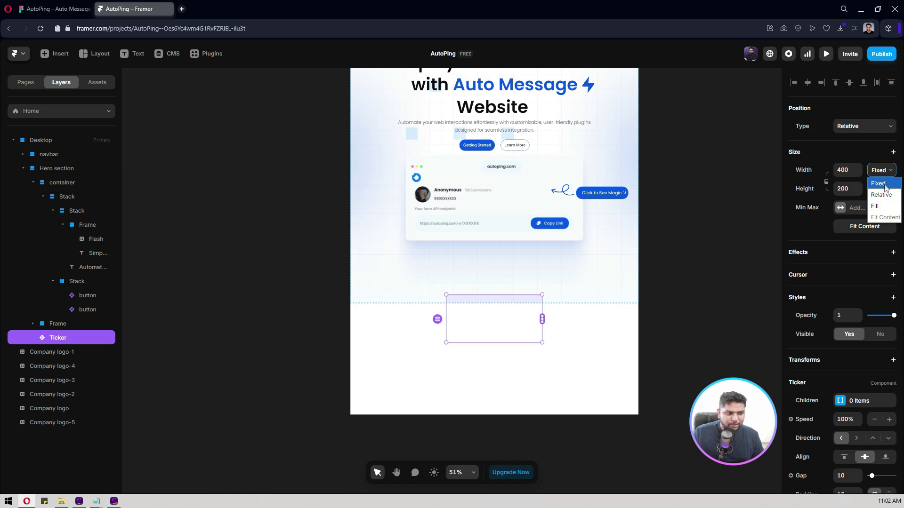
click(882, 214)
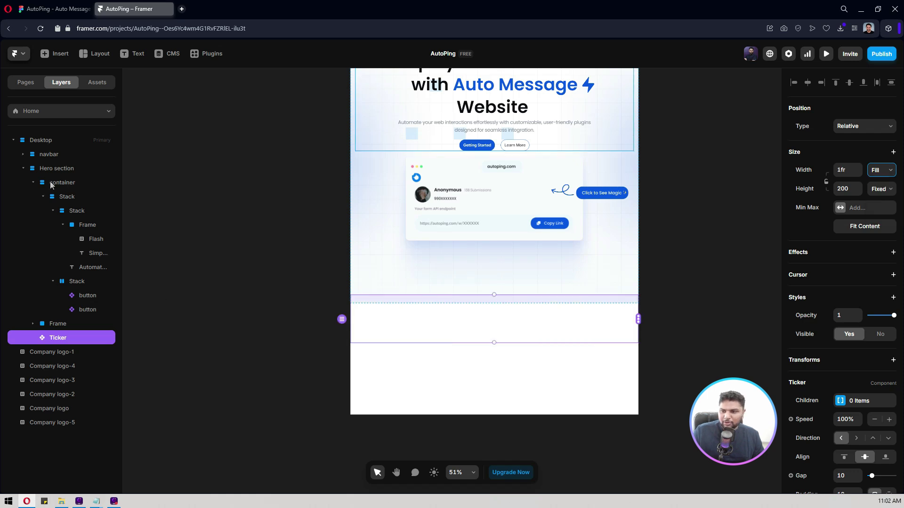
Collapse the container layer and extend the Hero section's bottom edge down to just below the Ticker
click(32, 183)
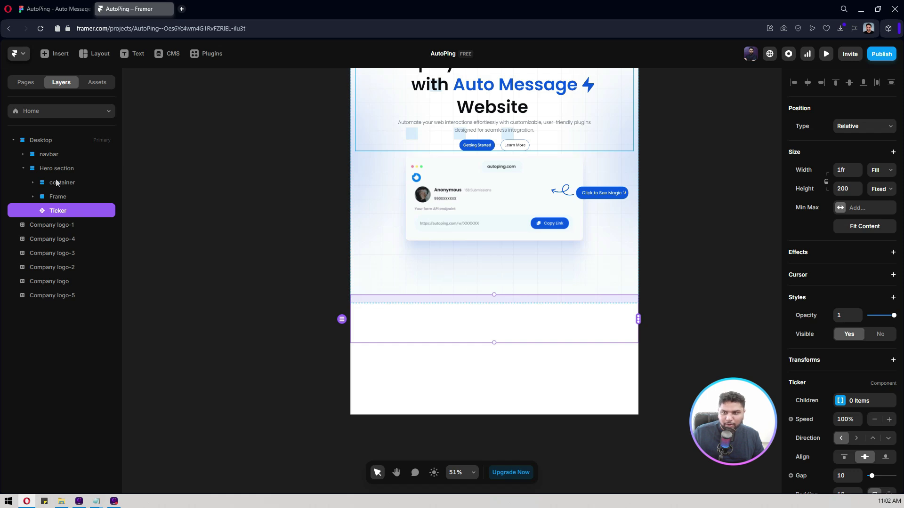
click(43, 4)
click(124, 8)
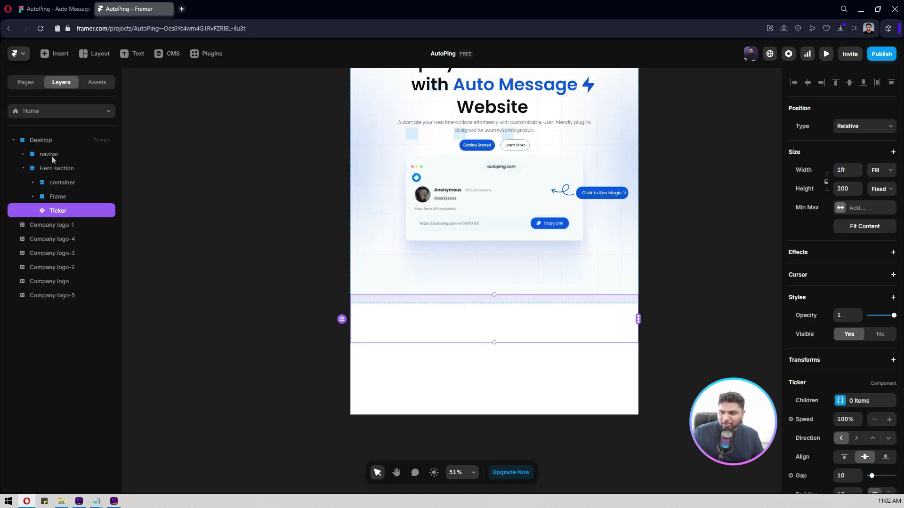
click(52, 168)
drag(451, 310, 461, 361)
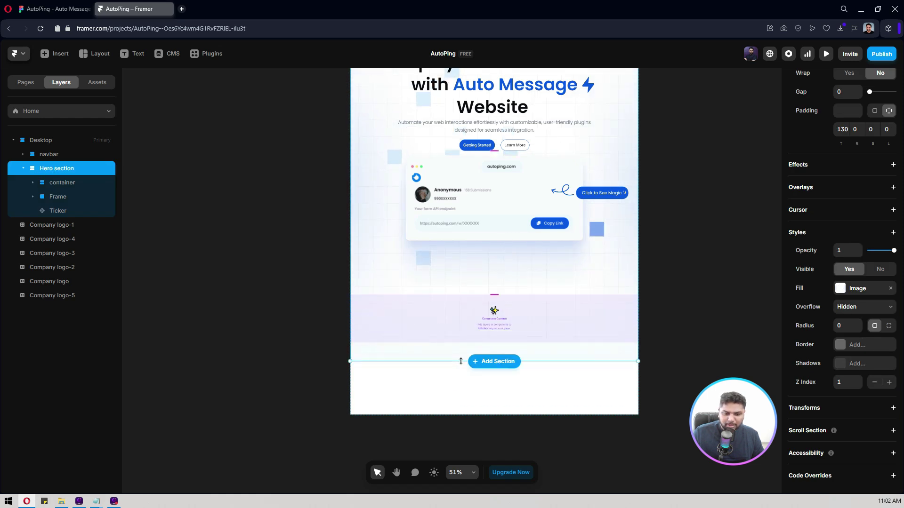
Open the Ticker's list of children to check how items are added
click(573, 308)
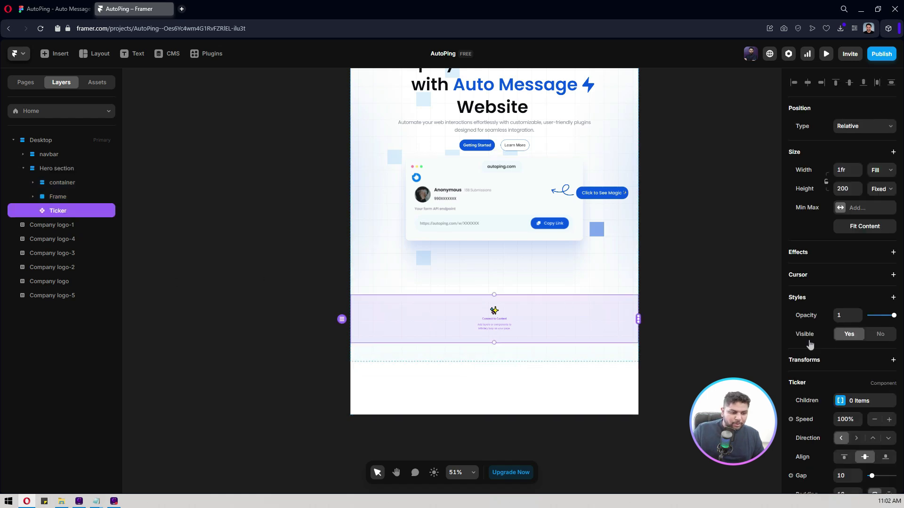
scroll(811, 344, down, 2)
click(860, 308)
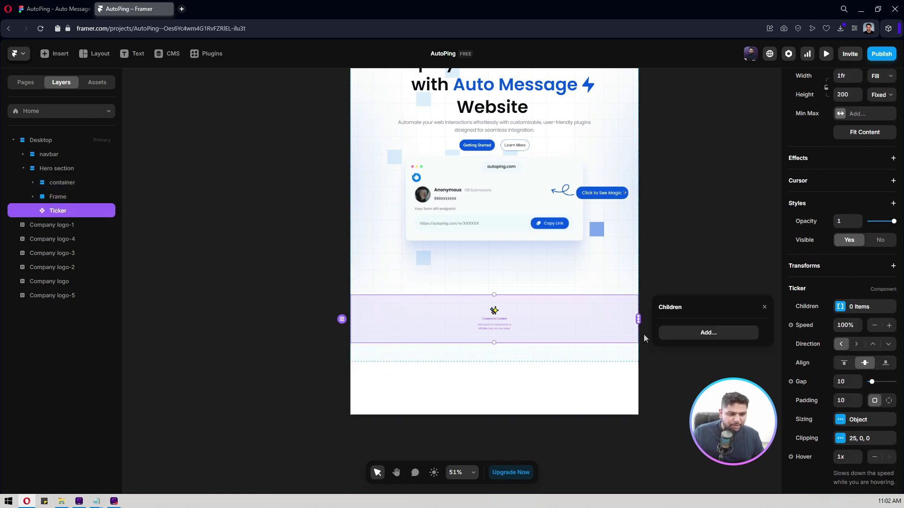
scroll(280, 226, down, 5)
click(204, 211)
key(h)
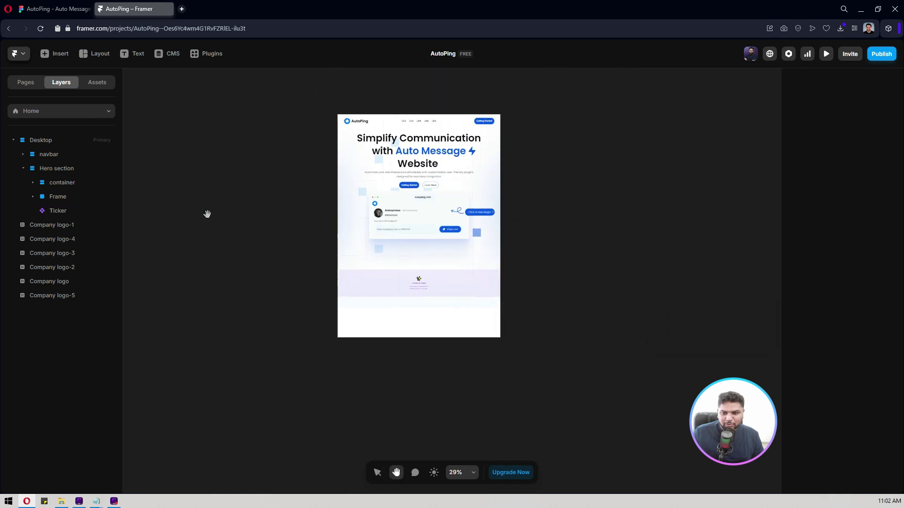
drag(204, 212, 482, 268)
key(v)
scroll(413, 241, up, 3)
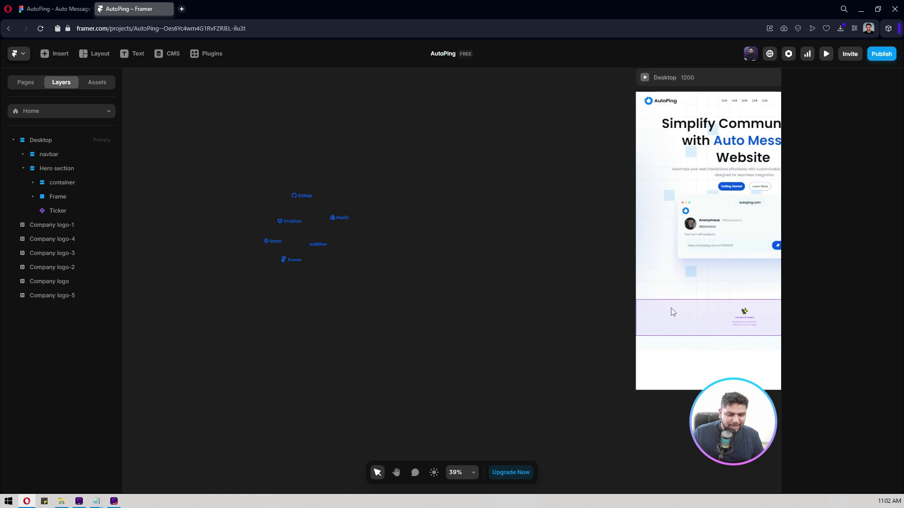
Try to connect the six loose company logo graphics to the Ticker and open its list of children
click(690, 314)
key(h)
drag(690, 315, 467, 283)
click(295, 266)
key(v)
drag(402, 312, 180, 118)
drag(442, 239, 238, 186)
drag(332, 221, 332, 221)
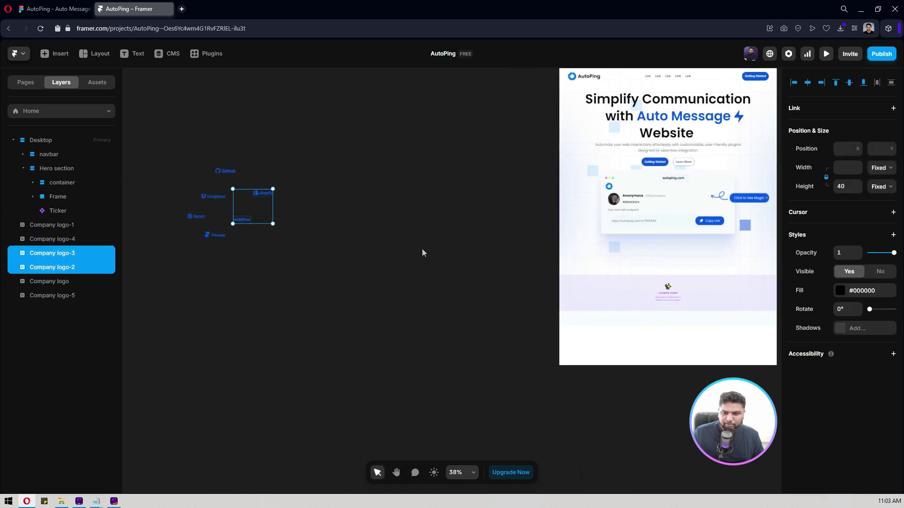
click(422, 252)
click(613, 231)
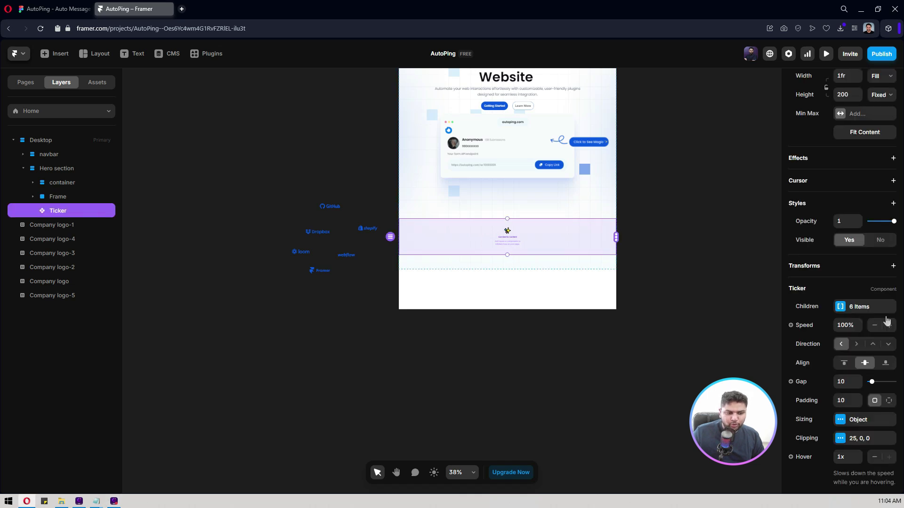
click(873, 310)
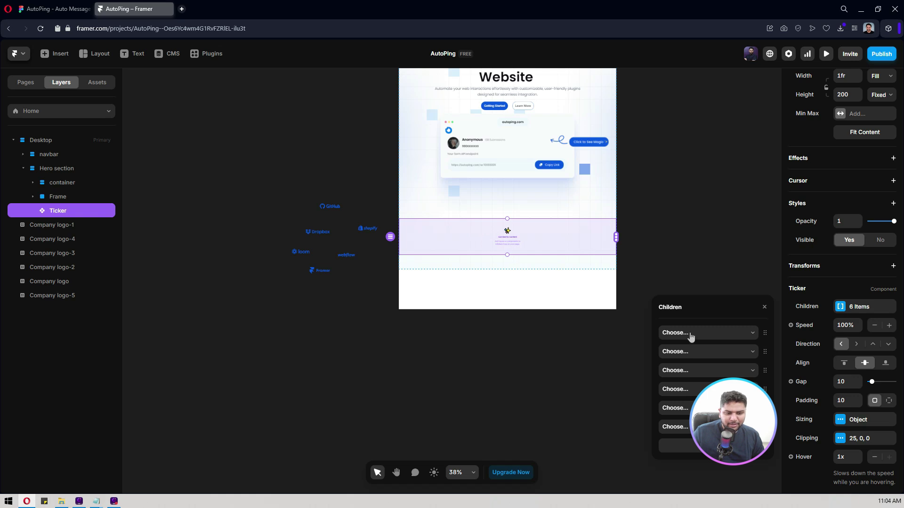
click(607, 352)
Wrap the GitHub and Shopify logos each in its own frame and remove both frames' white fill
click(324, 208)
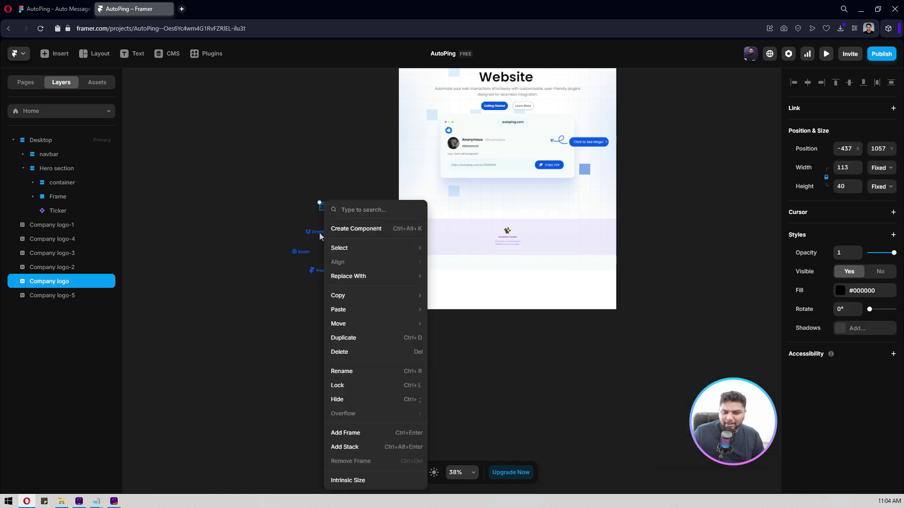
click(342, 433)
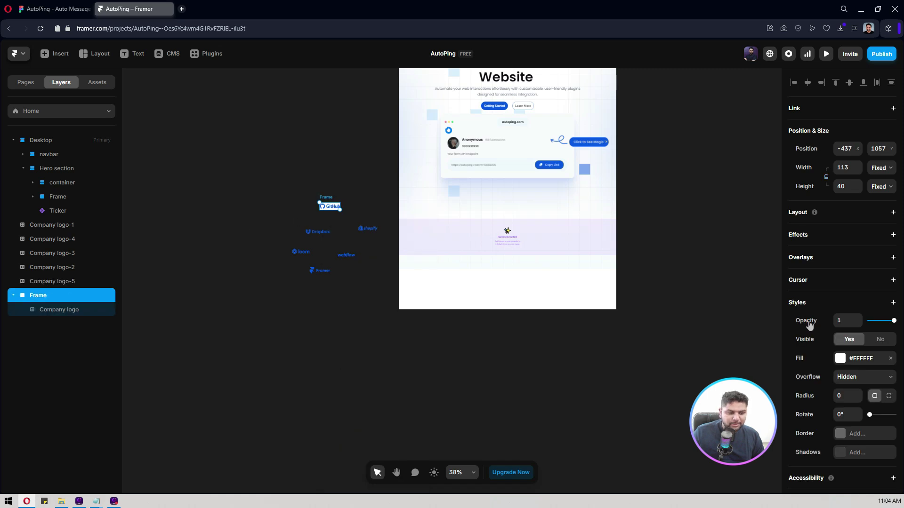
click(890, 360)
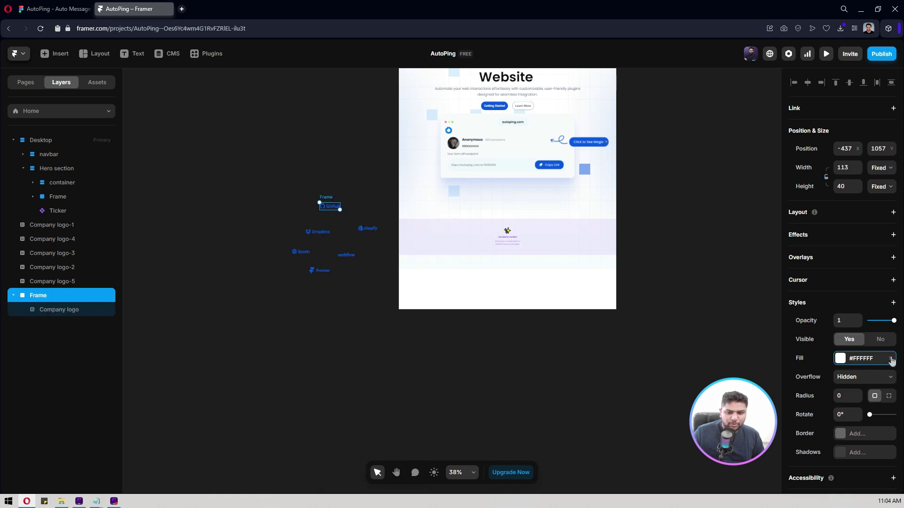
scroll(303, 258, up, 5)
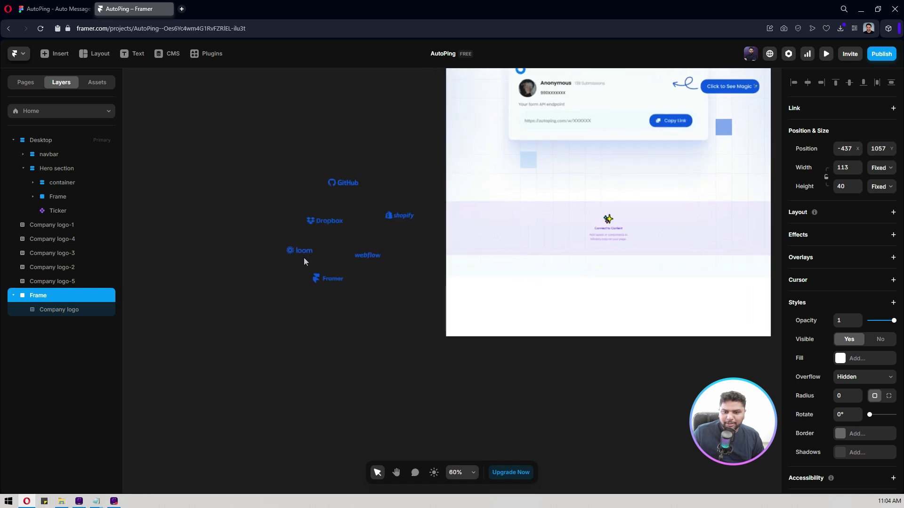
click(403, 210)
right_click(402, 210)
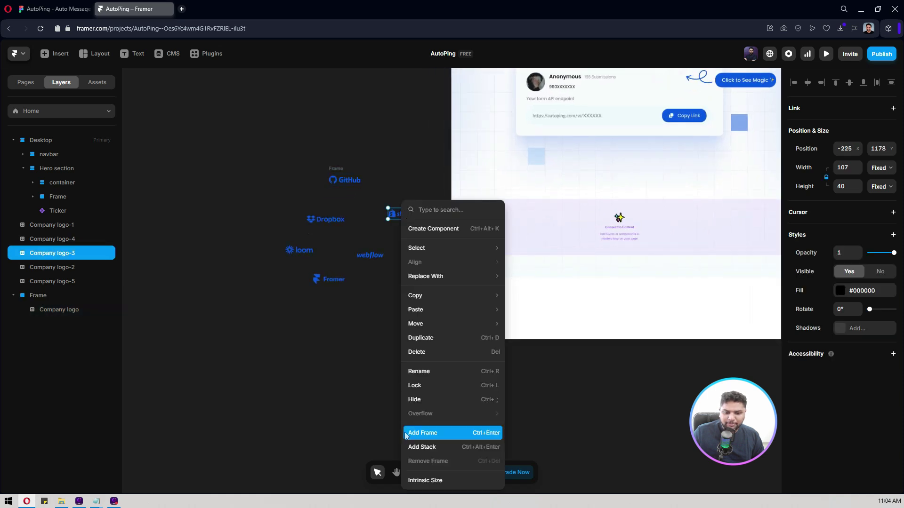
click(497, 434)
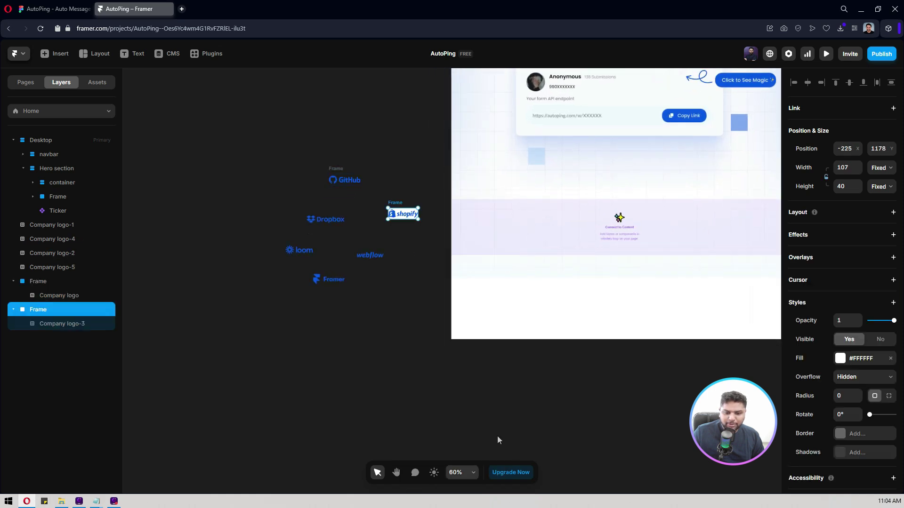
click(890, 358)
Wrap the Dropbox and Loom logos each in its own frame and remove both frames' #FFFFFF fill
click(317, 221)
right_click(332, 215)
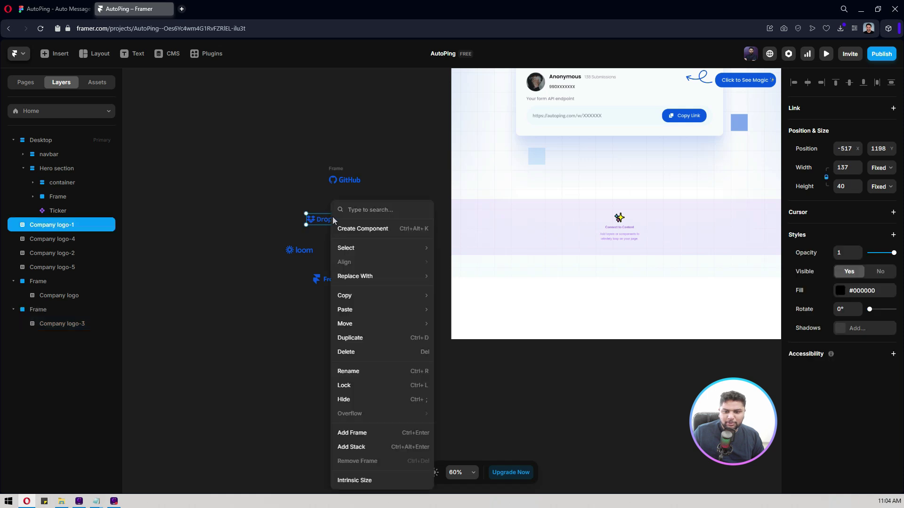
click(350, 434)
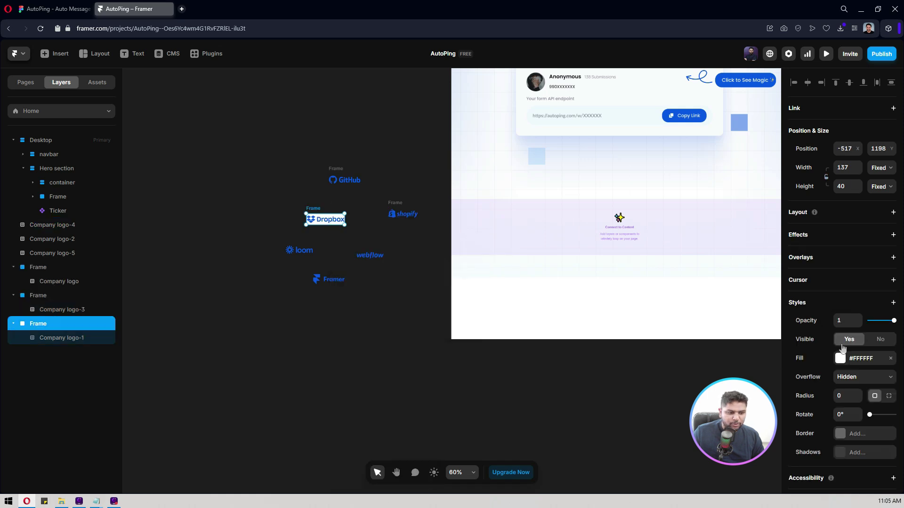
click(890, 358)
click(299, 247)
right_click(298, 247)
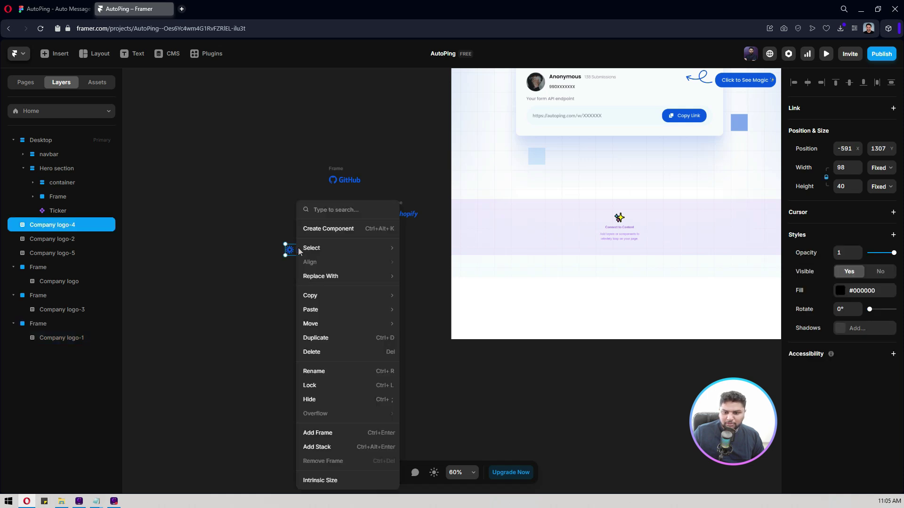
click(352, 433)
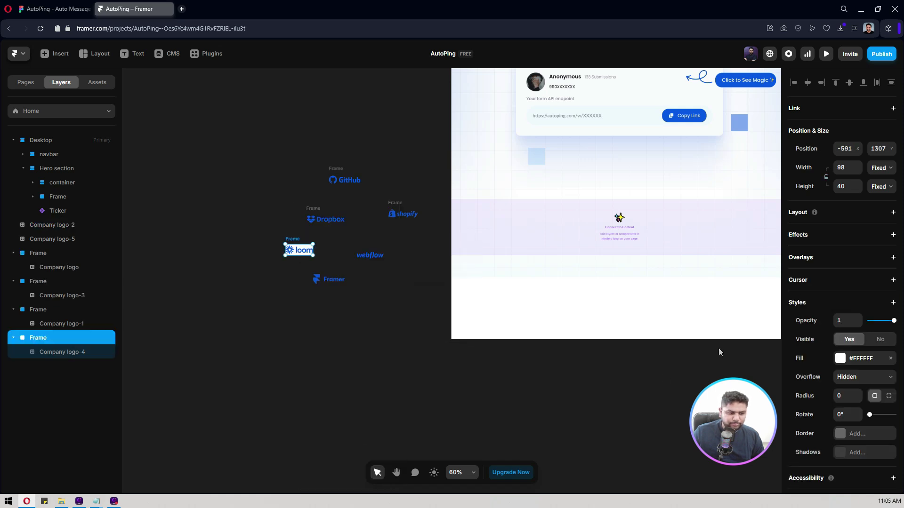
click(891, 359)
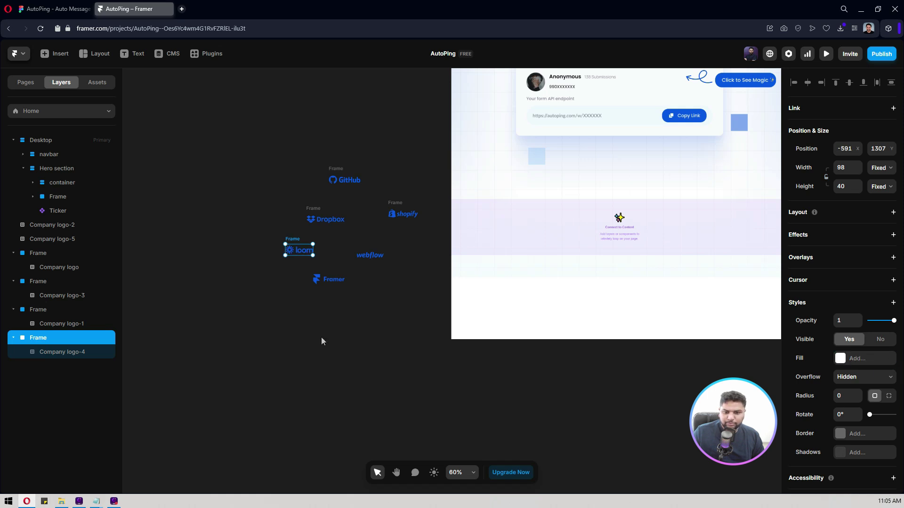
Add a separate frame around the Webflow and Framer logos and clear each frame's white fill
right_click(373, 254)
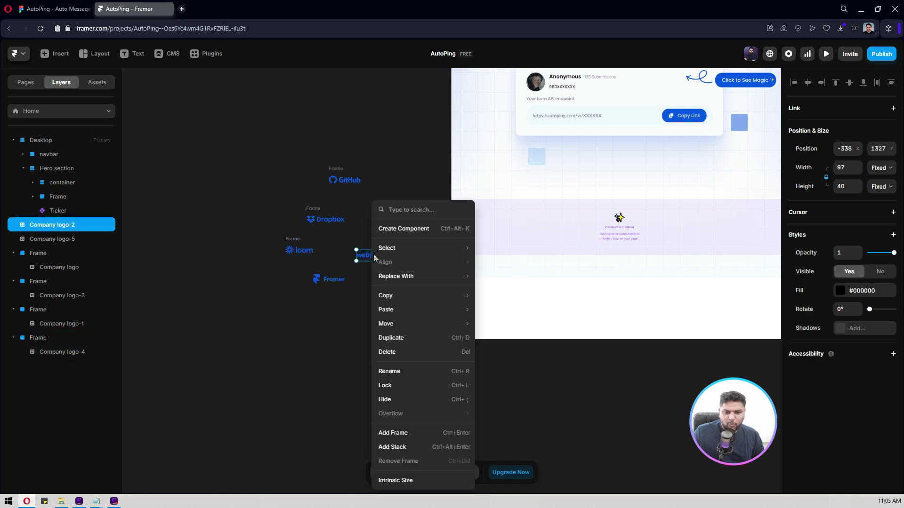
click(395, 435)
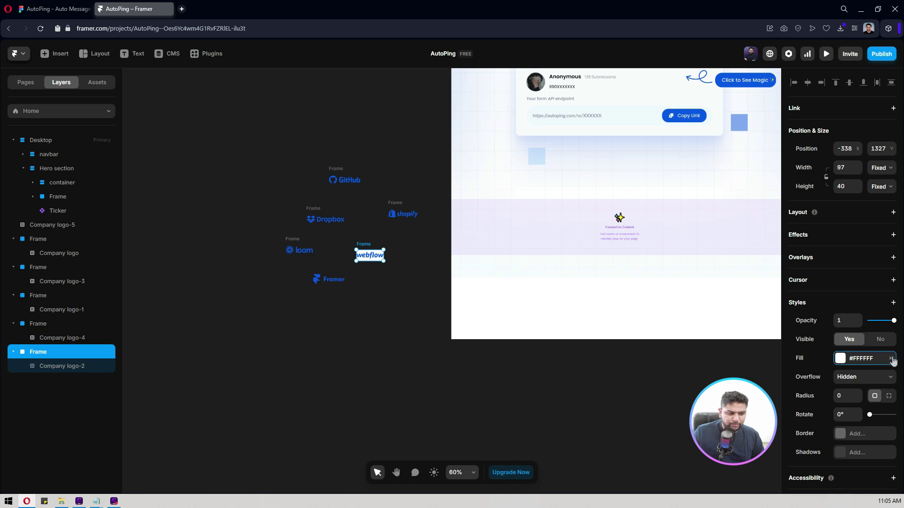
click(889, 358)
click(329, 279)
right_click(328, 279)
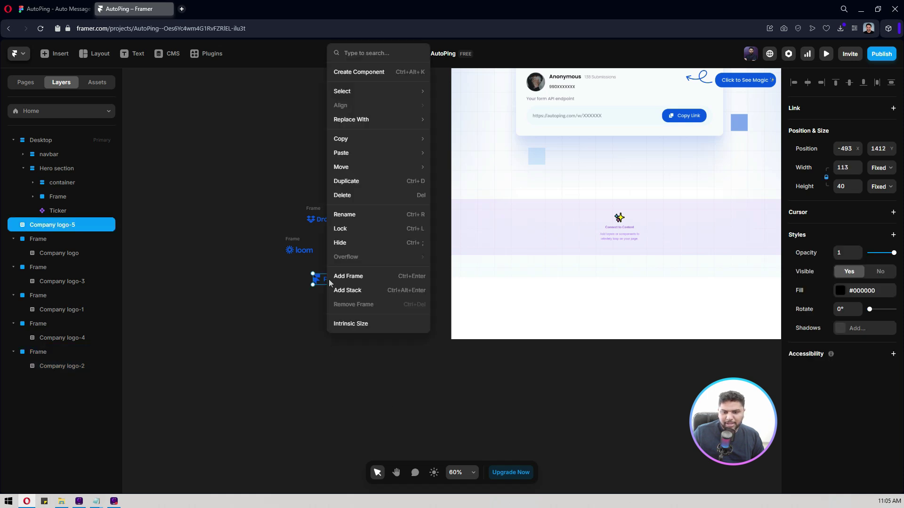
click(358, 276)
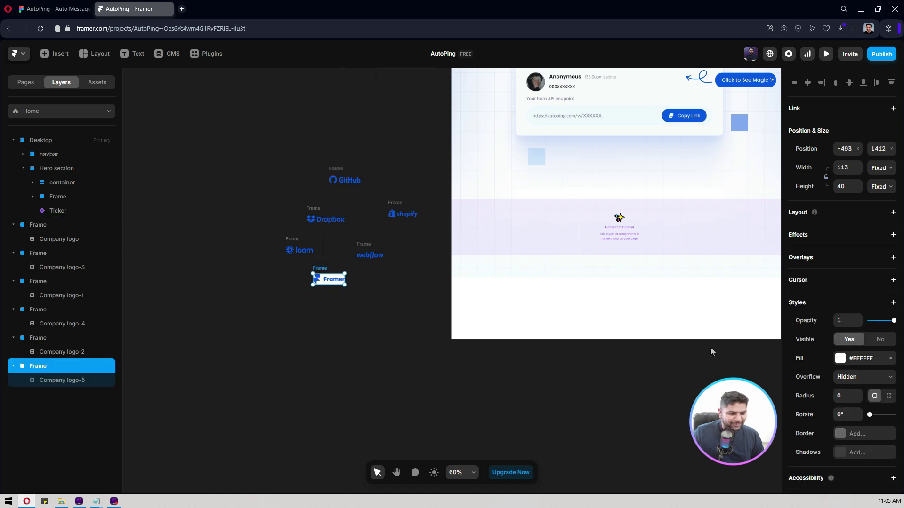
click(890, 358)
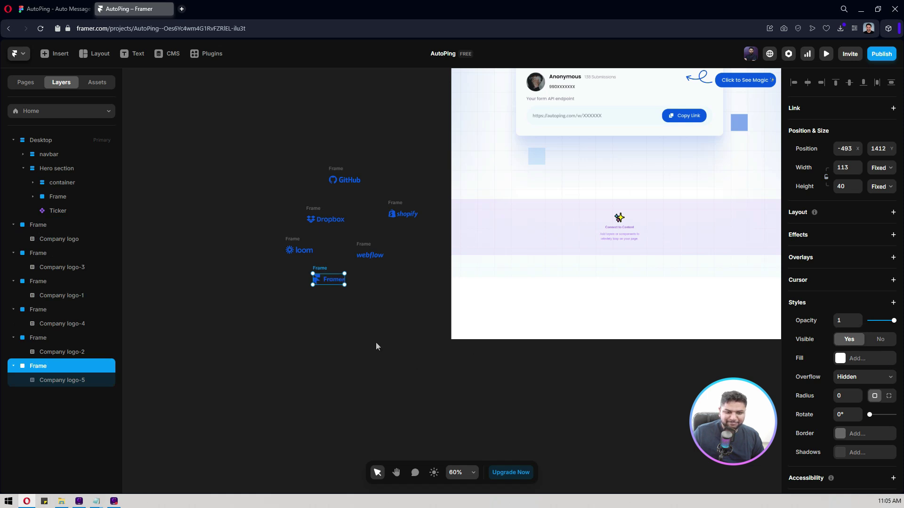
Connect the six framed logos to the Ticker in the order GitHub, Shopify, Dropbox, Webflow, Framer, Loom
click(615, 241)
scroll(442, 212, down, 3)
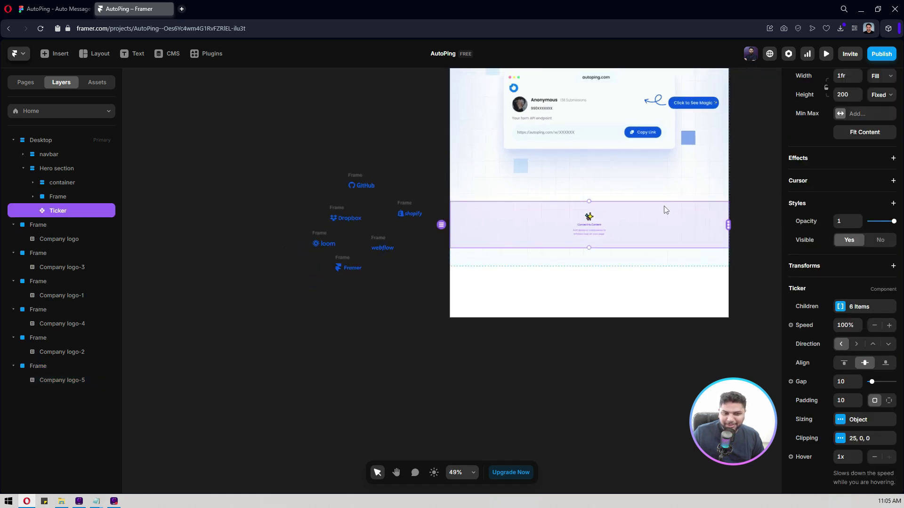
drag(728, 225, 383, 192)
drag(729, 225, 409, 215)
drag(728, 228, 358, 219)
drag(729, 225, 357, 272)
drag(728, 225, 331, 251)
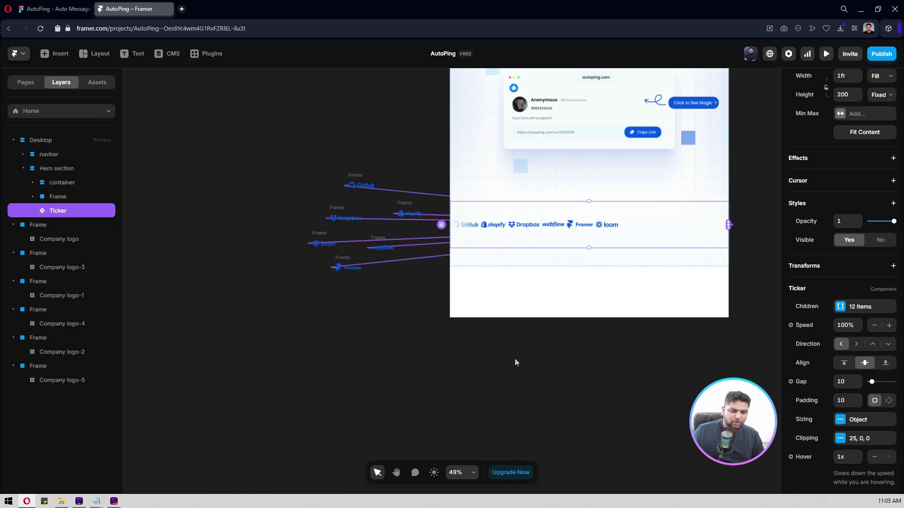
click(546, 365)
Preview the page to examine the logo ticker's movement below the illustration, and return to the canvas
scroll(555, 363, right, 3)
click(481, 235)
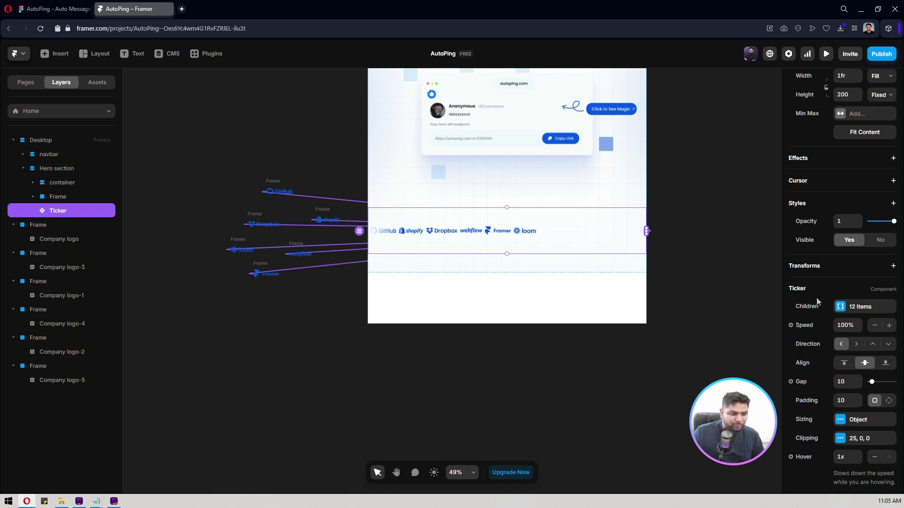
scroll(828, 291, up, 3)
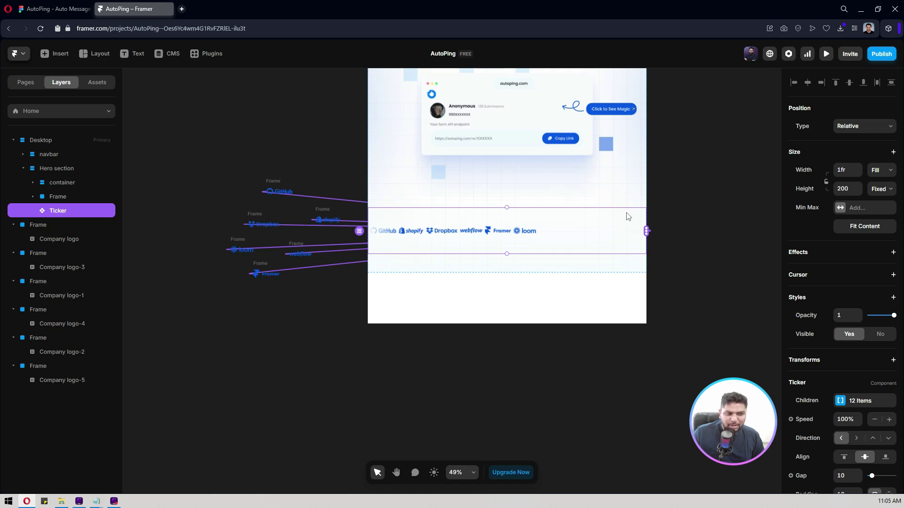
click(825, 54)
scroll(590, 251, down, 8)
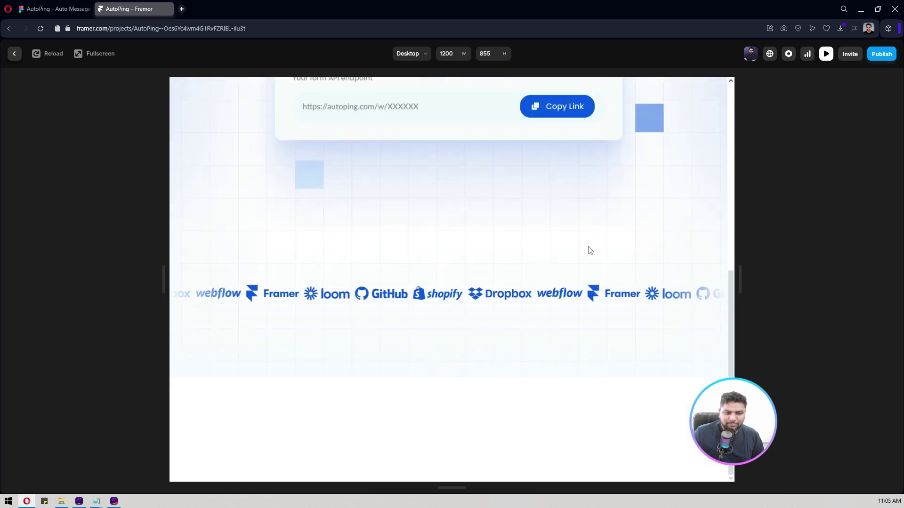
scroll(590, 250, up, 1)
scroll(588, 251, up, 3)
scroll(565, 264, down, 4)
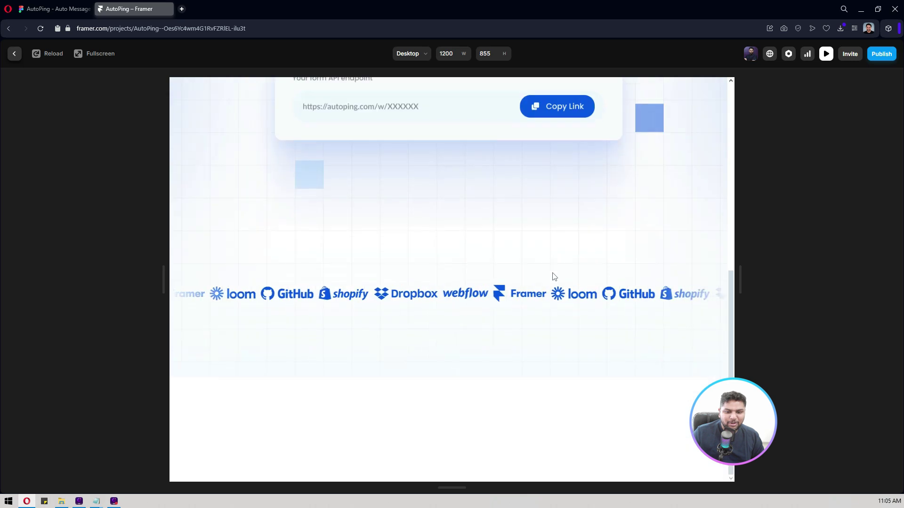
click(825, 55)
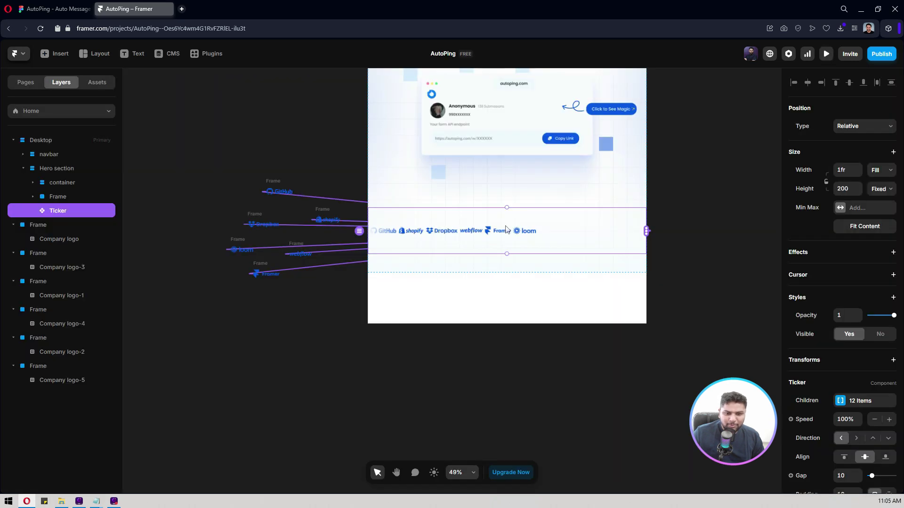
Set the Ticker's height to a fixed 80 and the gap between its logos to 40
click(880, 188)
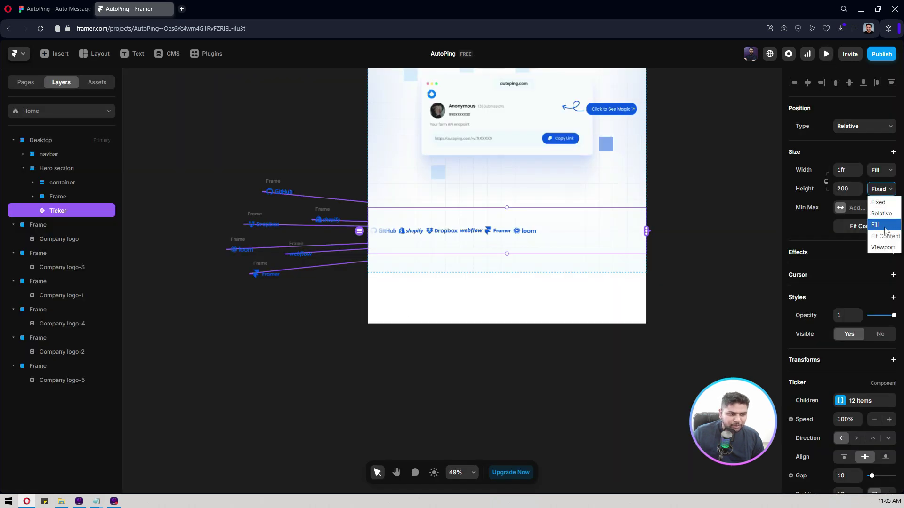
click(878, 202)
click(842, 188)
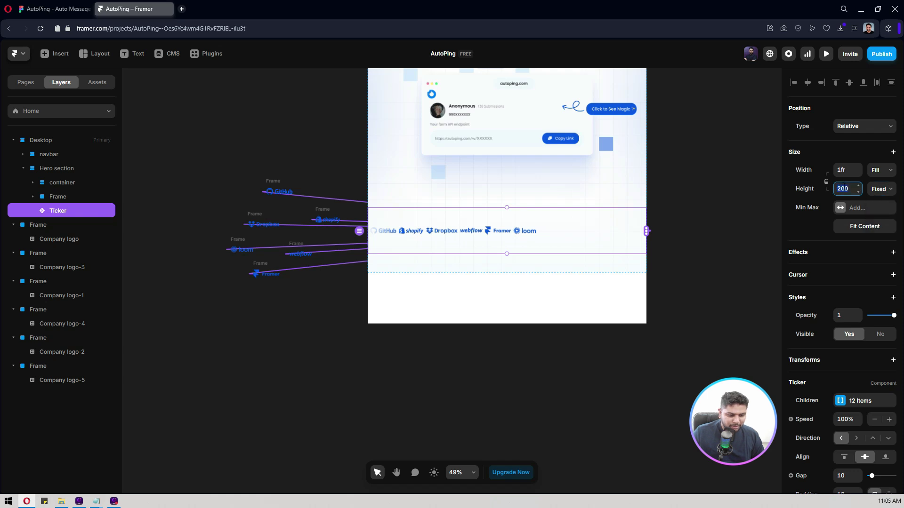
key(Return)
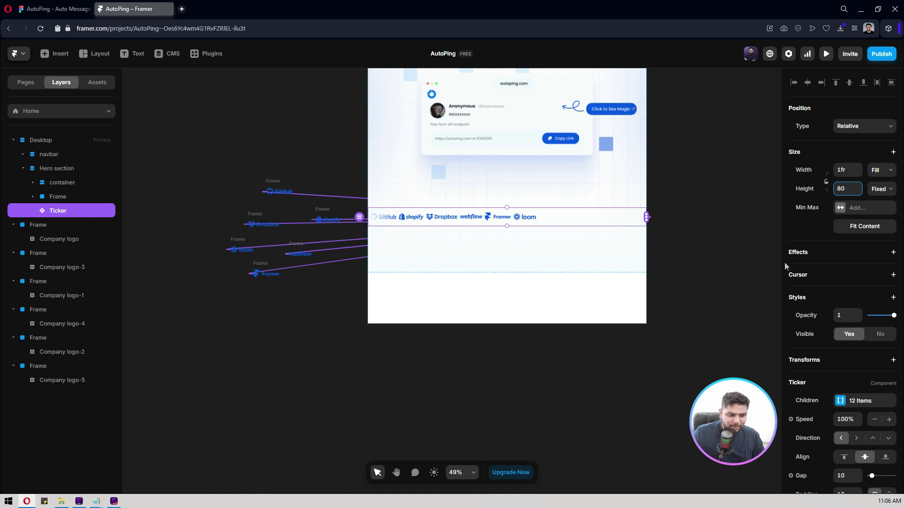
scroll(840, 350, down, 3)
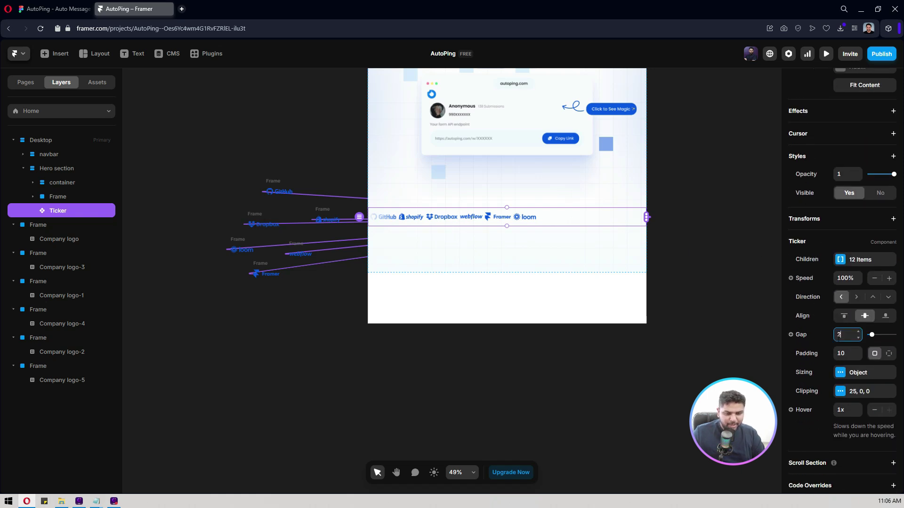
key(Return)
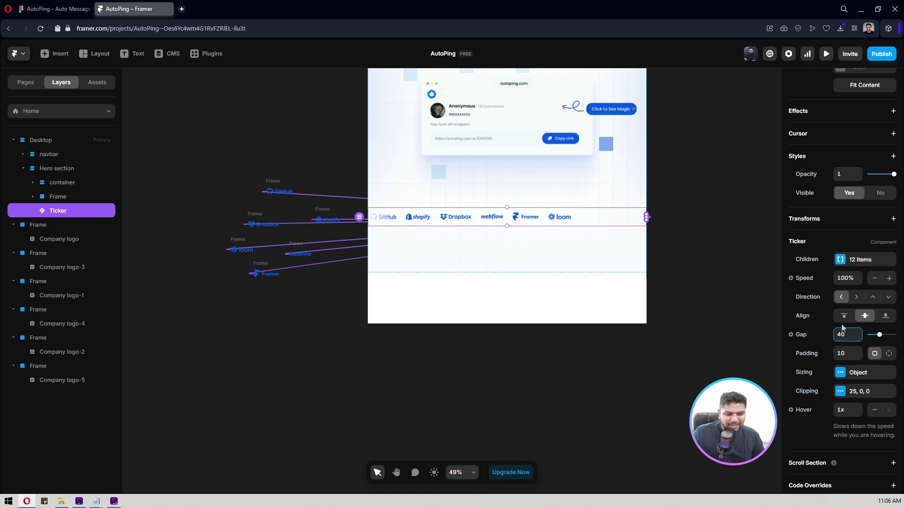
Try a padding of 0 on the Ticker and undo the change
click(843, 354)
text(0)
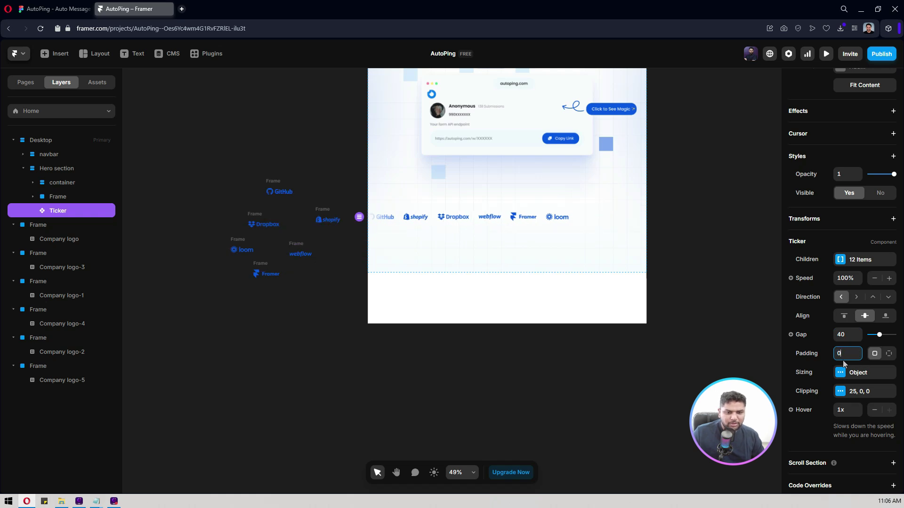
key(ctrl+z)
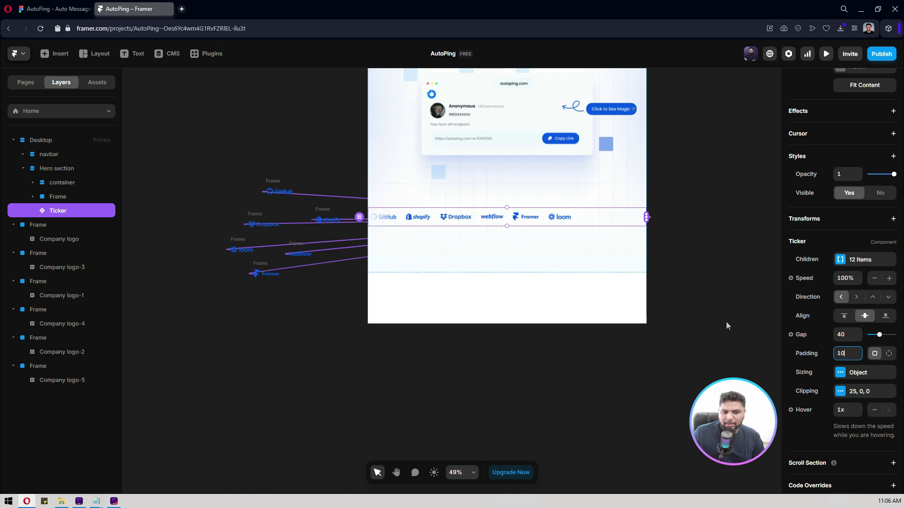
Examine the hero layout on the canvas and the moving logo ticker in the page preview, and return to the canvas
click(553, 197)
click(713, 193)
scroll(713, 193, up, 5)
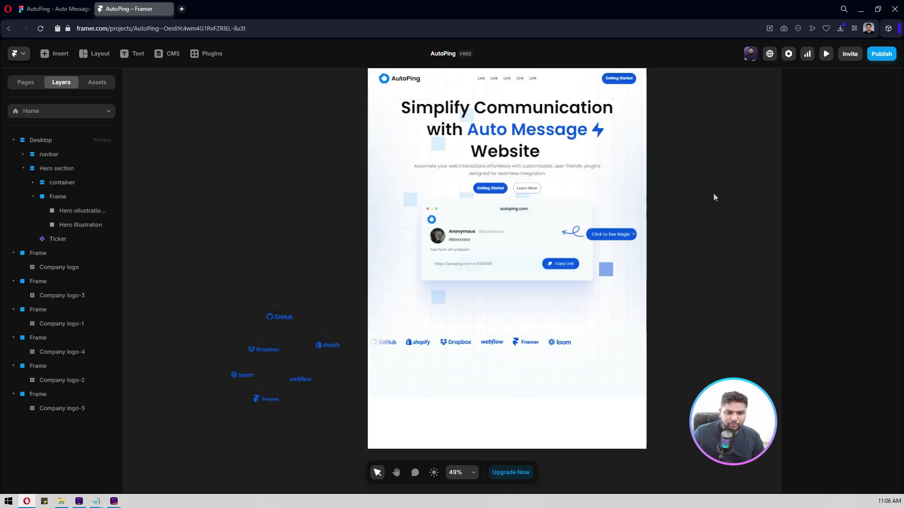
scroll(714, 196, up, 3)
scroll(714, 197, down, 2)
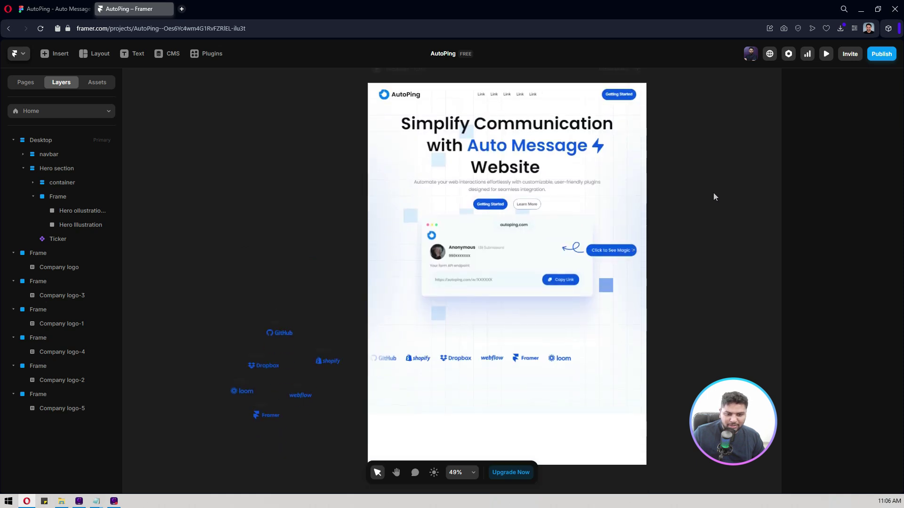
scroll(713, 193, down, 2)
click(582, 311)
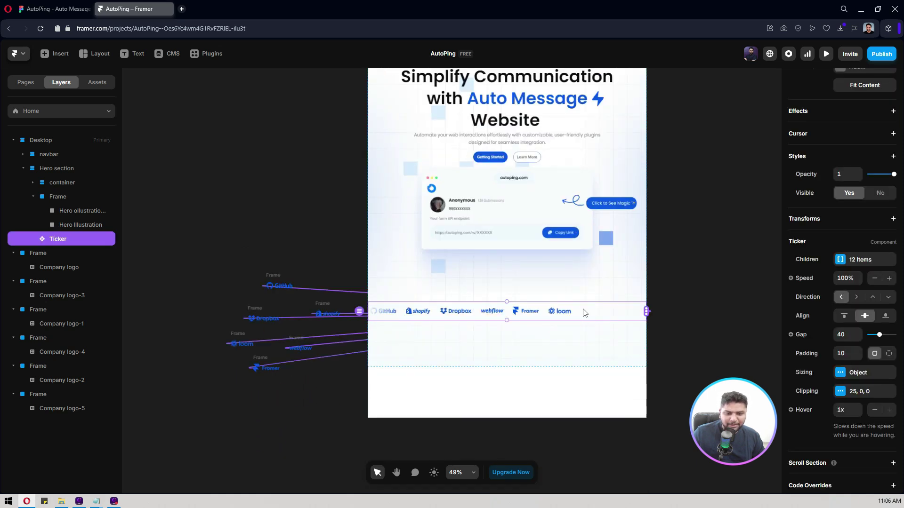
click(825, 55)
scroll(496, 196, down, 6)
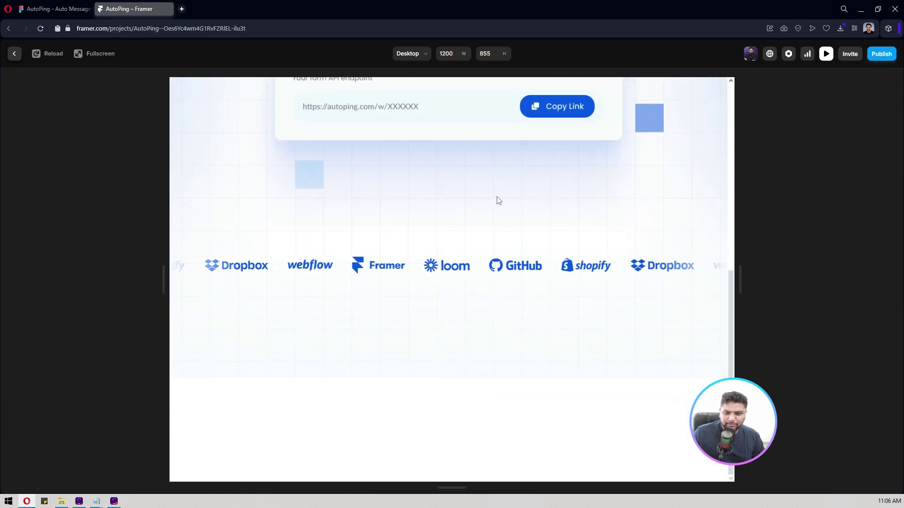
click(825, 54)
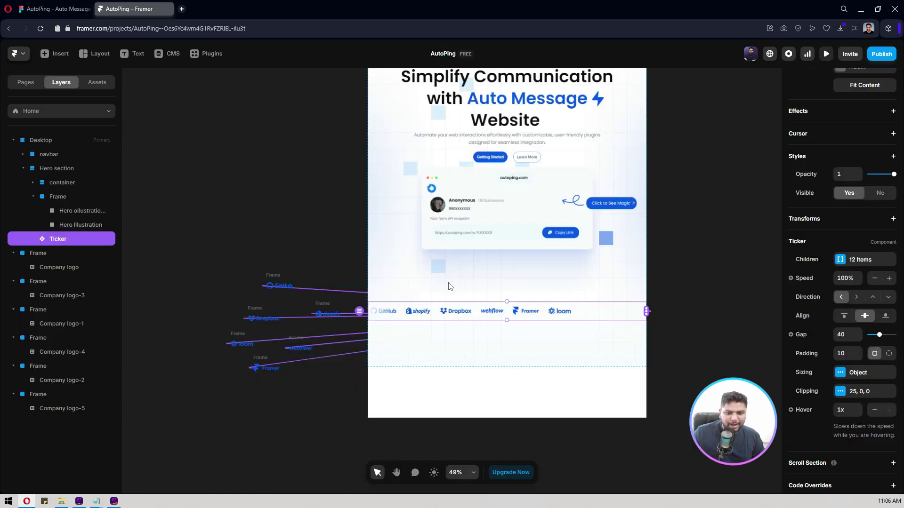
Wrap the Ticker in a frame and give that frame a fixed maximum width of 1160
right_click(488, 314)
click(489, 311)
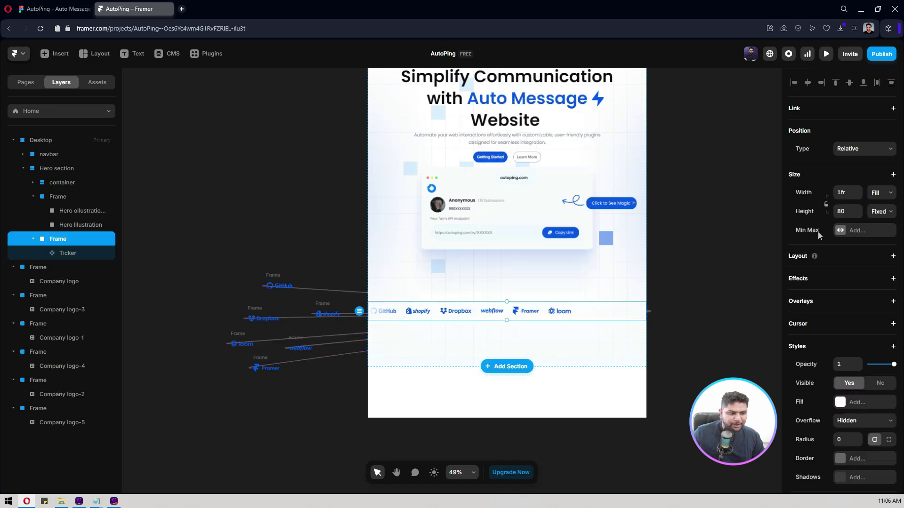
click(849, 230)
click(868, 241)
click(843, 230)
text(1160)
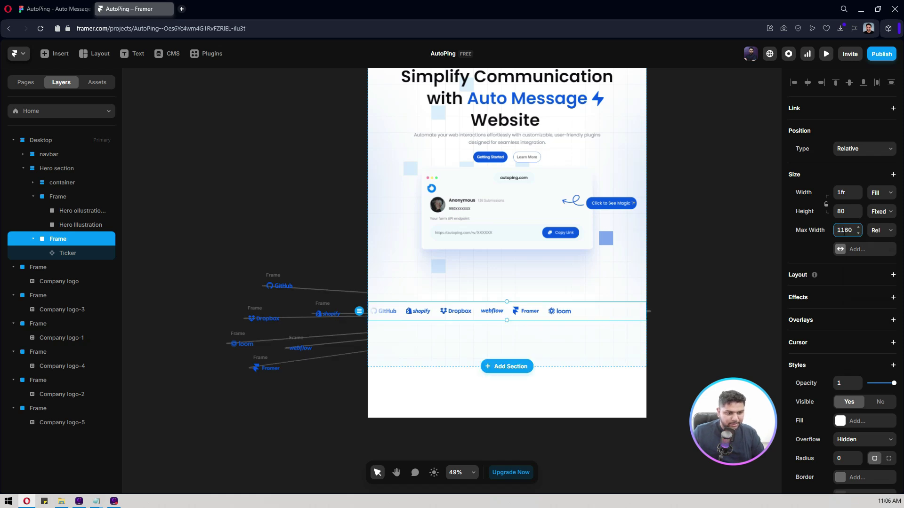
key(Return)
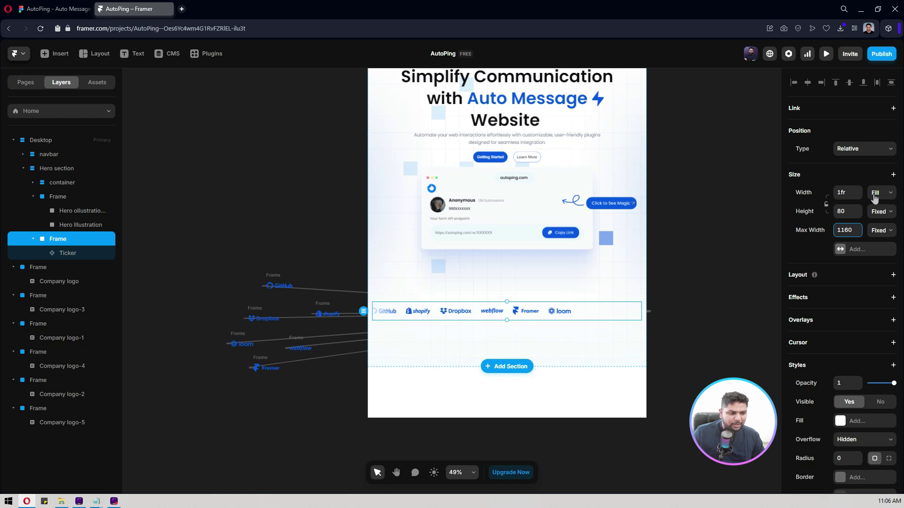
Preview the page widened to about 1638 to examine the hero section and the logo ticker's limited width, and return to the canvas
click(826, 54)
scroll(676, 235, down, 5)
drag(740, 279, 842, 275)
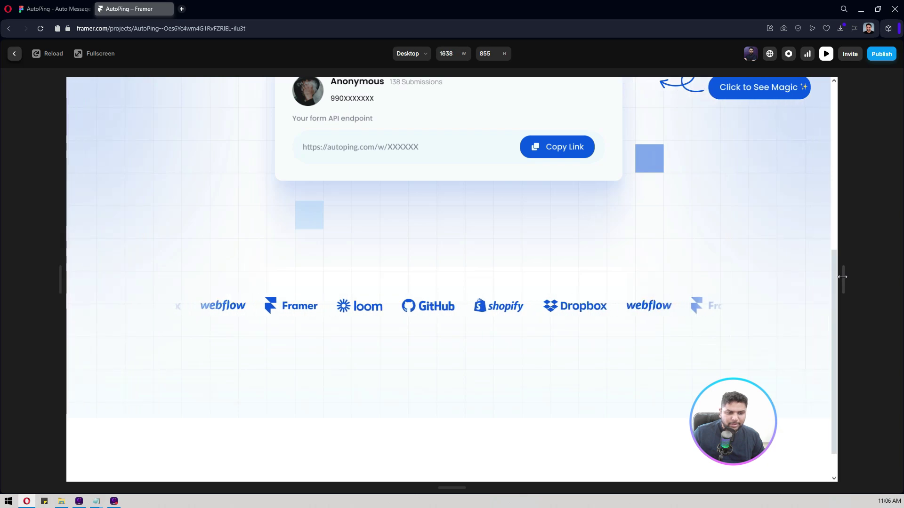
scroll(628, 256, up, 7)
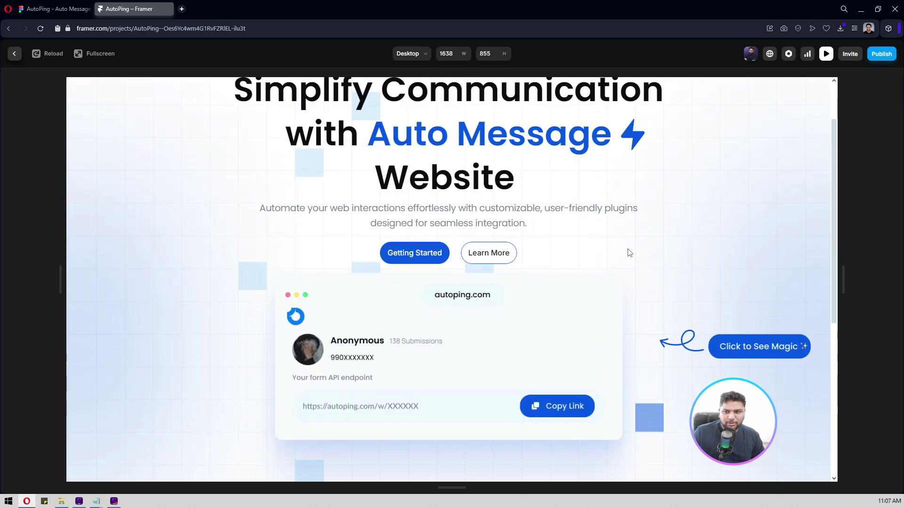
scroll(628, 255, down, 5)
scroll(629, 253, down, 2)
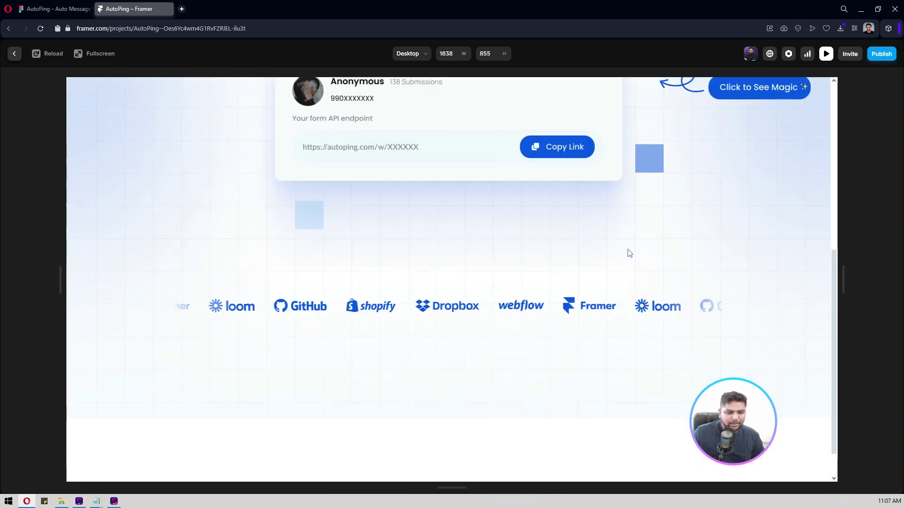
scroll(630, 253, up, 2)
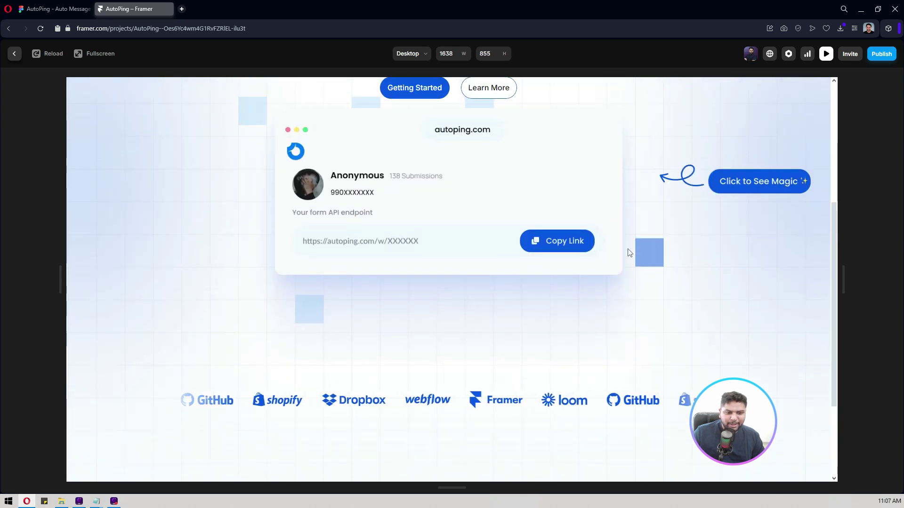
click(827, 56)
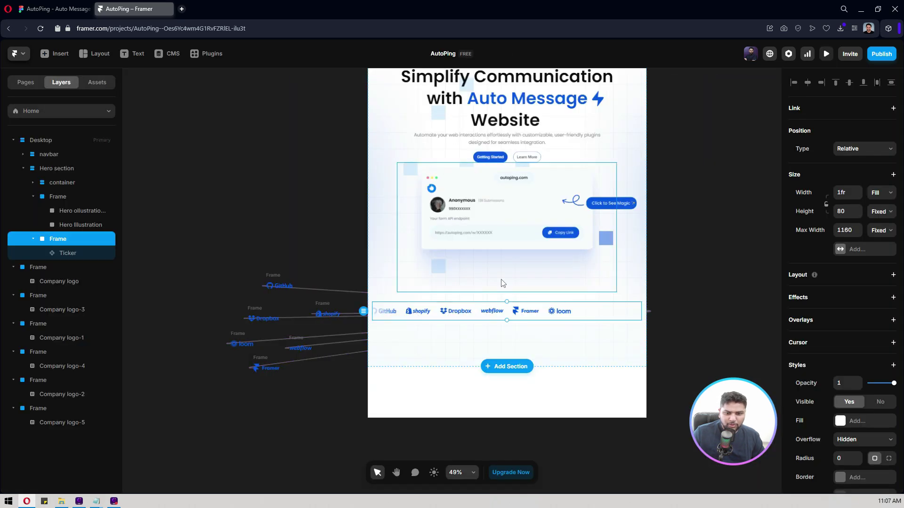
Shrink the hero illustration to about 703 × 415, and move up the "Click to See Magic" illustration and shrink it to about 223 × 60
click(503, 283)
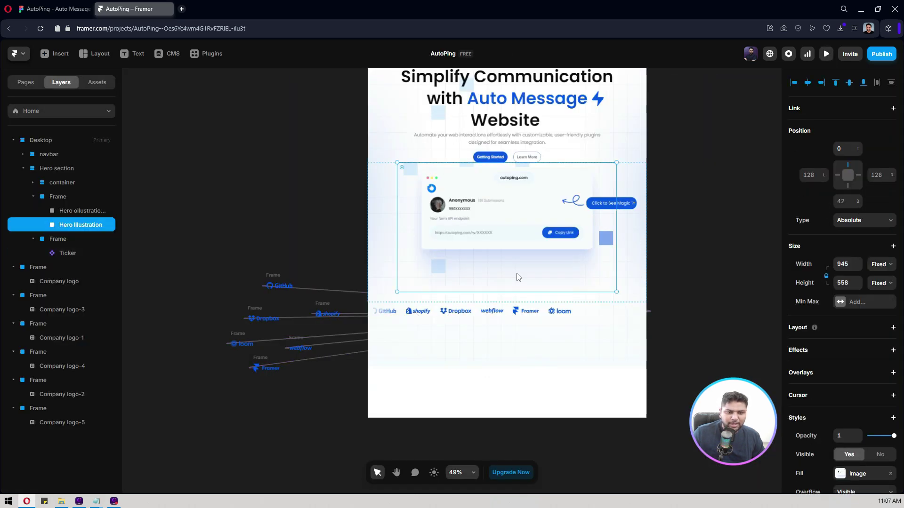
drag(542, 292, 546, 258)
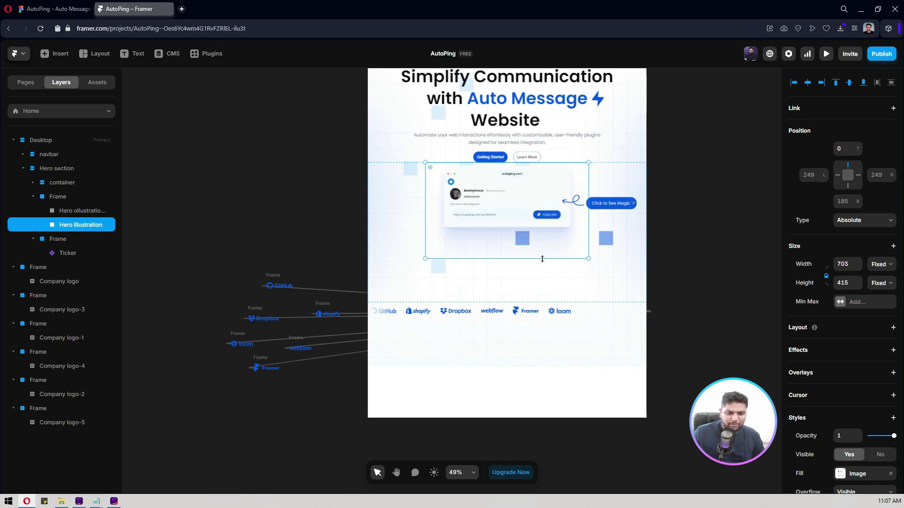
click(605, 198)
key(shift+Up)
key(shift+Up)
key(shift+Up)
key(shift+Up)
key(shift+Up)
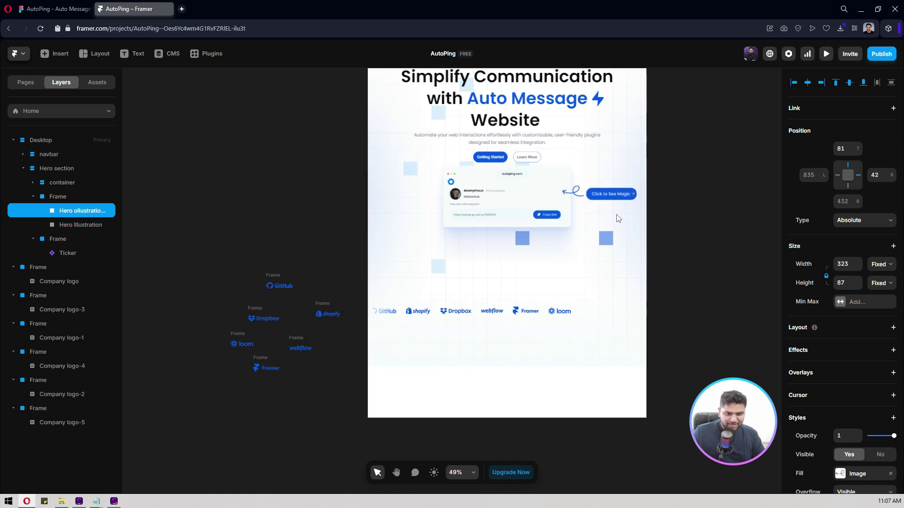
drag(633, 200, 619, 208)
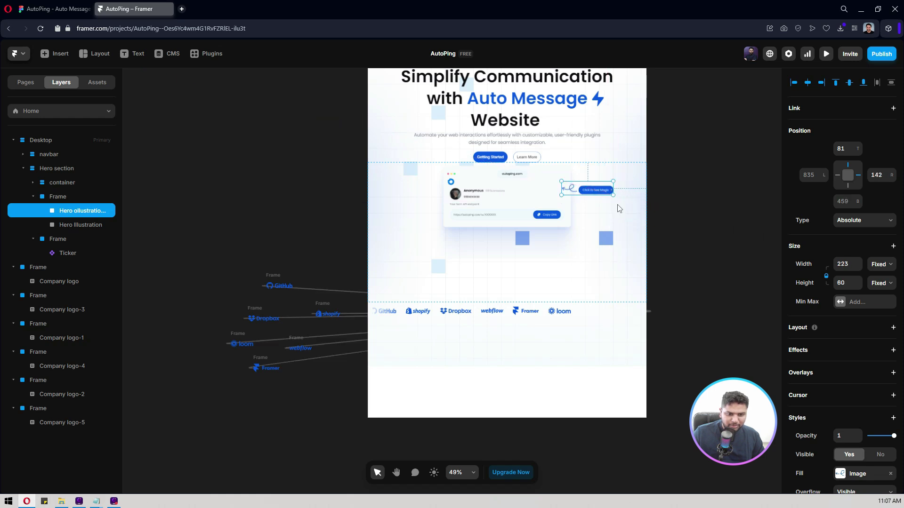
Fit the height of the frame around the hero illustrations to its content and remove the resulting stack layout
click(545, 264)
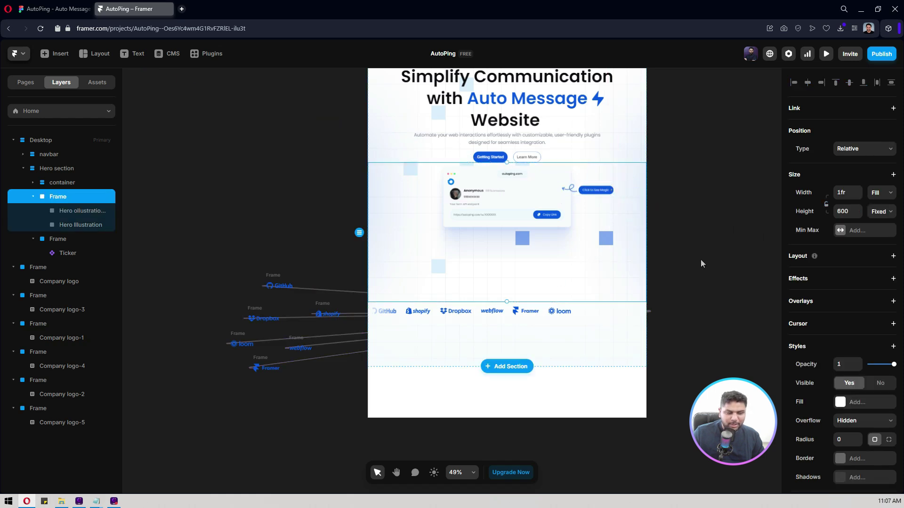
click(880, 215)
click(880, 258)
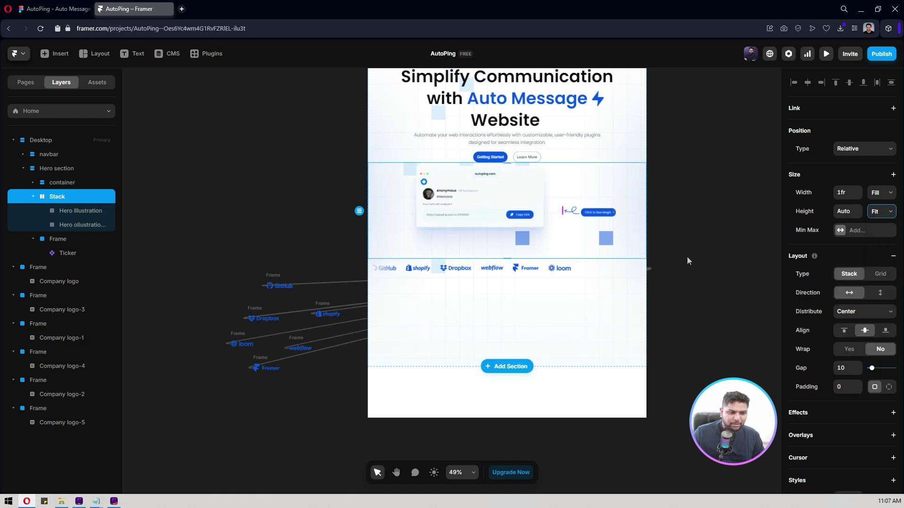
click(892, 255)
Center the hero illustration horizontally in its frame and move the "Click to See Magic" illustration up beside the card's upper right side
click(532, 192)
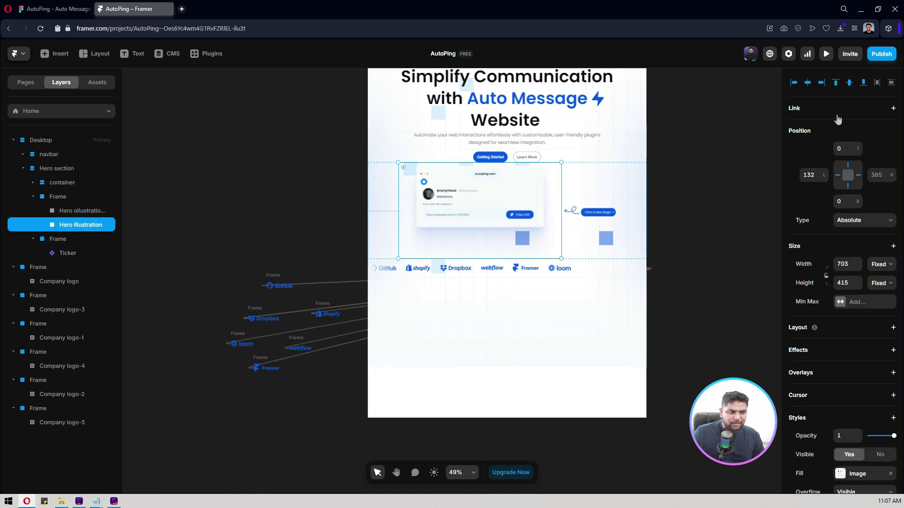
click(613, 210)
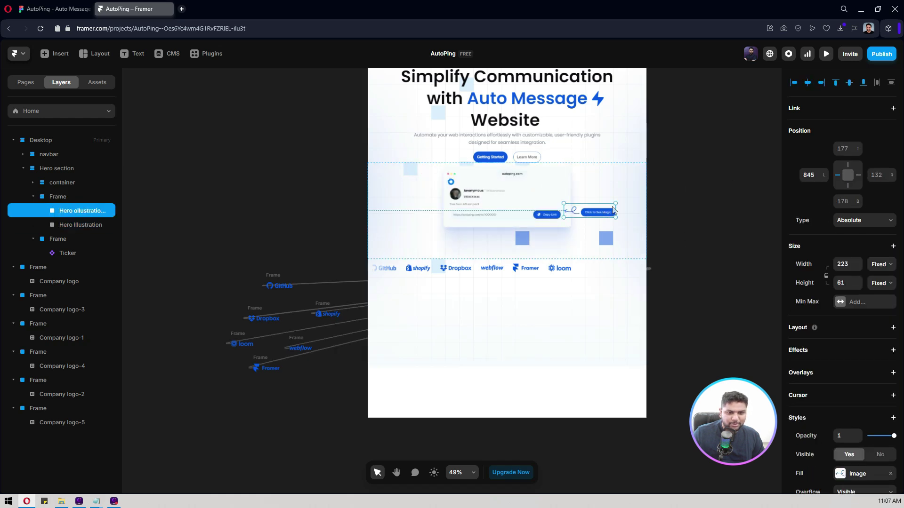
drag(597, 211, 591, 196)
Check the illustration-to-logo spacing in the Figma design, and reduce the Framer illustration frame's height to about 411
click(541, 272)
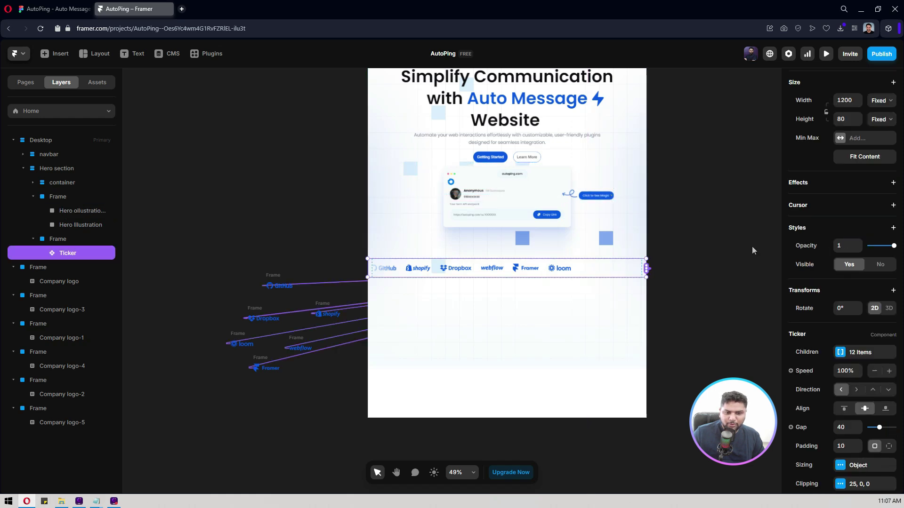
key(ctrl+Tab)
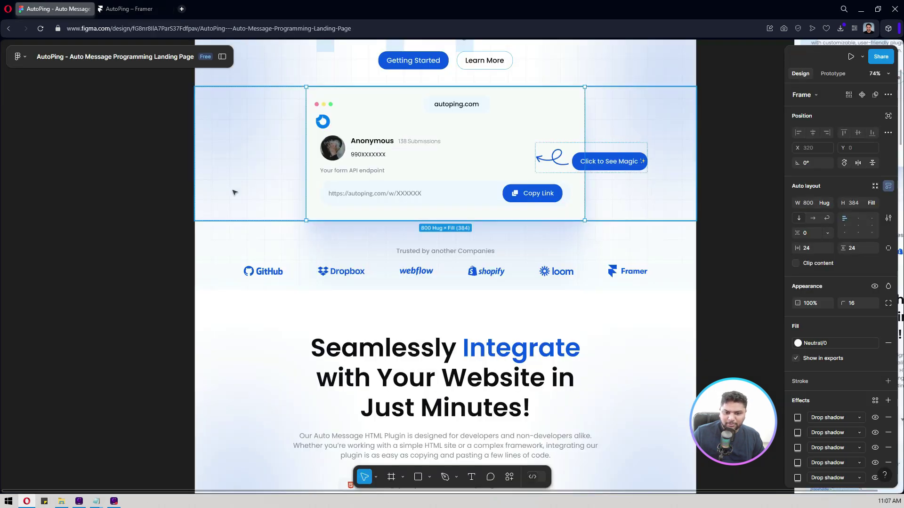
key(ctrl+Tab)
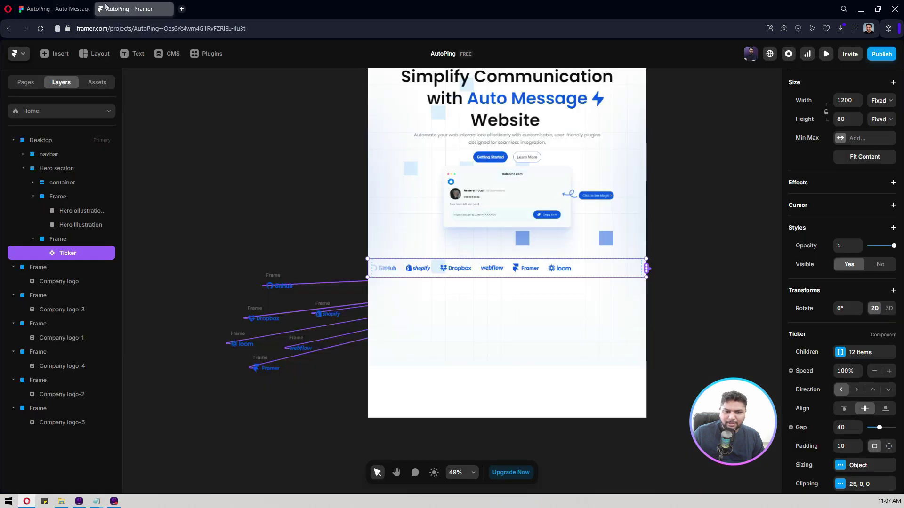
click(474, 241)
click(403, 236)
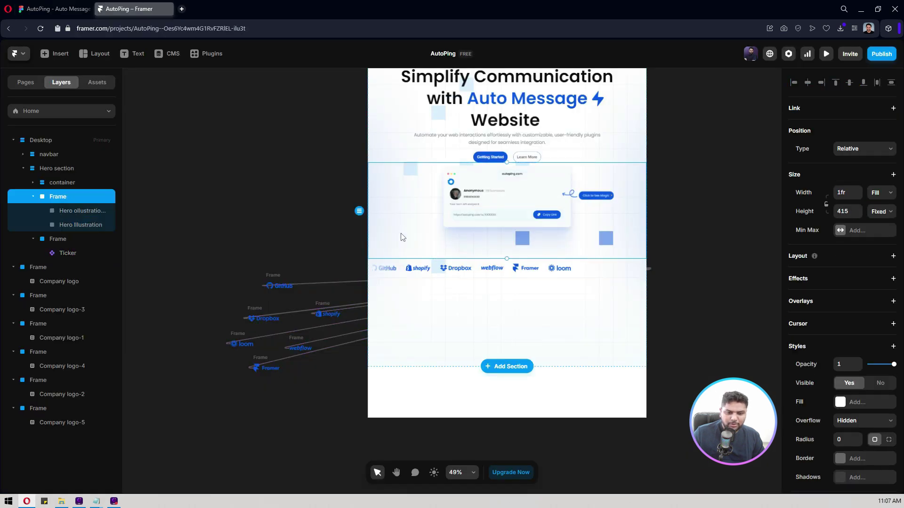
mouse_move(506, 259)
mouse_down()
mouse_move(516, 236)
mouse_move(520, 256)
mouse_up()
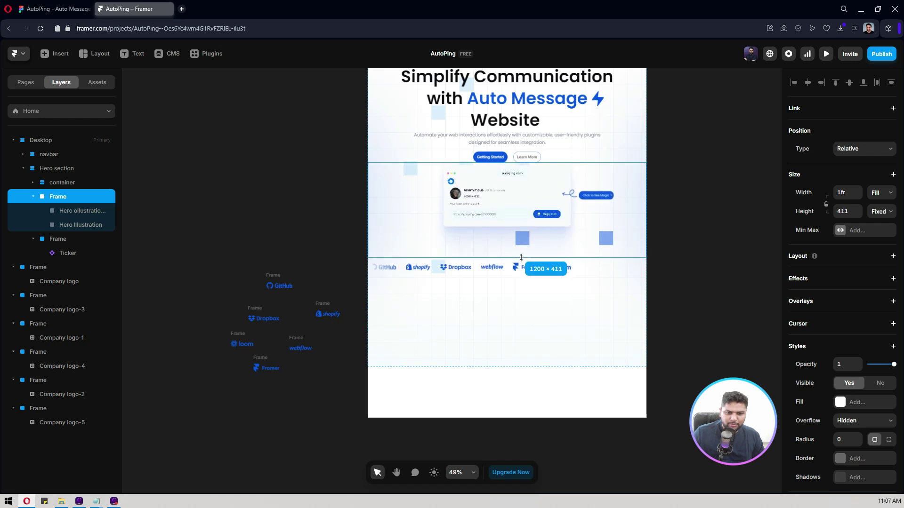
click(698, 235)
drag(699, 235, 691, 307)
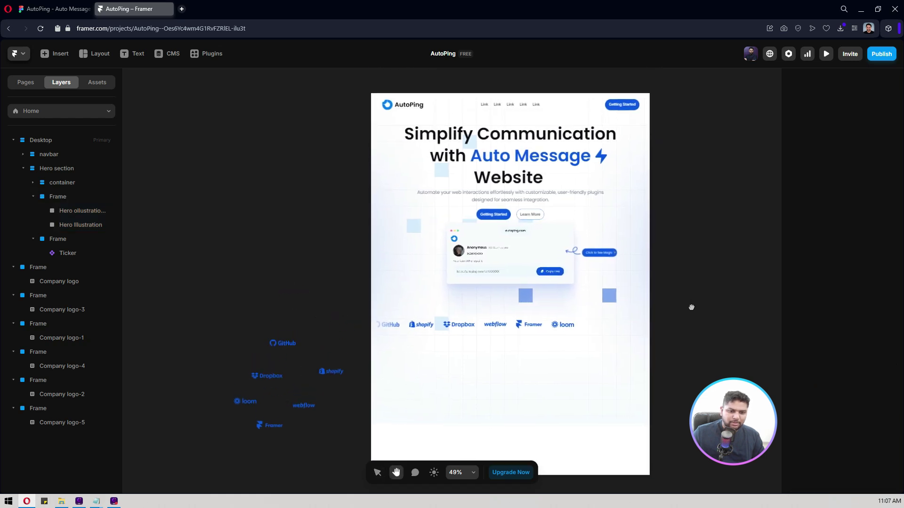
Compare the hero section's illustration size and spacing in the Figma design with the Framer page
click(28, 9)
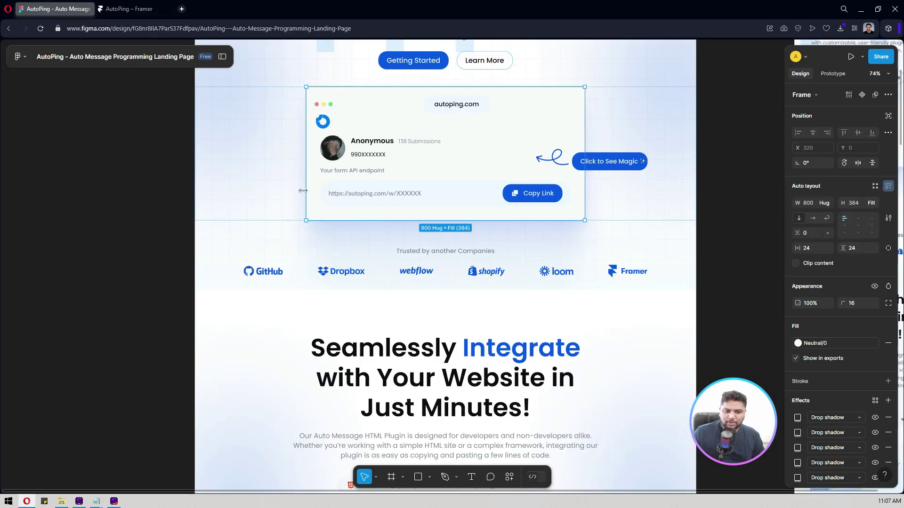
scroll(303, 191, up, 4)
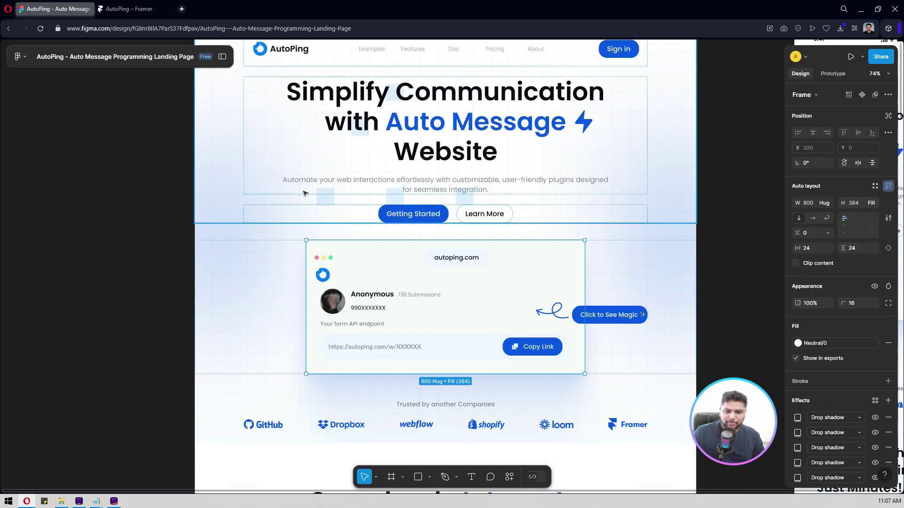
key(ctrl+Tab)
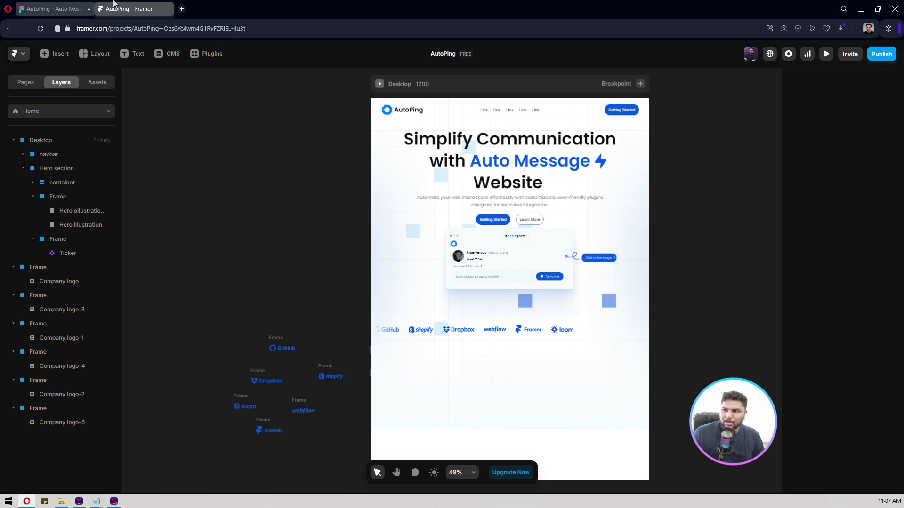
click(92, 7)
click(121, 5)
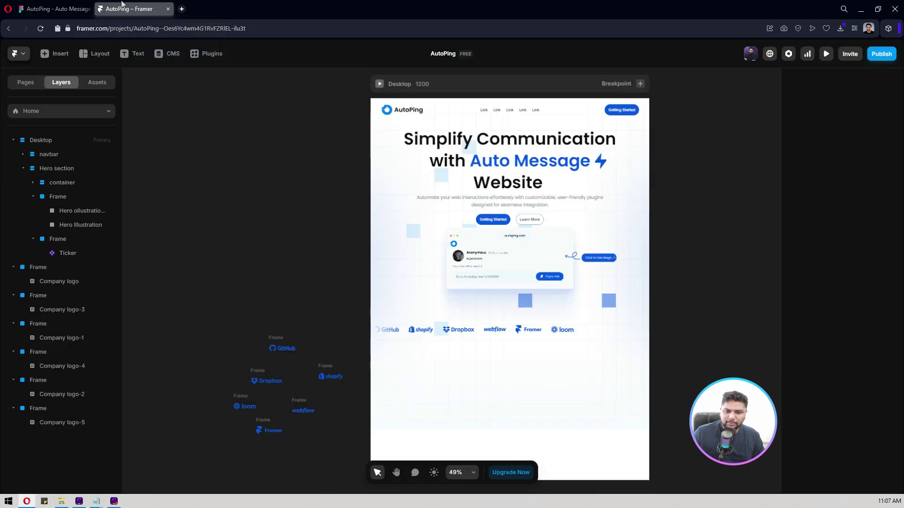
key(ctrl+Tab)
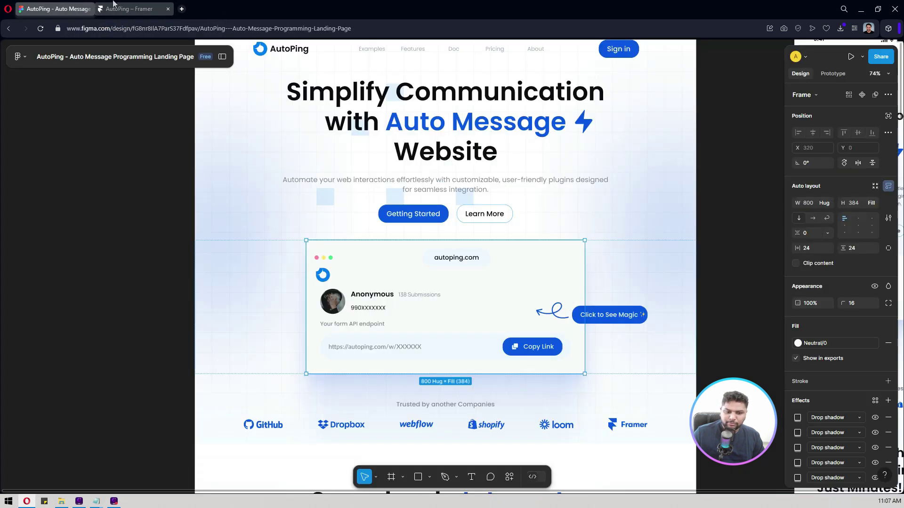
click(113, 3)
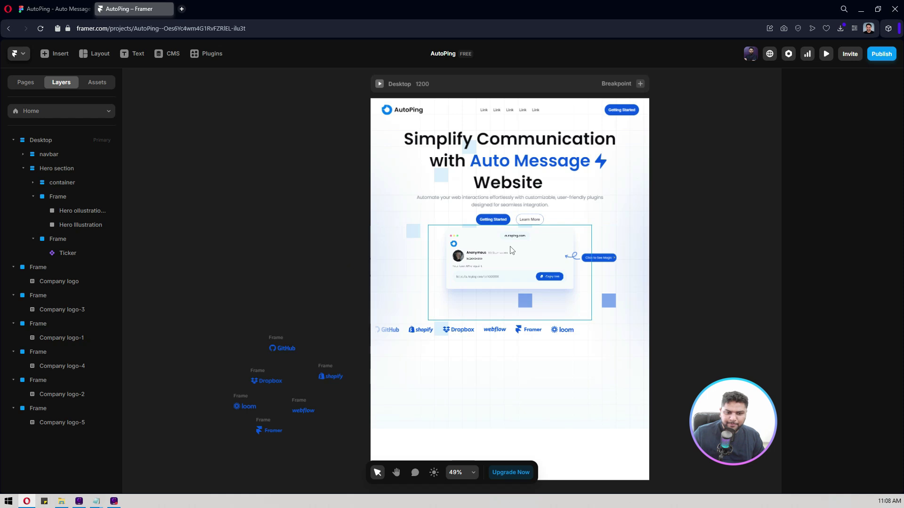
Set the gap between the hero section's stacked items to 40
click(372, 210)
key(ctrl+Tab)
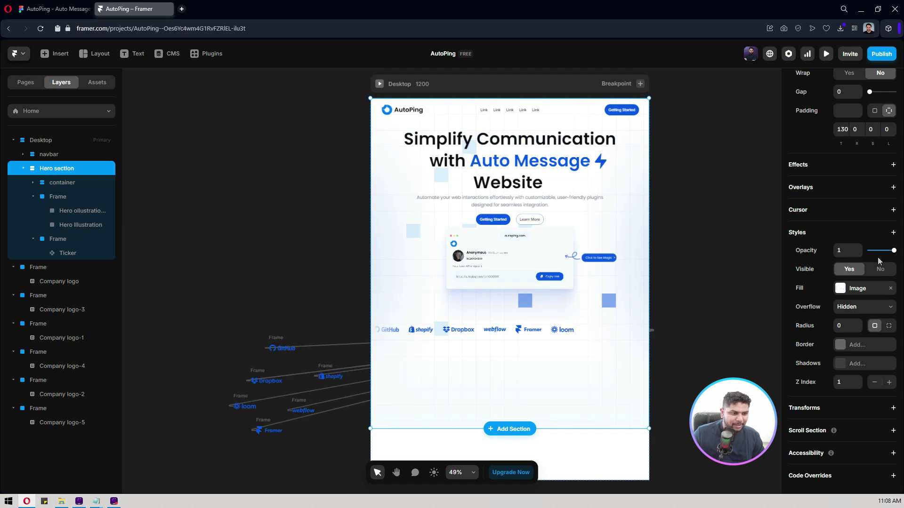
scroll(878, 260, up, 4)
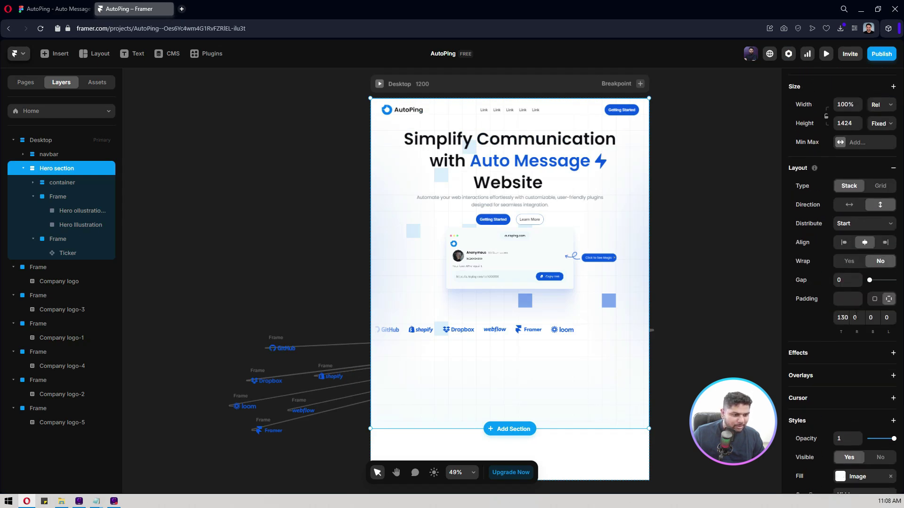
click(846, 282)
text(40)
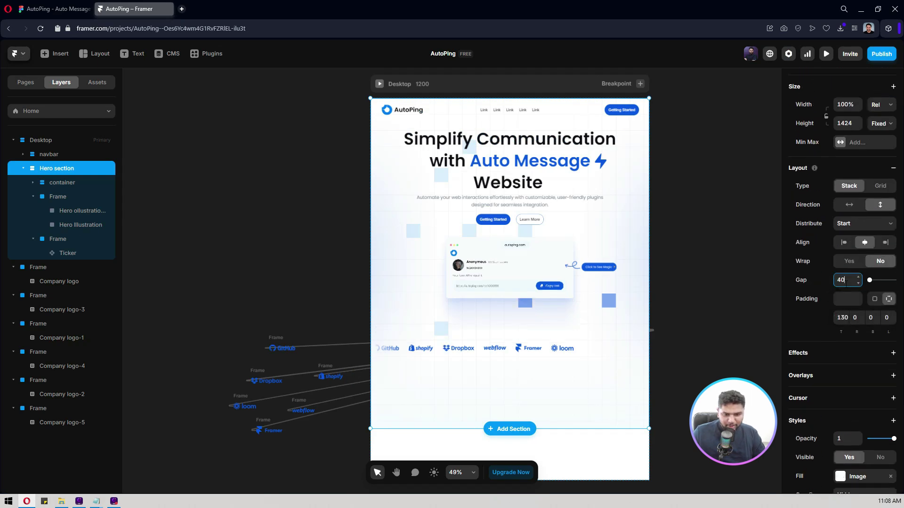
Switch to the Figma design and place a copy of the hero illustration card on the empty canvas beside the desktop page
click(531, 315)
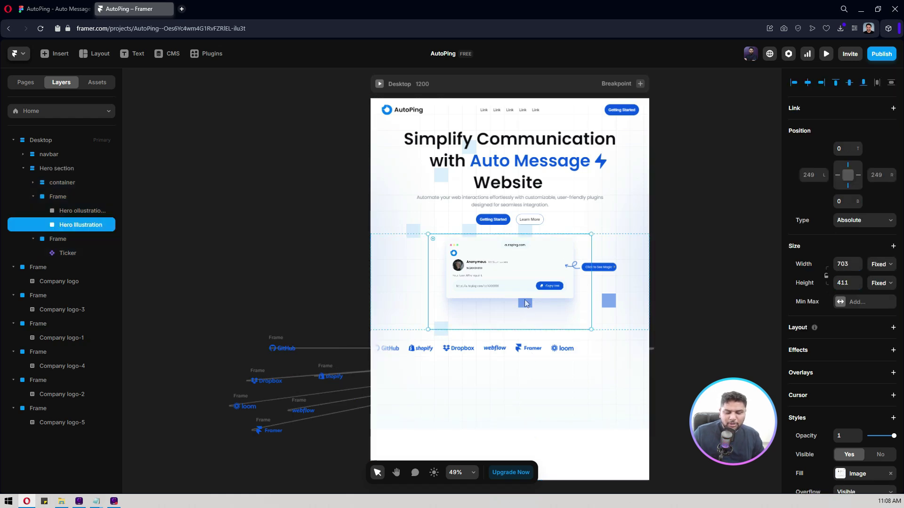
scroll(534, 297, up, 3)
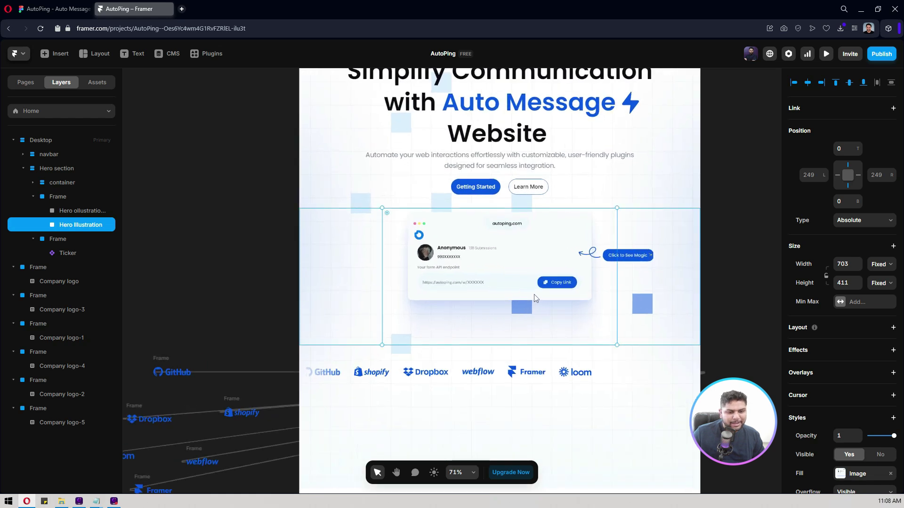
scroll(533, 296, up, 2)
scroll(533, 296, down, 1)
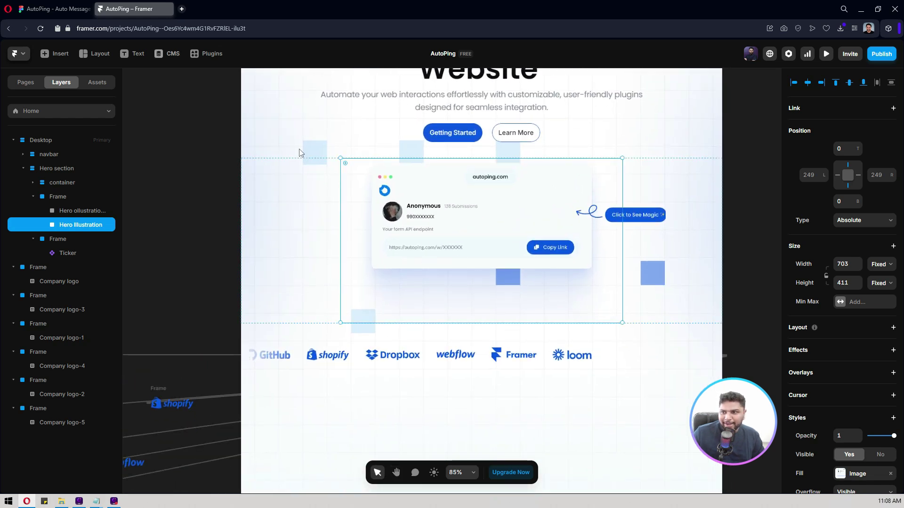
key(ctrl+Tab)
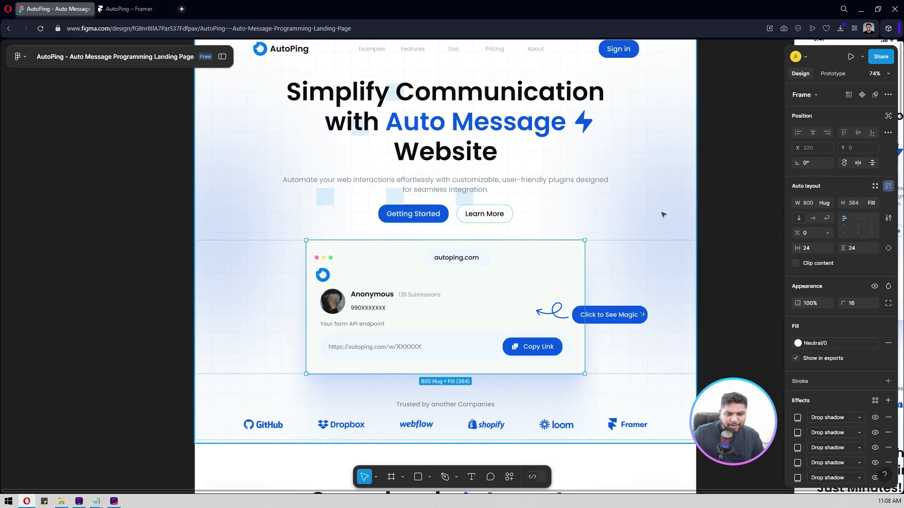
scroll(541, 263, down, 5)
drag(573, 250, 315, 252)
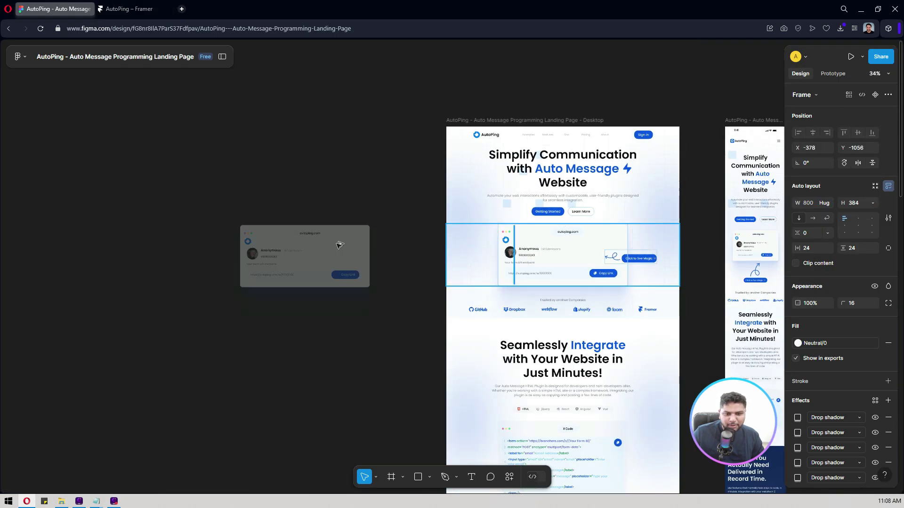
drag(336, 185, 377, 154)
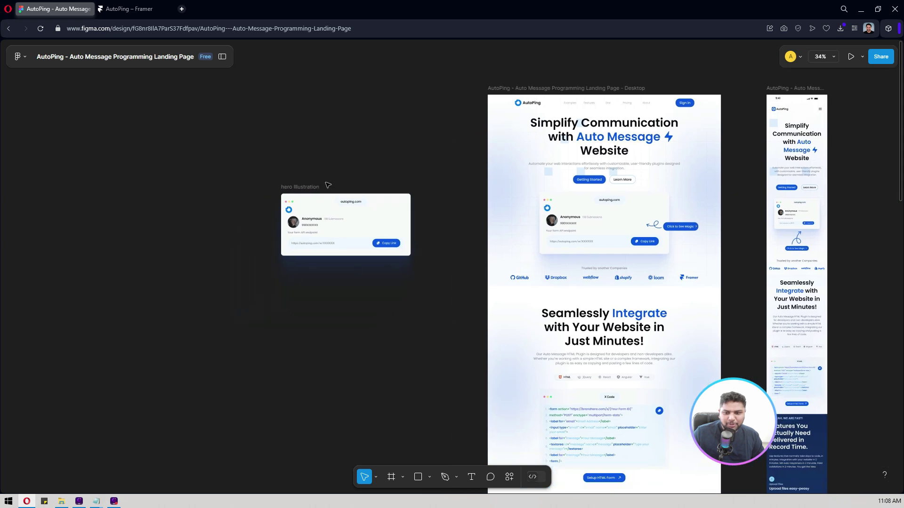
Hide all five drop shadow effects on the copied hero illustration card in Figma
click(151, 5)
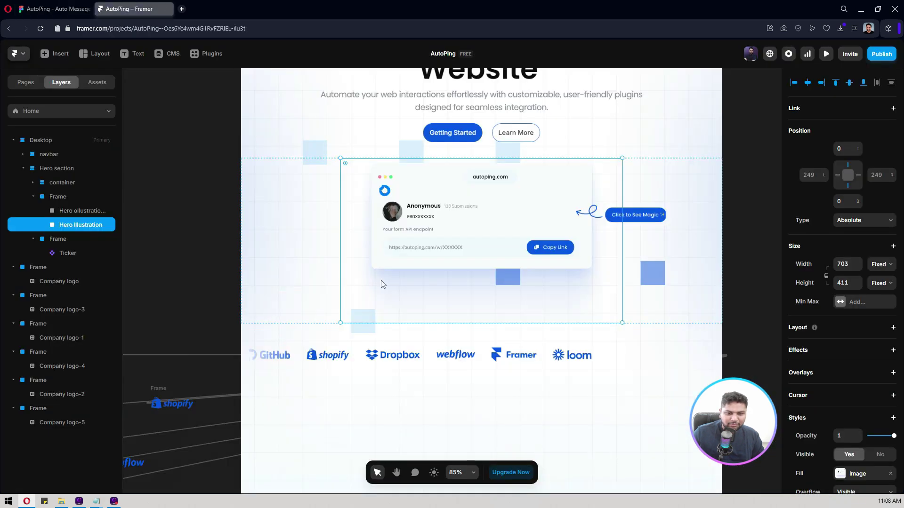
click(75, 6)
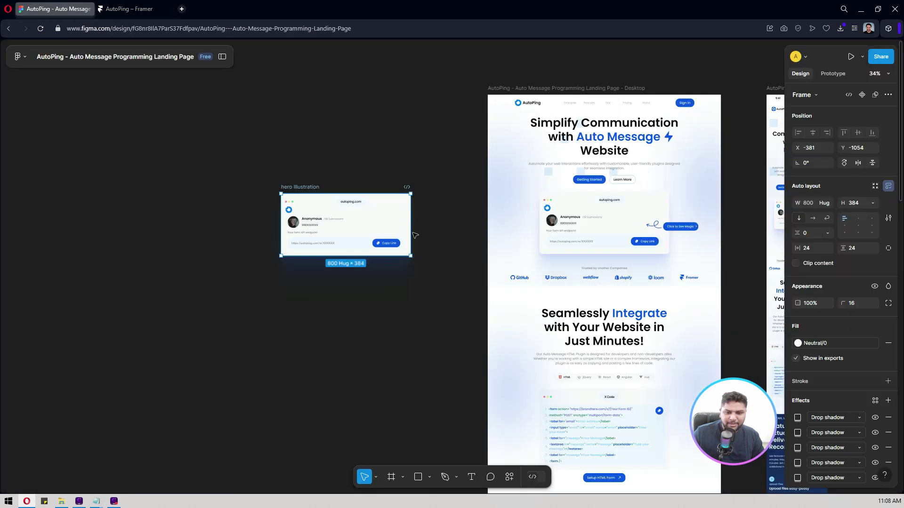
scroll(857, 321, down, 4)
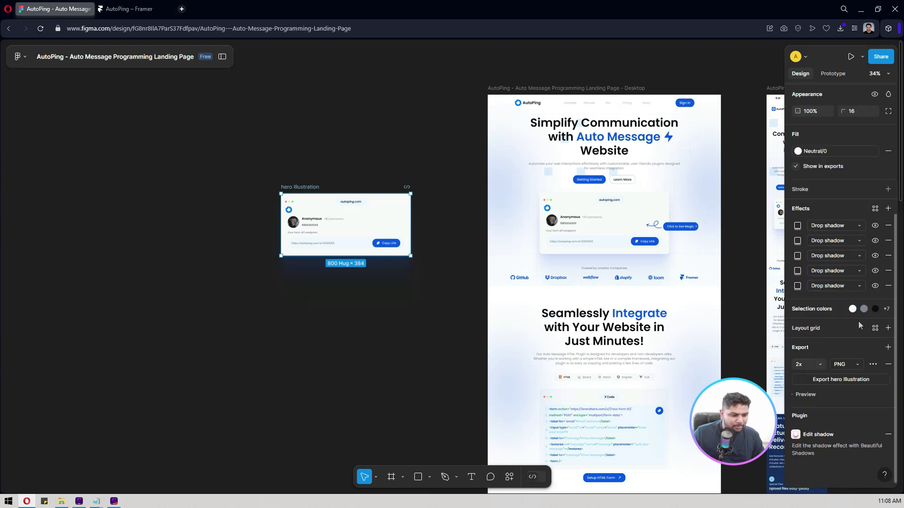
click(874, 285)
click(874, 270)
click(874, 256)
click(874, 240)
click(875, 225)
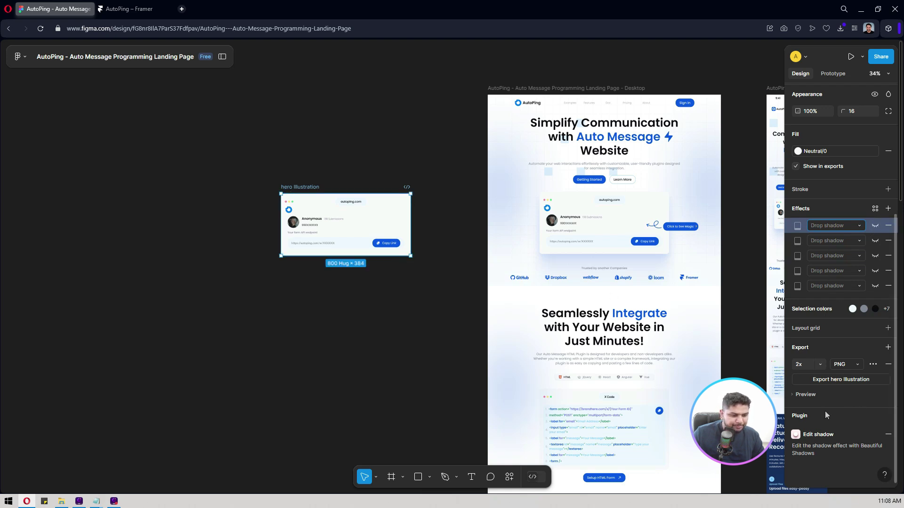
Export the shadowless hero illustration copy as a PNG at 1x scale
click(820, 365)
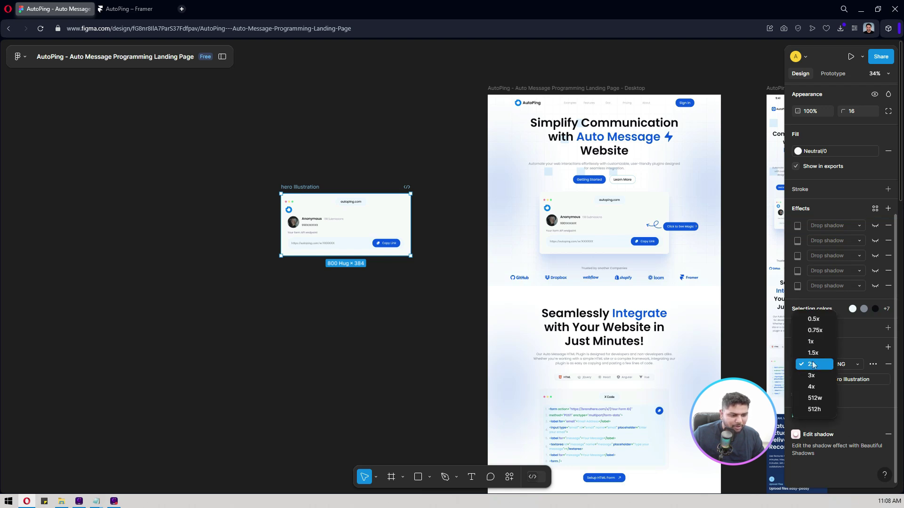
click(812, 342)
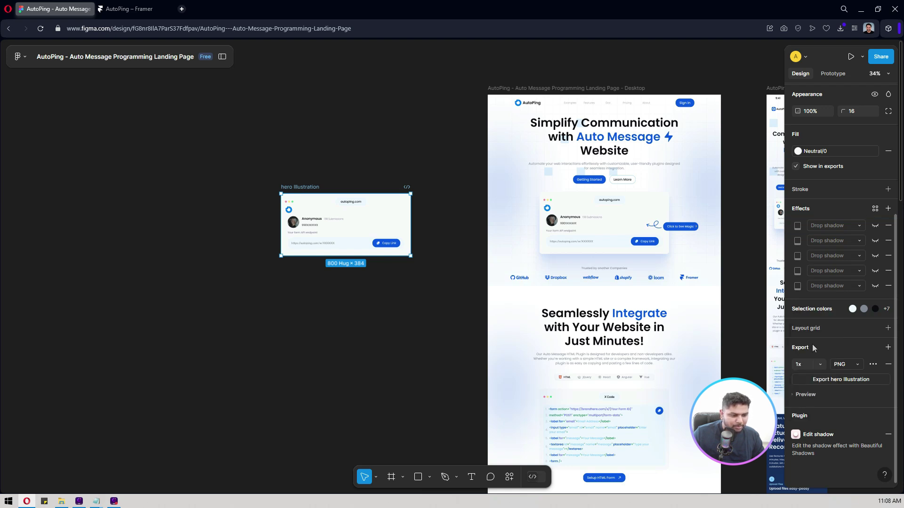
click(837, 380)
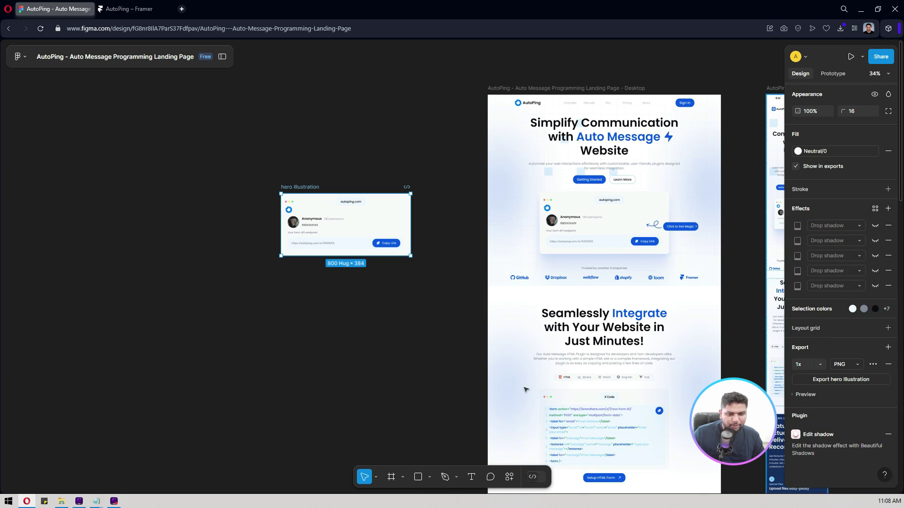
Switch to Framer, upload the downloaded hero illustration.png to the canvas, and move it into the hero illustration frame
click(117, 6)
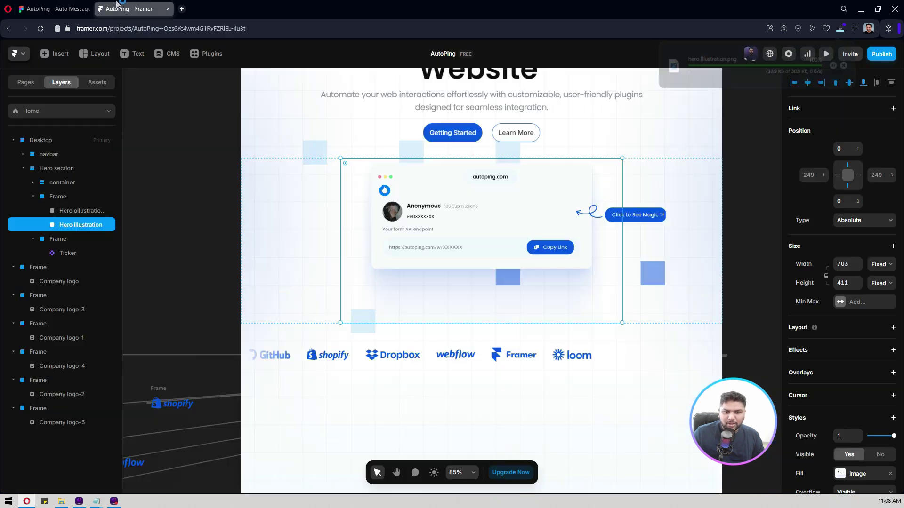
click(729, 231)
scroll(726, 234, down, 1)
drag(735, 231, 455, 223)
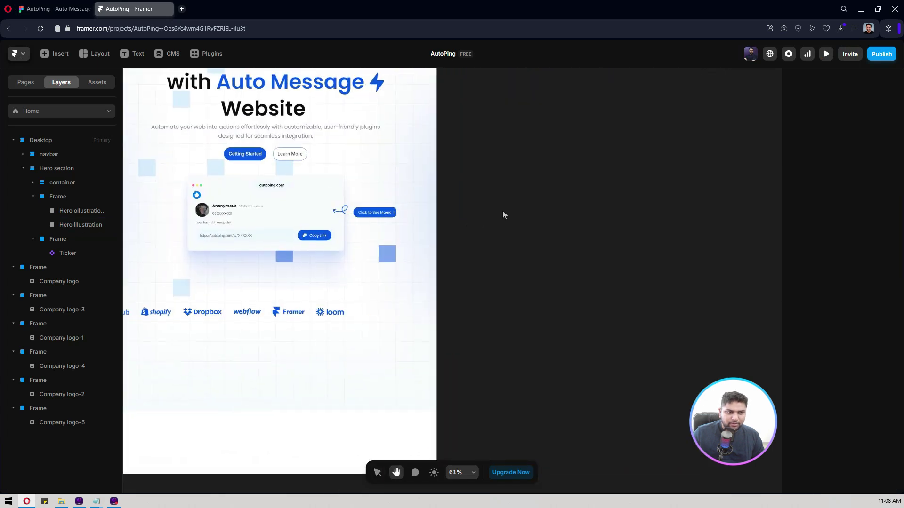
click(840, 29)
drag(724, 88, 534, 223)
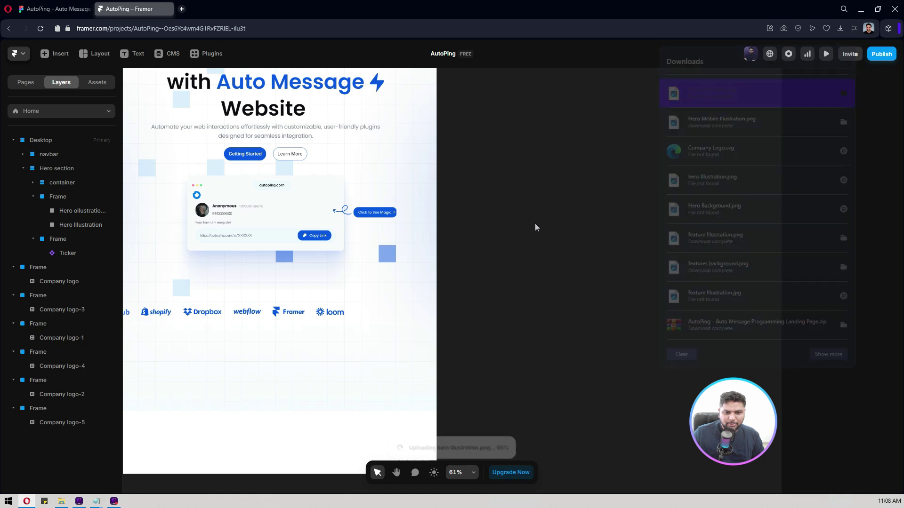
drag(570, 137, 783, 143)
drag(770, 222, 410, 232)
Delete the old hero illustration, then align the new one to the horizontal center and top edge of its frame
click(552, 206)
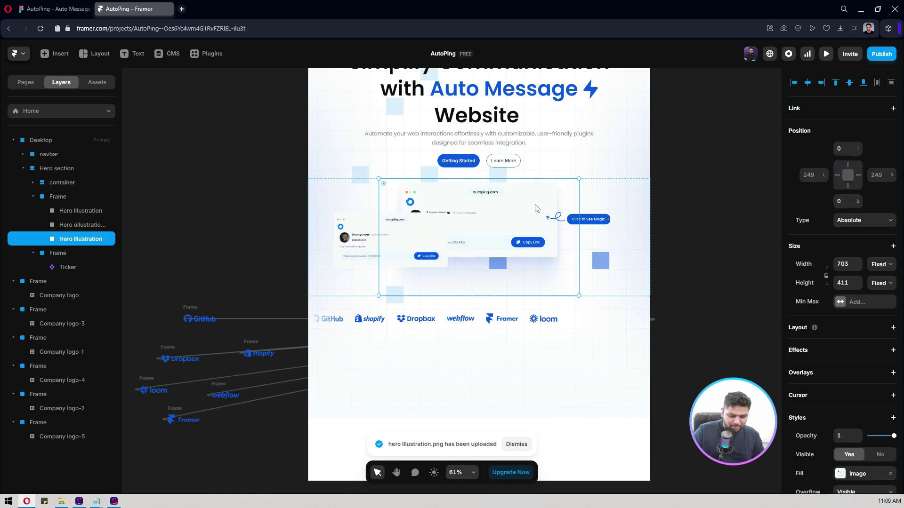
key(Delete)
key(Tab)
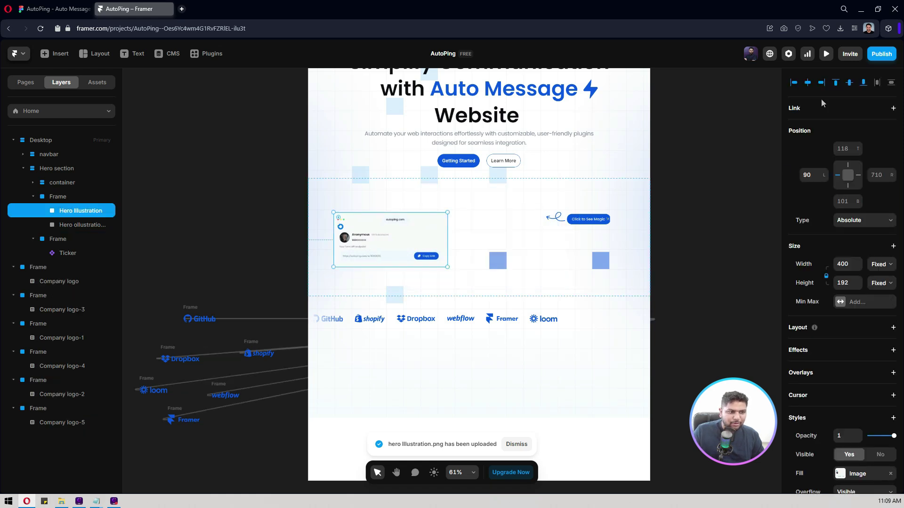
click(807, 82)
click(835, 83)
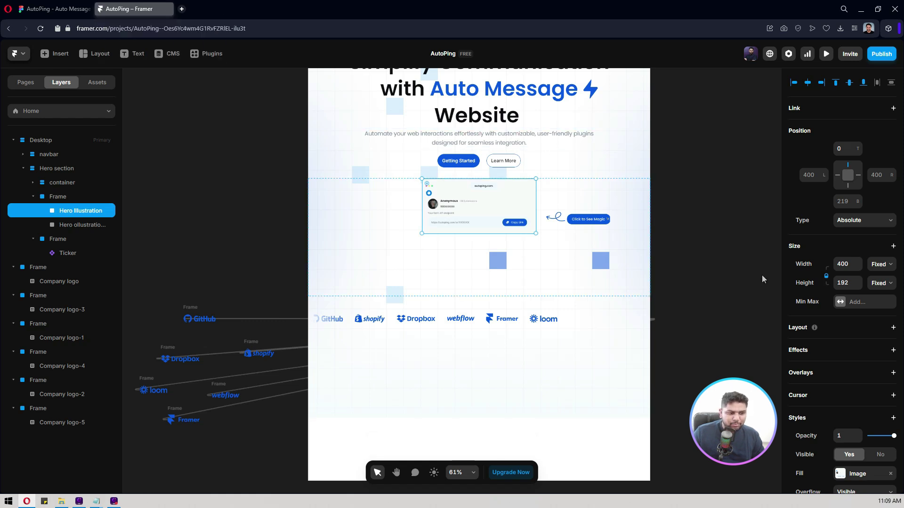
Set the new hero illustration's width to 800 with its proportions locked
text(8)
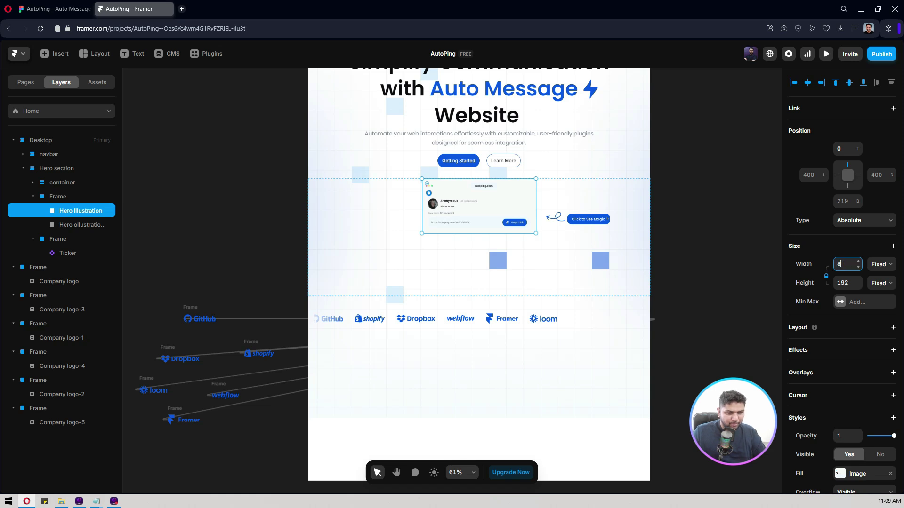
text(00)
key(Return)
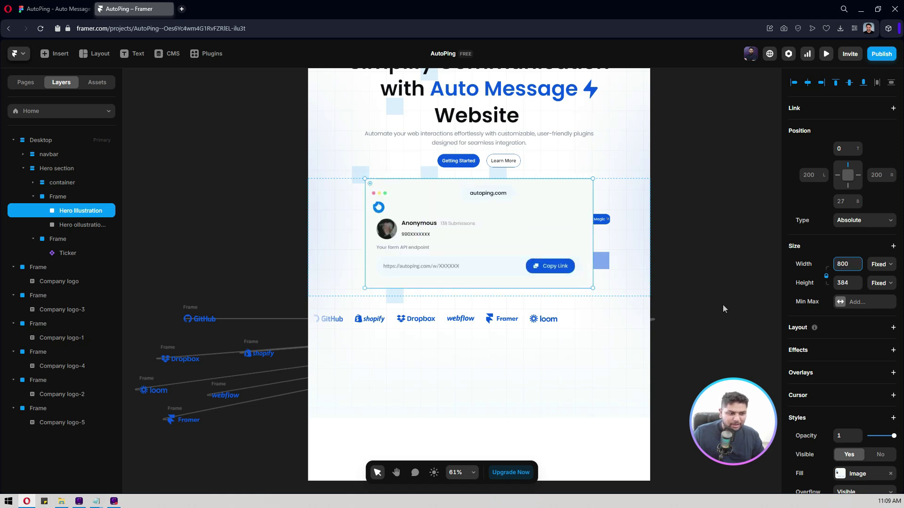
click(803, 115)
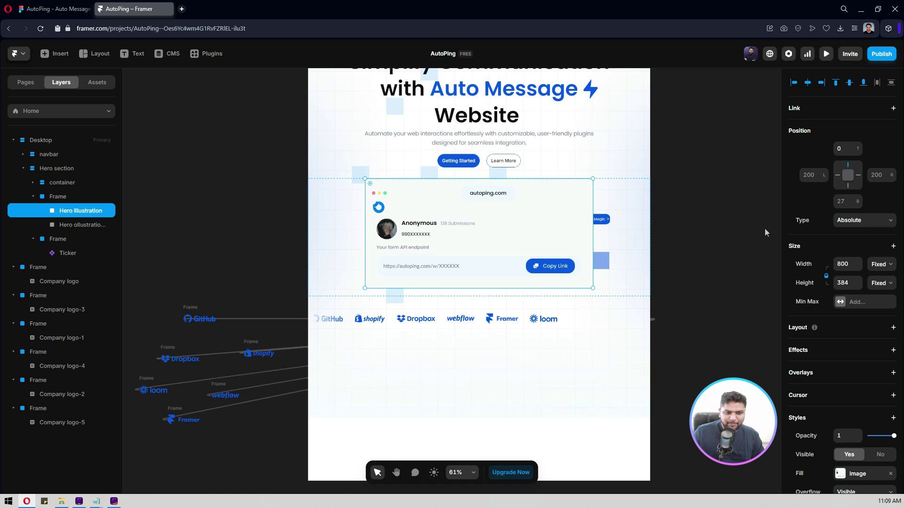
Bring the "Click to See Magic" illustration in front of the hero card and shift it outward over the card's right edge
click(603, 219)
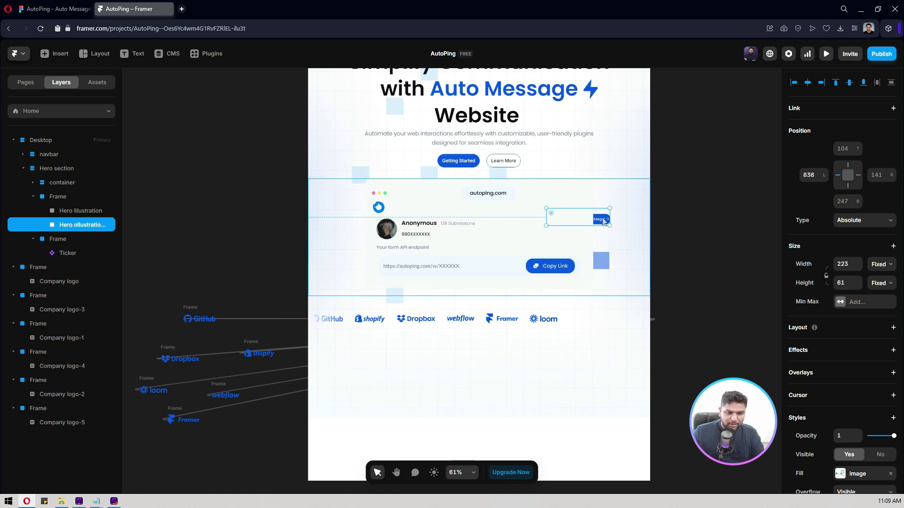
right_click(603, 221)
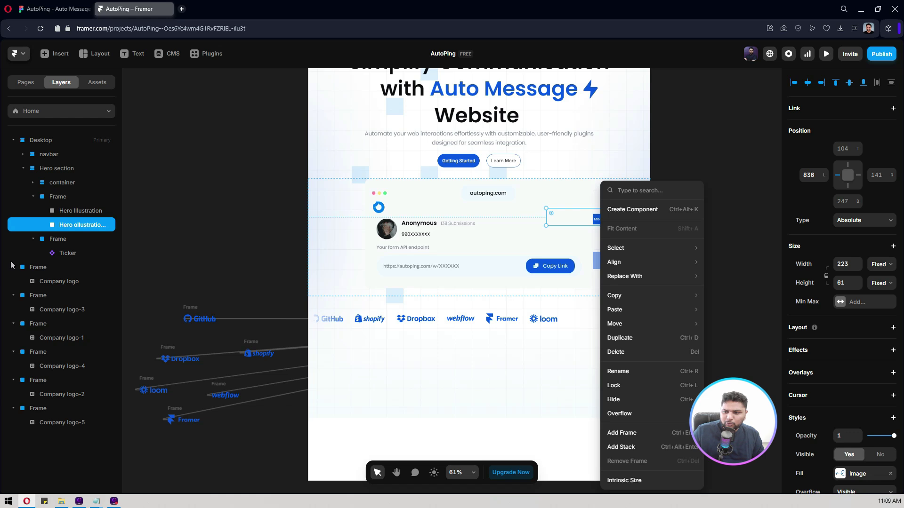
mouse_move(71, 220)
mouse_down()
mouse_move(65, 225)
mouse_move(72, 209)
mouse_up()
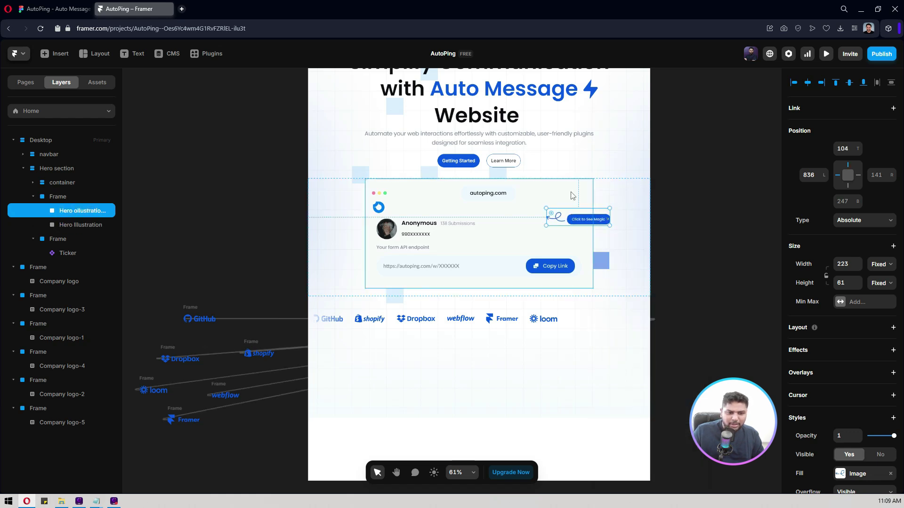
drag(579, 219, 646, 229)
click(712, 222)
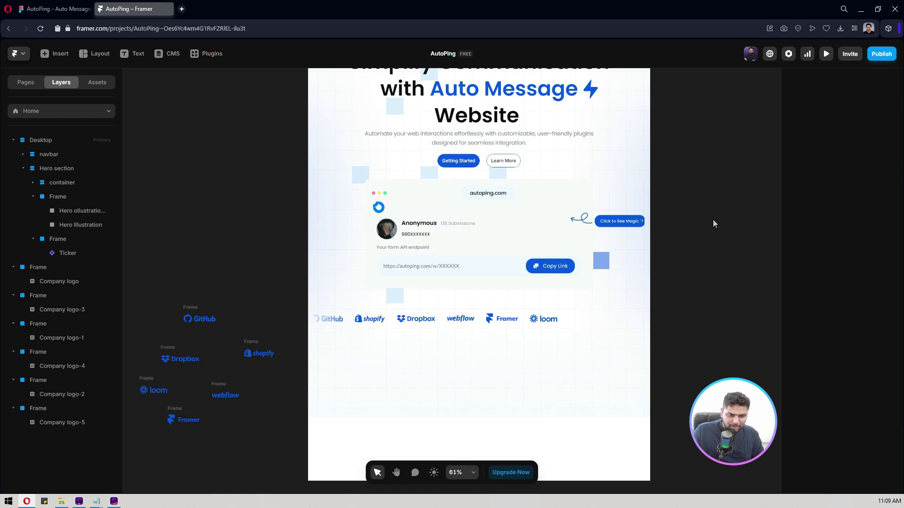
Compare the new hero card's placement in Framer with the card, callout and logo spacing in the Figma design
click(439, 224)
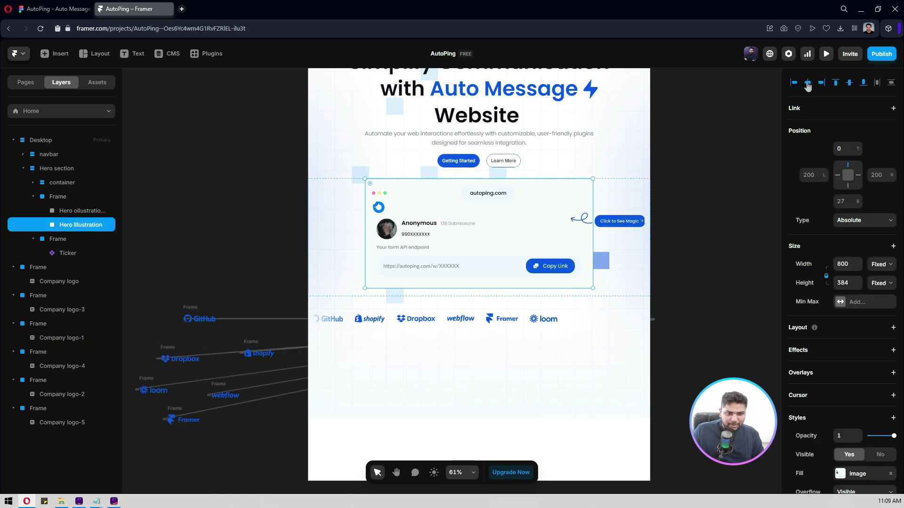
click(701, 254)
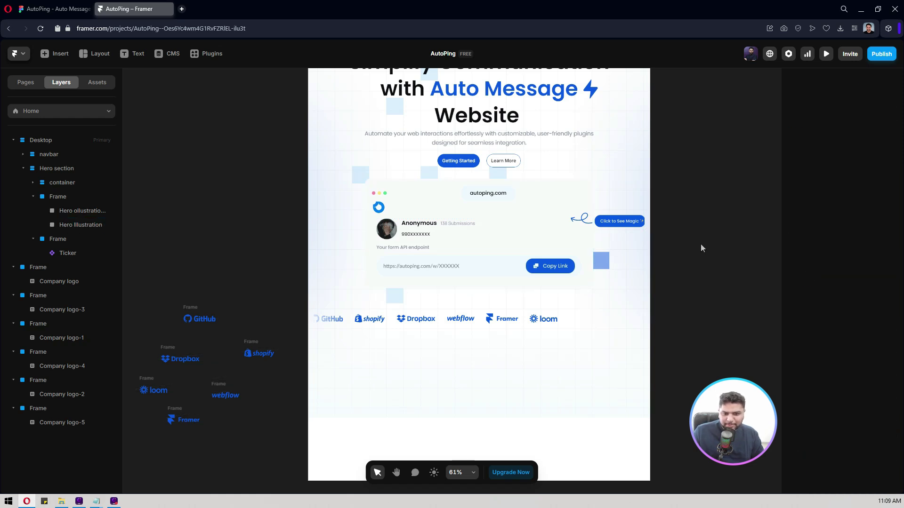
click(494, 214)
click(78, 5)
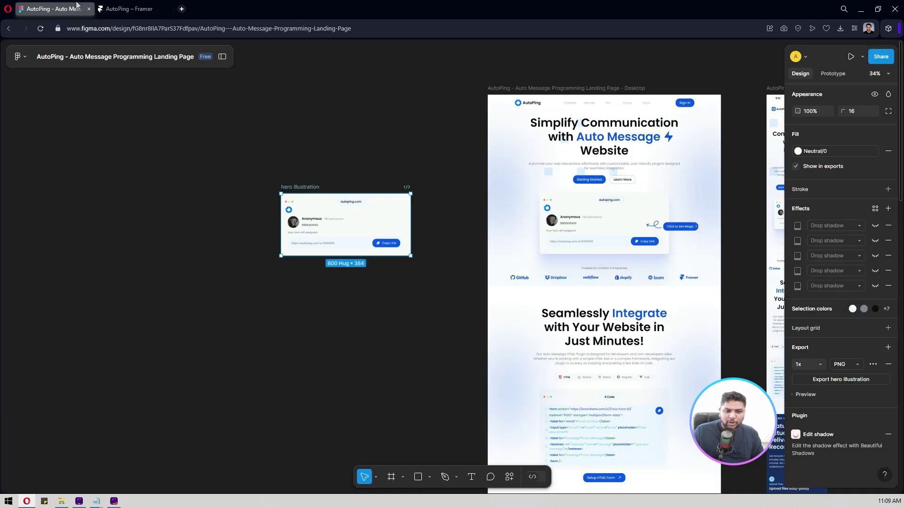
click(448, 140)
scroll(647, 228, up, 5)
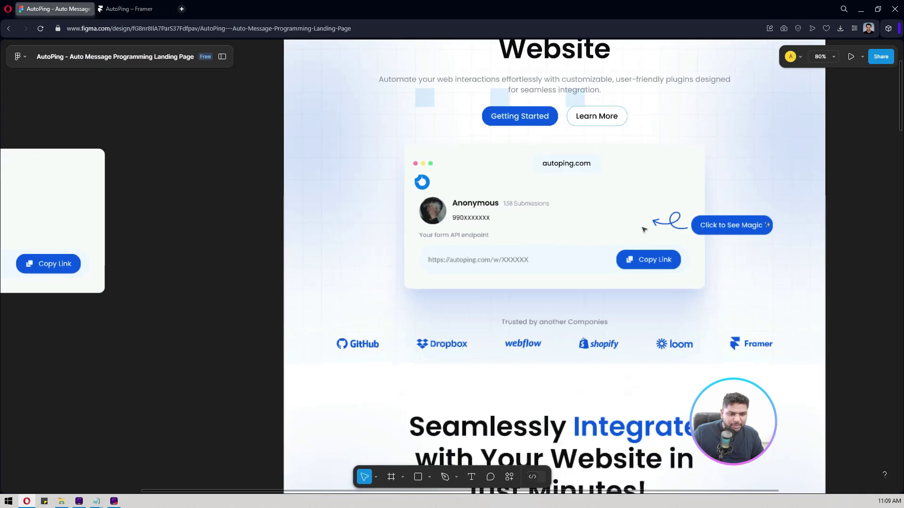
drag(642, 212, 541, 181)
Switch to Framer and set the height of the hero illustrations' parent frame to fit its content
click(127, 9)
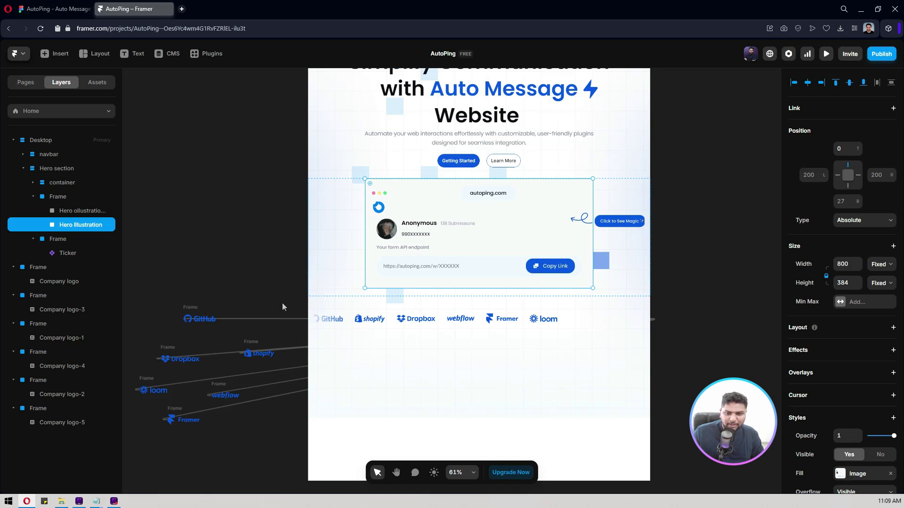
click(320, 277)
click(888, 213)
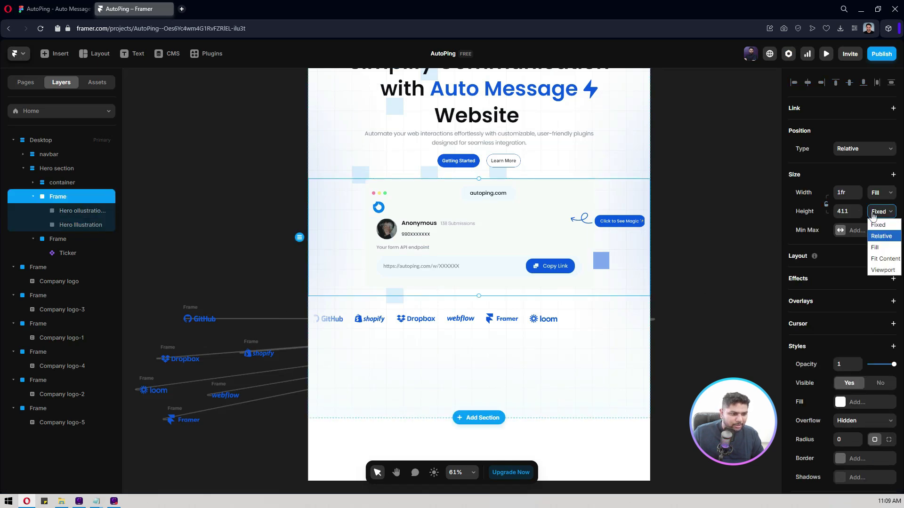
click(880, 257)
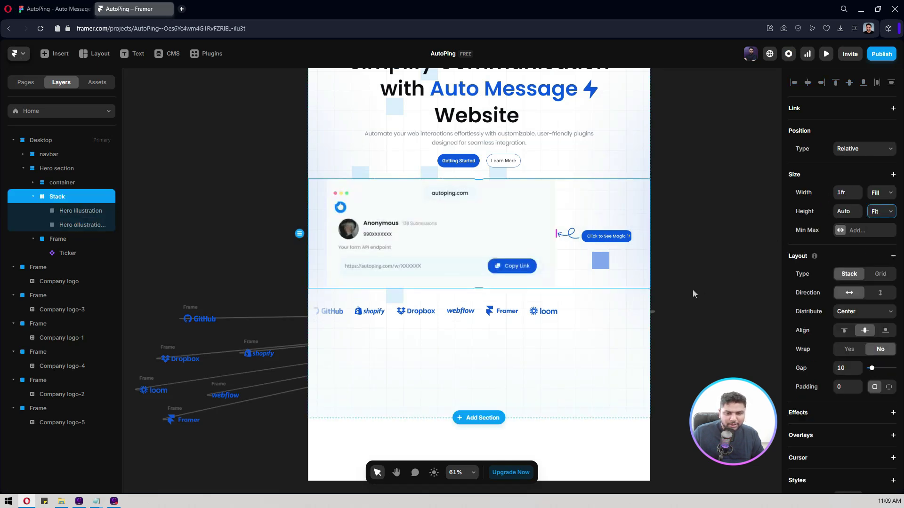
click(689, 243)
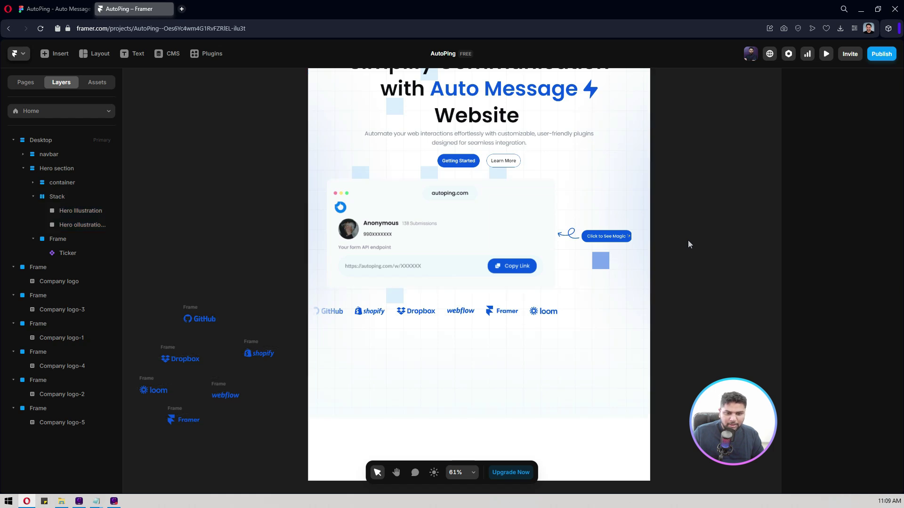
Remove the stack layout from the container holding the hero card and callout
click(459, 224)
click(612, 193)
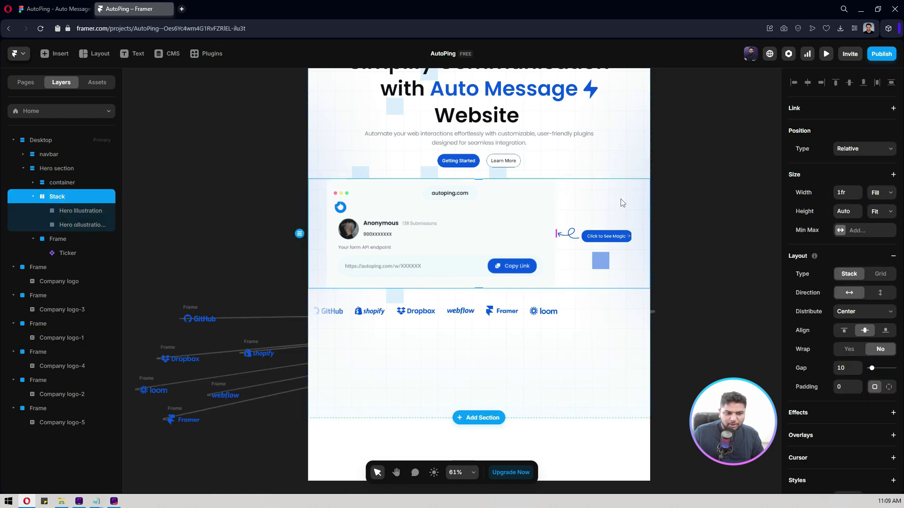
click(893, 257)
Center the hero card horizontally in its frame and move the "Click to See Magic" callout up and outward over the card's right edge
click(464, 233)
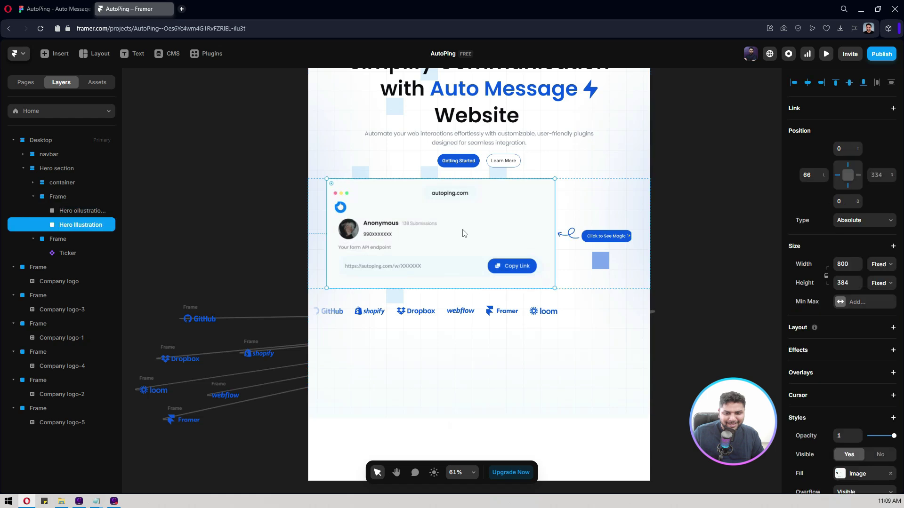
click(807, 82)
click(591, 235)
drag(590, 236, 603, 220)
click(712, 219)
key(space)
drag(712, 220, 700, 205)
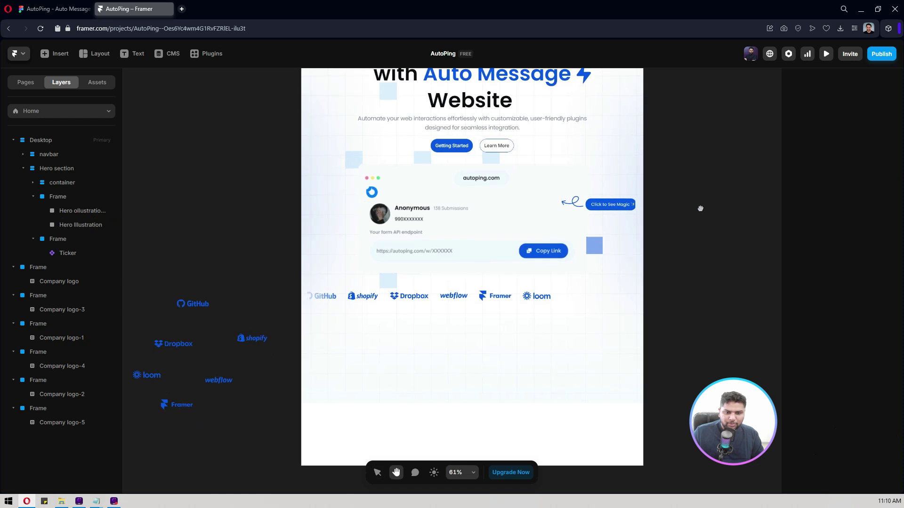
Add an outside box shadow in blue #0A58EB to the hero card illustration
click(574, 226)
scroll(830, 264, down, 3)
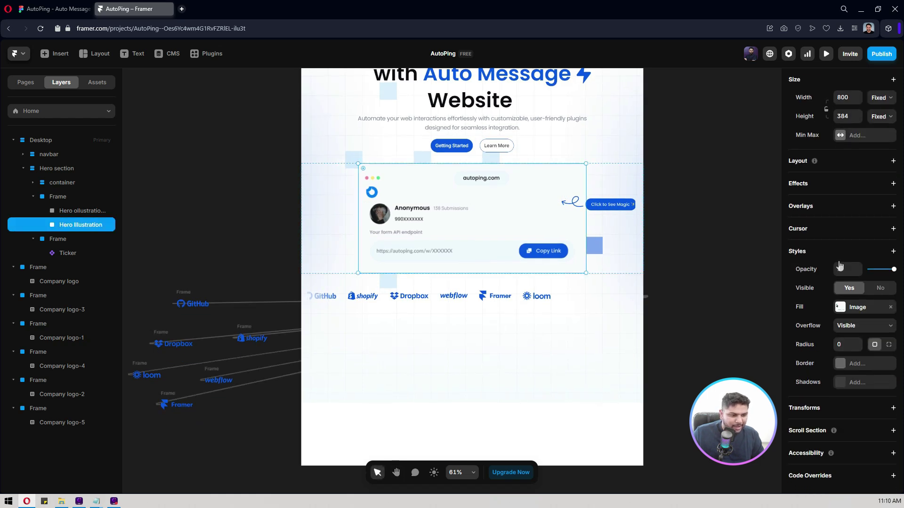
click(843, 382)
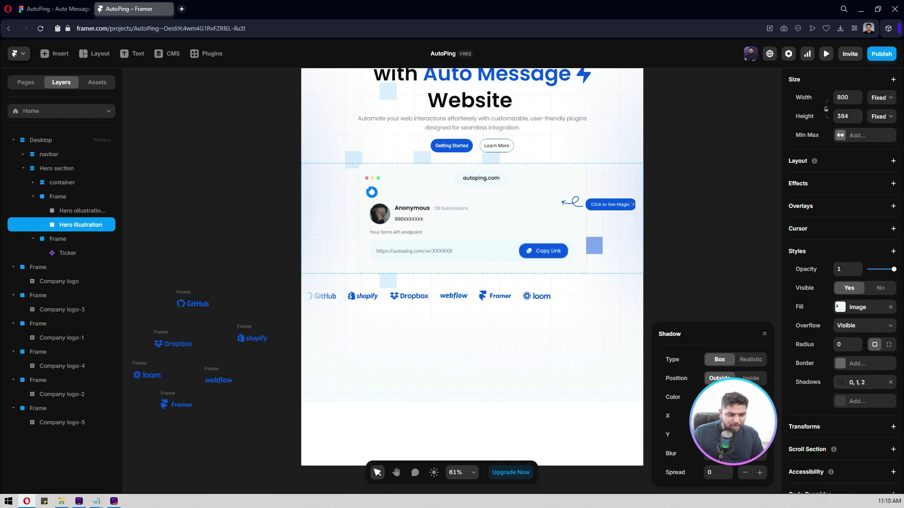
click(713, 397)
click(682, 471)
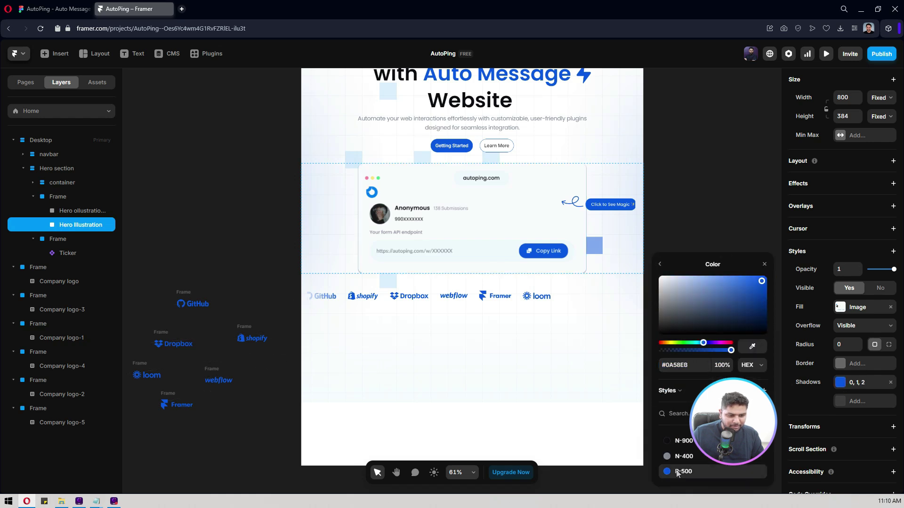
click(665, 265)
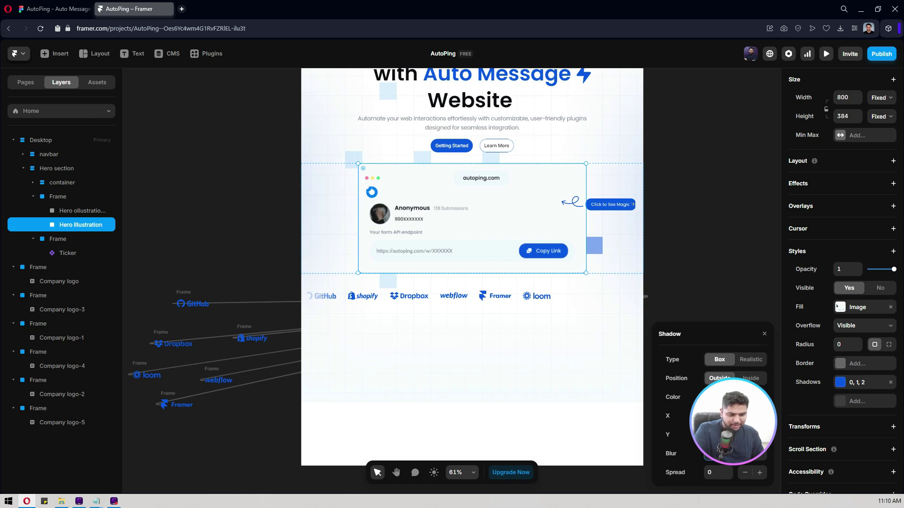
Try a Y offset of 32 and a blur of 40 on the hero card's shadow, then remove the shadow
text(16)
key(Return)
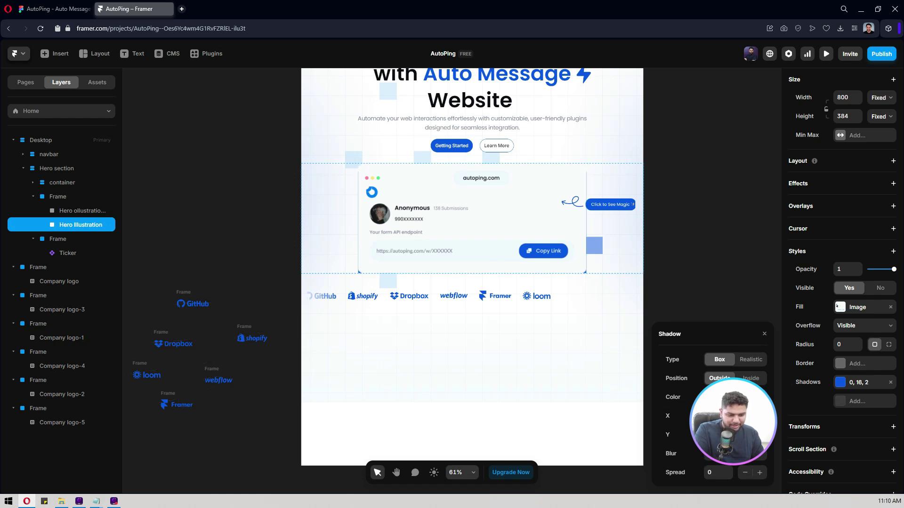
text(32)
key(Return)
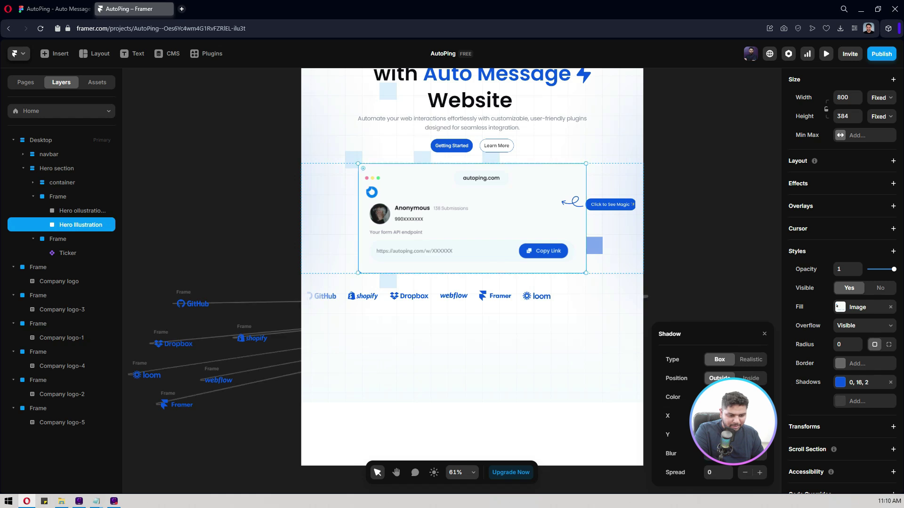
text(40)
key(Return)
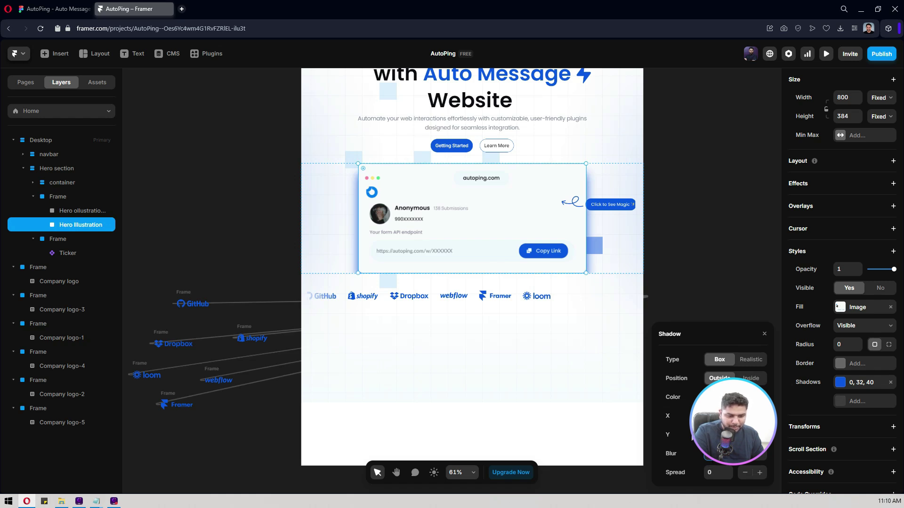
click(887, 382)
click(758, 258)
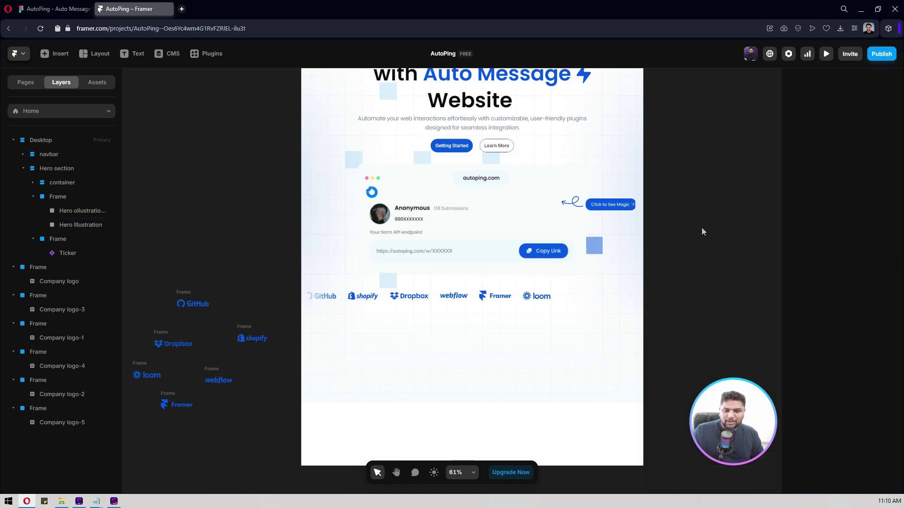
Shorten the hero section by pulling its bottom edge up to just below the company-logo ticker
scroll(702, 232, up, 2)
key(space)
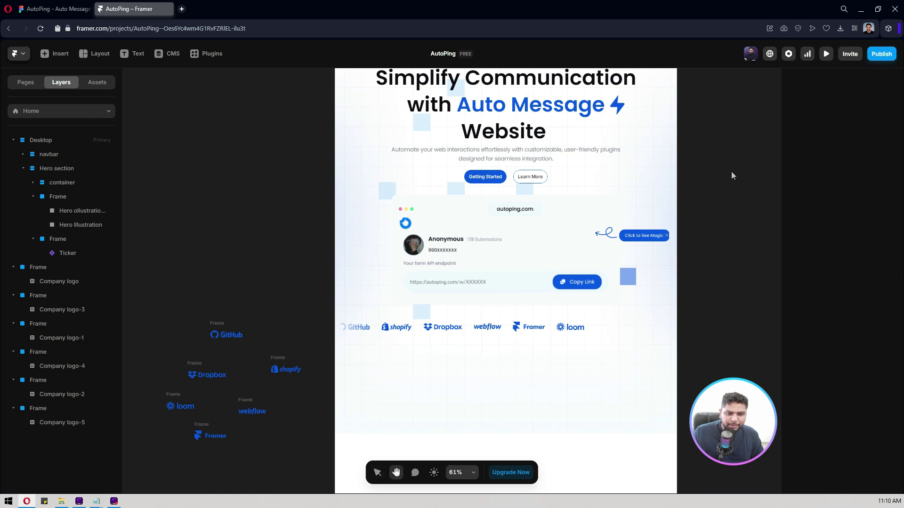
drag(732, 175, 733, 198)
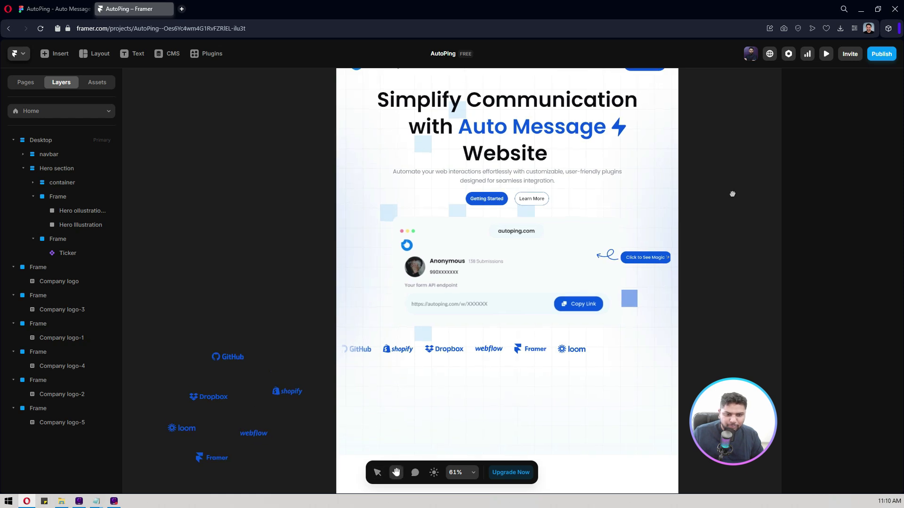
click(479, 352)
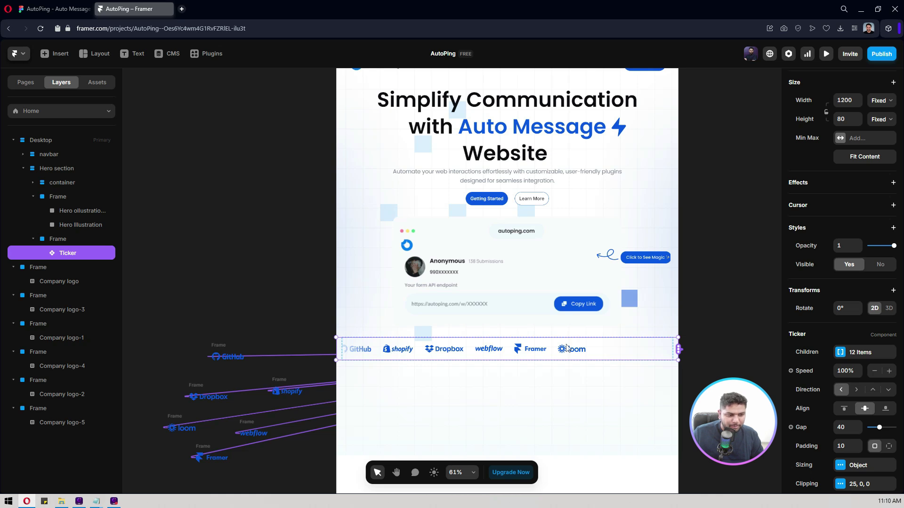
scroll(568, 349, up, 3)
scroll(568, 347, down, 3)
click(595, 395)
drag(574, 439, 584, 359)
click(738, 236)
scroll(720, 238, up, 3)
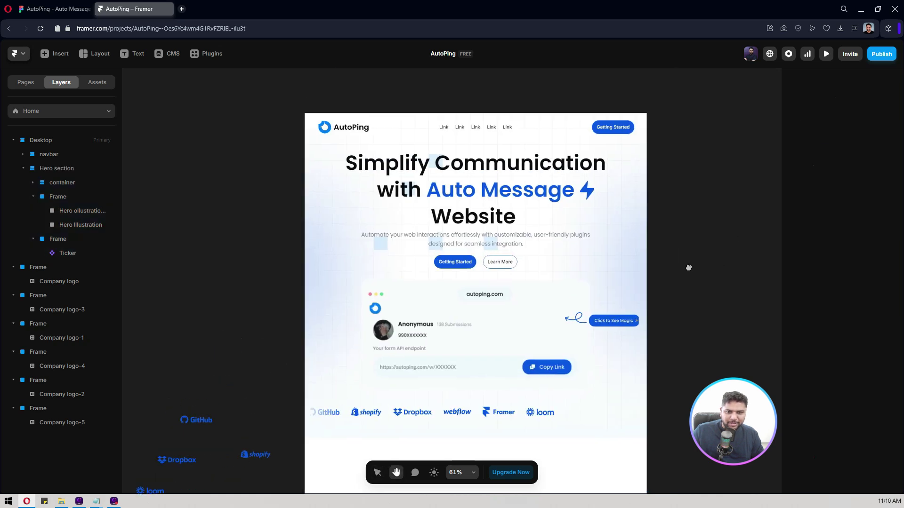
Switch to the Figma design and examine its hero section from the navbar down to the company logos
key(ctrl+Tab)
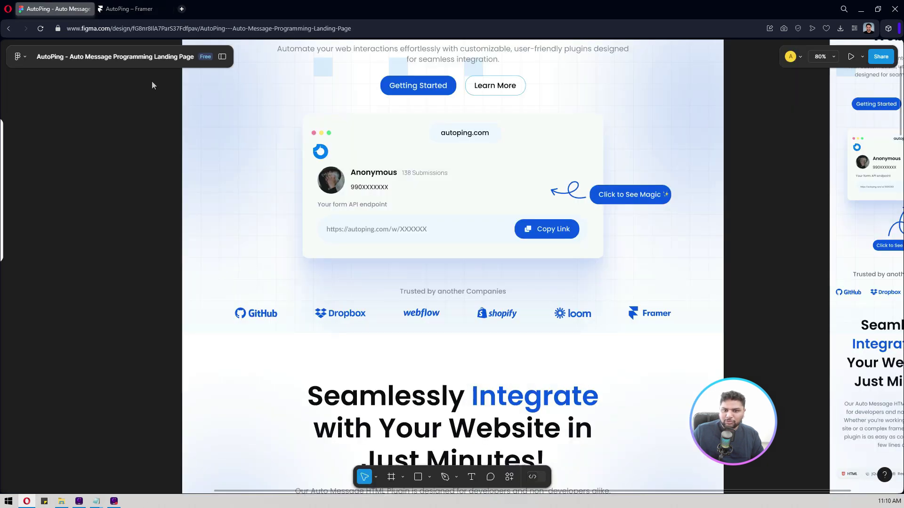
scroll(216, 150, up, 4)
scroll(215, 152, up, 3)
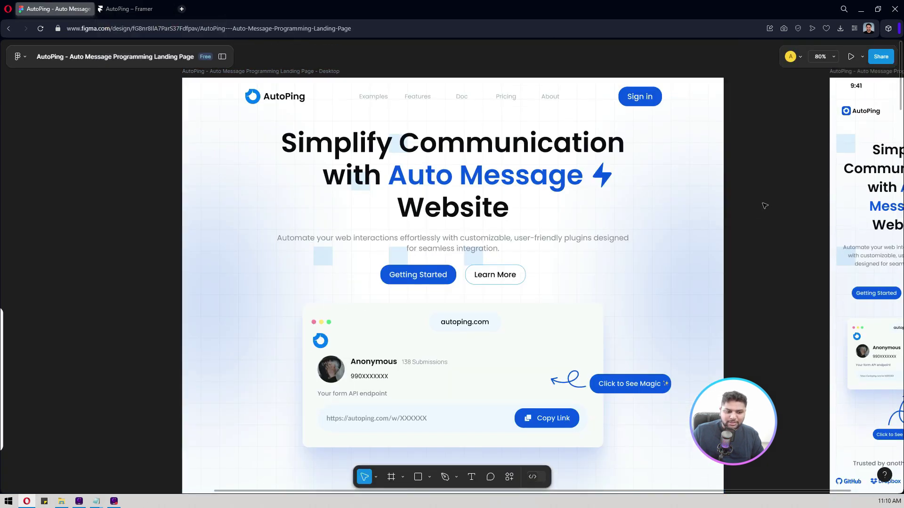
drag(774, 175, 756, 166)
Return to Framer and preview the whole page with the running ticker, narrow the preview to 1140 wide, then close it
click(138, 7)
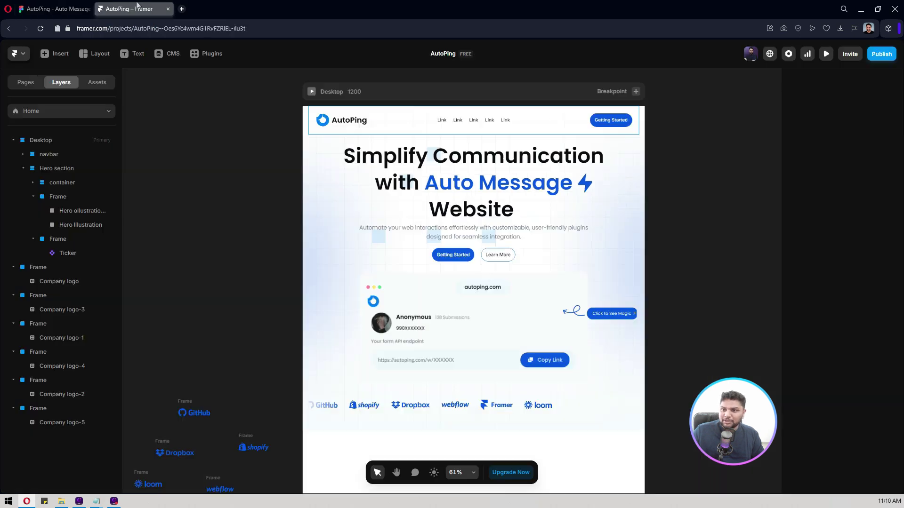
click(826, 54)
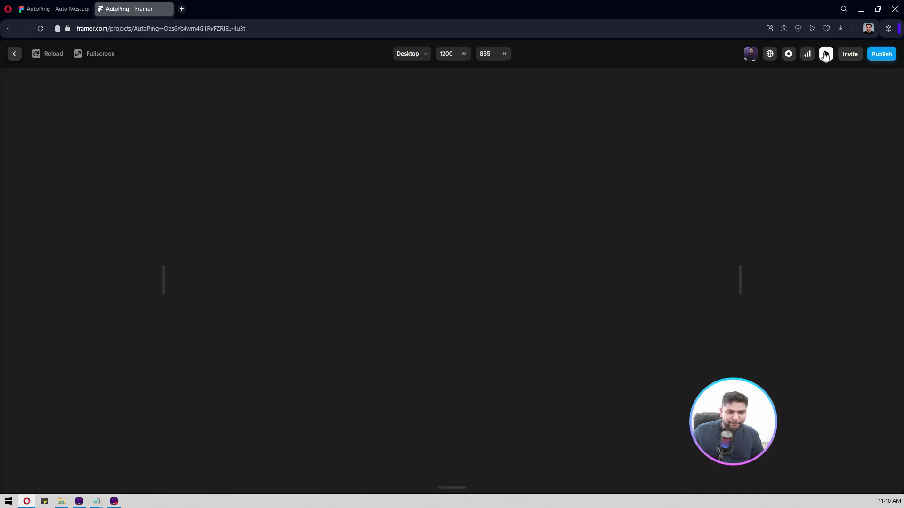
scroll(557, 229, down, 6)
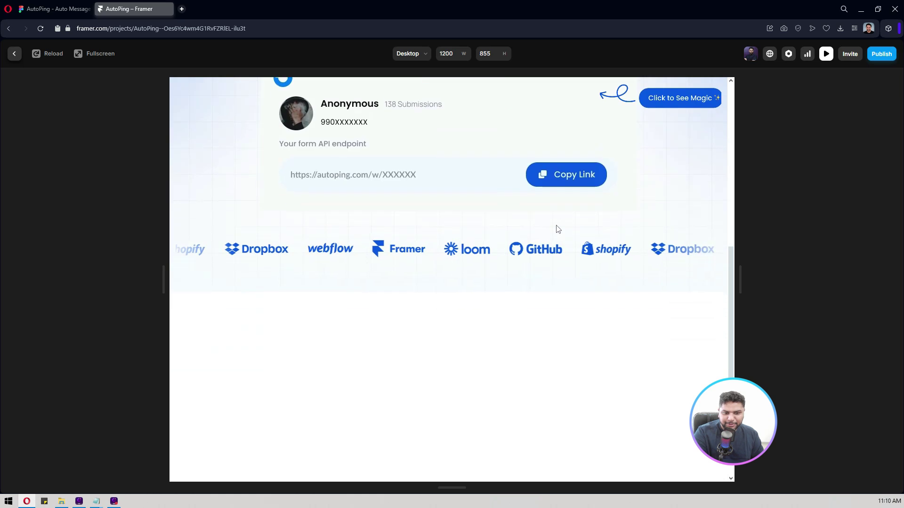
scroll(557, 229, up, 3)
scroll(558, 230, up, 3)
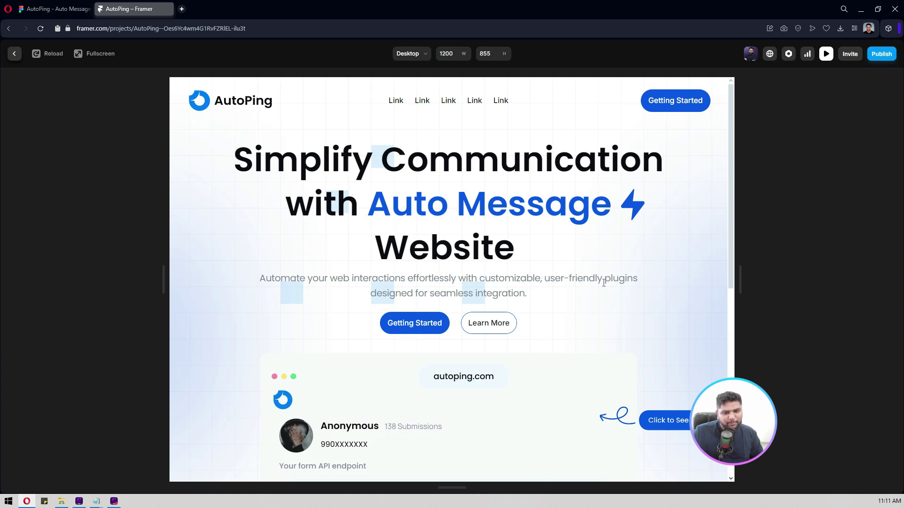
mouse_move(737, 268)
mouse_down()
mouse_move(632, 269)
mouse_move(758, 267)
mouse_move(628, 247)
mouse_move(757, 258)
mouse_move(632, 249)
mouse_move(723, 269)
mouse_up()
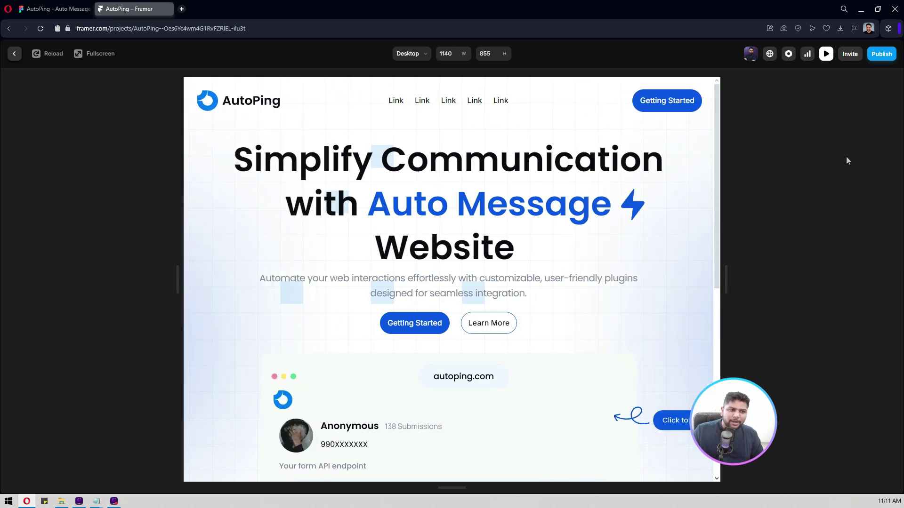
click(823, 54)
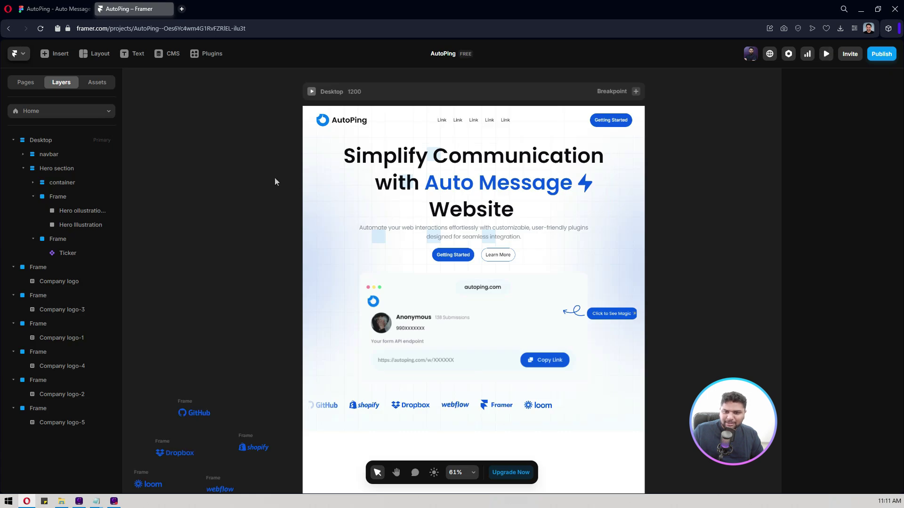
key(h)
drag(278, 210, 263, 189)
key(v)
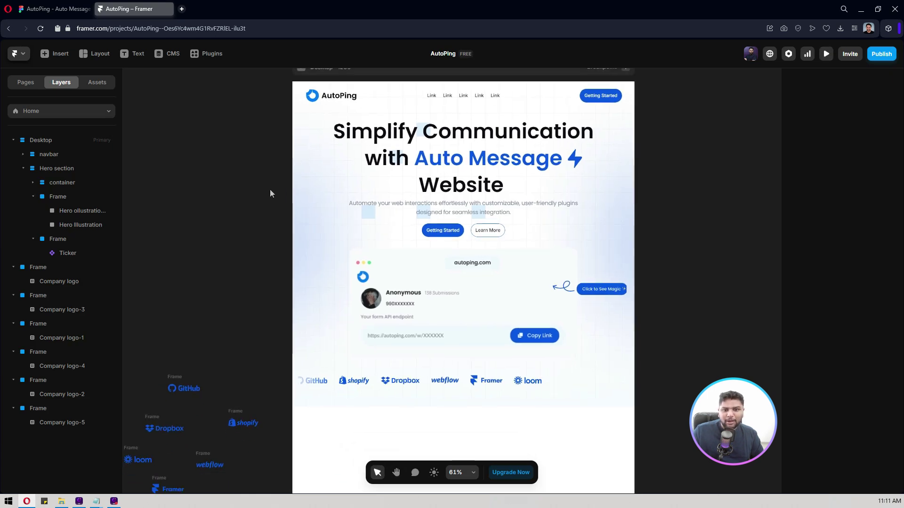